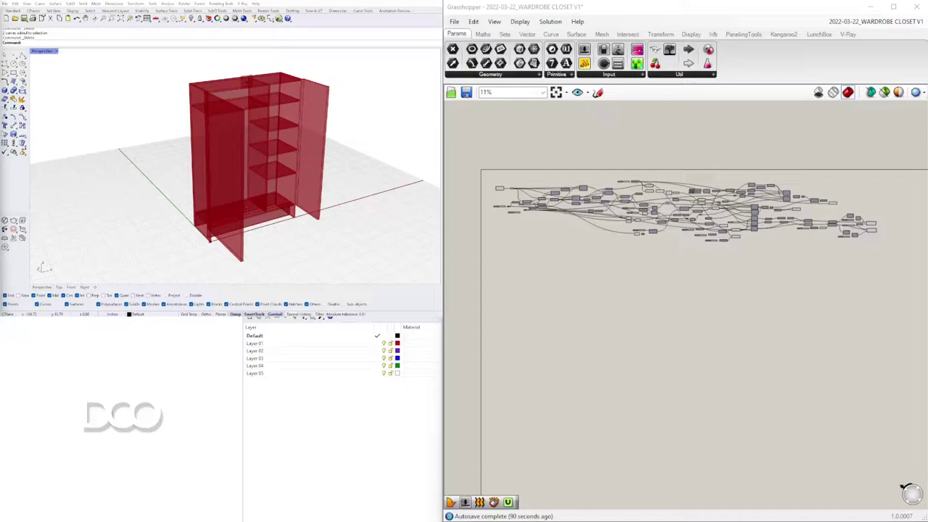
Step: Set the wardrobe's height slider feeding Unit Z to 100 and the panel thickness slider feeding Unit X to 1.000
{"action": "mouse_move", "coordinate": [330, 168]}
{"action": "right_mouse_down"}
{"action": "mouse_move", "coordinate": [321, 166]}
{"action": "mouse_move", "coordinate": [346, 158]}
{"action": "mouse_move", "coordinate": [249, 182]}
{"action": "mouse_move", "coordinate": [335, 176]}
{"action": "right_mouse_up"}
{"action": "scroll", "coordinate": [514, 200], "scroll_direction": "up", "scroll_amount": 10}
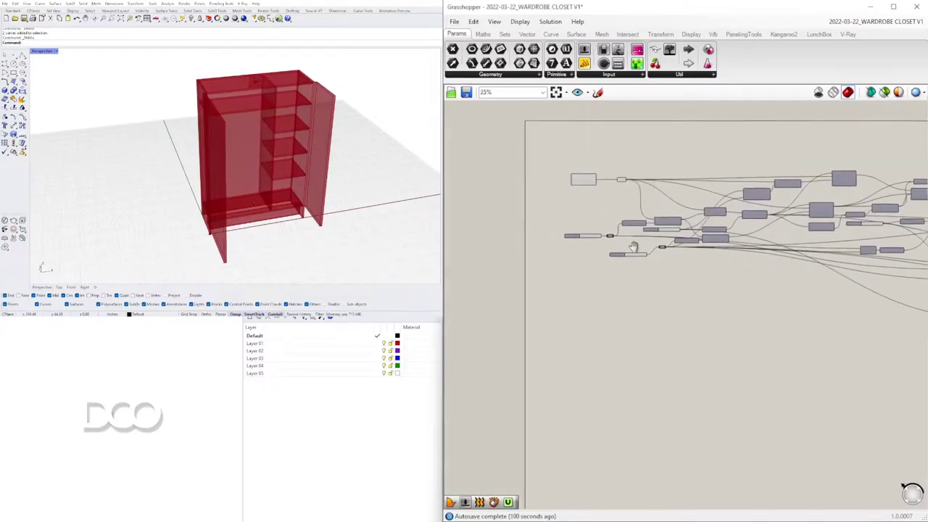
{"action": "mouse_move", "coordinate": [610, 275]}
{"action": "left_mouse_down"}
{"action": "mouse_move", "coordinate": [599, 274]}
{"action": "mouse_move", "coordinate": [622, 277]}
{"action": "left_mouse_up"}
{"action": "right_click_drag", "start_coordinate": [816, 314], "coordinate": [697, 315]}
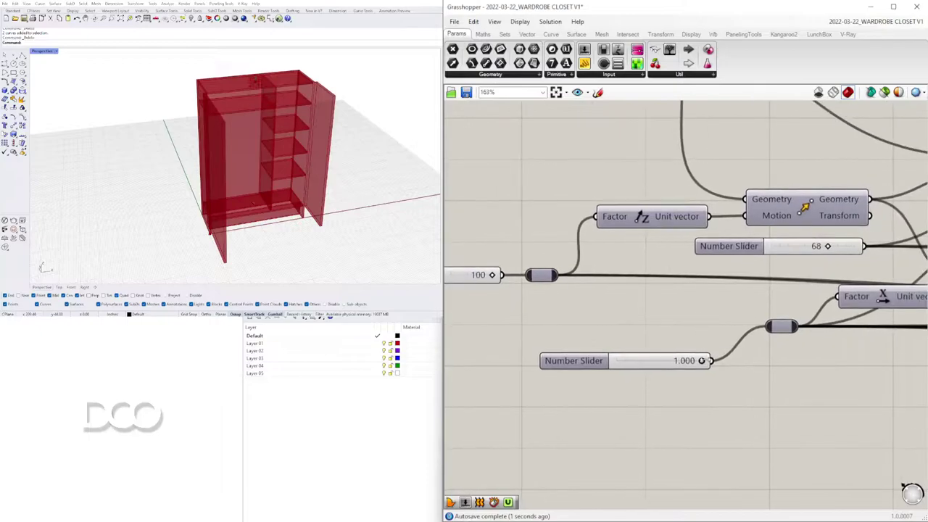
{"action": "left_click_drag", "start_coordinate": [690, 362], "coordinate": [709, 368]}
Step: Set the wardrobe's width slider to 79 and the slider feeding Unit Z below the YZ Plane to 10
{"action": "right_click_drag", "start_coordinate": [788, 266], "coordinate": [632, 296]}
{"action": "mouse_move", "coordinate": [659, 278]}
{"action": "left_mouse_down"}
{"action": "mouse_move", "coordinate": [644, 286]}
{"action": "mouse_move", "coordinate": [674, 286]}
{"action": "left_mouse_up"}
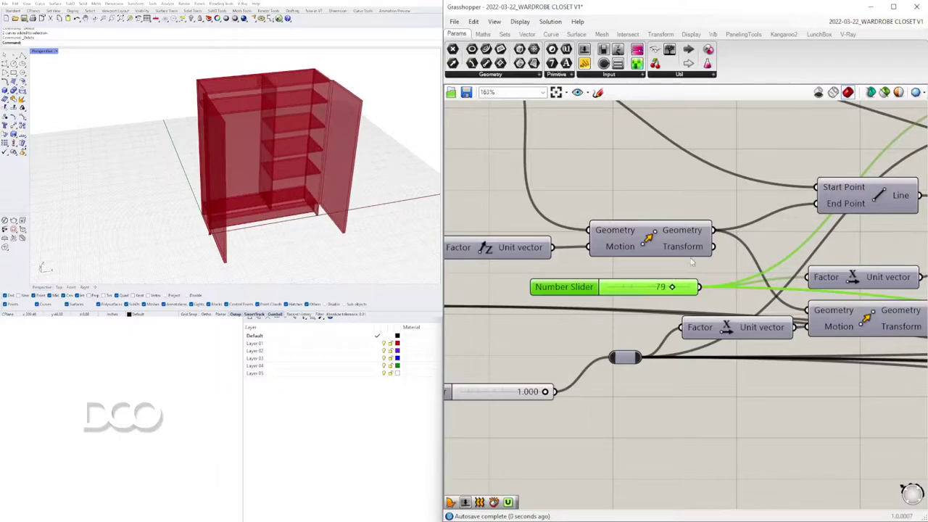
{"action": "scroll", "coordinate": [678, 280], "scroll_direction": "down", "scroll_amount": 5}
{"action": "scroll", "coordinate": [672, 305], "scroll_direction": "up", "scroll_amount": 5}
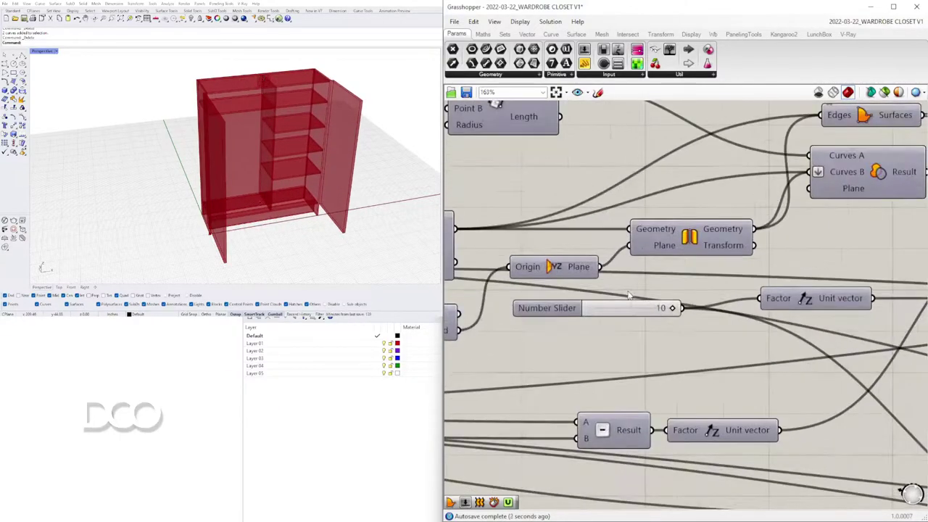
{"action": "mouse_move", "coordinate": [671, 309]}
{"action": "left_mouse_down"}
{"action": "mouse_move", "coordinate": [627, 312]}
{"action": "mouse_move", "coordinate": [688, 310]}
{"action": "left_mouse_up"}
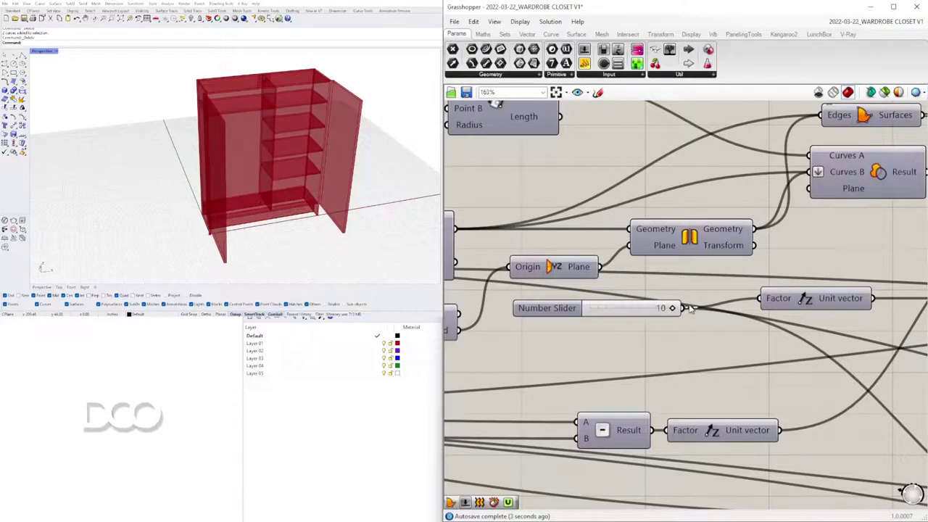
{"action": "mouse_move", "coordinate": [270, 233]}
{"action": "right_mouse_down"}
{"action": "mouse_move", "coordinate": [314, 197]}
{"action": "mouse_move", "coordinate": [254, 208]}
{"action": "mouse_move", "coordinate": [263, 220]}
{"action": "right_mouse_up"}
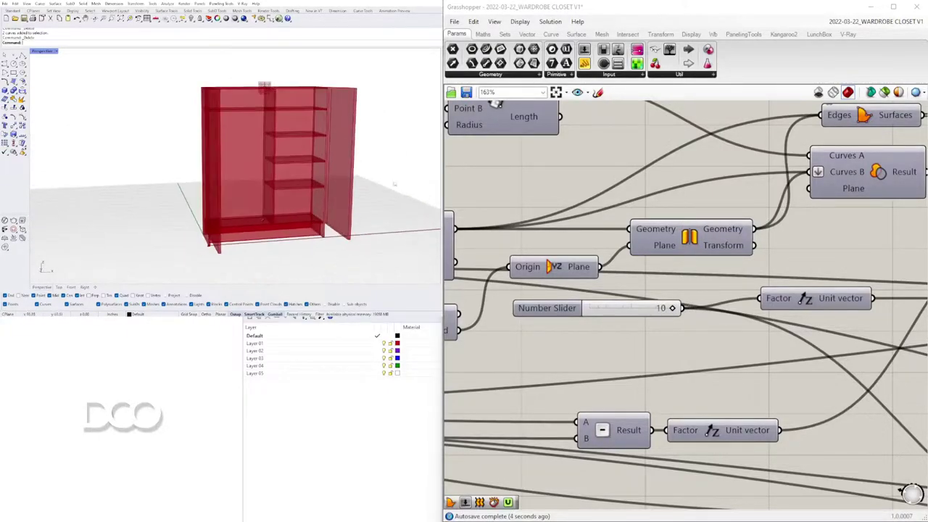
Step: Set the depth slider feeding the Unit Y component to 24
{"action": "scroll", "coordinate": [671, 295], "scroll_direction": "down", "scroll_amount": 6}
{"action": "right_click_drag", "start_coordinate": [718, 307], "coordinate": [573, 295]}
{"action": "scroll", "coordinate": [675, 311], "scroll_direction": "up", "scroll_amount": 5}
{"action": "scroll", "coordinate": [693, 325], "scroll_direction": "down", "scroll_amount": 3}
{"action": "right_click_drag", "start_coordinate": [689, 284], "coordinate": [675, 355]}
{"action": "scroll", "coordinate": [663, 218], "scroll_direction": "up", "scroll_amount": 4}
{"action": "mouse_move", "coordinate": [683, 153]}
{"action": "left_mouse_down"}
{"action": "mouse_move", "coordinate": [705, 152]}
{"action": "mouse_move", "coordinate": [688, 152]}
{"action": "left_mouse_up"}
{"action": "left_click", "coordinate": [696, 150]}
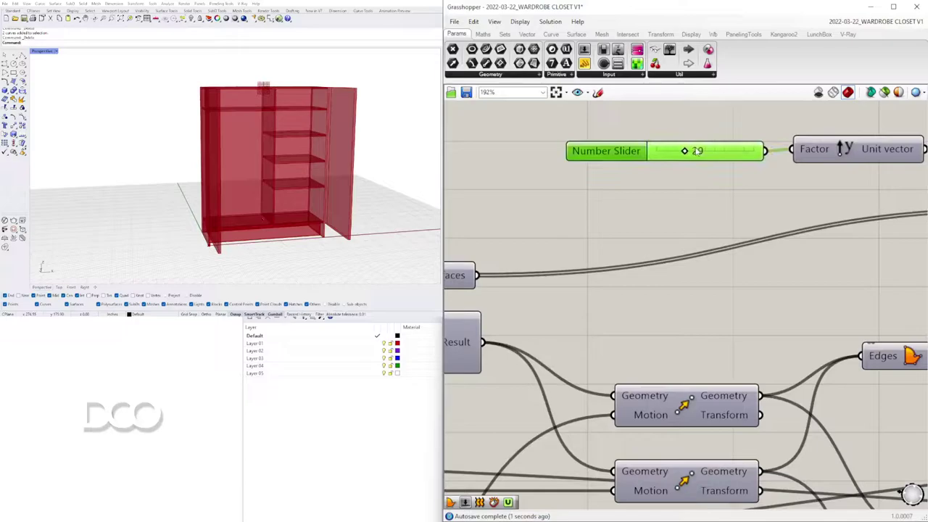
{"action": "double_click", "coordinate": [697, 151]}
{"action": "type", "text": "24"}
{"action": "key", "text": "Return"}
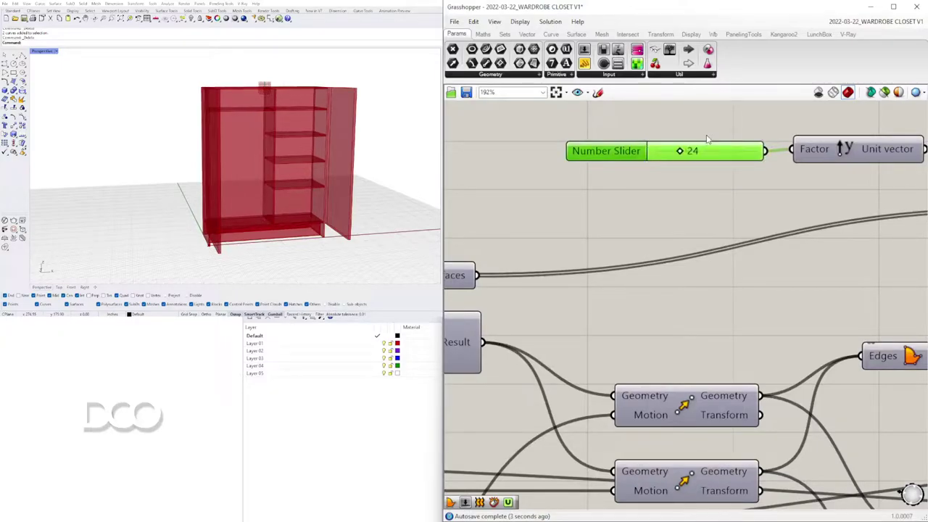
Step: Shift the wardrobe's vertical divider by setting the slider feeding the Construct Point X coordinate to 57
{"action": "scroll", "coordinate": [708, 139], "scroll_direction": "down", "scroll_amount": 5}
{"action": "right_click_drag", "start_coordinate": [605, 281], "coordinate": [808, 289]}
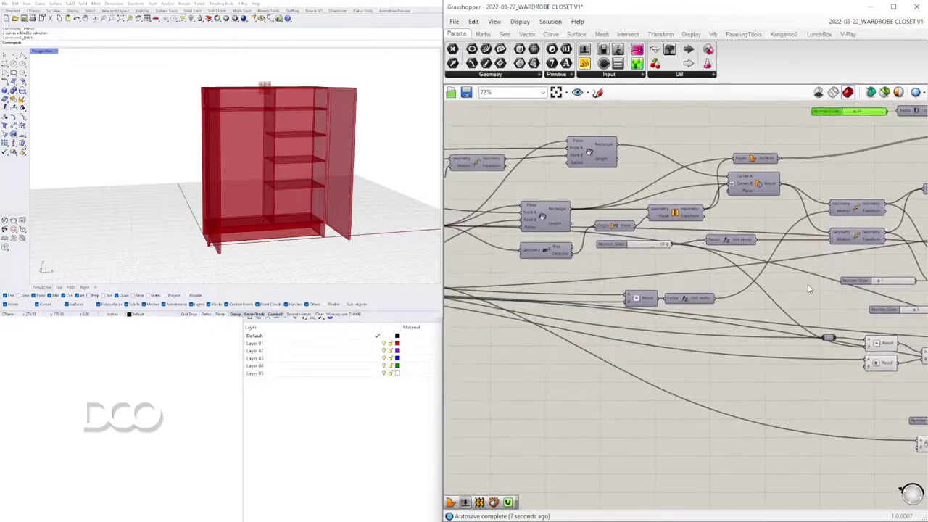
{"action": "scroll", "coordinate": [655, 245], "scroll_direction": "up", "scroll_amount": 5}
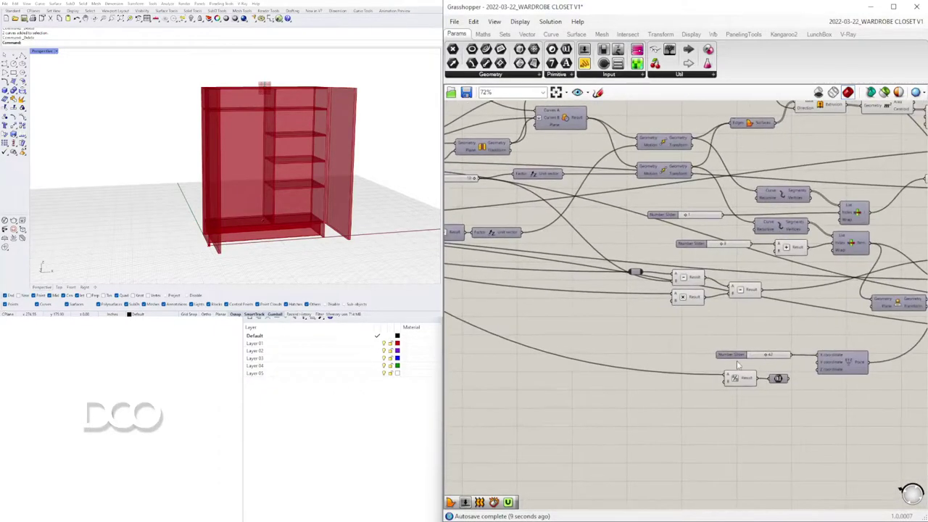
{"action": "mouse_move", "coordinate": [767, 348]}
{"action": "left_mouse_down"}
{"action": "mouse_move", "coordinate": [750, 347]}
{"action": "mouse_move", "coordinate": [784, 347]}
{"action": "left_mouse_up"}
{"action": "right_click_drag", "start_coordinate": [325, 199], "coordinate": [293, 189]}
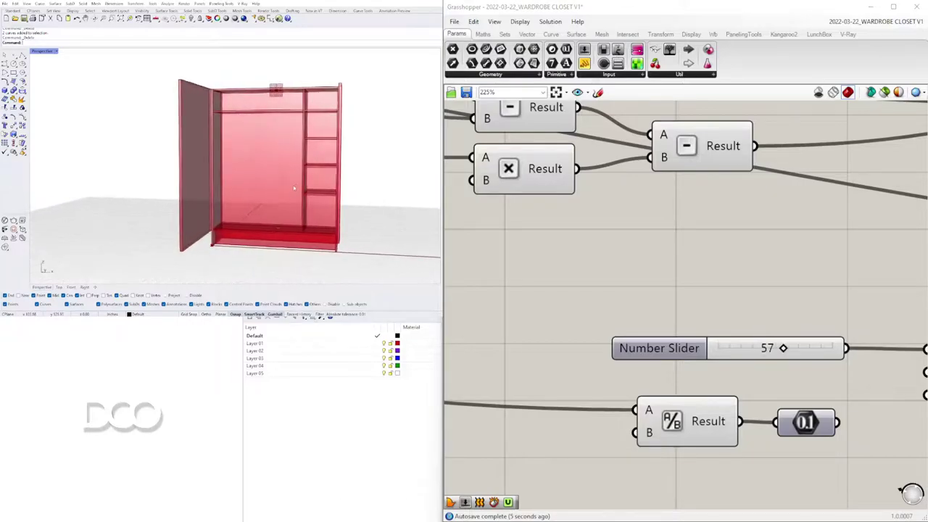
{"action": "right_click_drag", "start_coordinate": [263, 135], "coordinate": [309, 135]}
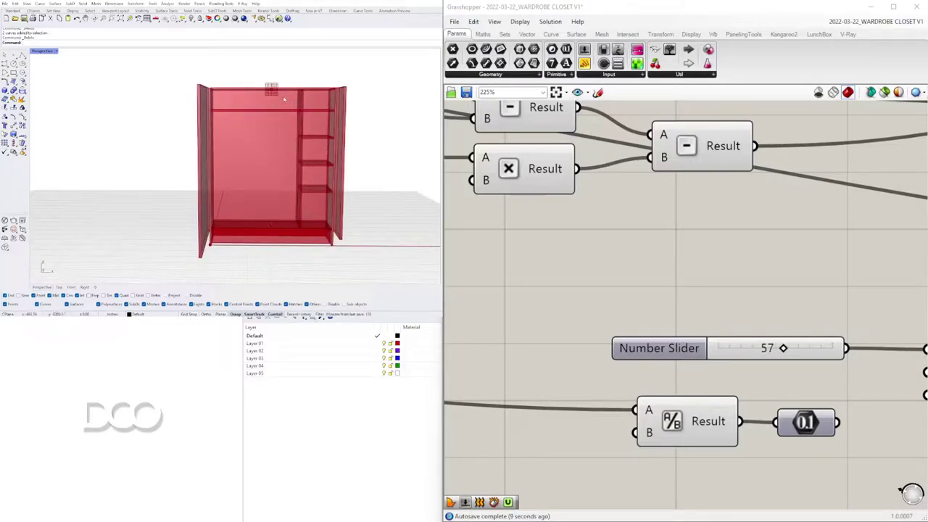
Step: Set the Start slider of the shelf Series component to 16
{"action": "scroll", "coordinate": [735, 259], "scroll_direction": "down", "scroll_amount": 3}
{"action": "right_click_drag", "start_coordinate": [614, 243], "coordinate": [704, 261]}
{"action": "scroll", "coordinate": [725, 261], "scroll_direction": "down", "scroll_amount": 2}
{"action": "right_click_drag", "start_coordinate": [801, 260], "coordinate": [635, 300]}
{"action": "right_click_drag", "start_coordinate": [685, 160], "coordinate": [492, 262]}
{"action": "scroll", "coordinate": [702, 199], "scroll_direction": "up", "scroll_amount": 3}
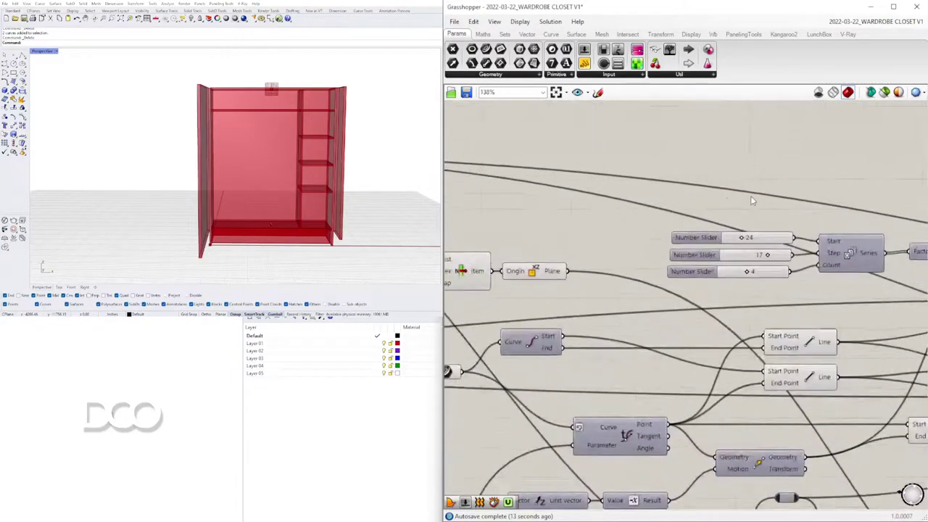
{"action": "scroll", "coordinate": [754, 200], "scroll_direction": "up", "scroll_amount": 2}
{"action": "right_click_drag", "start_coordinate": [780, 304], "coordinate": [725, 292]}
{"action": "left_click_drag", "start_coordinate": [680, 252], "coordinate": [670, 250]}
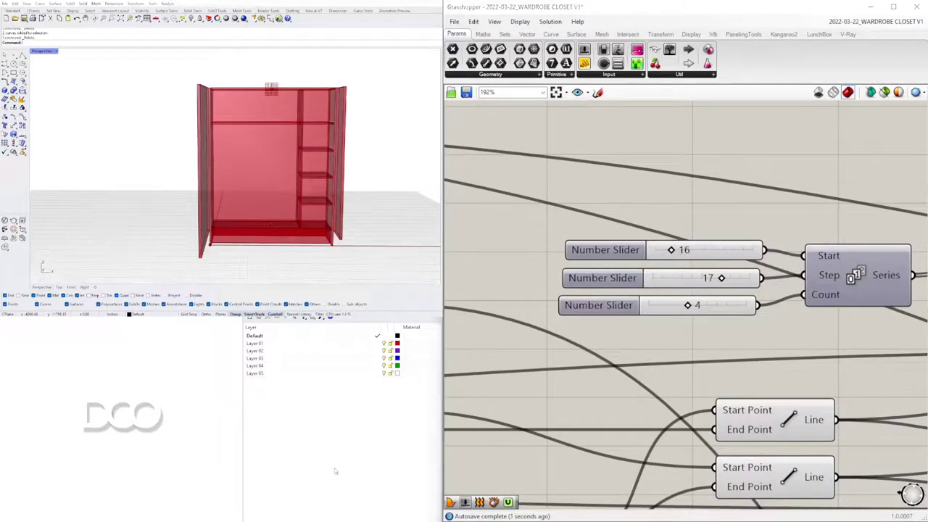
Step: Set the shelf Series component's Step slider to 18 and its Count slider to 4
{"action": "scroll", "coordinate": [725, 319], "scroll_direction": "down", "scroll_amount": 2}
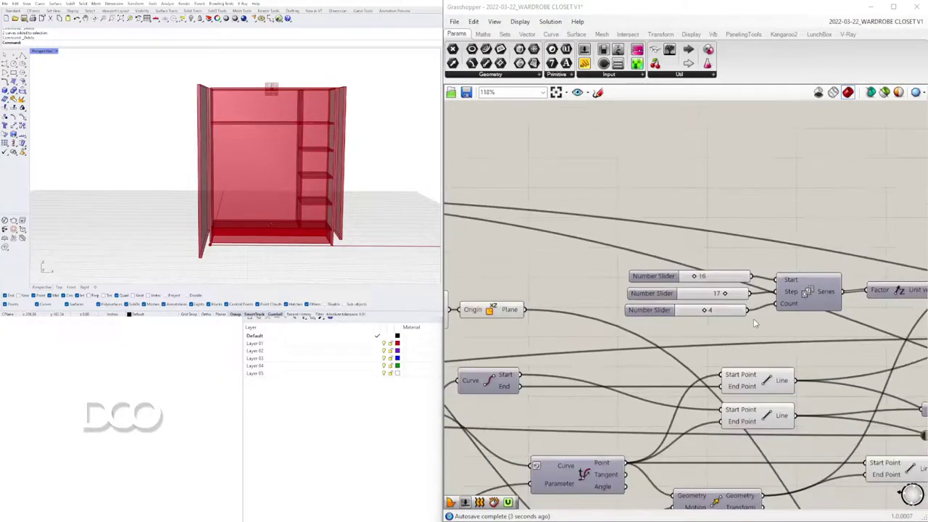
{"action": "scroll", "coordinate": [736, 307], "scroll_direction": "up", "scroll_amount": 4}
{"action": "mouse_move", "coordinate": [705, 276]}
{"action": "left_mouse_down"}
{"action": "mouse_move", "coordinate": [692, 273]}
{"action": "mouse_move", "coordinate": [711, 275]}
{"action": "left_mouse_up"}
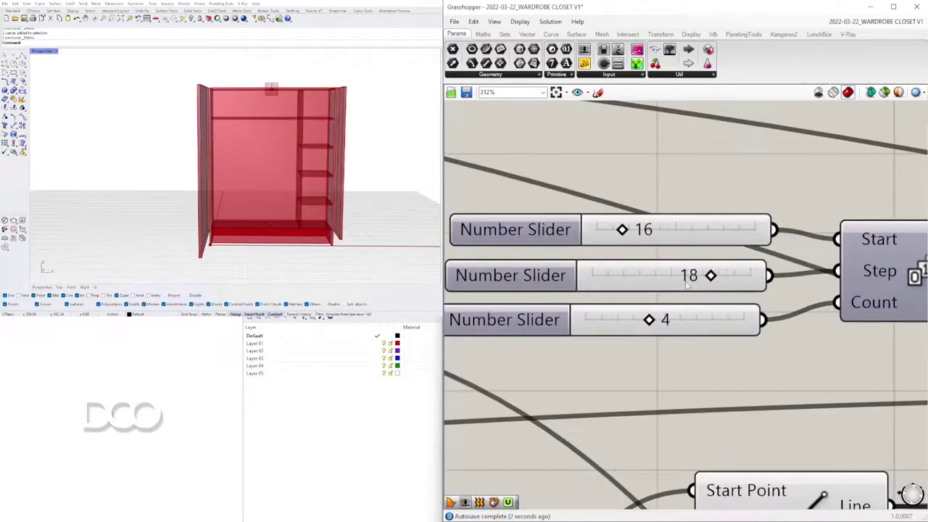
{"action": "mouse_move", "coordinate": [654, 323]}
{"action": "left_mouse_down"}
{"action": "mouse_move", "coordinate": [669, 321]}
{"action": "mouse_move", "coordinate": [654, 323]}
{"action": "left_mouse_up"}
Step: Set the slider feeding Unit Y beside the two Extrusion components to 1
{"action": "scroll", "coordinate": [689, 285], "scroll_direction": "down", "scroll_amount": 10}
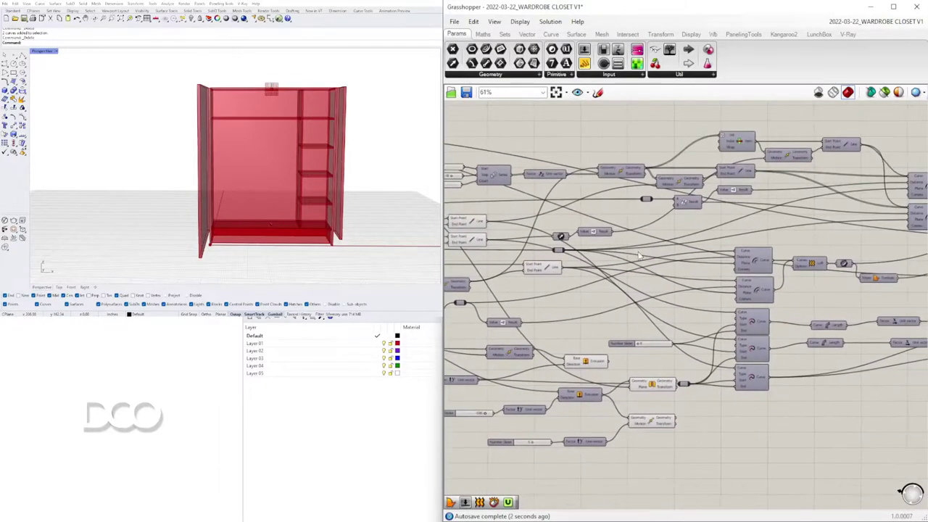
{"action": "right_click_drag", "start_coordinate": [686, 311], "coordinate": [690, 300]}
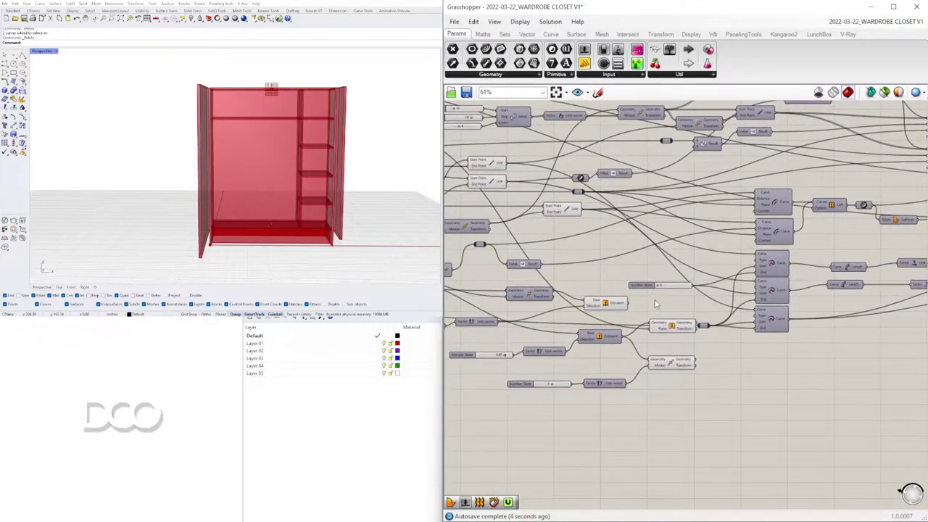
{"action": "scroll", "coordinate": [655, 305], "scroll_direction": "up", "scroll_amount": 3}
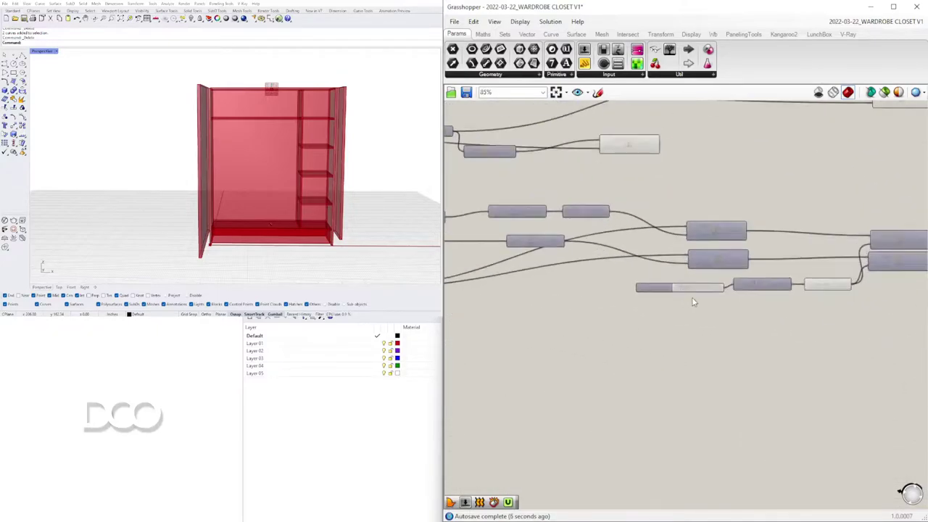
{"action": "scroll", "coordinate": [686, 290], "scroll_direction": "up", "scroll_amount": 4}
{"action": "left_click_drag", "start_coordinate": [681, 287], "coordinate": [698, 286]}
{"action": "right_click_drag", "start_coordinate": [284, 125], "coordinate": [357, 174]}
{"action": "double_click", "coordinate": [709, 286]}
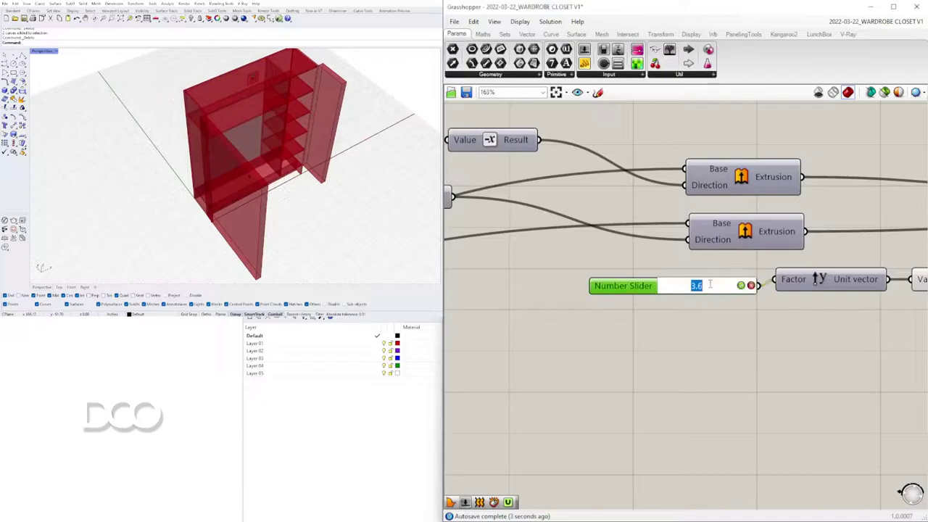
{"action": "type", "text": "1"}
{"action": "key", "text": "Return"}
{"action": "left_click", "coordinate": [709, 307]}
{"action": "right_click_drag", "start_coordinate": [339, 218], "coordinate": [317, 178]}
Step: Adjust the sliders near the end of the definition to vary how the wardrobe doors swing open
{"action": "scroll", "coordinate": [870, 294], "scroll_direction": "down", "scroll_amount": 2}
{"action": "right_click_drag", "start_coordinate": [885, 296], "coordinate": [634, 290]}
{"action": "scroll", "coordinate": [633, 290], "scroll_direction": "down", "scroll_amount": 2}
{"action": "right_click_drag", "start_coordinate": [756, 306], "coordinate": [591, 293]}
{"action": "scroll", "coordinate": [638, 323], "scroll_direction": "up", "scroll_amount": 4}
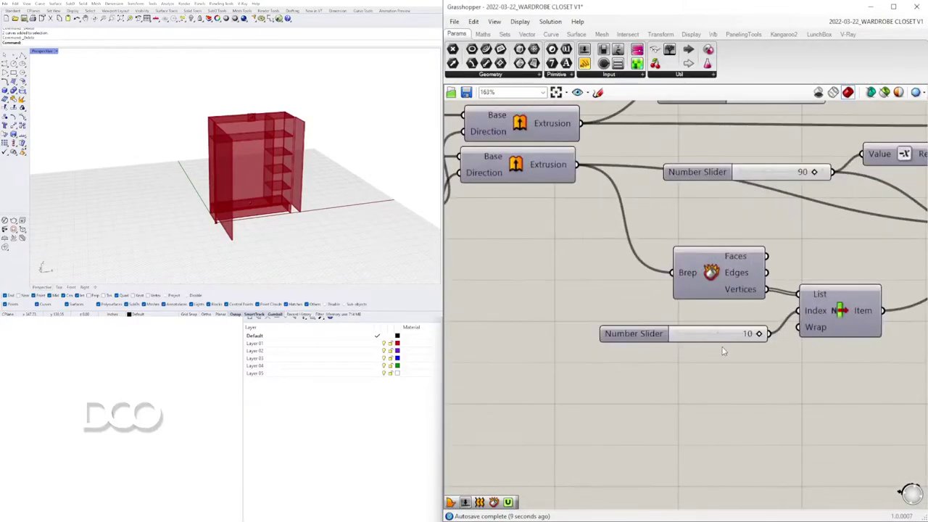
{"action": "scroll", "coordinate": [784, 222], "scroll_direction": "down", "scroll_amount": 2}
{"action": "right_click_drag", "start_coordinate": [776, 231], "coordinate": [654, 315]}
{"action": "scroll", "coordinate": [691, 270], "scroll_direction": "up", "scroll_amount": 5}
{"action": "right_click_drag", "start_coordinate": [511, 262], "coordinate": [654, 274]}
{"action": "left_click_drag", "start_coordinate": [637, 276], "coordinate": [590, 253]}
{"action": "scroll", "coordinate": [791, 252], "scroll_direction": "up", "scroll_amount": 1}
{"action": "left_click_drag", "start_coordinate": [800, 253], "coordinate": [786, 253]}
{"action": "right_click_drag", "start_coordinate": [696, 256], "coordinate": [746, 265]}
{"action": "left_click_drag", "start_coordinate": [622, 274], "coordinate": [625, 278]}
{"action": "mouse_move", "coordinate": [824, 269]}
{"action": "left_mouse_down"}
{"action": "mouse_move", "coordinate": [783, 269]}
{"action": "mouse_move", "coordinate": [837, 266]}
{"action": "left_mouse_up"}
{"action": "right_click_drag", "start_coordinate": [258, 173], "coordinate": [291, 168]}
{"action": "scroll", "coordinate": [773, 266], "scroll_direction": "down", "scroll_amount": 7}
{"action": "right_click_drag", "start_coordinate": [773, 265], "coordinate": [720, 243]}
{"action": "scroll", "coordinate": [722, 243], "scroll_direction": "down", "scroll_amount": 6}
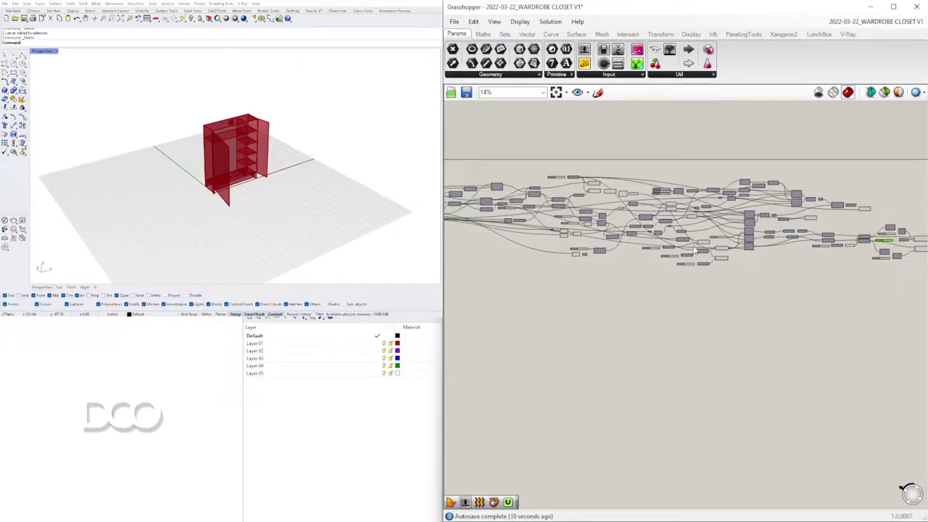
{"action": "scroll", "coordinate": [694, 250], "scroll_direction": "down", "scroll_amount": 1}
{"action": "right_click_drag", "start_coordinate": [657, 269], "coordinate": [693, 261]}
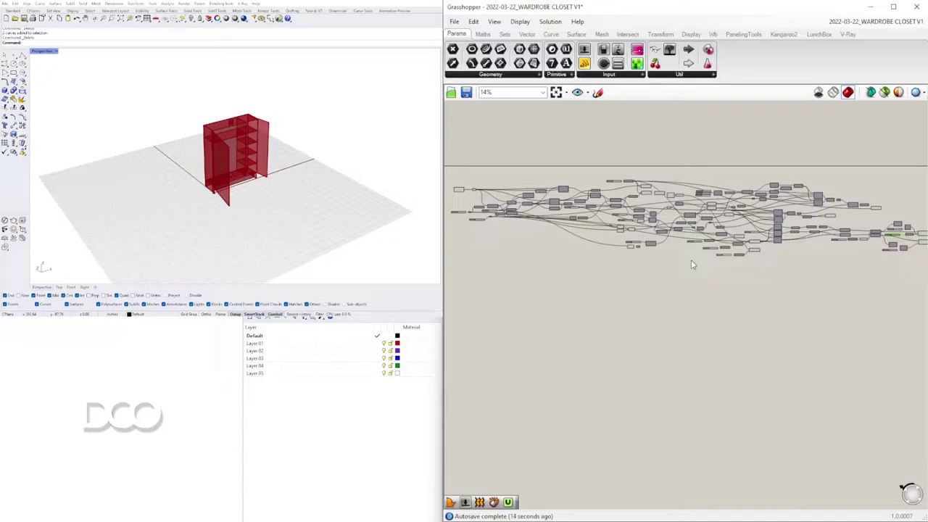
{"action": "right_click_drag", "start_coordinate": [667, 288], "coordinate": [656, 281]}
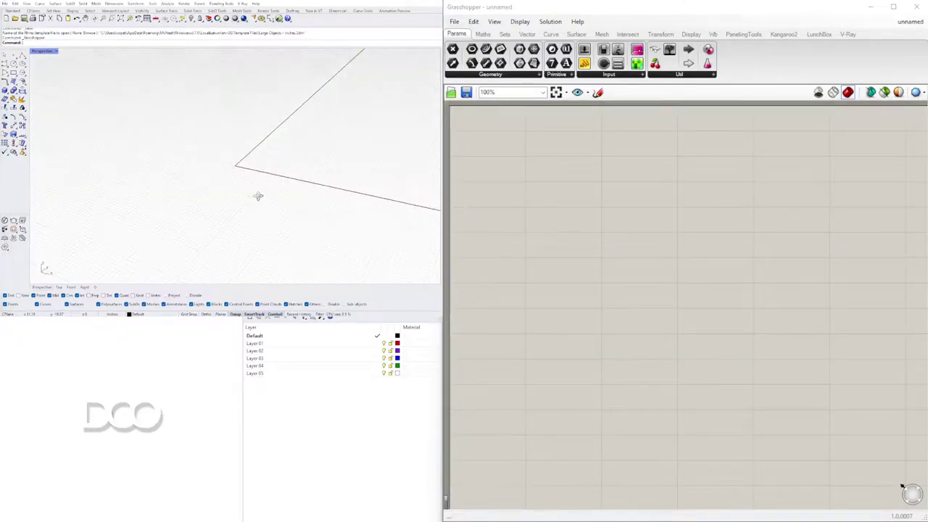
Step: Add a Construct Point component to the empty definition
{"action": "right_click_drag", "start_coordinate": [257, 196], "coordinate": [254, 164]}
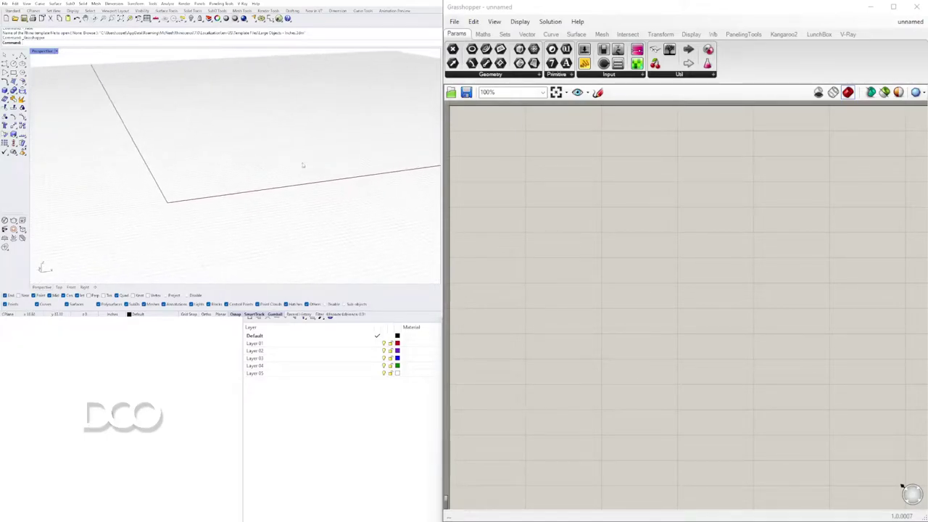
{"action": "double_click", "coordinate": [600, 288]}
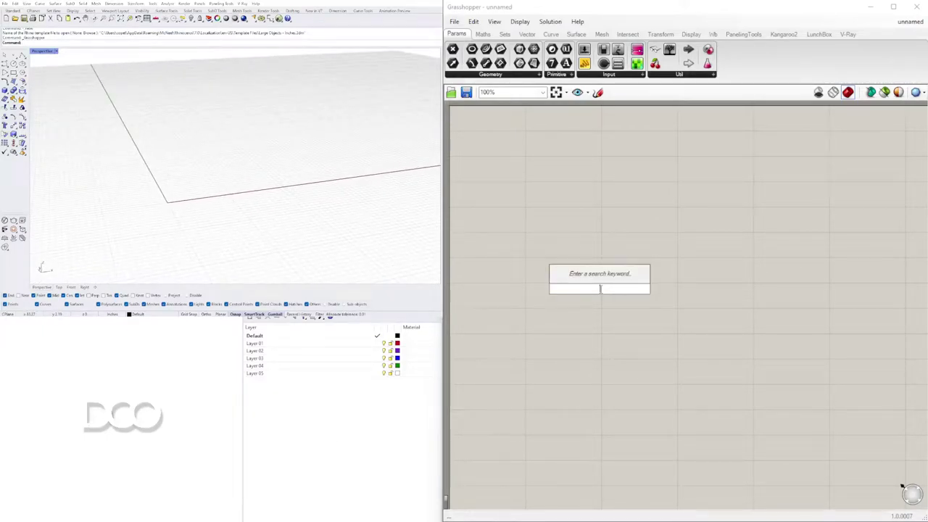
{"action": "type", "text": "constr"}
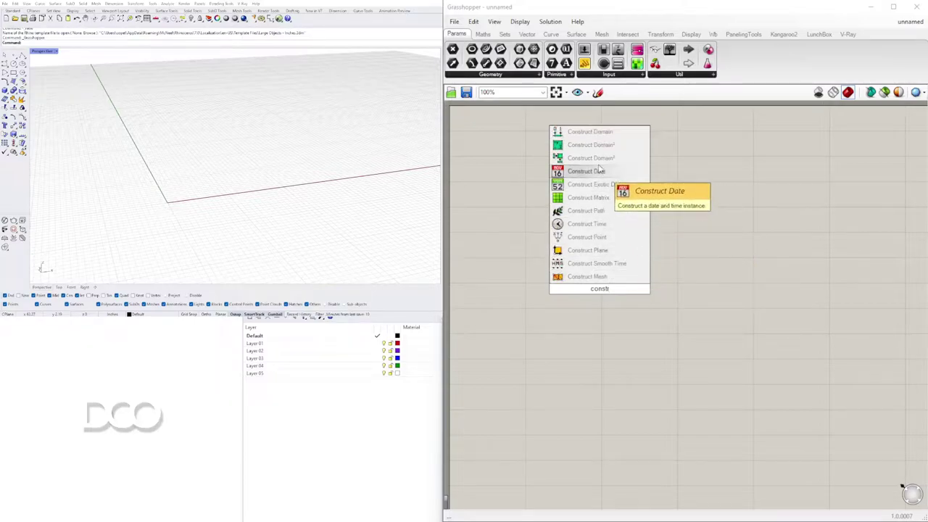
{"action": "left_click", "coordinate": [590, 237]}
Step: Add a Move component beyond Construct Point and a Unit Z component below and between them
{"action": "double_click", "coordinate": [701, 295]}
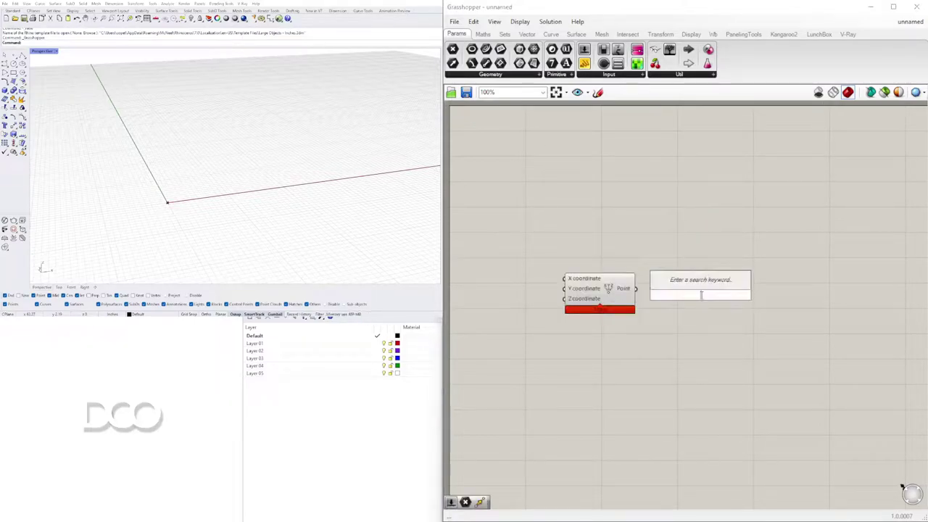
{"action": "type", "text": "move"}
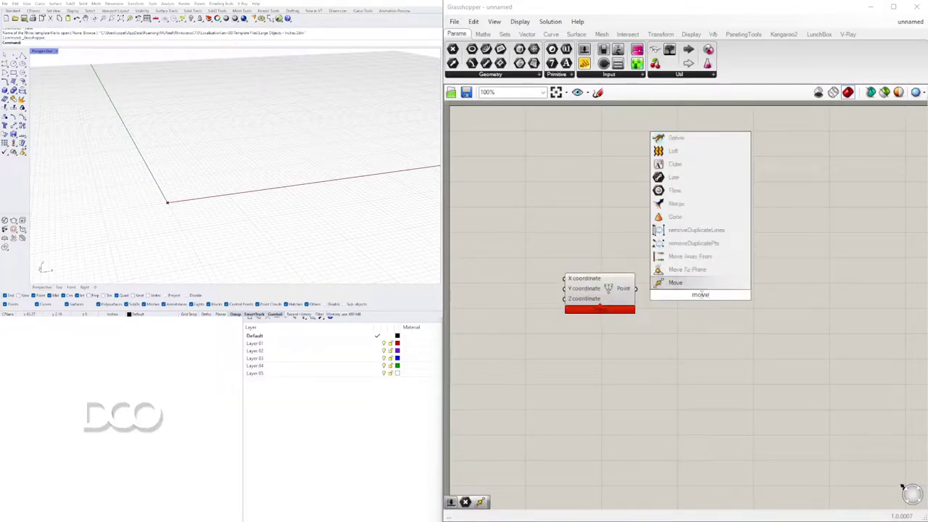
{"action": "left_click", "coordinate": [678, 283]}
{"action": "left_click_drag", "start_coordinate": [683, 296], "coordinate": [789, 301]}
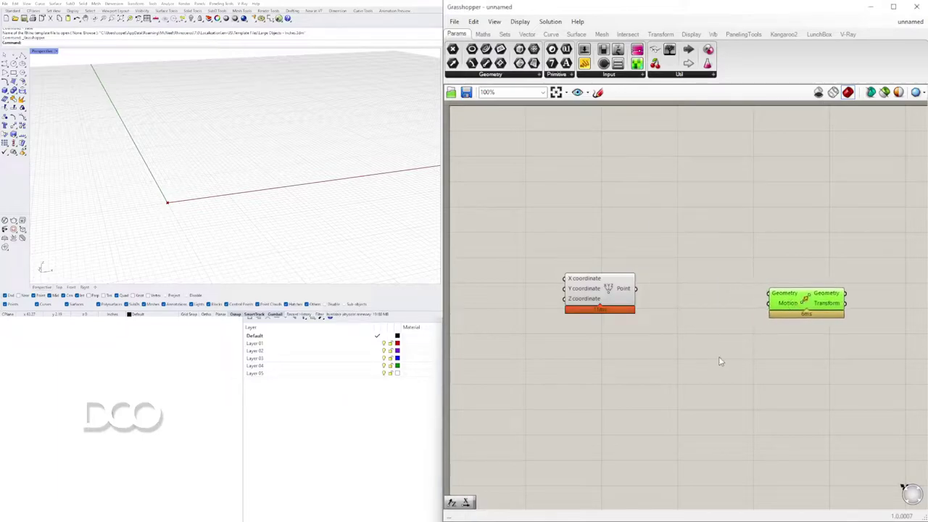
{"action": "double_click", "coordinate": [694, 355]}
{"action": "type", "text": "z"}
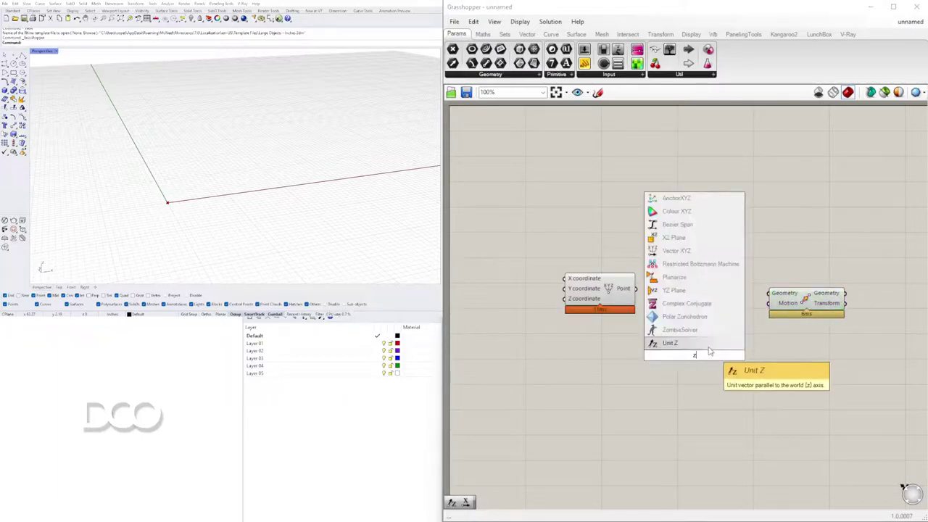
{"action": "left_click", "coordinate": [698, 344]}
{"action": "left_click_drag", "start_coordinate": [694, 356], "coordinate": [663, 380]}
Step: Add a Point parameter, feed it from Construct Point, and connect it to the Move component's Geometry input
{"action": "left_click_drag", "start_coordinate": [636, 288], "coordinate": [696, 289]}
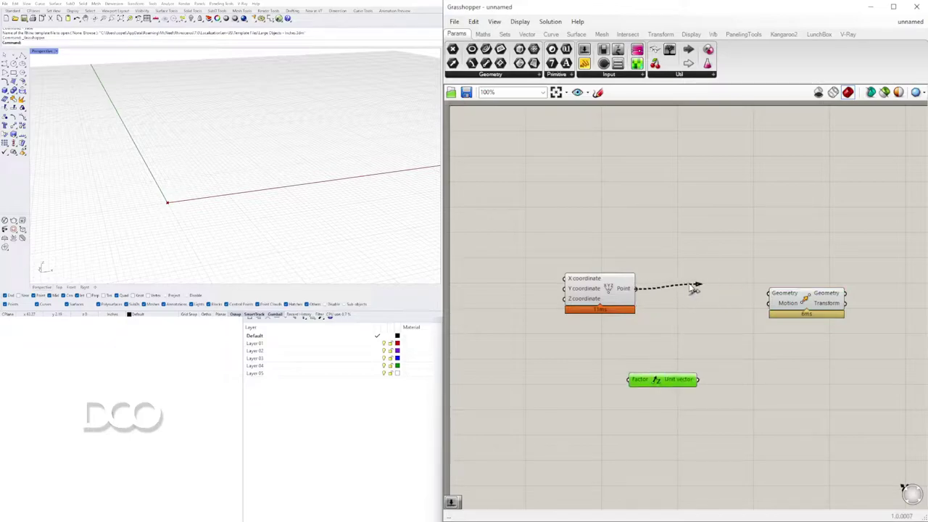
{"action": "double_click", "coordinate": [691, 293]}
{"action": "type", "text": "point"}
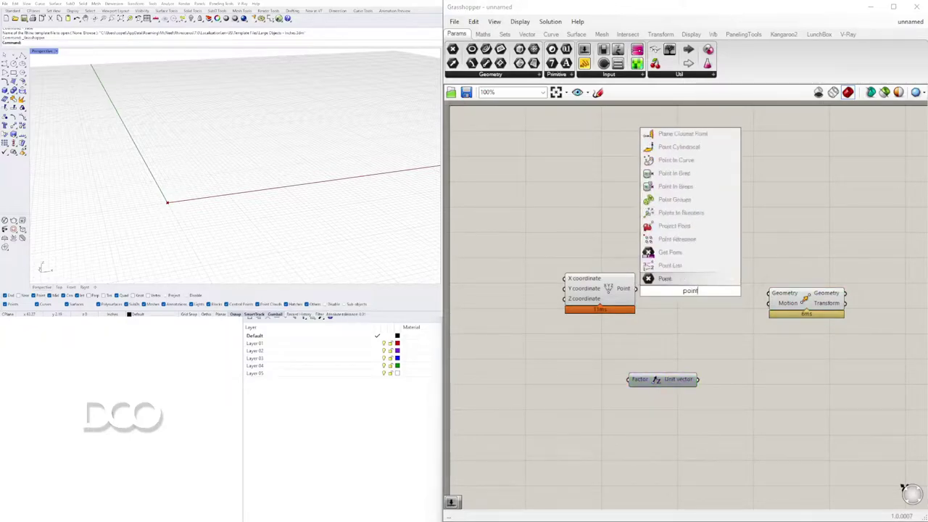
{"action": "key", "text": "Return"}
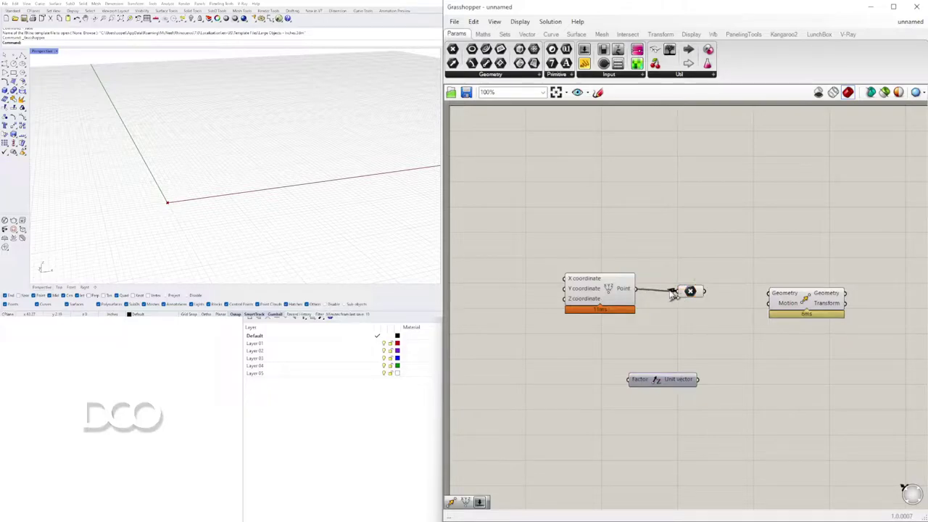
{"action": "left_click_drag", "start_coordinate": [669, 292], "coordinate": [672, 292]}
{"action": "left_click_drag", "start_coordinate": [689, 292], "coordinate": [767, 318]}
Step: Position the Unit Z component below Construct Point and add a number slider with a value of 60 near it
{"action": "left_click_drag", "start_coordinate": [683, 377], "coordinate": [665, 341]}
{"action": "left_click", "coordinate": [551, 354]}
{"action": "right_click_drag", "start_coordinate": [551, 355], "coordinate": [623, 350]}
{"action": "double_click", "coordinate": [618, 345]}
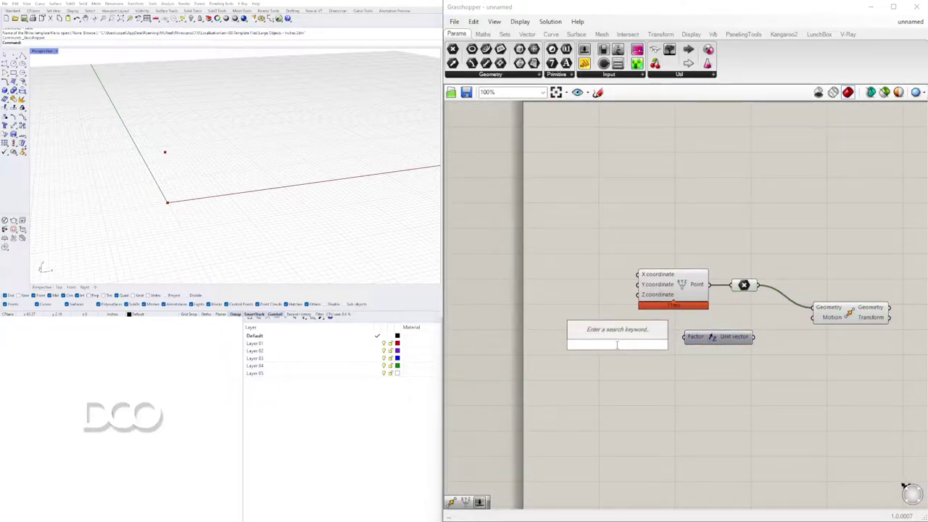
{"action": "type", "text": "6"}
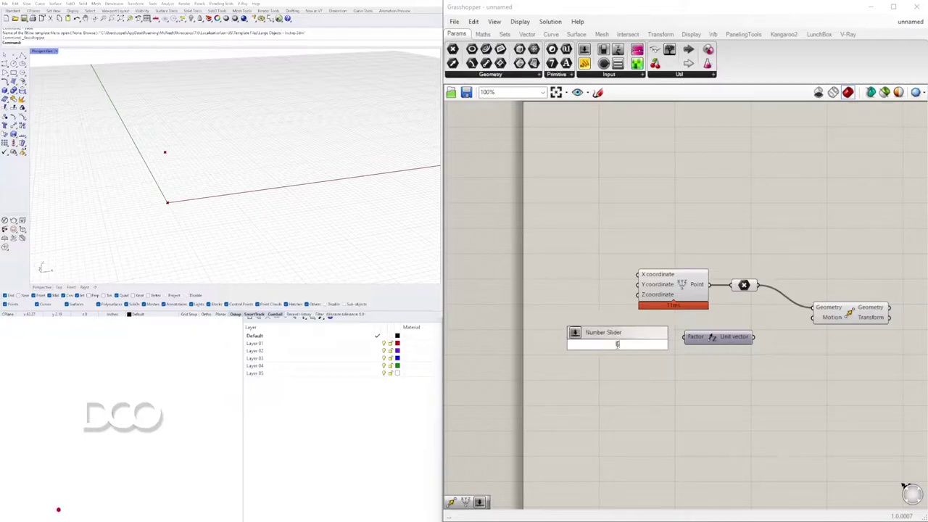
{"action": "type", "text": "0"}
{"action": "key", "text": "Return"}
Step: Connect the 60 slider to Unit Z's Factor and feed its Unit vector into the Move component's Motion input
{"action": "scroll", "coordinate": [685, 340], "scroll_direction": "up", "scroll_amount": 3}
{"action": "left_click_drag", "start_coordinate": [661, 352], "coordinate": [690, 339]}
{"action": "left_click_drag", "start_coordinate": [515, 353], "coordinate": [522, 339]}
{"action": "scroll", "coordinate": [540, 342], "scroll_direction": "down", "scroll_amount": 4}
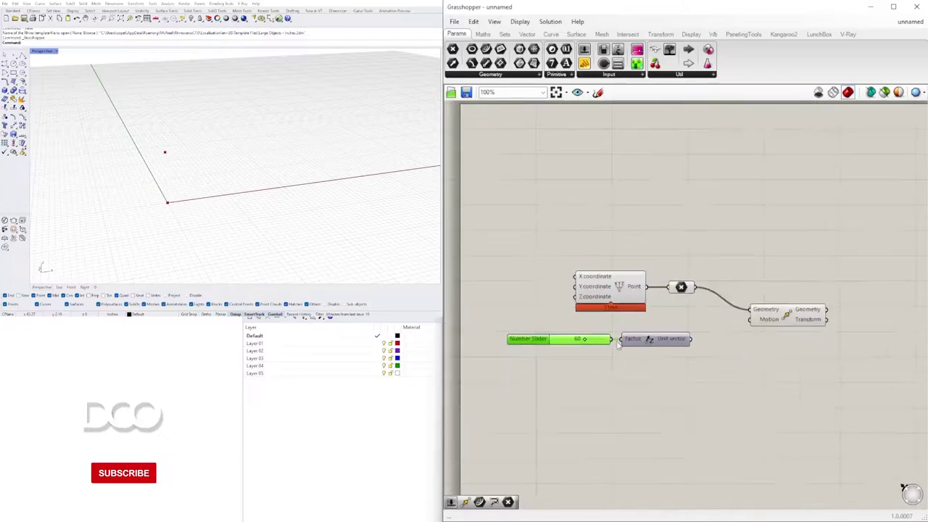
{"action": "scroll", "coordinate": [694, 347], "scroll_direction": "up", "scroll_amount": 2}
{"action": "left_click_drag", "start_coordinate": [697, 341], "coordinate": [783, 315]}
{"action": "left_click_drag", "start_coordinate": [821, 307], "coordinate": [810, 321]}
{"action": "scroll", "coordinate": [201, 161], "scroll_direction": "down", "scroll_amount": 6}
{"action": "scroll", "coordinate": [201, 152], "scroll_direction": "up", "scroll_amount": 3}
{"action": "right_click_drag", "start_coordinate": [201, 153], "coordinate": [228, 160]}
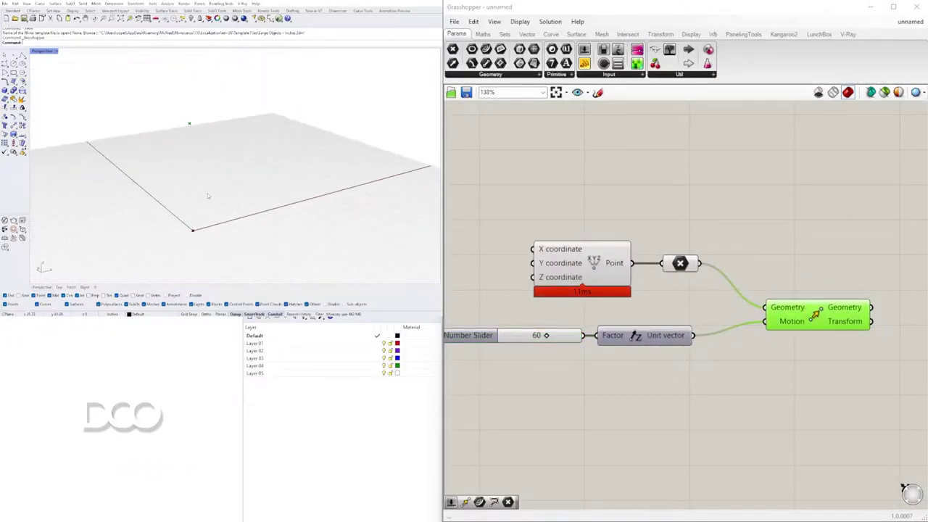
Step: Check the model units in Rhino's document properties without changing them
{"action": "type", "text": "Units"}
{"action": "key", "text": "Return"}
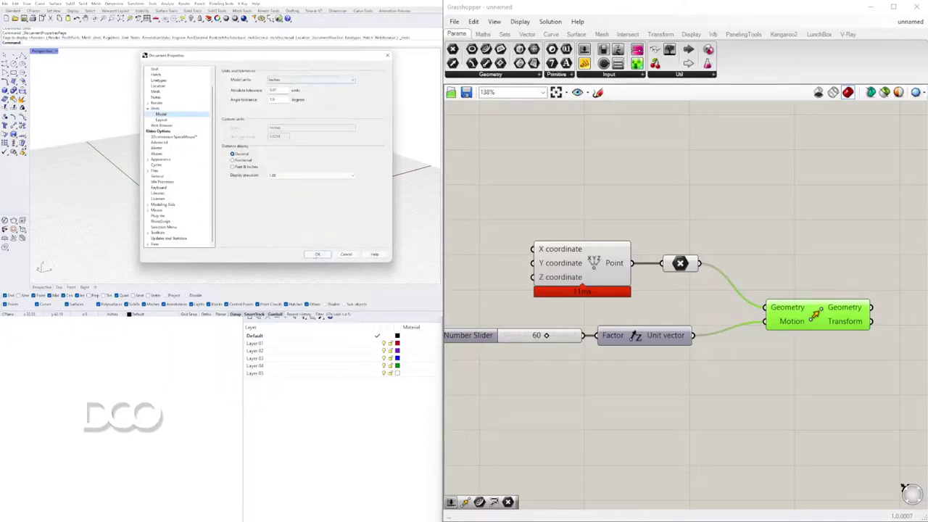
{"action": "left_click", "coordinate": [345, 254]}
Step: Add a Line component with the base point as Start Point and the moved geometry as End Point
{"action": "scroll", "coordinate": [616, 305], "scroll_direction": "down", "scroll_amount": 4}
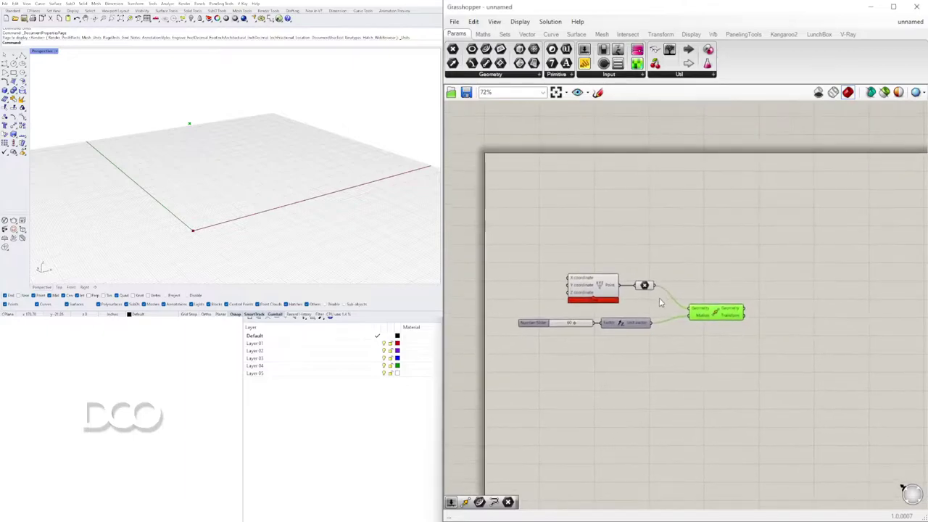
{"action": "scroll", "coordinate": [689, 302], "scroll_direction": "up", "scroll_amount": 2}
{"action": "right_click_drag", "start_coordinate": [607, 338], "coordinate": [587, 346]}
{"action": "right_click_drag", "start_coordinate": [653, 340], "coordinate": [629, 344]}
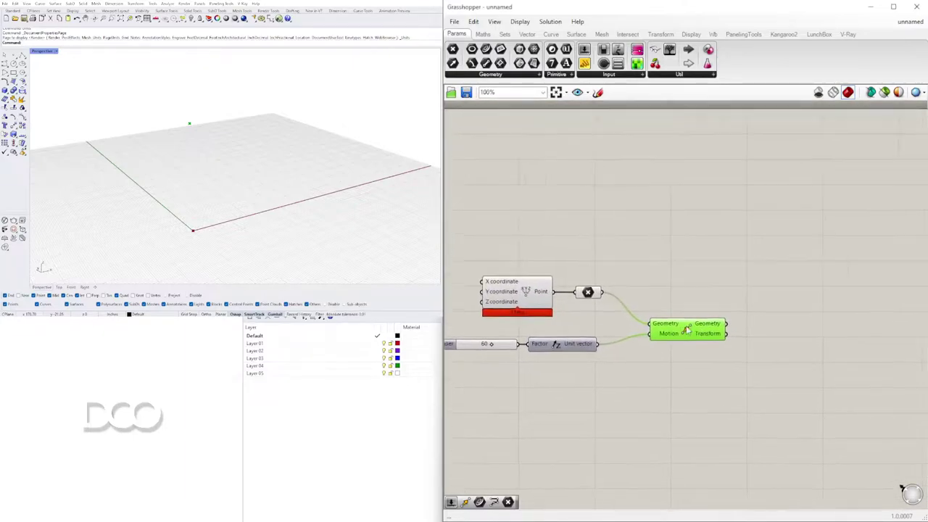
{"action": "double_click", "coordinate": [776, 308]}
{"action": "type", "text": "line"}
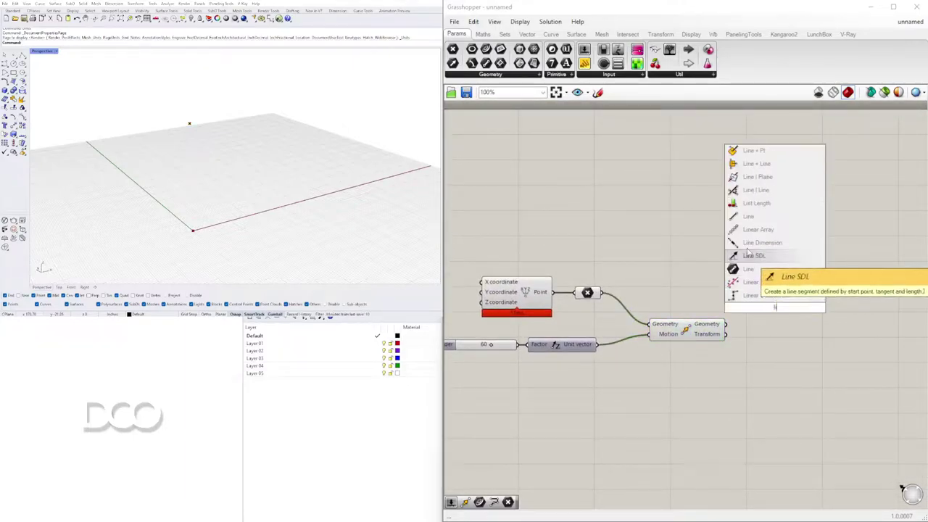
{"action": "left_click", "coordinate": [733, 228]}
{"action": "left_click_drag", "start_coordinate": [660, 295], "coordinate": [745, 313]}
{"action": "left_click_drag", "start_coordinate": [771, 312], "coordinate": [773, 302]}
Step: Add an Extrude component with the line as its Base, and place a Unit X component below the Line component
{"action": "right_click_drag", "start_coordinate": [841, 318], "coordinate": [778, 313]}
{"action": "double_click", "coordinate": [807, 313]}
{"action": "type", "text": "extr"}
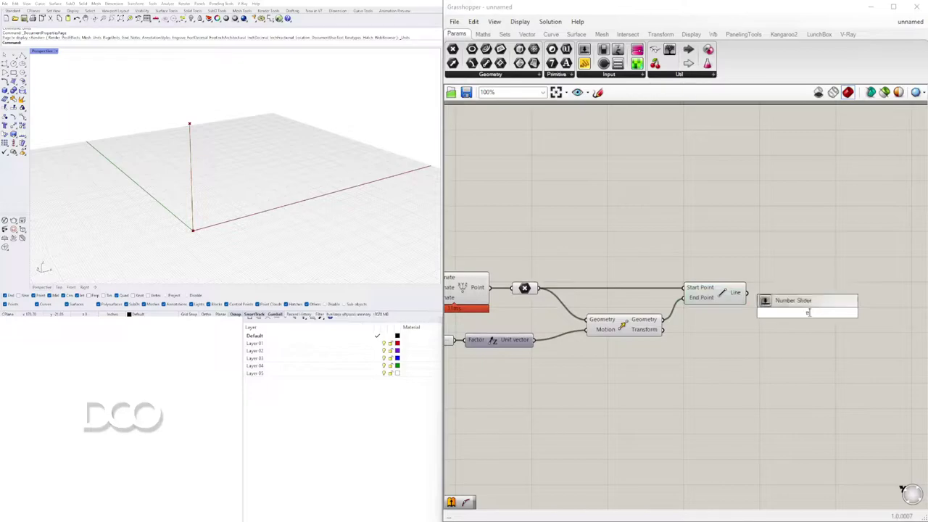
{"action": "left_click", "coordinate": [796, 303]}
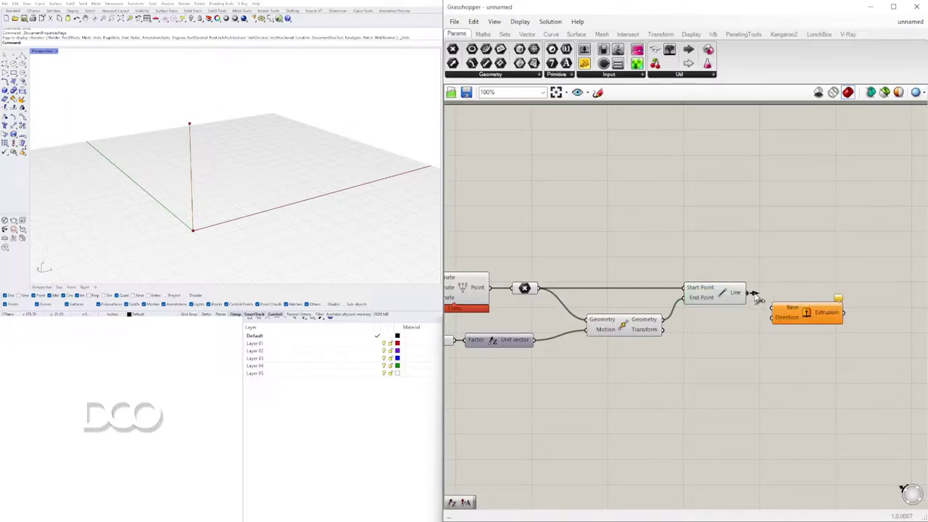
{"action": "double_click", "coordinate": [734, 330]}
{"action": "type", "text": "x"}
{"action": "left_click", "coordinate": [722, 322]}
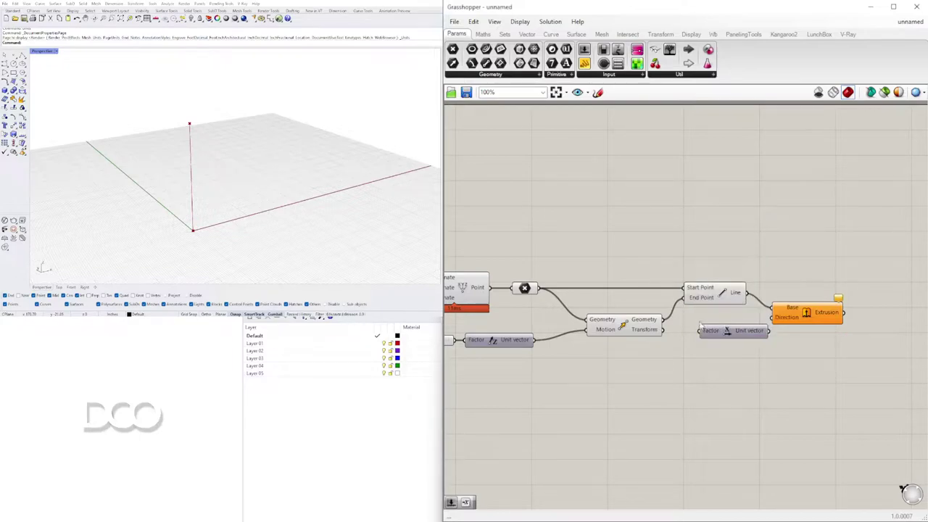
Step: Duplicate the 60 slider for Unit X's Factor and connect the resulting Unit vector to the Extrude component's Direction
{"action": "right_click_drag", "start_coordinate": [636, 348], "coordinate": [716, 344]}
{"action": "scroll", "coordinate": [623, 341], "scroll_direction": "down", "scroll_amount": 1}
{"action": "right_click_drag", "start_coordinate": [587, 354], "coordinate": [601, 321]}
{"action": "left_click_drag", "start_coordinate": [505, 311], "coordinate": [682, 324], "text": "alt"}
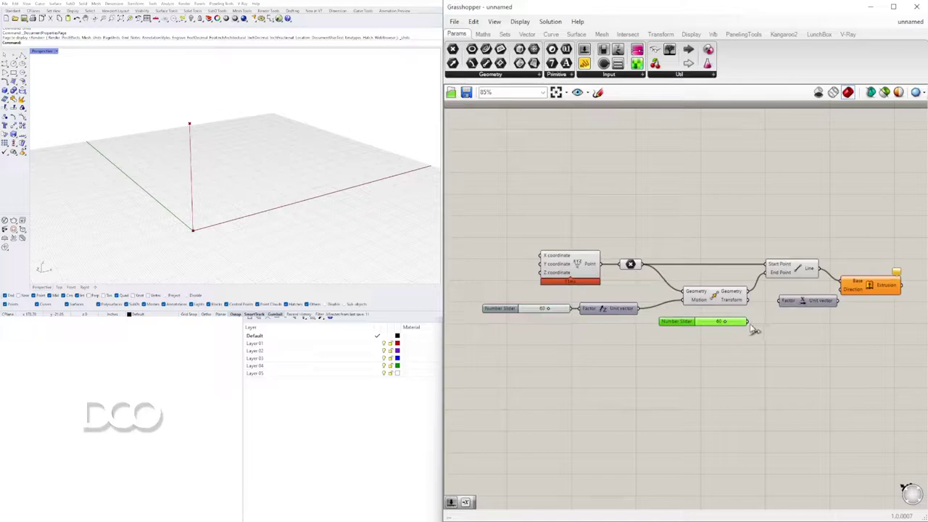
{"action": "left_click_drag", "start_coordinate": [791, 303], "coordinate": [778, 325]}
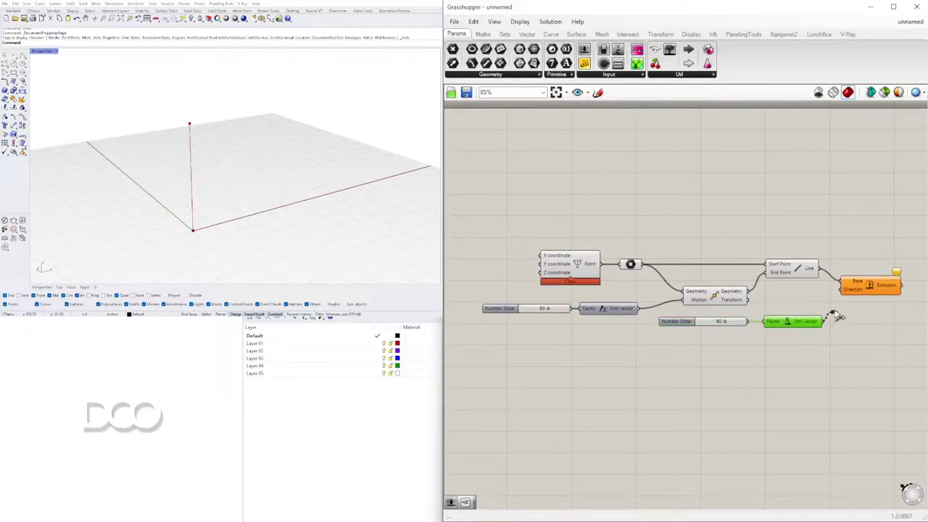
{"action": "left_click_drag", "start_coordinate": [847, 294], "coordinate": [846, 291]}
{"action": "left_click_drag", "start_coordinate": [861, 283], "coordinate": [874, 314]}
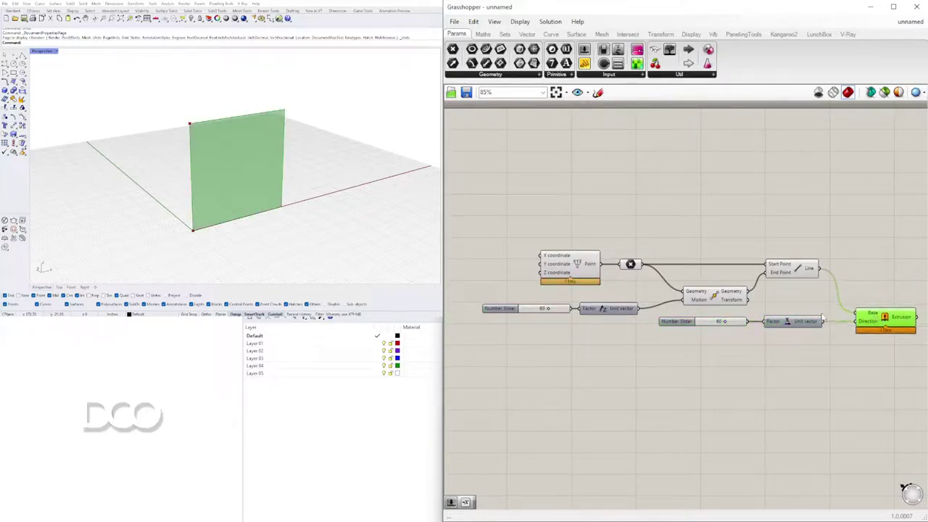
Step: Test the Unit X slider at 46 and return it to 60
{"action": "scroll", "coordinate": [730, 314], "scroll_direction": "up", "scroll_amount": 4}
{"action": "scroll", "coordinate": [714, 341], "scroll_direction": "up", "scroll_amount": 3}
{"action": "left_click_drag", "start_coordinate": [727, 326], "coordinate": [707, 324]}
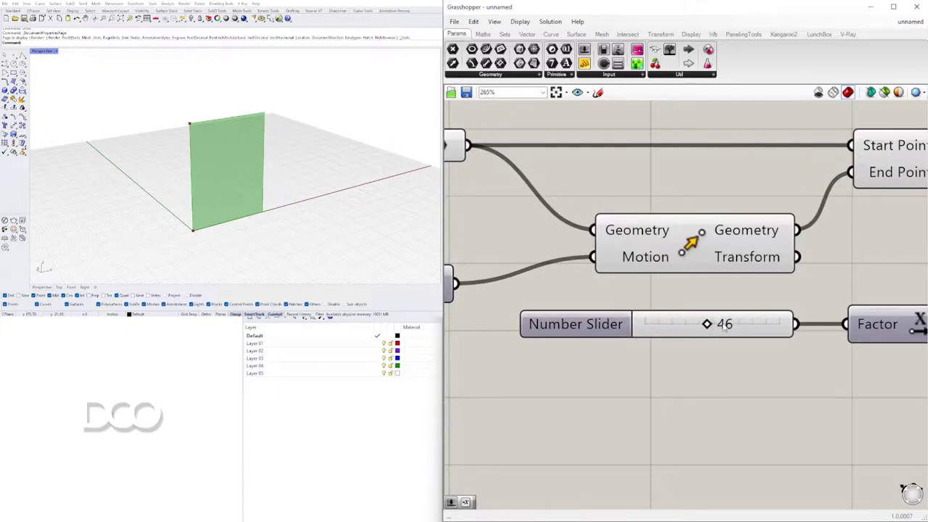
{"action": "double_click", "coordinate": [723, 326]}
{"action": "type", "text": "6"}
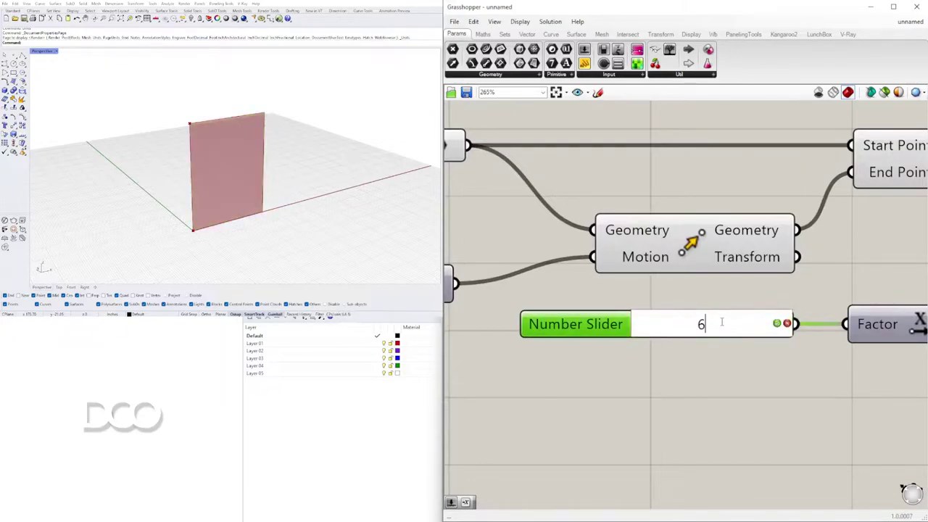
{"action": "key", "text": "Return"}
Step: Set the Unit Z slider that controls the panel height to 100
{"action": "scroll", "coordinate": [680, 353], "scroll_direction": "down", "scroll_amount": 4}
{"action": "right_click_drag", "start_coordinate": [558, 358], "coordinate": [723, 360]}
{"action": "scroll", "coordinate": [555, 315], "scroll_direction": "up", "scroll_amount": 3}
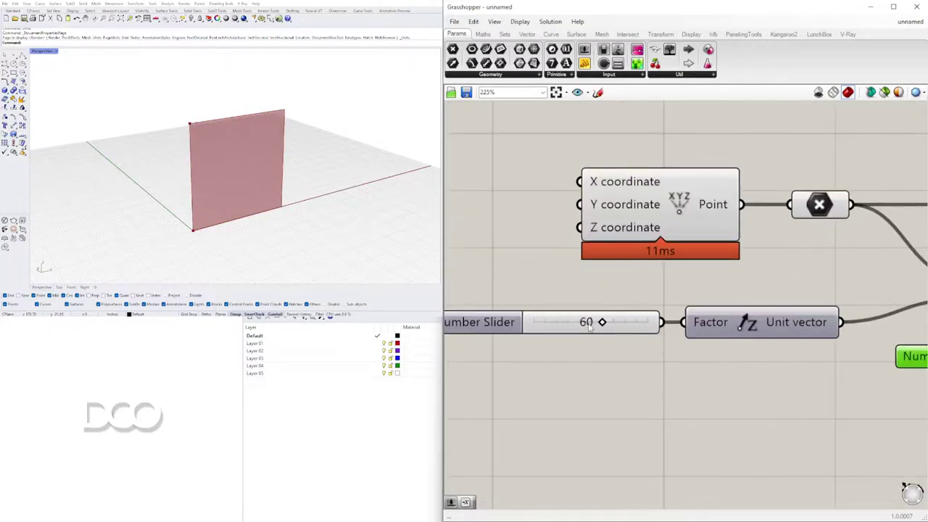
{"action": "double_click", "coordinate": [589, 324]}
{"action": "type", "text": "100"}
{"action": "key", "text": "Return"}
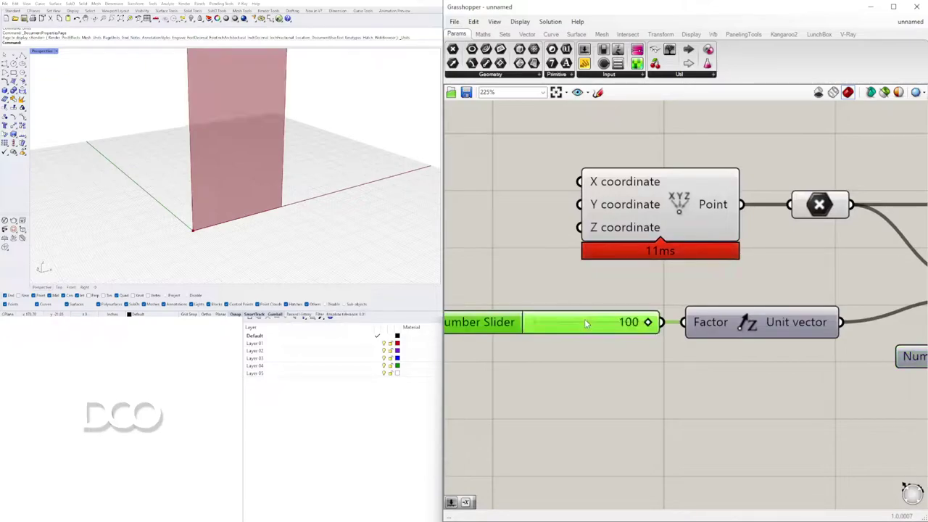
{"action": "scroll", "coordinate": [586, 320], "scroll_direction": "down", "scroll_amount": 5}
{"action": "right_click_drag", "start_coordinate": [610, 327], "coordinate": [564, 332]}
{"action": "scroll", "coordinate": [262, 174], "scroll_direction": "down", "scroll_amount": 5}
{"action": "right_click_drag", "start_coordinate": [264, 174], "coordinate": [283, 176]}
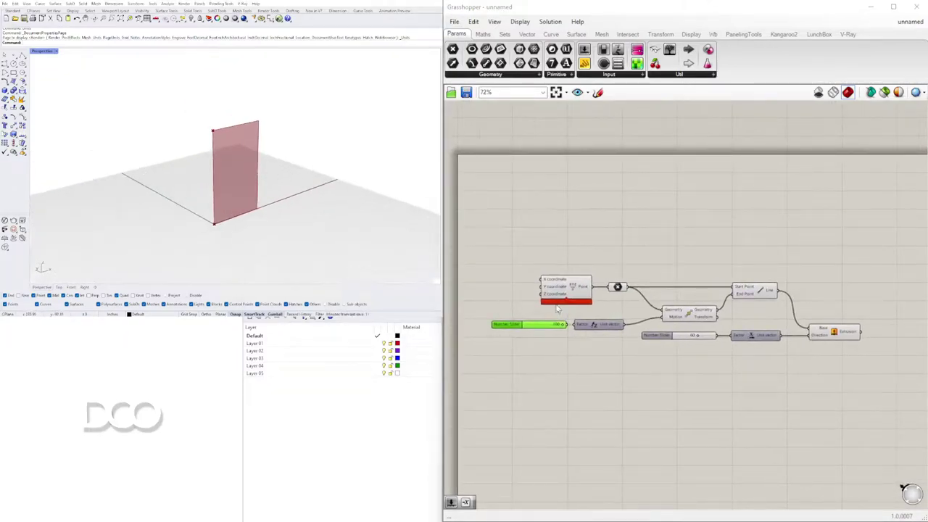
Step: Tidy the layout of the Construct Point, Point parameter, Unit Z slider group, Move and Line components
{"action": "scroll", "coordinate": [804, 298], "scroll_direction": "up", "scroll_amount": 3}
{"action": "right_click_drag", "start_coordinate": [637, 317], "coordinate": [749, 302]}
{"action": "scroll", "coordinate": [749, 302], "scroll_direction": "down", "scroll_amount": 2}
{"action": "scroll", "coordinate": [713, 310], "scroll_direction": "up", "scroll_amount": 2}
{"action": "left_click_drag", "start_coordinate": [742, 280], "coordinate": [666, 276]}
{"action": "left_click_drag", "start_coordinate": [470, 309], "coordinate": [470, 307]}
{"action": "left_click_drag", "start_coordinate": [582, 328], "coordinate": [624, 314]}
{"action": "left_click", "coordinate": [734, 315], "text": "shift"}
{"action": "left_click_drag", "start_coordinate": [743, 306], "coordinate": [738, 298]}
{"action": "left_click", "coordinate": [744, 278]}
{"action": "left_click_drag", "start_coordinate": [604, 210], "coordinate": [540, 257]}
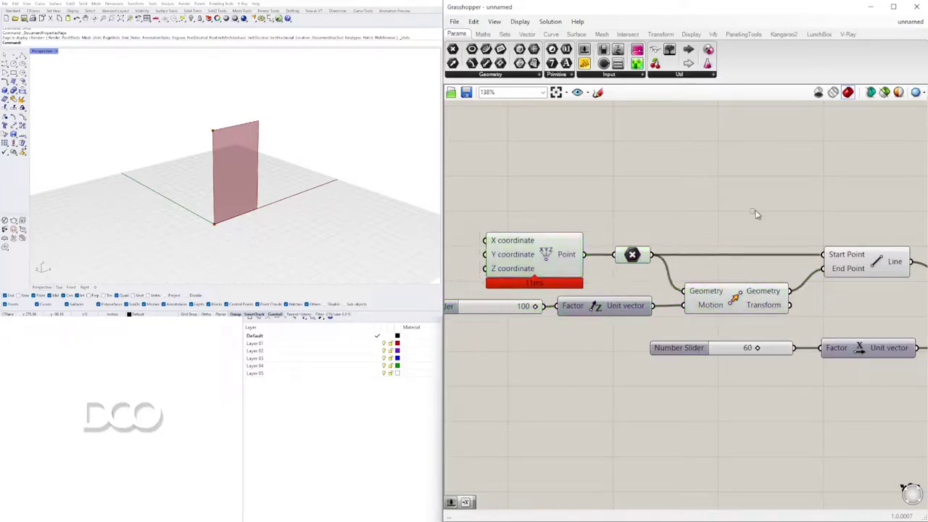
{"action": "left_click", "coordinate": [756, 214]}
{"action": "right_click_drag", "start_coordinate": [856, 242], "coordinate": [760, 236]}
{"action": "left_click_drag", "start_coordinate": [767, 255], "coordinate": [760, 256]}
{"action": "left_click", "coordinate": [815, 129]}
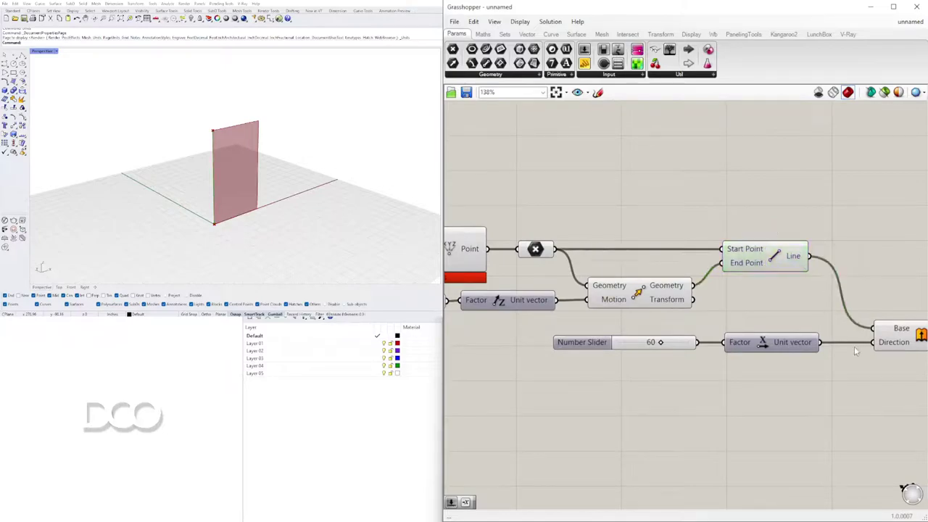
Step: Move the Unit X component with its slider and the Extrude component up closer to the Line component
{"action": "right_click_drag", "start_coordinate": [846, 340], "coordinate": [769, 326]}
{"action": "left_click_drag", "start_coordinate": [851, 365], "coordinate": [539, 299]}
{"action": "left_click_drag", "start_coordinate": [689, 325], "coordinate": [680, 307]}
{"action": "left_click", "coordinate": [710, 352]}
{"action": "mouse_move", "coordinate": [814, 307]}
{"action": "left_mouse_down"}
{"action": "mouse_move", "coordinate": [799, 286]}
{"action": "mouse_move", "coordinate": [806, 291]}
{"action": "left_mouse_up"}
{"action": "left_click", "coordinate": [827, 322]}
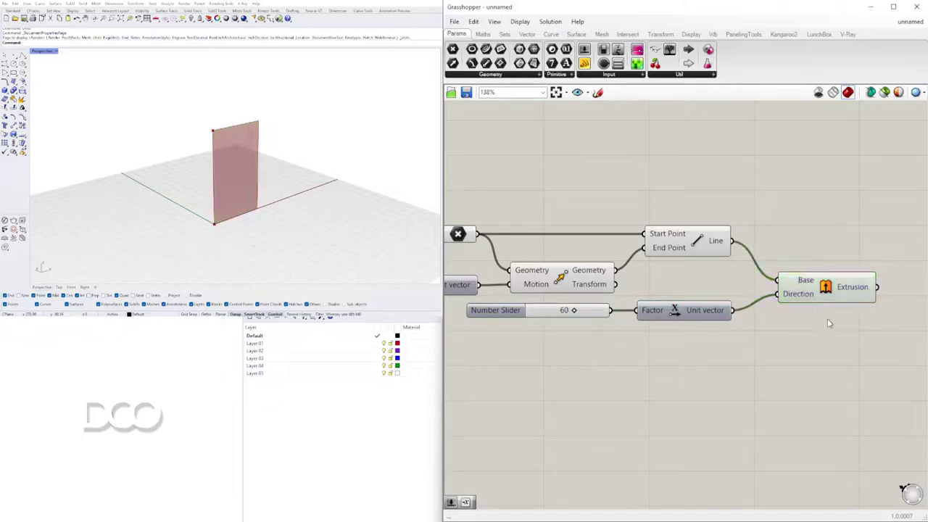
{"action": "scroll", "coordinate": [827, 319], "scroll_direction": "down", "scroll_amount": 2}
{"action": "right_click_drag", "start_coordinate": [808, 319], "coordinate": [736, 271]}
{"action": "left_click_drag", "start_coordinate": [756, 253], "coordinate": [755, 261]}
{"action": "left_click", "coordinate": [746, 290]}
Step: Add a second Move component that takes the first Move's geometry and uses a new Unit X vector as Motion
{"action": "right_click_drag", "start_coordinate": [290, 216], "coordinate": [246, 214]}
{"action": "scroll", "coordinate": [213, 216], "scroll_direction": "up", "scroll_amount": 6}
{"action": "scroll", "coordinate": [215, 214], "scroll_direction": "down", "scroll_amount": 3}
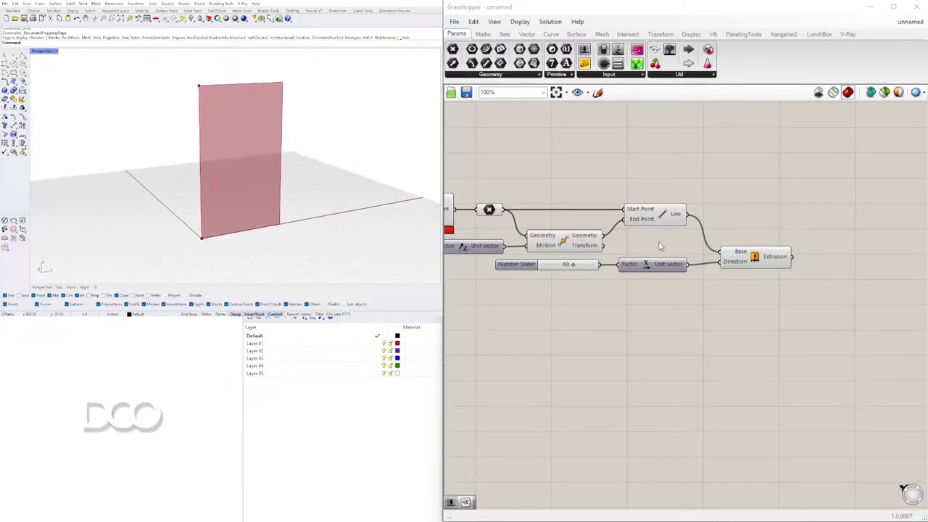
{"action": "right_click_drag", "start_coordinate": [653, 282], "coordinate": [763, 282]}
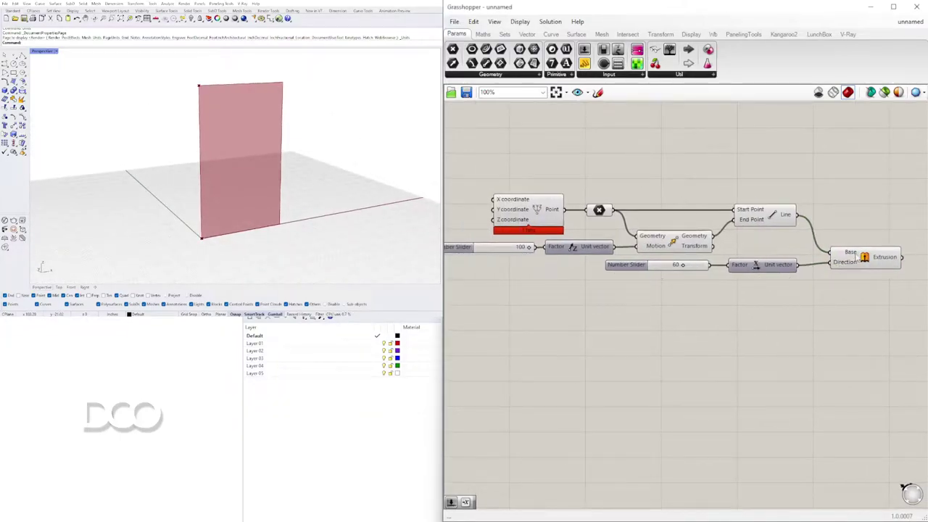
{"action": "left_click", "coordinate": [702, 236]}
{"action": "double_click", "coordinate": [741, 341]}
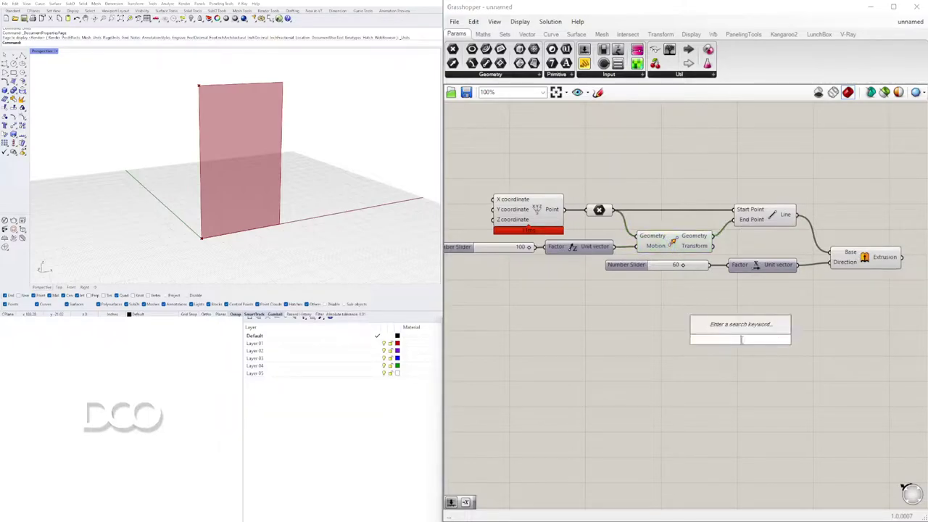
{"action": "type", "text": "mo"}
{"action": "left_click", "coordinate": [716, 292]}
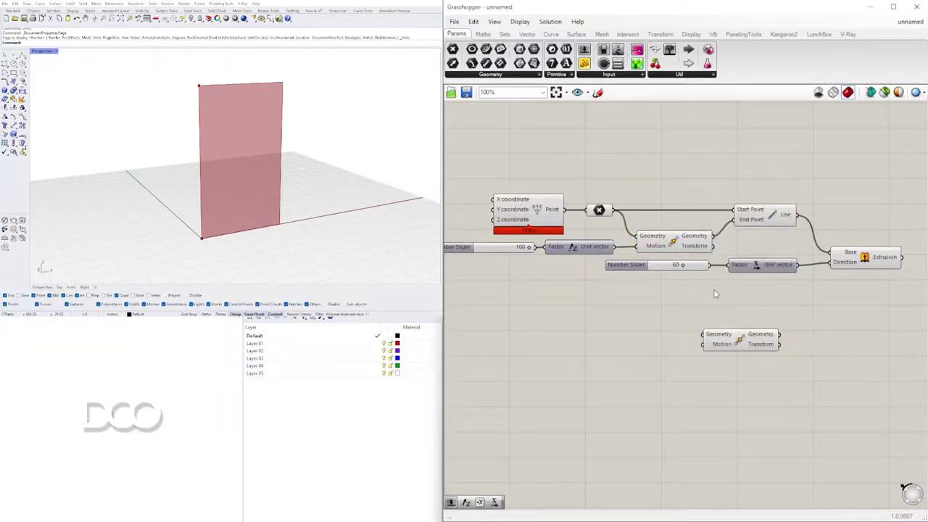
{"action": "double_click", "coordinate": [667, 342]}
{"action": "type", "text": "x"}
{"action": "key", "text": "Return"}
{"action": "left_click_drag", "start_coordinate": [661, 342], "coordinate": [649, 348]}
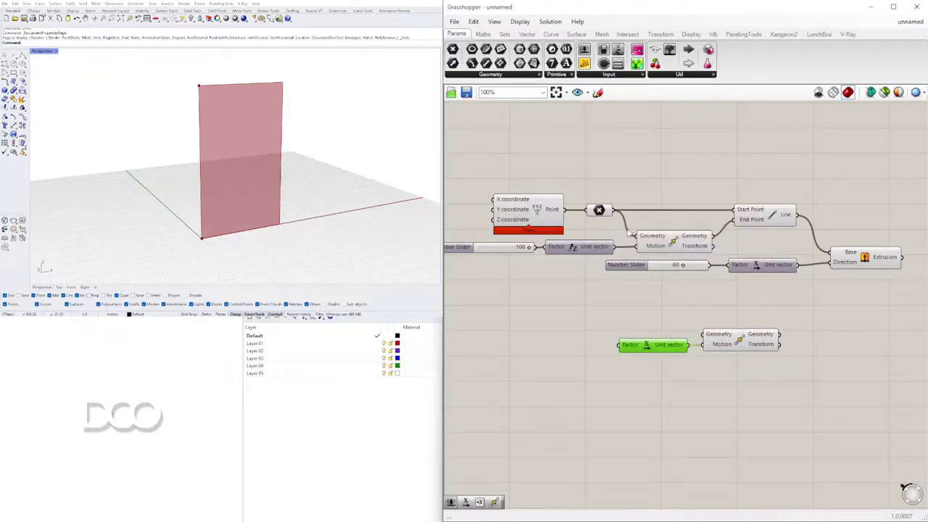
{"action": "left_click_drag", "start_coordinate": [714, 237], "coordinate": [706, 334]}
Step: Arrange the second Move and its Unit X component neatly below the extrusion's Unit X row
{"action": "left_click_drag", "start_coordinate": [767, 384], "coordinate": [674, 342]}
{"action": "left_click_drag", "start_coordinate": [767, 343], "coordinate": [799, 299]}
{"action": "left_click", "coordinate": [850, 329]}
{"action": "left_click_drag", "start_coordinate": [872, 342], "coordinate": [798, 214]}
{"action": "left_click", "coordinate": [810, 242]}
{"action": "left_click_drag", "start_coordinate": [687, 303], "coordinate": [737, 304]}
{"action": "left_click_drag", "start_coordinate": [859, 338], "coordinate": [718, 288]}
{"action": "scroll", "coordinate": [813, 301], "scroll_direction": "up", "scroll_amount": 3}
{"action": "left_click_drag", "start_coordinate": [814, 300], "coordinate": [810, 292]}
{"action": "left_click", "coordinate": [847, 330]}
Step: Add a number slider with a value of 0.750 and connect it to the second Move's Unit X Factor
{"action": "scroll", "coordinate": [709, 327], "scroll_direction": "down", "scroll_amount": 3}
{"action": "right_click_drag", "start_coordinate": [574, 336], "coordinate": [674, 343]}
{"action": "scroll", "coordinate": [675, 344], "scroll_direction": "up", "scroll_amount": 1}
{"action": "double_click", "coordinate": [659, 350]}
{"action": "type", "text": "750"}
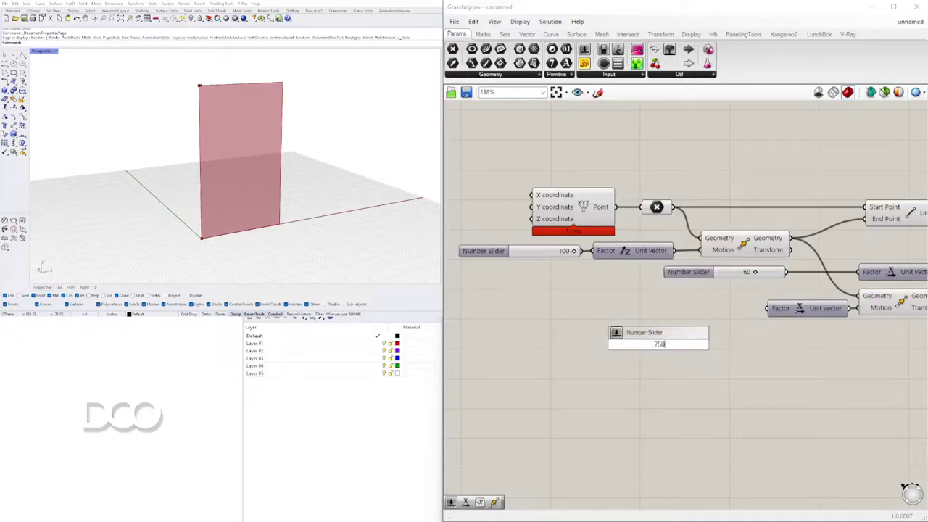
{"action": "key", "text": "Return"}
{"action": "left_click_drag", "start_coordinate": [622, 346], "coordinate": [645, 309]}
Step: Add a two-point Rectangle component near the Extrude component
{"action": "scroll", "coordinate": [674, 319], "scroll_direction": "down", "scroll_amount": 4}
{"action": "right_click_drag", "start_coordinate": [736, 331], "coordinate": [689, 331]}
{"action": "scroll", "coordinate": [825, 340], "scroll_direction": "up", "scroll_amount": 2}
{"action": "left_click", "coordinate": [825, 340]}
{"action": "double_click", "coordinate": [824, 340]}
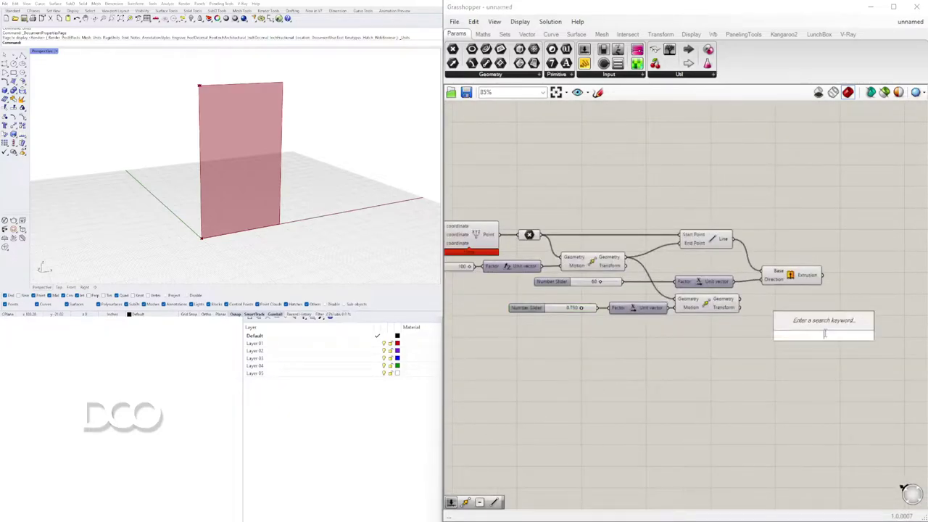
{"action": "type", "text": "rect"}
{"action": "left_click", "coordinate": [829, 311]}
Step: Connect the rectangle's Point A to the base point, Point B to the second Move's geometry, and Plane to the extrusion
{"action": "left_click", "coordinate": [704, 303]}
{"action": "left_click_drag", "start_coordinate": [743, 297], "coordinate": [856, 227]}
{"action": "key", "text": "ctrl+z"}
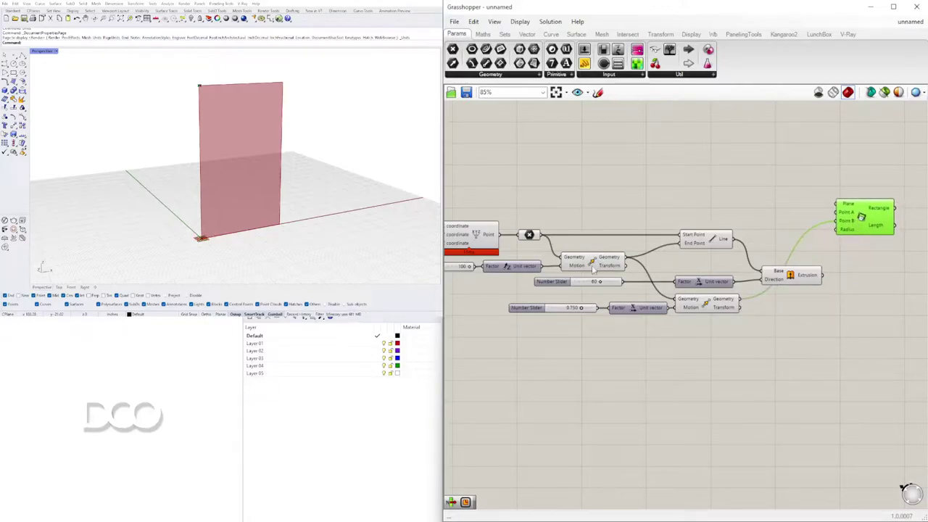
{"action": "left_click", "coordinate": [593, 267]}
{"action": "left_click_drag", "start_coordinate": [677, 243], "coordinate": [855, 220]}
{"action": "left_click", "coordinate": [798, 274]}
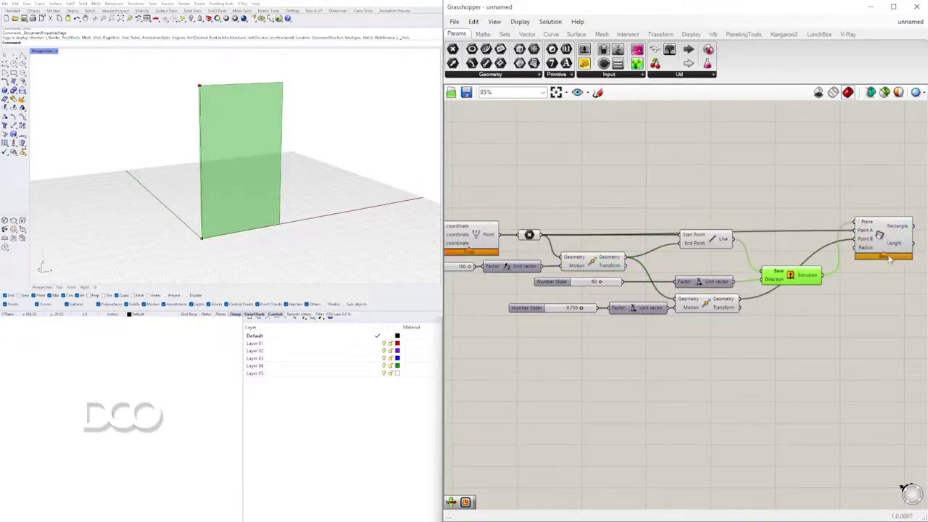
Step: Add an Area component below the Rectangle component and connect the extrusion to its Geometry input
{"action": "right_click_drag", "start_coordinate": [912, 298], "coordinate": [797, 300]}
{"action": "left_click", "coordinate": [797, 300]}
{"action": "right_click_drag", "start_coordinate": [781, 251], "coordinate": [815, 251]}
{"action": "double_click", "coordinate": [772, 292]}
{"action": "type", "text": "area"}
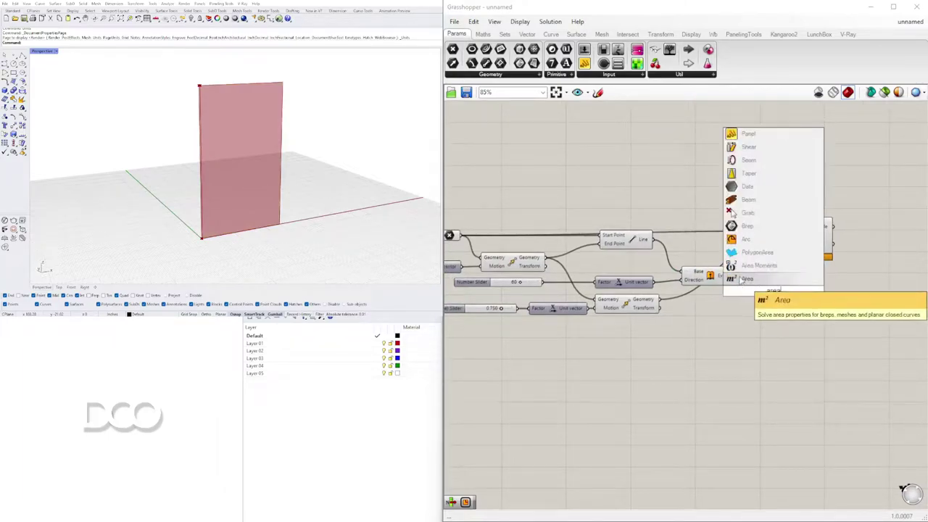
{"action": "left_click", "coordinate": [747, 279]}
{"action": "left_click_drag", "start_coordinate": [747, 292], "coordinate": [749, 291]}
{"action": "left_click_drag", "start_coordinate": [773, 291], "coordinate": [790, 287]}
Step: Add a YZ Plane component beside the Area component and connect the Area's Centroid to its Origin
{"action": "right_click_drag", "start_coordinate": [856, 299], "coordinate": [803, 299]}
{"action": "double_click", "coordinate": [803, 299]}
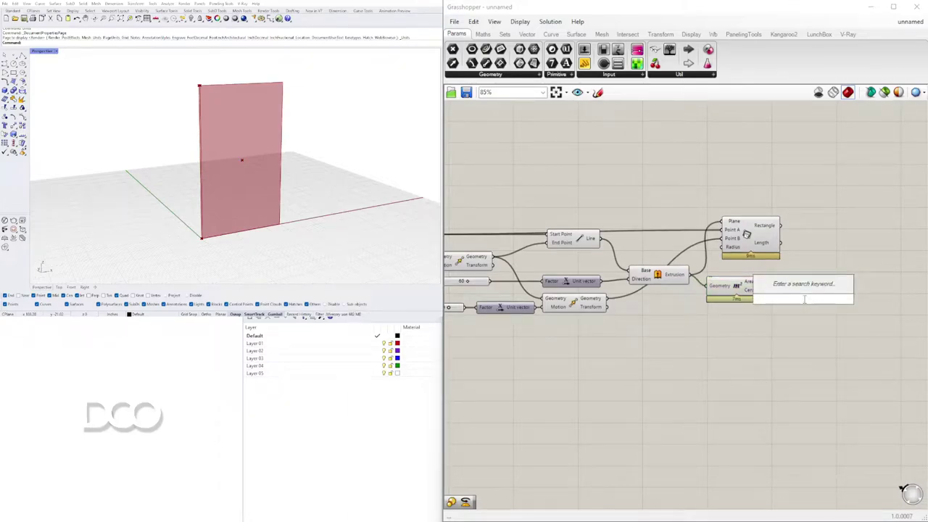
{"action": "type", "text": "y"}
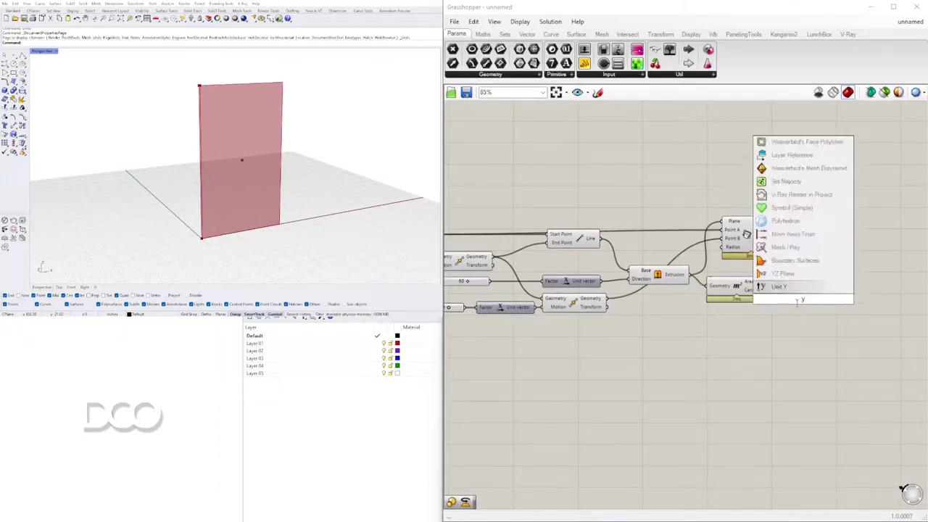
{"action": "type", "text": "z"}
{"action": "left_click", "coordinate": [788, 289]}
{"action": "scroll", "coordinate": [772, 286], "scroll_direction": "up", "scroll_amount": 5}
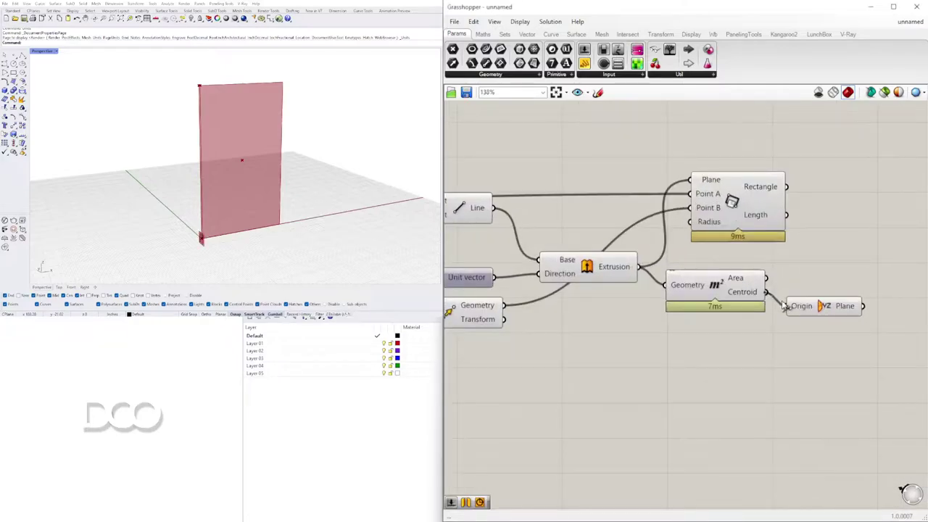
{"action": "left_click_drag", "start_coordinate": [824, 311], "coordinate": [817, 297]}
{"action": "right_click_drag", "start_coordinate": [832, 302], "coordinate": [725, 311]}
{"action": "double_click", "coordinate": [820, 311]}
{"action": "left_click_drag", "start_coordinate": [775, 354], "coordinate": [588, 284]}
{"action": "left_click_drag", "start_coordinate": [601, 297], "coordinate": [624, 277]}
{"action": "left_click", "coordinate": [716, 324]}
Step: Add a Mirror component after the YZ Plane component, spacing the two apart on the canvas
{"action": "right_click_drag", "start_coordinate": [830, 268], "coordinate": [799, 289]}
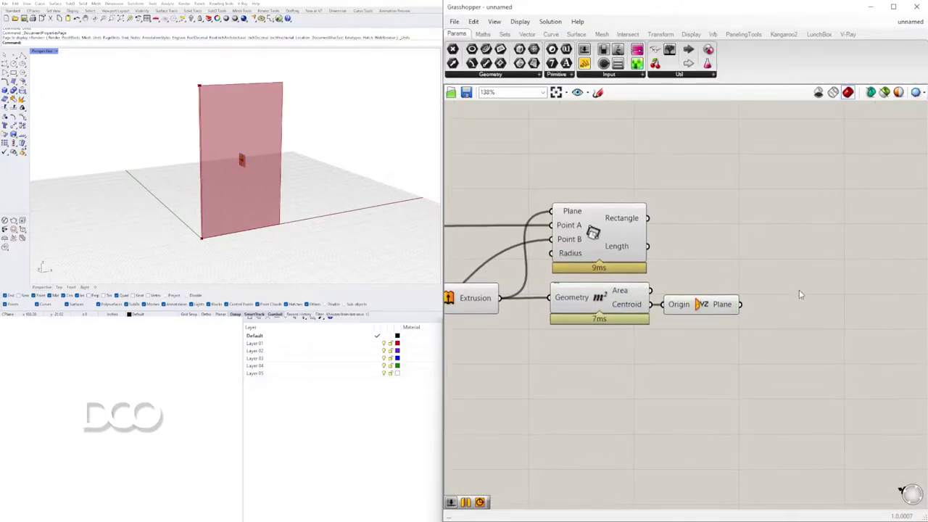
{"action": "double_click", "coordinate": [799, 289]}
{"action": "type", "text": "mi"}
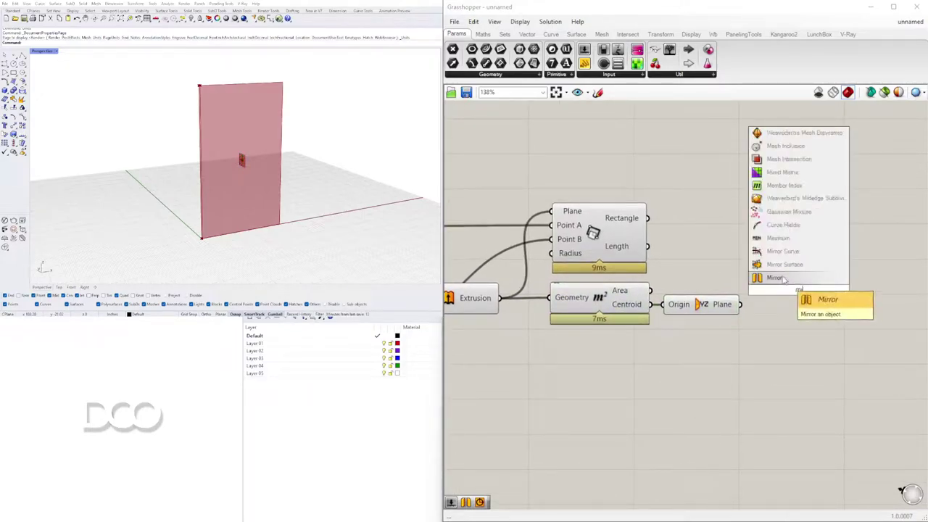
{"action": "left_click", "coordinate": [783, 278]}
{"action": "left_click_drag", "start_coordinate": [695, 308], "coordinate": [718, 290]}
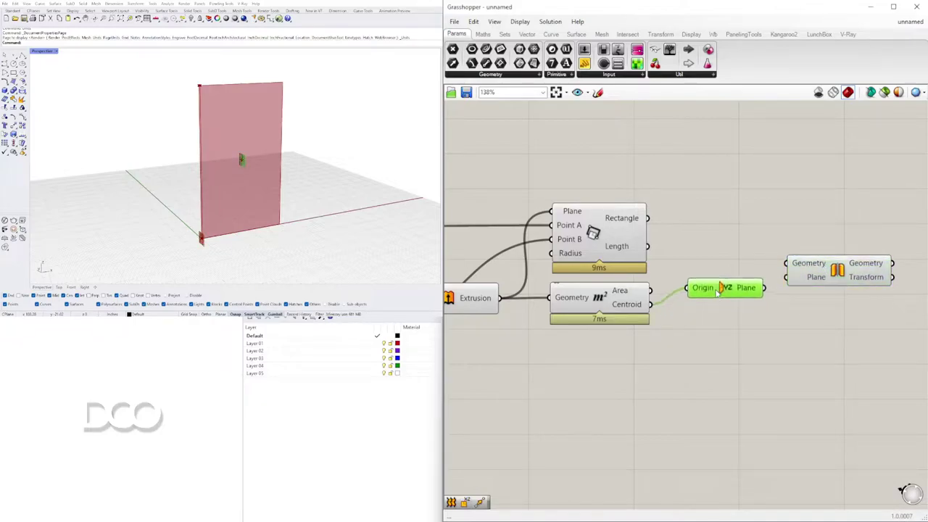
Step: Connect the rectangle to the Mirror's Geometry and the YZ Plane to its Plane, and line up the components
{"action": "left_click_drag", "start_coordinate": [648, 219], "coordinate": [792, 259]}
{"action": "left_click_drag", "start_coordinate": [863, 320], "coordinate": [738, 245]}
{"action": "left_click_drag", "start_coordinate": [848, 280], "coordinate": [840, 229]}
{"action": "left_click", "coordinate": [760, 283]}
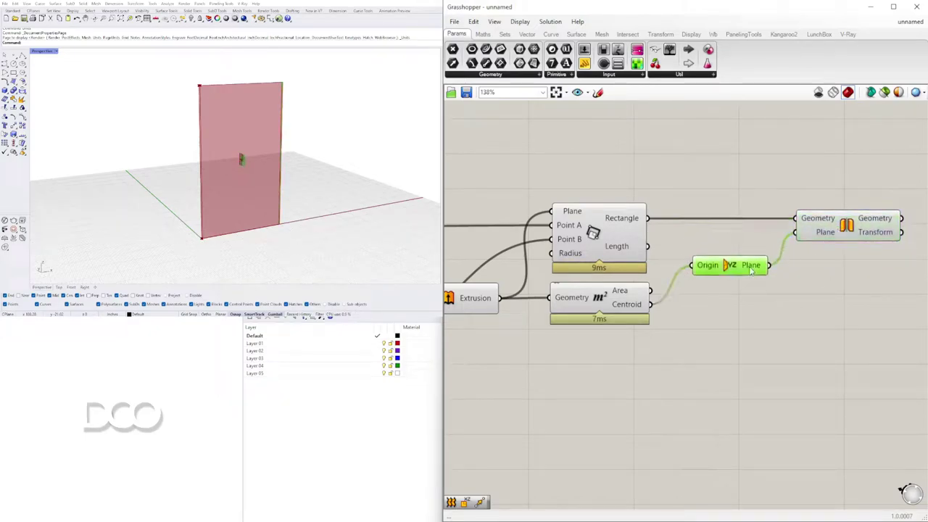
{"action": "left_click_drag", "start_coordinate": [751, 273], "coordinate": [752, 259]}
{"action": "left_click", "coordinate": [772, 274]}
Step: Check the side panel rectangle and its mirrored copy in the perspective view by selecting their components
{"action": "right_click_drag", "start_coordinate": [272, 180], "coordinate": [233, 172]}
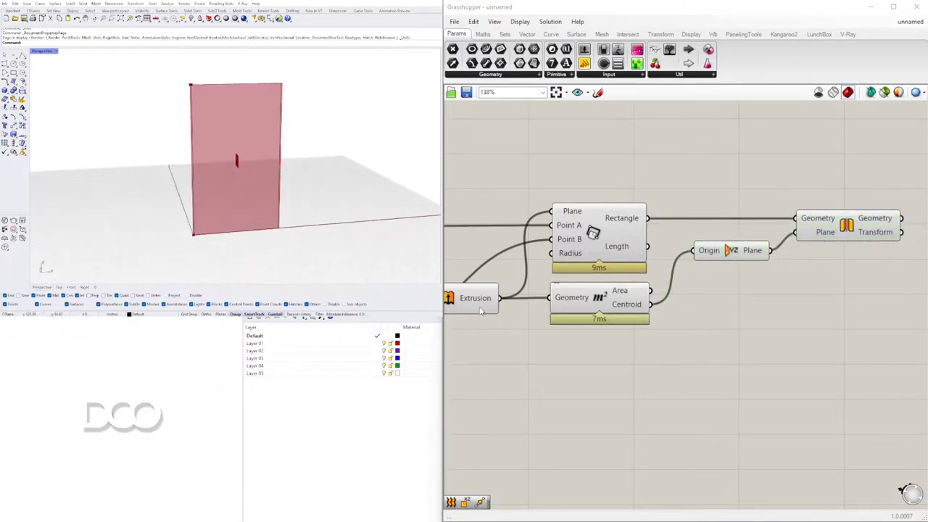
{"action": "scroll", "coordinate": [794, 241], "scroll_direction": "down", "scroll_amount": 3}
{"action": "left_click", "coordinate": [825, 230]}
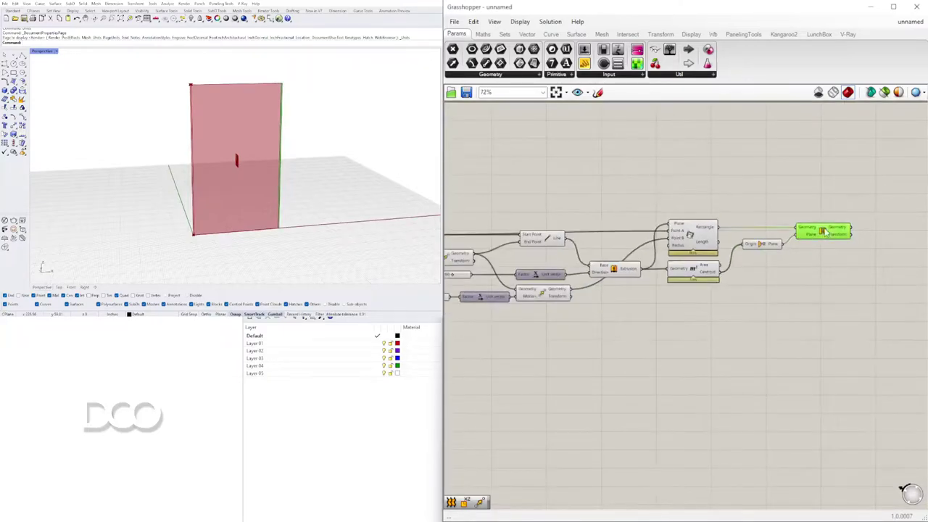
{"action": "left_click", "coordinate": [676, 225], "text": "shift"}
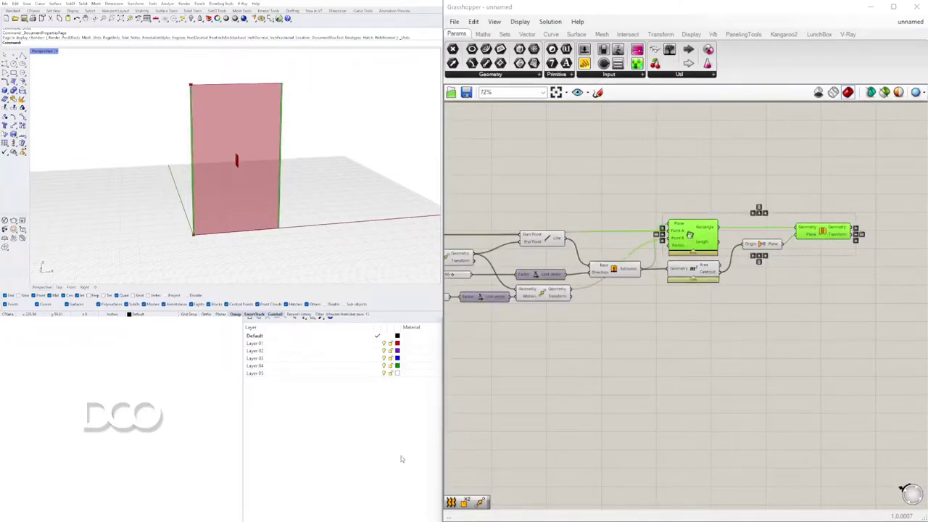
{"action": "right_click_drag", "start_coordinate": [275, 195], "coordinate": [228, 206]}
{"action": "scroll", "coordinate": [214, 242], "scroll_direction": "up", "scroll_amount": 6}
{"action": "scroll", "coordinate": [603, 302], "scroll_direction": "down", "scroll_amount": 2}
Step: Add a third Move component, connect the base point to its Geometry and the 60 slider's Unit X vector to its Motion
{"action": "right_click_drag", "start_coordinate": [509, 268], "coordinate": [668, 297]}
{"action": "scroll", "coordinate": [593, 263], "scroll_direction": "up", "scroll_amount": 4}
{"action": "left_click", "coordinate": [593, 263]}
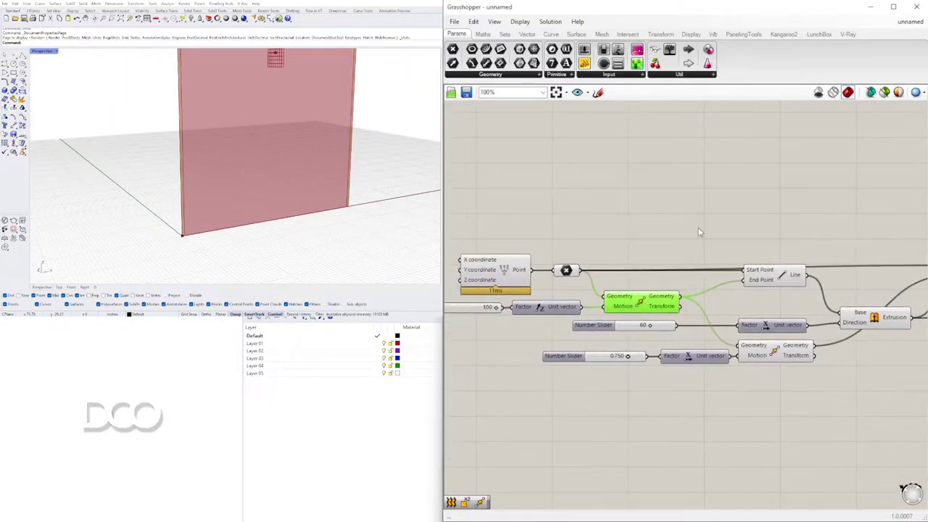
{"action": "double_click", "coordinate": [699, 227]}
{"action": "type", "text": "mo"}
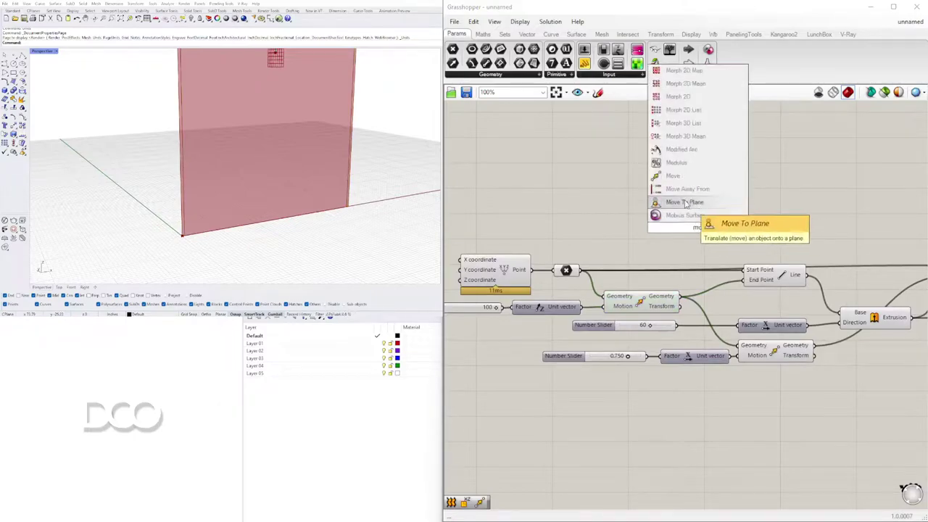
{"action": "left_click", "coordinate": [671, 179]}
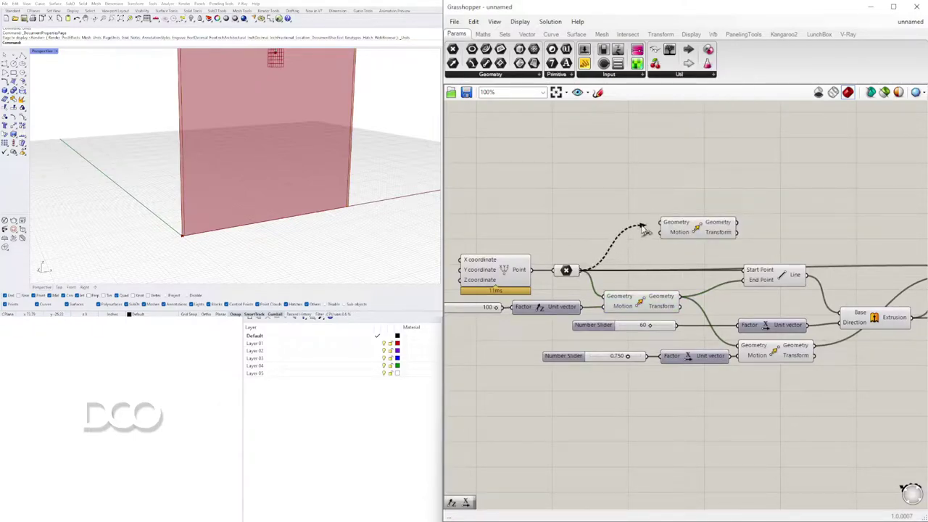
{"action": "left_click_drag", "start_coordinate": [702, 232], "coordinate": [864, 216]}
{"action": "right_click_drag", "start_coordinate": [828, 276], "coordinate": [744, 297]}
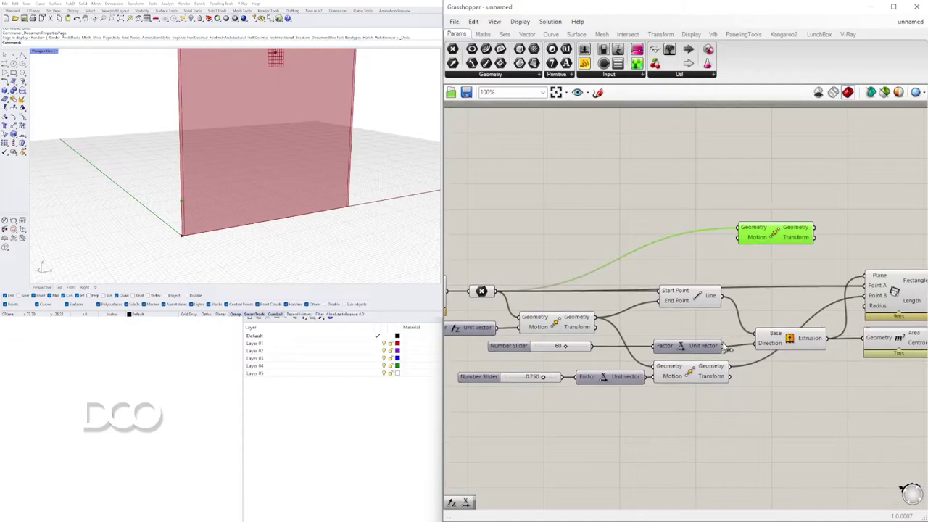
{"action": "left_click_drag", "start_coordinate": [739, 257], "coordinate": [800, 236]}
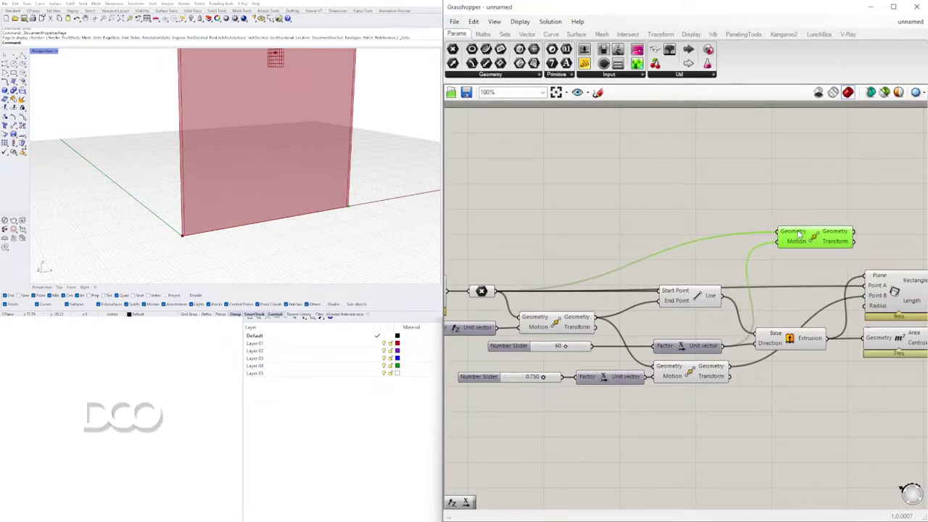
{"action": "scroll", "coordinate": [801, 234], "scroll_direction": "down", "scroll_amount": 2}
{"action": "right_click_drag", "start_coordinate": [817, 247], "coordinate": [736, 254]}
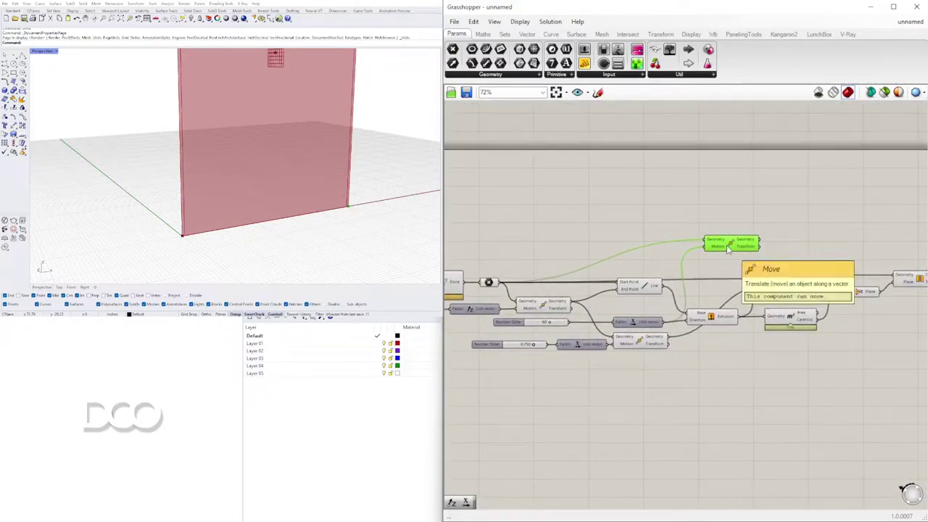
{"action": "left_click_drag", "start_coordinate": [728, 249], "coordinate": [804, 243]}
{"action": "scroll", "coordinate": [705, 252], "scroll_direction": "up", "scroll_amount": 3}
{"action": "double_click", "coordinate": [705, 252]}
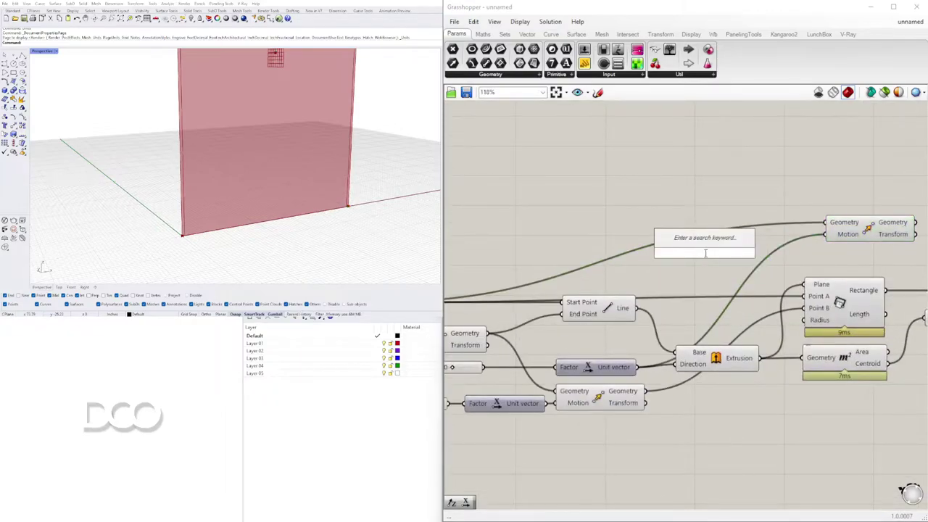
{"action": "type", "text": "vex"}
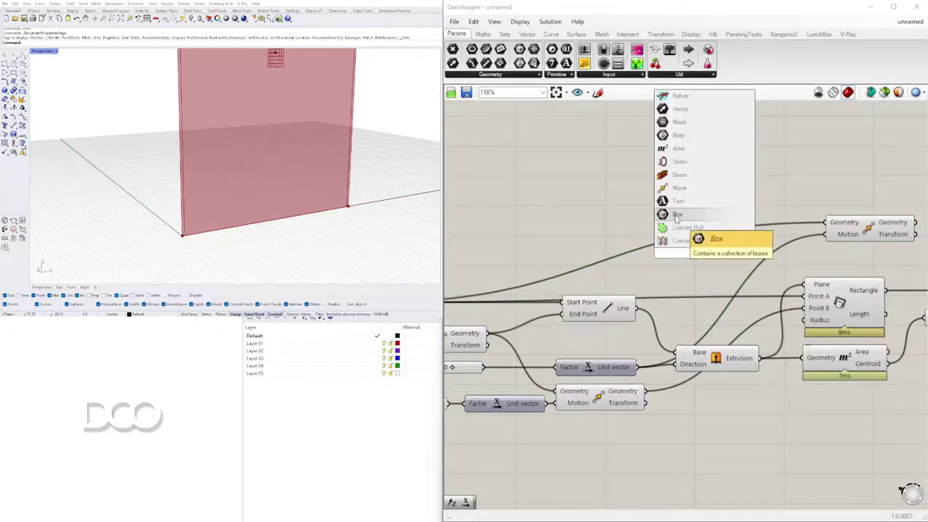
{"action": "left_click", "coordinate": [734, 269]}
{"action": "scroll", "coordinate": [738, 261], "scroll_direction": "down", "scroll_amount": 2}
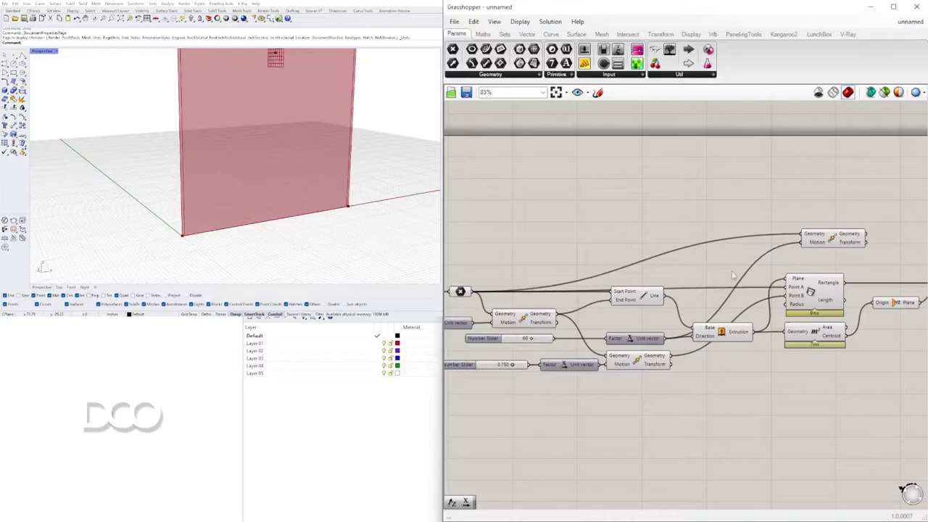
{"action": "scroll", "coordinate": [721, 277], "scroll_direction": "up", "scroll_amount": 1}
{"action": "double_click", "coordinate": [696, 270]}
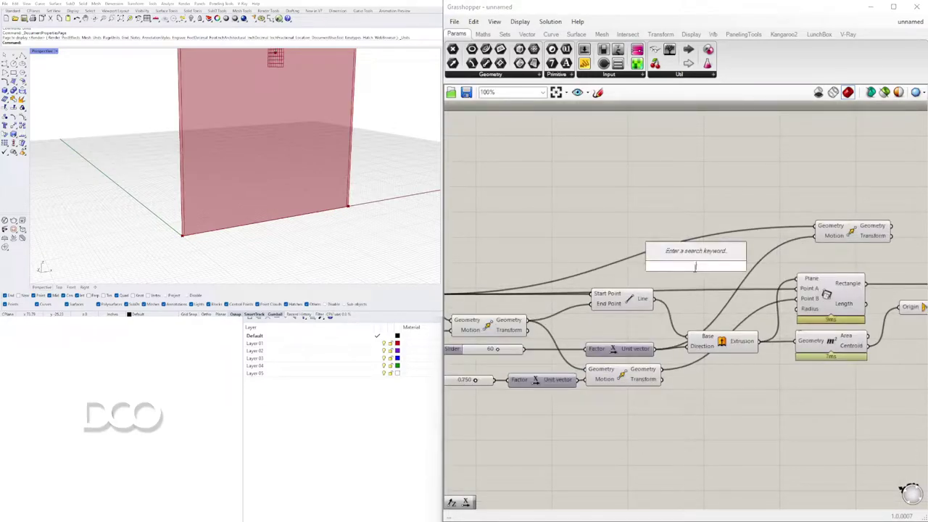
{"action": "type", "text": "ne"}
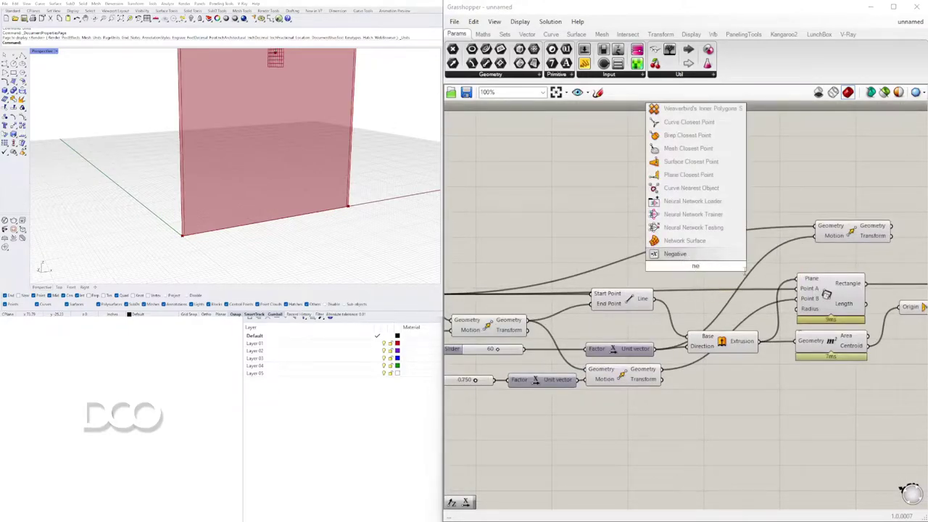
{"action": "left_click", "coordinate": [723, 270]}
{"action": "double_click", "coordinate": [722, 267]}
{"action": "type", "text": "vec"}
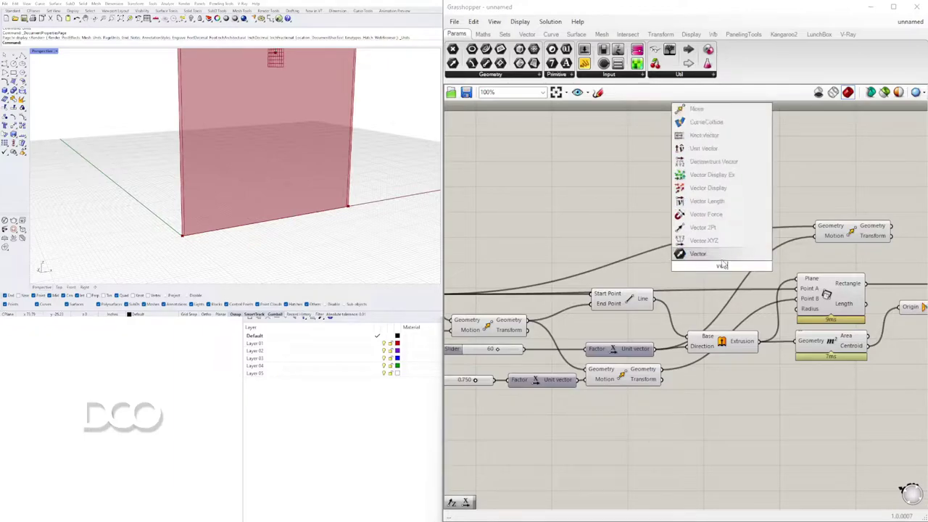
{"action": "left_click", "coordinate": [713, 254]}
{"action": "scroll", "coordinate": [717, 263], "scroll_direction": "down", "scroll_amount": 2}
{"action": "scroll", "coordinate": [717, 264], "scroll_direction": "up", "scroll_amount": 3}
{"action": "left_click", "coordinate": [720, 265]}
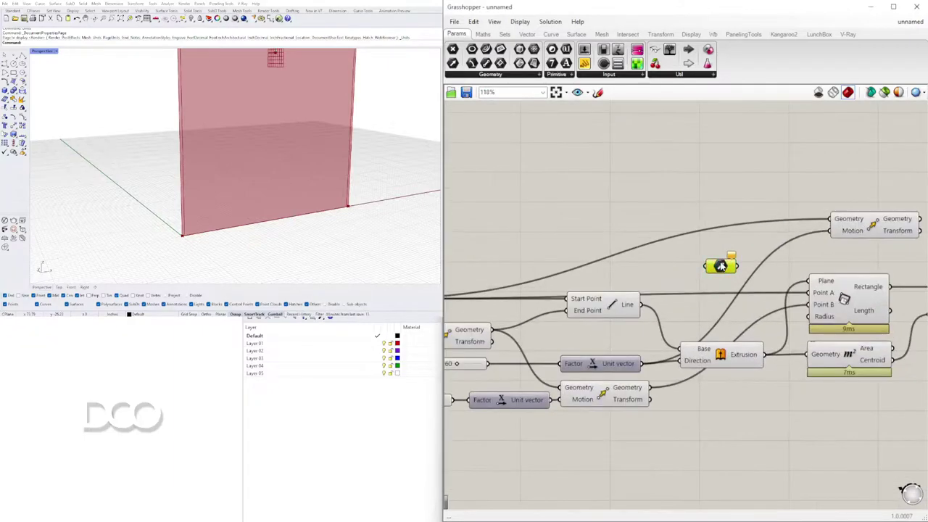
{"action": "key", "text": "Delete"}
Step: Add a Vector XYZ component and connect the 60 slider to its X component and the 0.750 slider to its Y component
{"action": "double_click", "coordinate": [721, 262]}
{"action": "type", "text": "vect"}
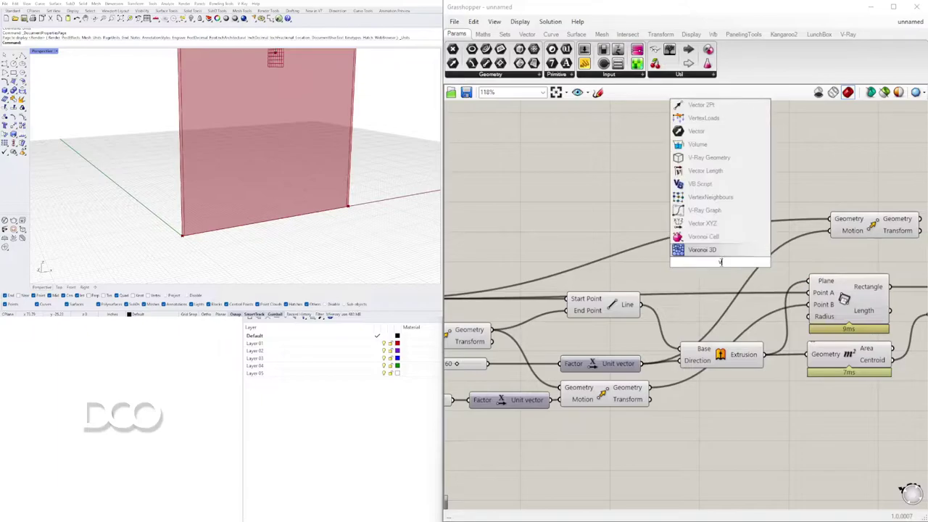
{"action": "left_click", "coordinate": [703, 225]}
{"action": "scroll", "coordinate": [638, 378], "scroll_direction": "down", "scroll_amount": 3}
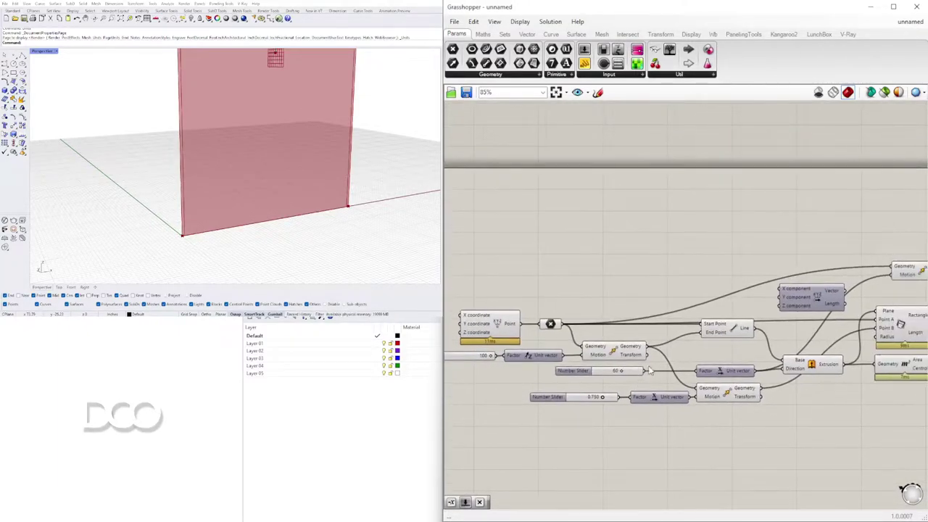
{"action": "left_click_drag", "start_coordinate": [756, 326], "coordinate": [781, 290]}
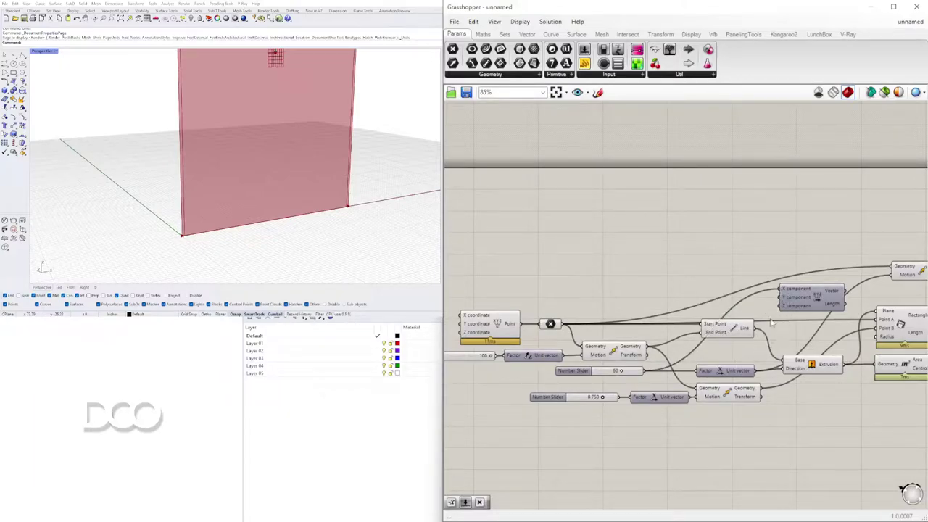
{"action": "left_click_drag", "start_coordinate": [714, 351], "coordinate": [779, 299]}
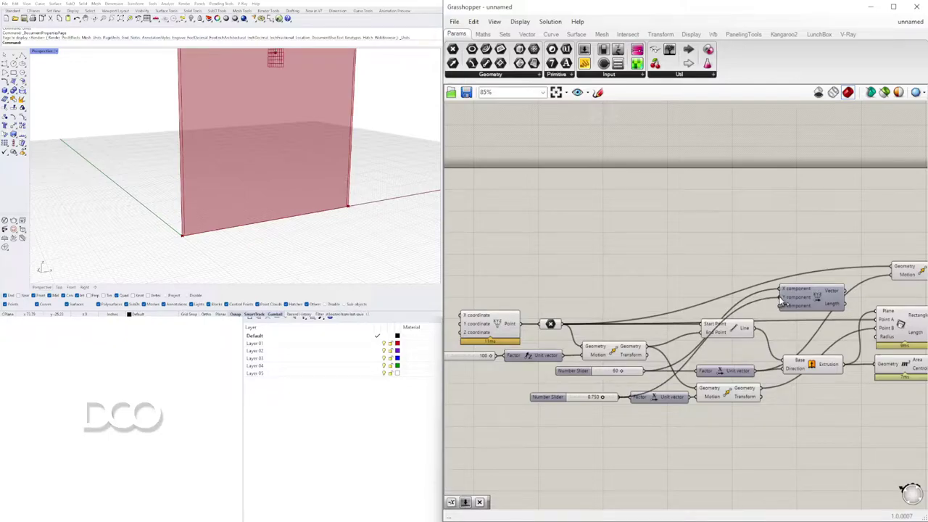
Step: Replace the third Move's Motion input with the Vector XYZ output and shift the Move component clear of it
{"action": "scroll", "coordinate": [783, 301], "scroll_direction": "up", "scroll_amount": 4}
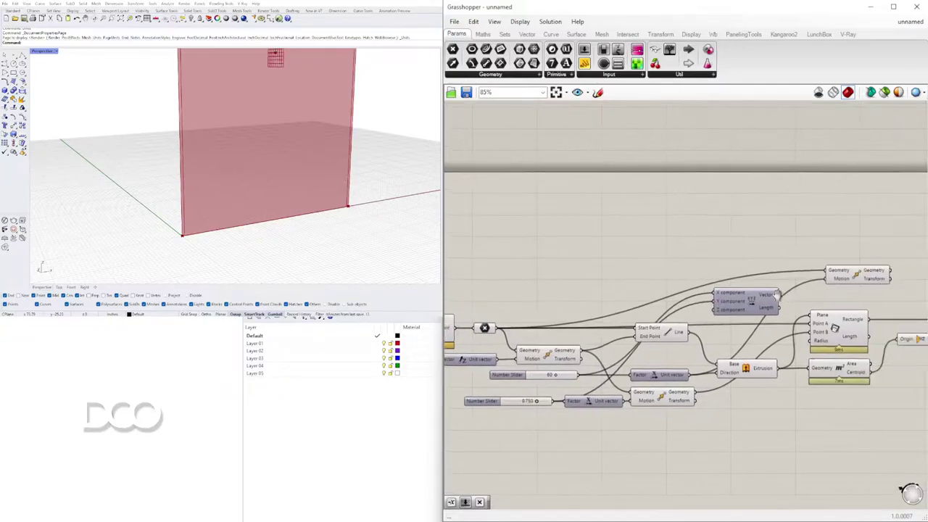
{"action": "scroll", "coordinate": [724, 295], "scroll_direction": "down", "scroll_amount": 3}
{"action": "right_click_drag", "start_coordinate": [725, 297], "coordinate": [679, 306]}
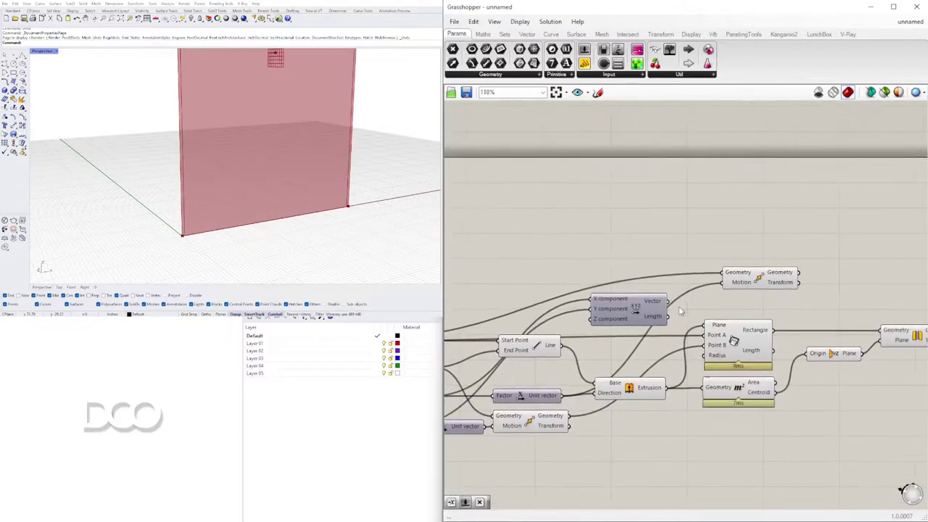
{"action": "scroll", "coordinate": [678, 307], "scroll_direction": "up", "scroll_amount": 2}
{"action": "left_click_drag", "start_coordinate": [739, 290], "coordinate": [777, 280]}
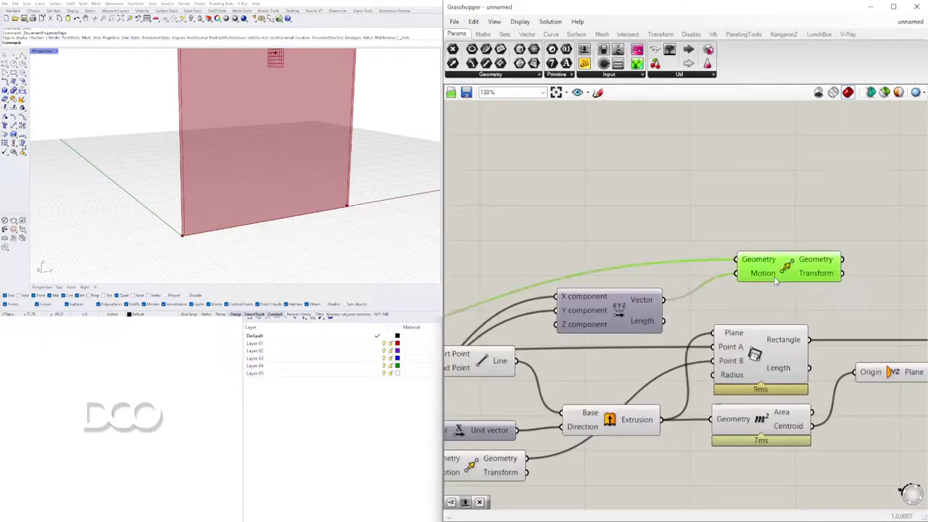
Step: Check the moved point at the panel's lower corner and reroute the 0.750 slider from the Y to the Z component of Vector XYZ
{"action": "scroll", "coordinate": [369, 207], "scroll_direction": "up", "scroll_amount": 4}
{"action": "scroll", "coordinate": [369, 207], "scroll_direction": "up", "scroll_amount": 1}
{"action": "right_click_drag", "start_coordinate": [369, 207], "coordinate": [403, 212]}
{"action": "scroll", "coordinate": [686, 274], "scroll_direction": "down", "scroll_amount": 2}
{"action": "scroll", "coordinate": [686, 276], "scroll_direction": "down", "scroll_amount": 4}
{"action": "right_click_drag", "start_coordinate": [652, 281], "coordinate": [703, 286]}
{"action": "scroll", "coordinate": [688, 289], "scroll_direction": "up", "scroll_amount": 4}
{"action": "left_click_drag", "start_coordinate": [704, 286], "coordinate": [709, 287]}
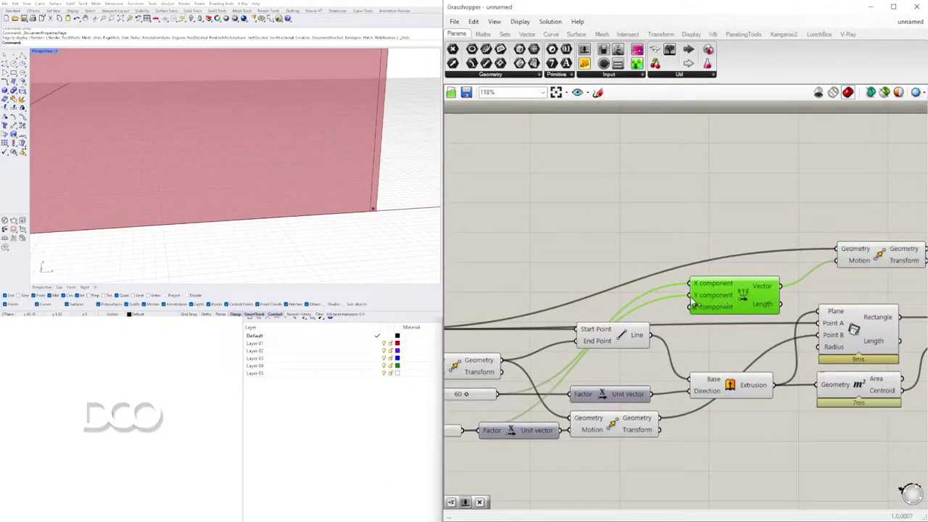
{"action": "left_click", "coordinate": [662, 300]}
{"action": "double_click", "coordinate": [663, 299]}
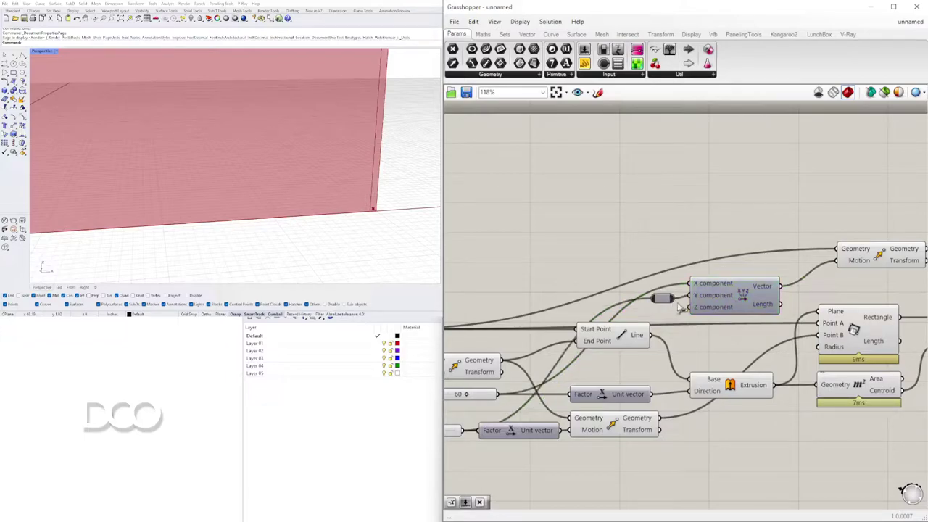
{"action": "left_click_drag", "start_coordinate": [660, 301], "coordinate": [664, 308]}
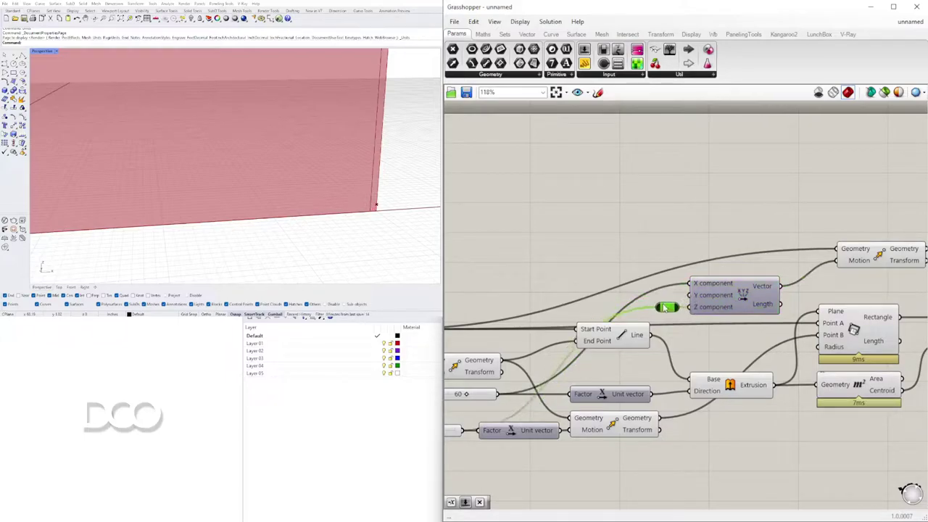
{"action": "key", "text": "Delete"}
Step: Tidy the positions of the Vector XYZ component and its neighbouring components on the canvas
{"action": "scroll", "coordinate": [670, 311], "scroll_direction": "down", "scroll_amount": 5}
{"action": "scroll", "coordinate": [836, 294], "scroll_direction": "up", "scroll_amount": 3}
{"action": "left_click_drag", "start_coordinate": [733, 286], "coordinate": [709, 285]}
{"action": "left_click_drag", "start_coordinate": [698, 242], "coordinate": [636, 304]}
{"action": "left_click_drag", "start_coordinate": [634, 304], "coordinate": [645, 291]}
{"action": "left_click", "coordinate": [670, 219]}
Step: Duplicate the Rectangle component beside the third Move and connect that Move's geometry to the copy's Point B
{"action": "scroll", "coordinate": [762, 239], "scroll_direction": "down", "scroll_amount": 3}
{"action": "scroll", "coordinate": [768, 246], "scroll_direction": "up", "scroll_amount": 2}
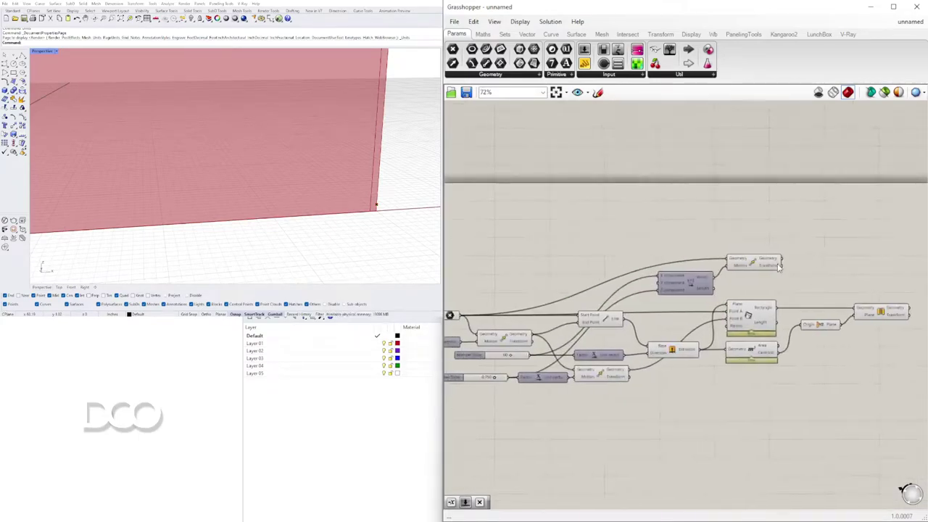
{"action": "left_click", "coordinate": [754, 308]}
{"action": "left_click_drag", "start_coordinate": [749, 316], "coordinate": [830, 243], "text": "alt"}
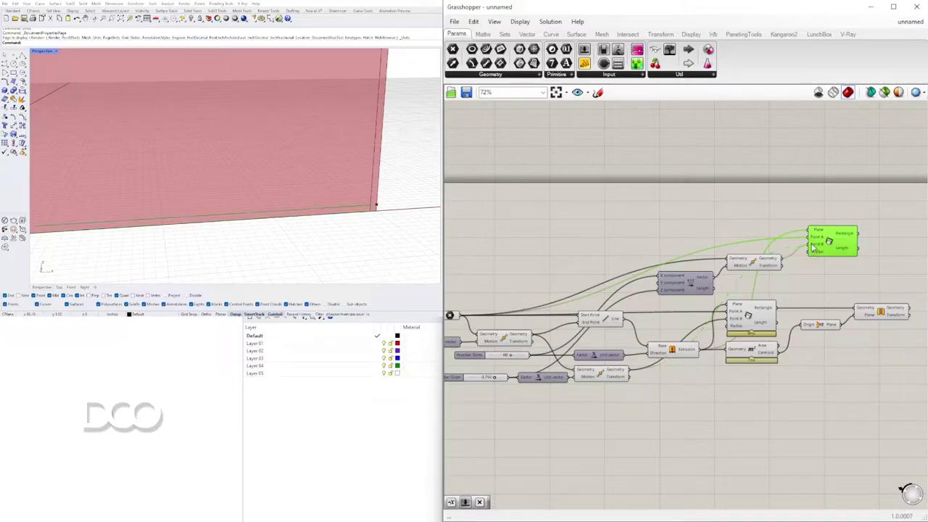
Step: Reposition the base point components at the start of the graph above the first Move component
{"action": "scroll", "coordinate": [731, 251], "scroll_direction": "down", "scroll_amount": 1}
{"action": "left_click", "coordinate": [872, 233]}
{"action": "scroll", "coordinate": [871, 234], "scroll_direction": "down", "scroll_amount": 2}
{"action": "right_click_drag", "start_coordinate": [885, 244], "coordinate": [822, 248]}
{"action": "scroll", "coordinate": [762, 238], "scroll_direction": "up", "scroll_amount": 3}
{"action": "left_click", "coordinate": [762, 235]}
{"action": "left_click", "coordinate": [709, 230]}
{"action": "right_click_drag", "start_coordinate": [567, 231], "coordinate": [805, 233]}
{"action": "scroll", "coordinate": [637, 263], "scroll_direction": "down", "scroll_amount": 1}
{"action": "left_click_drag", "start_coordinate": [638, 264], "coordinate": [533, 253]}
{"action": "left_click", "coordinate": [651, 237]}
{"action": "right_click_drag", "start_coordinate": [871, 244], "coordinate": [699, 246]}
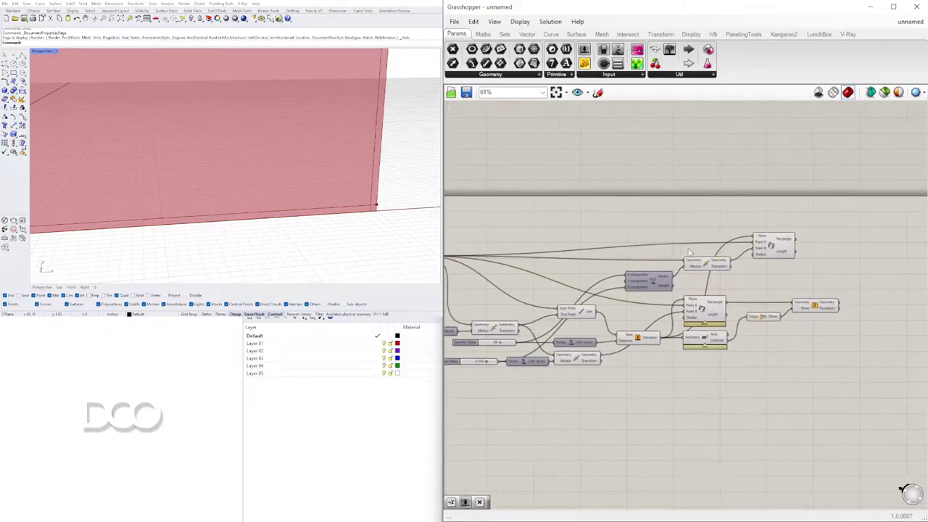
Step: Shift the copied Rectangle clear of the third Move and tidy the neighbouring components on the canvas
{"action": "scroll", "coordinate": [699, 247], "scroll_direction": "up", "scroll_amount": 2}
{"action": "left_click_drag", "start_coordinate": [810, 240], "coordinate": [849, 247]}
{"action": "left_click", "coordinate": [799, 323]}
{"action": "right_click_drag", "start_coordinate": [799, 325], "coordinate": [731, 284]}
{"action": "left_click_drag", "start_coordinate": [850, 348], "coordinate": [730, 289]}
{"action": "left_click", "coordinate": [767, 376]}
{"action": "left_click_drag", "start_coordinate": [565, 334], "coordinate": [575, 305]}
{"action": "left_click", "coordinate": [587, 365]}
{"action": "scroll", "coordinate": [587, 366], "scroll_direction": "down", "scroll_amount": 1}
{"action": "right_click_drag", "start_coordinate": [609, 264], "coordinate": [740, 279]}
{"action": "scroll", "coordinate": [740, 279], "scroll_direction": "up", "scroll_amount": 2}
{"action": "left_click_drag", "start_coordinate": [779, 254], "coordinate": [771, 254]}
{"action": "left_click", "coordinate": [874, 266]}
{"action": "right_click_drag", "start_coordinate": [874, 266], "coordinate": [813, 269]}
{"action": "left_click_drag", "start_coordinate": [864, 234], "coordinate": [864, 241]}
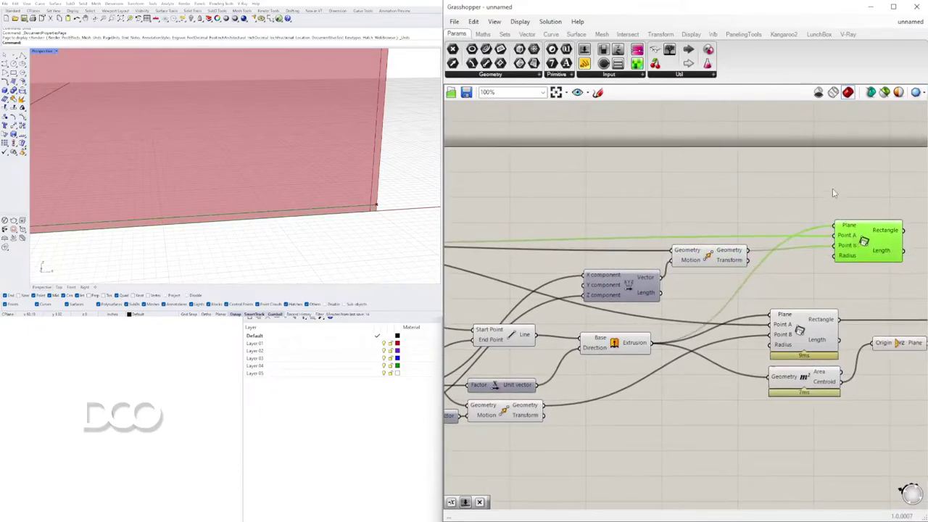
{"action": "left_click", "coordinate": [833, 190]}
Step: Add a Region Difference with the copied Rectangle as Curves A and the side Rectangle plus its Mirror output as Curves B
{"action": "right_click_drag", "start_coordinate": [881, 252], "coordinate": [806, 246]}
{"action": "scroll", "coordinate": [845, 274], "scroll_direction": "down", "scroll_amount": 2}
{"action": "right_click_drag", "start_coordinate": [845, 274], "coordinate": [752, 279]}
{"action": "scroll", "coordinate": [794, 312], "scroll_direction": "up", "scroll_amount": 1}
{"action": "right_click_drag", "start_coordinate": [812, 304], "coordinate": [758, 311]}
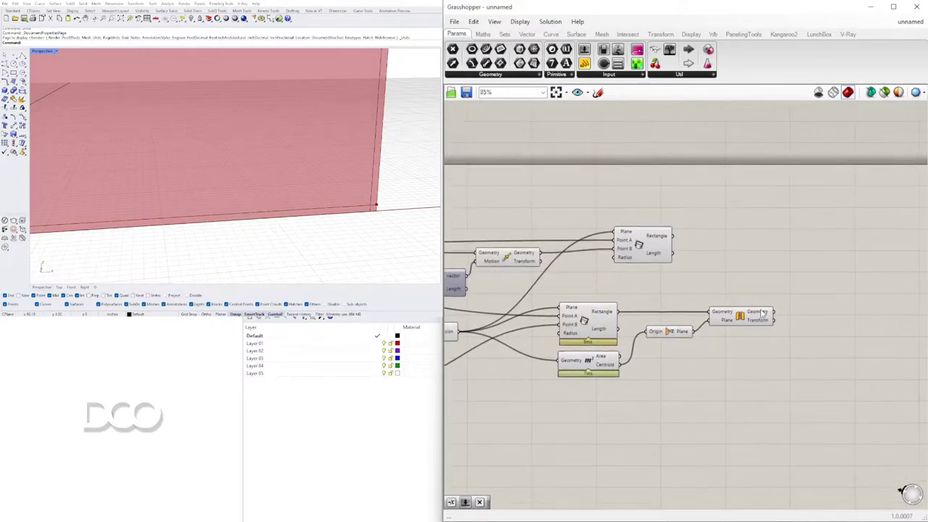
{"action": "double_click", "coordinate": [754, 282]}
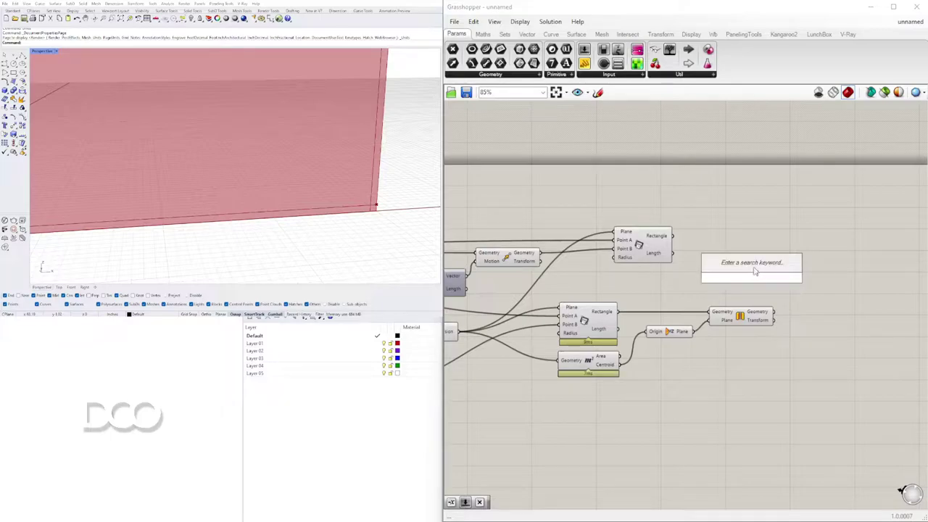
{"action": "type", "text": "reg"}
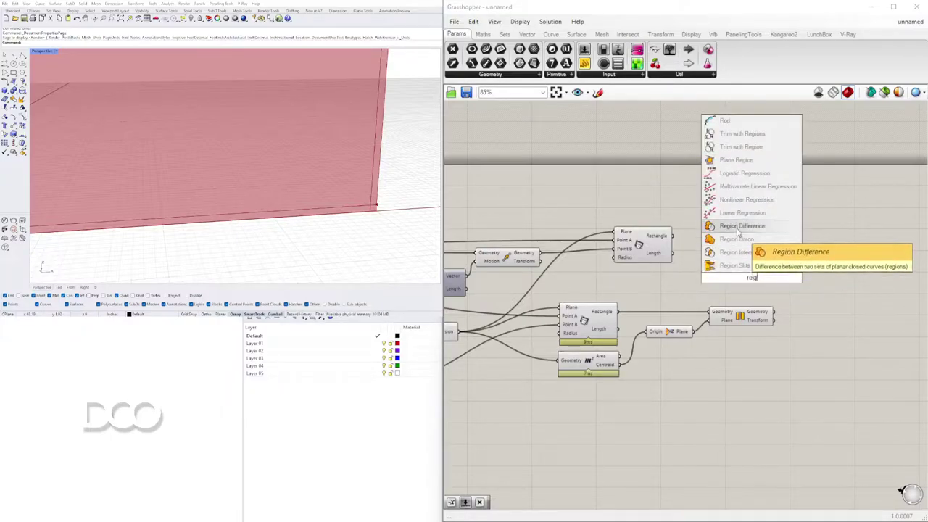
{"action": "left_click", "coordinate": [739, 230]}
{"action": "left_click", "coordinate": [659, 244]}
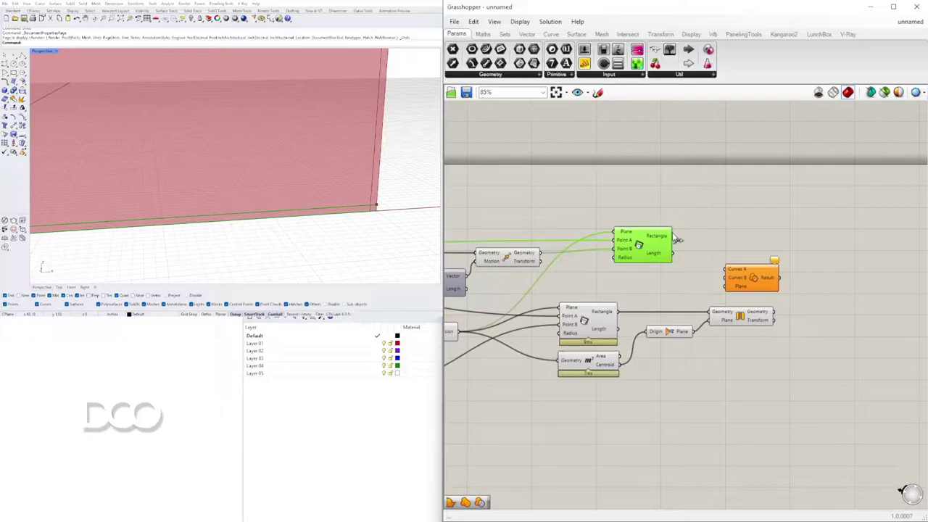
{"action": "left_click_drag", "start_coordinate": [748, 284], "coordinate": [820, 289]}
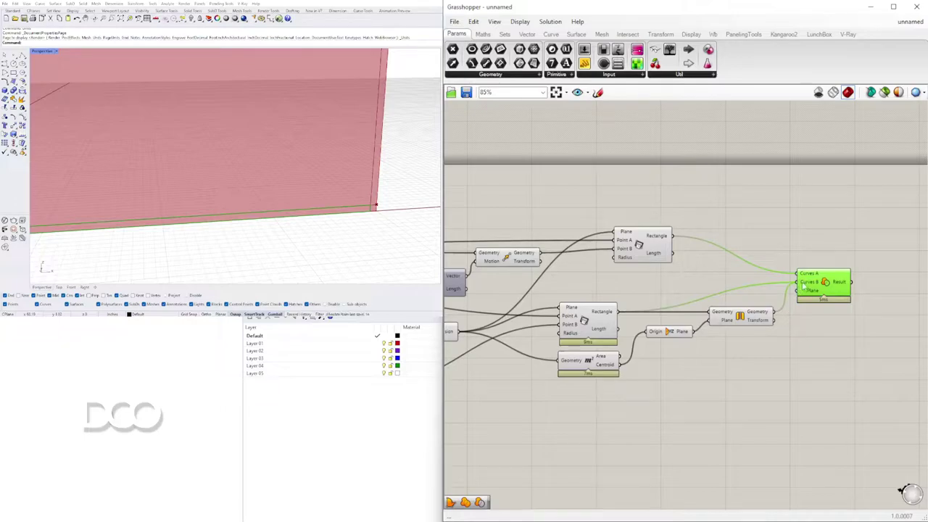
Step: Flatten the Curves B input of the Region Difference
{"action": "right_click", "coordinate": [809, 285]}
{"action": "left_click", "coordinate": [841, 356]}
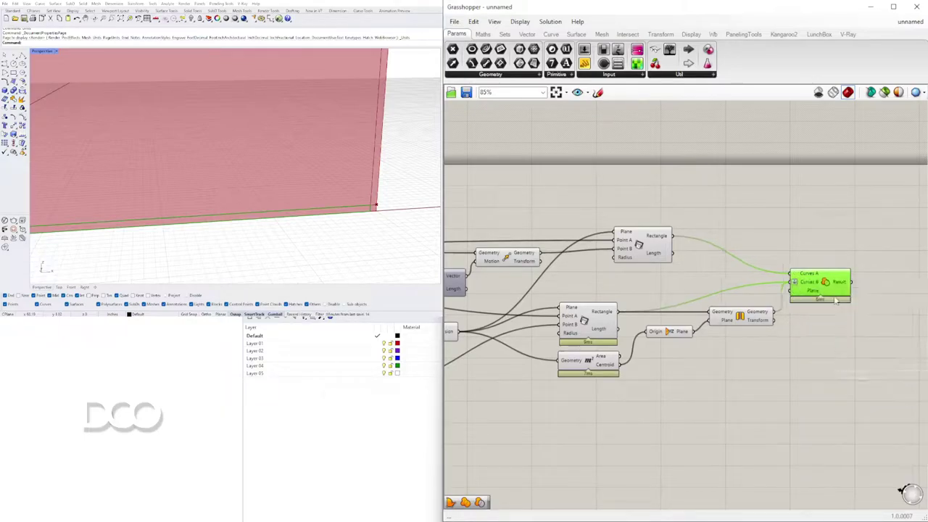
{"action": "left_click", "coordinate": [832, 265]}
Step: Turn off the preview of the copied Rectangle that feeds Curves A
{"action": "scroll", "coordinate": [801, 288], "scroll_direction": "down", "scroll_amount": 1}
{"action": "left_click_drag", "start_coordinate": [784, 367], "coordinate": [632, 290]}
{"action": "middle_click", "coordinate": [633, 288]}
{"action": "left_click", "coordinate": [668, 249]}
{"action": "middle_click", "coordinate": [671, 251]}
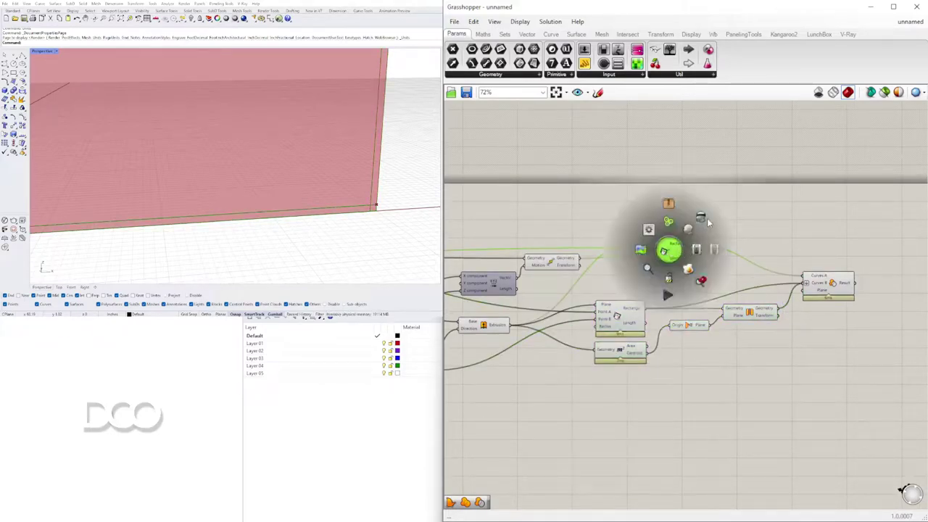
{"action": "left_click", "coordinate": [700, 218]}
{"action": "scroll", "coordinate": [259, 229], "scroll_direction": "down", "scroll_amount": 2}
{"action": "right_click_drag", "start_coordinate": [260, 229], "coordinate": [284, 246]}
Step: Place a Move component beside the Region Difference
{"action": "scroll", "coordinate": [787, 296], "scroll_direction": "up", "scroll_amount": 3}
{"action": "right_click_drag", "start_coordinate": [788, 296], "coordinate": [627, 281]}
{"action": "left_click", "coordinate": [700, 264]}
{"action": "scroll", "coordinate": [756, 284], "scroll_direction": "up", "scroll_amount": 4}
{"action": "double_click", "coordinate": [792, 274]}
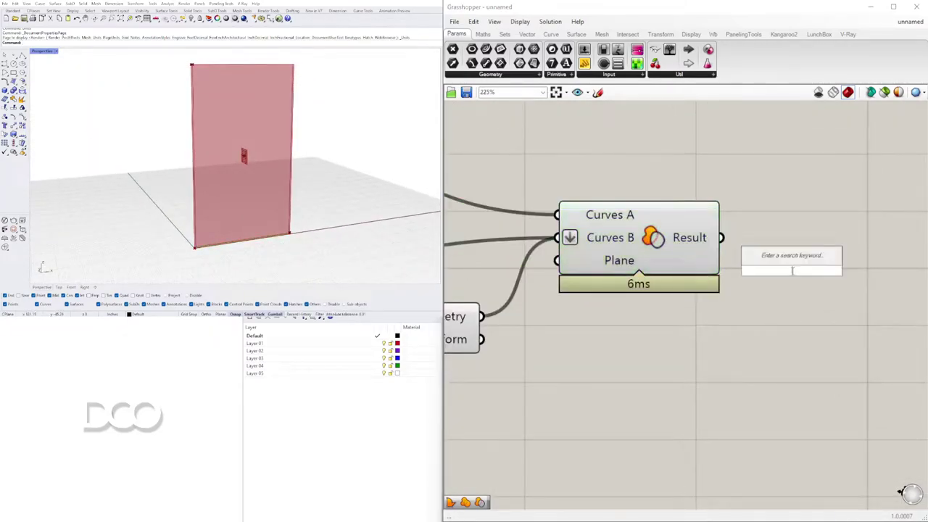
{"action": "type", "text": "move"}
{"action": "left_click", "coordinate": [776, 240]}
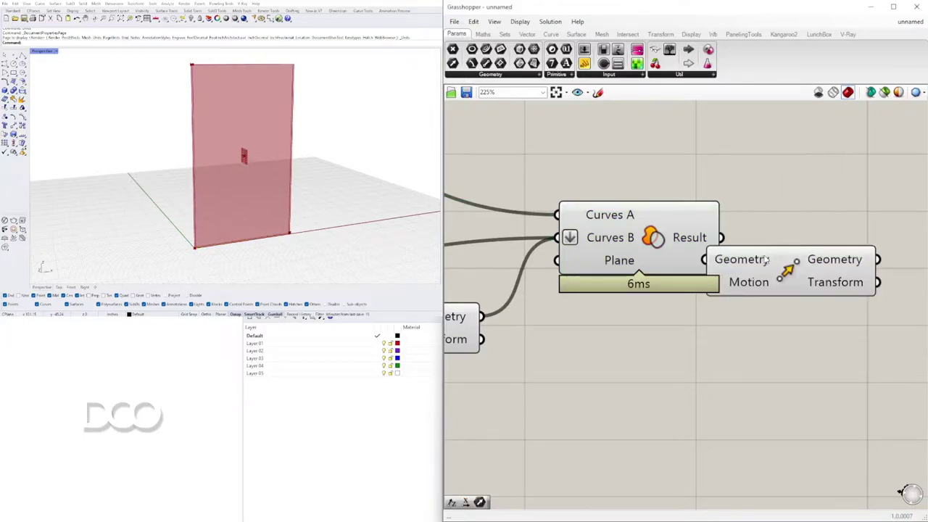
Step: Add a Unit Z vector for the new Move's Motion and connect the Region Difference result to its Geometry
{"action": "double_click", "coordinate": [744, 334]}
{"action": "type", "text": "z"}
{"action": "left_click", "coordinate": [723, 323]}
{"action": "left_click_drag", "start_coordinate": [736, 338], "coordinate": [639, 368]}
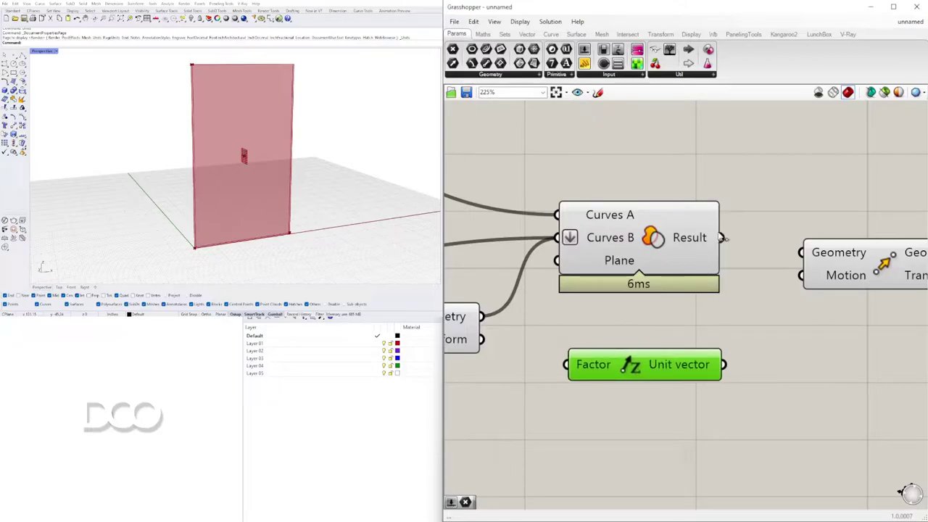
{"action": "left_click_drag", "start_coordinate": [799, 285], "coordinate": [801, 281]}
Step: Create a number slider set to 4, connect it to the Unit Z factor and align the vector beside it
{"action": "scroll", "coordinate": [714, 321], "scroll_direction": "down", "scroll_amount": 3}
{"action": "right_click_drag", "start_coordinate": [680, 331], "coordinate": [757, 324]}
{"action": "right_click_drag", "start_coordinate": [670, 365], "coordinate": [780, 322]}
{"action": "left_click", "coordinate": [683, 365]}
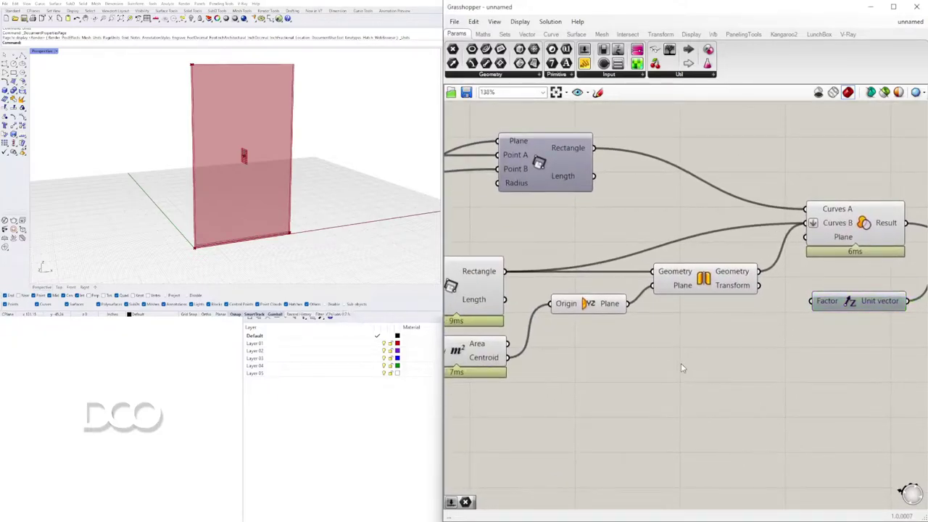
{"action": "double_click", "coordinate": [680, 364]}
{"action": "type", "text": "4"}
{"action": "key", "text": "Return"}
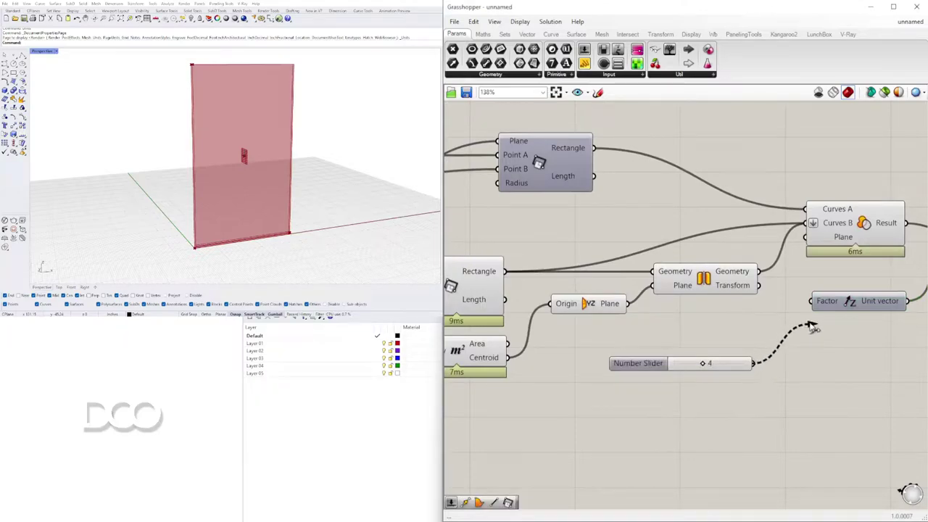
{"action": "left_click_drag", "start_coordinate": [836, 303], "coordinate": [814, 366]}
{"action": "scroll", "coordinate": [817, 366], "scroll_direction": "down", "scroll_amount": 1}
{"action": "right_click_drag", "start_coordinate": [818, 365], "coordinate": [726, 356]}
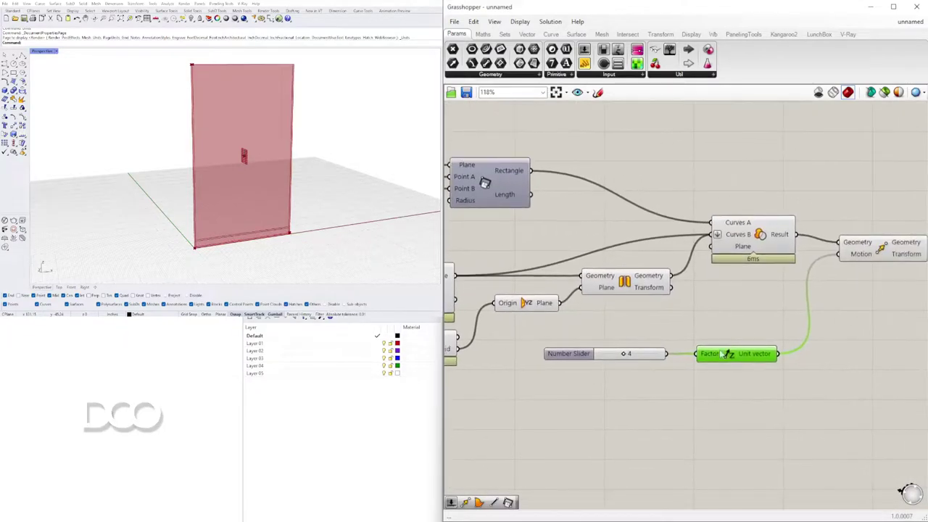
Step: Turn off the preview of the Region Difference component
{"action": "right_click", "coordinate": [763, 235]}
{"action": "left_click", "coordinate": [783, 250]}
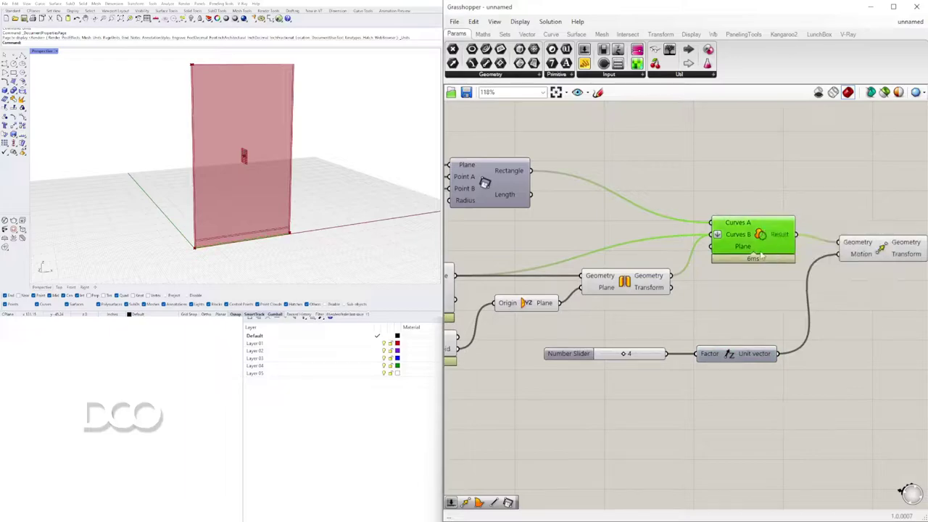
{"action": "scroll", "coordinate": [206, 181], "scroll_direction": "down", "scroll_amount": 4}
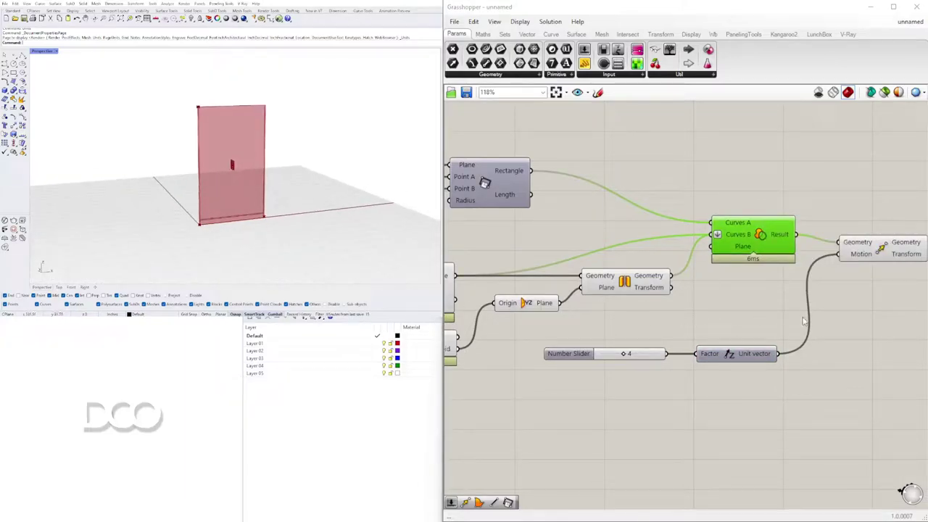
Step: Duplicate the Move component below the original and shift the 4 slider and its Unit Z vector up towards them
{"action": "right_click_drag", "start_coordinate": [809, 320], "coordinate": [616, 320]}
{"action": "scroll", "coordinate": [727, 288], "scroll_direction": "down", "scroll_amount": 2}
{"action": "left_click_drag", "start_coordinate": [694, 260], "coordinate": [694, 292], "text": "alt"}
{"action": "right_click_drag", "start_coordinate": [644, 317], "coordinate": [731, 302]}
{"action": "left_click_drag", "start_coordinate": [710, 360], "coordinate": [584, 302]}
{"action": "left_click_drag", "start_coordinate": [708, 325], "coordinate": [705, 306]}
{"action": "left_click", "coordinate": [706, 324]}
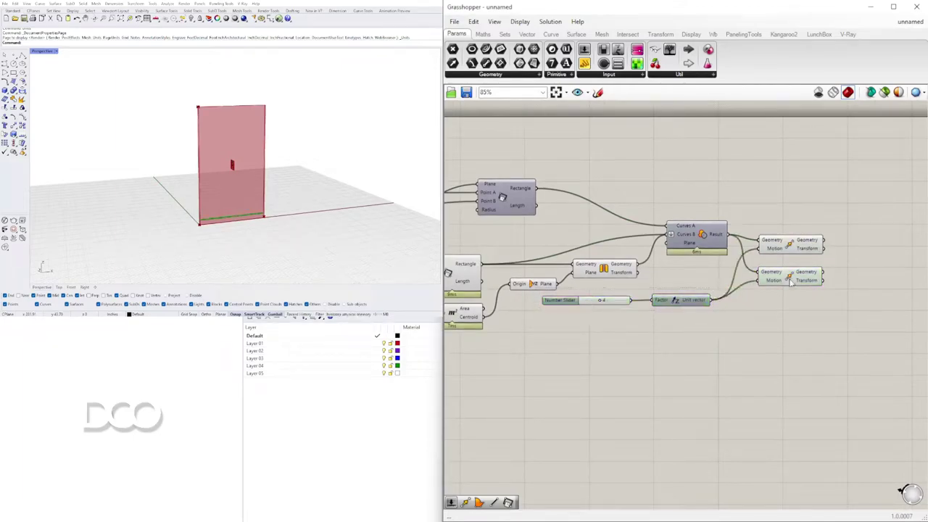
Step: Replace the duplicated Move's Motion input with the panel height's Unit Z vector and check the profile at the panel's upper edge
{"action": "right_click_drag", "start_coordinate": [558, 327], "coordinate": [727, 311]}
{"action": "scroll", "coordinate": [728, 309], "scroll_direction": "down", "scroll_amount": 1}
{"action": "right_click_drag", "start_coordinate": [455, 319], "coordinate": [763, 318]}
{"action": "right_click_drag", "start_coordinate": [576, 303], "coordinate": [595, 303]}
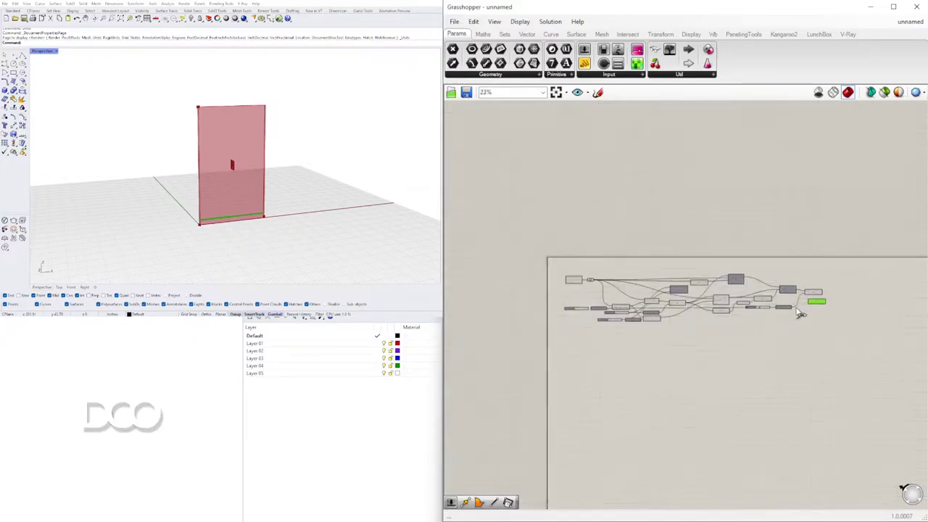
{"action": "scroll", "coordinate": [823, 333], "scroll_direction": "up", "scroll_amount": 5}
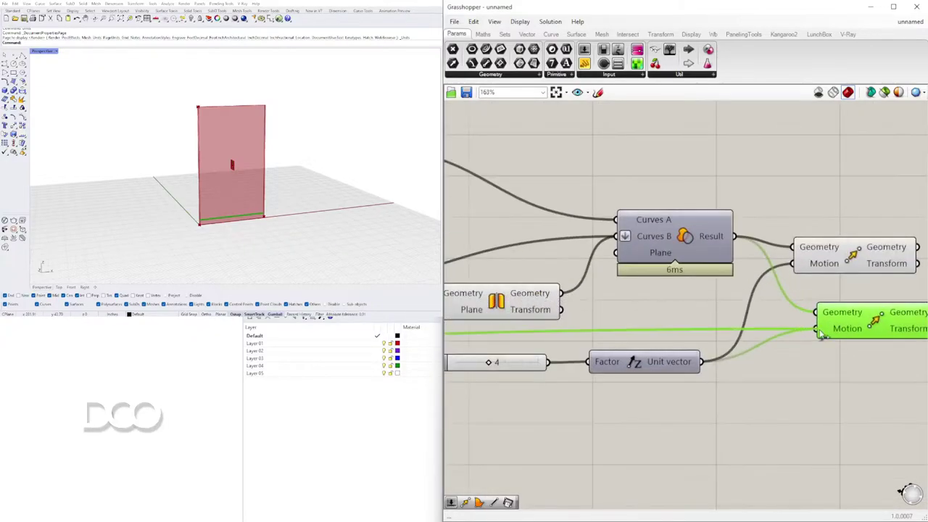
{"action": "left_click_drag", "start_coordinate": [850, 326], "coordinate": [832, 325]}
{"action": "scroll", "coordinate": [266, 121], "scroll_direction": "up", "scroll_amount": 8}
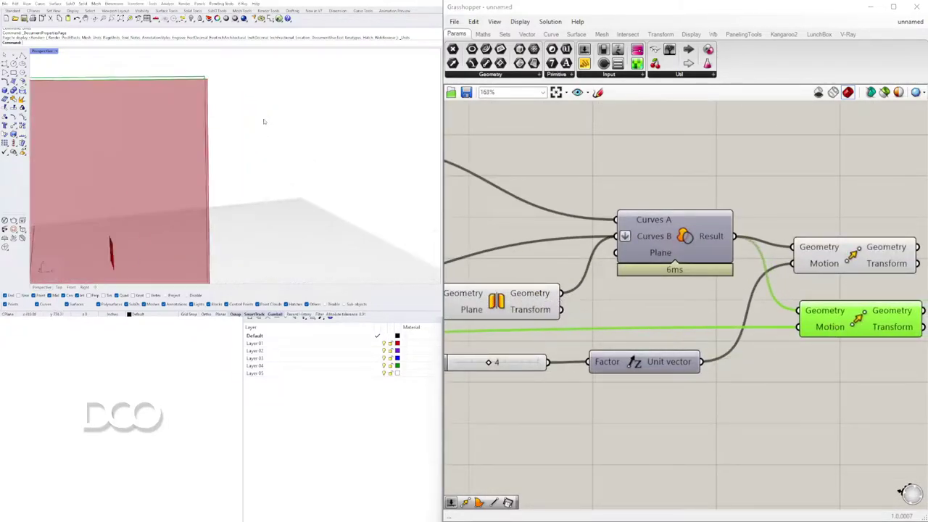
{"action": "scroll", "coordinate": [814, 321], "scroll_direction": "down", "scroll_amount": 3}
Step: Add a Subtraction component below the height slider at the start of the graph
{"action": "right_click_drag", "start_coordinate": [524, 330], "coordinate": [638, 305]}
{"action": "scroll", "coordinate": [844, 337], "scroll_direction": "down", "scroll_amount": 6}
{"action": "scroll", "coordinate": [617, 330], "scroll_direction": "up", "scroll_amount": 4}
{"action": "scroll", "coordinate": [781, 342], "scroll_direction": "down", "scroll_amount": 3}
{"action": "scroll", "coordinate": [645, 305], "scroll_direction": "up", "scroll_amount": 4}
{"action": "left_click_drag", "start_coordinate": [478, 290], "coordinate": [463, 329]}
{"action": "scroll", "coordinate": [500, 325], "scroll_direction": "down", "scroll_amount": 3}
{"action": "scroll", "coordinate": [518, 334], "scroll_direction": "up", "scroll_amount": 1}
{"action": "right_click_drag", "start_coordinate": [567, 348], "coordinate": [638, 347]}
{"action": "scroll", "coordinate": [638, 348], "scroll_direction": "up", "scroll_amount": 1}
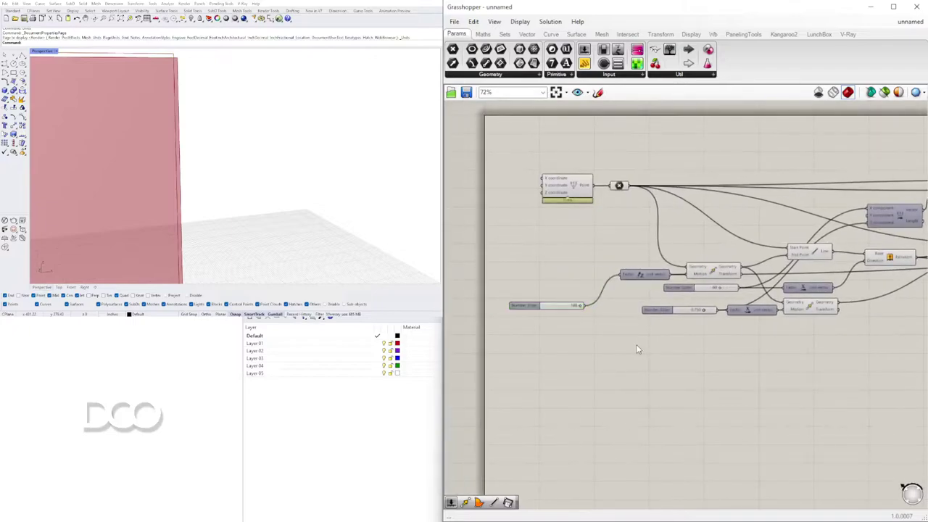
{"action": "double_click", "coordinate": [637, 347]}
{"action": "type", "text": "+"}
{"action": "key", "text": "Return"}
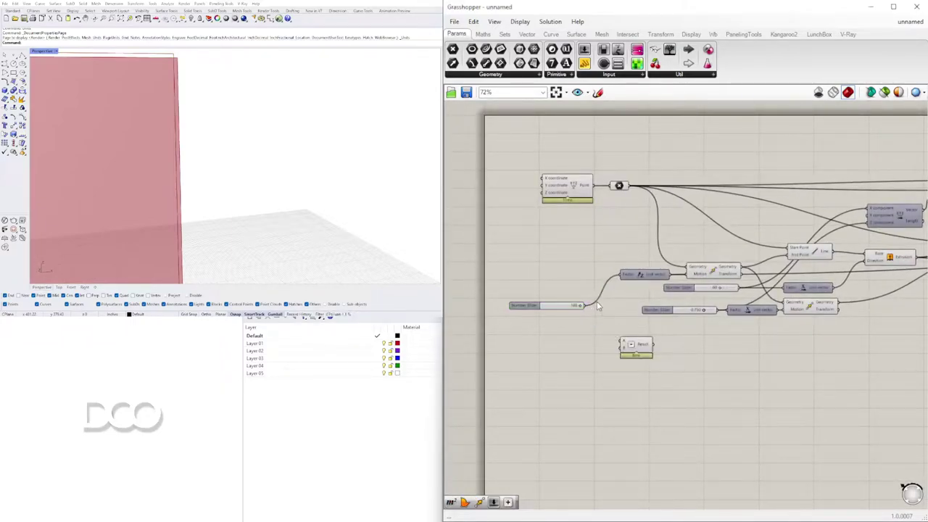
Step: Move the Subtraction component clear of the sliders and connect the height slider to A and the 0.750 slider to B
{"action": "right_click_drag", "start_coordinate": [675, 348], "coordinate": [564, 348]}
{"action": "left_click_drag", "start_coordinate": [529, 346], "coordinate": [753, 360]}
{"action": "scroll", "coordinate": [631, 333], "scroll_direction": "up", "scroll_amount": 3}
{"action": "left_click_drag", "start_coordinate": [475, 298], "coordinate": [455, 329]}
{"action": "left_click_drag", "start_coordinate": [621, 342], "coordinate": [806, 379]}
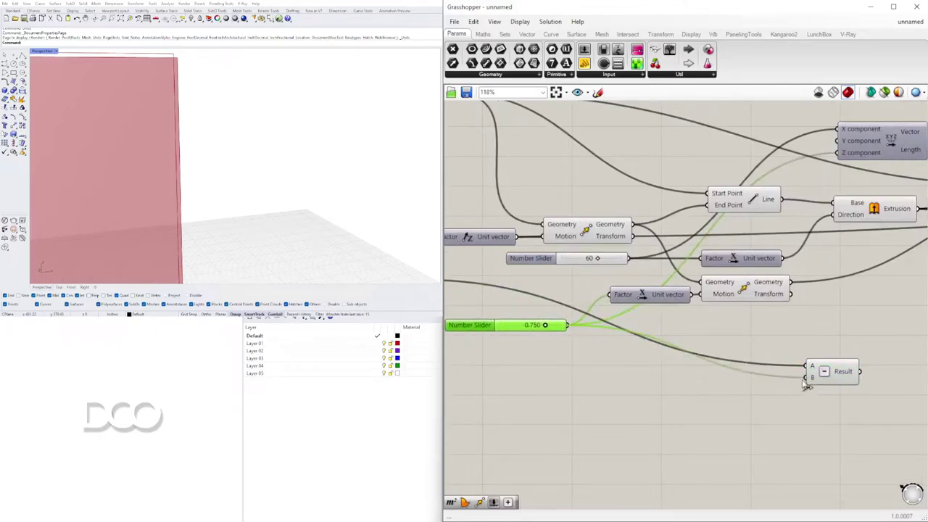
Step: Insert a relay on the 0.750 slider's wire and arrange it beside the slider
{"action": "right_click_drag", "start_coordinate": [570, 353], "coordinate": [649, 358]}
{"action": "double_click", "coordinate": [701, 320]}
{"action": "left_click_drag", "start_coordinate": [877, 385], "coordinate": [875, 385]}
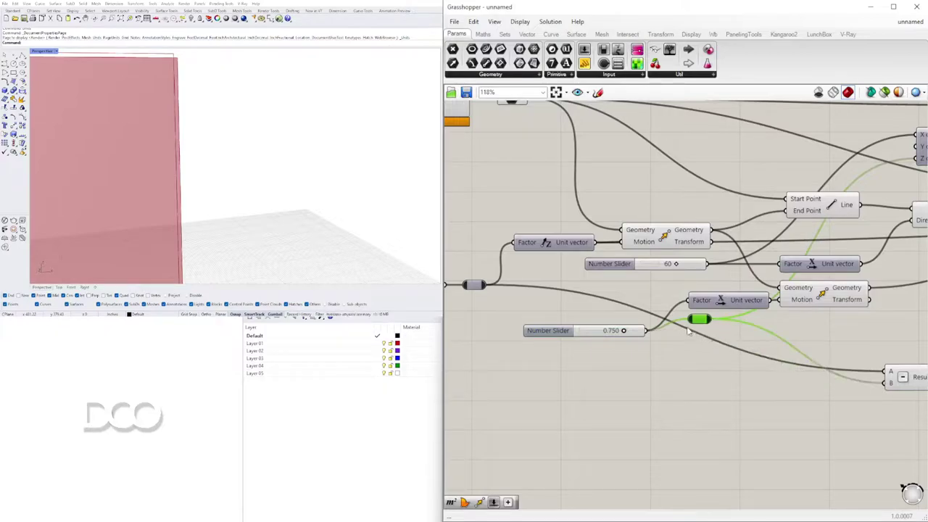
{"action": "left_click_drag", "start_coordinate": [702, 319], "coordinate": [649, 326]}
{"action": "left_click", "coordinate": [634, 304]}
{"action": "left_click_drag", "start_coordinate": [539, 335], "coordinate": [510, 326]}
Step: Relocate the Subtraction component along the graph to below the 4 slider near the two final Move components
{"action": "scroll", "coordinate": [580, 340], "scroll_direction": "down", "scroll_amount": 5}
{"action": "scroll", "coordinate": [694, 357], "scroll_direction": "up", "scroll_amount": 5}
{"action": "left_click_drag", "start_coordinate": [611, 368], "coordinate": [789, 336]}
{"action": "right_click_drag", "start_coordinate": [873, 342], "coordinate": [621, 344]}
{"action": "scroll", "coordinate": [622, 343], "scroll_direction": "down", "scroll_amount": 3}
{"action": "scroll", "coordinate": [561, 344], "scroll_direction": "up", "scroll_amount": 4}
{"action": "left_click_drag", "start_coordinate": [545, 342], "coordinate": [782, 334]}
{"action": "scroll", "coordinate": [596, 326], "scroll_direction": "down", "scroll_amount": 2}
{"action": "right_click_drag", "start_coordinate": [828, 332], "coordinate": [665, 329]}
{"action": "scroll", "coordinate": [699, 316], "scroll_direction": "up", "scroll_amount": 1}
{"action": "left_click_drag", "start_coordinate": [747, 264], "coordinate": [711, 325]}
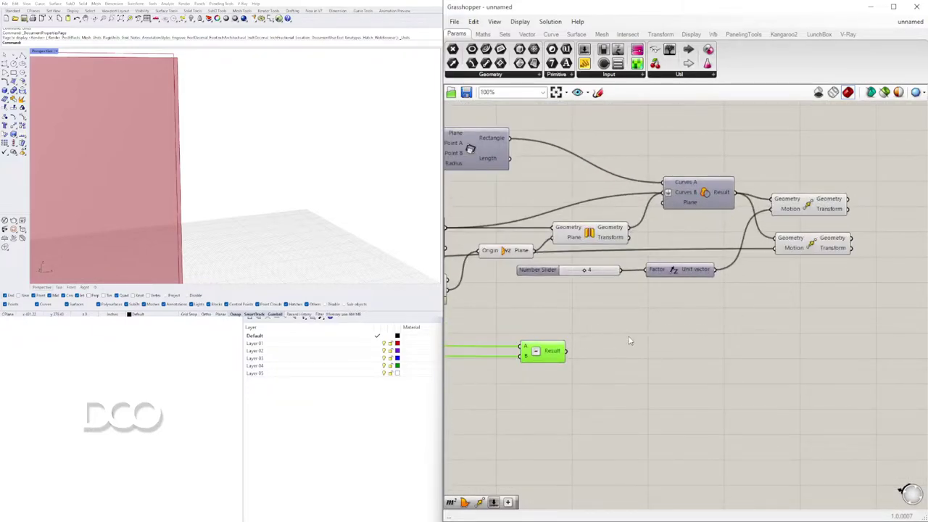
Step: Add a second Unit Z vector and connect the Subtraction result to its factor
{"action": "double_click", "coordinate": [622, 358]}
{"action": "type", "text": "z"}
{"action": "left_click", "coordinate": [589, 347]}
{"action": "left_click_drag", "start_coordinate": [579, 352], "coordinate": [587, 356]}
{"action": "left_click_drag", "start_coordinate": [614, 358], "coordinate": [609, 352]}
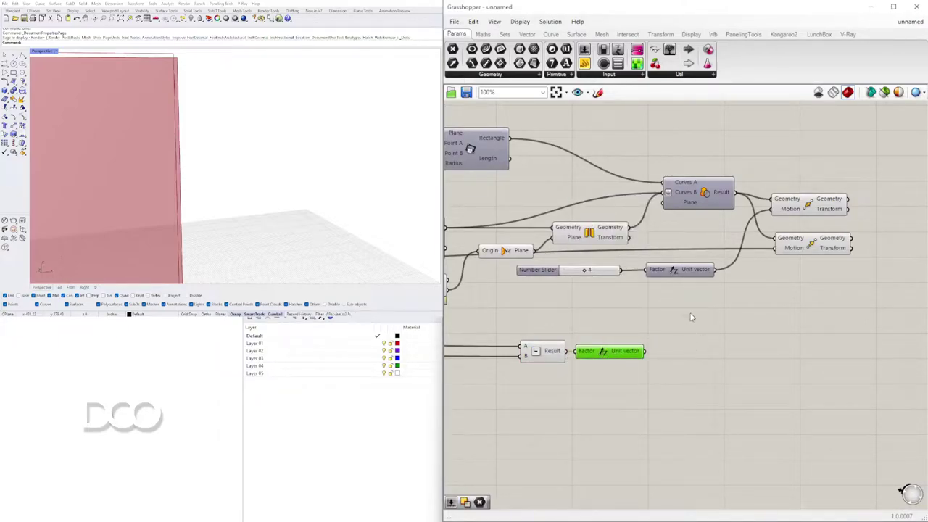
Step: Replace the duplicated Move's Motion input with the Subtraction-driven Unit Z vector and move the component lower
{"action": "scroll", "coordinate": [222, 178], "scroll_direction": "down", "scroll_amount": 2}
{"action": "right_click_drag", "start_coordinate": [222, 179], "coordinate": [312, 121], "text": "shift"}
{"action": "scroll", "coordinate": [312, 125], "scroll_direction": "down", "scroll_amount": 6}
{"action": "scroll", "coordinate": [311, 118], "scroll_direction": "up", "scroll_amount": 2}
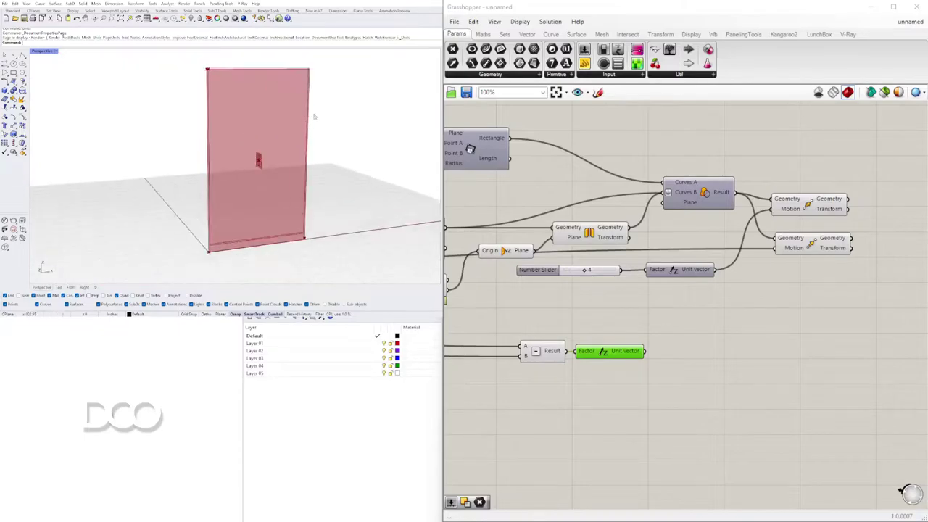
{"action": "left_click_drag", "start_coordinate": [647, 355], "coordinate": [748, 287]}
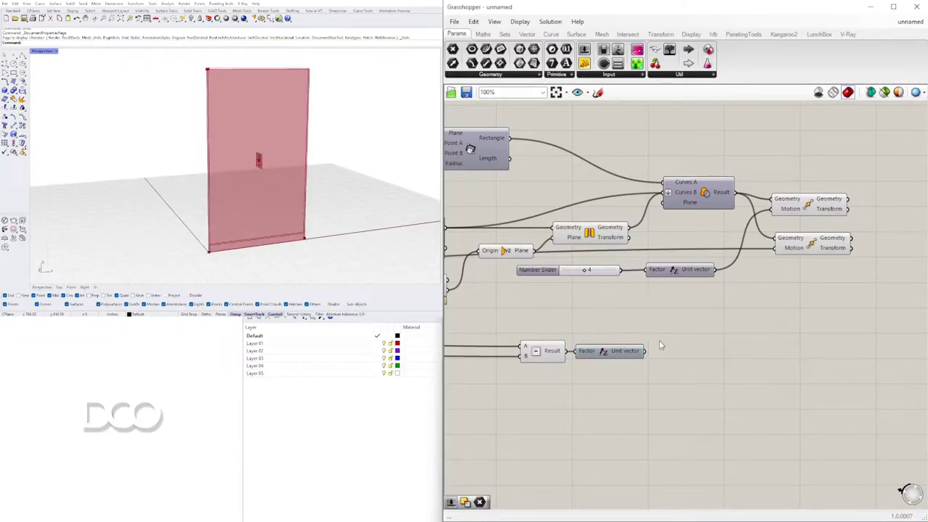
{"action": "left_click_drag", "start_coordinate": [776, 248], "coordinate": [808, 242]}
{"action": "left_click", "coordinate": [836, 284]}
Step: Examine the moved profiles at the upper and lower edges of the panel
{"action": "right_click_drag", "start_coordinate": [293, 163], "coordinate": [266, 134]}
{"action": "scroll", "coordinate": [200, 83], "scroll_direction": "up", "scroll_amount": 6}
{"action": "scroll", "coordinate": [305, 145], "scroll_direction": "down", "scroll_amount": 6}
{"action": "right_click_drag", "start_coordinate": [336, 226], "coordinate": [271, 204]}
{"action": "scroll", "coordinate": [317, 187], "scroll_direction": "down", "scroll_amount": 2}
{"action": "scroll", "coordinate": [308, 233], "scroll_direction": "up", "scroll_amount": 3}
{"action": "scroll", "coordinate": [295, 240], "scroll_direction": "up", "scroll_amount": 4}
{"action": "scroll", "coordinate": [282, 246], "scroll_direction": "down", "scroll_amount": 4}
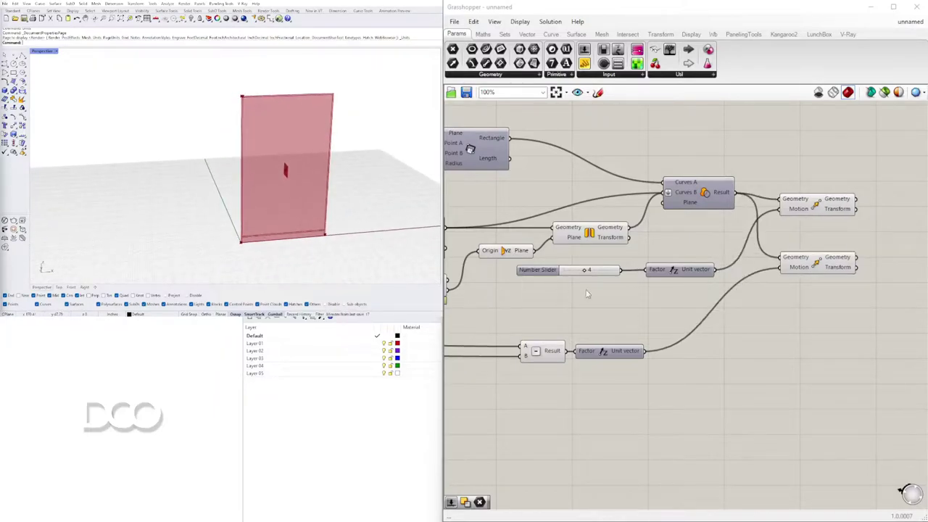
Step: Swap the vertical order of the two final Move components and reposition the pair beside the Region Difference
{"action": "right_click_drag", "start_coordinate": [794, 283], "coordinate": [727, 246]}
{"action": "left_click_drag", "start_coordinate": [748, 231], "coordinate": [748, 224]}
{"action": "left_click", "coordinate": [749, 171]}
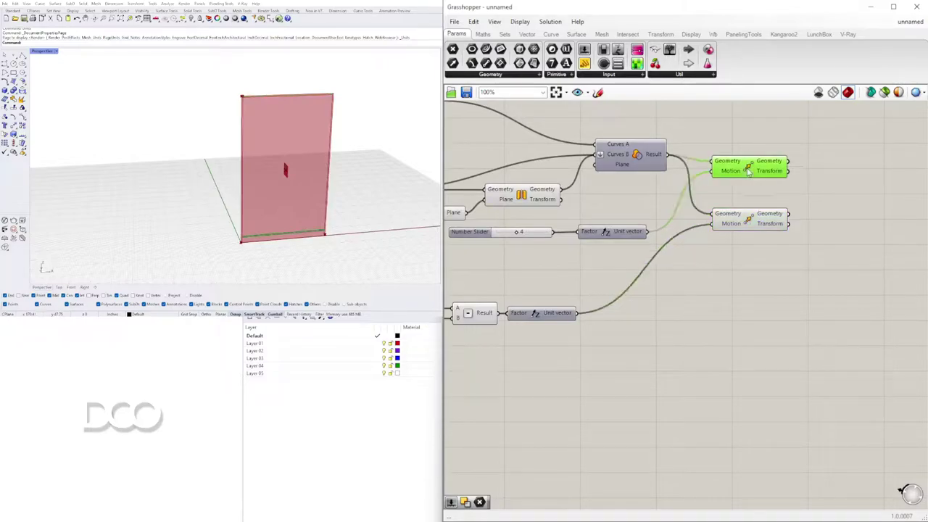
{"action": "right_click_drag", "start_coordinate": [757, 170], "coordinate": [655, 212]}
{"action": "mouse_move", "coordinate": [655, 213]}
{"action": "left_mouse_down"}
{"action": "mouse_move", "coordinate": [653, 267]}
{"action": "mouse_move", "coordinate": [652, 230]}
{"action": "left_mouse_up"}
{"action": "left_click_drag", "start_coordinate": [732, 277], "coordinate": [624, 223]}
{"action": "left_click_drag", "start_coordinate": [639, 239], "coordinate": [667, 236]}
Step: Align the 4 slider and its Unit Z vector with the lower Move component
{"action": "left_click", "coordinate": [557, 263]}
{"action": "right_click_drag", "start_coordinate": [552, 264], "coordinate": [626, 258]}
{"action": "left_click_drag", "start_coordinate": [586, 276], "coordinate": [528, 283]}
{"action": "left_click_drag", "start_coordinate": [573, 261], "coordinate": [574, 264]}
{"action": "left_click_drag", "start_coordinate": [732, 254], "coordinate": [731, 264]}
{"action": "left_click", "coordinate": [829, 261]}
{"action": "right_click_drag", "start_coordinate": [827, 258], "coordinate": [727, 260]}
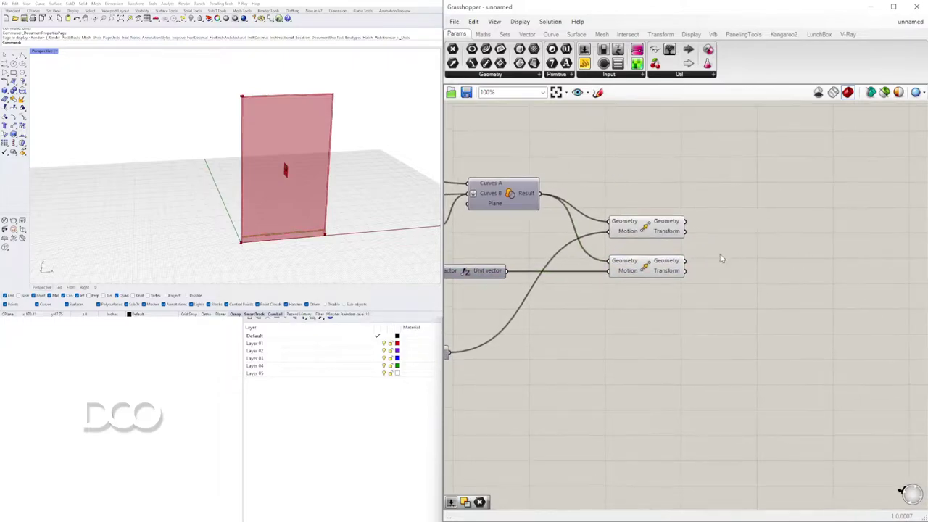
Step: Add an Explode component and connect the lower Move's Geometry output to its Curve input
{"action": "left_click", "coordinate": [666, 236]}
{"action": "left_click", "coordinate": [660, 282]}
{"action": "scroll", "coordinate": [653, 269], "scroll_direction": "up", "scroll_amount": 1}
{"action": "left_click", "coordinate": [653, 269]}
{"action": "double_click", "coordinate": [777, 273]}
{"action": "type", "text": "4"}
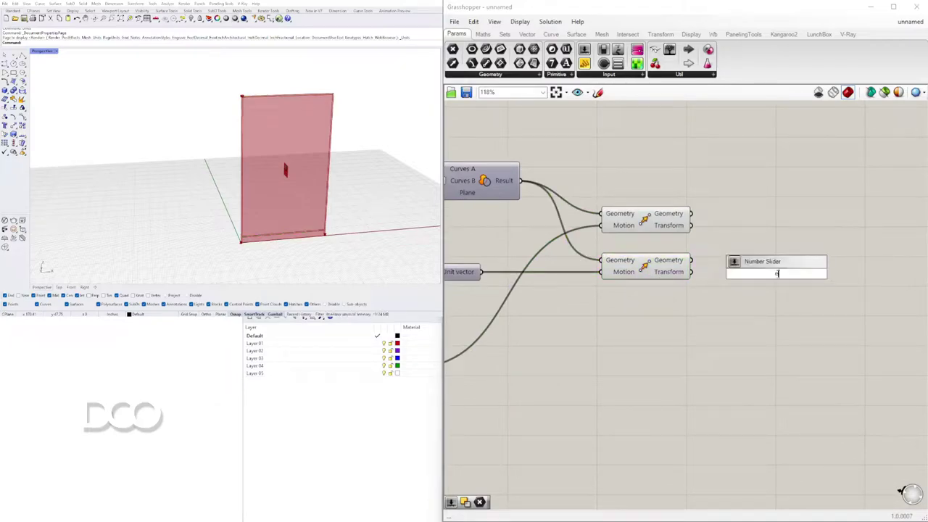
{"action": "type", "text": "x"}
{"action": "left_click", "coordinate": [742, 225]}
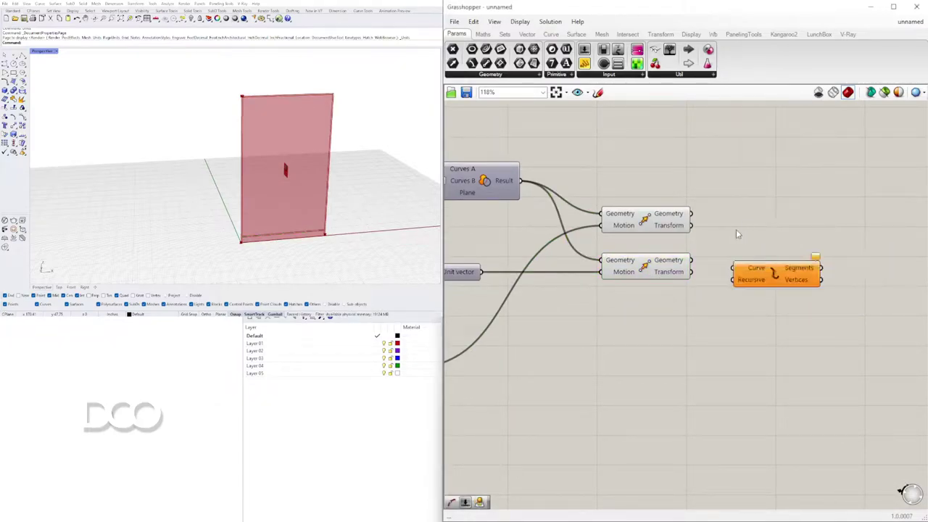
{"action": "left_click_drag", "start_coordinate": [692, 261], "coordinate": [755, 266]}
{"action": "right_click_drag", "start_coordinate": [885, 277], "coordinate": [768, 277]}
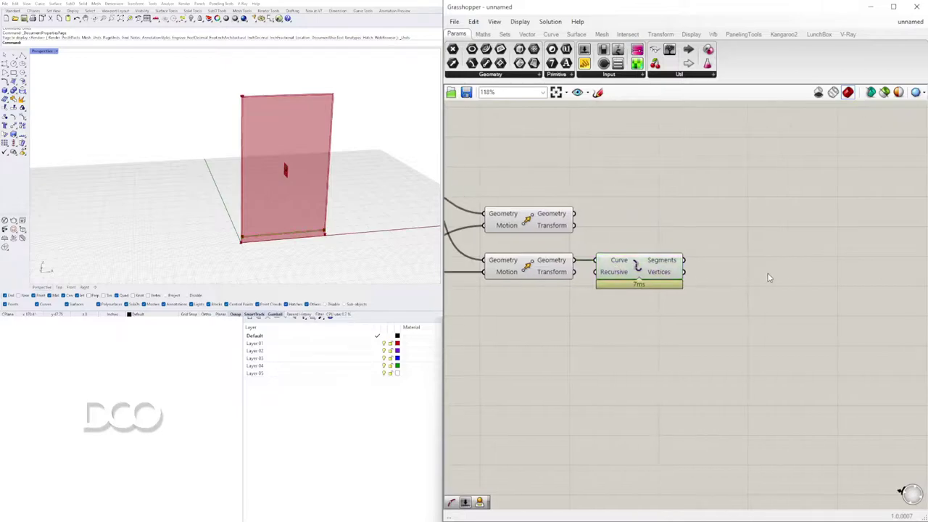
Step: Add a List Item component and feed its List input with the Explode component's Segments
{"action": "double_click", "coordinate": [767, 273]}
{"action": "type", "text": "item"}
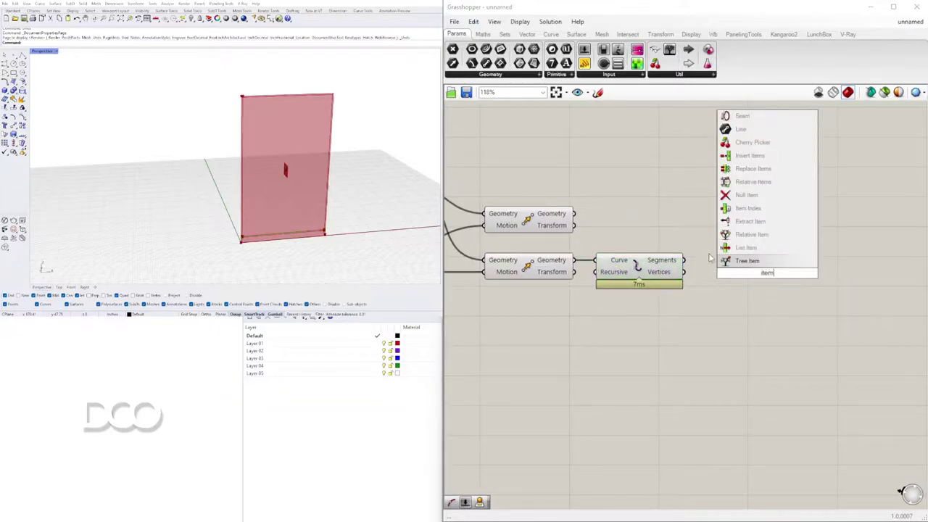
{"action": "left_click", "coordinate": [746, 251]}
{"action": "left_click_drag", "start_coordinate": [683, 259], "coordinate": [720, 260]}
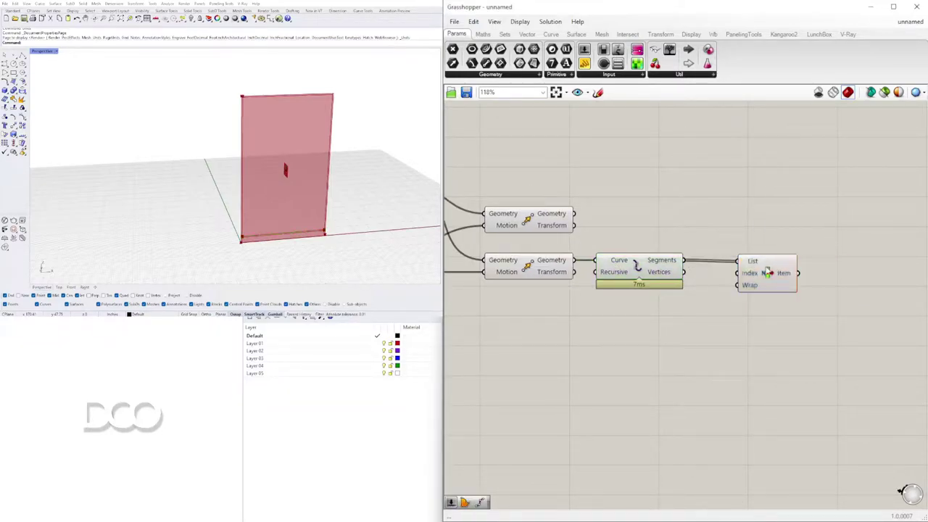
Step: Turn off the preview of the Explode component
{"action": "left_click_drag", "start_coordinate": [682, 301], "coordinate": [546, 267]}
{"action": "middle_click", "coordinate": [546, 266]}
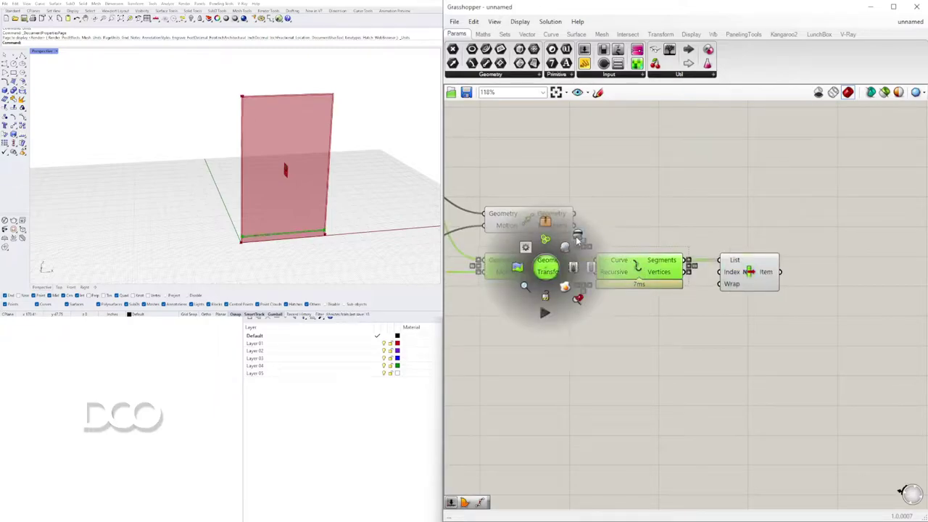
{"action": "left_click", "coordinate": [577, 237]}
{"action": "left_click", "coordinate": [642, 216]}
{"action": "right_click_drag", "start_coordinate": [630, 248], "coordinate": [693, 244]}
{"action": "left_click", "coordinate": [700, 264]}
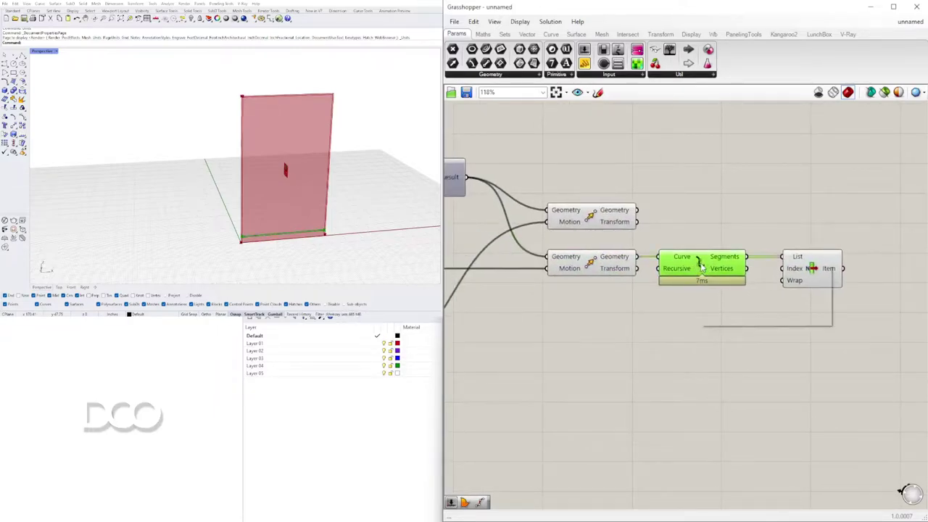
Step: Move the List Item lower and connect a new number slider of 2 to its Index input
{"action": "right_click_drag", "start_coordinate": [714, 283], "coordinate": [642, 266]}
{"action": "left_click_drag", "start_coordinate": [736, 241], "coordinate": [735, 308]}
{"action": "scroll", "coordinate": [735, 251], "scroll_direction": "up", "scroll_amount": 3}
{"action": "scroll", "coordinate": [736, 251], "scroll_direction": "up", "scroll_amount": 2}
{"action": "double_click", "coordinate": [535, 340]}
{"action": "type", "text": "2"}
{"action": "key", "text": "Return"}
{"action": "left_click_drag", "start_coordinate": [652, 339], "coordinate": [613, 338]}
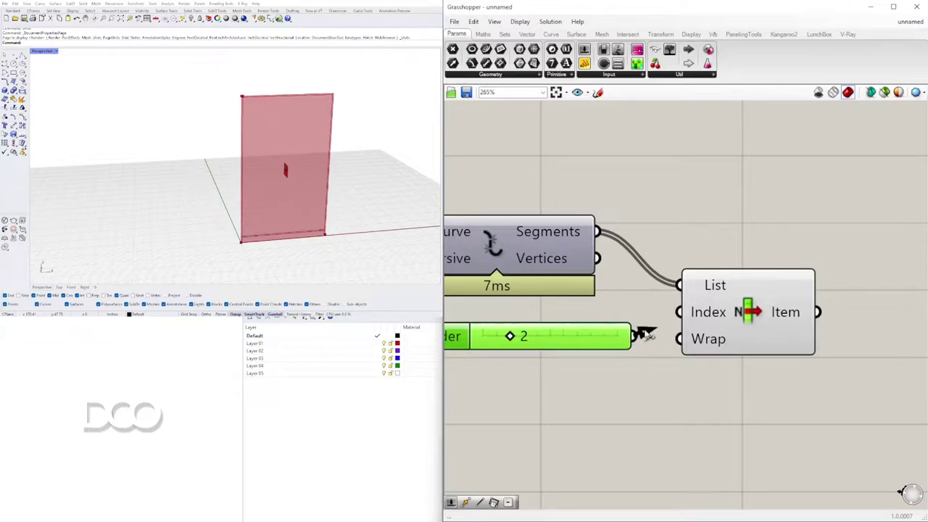
{"action": "left_click", "coordinate": [704, 314]}
Step: Set the List Item's index slider to 3
{"action": "scroll", "coordinate": [623, 317], "scroll_direction": "up", "scroll_amount": 5}
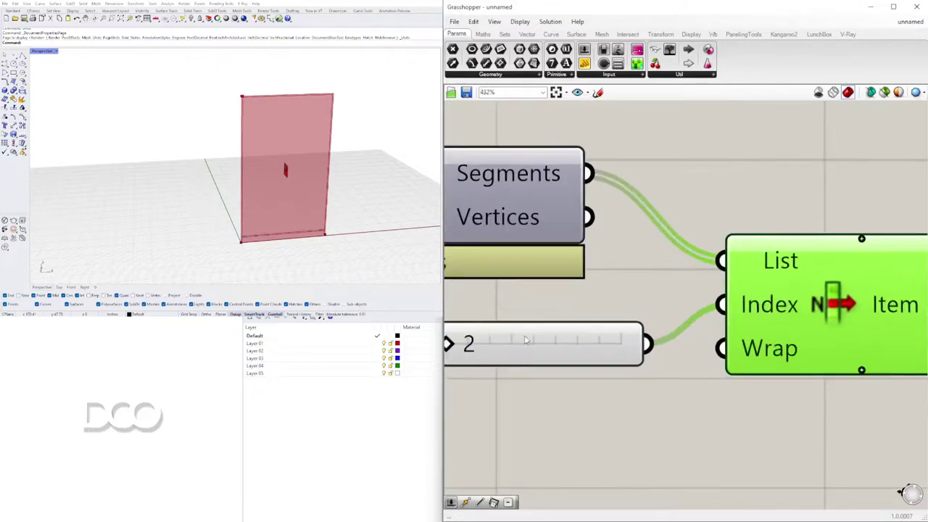
{"action": "left_click_drag", "start_coordinate": [568, 345], "coordinate": [599, 348]}
{"action": "scroll", "coordinate": [620, 350], "scroll_direction": "down", "scroll_amount": 8}
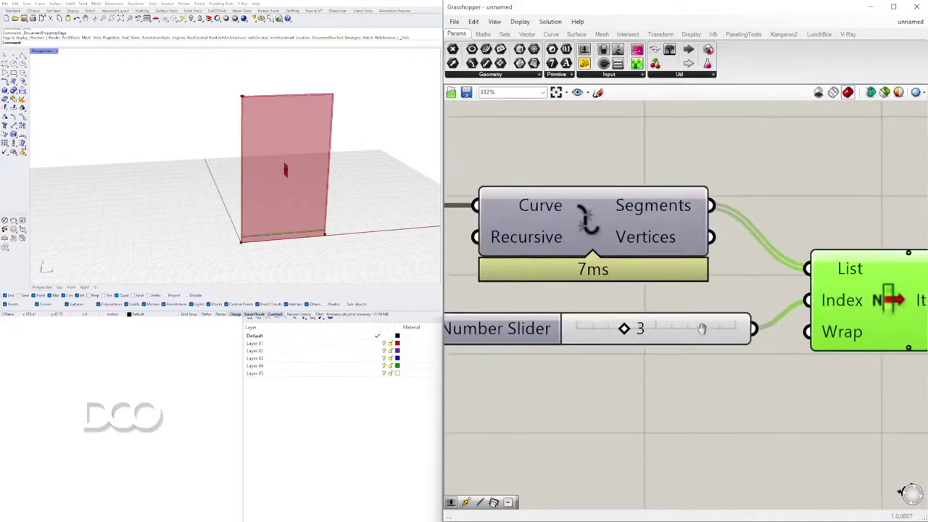
Step: Move the Explode, index slider and List Item together to a spot below the two Move components
{"action": "left_click_drag", "start_coordinate": [759, 384], "coordinate": [569, 249]}
{"action": "left_click_drag", "start_coordinate": [588, 269], "coordinate": [632, 328]}
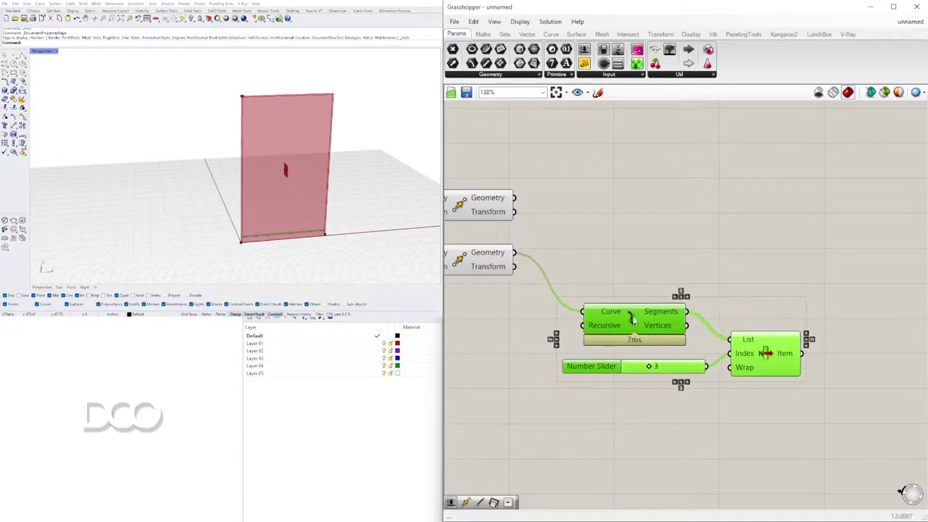
{"action": "left_click", "coordinate": [636, 266]}
{"action": "scroll", "coordinate": [637, 266], "scroll_direction": "down", "scroll_amount": 2}
{"action": "right_click_drag", "start_coordinate": [637, 269], "coordinate": [713, 292]}
{"action": "left_click_drag", "start_coordinate": [850, 398], "coordinate": [685, 299]}
{"action": "scroll", "coordinate": [715, 309], "scroll_direction": "up", "scroll_amount": 2}
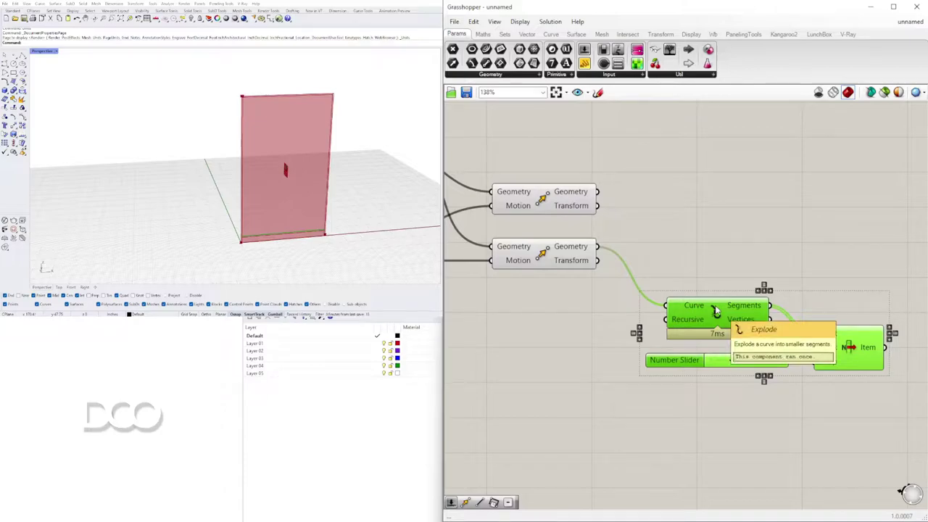
Step: Set the slider driving the lower Move's Unit Z vector to 5
{"action": "left_click", "coordinate": [675, 275]}
{"action": "right_click_drag", "start_coordinate": [675, 275], "coordinate": [806, 287]}
{"action": "scroll", "coordinate": [636, 288], "scroll_direction": "down", "scroll_amount": 1}
{"action": "right_click_drag", "start_coordinate": [636, 287], "coordinate": [868, 315]}
{"action": "scroll", "coordinate": [636, 296], "scroll_direction": "up", "scroll_amount": 2}
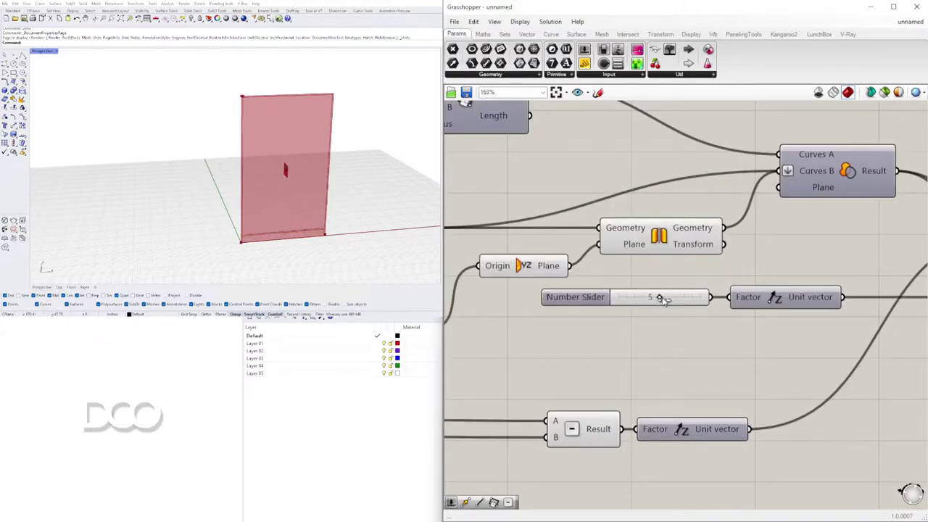
{"action": "scroll", "coordinate": [699, 285], "scroll_direction": "down", "scroll_amount": 2}
{"action": "right_click_drag", "start_coordinate": [819, 312], "coordinate": [630, 307]}
{"action": "left_click_drag", "start_coordinate": [897, 419], "coordinate": [822, 312]}
Step: Set the closet height slider to 89
{"action": "right_click_drag", "start_coordinate": [494, 326], "coordinate": [751, 350]}
{"action": "scroll", "coordinate": [817, 330], "scroll_direction": "down", "scroll_amount": 1}
{"action": "scroll", "coordinate": [500, 326], "scroll_direction": "up", "scroll_amount": 2}
{"action": "scroll", "coordinate": [646, 356], "scroll_direction": "up", "scroll_amount": 1}
{"action": "mouse_move", "coordinate": [672, 348]}
{"action": "left_mouse_down"}
{"action": "mouse_move", "coordinate": [643, 347]}
{"action": "mouse_move", "coordinate": [663, 348]}
{"action": "left_mouse_up"}
{"action": "right_click_drag", "start_coordinate": [912, 409], "coordinate": [723, 373]}
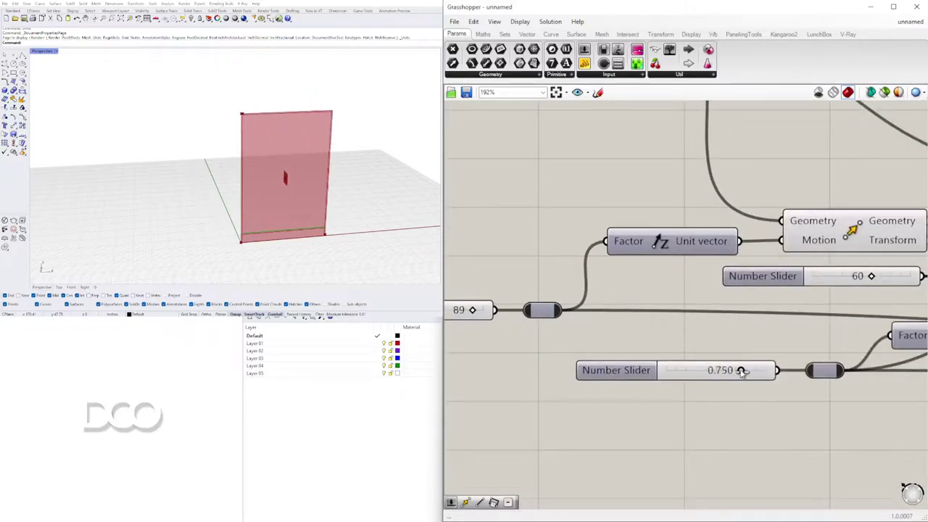
Step: Set the slider driving the lower Move's Unit Z vector to 7
{"action": "scroll", "coordinate": [777, 351], "scroll_direction": "down", "scroll_amount": 3}
{"action": "right_click_drag", "start_coordinate": [915, 342], "coordinate": [722, 328]}
{"action": "right_click_drag", "start_coordinate": [863, 322], "coordinate": [716, 325]}
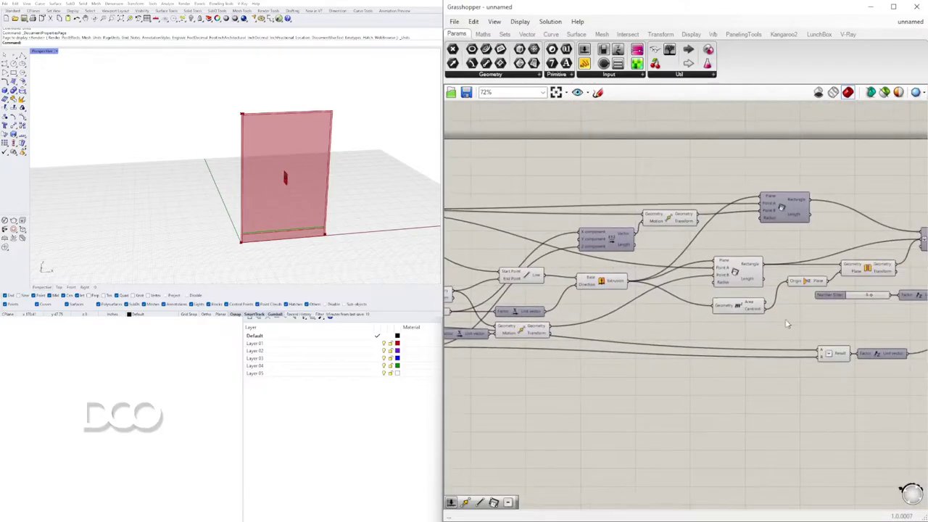
{"action": "scroll", "coordinate": [768, 304], "scroll_direction": "up", "scroll_amount": 4}
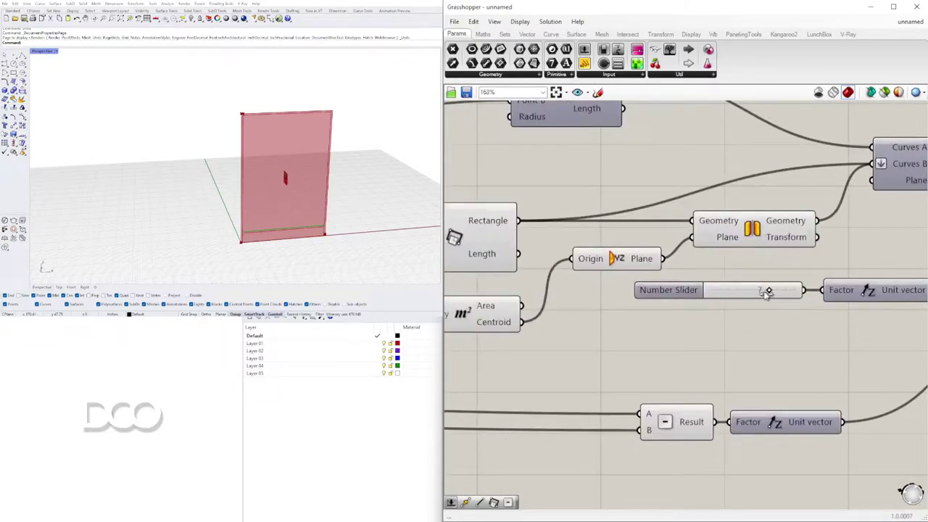
{"action": "scroll", "coordinate": [799, 320], "scroll_direction": "down", "scroll_amount": 5}
Step: Duplicate the Explode, slider and List Item group and connect the upper Move's Geometry to the upper Explode's Curve input
{"action": "right_click_drag", "start_coordinate": [915, 340], "coordinate": [723, 352]}
{"action": "scroll", "coordinate": [690, 357], "scroll_direction": "up", "scroll_amount": 4}
{"action": "left_click_drag", "start_coordinate": [824, 410], "coordinate": [639, 290]}
{"action": "left_click_drag", "start_coordinate": [670, 311], "coordinate": [716, 298]}
{"action": "left_click", "coordinate": [620, 197]}
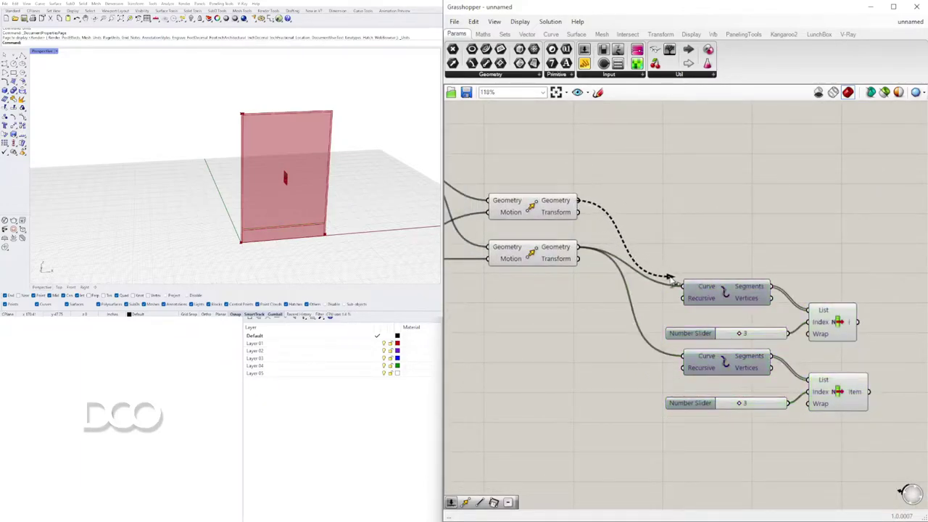
Step: Set the upper List Item's index slider to 1
{"action": "left_click", "coordinate": [836, 327]}
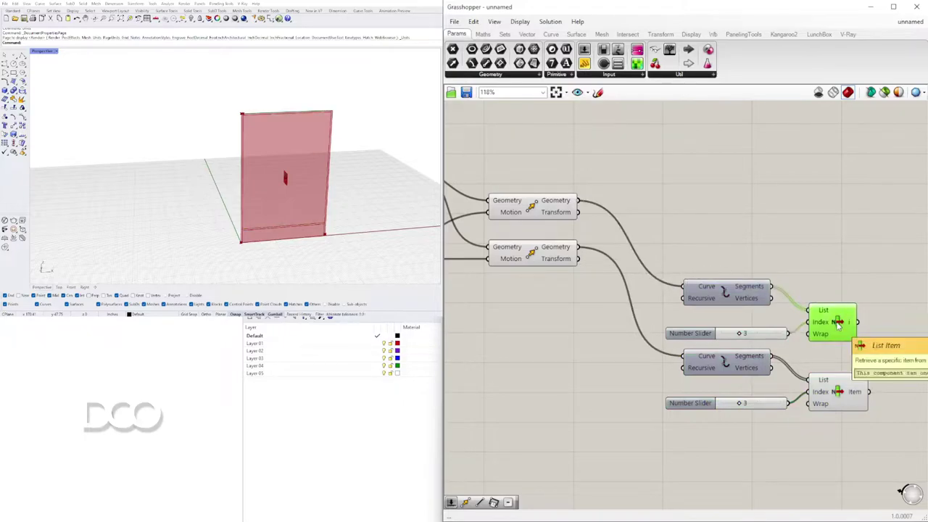
{"action": "scroll", "coordinate": [797, 314], "scroll_direction": "up", "scroll_amount": 3}
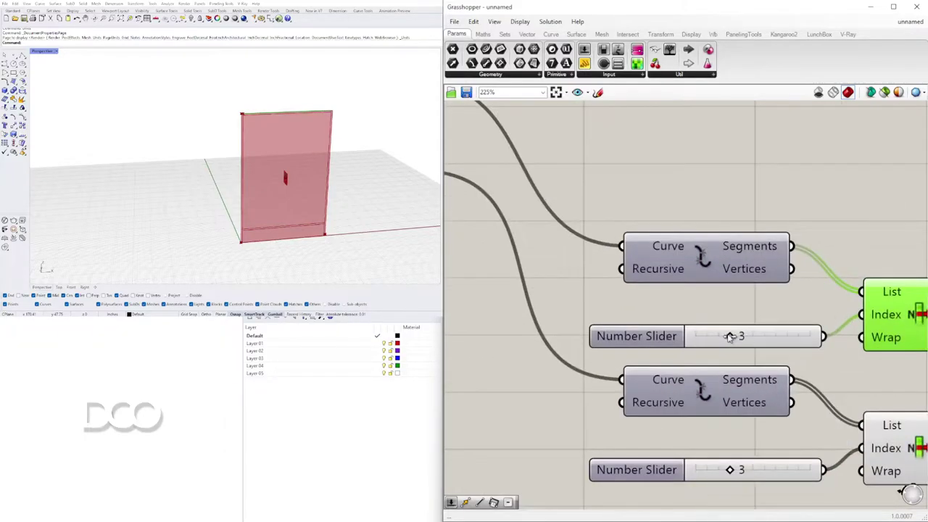
{"action": "left_click", "coordinate": [839, 201]}
{"action": "scroll", "coordinate": [839, 201], "scroll_direction": "down", "scroll_amount": 3}
{"action": "right_click_drag", "start_coordinate": [838, 201], "coordinate": [691, 229]}
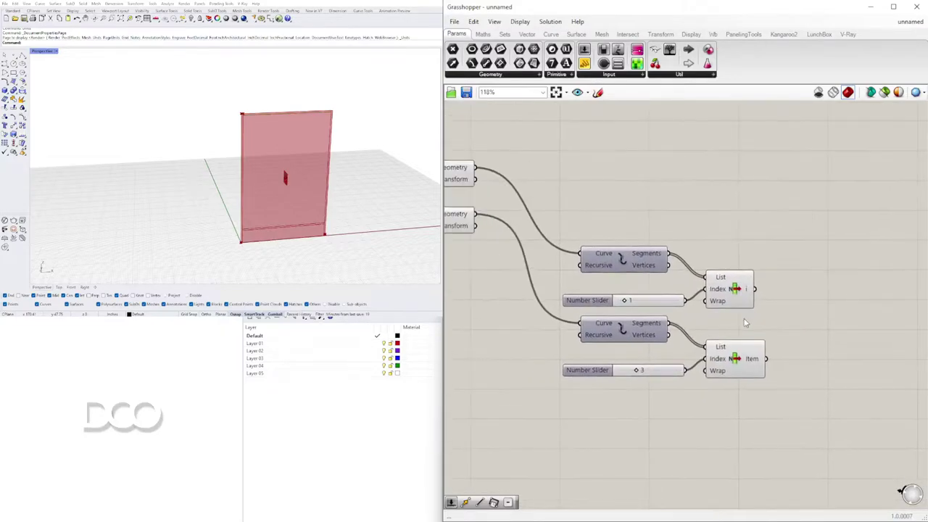
Step: Connect a Curve parameter to the upper List Item's output and duplicate it beside the lower List Item
{"action": "double_click", "coordinate": [803, 289]}
{"action": "type", "text": "cur"}
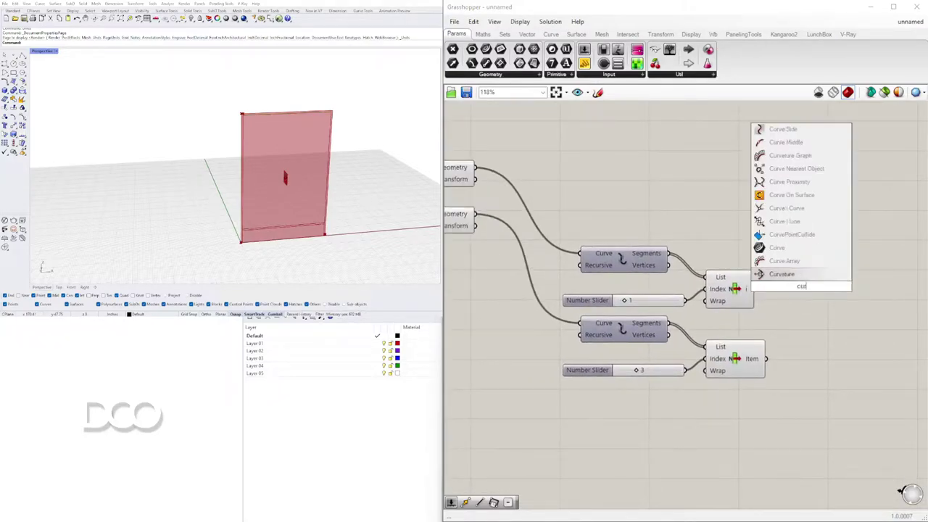
{"action": "left_click", "coordinate": [782, 248]}
{"action": "mouse_move", "coordinate": [752, 293]}
{"action": "left_mouse_down"}
{"action": "mouse_move", "coordinate": [788, 289]}
{"action": "mouse_move", "coordinate": [804, 356]}
{"action": "left_mouse_up"}
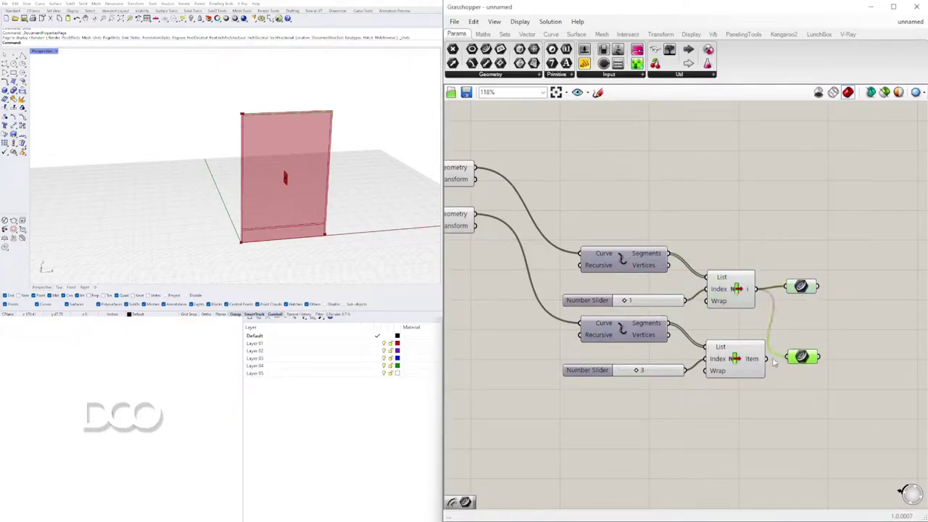
Step: Rewire the duplicated Curve parameter to the lower List Item's output and tidy both parameters
{"action": "left_click_drag", "start_coordinate": [741, 300], "coordinate": [751, 301]}
{"action": "left_click", "coordinate": [775, 263]}
{"action": "left_click_drag", "start_coordinate": [862, 379], "coordinate": [799, 228]}
{"action": "left_click", "coordinate": [808, 371]}
{"action": "left_click_drag", "start_coordinate": [803, 359], "coordinate": [802, 363]}
{"action": "left_click", "coordinate": [781, 329]}
{"action": "right_click_drag", "start_coordinate": [734, 315], "coordinate": [867, 318]}
Step: Move the index slider ahead of the Explode components and add an Addition component
{"action": "right_click_drag", "start_coordinate": [781, 345], "coordinate": [723, 316]}
{"action": "scroll", "coordinate": [701, 324], "scroll_direction": "down", "scroll_amount": 2}
{"action": "scroll", "coordinate": [700, 324], "scroll_direction": "up", "scroll_amount": 3}
{"action": "left_click", "coordinate": [686, 330]}
{"action": "left_click_drag", "start_coordinate": [686, 330], "coordinate": [515, 356]}
{"action": "left_click_drag", "start_coordinate": [660, 270], "coordinate": [423, 264]}
{"action": "double_click", "coordinate": [635, 307]}
{"action": "type", "text": "+"}
{"action": "key", "text": "Return"}
Step: Feed the index slider into the Addition, wire its Result to the lower List Item's Index, and delete the redundant slider
{"action": "left_click_drag", "start_coordinate": [527, 264], "coordinate": [845, 329]}
{"action": "left_click_drag", "start_coordinate": [756, 300], "coordinate": [752, 282]}
{"action": "left_click_drag", "start_coordinate": [711, 335], "coordinate": [765, 334]}
{"action": "left_click_drag", "start_coordinate": [644, 310], "coordinate": [778, 332]}
{"action": "right_click_drag", "start_coordinate": [585, 284], "coordinate": [691, 295]}
{"action": "left_click_drag", "start_coordinate": [532, 278], "coordinate": [668, 278]}
{"action": "left_click_drag", "start_coordinate": [806, 413], "coordinate": [748, 353]}
{"action": "right_click_drag", "start_coordinate": [757, 354], "coordinate": [532, 326]}
{"action": "key", "text": "Delete"}
Step: Align each Curve parameter horizontally with its List Item's output
{"action": "right_click_drag", "start_coordinate": [903, 331], "coordinate": [768, 339]}
{"action": "left_click_drag", "start_coordinate": [696, 317], "coordinate": [719, 288]}
{"action": "left_click_drag", "start_coordinate": [693, 319], "coordinate": [709, 253]}
{"action": "left_click", "coordinate": [711, 290]}
{"action": "left_click_drag", "start_coordinate": [711, 292], "coordinate": [697, 314]}
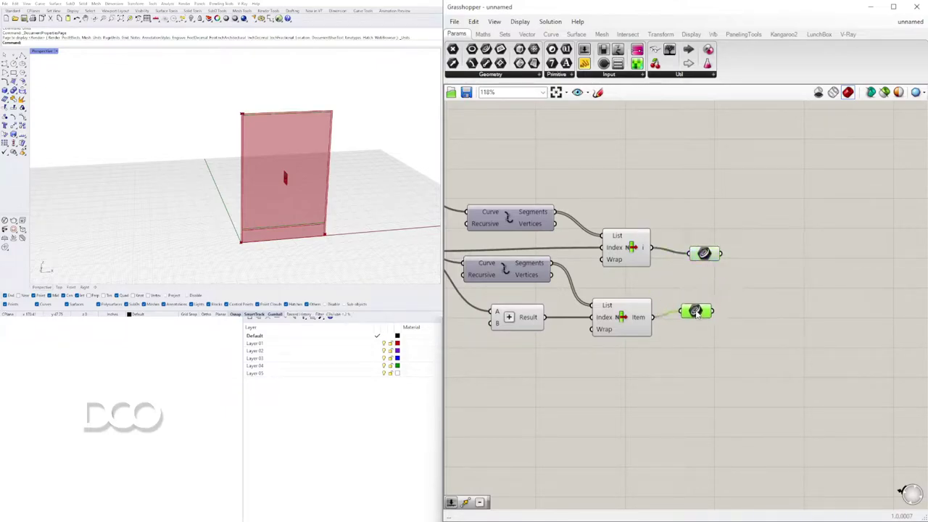
{"action": "scroll", "coordinate": [746, 277], "scroll_direction": "up", "scroll_amount": 3}
{"action": "left_click_drag", "start_coordinate": [680, 243], "coordinate": [679, 236]}
{"action": "left_click_drag", "start_coordinate": [673, 332], "coordinate": [672, 341]}
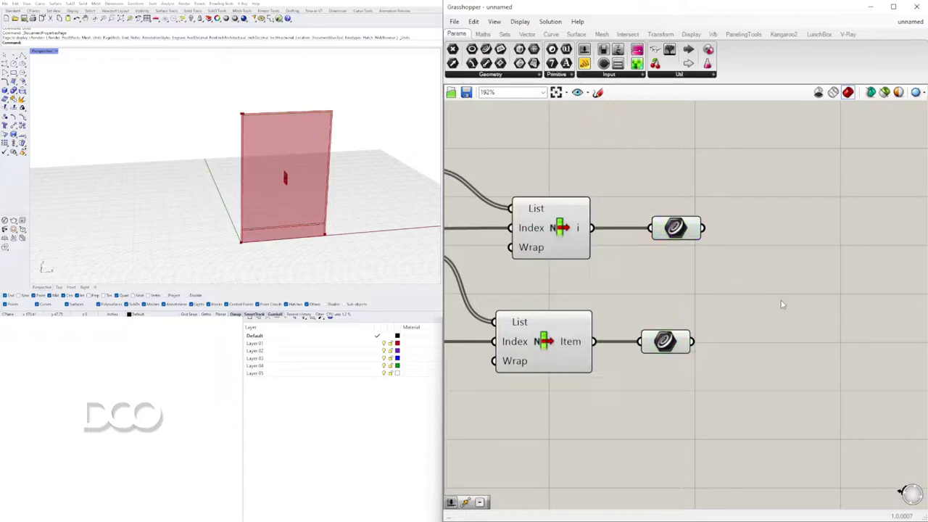
Step: Add an Evaluate Curve component and connect the upper Curve parameter to its Curve input
{"action": "double_click", "coordinate": [781, 300]}
{"action": "type", "text": "eval"}
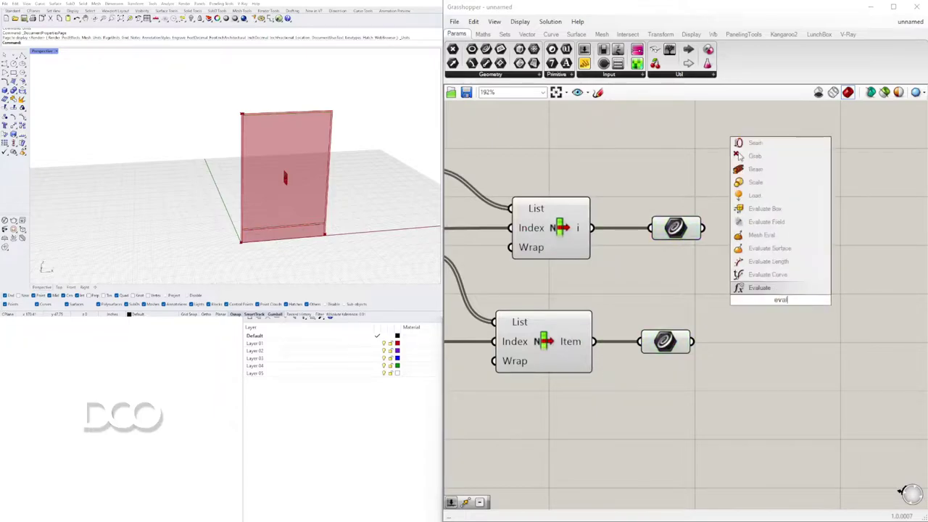
{"action": "left_click", "coordinate": [773, 277]}
{"action": "scroll", "coordinate": [773, 288], "scroll_direction": "down", "scroll_amount": 4}
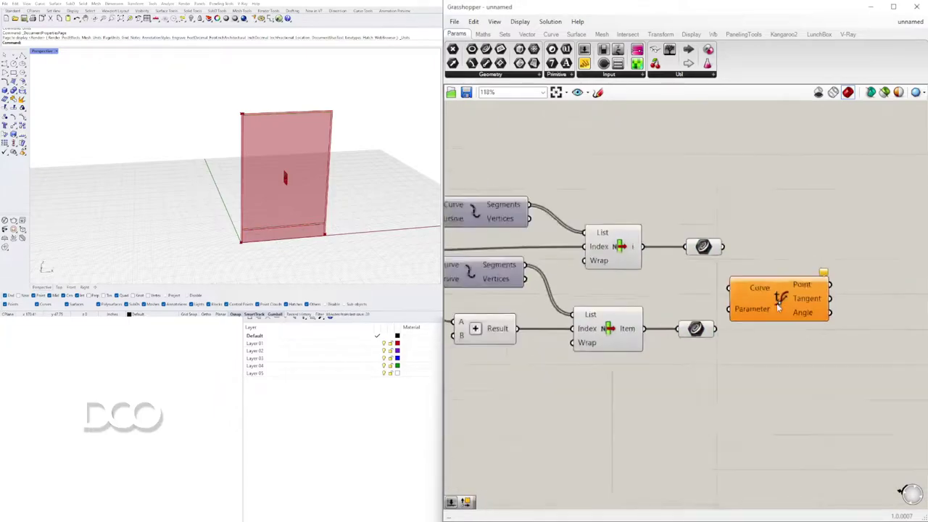
{"action": "right_click_drag", "start_coordinate": [772, 290], "coordinate": [647, 316]}
{"action": "left_click_drag", "start_coordinate": [647, 318], "coordinate": [744, 311]}
{"action": "left_click", "coordinate": [609, 283]}
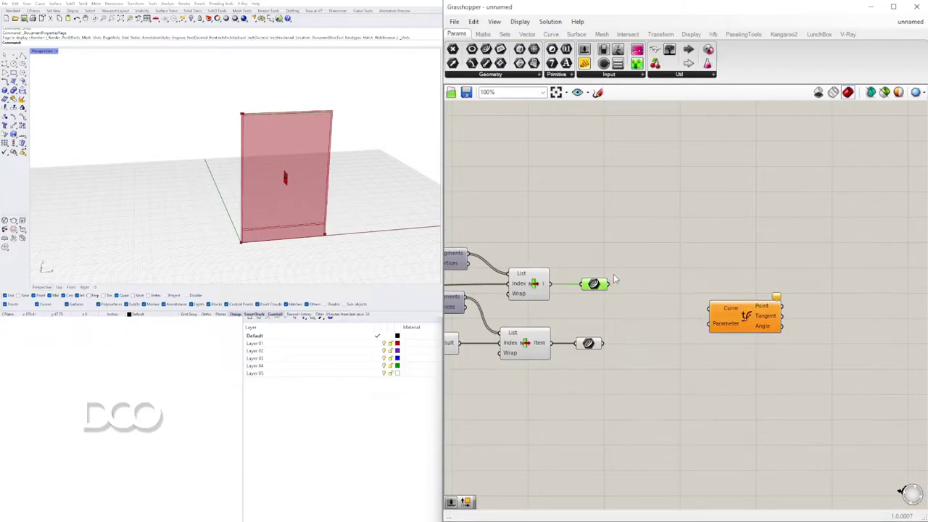
{"action": "left_click_drag", "start_coordinate": [610, 284], "coordinate": [751, 271]}
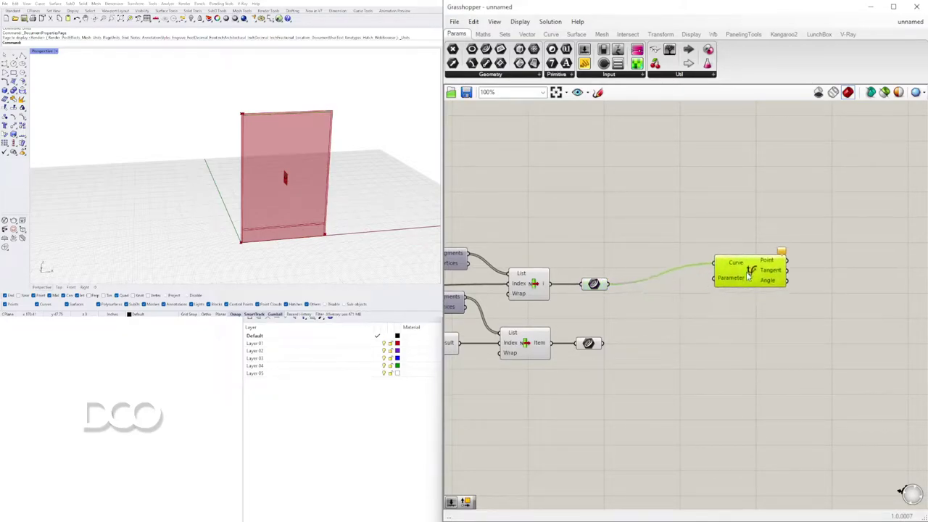
{"action": "left_click", "coordinate": [638, 230]}
{"action": "double_click", "coordinate": [638, 231]}
{"action": "type", "text": "constr"}
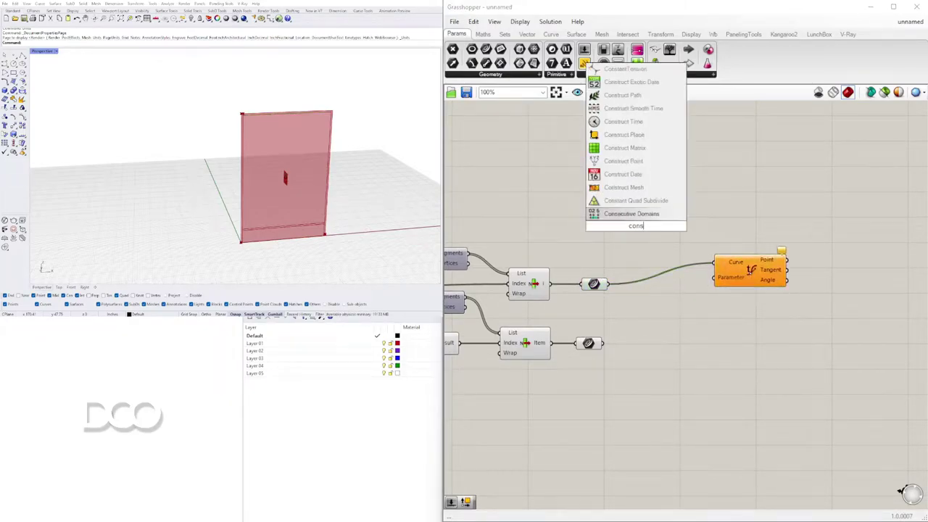
{"action": "left_click", "coordinate": [622, 164]}
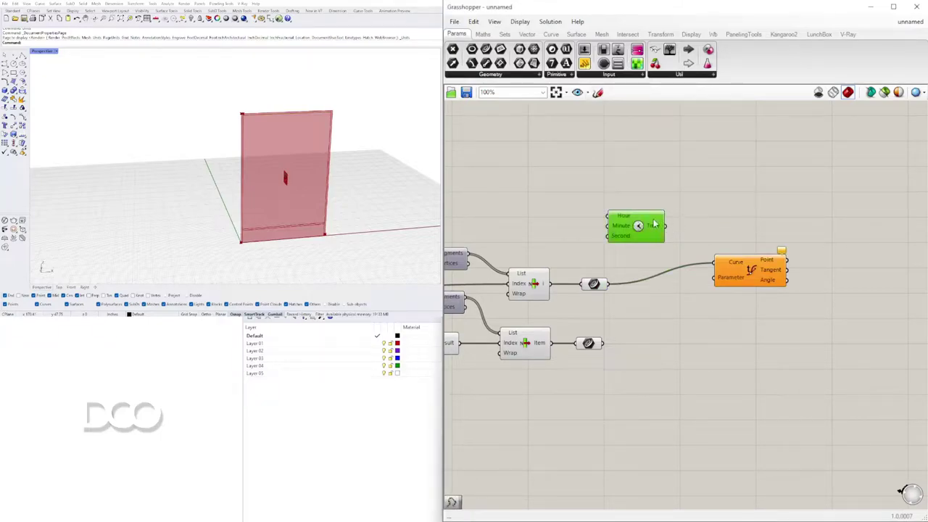
{"action": "key", "text": "Delete"}
Step: Add a Construct Point component and connect its Point output to Evaluate Curve's Parameter input
{"action": "double_click", "coordinate": [605, 227]}
{"action": "type", "text": "con"}
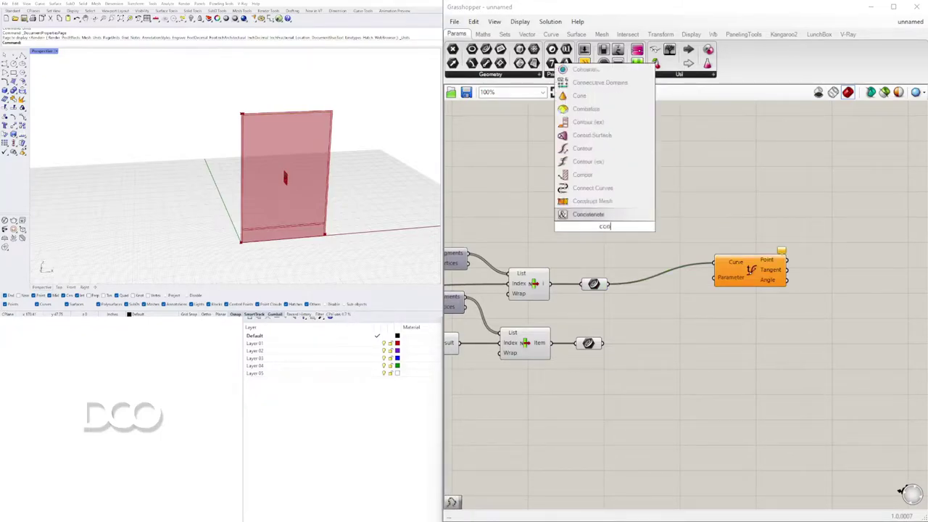
{"action": "type", "text": "str"}
{"action": "left_click", "coordinate": [600, 178]}
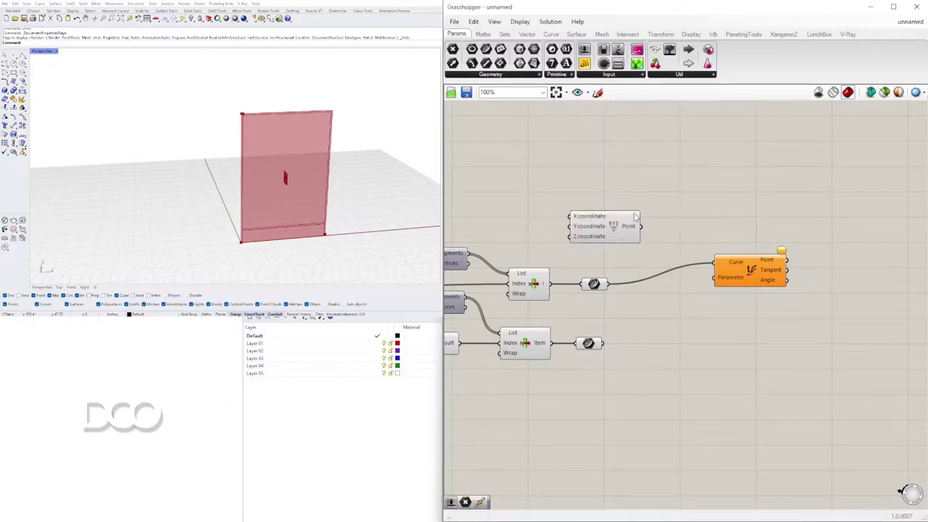
{"action": "left_click_drag", "start_coordinate": [641, 227], "coordinate": [713, 279]}
{"action": "left_click", "coordinate": [757, 280]}
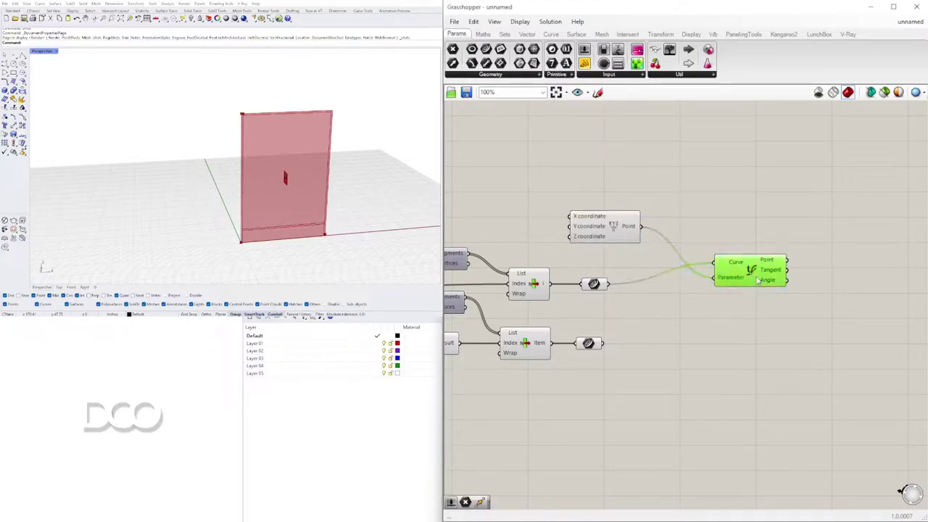
Step: Add a number slider of 24 beside the Construct Point component
{"action": "scroll", "coordinate": [585, 232], "scroll_direction": "up", "scroll_amount": 5}
{"action": "right_click_drag", "start_coordinate": [579, 225], "coordinate": [654, 242]}
{"action": "scroll", "coordinate": [671, 240], "scroll_direction": "down", "scroll_amount": 3}
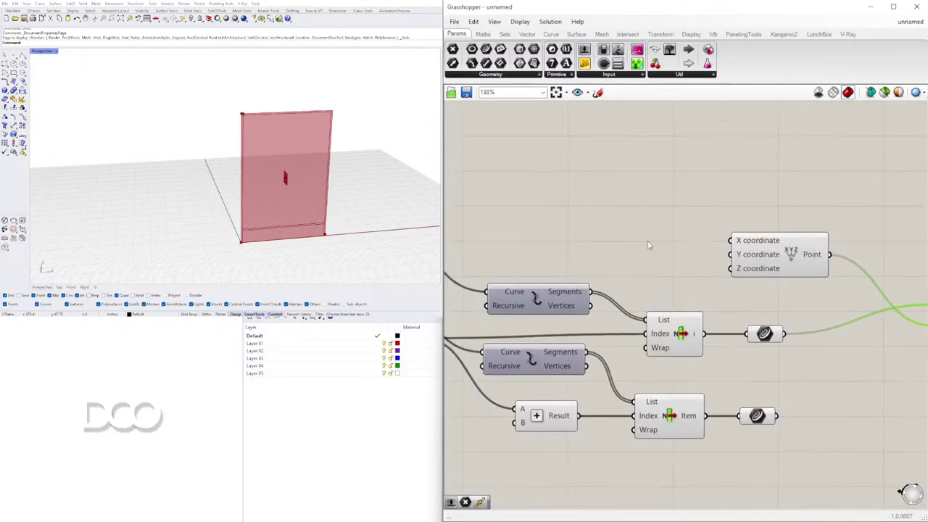
{"action": "double_click", "coordinate": [577, 226]}
{"action": "type", "text": "24"}
{"action": "key", "text": "Return"}
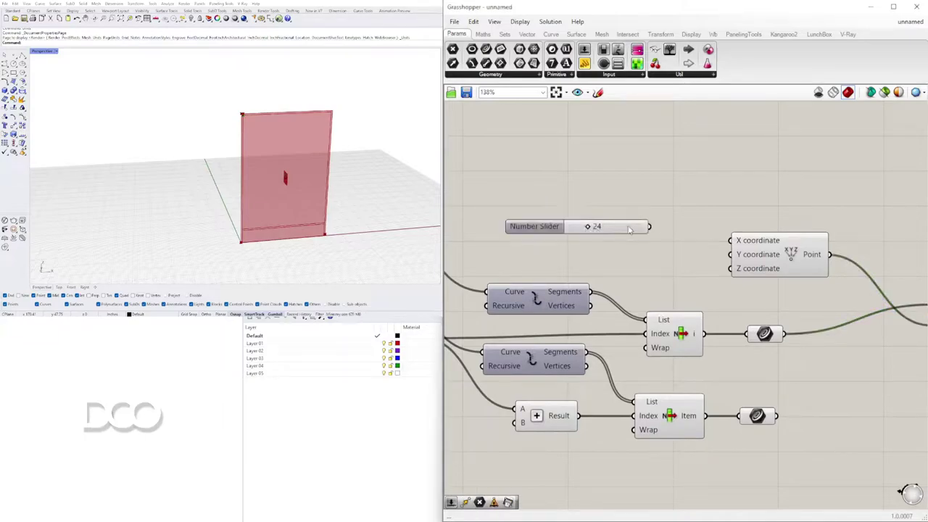
Step: Connect the number slider to Construct Point's X coordinate input and set the slider to 20
{"action": "left_click_drag", "start_coordinate": [656, 229], "coordinate": [725, 241]}
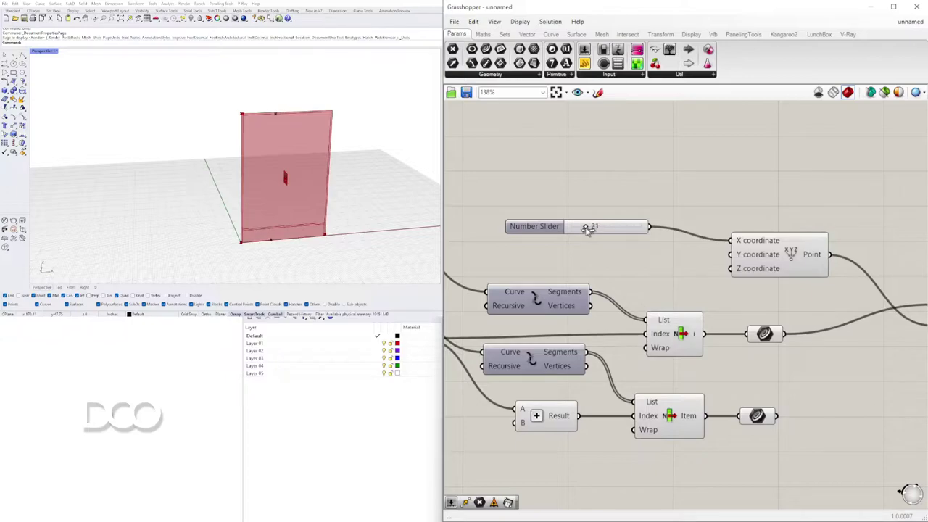
{"action": "left_click_drag", "start_coordinate": [586, 229], "coordinate": [585, 229]}
{"action": "scroll", "coordinate": [680, 174], "scroll_direction": "down", "scroll_amount": 3}
{"action": "right_click_drag", "start_coordinate": [779, 199], "coordinate": [646, 210]}
{"action": "left_click_drag", "start_coordinate": [693, 252], "coordinate": [694, 264]}
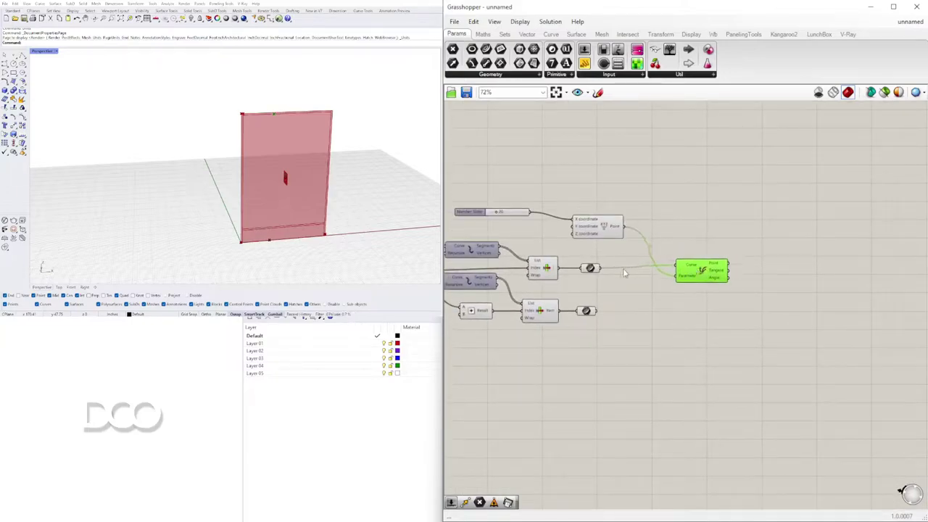
Step: Turn off the preview of the Construct Point component
{"action": "left_click", "coordinate": [591, 269]}
{"action": "right_click_drag", "start_coordinate": [593, 272], "coordinate": [679, 282]}
{"action": "right_click", "coordinate": [691, 231]}
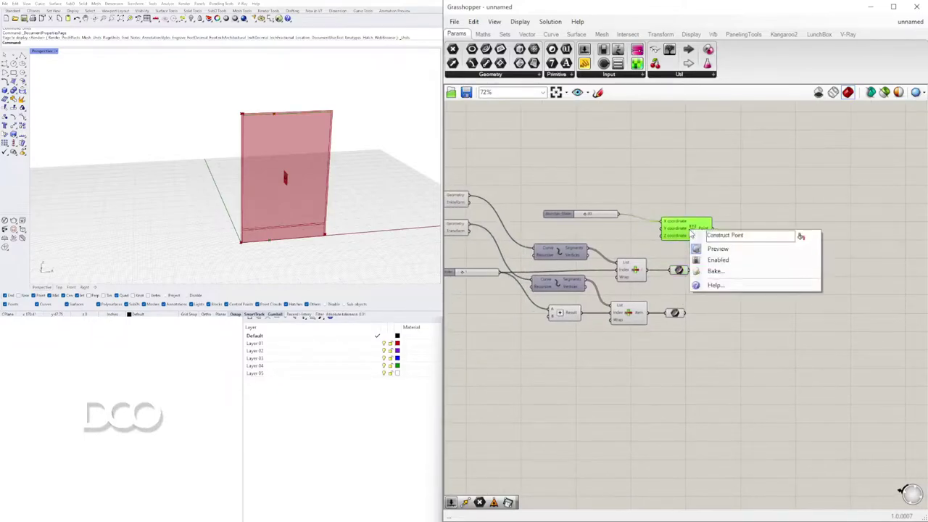
{"action": "left_click", "coordinate": [703, 249]}
Step: Duplicate Evaluate Curve below the original and connect the lower Curve parameter to the copy's Curve input
{"action": "left_click_drag", "start_coordinate": [791, 279], "coordinate": [775, 320]}
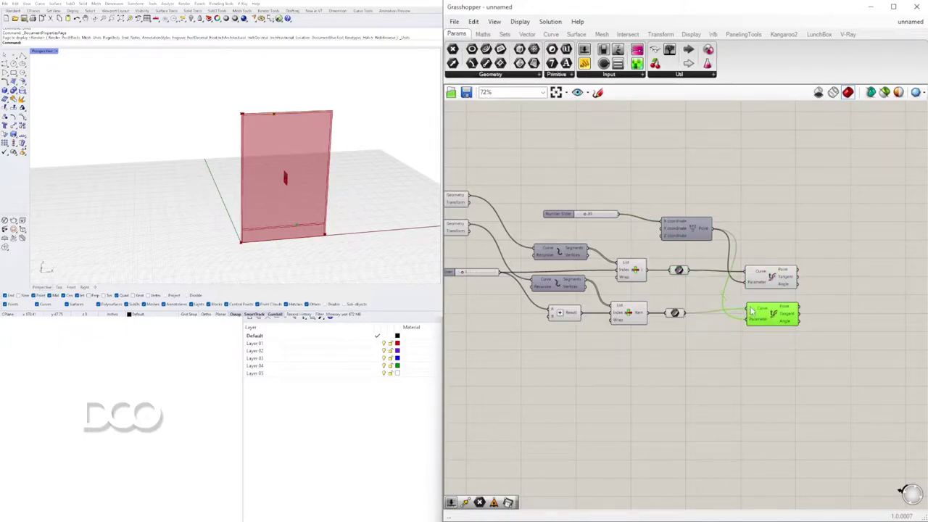
{"action": "scroll", "coordinate": [732, 321], "scroll_direction": "up", "scroll_amount": 4}
{"action": "left_click", "coordinate": [645, 309]}
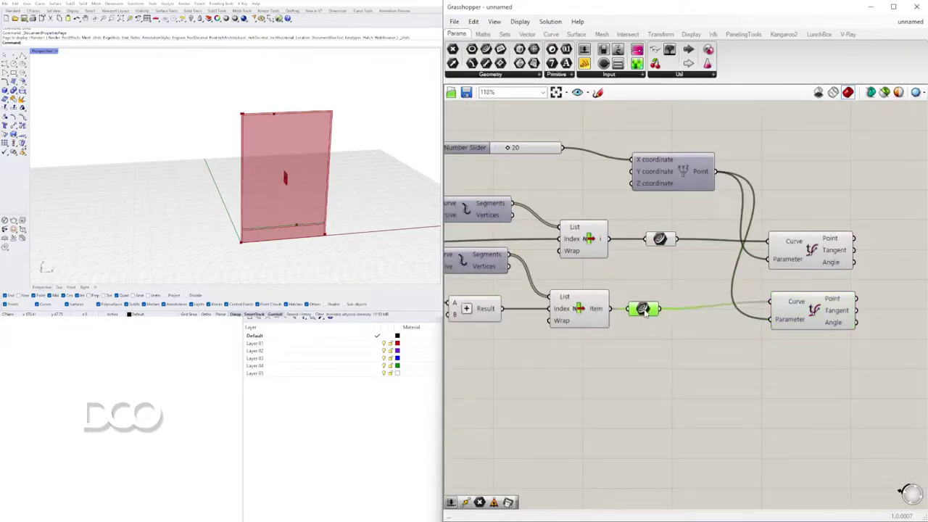
{"action": "double_click", "coordinate": [688, 330]}
{"action": "type", "text": "l"}
{"action": "key", "text": "Escape"}
{"action": "double_click", "coordinate": [690, 329]}
{"action": "type", "text": "flip"}
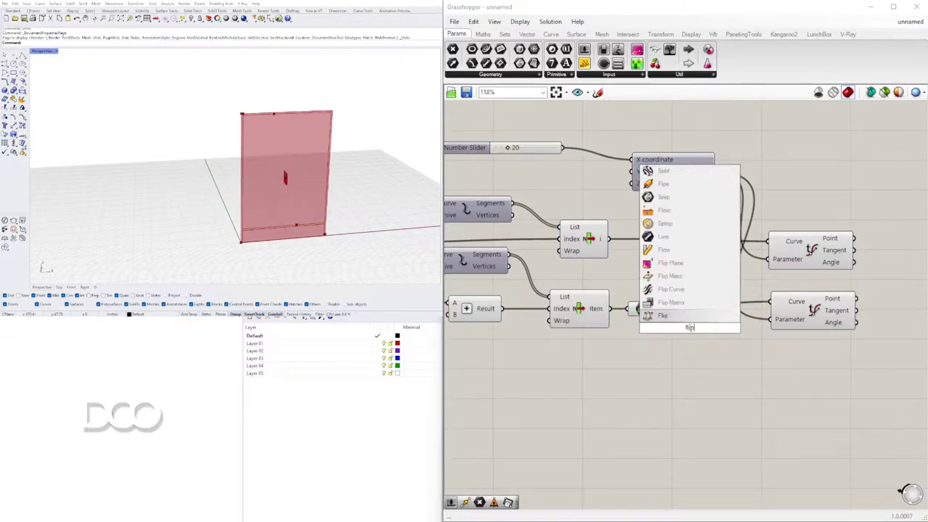
{"action": "left_click", "coordinate": [667, 302]}
{"action": "left_click", "coordinate": [686, 330]}
Step: Shift the lower List Item and its Curve parameter away from the lower Evaluate Curve to make room
{"action": "left_click_drag", "start_coordinate": [643, 312], "coordinate": [636, 312]}
{"action": "left_click", "coordinate": [632, 325]}
{"action": "left_click_drag", "start_coordinate": [668, 348], "coordinate": [569, 293]}
{"action": "left_click_drag", "start_coordinate": [580, 314], "coordinate": [565, 313]}
Step: Add a Flip Curve component, wire it between the lower Curve parameter and the lower Evaluate Curve, and space them out
{"action": "double_click", "coordinate": [690, 364]}
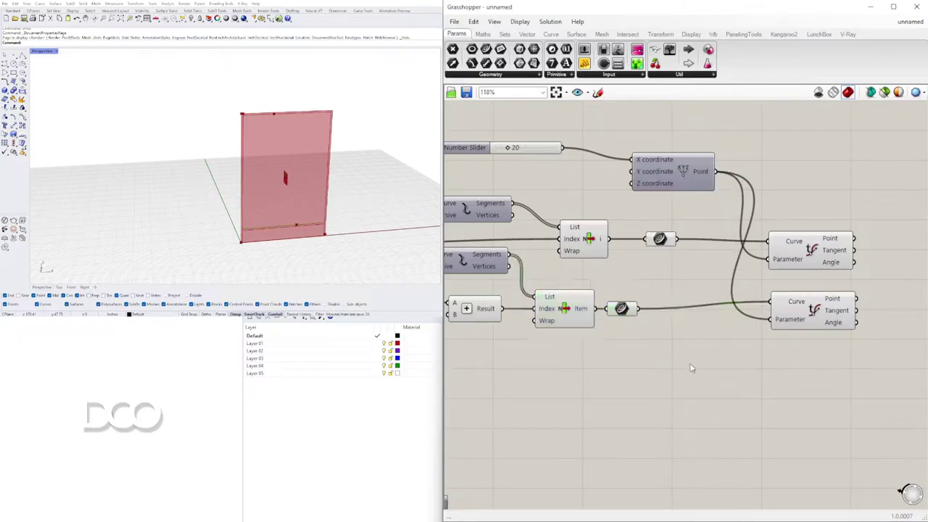
{"action": "type", "text": "fli"}
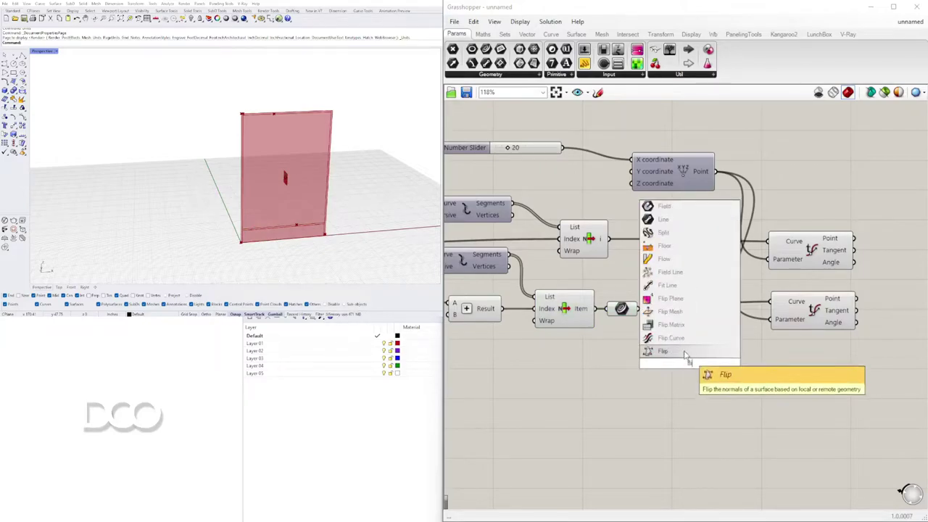
{"action": "key", "text": "Return"}
{"action": "left_click_drag", "start_coordinate": [639, 310], "coordinate": [679, 321]}
{"action": "left_click_drag", "start_coordinate": [765, 303], "coordinate": [770, 302]}
{"action": "left_click_drag", "start_coordinate": [672, 317], "coordinate": [679, 316]}
{"action": "left_click", "coordinate": [764, 348]}
{"action": "right_click_drag", "start_coordinate": [764, 348], "coordinate": [679, 351]}
{"action": "left_click_drag", "start_coordinate": [728, 314], "coordinate": [757, 314]}
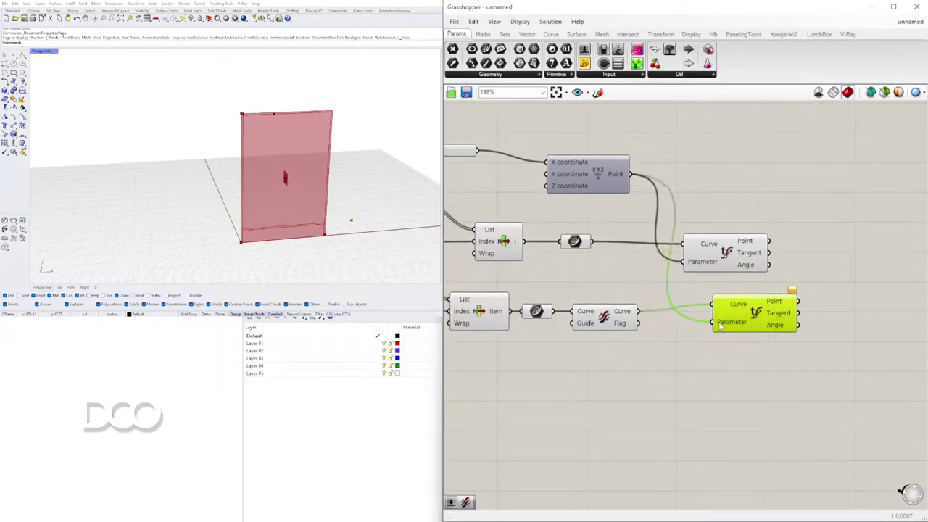
{"action": "right_click_drag", "start_coordinate": [709, 340], "coordinate": [787, 341]}
Step: Wire the lower List Item directly into Flip Curve and place the Curve parameter between Flip Curve and the lower Evaluate Curve
{"action": "left_click", "coordinate": [561, 312]}
{"action": "mouse_move", "coordinate": [606, 316]}
{"action": "left_mouse_down"}
{"action": "mouse_move", "coordinate": [717, 304]}
{"action": "mouse_move", "coordinate": [616, 322]}
{"action": "left_mouse_up"}
{"action": "left_click_drag", "start_coordinate": [701, 303], "coordinate": [713, 301]}
{"action": "left_click_drag", "start_coordinate": [635, 325], "coordinate": [636, 315]}
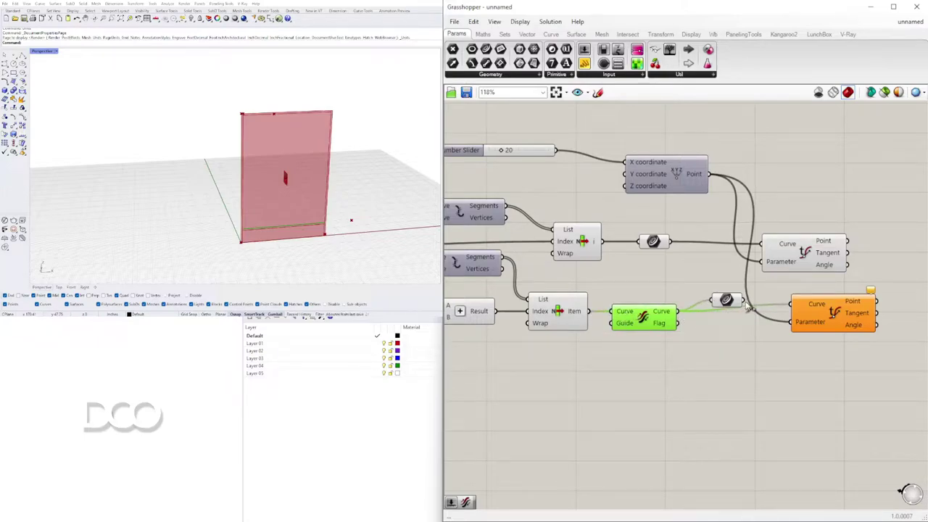
{"action": "left_click_drag", "start_coordinate": [721, 305], "coordinate": [707, 316]}
{"action": "left_click_drag", "start_coordinate": [830, 324], "coordinate": [824, 325]}
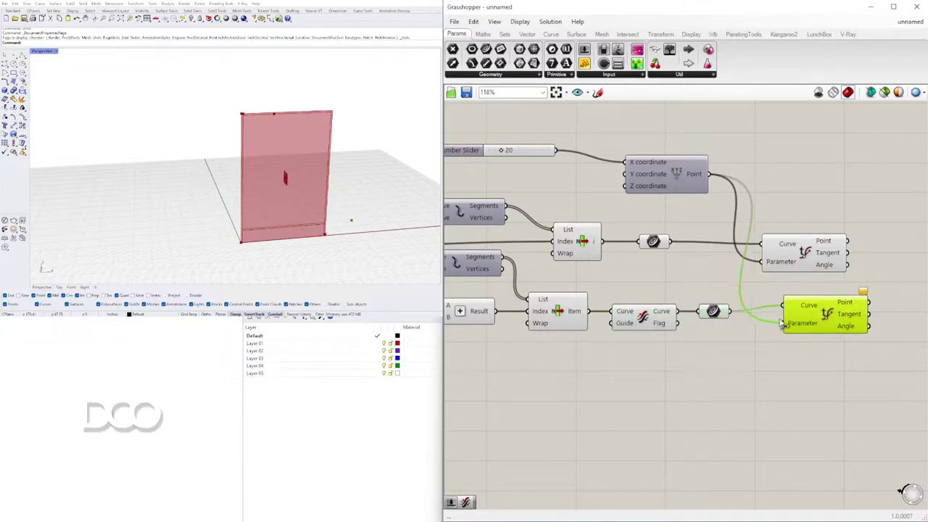
{"action": "left_click", "coordinate": [713, 312]}
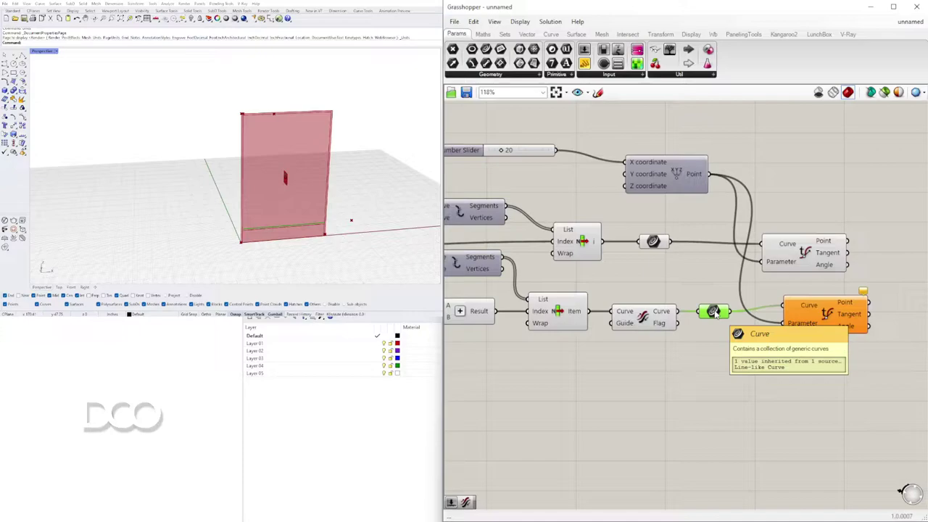
Step: Delete the lower Evaluate Curve, its Curve parameter and the Flip Curve component
{"action": "scroll", "coordinate": [725, 319], "scroll_direction": "down", "scroll_amount": 3}
{"action": "left_click_drag", "start_coordinate": [809, 362], "coordinate": [743, 308]}
{"action": "key", "text": "Delete"}
{"action": "left_click", "coordinate": [736, 269]}
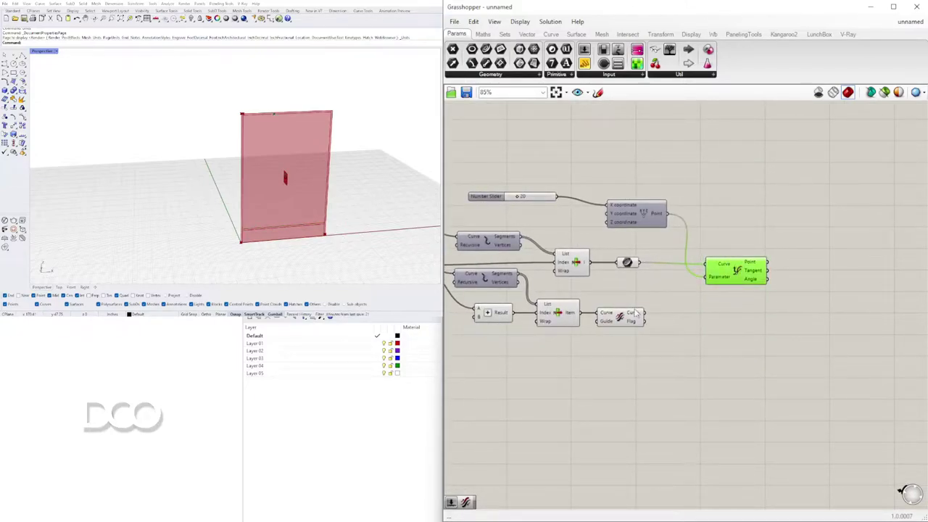
{"action": "left_click", "coordinate": [638, 314]}
{"action": "key", "text": "Delete"}
Step: Connect the lower List Item to the remaining Evaluate Curve's Curve input, reverse that input, and move the component lower
{"action": "left_click_drag", "start_coordinate": [580, 312], "coordinate": [709, 268]}
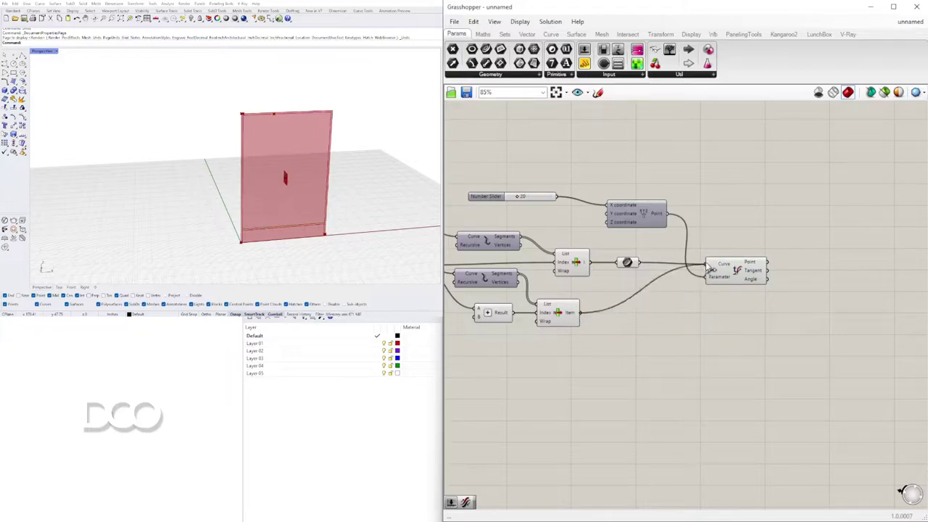
{"action": "left_click", "coordinate": [736, 269]}
{"action": "right_click", "coordinate": [725, 271]}
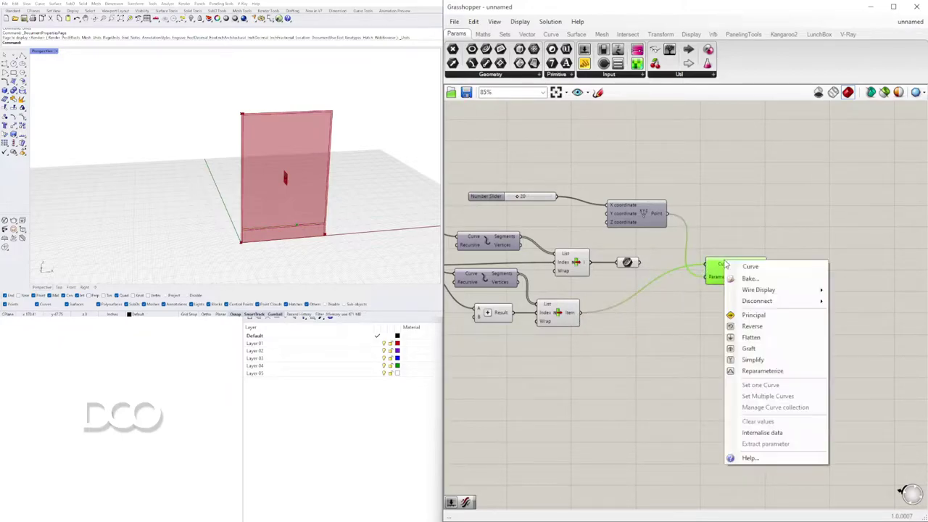
{"action": "left_click", "coordinate": [754, 326]}
{"action": "left_click_drag", "start_coordinate": [735, 271], "coordinate": [731, 314]}
Step: Set the number slider feeding Construct Point's X coordinate to 35
{"action": "scroll", "coordinate": [527, 204], "scroll_direction": "up", "scroll_amount": 3}
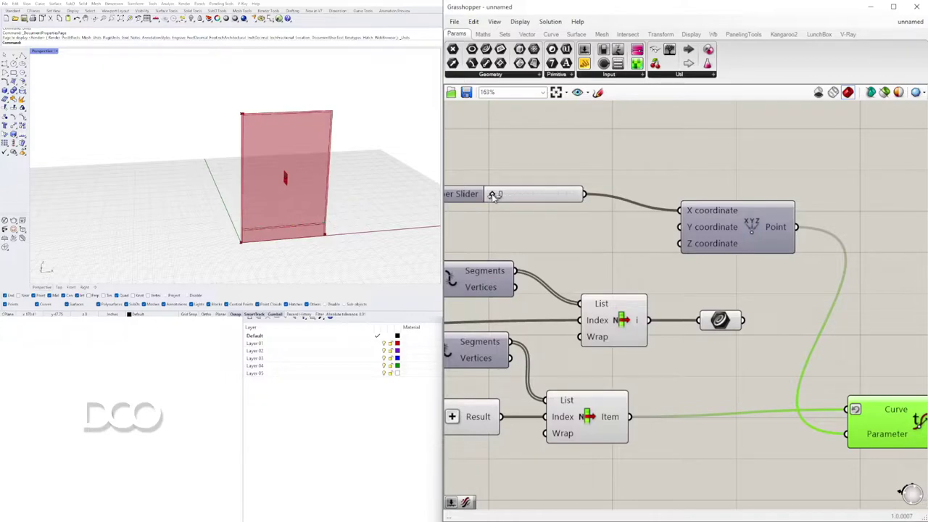
{"action": "left_click_drag", "start_coordinate": [539, 196], "coordinate": [522, 195]}
{"action": "left_click", "coordinate": [630, 174]}
{"action": "scroll", "coordinate": [674, 173], "scroll_direction": "down", "scroll_amount": 3}
{"action": "right_click_drag", "start_coordinate": [681, 174], "coordinate": [683, 223]}
{"action": "left_click_drag", "start_coordinate": [723, 206], "coordinate": [608, 283]}
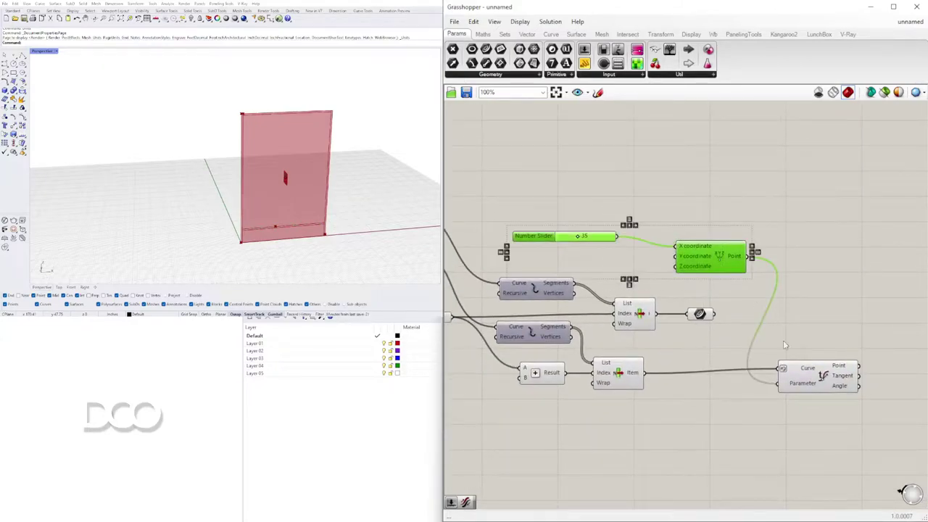
{"action": "right_click_drag", "start_coordinate": [801, 367], "coordinate": [798, 348]}
{"action": "left_click_drag", "start_coordinate": [794, 371], "coordinate": [770, 368]}
{"action": "left_click", "coordinate": [790, 288]}
{"action": "left_click_drag", "start_coordinate": [772, 258], "coordinate": [577, 192]}
{"action": "key", "text": "Delete"}
{"action": "scroll", "coordinate": [740, 354], "scroll_direction": "up", "scroll_amount": 3}
{"action": "left_click_drag", "start_coordinate": [808, 362], "coordinate": [802, 374]}
{"action": "right_click_drag", "start_coordinate": [684, 410], "coordinate": [712, 361]}
{"action": "double_click", "coordinate": [674, 388]}
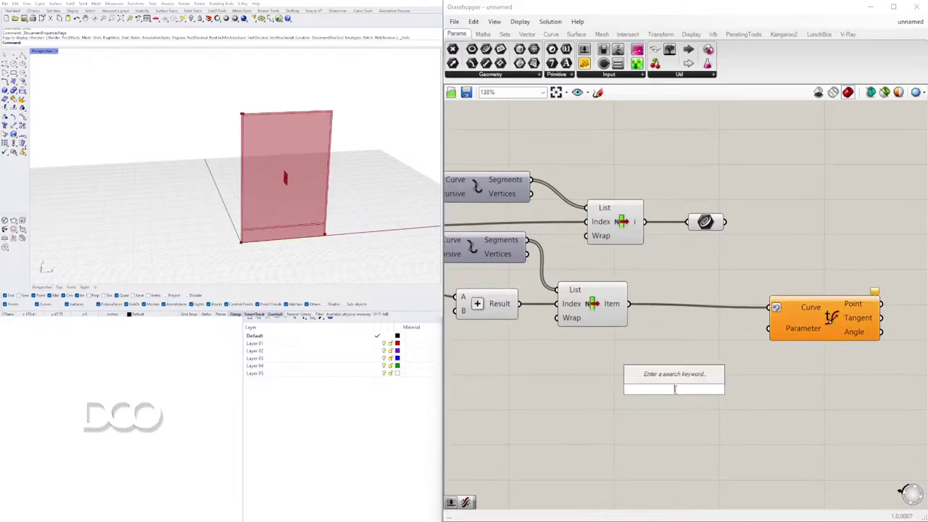
{"action": "type", "text": "cons"}
{"action": "key", "text": "Escape"}
{"action": "key", "text": "ctrl+z"}
{"action": "key", "text": "ctrl+z"}
Step: Move the 35 number slider and Construct Point together to the free area below the lower List Item
{"action": "scroll", "coordinate": [789, 209], "scroll_direction": "down", "scroll_amount": 3}
{"action": "right_click_drag", "start_coordinate": [788, 208], "coordinate": [787, 277]}
{"action": "left_click_drag", "start_coordinate": [771, 189], "coordinate": [615, 254]}
{"action": "left_click_drag", "start_coordinate": [751, 242], "coordinate": [695, 410]}
{"action": "left_click", "coordinate": [751, 369]}
{"action": "scroll", "coordinate": [752, 355], "scroll_direction": "up", "scroll_amount": 2}
{"action": "right_click_drag", "start_coordinate": [710, 353], "coordinate": [791, 335]}
{"action": "right_click_drag", "start_coordinate": [802, 302], "coordinate": [724, 312]}
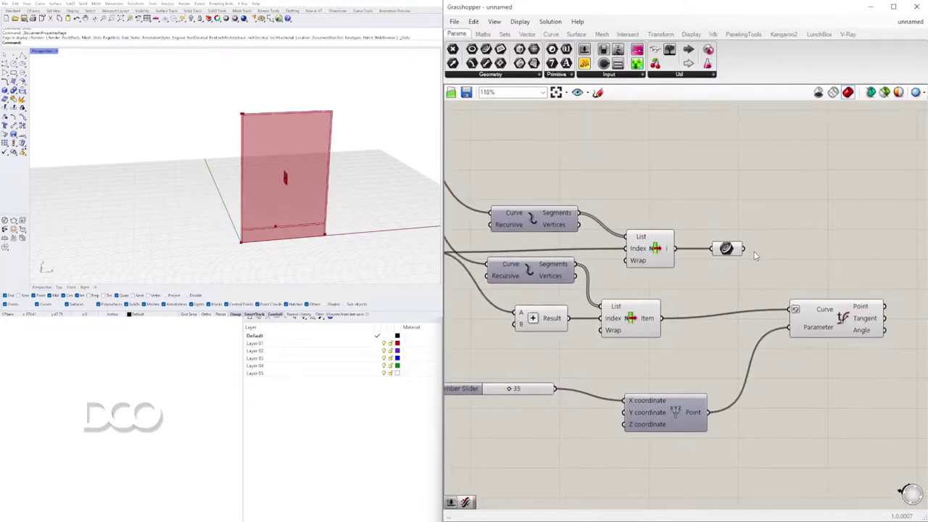
Step: Connect the upper Curve parameter to Evaluate Curve's Curve input and move Evaluate Curve level with the parameter
{"action": "left_click_drag", "start_coordinate": [742, 248], "coordinate": [793, 309]}
{"action": "right_click_drag", "start_coordinate": [733, 288], "coordinate": [662, 289]}
{"action": "scroll", "coordinate": [633, 319], "scroll_direction": "down", "scroll_amount": 1}
{"action": "right_click_drag", "start_coordinate": [632, 319], "coordinate": [747, 328]}
{"action": "left_click_drag", "start_coordinate": [725, 334], "coordinate": [616, 304]}
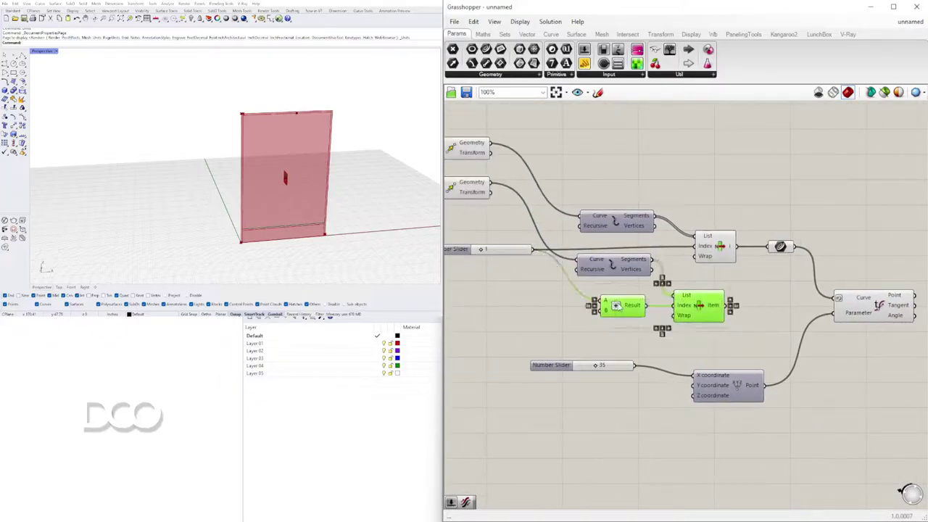
{"action": "left_click", "coordinate": [758, 284]}
{"action": "right_click_drag", "start_coordinate": [795, 292], "coordinate": [659, 278]}
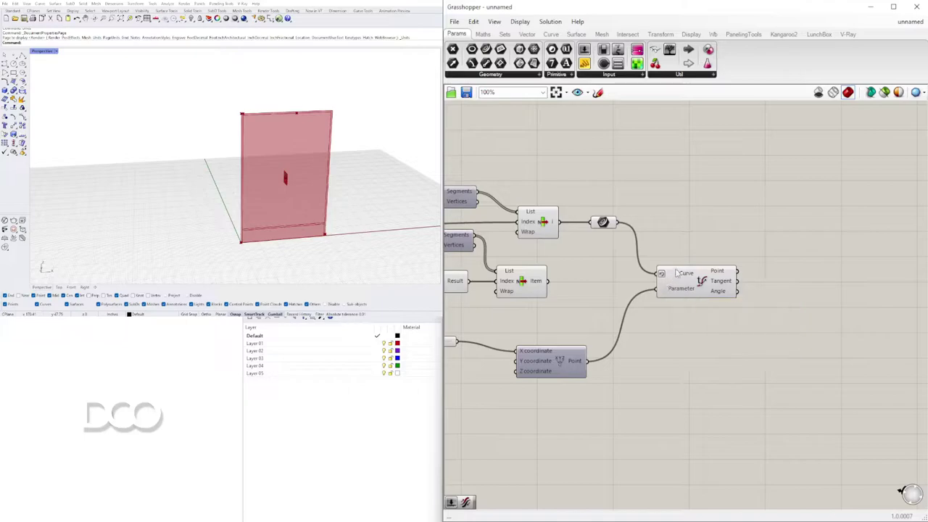
{"action": "left_click_drag", "start_coordinate": [698, 284], "coordinate": [694, 245]}
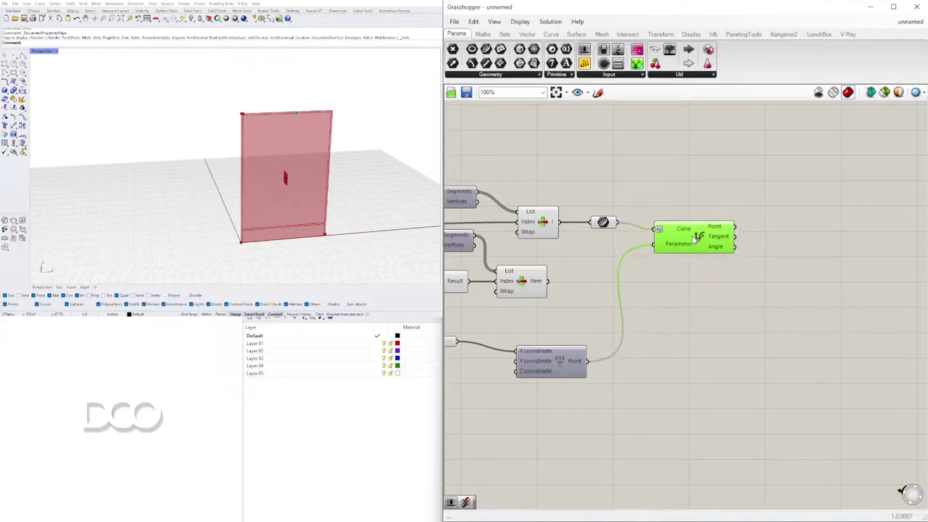
Step: Set the number slider feeding Construct Point's X coordinate to 24 and move the slider lower
{"action": "right_click_drag", "start_coordinate": [685, 289], "coordinate": [927, 294]}
{"action": "scroll", "coordinate": [668, 341], "scroll_direction": "up", "scroll_amount": 5}
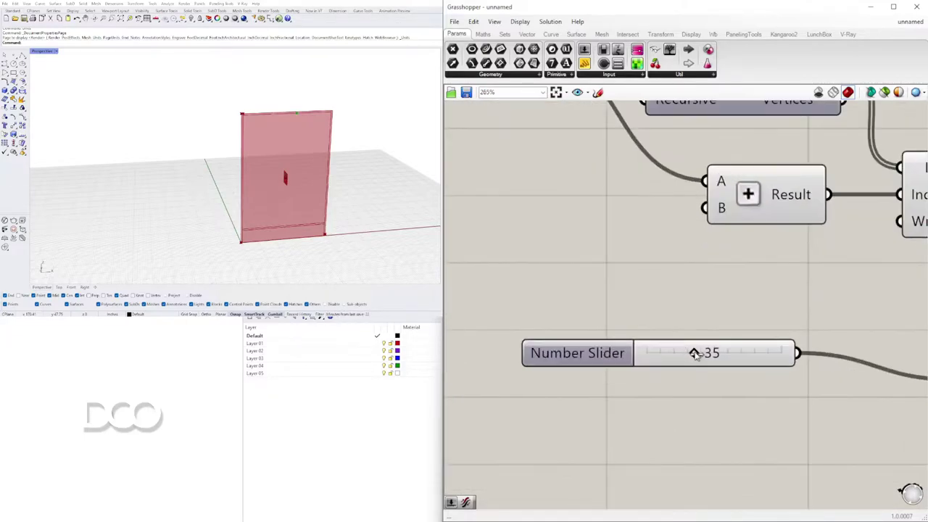
{"action": "left_click_drag", "start_coordinate": [689, 354], "coordinate": [667, 353]}
{"action": "double_click", "coordinate": [697, 353]}
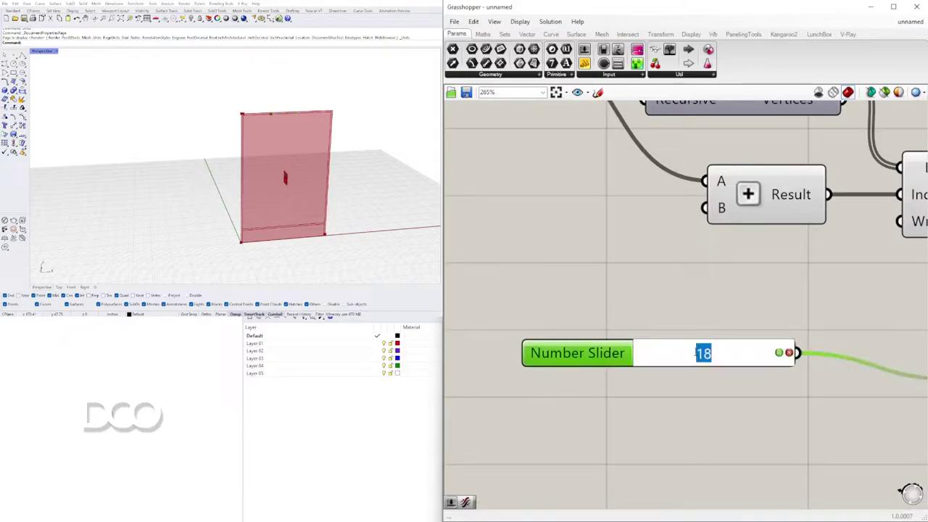
{"action": "key", "text": "Return"}
{"action": "scroll", "coordinate": [680, 311], "scroll_direction": "down", "scroll_amount": 5}
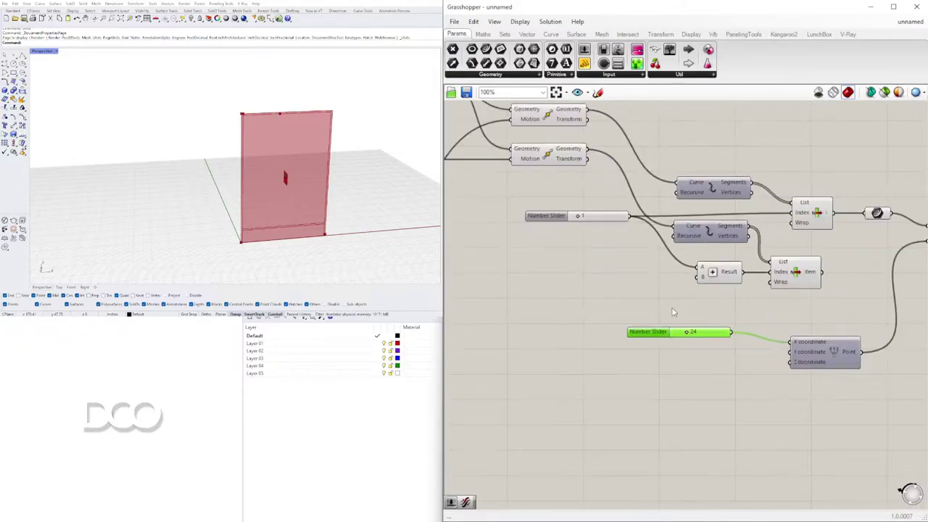
{"action": "left_click_drag", "start_coordinate": [639, 339], "coordinate": [629, 382]}
Step: Add a Division component below the wardrobe's dimension sliders at the start of the definition
{"action": "right_click_drag", "start_coordinate": [467, 340], "coordinate": [686, 323]}
{"action": "scroll", "coordinate": [685, 322], "scroll_direction": "down", "scroll_amount": 3}
{"action": "right_click_drag", "start_coordinate": [562, 308], "coordinate": [826, 312]}
{"action": "right_click_drag", "start_coordinate": [675, 310], "coordinate": [824, 311]}
{"action": "scroll", "coordinate": [615, 261], "scroll_direction": "up", "scroll_amount": 5}
{"action": "right_click_drag", "start_coordinate": [682, 373], "coordinate": [690, 345]}
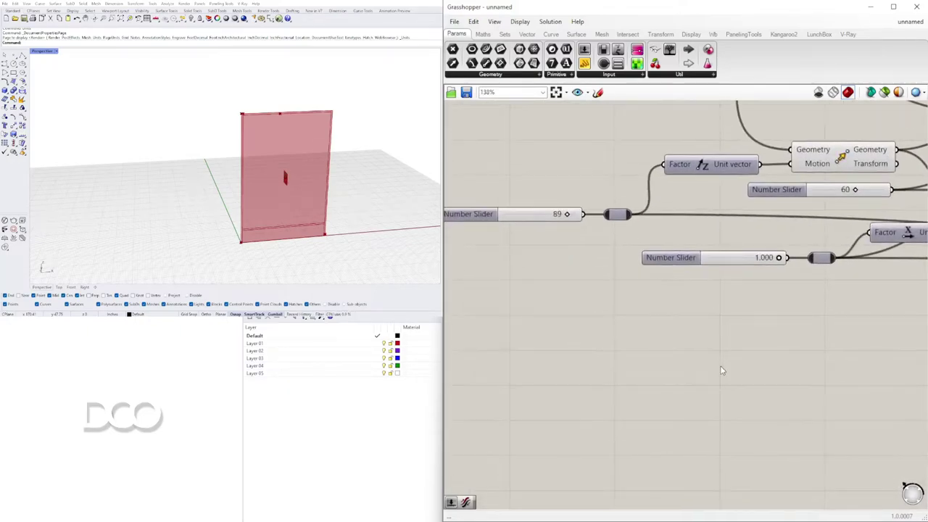
{"action": "double_click", "coordinate": [720, 366]}
{"action": "type", "text": "/"}
{"action": "left_click", "coordinate": [704, 353]}
Step: Connect the wardrobe's width value to Division's A input and place Division near the Construct Point component
{"action": "scroll", "coordinate": [685, 332], "scroll_direction": "down", "scroll_amount": 3}
{"action": "right_click_drag", "start_coordinate": [643, 308], "coordinate": [537, 284]}
{"action": "right_click", "coordinate": [702, 310]}
{"action": "left_click", "coordinate": [621, 271]}
{"action": "left_click_drag", "start_coordinate": [642, 348], "coordinate": [849, 347]}
{"action": "right_click_drag", "start_coordinate": [849, 348], "coordinate": [717, 344]}
{"action": "right_click_drag", "start_coordinate": [616, 319], "coordinate": [656, 314]}
{"action": "scroll", "coordinate": [647, 314], "scroll_direction": "down", "scroll_amount": 1}
{"action": "left_click_drag", "start_coordinate": [658, 242], "coordinate": [727, 334]}
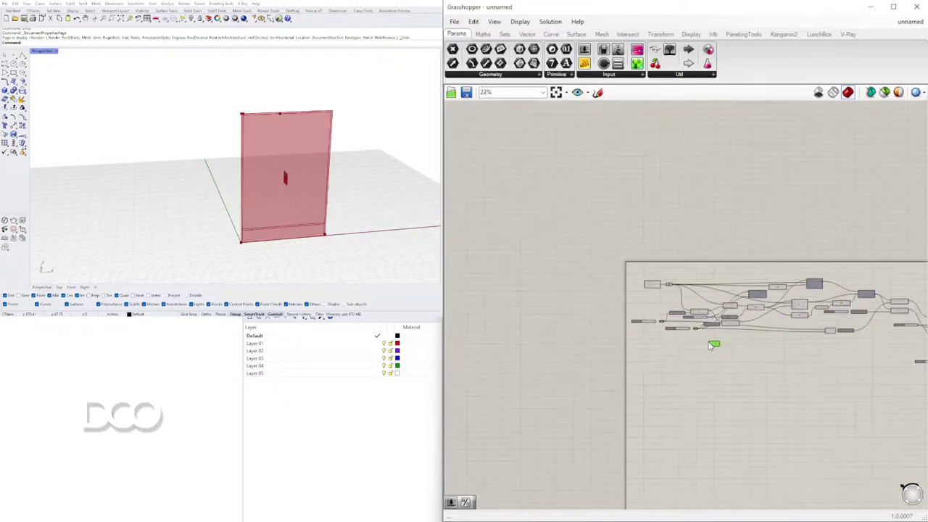
{"action": "scroll", "coordinate": [765, 334], "scroll_direction": "up", "scroll_amount": 3}
{"action": "left_click_drag", "start_coordinate": [790, 310], "coordinate": [789, 306]}
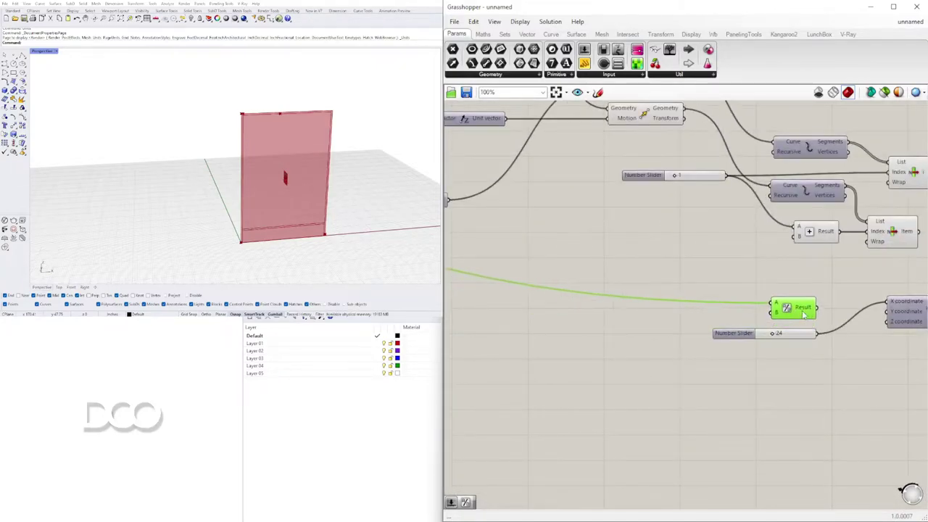
Step: Connect Division's Result to Construct Point's X coordinate, delete the 24 slider, and align Evaluate Curve with its Curve parameter
{"action": "left_click_drag", "start_coordinate": [884, 311], "coordinate": [886, 305]}
{"action": "right_click_drag", "start_coordinate": [837, 311], "coordinate": [709, 316]}
{"action": "left_click_drag", "start_coordinate": [709, 375], "coordinate": [701, 310]}
{"action": "key", "text": "Delete"}
{"action": "right_click_drag", "start_coordinate": [824, 316], "coordinate": [637, 337]}
{"action": "left_click_drag", "start_coordinate": [771, 218], "coordinate": [769, 206]}
{"action": "right_click_drag", "start_coordinate": [839, 228], "coordinate": [781, 230]}
Step: Add a Move component and connect Evaluate Curve's Point output to its Geometry input
{"action": "double_click", "coordinate": [815, 246]}
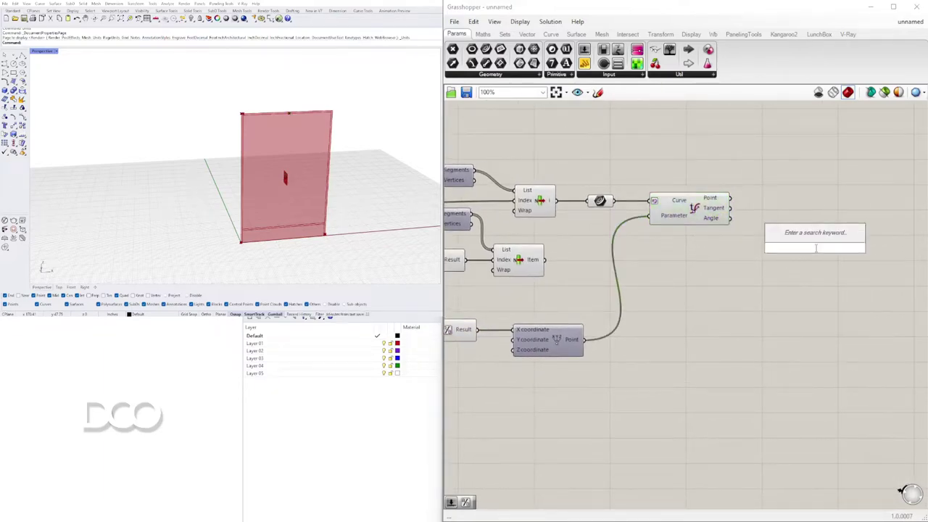
{"action": "type", "text": "move"}
{"action": "left_click", "coordinate": [801, 236]}
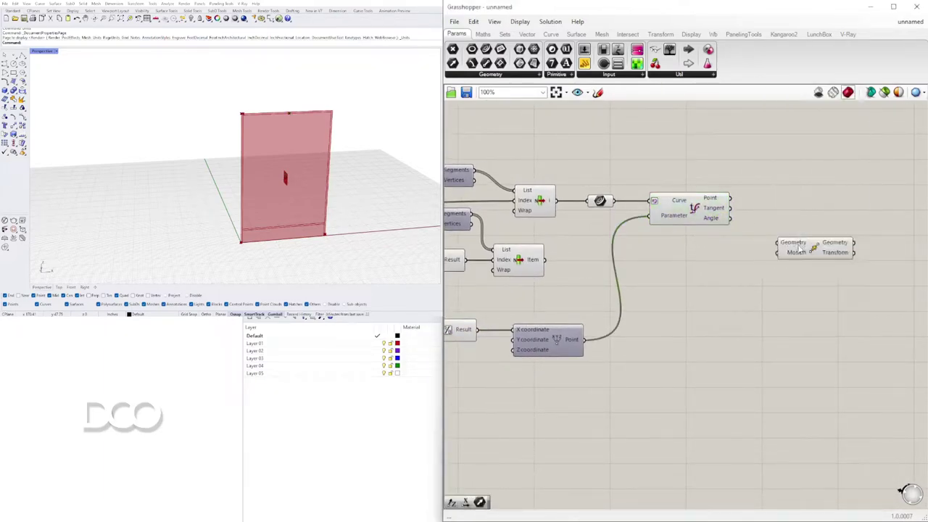
{"action": "double_click", "coordinate": [729, 262]}
{"action": "type", "text": "z"}
{"action": "left_click", "coordinate": [724, 252]}
{"action": "left_click_drag", "start_coordinate": [815, 243], "coordinate": [845, 226]}
{"action": "left_click", "coordinate": [724, 204]}
{"action": "left_click_drag", "start_coordinate": [728, 198], "coordinate": [807, 224]}
{"action": "left_click_drag", "start_coordinate": [833, 232], "coordinate": [836, 223]}
Step: Add a Unit Z vector component and place it below Evaluate Curve
{"action": "left_click", "coordinate": [740, 264]}
{"action": "right_click_drag", "start_coordinate": [714, 270], "coordinate": [804, 262]}
{"action": "double_click", "coordinate": [804, 262]}
{"action": "type", "text": "z"}
{"action": "left_click", "coordinate": [790, 248]}
{"action": "left_click_drag", "start_coordinate": [799, 265], "coordinate": [828, 259]}
{"action": "scroll", "coordinate": [727, 266], "scroll_direction": "down", "scroll_amount": 1}
{"action": "right_click_drag", "start_coordinate": [726, 267], "coordinate": [844, 270]}
{"action": "scroll", "coordinate": [516, 278], "scroll_direction": "down", "scroll_amount": 2}
{"action": "right_click_drag", "start_coordinate": [517, 279], "coordinate": [536, 288]}
{"action": "scroll", "coordinate": [808, 274], "scroll_direction": "up", "scroll_amount": 3}
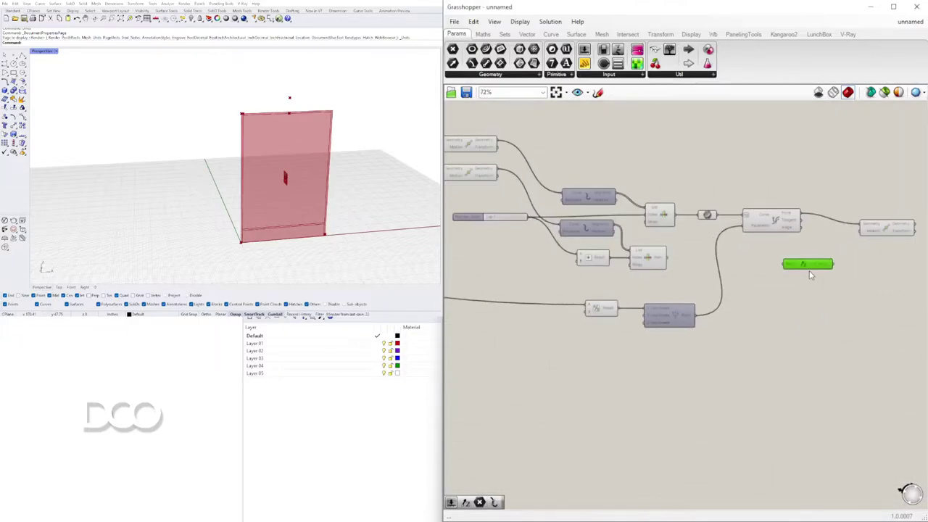
{"action": "scroll", "coordinate": [759, 265], "scroll_direction": "up", "scroll_amount": 2}
{"action": "left_click", "coordinate": [830, 267]}
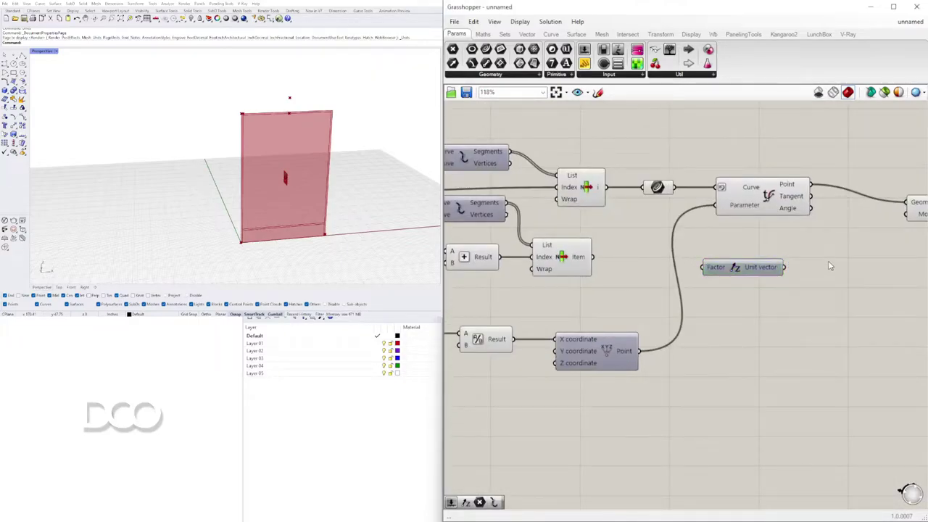
Step: Add a Negative component directly after the Unit Z vector component
{"action": "double_click", "coordinate": [828, 267]}
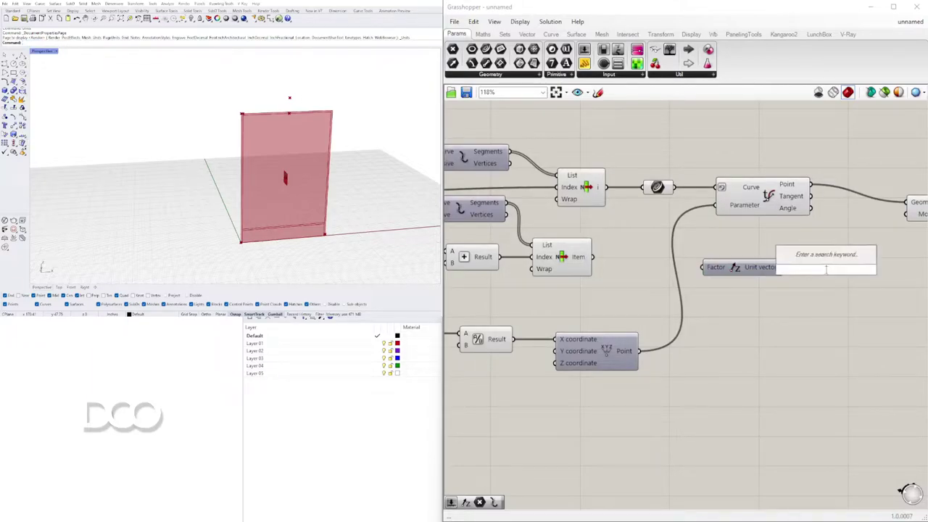
{"action": "type", "text": "neg"}
{"action": "left_click", "coordinate": [808, 260]}
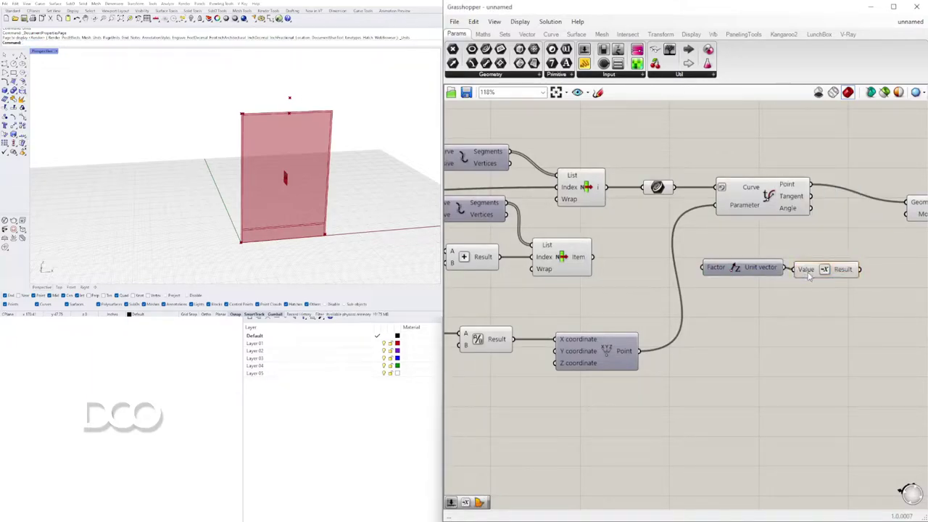
Step: Connect the relay of the 89 height slider to the Factor input of the Unit Z vector below Evaluate Curve
{"action": "scroll", "coordinate": [810, 274], "scroll_direction": "down", "scroll_amount": 2}
{"action": "right_click_drag", "start_coordinate": [566, 283], "coordinate": [701, 273]}
{"action": "scroll", "coordinate": [700, 273], "scroll_direction": "down", "scroll_amount": 2}
{"action": "scroll", "coordinate": [698, 274], "scroll_direction": "up", "scroll_amount": 2}
{"action": "right_click_drag", "start_coordinate": [828, 290], "coordinate": [711, 292]}
{"action": "scroll", "coordinate": [711, 293], "scroll_direction": "down", "scroll_amount": 4}
{"action": "right_click_drag", "start_coordinate": [506, 292], "coordinate": [686, 288]}
{"action": "scroll", "coordinate": [686, 288], "scroll_direction": "up", "scroll_amount": 4}
{"action": "right_click_drag", "start_coordinate": [458, 285], "coordinate": [787, 276]}
{"action": "right_click_drag", "start_coordinate": [508, 259], "coordinate": [636, 247]}
{"action": "right_click_drag", "start_coordinate": [687, 234], "coordinate": [616, 236]}
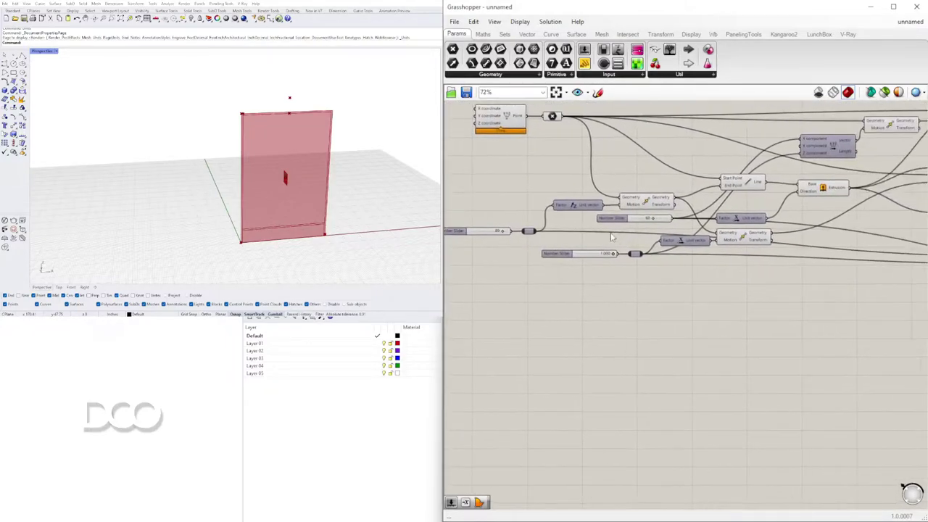
{"action": "scroll", "coordinate": [516, 236], "scroll_direction": "up", "scroll_amount": 2}
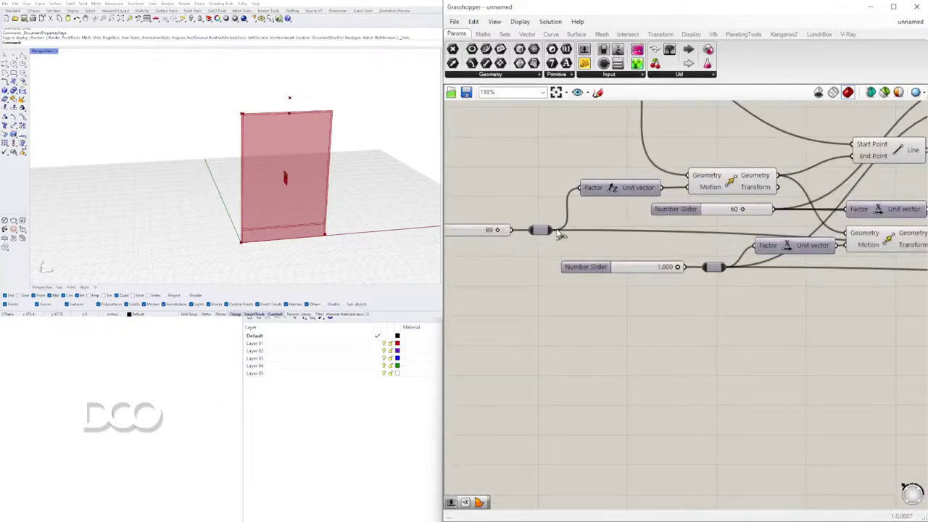
{"action": "scroll", "coordinate": [557, 233], "scroll_direction": "down", "scroll_amount": 10}
{"action": "left_click_drag", "start_coordinate": [556, 232], "coordinate": [763, 222]}
{"action": "scroll", "coordinate": [714, 244], "scroll_direction": "up", "scroll_amount": 8}
{"action": "scroll", "coordinate": [819, 248], "scroll_direction": "up", "scroll_amount": 2}
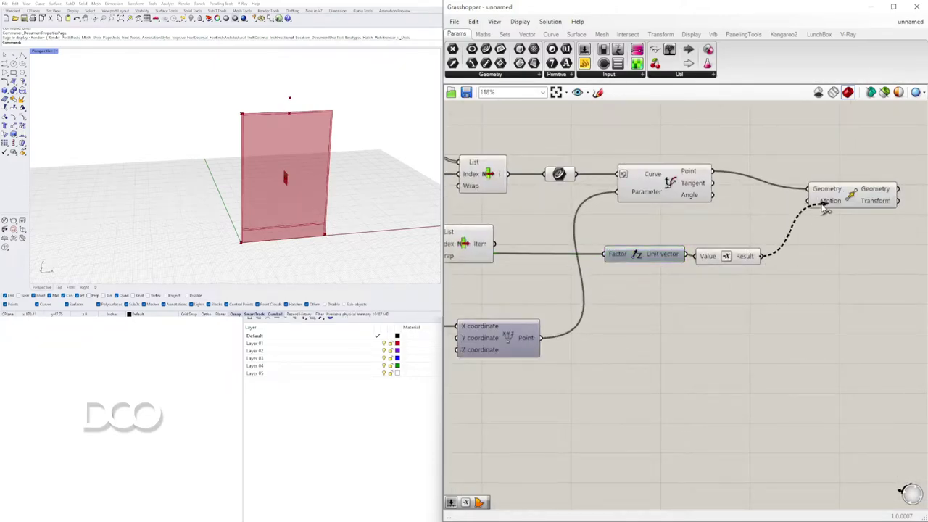
Step: Connect Negative's Result to the Motion input of the Move component that moves the evaluated point
{"action": "left_click_drag", "start_coordinate": [837, 200], "coordinate": [843, 201]}
{"action": "scroll", "coordinate": [691, 256], "scroll_direction": "up", "scroll_amount": 2}
{"action": "left_click", "coordinate": [749, 265]}
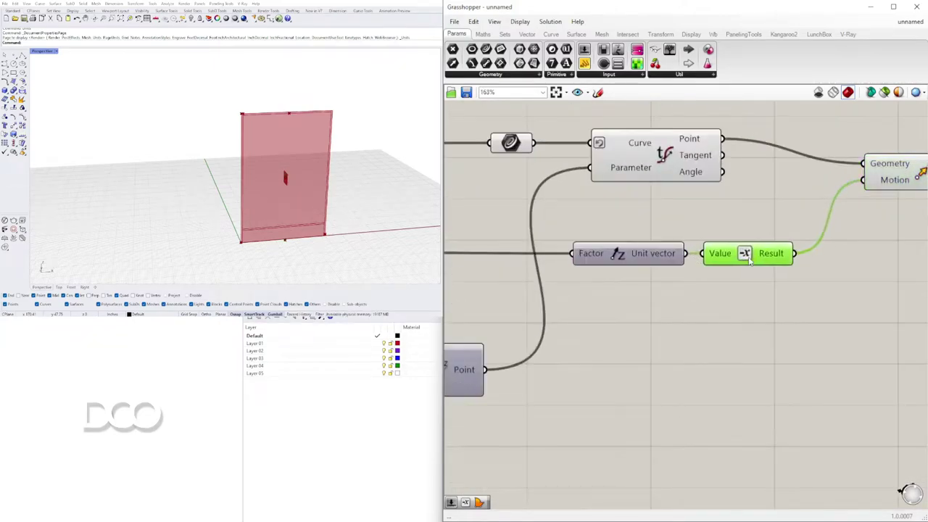
Step: Add a Subtraction component beside a new relay on the height wire, and feed the relay into its A input
{"action": "right_click_drag", "start_coordinate": [660, 263], "coordinate": [779, 265]}
{"action": "scroll", "coordinate": [561, 267], "scroll_direction": "down", "scroll_amount": 2}
{"action": "right_click_drag", "start_coordinate": [562, 267], "coordinate": [650, 268]}
{"action": "left_click_drag", "start_coordinate": [908, 306], "coordinate": [775, 294]}
{"action": "right_click_drag", "start_coordinate": [662, 282], "coordinate": [764, 273]}
{"action": "scroll", "coordinate": [758, 272], "scroll_direction": "down", "scroll_amount": 3}
{"action": "scroll", "coordinate": [576, 251], "scroll_direction": "up", "scroll_amount": 3}
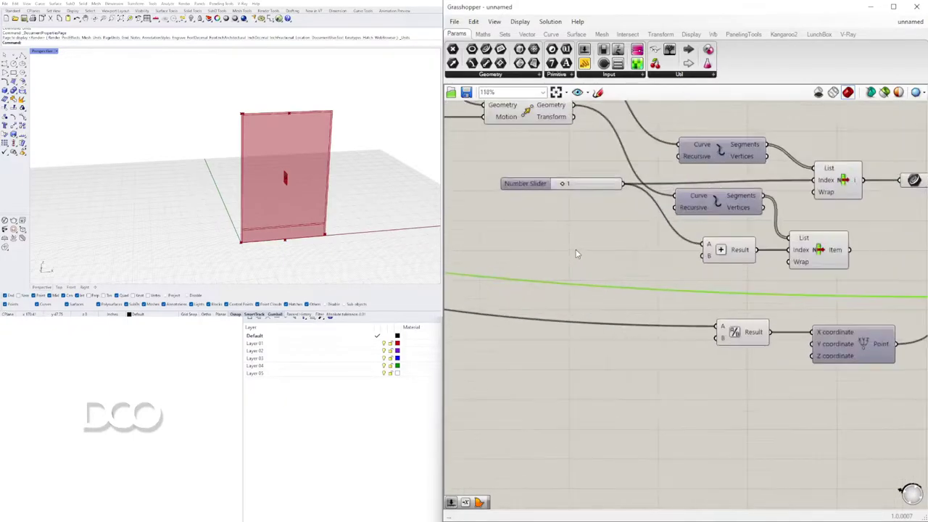
{"action": "double_click", "coordinate": [577, 250]}
{"action": "type", "text": "-"}
{"action": "key", "text": "Return"}
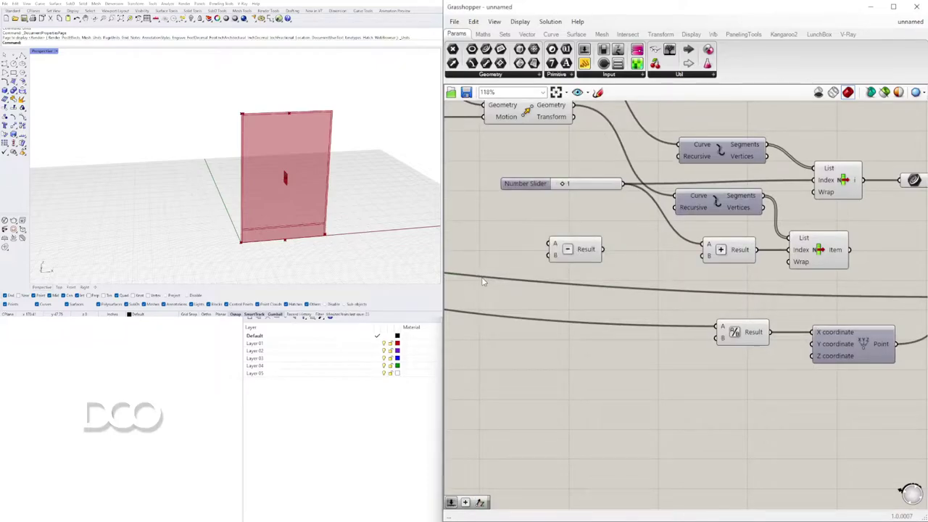
{"action": "double_click", "coordinate": [484, 280]}
{"action": "left_click_drag", "start_coordinate": [565, 248], "coordinate": [566, 281]}
Step: Set the slider controlling the bottom panel's Unit Z vector to 7 and connect it to Subtraction's B input
{"action": "scroll", "coordinate": [569, 294], "scroll_direction": "down", "scroll_amount": 3}
{"action": "right_click_drag", "start_coordinate": [542, 304], "coordinate": [733, 303]}
{"action": "right_click_drag", "start_coordinate": [630, 275], "coordinate": [791, 274]}
{"action": "scroll", "coordinate": [762, 207], "scroll_direction": "up", "scroll_amount": 2}
{"action": "right_click_drag", "start_coordinate": [761, 206], "coordinate": [671, 223]}
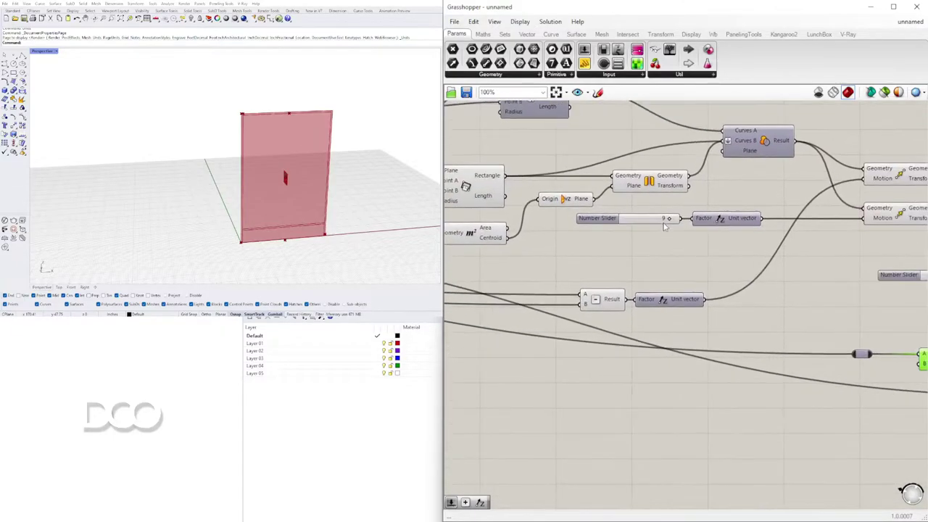
{"action": "scroll", "coordinate": [671, 221], "scroll_direction": "up", "scroll_amount": 4}
{"action": "scroll", "coordinate": [650, 218], "scroll_direction": "down", "scroll_amount": 3}
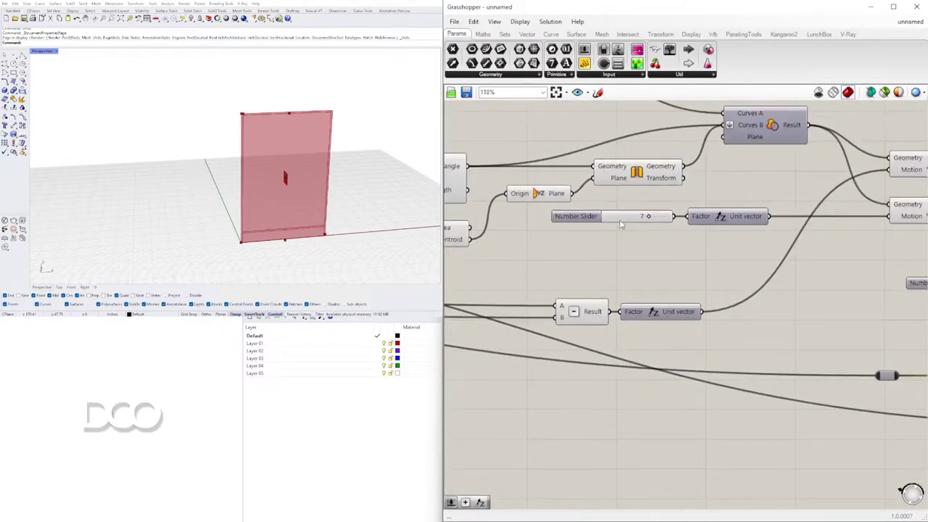
{"action": "left_click_drag", "start_coordinate": [588, 220], "coordinate": [546, 228]}
{"action": "right_click_drag", "start_coordinate": [628, 224], "coordinate": [548, 234]}
{"action": "left_click_drag", "start_coordinate": [552, 235], "coordinate": [799, 333]}
{"action": "scroll", "coordinate": [624, 243], "scroll_direction": "down", "scroll_amount": 4}
{"action": "scroll", "coordinate": [666, 286], "scroll_direction": "up", "scroll_amount": 3}
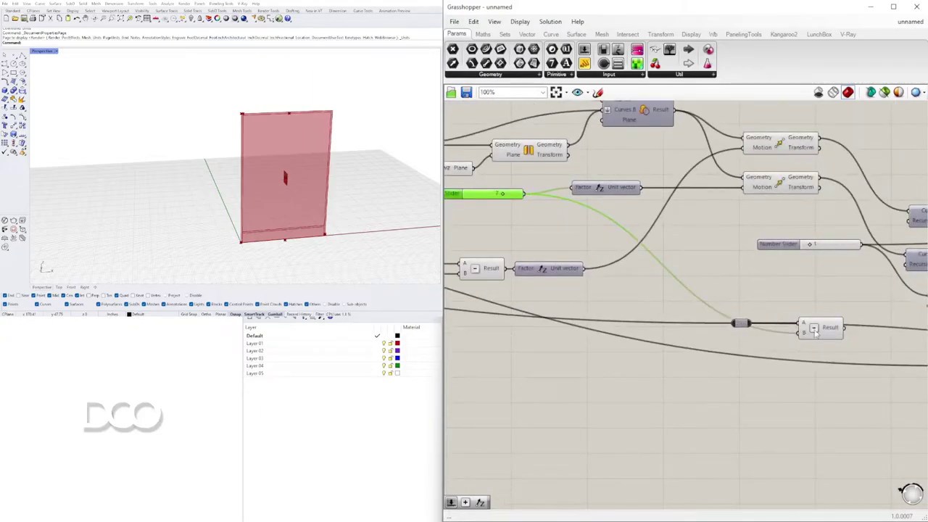
{"action": "scroll", "coordinate": [812, 332], "scroll_direction": "down", "scroll_amount": 4}
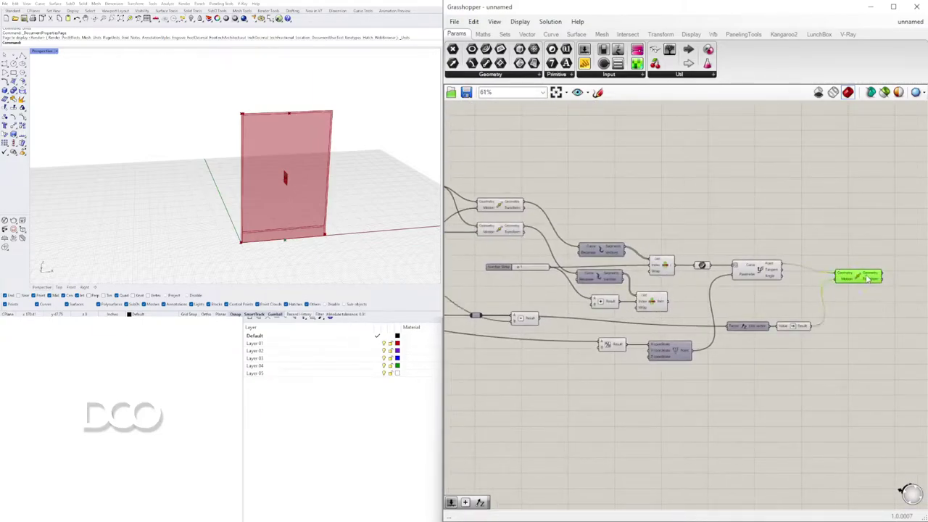
Step: Connect Subtraction's Result to the Unit Z Factor below Evaluate Curve and check the moved point near the base panel
{"action": "scroll", "coordinate": [827, 319], "scroll_direction": "up", "scroll_amount": 4}
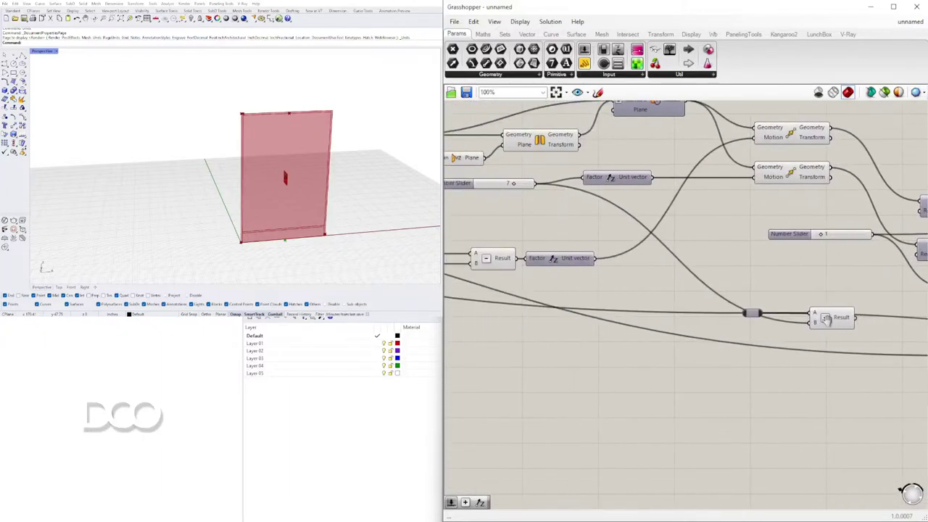
{"action": "scroll", "coordinate": [826, 319], "scroll_direction": "down", "scroll_amount": 1}
{"action": "left_click", "coordinate": [845, 319]}
{"action": "right_click_drag", "start_coordinate": [886, 317], "coordinate": [597, 304]}
{"action": "scroll", "coordinate": [572, 312], "scroll_direction": "up", "scroll_amount": 1}
{"action": "left_click_drag", "start_coordinate": [595, 322], "coordinate": [783, 306]}
{"action": "scroll", "coordinate": [595, 322], "scroll_direction": "down", "scroll_amount": 3}
{"action": "scroll", "coordinate": [655, 334], "scroll_direction": "up", "scroll_amount": 3}
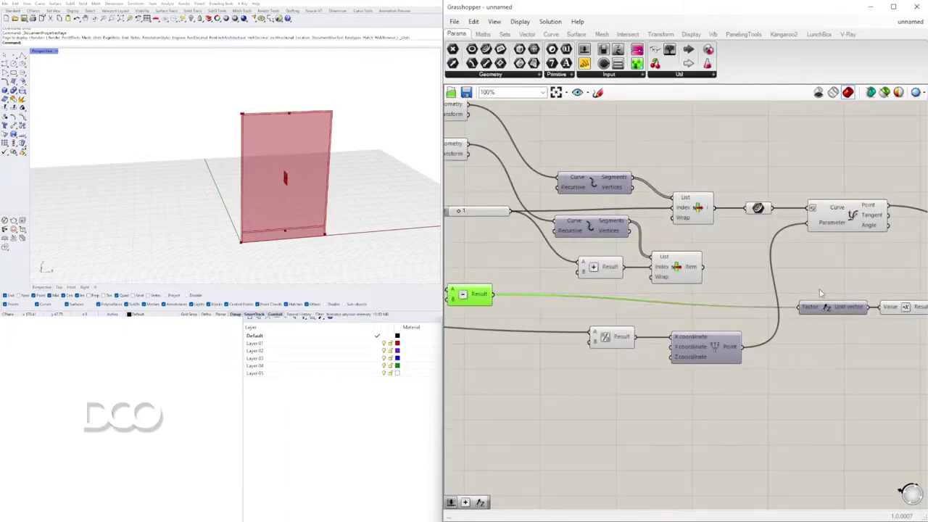
{"action": "right_click_drag", "start_coordinate": [821, 293], "coordinate": [637, 293]}
{"action": "left_click", "coordinate": [804, 234]}
{"action": "scroll", "coordinate": [302, 234], "scroll_direction": "up", "scroll_amount": 10}
{"action": "scroll", "coordinate": [236, 240], "scroll_direction": "down", "scroll_amount": 4}
{"action": "right_click_drag", "start_coordinate": [234, 238], "coordinate": [258, 236]}
Step: Add a second Subtraction component and connect the first Subtraction's Result to its A input
{"action": "scroll", "coordinate": [580, 332], "scroll_direction": "down", "scroll_amount": 4}
{"action": "scroll", "coordinate": [674, 350], "scroll_direction": "up", "scroll_amount": 4}
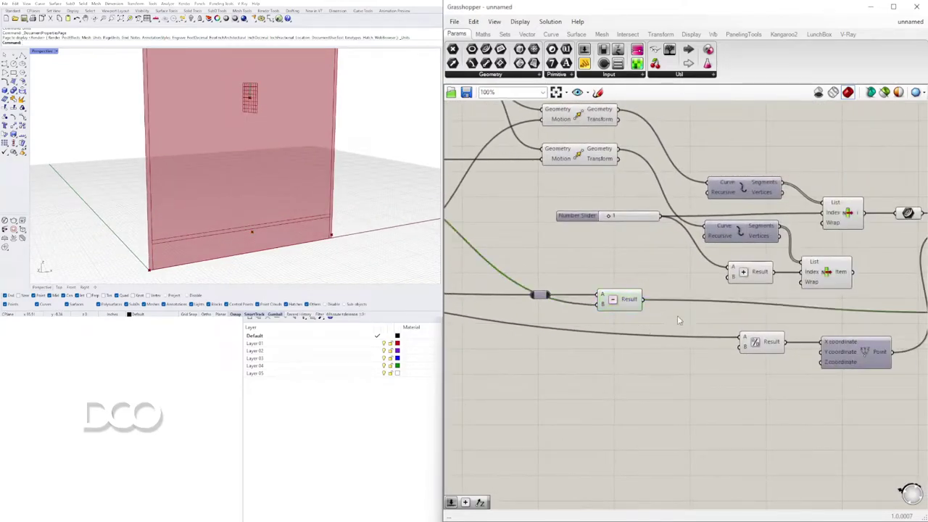
{"action": "double_click", "coordinate": [677, 315]}
{"action": "type", "text": "-"}
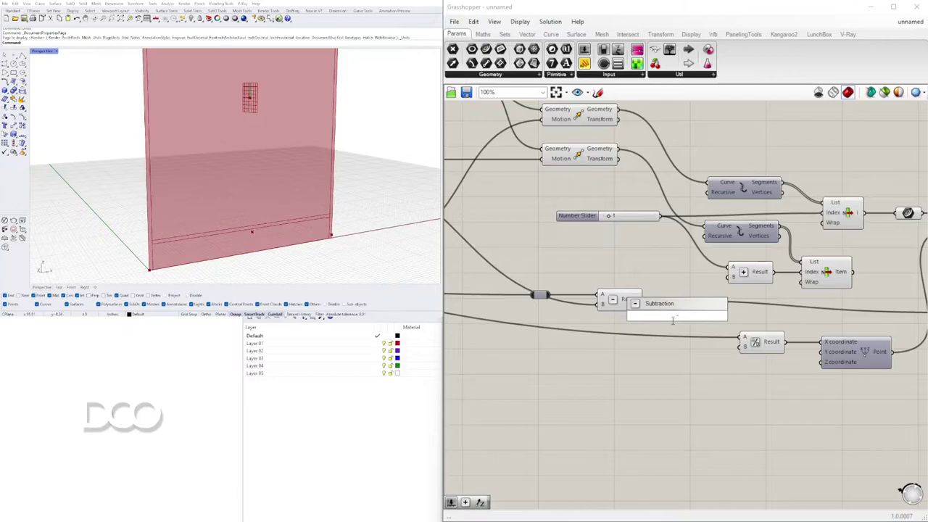
{"action": "key", "text": "Return"}
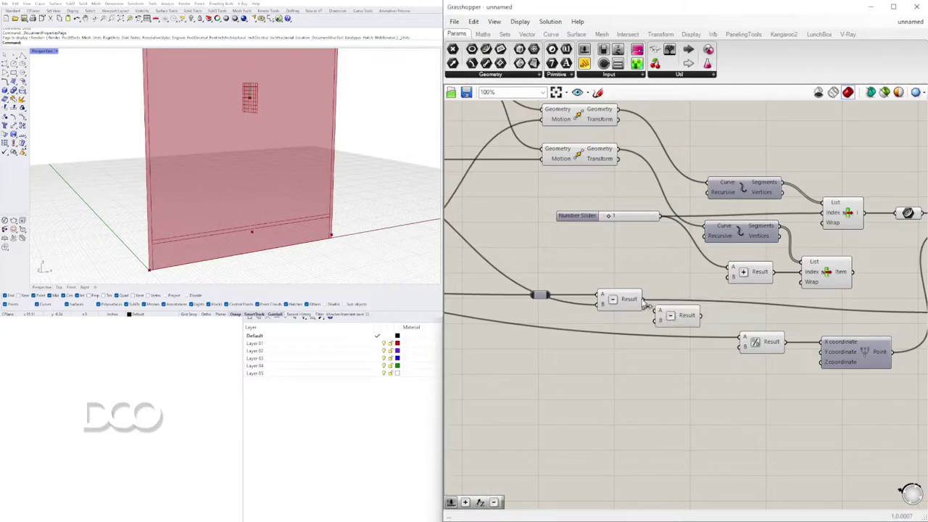
{"action": "scroll", "coordinate": [704, 346], "scroll_direction": "down", "scroll_amount": 3}
Step: Add a Multiplication component below the Subtractions and connect the panel-thickness relay to its A input
{"action": "double_click", "coordinate": [658, 353]}
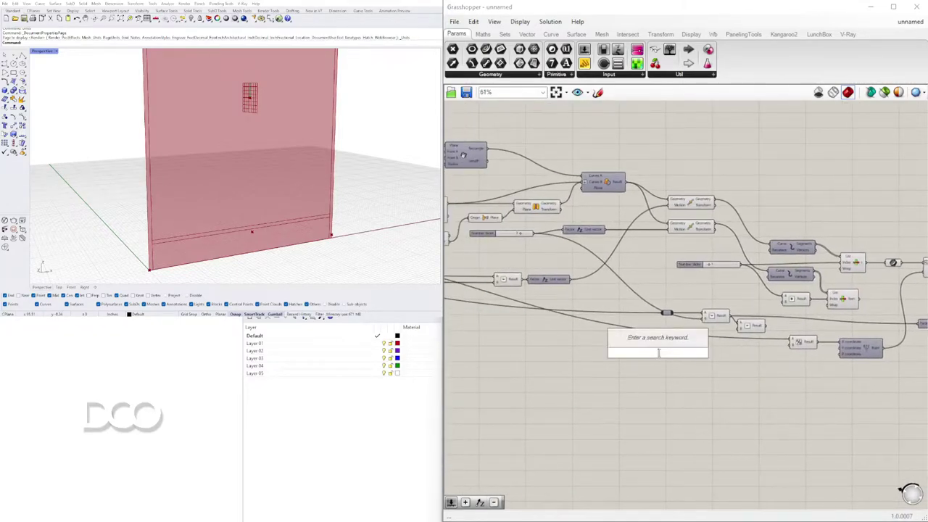
{"action": "type", "text": "*"}
{"action": "key", "text": "Return"}
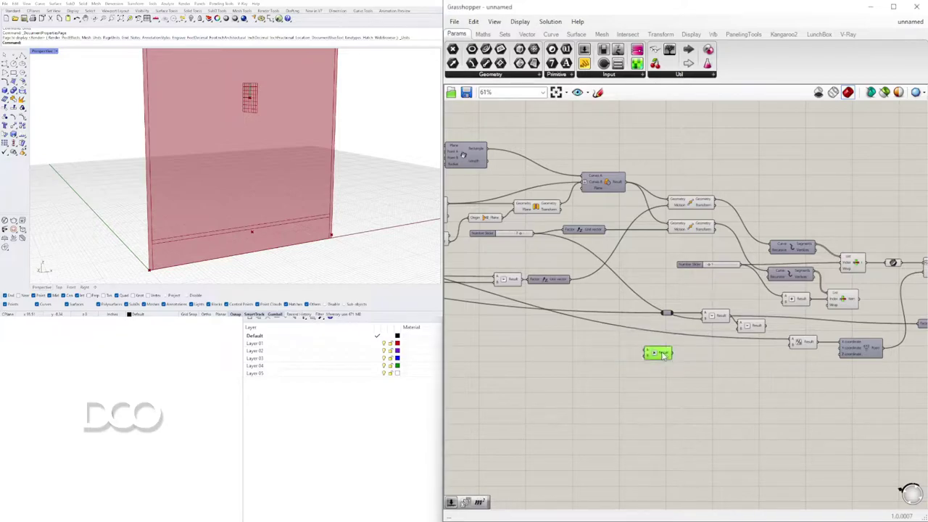
{"action": "right_click_drag", "start_coordinate": [589, 352], "coordinate": [841, 303]}
{"action": "right_click_drag", "start_coordinate": [598, 264], "coordinate": [801, 290]}
{"action": "scroll", "coordinate": [632, 225], "scroll_direction": "up", "scroll_amount": 3}
{"action": "right_click_drag", "start_coordinate": [592, 266], "coordinate": [605, 273]}
{"action": "left_click_drag", "start_coordinate": [623, 269], "coordinate": [762, 319]}
{"action": "scroll", "coordinate": [685, 327], "scroll_direction": "down", "scroll_amount": 4}
{"action": "scroll", "coordinate": [732, 332], "scroll_direction": "up", "scroll_amount": 1}
{"action": "scroll", "coordinate": [819, 331], "scroll_direction": "up", "scroll_amount": 1}
{"action": "scroll", "coordinate": [790, 326], "scroll_direction": "up", "scroll_amount": 2}
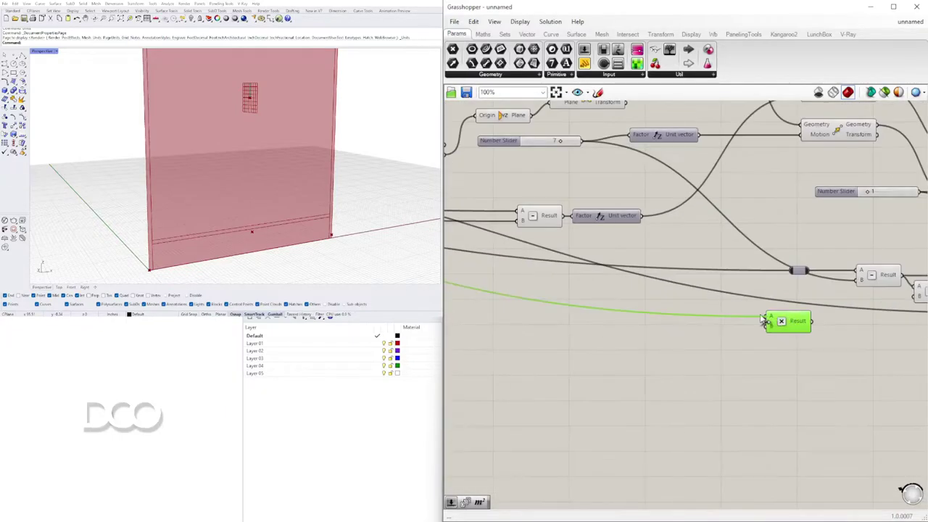
Step: Connect Multiplication's Result to the second Subtraction's B, and that Subtraction's Result to the Unit Z Factor
{"action": "right_click_drag", "start_coordinate": [824, 322], "coordinate": [595, 330]}
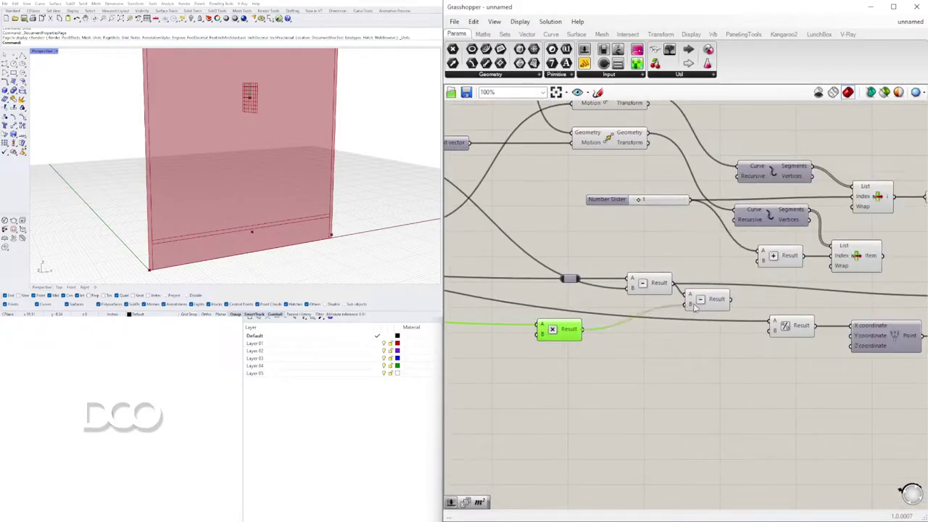
{"action": "right_click_drag", "start_coordinate": [696, 310], "coordinate": [585, 311]}
{"action": "left_click_drag", "start_coordinate": [850, 308], "coordinate": [841, 303]}
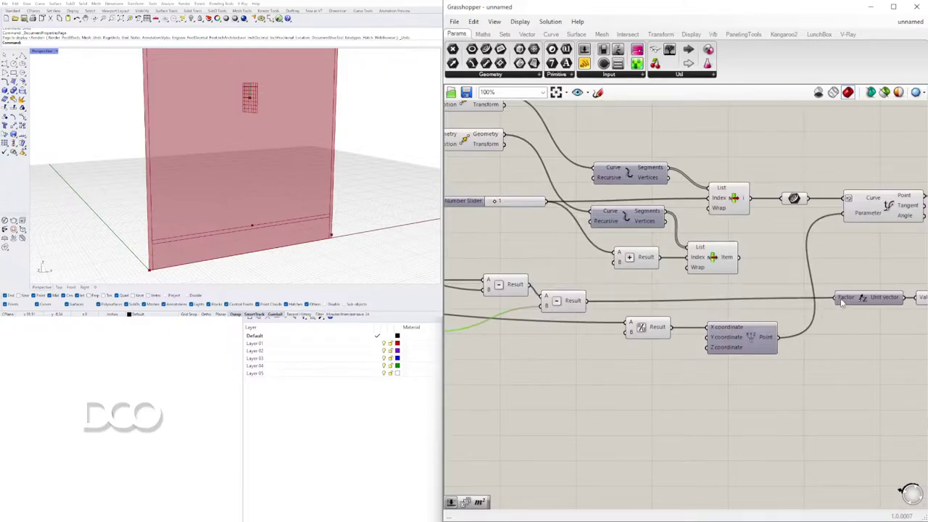
{"action": "scroll", "coordinate": [251, 225], "scroll_direction": "up", "scroll_amount": 7}
{"action": "scroll", "coordinate": [249, 225], "scroll_direction": "down", "scroll_amount": 14}
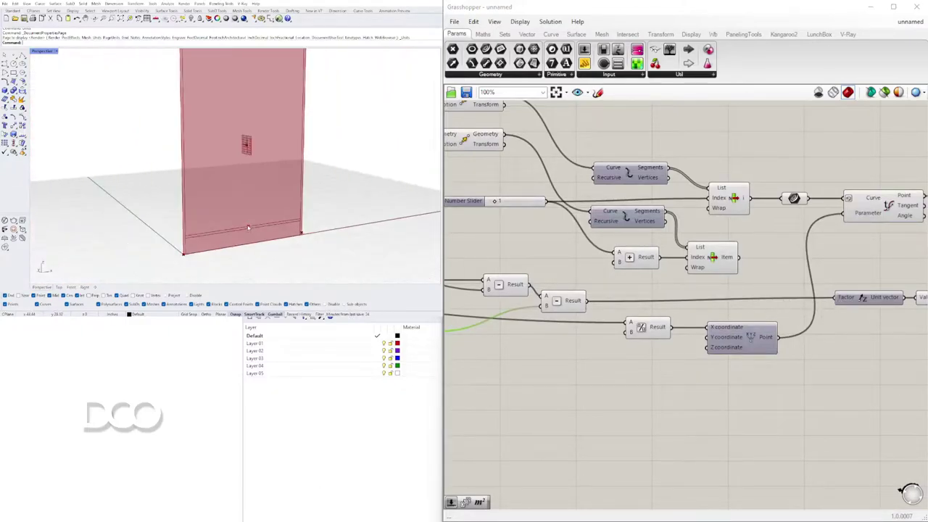
{"action": "scroll", "coordinate": [683, 295], "scroll_direction": "down", "scroll_amount": 6}
Step: Move Division farther from Construct Point, and shift both components lower beneath the Subtraction components
{"action": "right_click_drag", "start_coordinate": [747, 312], "coordinate": [685, 333]}
{"action": "left_click", "coordinate": [613, 338]}
{"action": "scroll", "coordinate": [580, 337], "scroll_direction": "up", "scroll_amount": 5}
{"action": "right_click_drag", "start_coordinate": [578, 336], "coordinate": [718, 329]}
{"action": "right_click_drag", "start_coordinate": [812, 348], "coordinate": [783, 340]}
{"action": "scroll", "coordinate": [781, 335], "scroll_direction": "up", "scroll_amount": 5}
{"action": "mouse_move", "coordinate": [751, 306]}
{"action": "left_mouse_down"}
{"action": "mouse_move", "coordinate": [723, 304]}
{"action": "mouse_move", "coordinate": [751, 305]}
{"action": "left_mouse_up"}
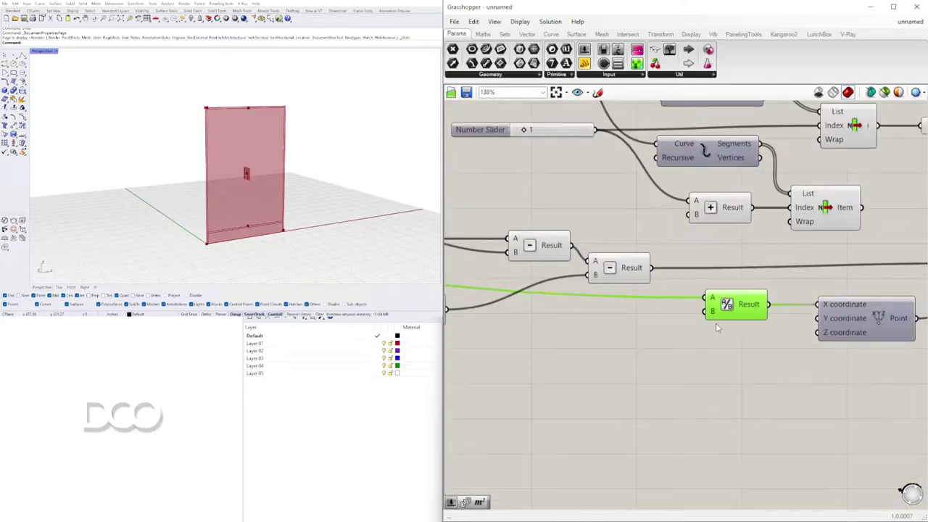
{"action": "right_click_drag", "start_coordinate": [747, 325], "coordinate": [763, 324]}
{"action": "left_click_drag", "start_coordinate": [764, 310], "coordinate": [677, 310]}
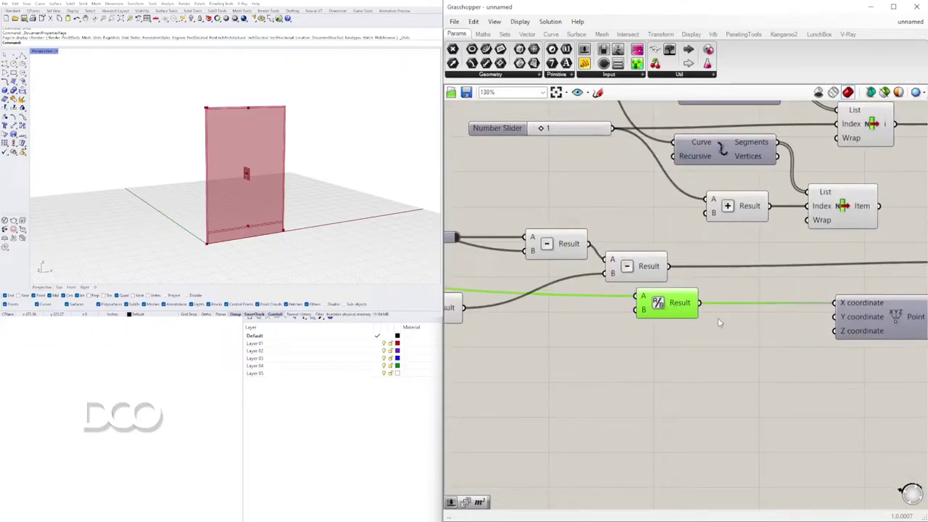
{"action": "right_click_drag", "start_coordinate": [794, 335], "coordinate": [675, 310]}
{"action": "left_click_drag", "start_coordinate": [805, 366], "coordinate": [536, 287]}
{"action": "left_click_drag", "start_coordinate": [531, 283], "coordinate": [538, 323]}
{"action": "left_click", "coordinate": [633, 368]}
Step: Add a Number parameter between Division and Construct Point and connect Division's Result to it
{"action": "right_click_drag", "start_coordinate": [632, 369], "coordinate": [690, 363]}
{"action": "double_click", "coordinate": [673, 296]}
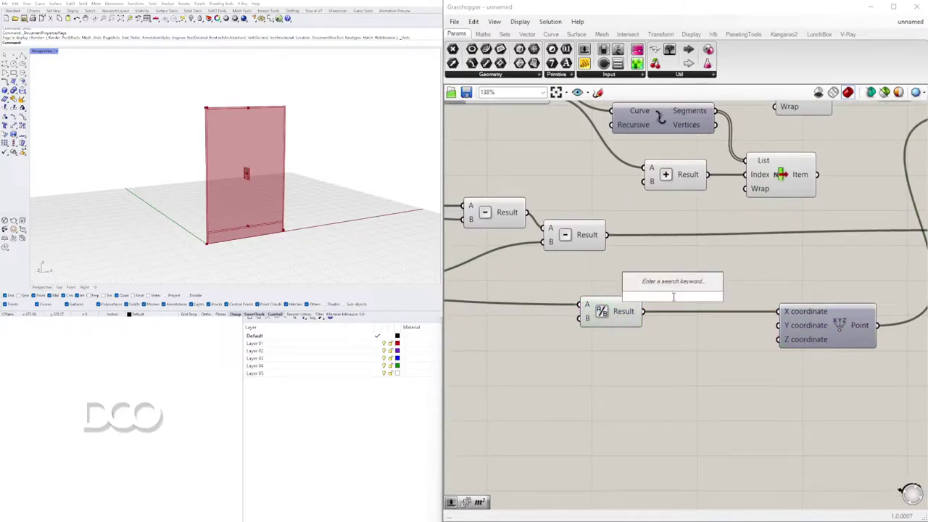
{"action": "type", "text": "num"}
{"action": "left_click", "coordinate": [662, 285]}
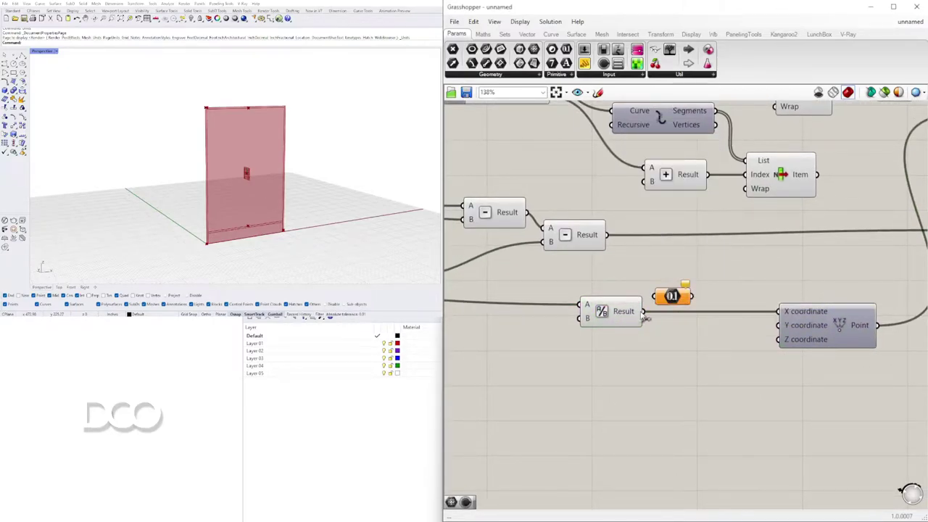
{"action": "left_click_drag", "start_coordinate": [673, 296], "coordinate": [710, 290]}
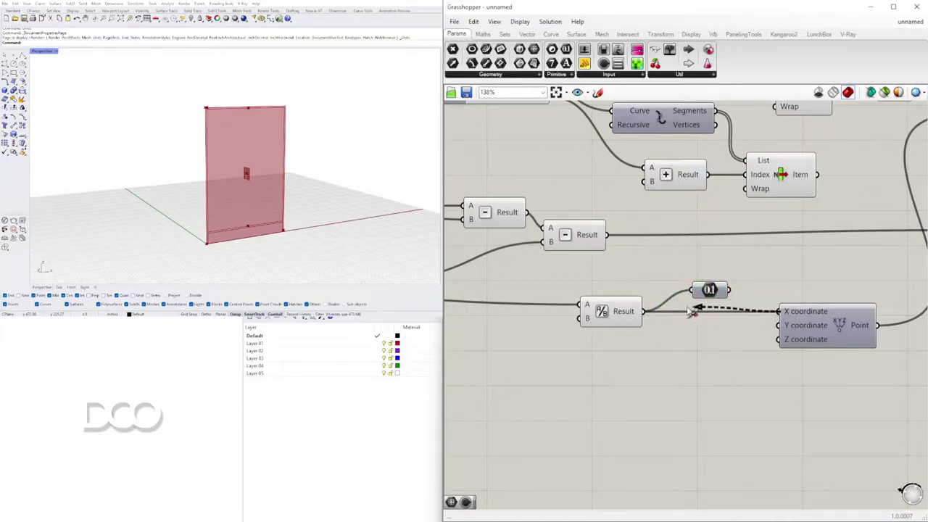
Step: Add a number slider of 24, connect it to Construct Point's X coordinate in place of Division, and adjust it to 28
{"action": "double_click", "coordinate": [640, 366]}
{"action": "type", "text": "24"}
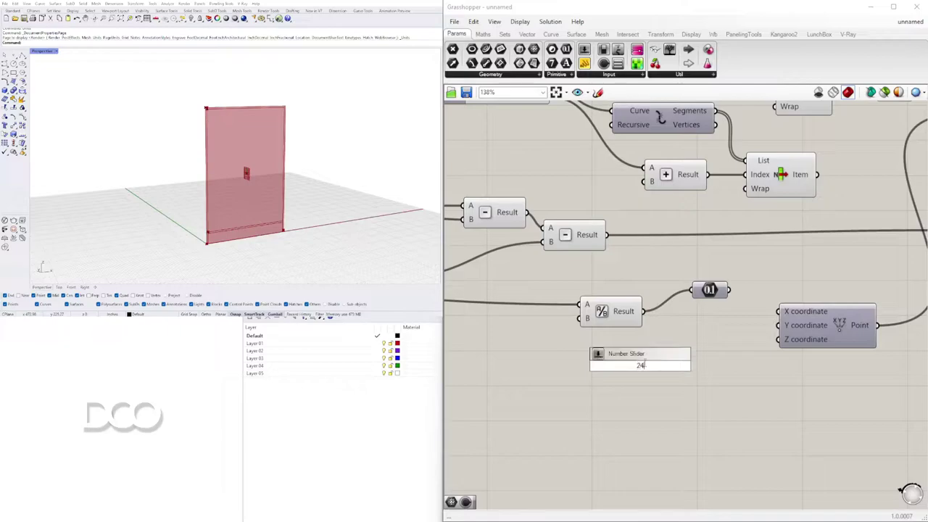
{"action": "key", "text": "Return"}
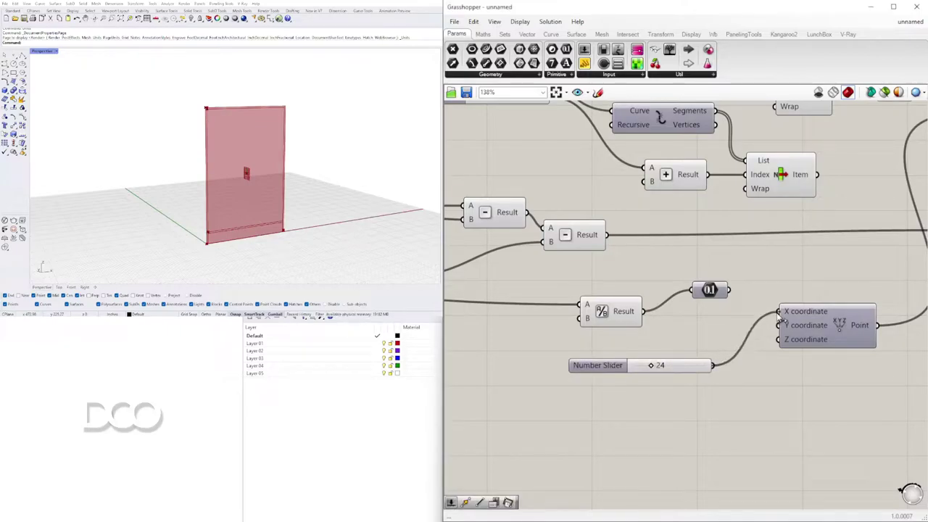
{"action": "scroll", "coordinate": [681, 355], "scroll_direction": "up", "scroll_amount": 2}
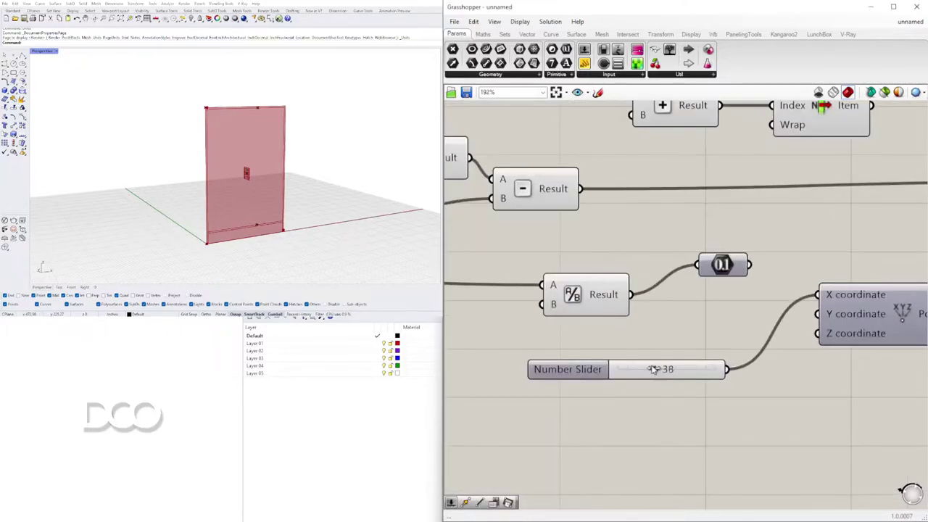
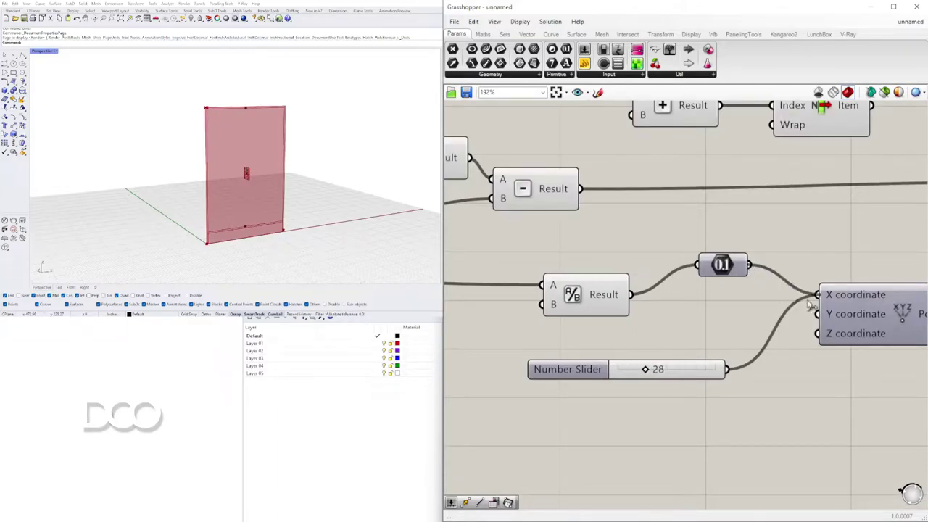
Step: Align the Number parameter and Construct Point with Division, and feed Number into the X coordinate instead of the slider
{"action": "left_click_drag", "start_coordinate": [727, 269], "coordinate": [689, 299]}
{"action": "left_click_drag", "start_coordinate": [867, 319], "coordinate": [859, 342]}
{"action": "left_click", "coordinate": [771, 293]}
{"action": "scroll", "coordinate": [761, 293], "scroll_direction": "down", "scroll_amount": 3}
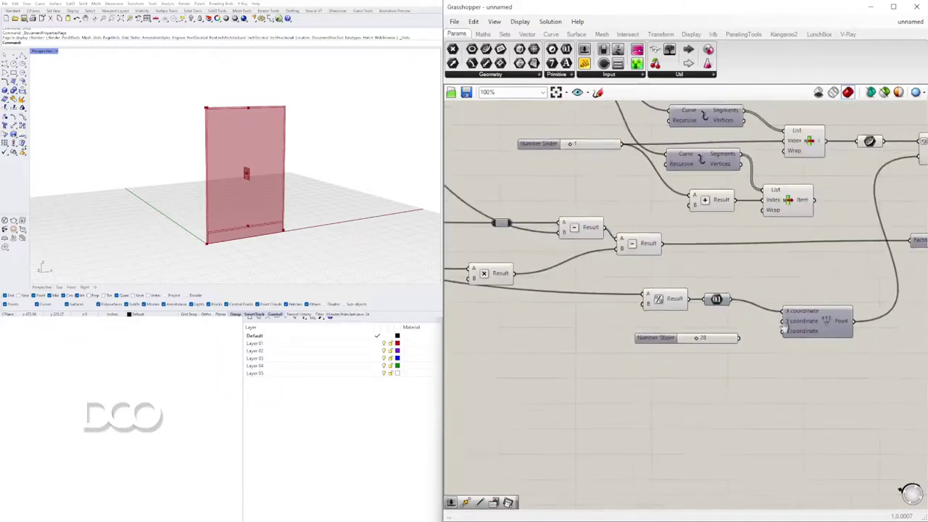
Step: Reconnect the 28 slider to Construct Point's X coordinate in place of the Number parameter
{"action": "right_click_drag", "start_coordinate": [796, 326], "coordinate": [691, 367]}
{"action": "scroll", "coordinate": [688, 370], "scroll_direction": "up", "scroll_amount": 3}
{"action": "left_click_drag", "start_coordinate": [670, 332], "coordinate": [672, 331]}
{"action": "scroll", "coordinate": [716, 292], "scroll_direction": "down", "scroll_amount": 2}
{"action": "scroll", "coordinate": [836, 283], "scroll_direction": "down", "scroll_amount": 3}
Step: Reposition Unit Z and Negative together beneath Evaluate Curve and tidy the neighbouring components
{"action": "right_click_drag", "start_coordinate": [874, 228], "coordinate": [688, 275]}
{"action": "scroll", "coordinate": [688, 271], "scroll_direction": "up", "scroll_amount": 1}
{"action": "right_click_drag", "start_coordinate": [773, 332], "coordinate": [839, 330]}
{"action": "left_click_drag", "start_coordinate": [816, 339], "coordinate": [669, 286]}
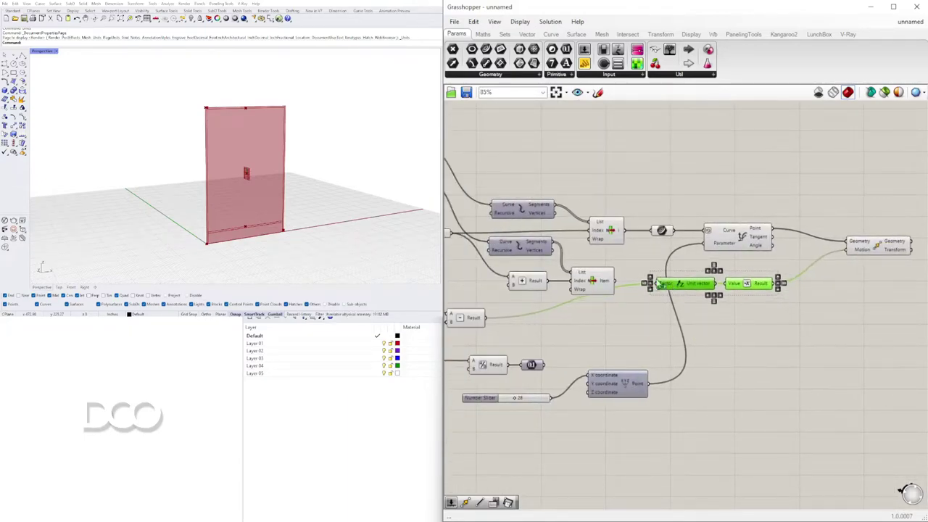
{"action": "left_click", "coordinate": [625, 262]}
{"action": "right_click_drag", "start_coordinate": [593, 264], "coordinate": [641, 281]}
{"action": "scroll", "coordinate": [640, 281], "scroll_direction": "up", "scroll_amount": 3}
{"action": "left_click_drag", "start_coordinate": [632, 304], "coordinate": [649, 281]}
{"action": "left_click", "coordinate": [548, 259]}
{"action": "left_click_drag", "start_coordinate": [542, 300], "coordinate": [549, 286]}
{"action": "left_click", "coordinate": [589, 314]}
{"action": "scroll", "coordinate": [699, 299], "scroll_direction": "down", "scroll_amount": 4}
{"action": "scroll", "coordinate": [730, 308], "scroll_direction": "up", "scroll_amount": 2}
Step: Bring Move closer to Evaluate Curve, and shift Evaluate Curve, Unit Z, Negative and Move together away from the Curve parameter
{"action": "right_click_drag", "start_coordinate": [834, 322], "coordinate": [669, 310]}
{"action": "left_click_drag", "start_coordinate": [776, 243], "coordinate": [729, 254]}
{"action": "left_click", "coordinate": [728, 306]}
{"action": "left_click_drag", "start_coordinate": [835, 345], "coordinate": [559, 204]}
{"action": "left_click_drag", "start_coordinate": [630, 217], "coordinate": [736, 217]}
{"action": "scroll", "coordinate": [723, 221], "scroll_direction": "down", "scroll_amount": 2}
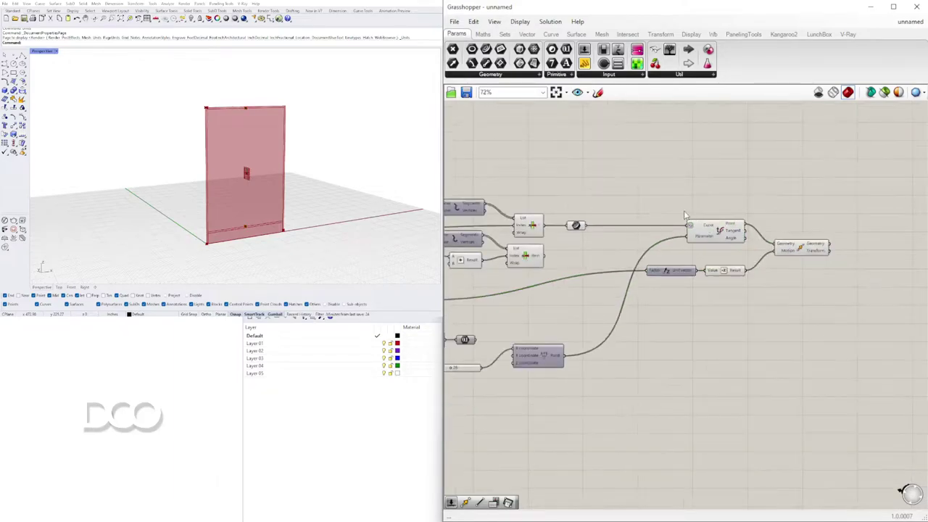
{"action": "scroll", "coordinate": [641, 213], "scroll_direction": "up", "scroll_amount": 3}
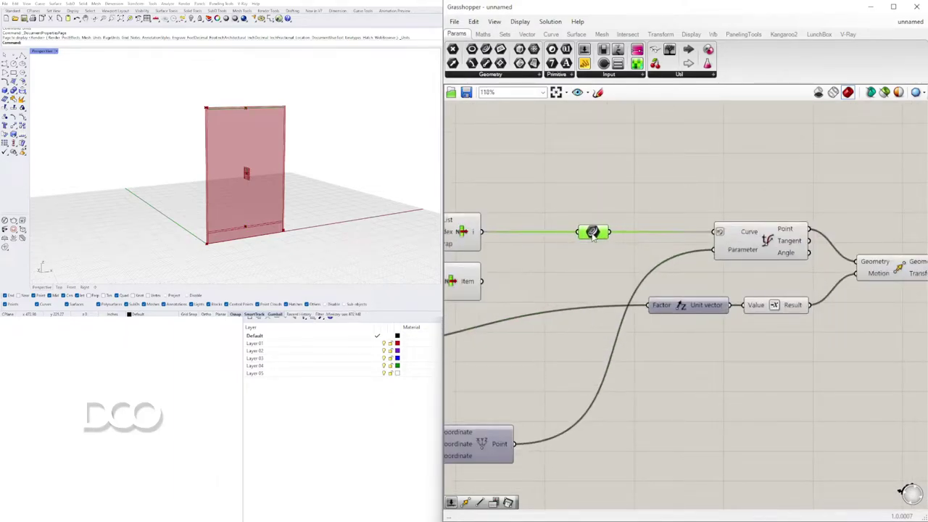
{"action": "right_click_drag", "start_coordinate": [845, 206], "coordinate": [675, 174]}
{"action": "left_click", "coordinate": [711, 231]}
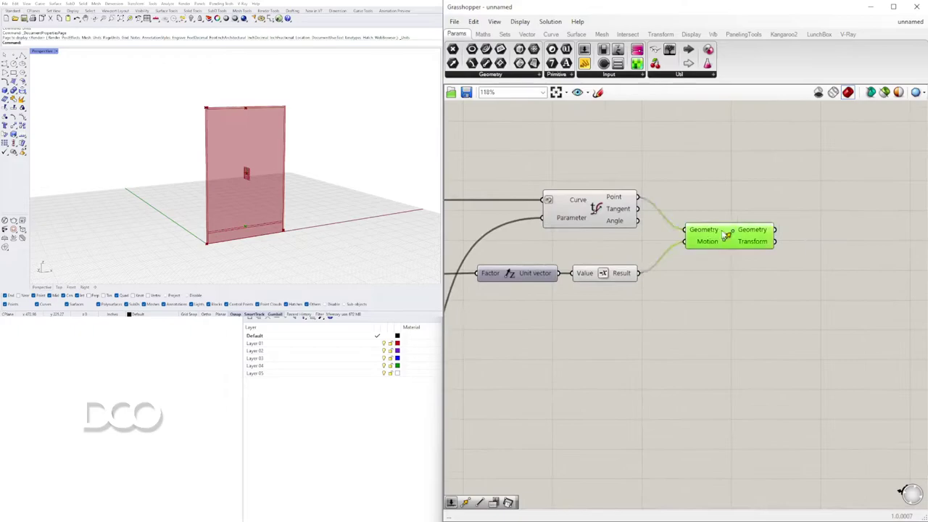
Step: Add a Line component from Evaluate Curve's Point to Move's Geometry output, place it beyond Move, and inspect the division line in Perspective
{"action": "right_click_drag", "start_coordinate": [672, 211], "coordinate": [624, 232]}
{"action": "scroll", "coordinate": [575, 218], "scroll_direction": "up", "scroll_amount": 2}
{"action": "left_click", "coordinate": [533, 227], "text": "shift"}
{"action": "double_click", "coordinate": [704, 211]}
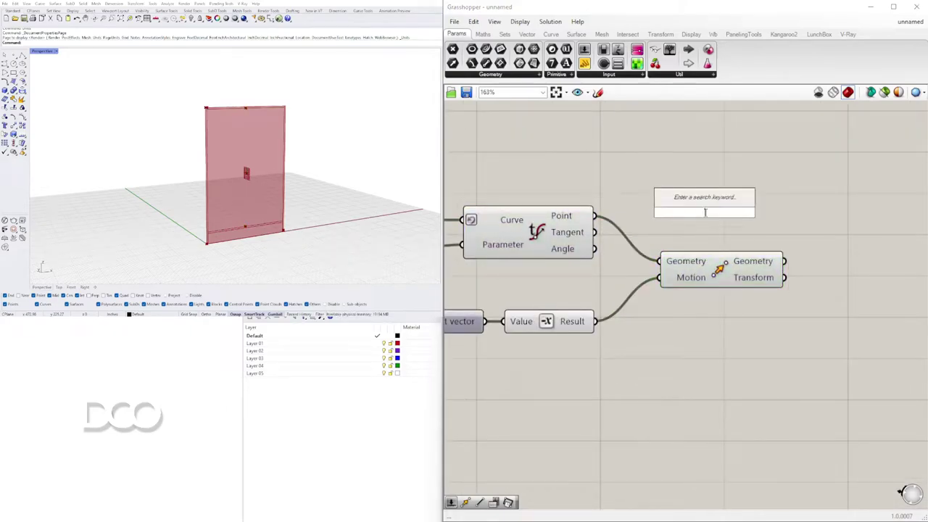
{"action": "type", "text": "li"}
{"action": "left_click", "coordinate": [677, 174]}
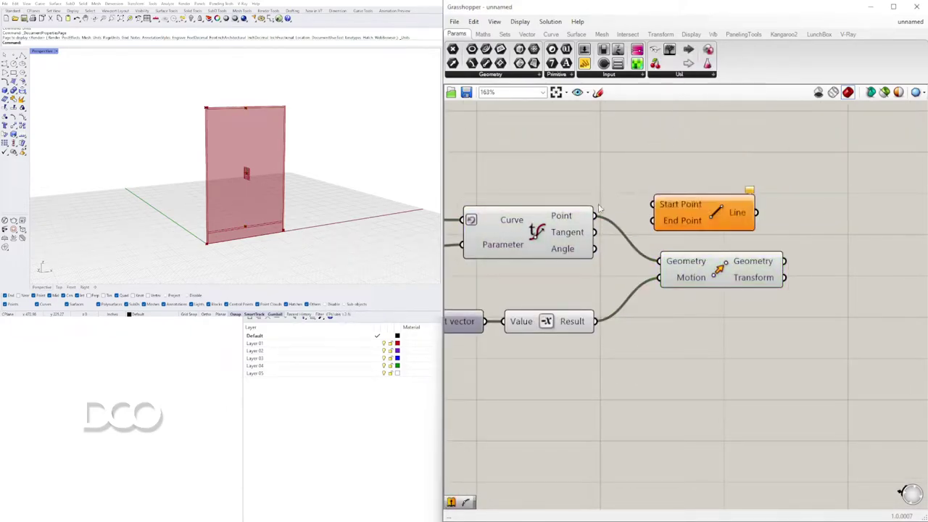
{"action": "left_click_drag", "start_coordinate": [671, 205], "coordinate": [854, 228]}
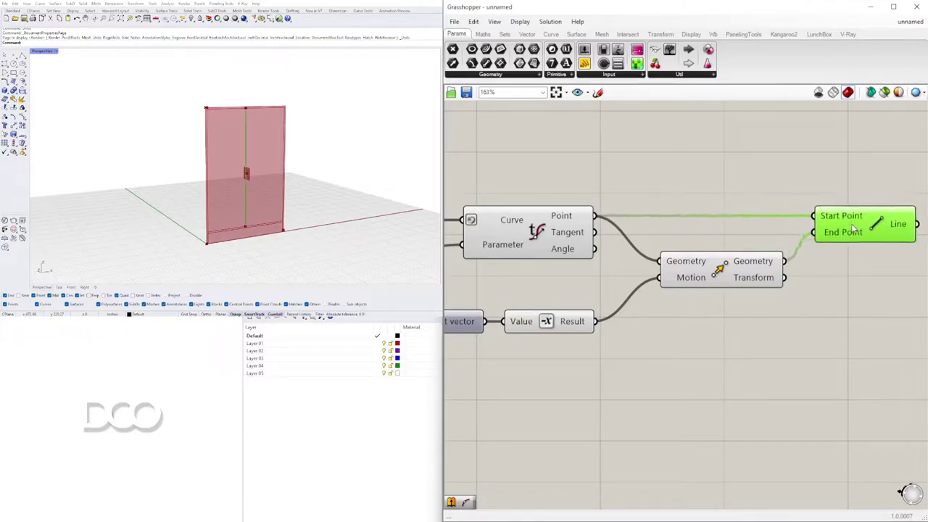
{"action": "right_click_drag", "start_coordinate": [304, 126], "coordinate": [257, 134]}
{"action": "scroll", "coordinate": [254, 136], "scroll_direction": "up", "scroll_amount": 5}
{"action": "scroll", "coordinate": [266, 129], "scroll_direction": "down", "scroll_amount": 5}
{"action": "scroll", "coordinate": [256, 134], "scroll_direction": "up", "scroll_amount": 4}
{"action": "scroll", "coordinate": [256, 133], "scroll_direction": "down", "scroll_amount": 2}
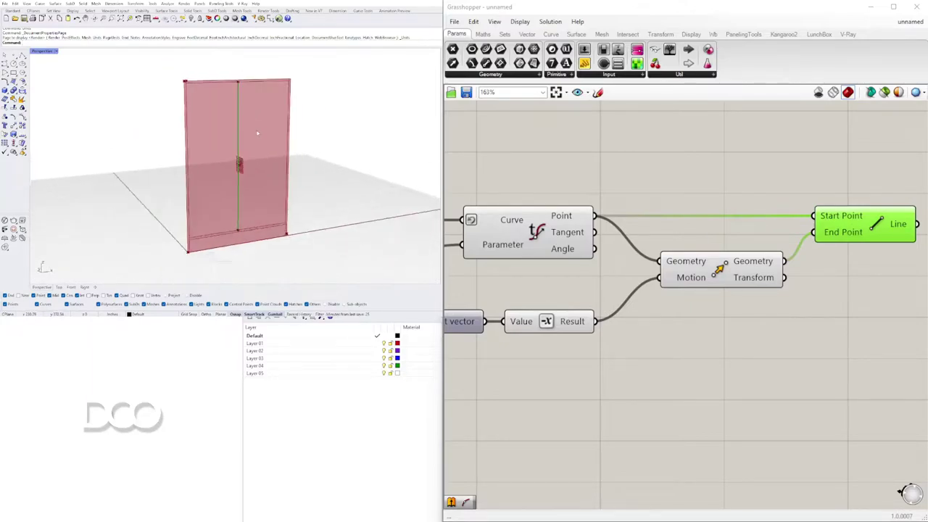
{"action": "key", "text": "Escape"}
Step: Add an Offset Curve component, feed the Line output into its Curve input, and place it with space before it
{"action": "right_click_drag", "start_coordinate": [798, 192], "coordinate": [691, 179]}
{"action": "scroll", "coordinate": [850, 212], "scroll_direction": "up", "scroll_amount": 3}
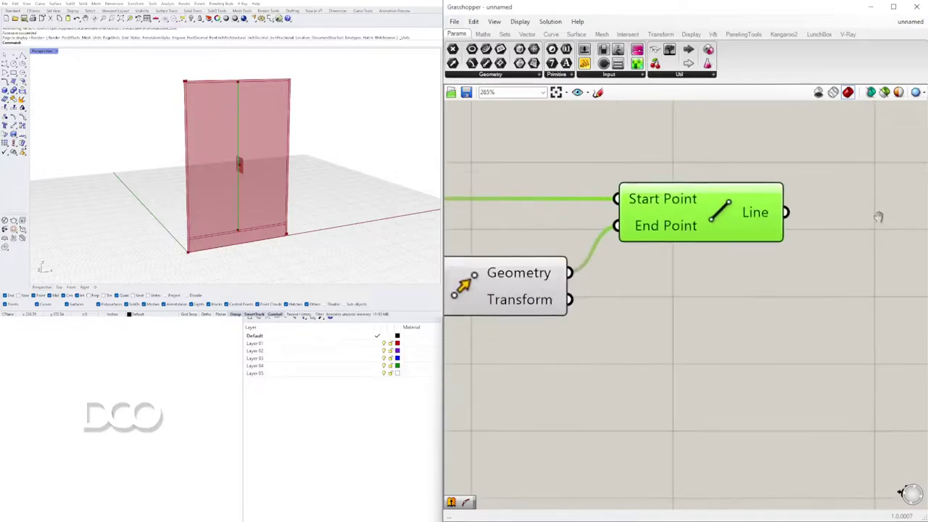
{"action": "right_click_drag", "start_coordinate": [880, 216], "coordinate": [842, 233]}
{"action": "double_click", "coordinate": [843, 233]}
{"action": "type", "text": "of"}
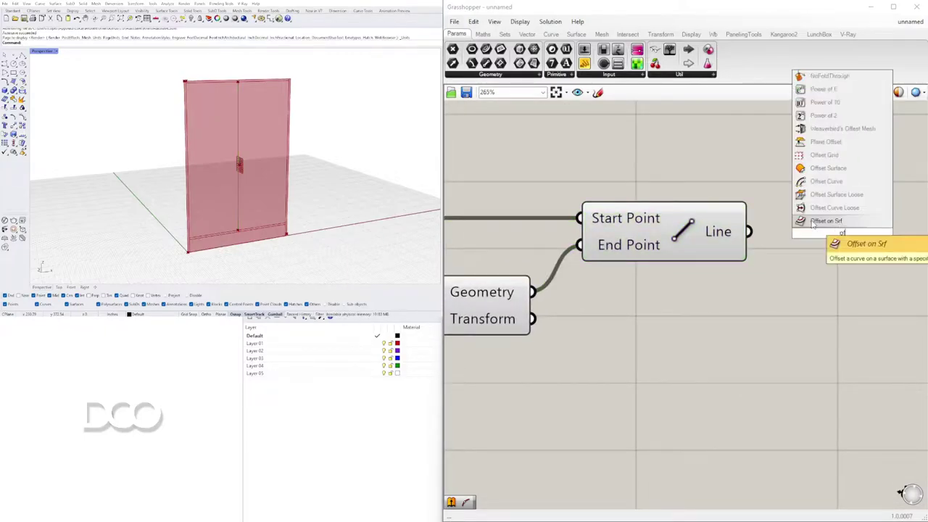
{"action": "left_click", "coordinate": [820, 182]}
{"action": "left_click_drag", "start_coordinate": [750, 234], "coordinate": [759, 194]}
{"action": "left_click_drag", "start_coordinate": [829, 213], "coordinate": [920, 282]}
{"action": "scroll", "coordinate": [838, 310], "scroll_direction": "down", "scroll_amount": 2}
{"action": "scroll", "coordinate": [823, 313], "scroll_direction": "up", "scroll_amount": 2}
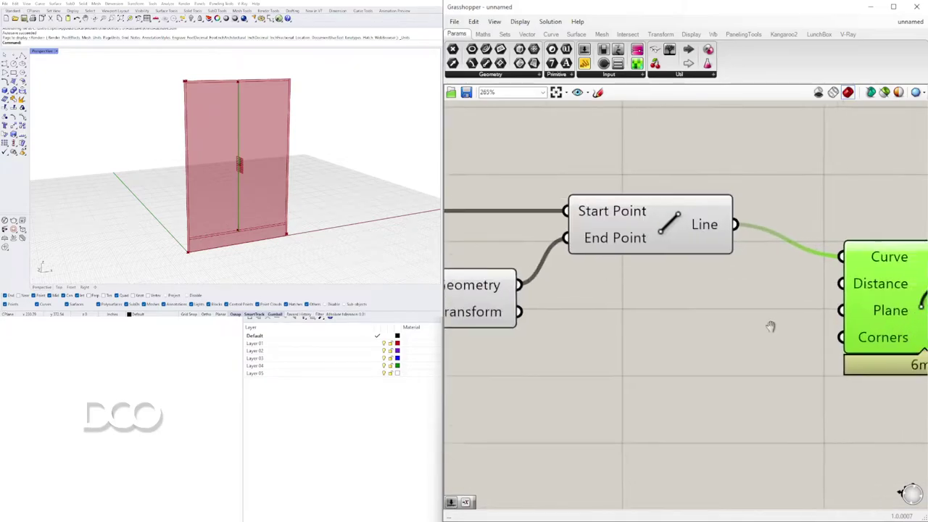
{"action": "right_click_drag", "start_coordinate": [791, 327], "coordinate": [613, 331]}
{"action": "left_click_drag", "start_coordinate": [694, 328], "coordinate": [837, 321]}
Step: Add a Division component with a divisor of 2 in the space before Offset Curve
{"action": "left_click", "coordinate": [614, 356]}
{"action": "double_click", "coordinate": [616, 356]}
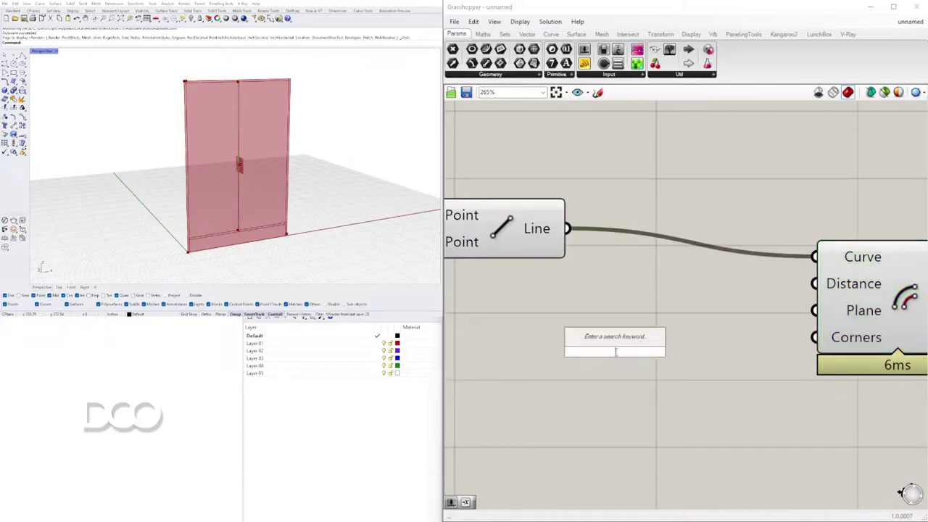
{"action": "type", "text": "/2"}
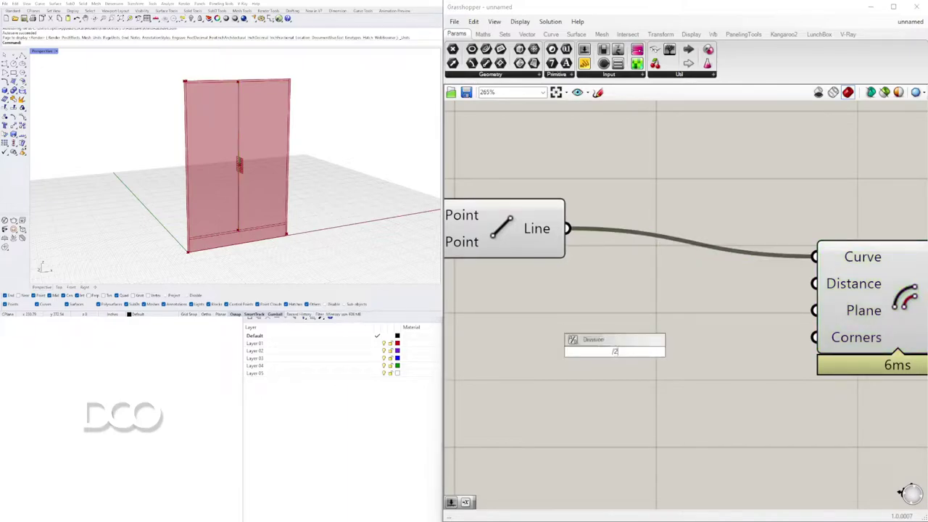
{"action": "key", "text": "Return"}
Step: Feed the panel thickness relay into Division's A input and its Result into Offset Curve's Distance
{"action": "scroll", "coordinate": [628, 368], "scroll_direction": "down", "scroll_amount": 8}
{"action": "scroll", "coordinate": [789, 296], "scroll_direction": "up", "scroll_amount": 3}
{"action": "right_click_drag", "start_coordinate": [536, 285], "coordinate": [543, 334]}
{"action": "scroll", "coordinate": [779, 345], "scroll_direction": "down", "scroll_amount": 2}
{"action": "right_click_drag", "start_coordinate": [726, 338], "coordinate": [789, 343]}
{"action": "scroll", "coordinate": [776, 346], "scroll_direction": "down", "scroll_amount": 2}
{"action": "scroll", "coordinate": [743, 369], "scroll_direction": "up", "scroll_amount": 5}
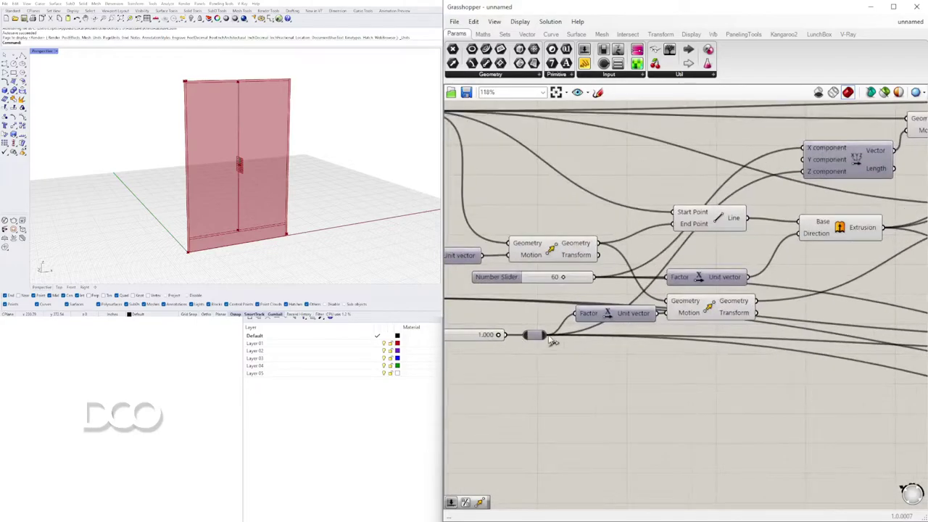
{"action": "scroll", "coordinate": [596, 374], "scroll_direction": "down", "scroll_amount": 10}
{"action": "left_click_drag", "start_coordinate": [585, 368], "coordinate": [863, 296]}
{"action": "scroll", "coordinate": [863, 384], "scroll_direction": "up", "scroll_amount": 10}
{"action": "right_click_drag", "start_coordinate": [920, 309], "coordinate": [704, 324]}
{"action": "scroll", "coordinate": [704, 324], "scroll_direction": "up", "scroll_amount": 3}
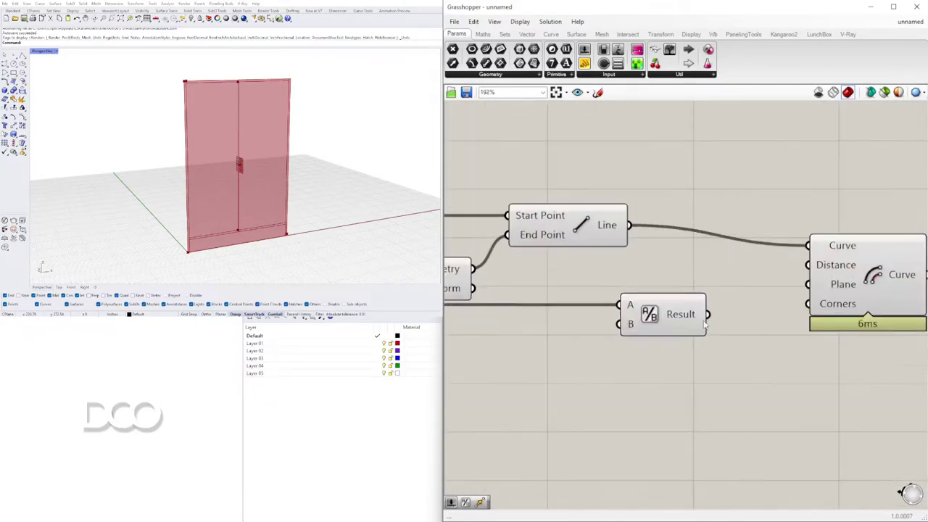
{"action": "left_click_drag", "start_coordinate": [828, 265], "coordinate": [827, 265]}
{"action": "left_click", "coordinate": [831, 262]}
Step: Add a Negative component fed by Division's Result and connect its output as a second Distance value of Offset Curve
{"action": "scroll", "coordinate": [744, 279], "scroll_direction": "up", "scroll_amount": 5}
{"action": "right_click_drag", "start_coordinate": [564, 330], "coordinate": [628, 285]}
{"action": "scroll", "coordinate": [629, 285], "scroll_direction": "down", "scroll_amount": 5}
{"action": "left_click", "coordinate": [628, 286]}
{"action": "double_click", "coordinate": [724, 334]}
{"action": "type", "text": "neg"}
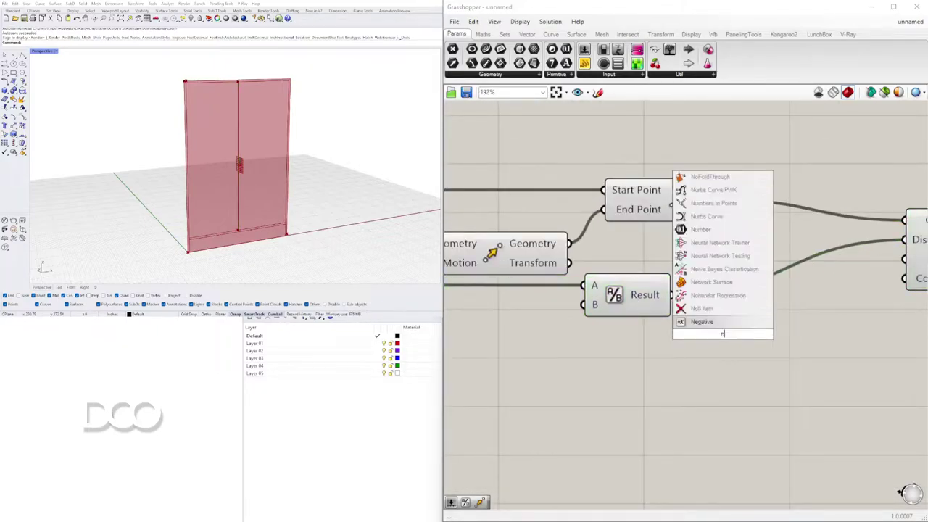
{"action": "left_click", "coordinate": [719, 326]}
{"action": "left_click_drag", "start_coordinate": [674, 295], "coordinate": [680, 332]}
{"action": "left_click_drag", "start_coordinate": [715, 337], "coordinate": [783, 299]}
{"action": "right_click_drag", "start_coordinate": [782, 318], "coordinate": [715, 333]}
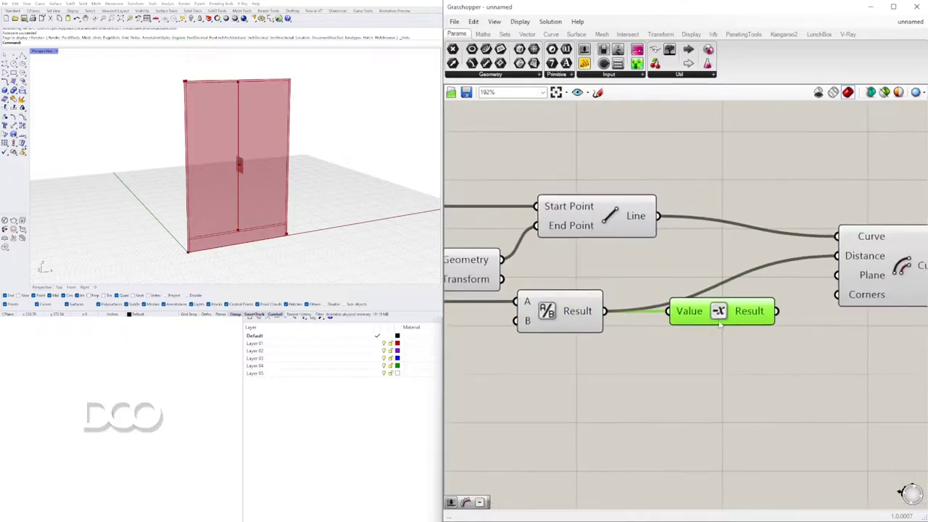
{"action": "left_click_drag", "start_coordinate": [739, 313], "coordinate": [715, 338]}
{"action": "left_click", "coordinate": [882, 264]}
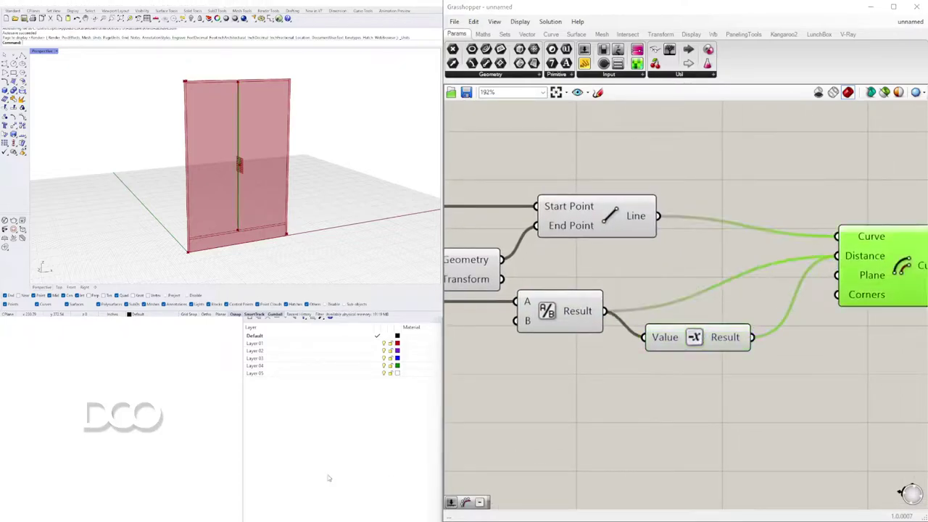
Step: Turn off the preview of the Line, Division and Negative components, and lower Negative slightly
{"action": "scroll", "coordinate": [237, 223], "scroll_direction": "up", "scroll_amount": 5}
{"action": "left_click_drag", "start_coordinate": [716, 395], "coordinate": [553, 207]}
{"action": "middle_click", "coordinate": [573, 215]}
{"action": "left_click", "coordinate": [606, 182]}
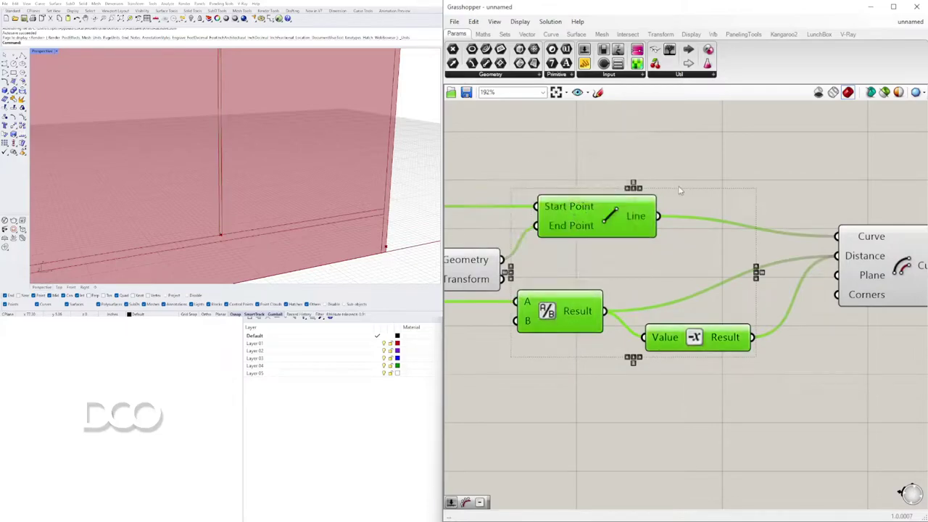
{"action": "scroll", "coordinate": [313, 188], "scroll_direction": "down", "scroll_amount": 5}
{"action": "right_click_drag", "start_coordinate": [313, 188], "coordinate": [352, 180]}
{"action": "scroll", "coordinate": [642, 303], "scroll_direction": "down", "scroll_amount": 2}
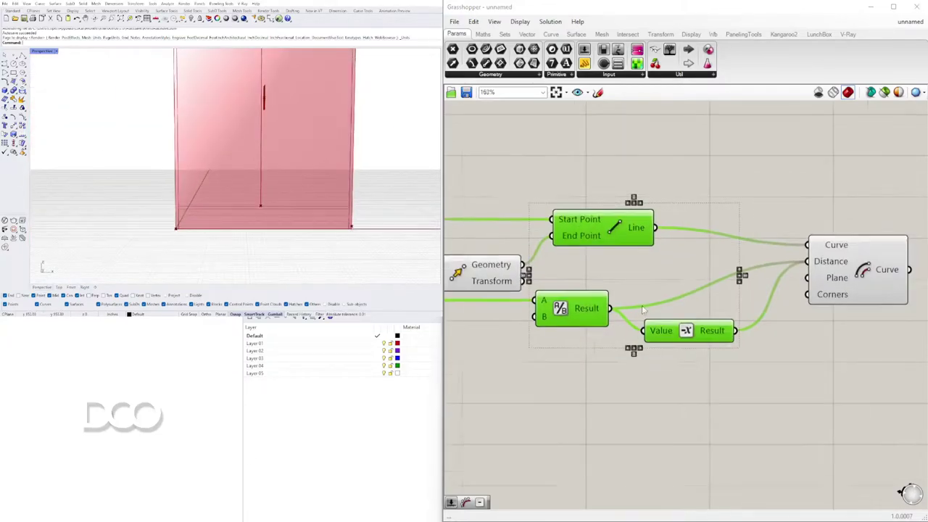
{"action": "left_click", "coordinate": [646, 406]}
{"action": "left_click_drag", "start_coordinate": [686, 330], "coordinate": [687, 345]}
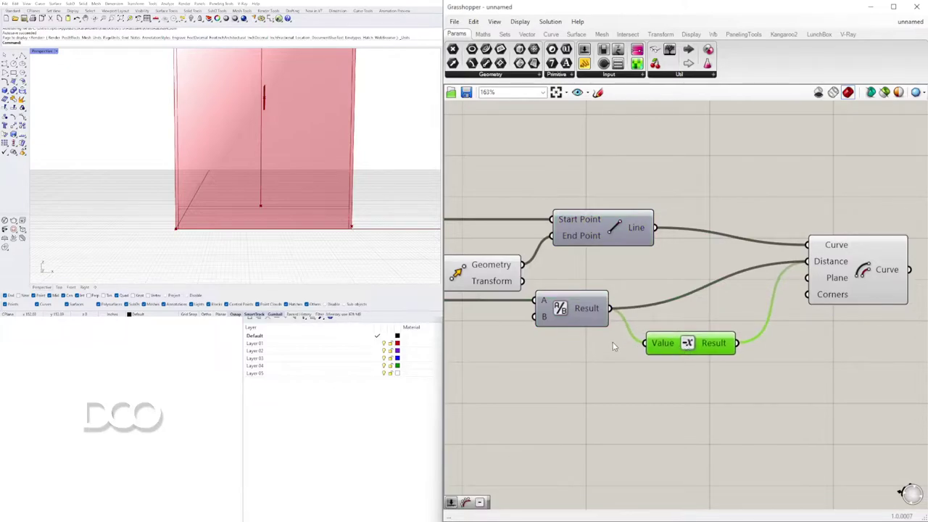
Step: Remove Division and Negative, and pass the thickness through a relay straight into Offset Curve's Distance
{"action": "right_click_drag", "start_coordinate": [704, 358], "coordinate": [699, 379]}
{"action": "right_click_drag", "start_coordinate": [590, 357], "coordinate": [652, 356]}
{"action": "left_click_drag", "start_coordinate": [725, 317], "coordinate": [867, 287]}
{"action": "left_click_drag", "start_coordinate": [825, 418], "coordinate": [620, 334]}
{"action": "left_click_drag", "start_coordinate": [630, 336], "coordinate": [655, 375]}
{"action": "key", "text": "Delete"}
{"action": "scroll", "coordinate": [783, 334], "scroll_direction": "down", "scroll_amount": 3}
{"action": "right_click_drag", "start_coordinate": [847, 317], "coordinate": [738, 308]}
{"action": "left_click", "coordinate": [737, 309]}
{"action": "left_click_drag", "start_coordinate": [506, 316], "coordinate": [504, 341]}
Step: Add a Negative component fed by the relay and connect its Result as an additional Distance value of Offset Curve
{"action": "left_click", "coordinate": [632, 363]}
{"action": "double_click", "coordinate": [635, 363]}
{"action": "type", "text": "neg"}
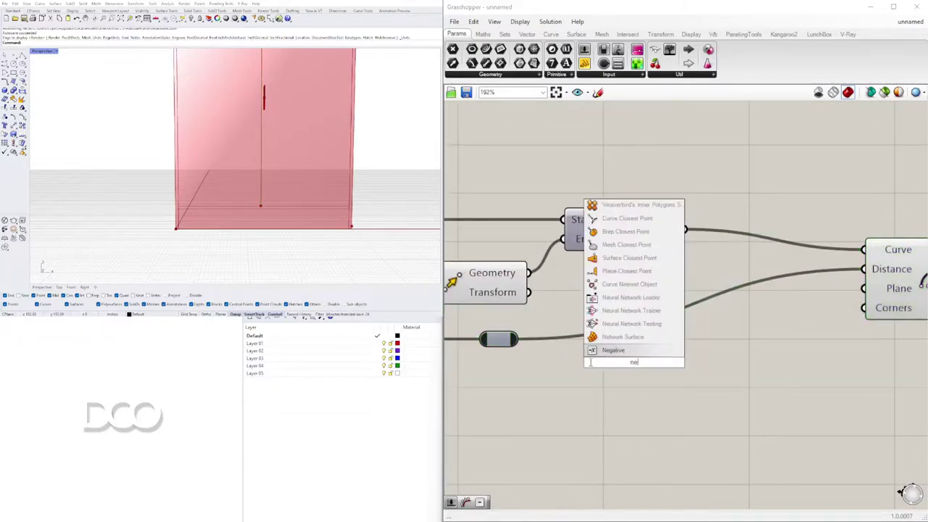
{"action": "key", "text": "Return"}
{"action": "left_click_drag", "start_coordinate": [519, 348], "coordinate": [581, 363]}
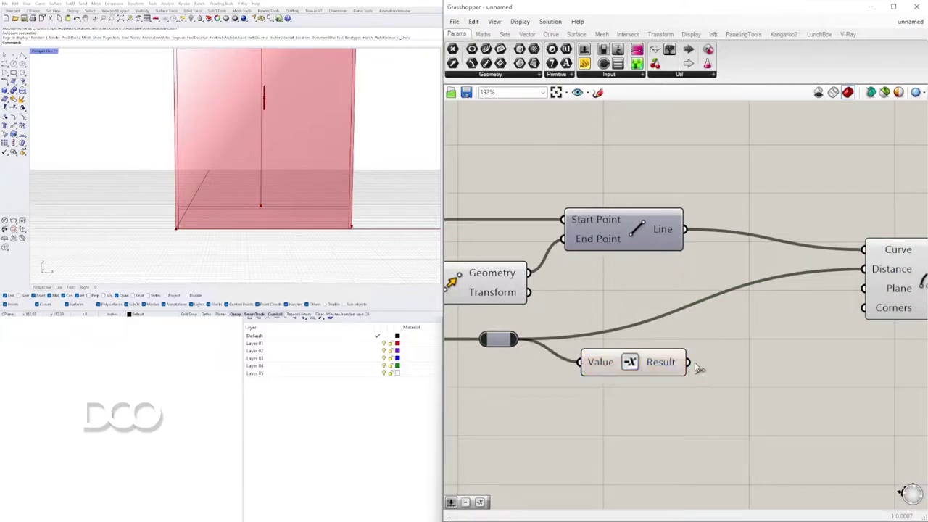
{"action": "left_click_drag", "start_coordinate": [741, 330], "coordinate": [870, 270], "text": "shift"}
{"action": "right_click_drag", "start_coordinate": [837, 315], "coordinate": [701, 355]}
{"action": "left_click", "coordinate": [791, 319]}
Step: Feed the Extrusion output into Offset Curve's Plane input so the line offsets within the closet's front face
{"action": "right_click_drag", "start_coordinate": [228, 160], "coordinate": [216, 180]}
{"action": "scroll", "coordinate": [298, 182], "scroll_direction": "up", "scroll_amount": 4}
{"action": "scroll", "coordinate": [701, 310], "scroll_direction": "down", "scroll_amount": 6}
{"action": "right_click_drag", "start_coordinate": [467, 326], "coordinate": [664, 330]}
{"action": "scroll", "coordinate": [662, 331], "scroll_direction": "down", "scroll_amount": 3}
{"action": "scroll", "coordinate": [627, 342], "scroll_direction": "up", "scroll_amount": 5}
{"action": "right_click_drag", "start_coordinate": [496, 341], "coordinate": [864, 332]}
{"action": "right_click_drag", "start_coordinate": [651, 246], "coordinate": [579, 258]}
{"action": "left_click", "coordinate": [558, 244]}
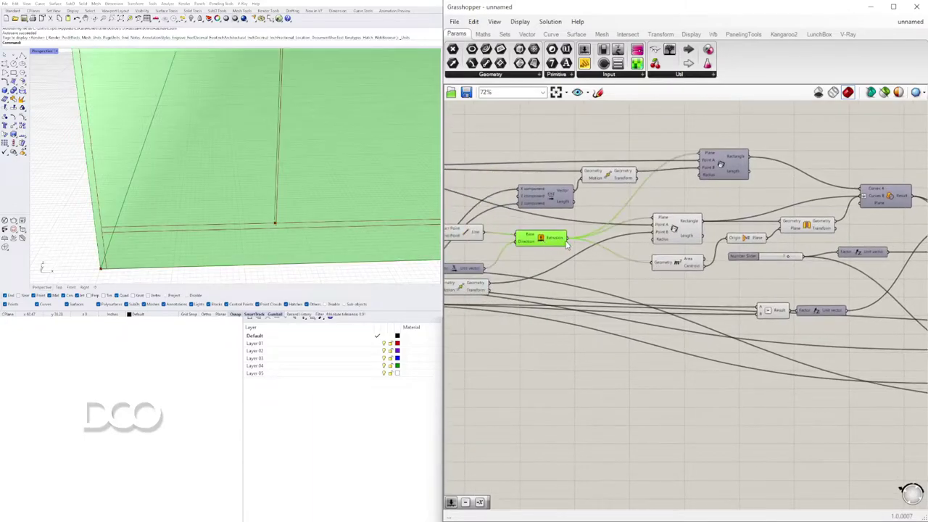
{"action": "scroll", "coordinate": [570, 235], "scroll_direction": "down", "scroll_amount": 8}
{"action": "left_click_drag", "start_coordinate": [569, 235], "coordinate": [838, 314]}
{"action": "scroll", "coordinate": [709, 227], "scroll_direction": "up", "scroll_amount": 10}
{"action": "right_click_drag", "start_coordinate": [857, 344], "coordinate": [657, 356]}
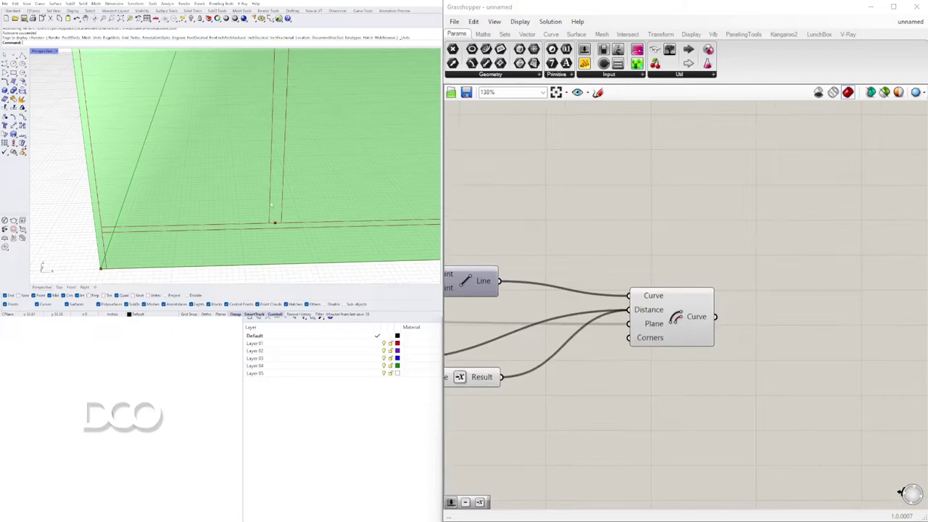
Step: Inspect the offset lines from the front and shift Offset Curve slightly away from its input components
{"action": "right_click_drag", "start_coordinate": [273, 205], "coordinate": [279, 165]}
{"action": "left_click", "coordinate": [647, 352]}
{"action": "right_click_drag", "start_coordinate": [649, 351], "coordinate": [765, 348]}
{"action": "left_click_drag", "start_coordinate": [783, 322], "coordinate": [799, 318]}
{"action": "right_click_drag", "start_coordinate": [713, 336], "coordinate": [856, 327]}
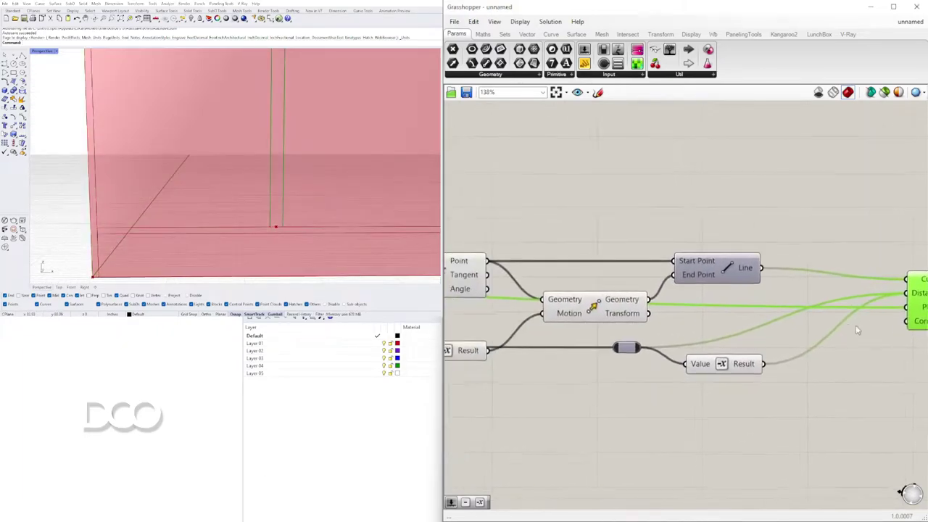
Step: Insert a Division component between the incoming thickness relay and the relay feeding Offset Curve and Negative
{"action": "double_click", "coordinate": [549, 384]}
{"action": "type", "text": "/"}
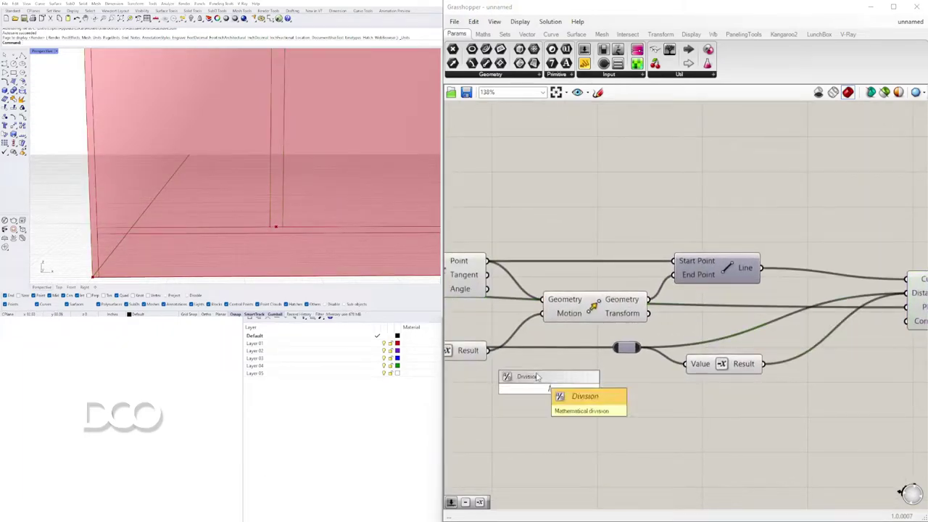
{"action": "left_click", "coordinate": [545, 381]}
{"action": "right_click_drag", "start_coordinate": [551, 358], "coordinate": [623, 335]}
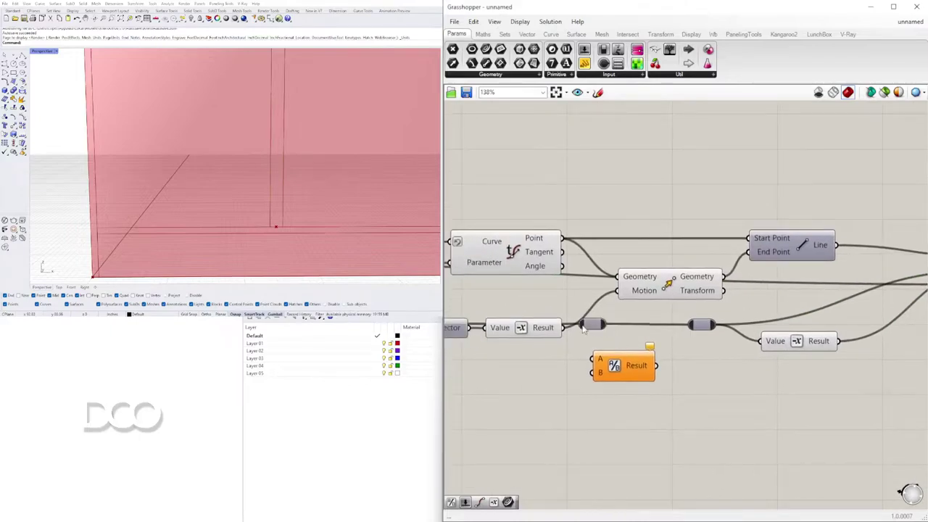
{"action": "left_click_drag", "start_coordinate": [593, 333], "coordinate": [606, 387]}
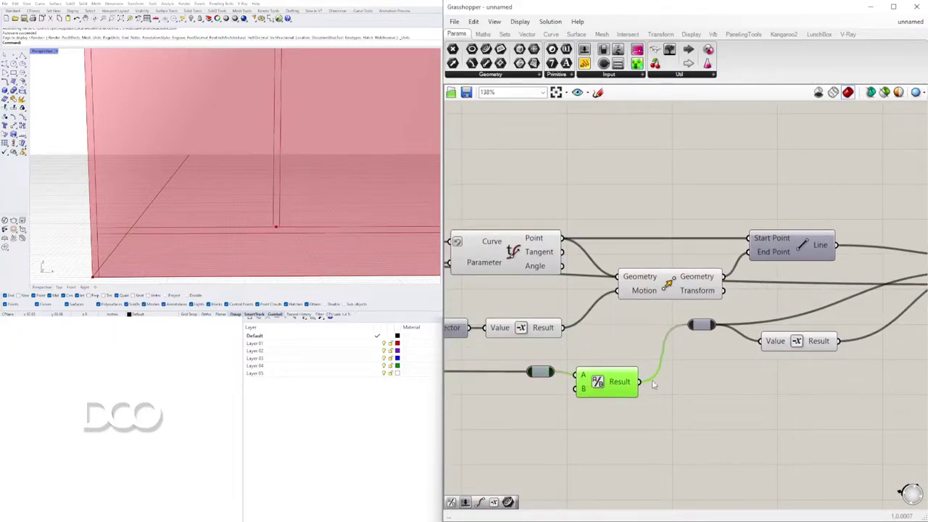
Step: Add an End Points component after Offset Curve and feed the offset curves into it
{"action": "scroll", "coordinate": [649, 388], "scroll_direction": "down", "scroll_amount": 3}
{"action": "right_click_drag", "start_coordinate": [820, 344], "coordinate": [684, 340]}
{"action": "scroll", "coordinate": [701, 324], "scroll_direction": "up", "scroll_amount": 3}
{"action": "left_click", "coordinate": [706, 327]}
{"action": "right_click_drag", "start_coordinate": [813, 321], "coordinate": [732, 321]}
{"action": "double_click", "coordinate": [736, 316]}
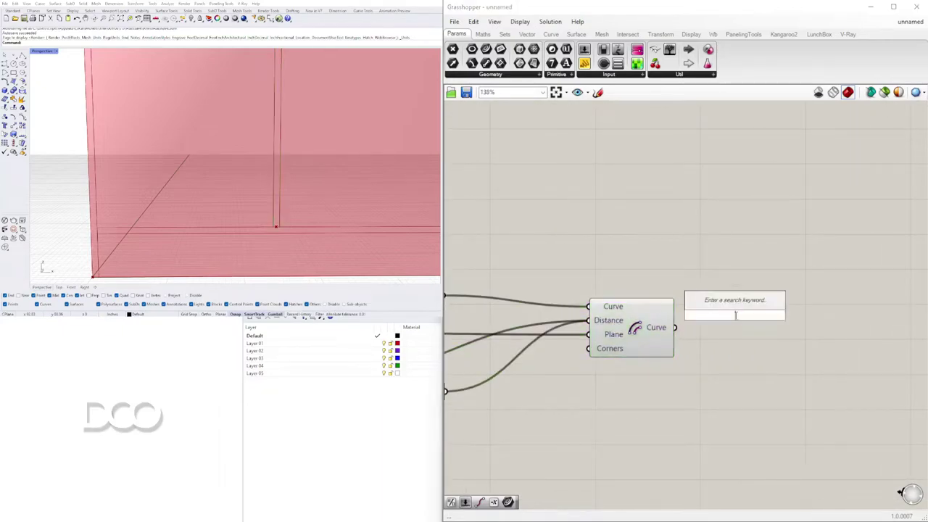
{"action": "type", "text": "end"}
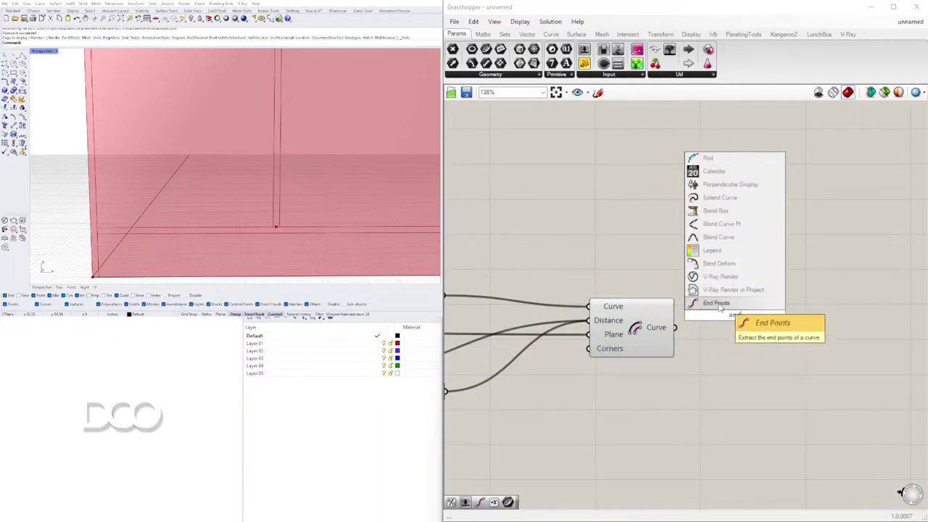
{"action": "left_click", "coordinate": [722, 303]}
{"action": "left_click_drag", "start_coordinate": [678, 329], "coordinate": [733, 350]}
{"action": "right_click_drag", "start_coordinate": [835, 341], "coordinate": [735, 339]}
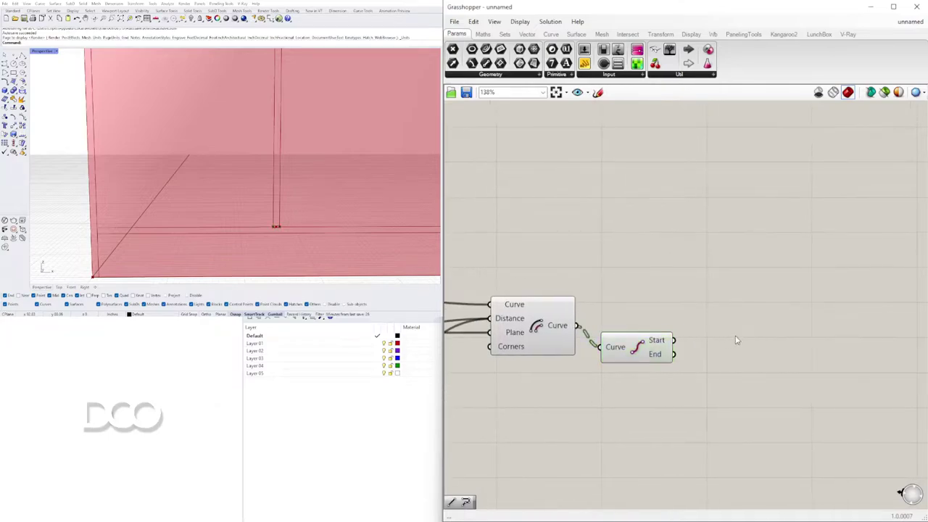
Step: Add a Line component after End Points, try wiring the Start and End outputs to it, and undo those connections
{"action": "double_click", "coordinate": [736, 336]}
{"action": "type", "text": "line"}
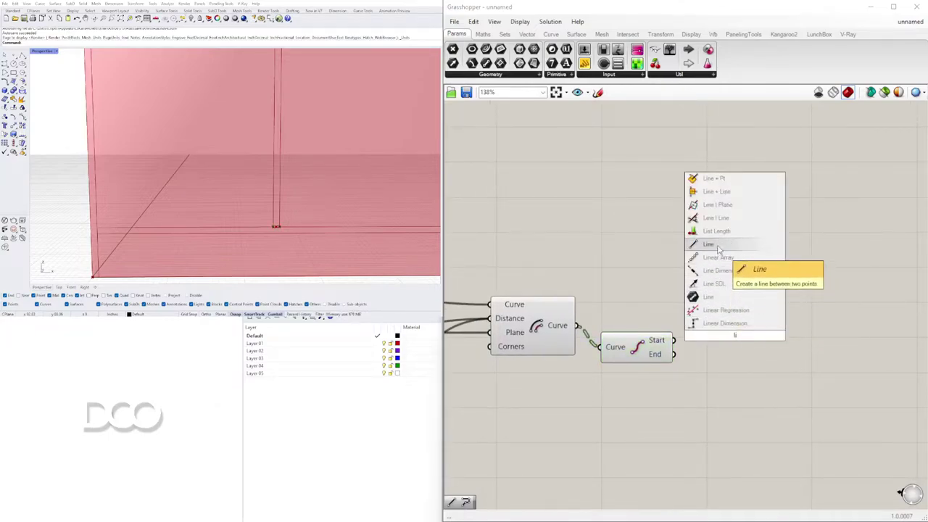
{"action": "left_click", "coordinate": [719, 248]}
{"action": "left_click_drag", "start_coordinate": [678, 354], "coordinate": [737, 348]}
{"action": "key", "text": "ctrl+z"}
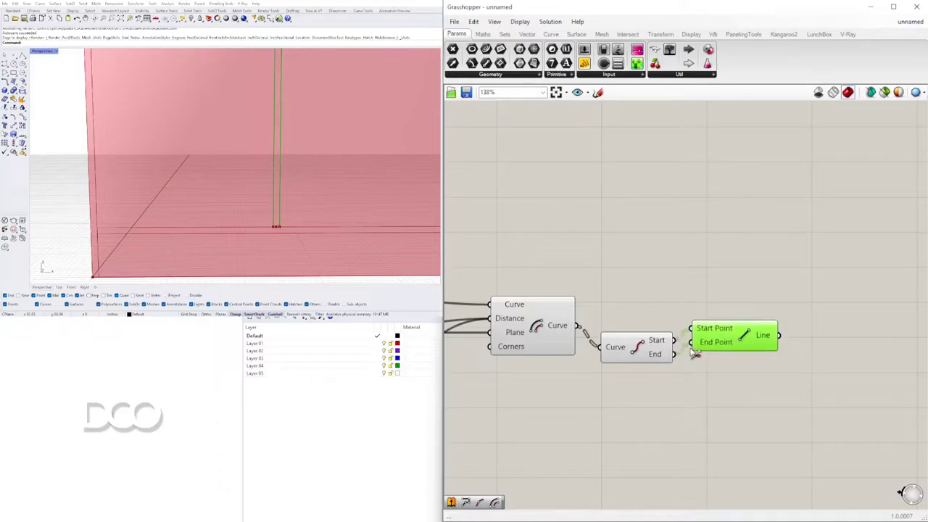
Step: Delete the End Points component and open a component search after Offset Curve
{"action": "left_click_drag", "start_coordinate": [637, 355], "coordinate": [636, 362]}
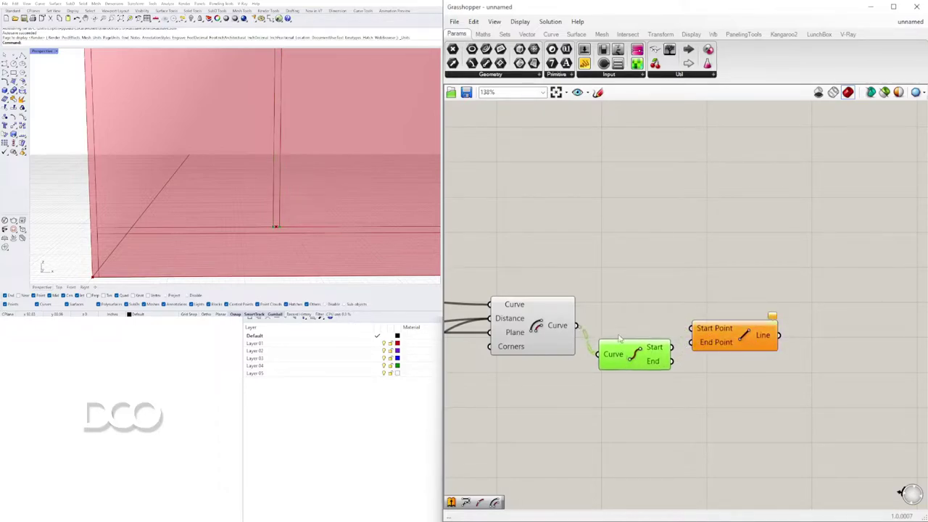
{"action": "key", "text": "Delete"}
{"action": "double_click", "coordinate": [629, 313]}
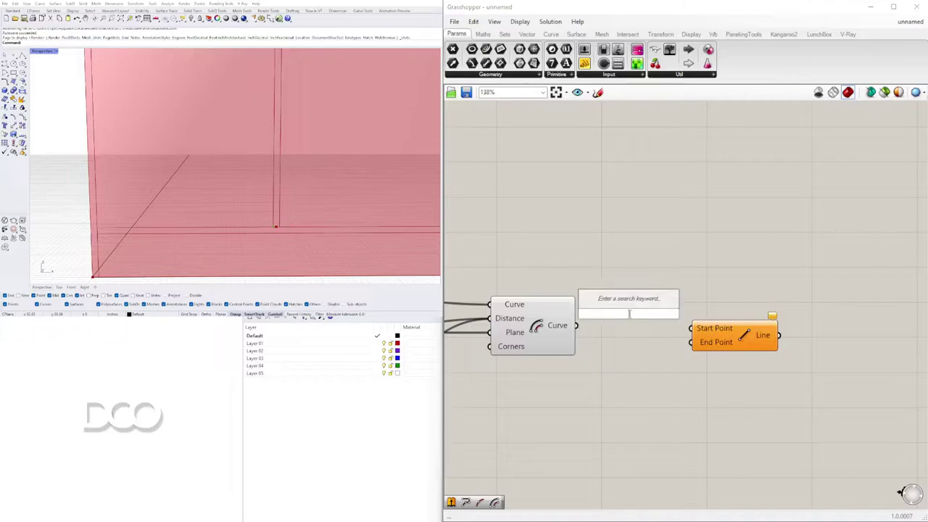
Step: Add a List Item component fed by the offset Curve output and give it an extra +1 output
{"action": "type", "text": "item"}
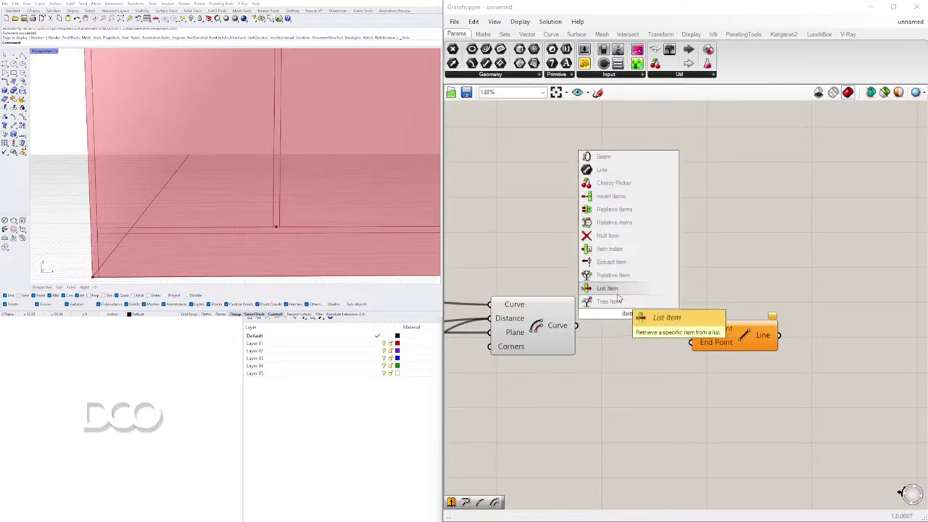
{"action": "left_click", "coordinate": [617, 290]}
{"action": "scroll", "coordinate": [638, 323], "scroll_direction": "up", "scroll_amount": 5}
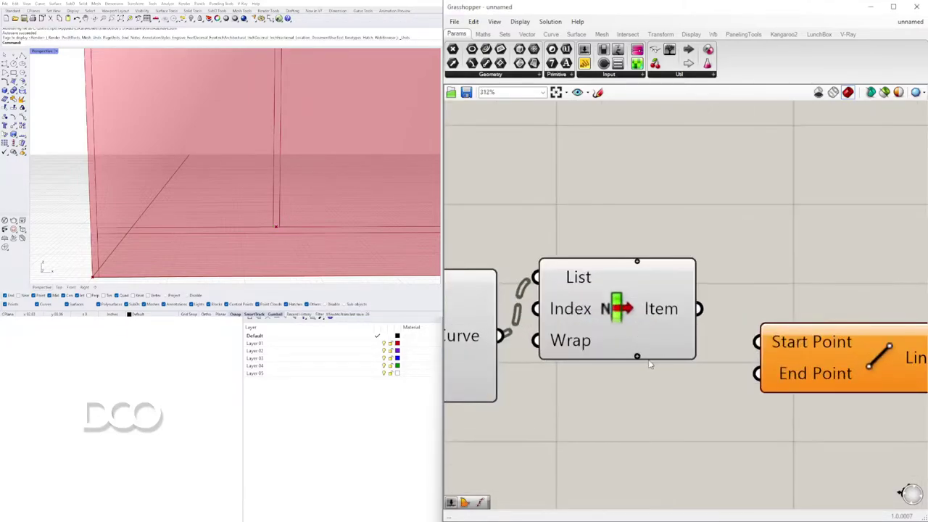
{"action": "left_click", "coordinate": [638, 356]}
Step: Reposition the Line component beside the List Item and duplicate it
{"action": "right_click_drag", "start_coordinate": [741, 341], "coordinate": [672, 369]}
{"action": "scroll", "coordinate": [671, 369], "scroll_direction": "down", "scroll_amount": 2}
{"action": "left_click_drag", "start_coordinate": [742, 388], "coordinate": [785, 337]}
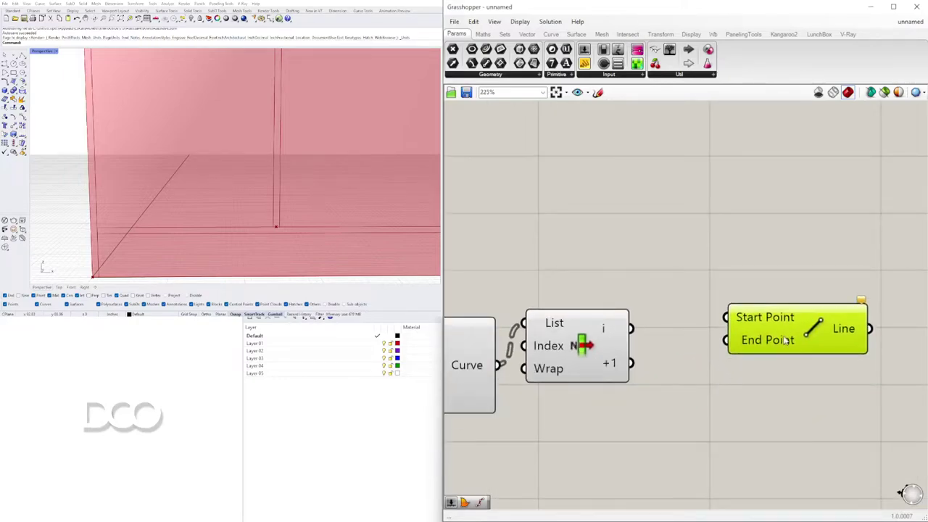
{"action": "key", "text": "ctrl+c"}
{"action": "key", "text": "ctrl+v"}
{"action": "left_click_drag", "start_coordinate": [641, 332], "coordinate": [740, 315]}
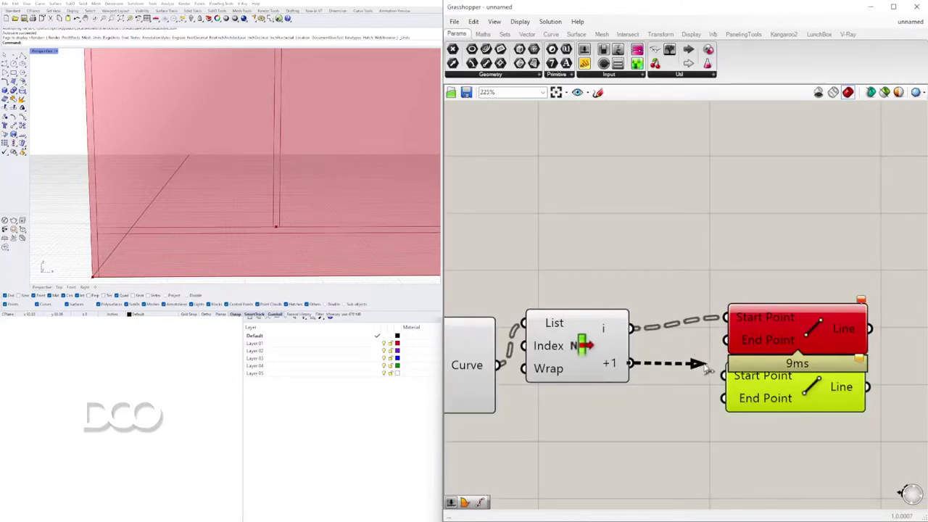
{"action": "left_click_drag", "start_coordinate": [690, 362], "coordinate": [635, 350]}
{"action": "key", "text": "ctrl+z"}
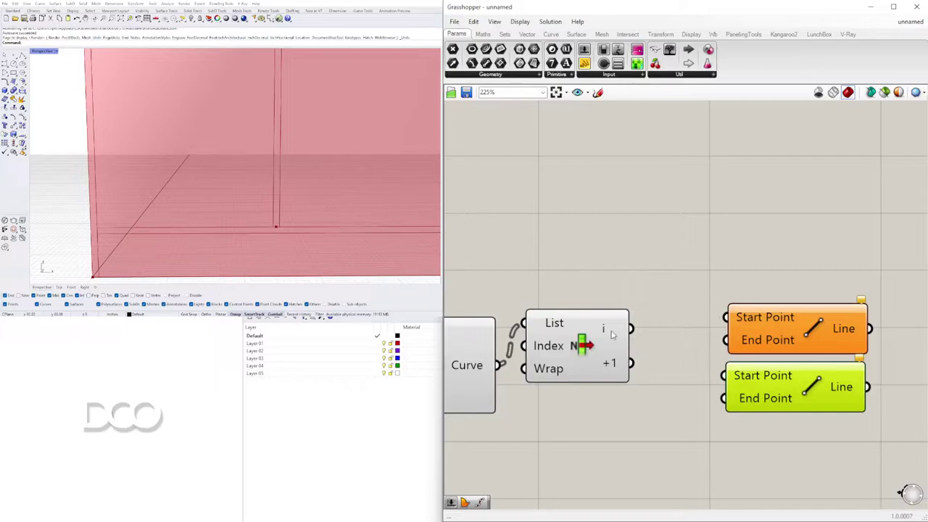
Step: Move both Line components farther from the List Item and add an End Points component in the gap
{"action": "left_click", "coordinate": [619, 332]}
{"action": "scroll", "coordinate": [636, 335], "scroll_direction": "down", "scroll_amount": 2}
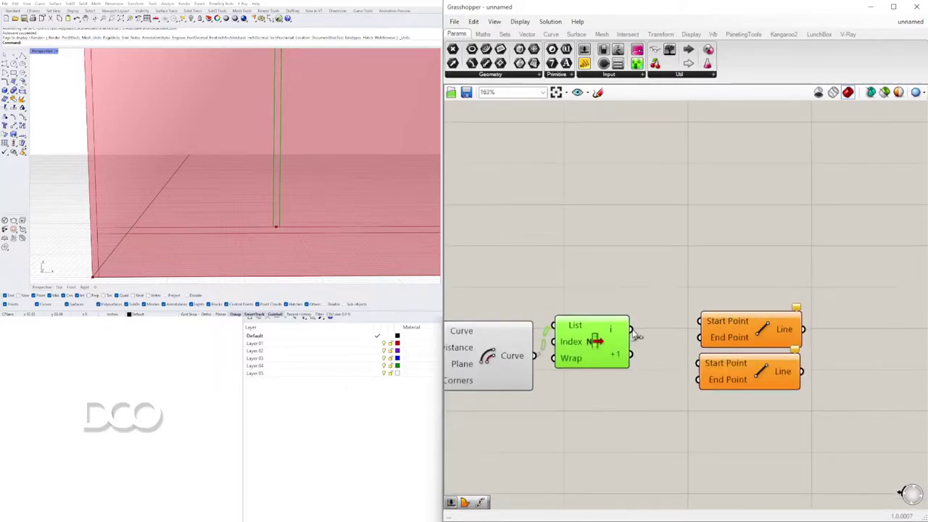
{"action": "left_click_drag", "start_coordinate": [596, 353], "coordinate": [602, 359]}
{"action": "right_click_drag", "start_coordinate": [682, 360], "coordinate": [617, 360]}
{"action": "left_click_drag", "start_coordinate": [704, 331], "coordinate": [707, 329]}
{"action": "left_click_drag", "start_coordinate": [725, 272], "coordinate": [697, 369]}
{"action": "left_click_drag", "start_coordinate": [698, 332], "coordinate": [831, 331]}
{"action": "double_click", "coordinate": [676, 330]}
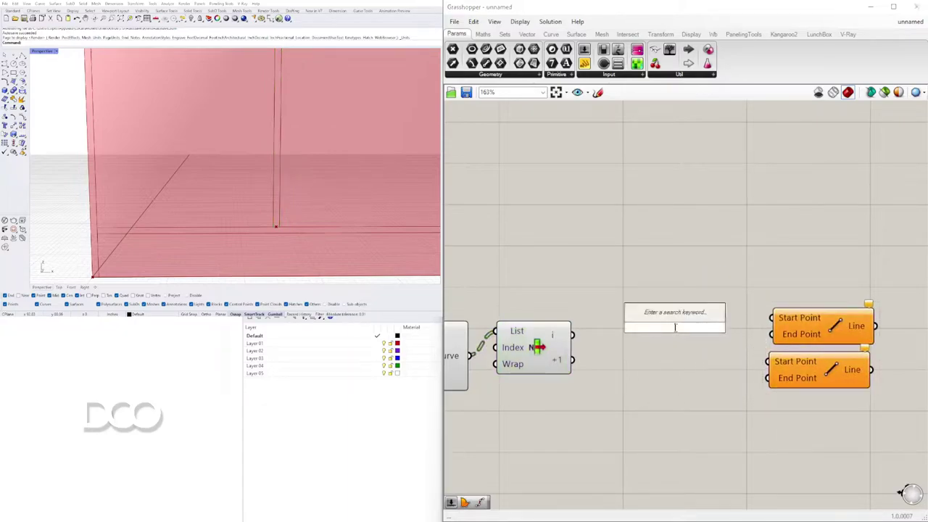
{"action": "type", "text": "end"}
{"action": "left_click", "coordinate": [652, 316]}
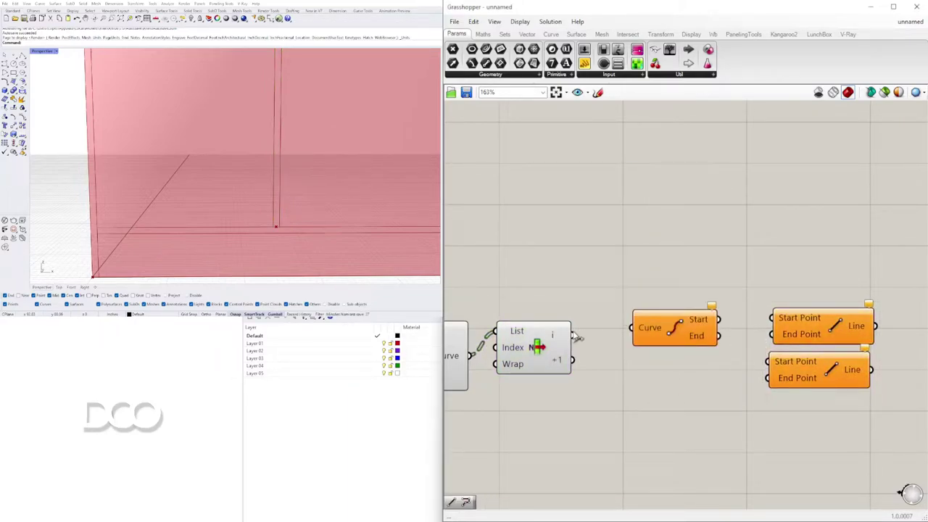
Step: Connect the List Item's i output to the End Points component's Curve input and duplicate that End Points component below
{"action": "left_click_drag", "start_coordinate": [644, 336], "coordinate": [642, 333]}
{"action": "left_click_drag", "start_coordinate": [656, 332], "coordinate": [638, 332]}
{"action": "left_click_drag", "start_coordinate": [638, 332], "coordinate": [631, 380], "text": "alt"}
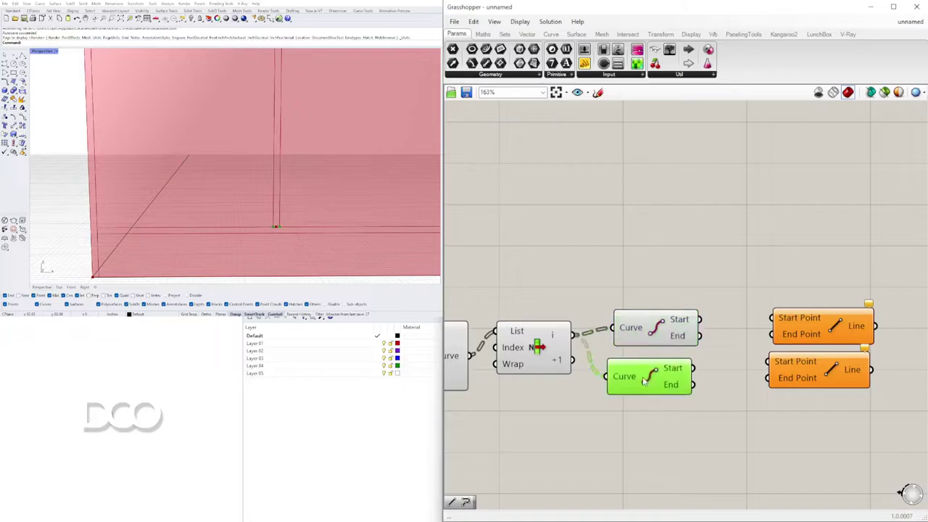
Step: Wire both Start outputs into the first Line and both End outputs into the second Line, aligning the two Line components
{"action": "left_click_drag", "start_coordinate": [777, 315], "coordinate": [778, 318]}
{"action": "left_click_drag", "start_coordinate": [811, 325], "coordinate": [788, 320]}
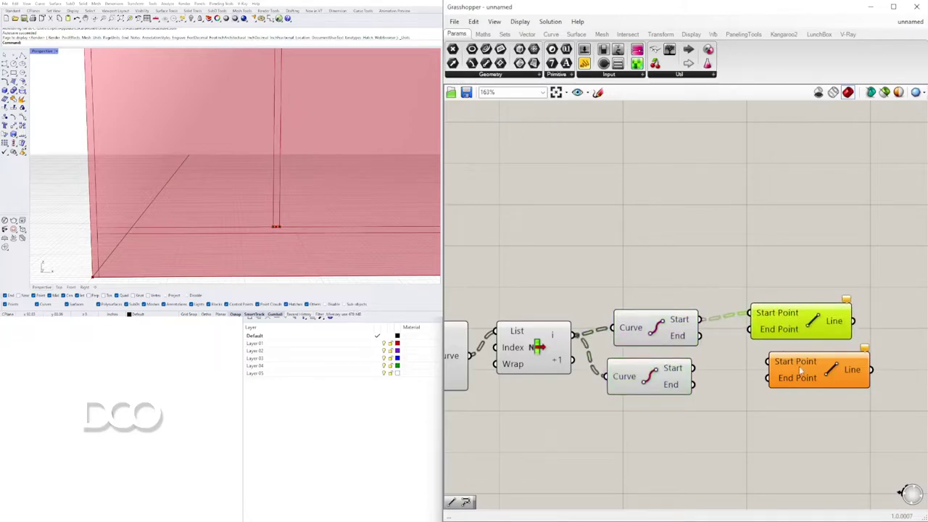
{"action": "left_click_drag", "start_coordinate": [777, 355], "coordinate": [758, 356]}
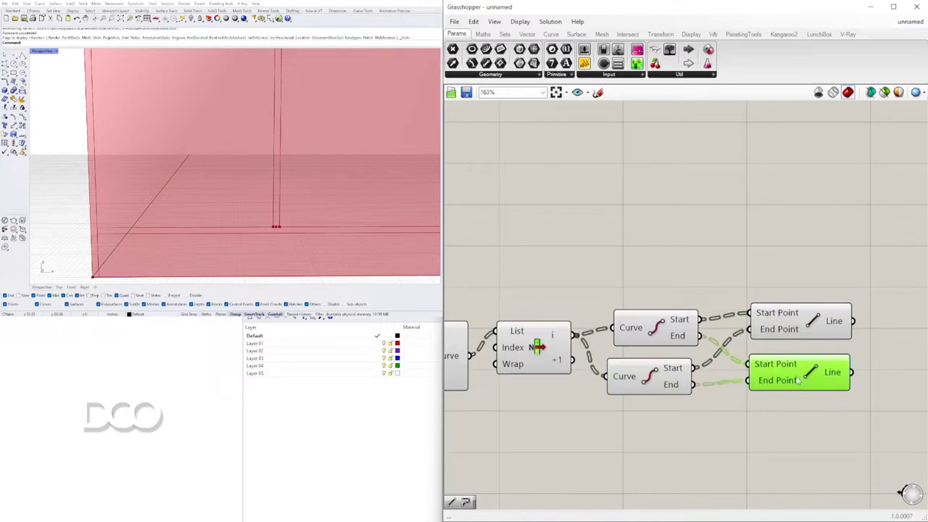
Step: Examine the geometry of the Line, End Points and List Item components in the Rhino viewport, checking the ends of the offset curves
{"action": "left_click_drag", "start_coordinate": [907, 417], "coordinate": [784, 292]}
{"action": "scroll", "coordinate": [260, 250], "scroll_direction": "down", "scroll_amount": 10}
{"action": "scroll", "coordinate": [266, 132], "scroll_direction": "up", "scroll_amount": 10}
{"action": "right_click_drag", "start_coordinate": [269, 136], "coordinate": [372, 160]}
{"action": "left_click", "coordinate": [784, 284]}
{"action": "scroll", "coordinate": [701, 309], "scroll_direction": "down", "scroll_amount": 1}
{"action": "left_click", "coordinate": [667, 338]}
{"action": "scroll", "coordinate": [333, 127], "scroll_direction": "up", "scroll_amount": 5}
{"action": "left_click", "coordinate": [785, 260]}
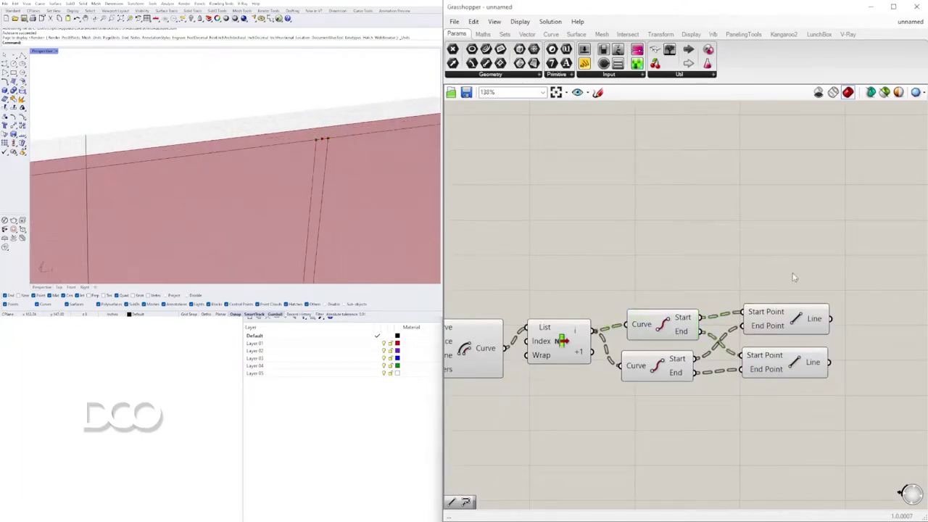
{"action": "left_click_drag", "start_coordinate": [839, 392], "coordinate": [769, 284]}
{"action": "left_click", "coordinate": [769, 288]}
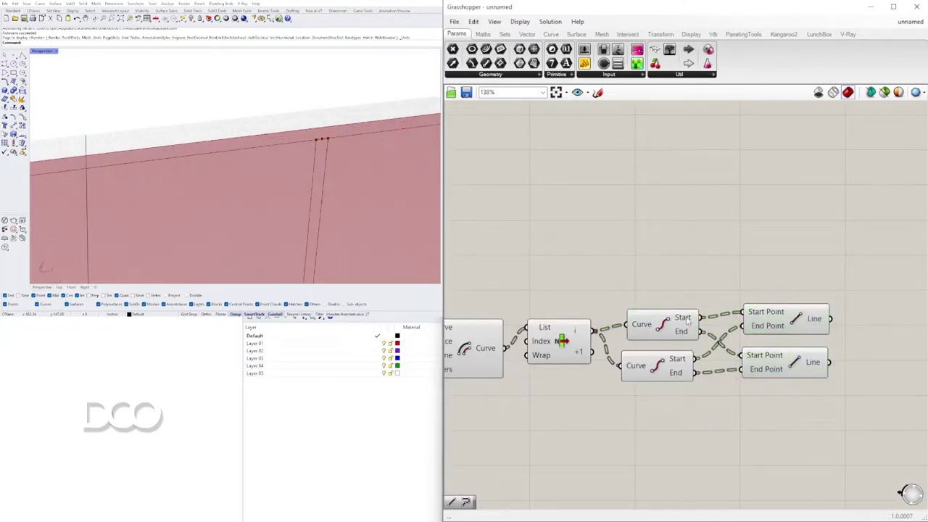
{"action": "left_click", "coordinate": [562, 348]}
{"action": "right_click_drag", "start_coordinate": [634, 319], "coordinate": [606, 251]}
{"action": "left_click", "coordinate": [717, 267]}
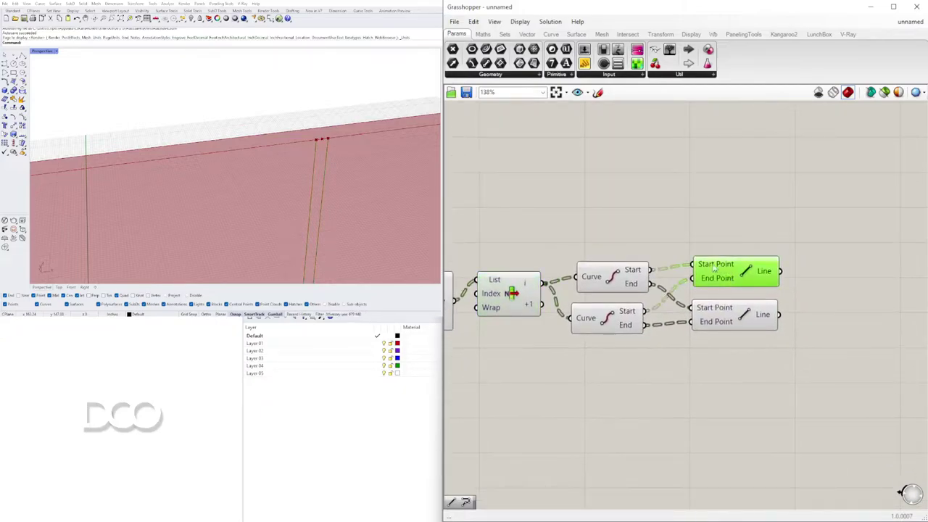
{"action": "left_click", "coordinate": [614, 277]}
{"action": "scroll", "coordinate": [259, 161], "scroll_direction": "down", "scroll_amount": 10}
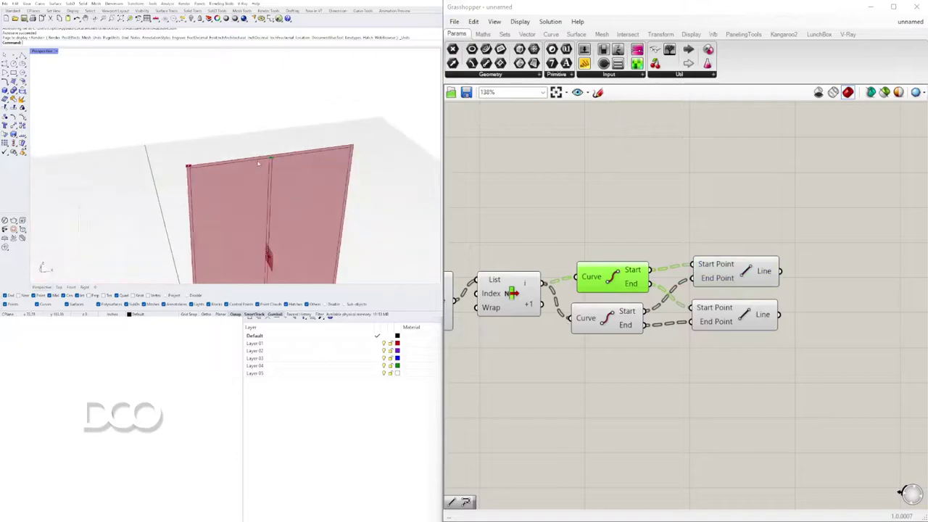
{"action": "right_click_drag", "start_coordinate": [305, 225], "coordinate": [296, 143], "text": "shift"}
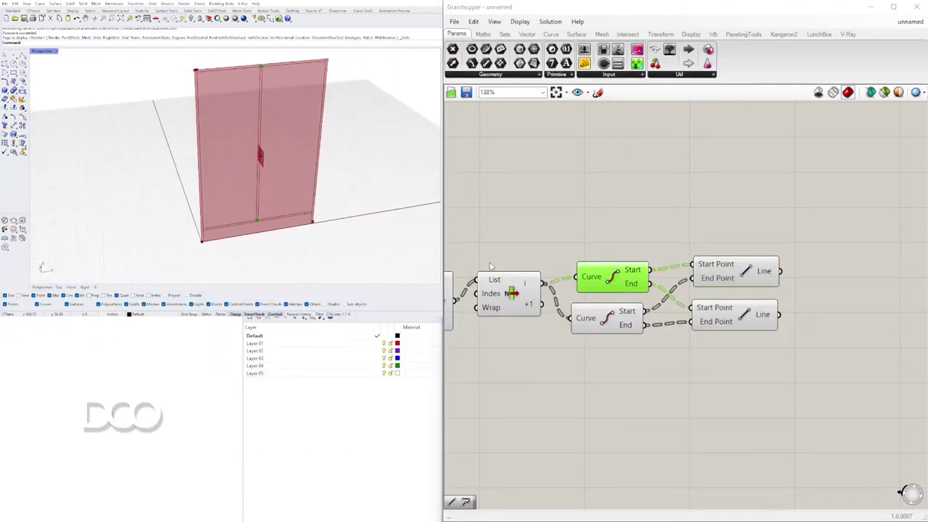
Step: Flatten the List Item's i output and check the resulting lines of both Line components in the viewport
{"action": "scroll", "coordinate": [520, 249], "scroll_direction": "up", "scroll_amount": 3}
{"action": "right_click", "coordinate": [530, 303]}
{"action": "left_click", "coordinate": [574, 357]}
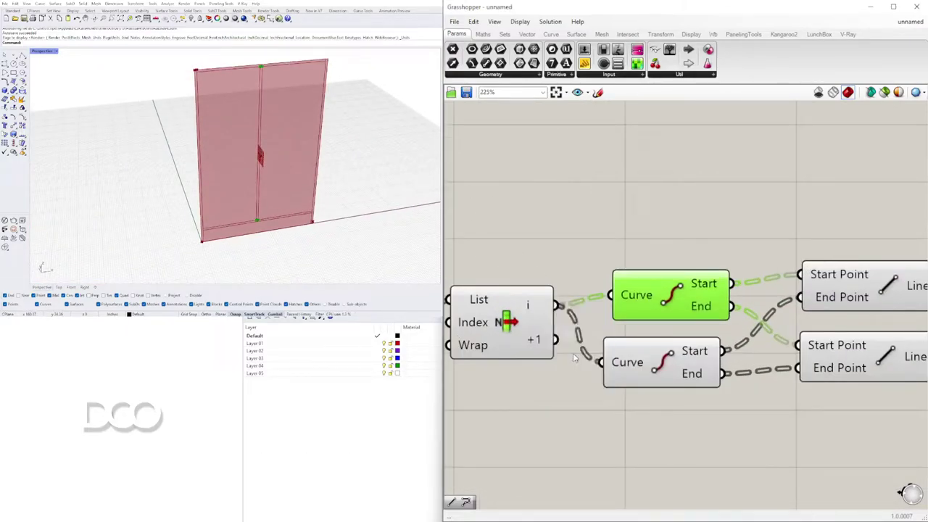
{"action": "left_click", "coordinate": [708, 241]}
{"action": "right_click_drag", "start_coordinate": [708, 242], "coordinate": [639, 237]}
{"action": "left_click", "coordinate": [804, 278]}
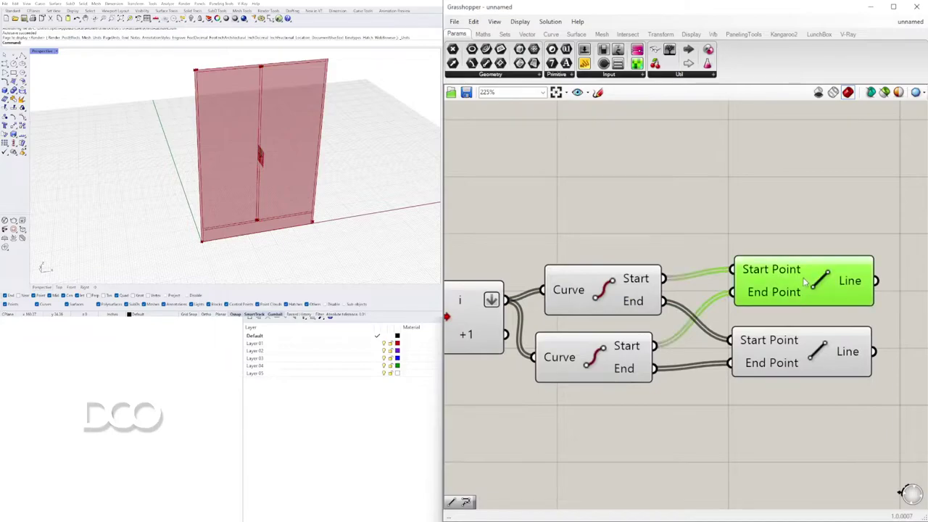
{"action": "left_click", "coordinate": [795, 368], "text": "shift"}
{"action": "scroll", "coordinate": [256, 69], "scroll_direction": "up", "scroll_amount": 8}
{"action": "scroll", "coordinate": [313, 76], "scroll_direction": "up", "scroll_amount": 4}
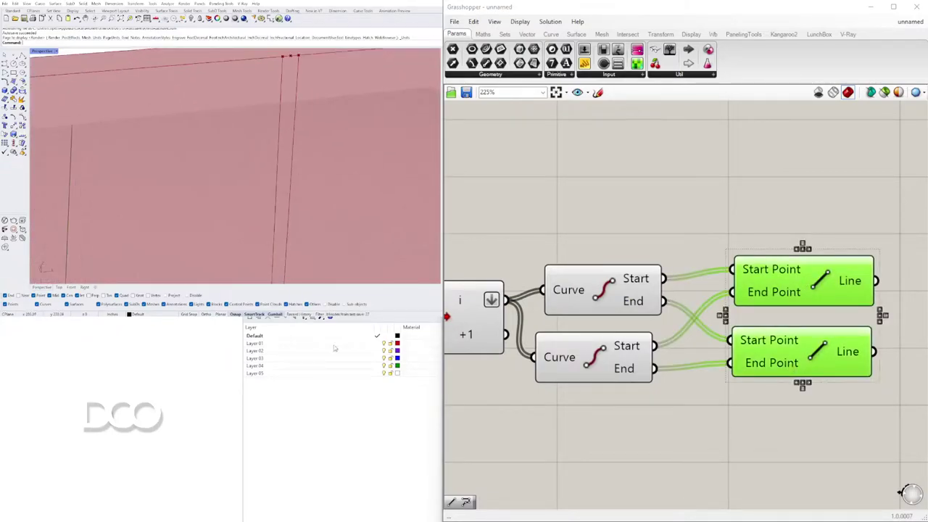
Step: Connect the List Item's +1 output to the second End Points component in place of the i output
{"action": "left_click", "coordinate": [633, 196]}
{"action": "left_click_drag", "start_coordinate": [597, 303], "coordinate": [594, 294]}
{"action": "scroll", "coordinate": [593, 262], "scroll_direction": "down", "scroll_amount": 2}
{"action": "scroll", "coordinate": [282, 124], "scroll_direction": "down", "scroll_amount": 8}
{"action": "right_click_drag", "start_coordinate": [282, 206], "coordinate": [288, 108], "text": "shift"}
{"action": "left_click_drag", "start_coordinate": [823, 425], "coordinate": [644, 273]}
{"action": "left_click", "coordinate": [619, 227]}
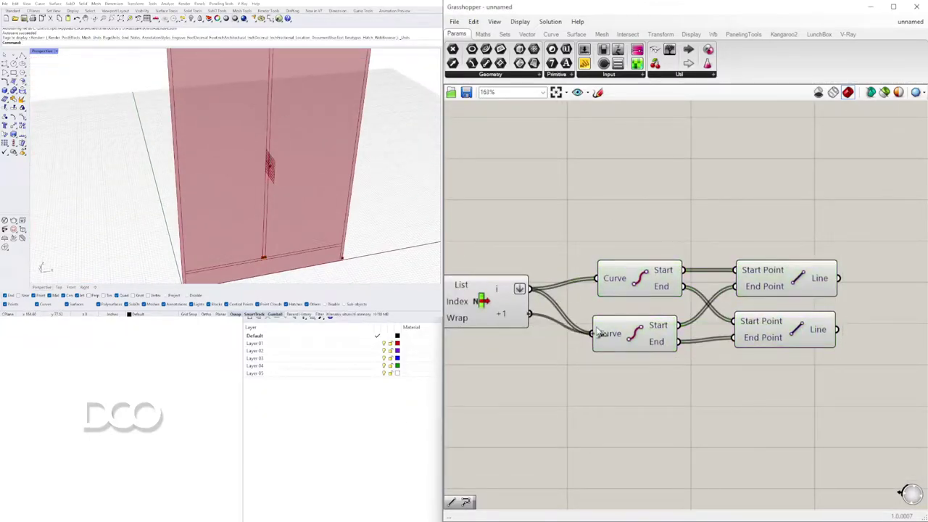
Step: Check where both Line components close the ends of the vertical offset curves in the viewport
{"action": "scroll", "coordinate": [319, 173], "scroll_direction": "down", "scroll_amount": 2}
{"action": "left_click", "coordinate": [789, 283]}
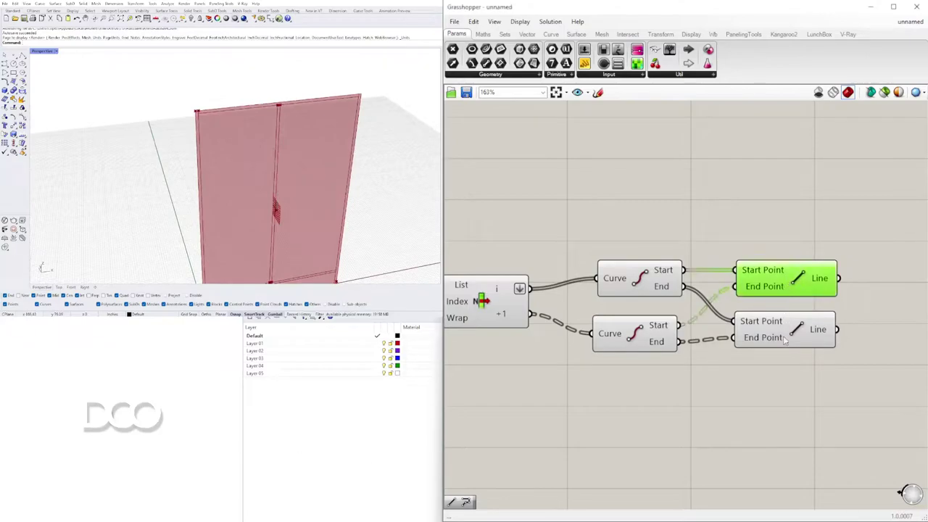
{"action": "left_click", "coordinate": [785, 340], "text": "shift"}
{"action": "right_click_drag", "start_coordinate": [289, 256], "coordinate": [295, 202], "text": "shift"}
{"action": "scroll", "coordinate": [296, 206], "scroll_direction": "up", "scroll_amount": 8}
{"action": "scroll", "coordinate": [235, 170], "scroll_direction": "down", "scroll_amount": 5}
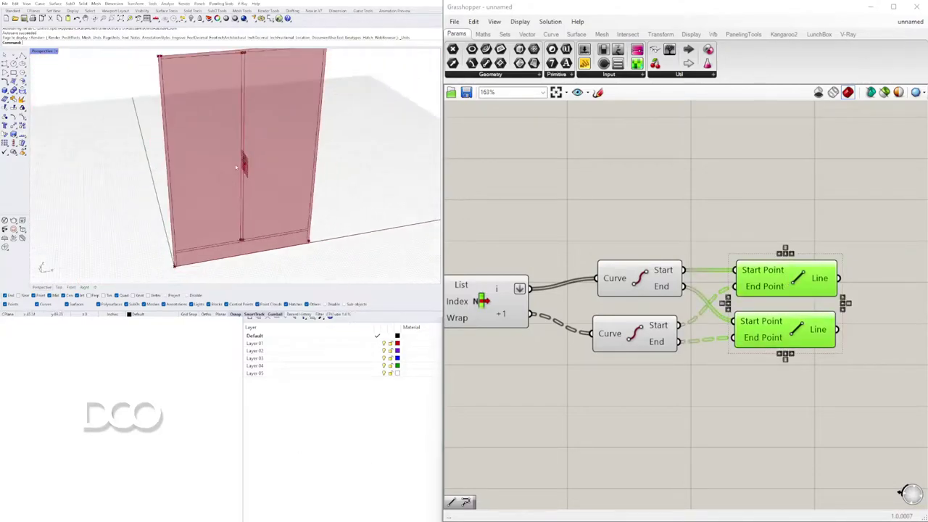
{"action": "scroll", "coordinate": [641, 262], "scroll_direction": "down", "scroll_amount": 3}
Step: Tighten the layout of the End Points and Line components and move the whole group below the offset Curve output
{"action": "left_click_drag", "start_coordinate": [778, 373], "coordinate": [634, 256]}
{"action": "left_click_drag", "start_coordinate": [635, 273], "coordinate": [613, 277]}
{"action": "left_click_drag", "start_coordinate": [812, 381], "coordinate": [521, 253]}
{"action": "left_click_drag", "start_coordinate": [526, 290], "coordinate": [532, 346]}
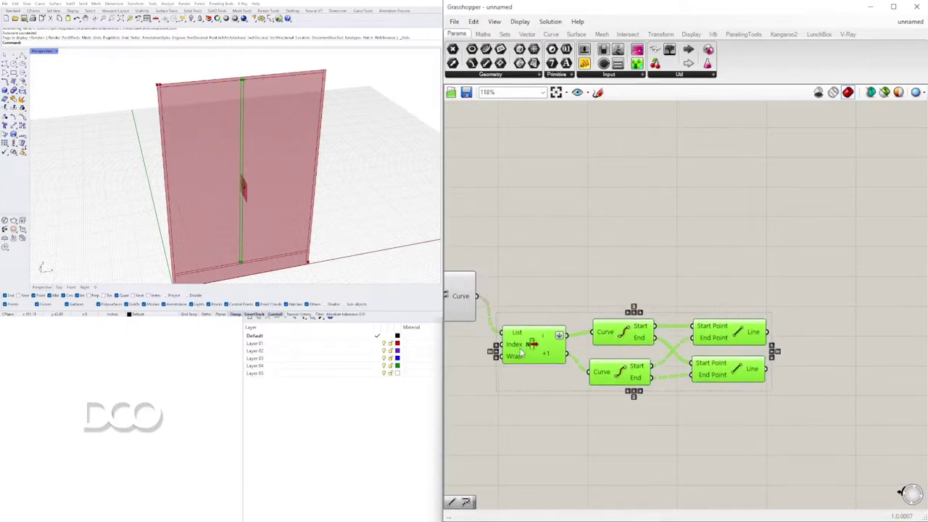
Step: Add a Join Curves component fed by the offset curves and both Line outputs, and flatten its Curves input
{"action": "double_click", "coordinate": [768, 302]}
{"action": "type", "text": "jo"}
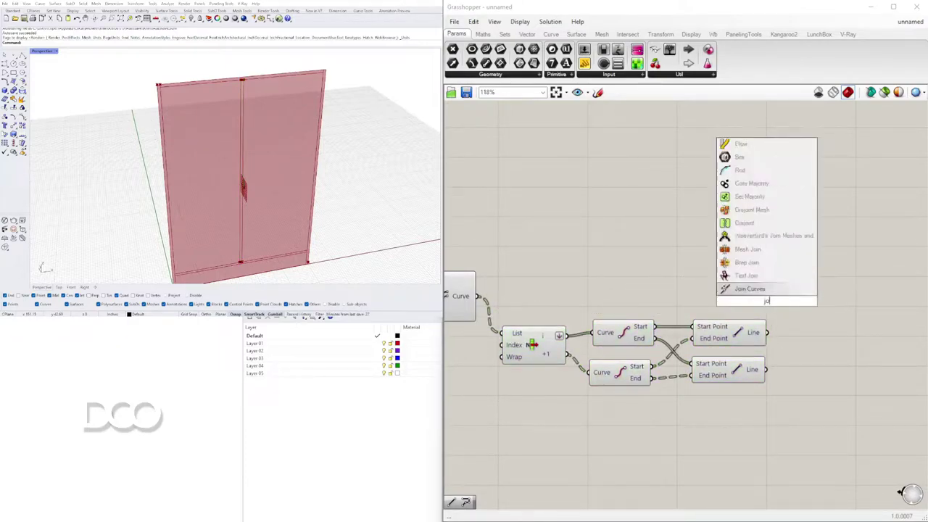
{"action": "left_click", "coordinate": [772, 291]}
{"action": "left_click_drag", "start_coordinate": [763, 292], "coordinate": [834, 297]}
{"action": "right_click", "coordinate": [825, 296]}
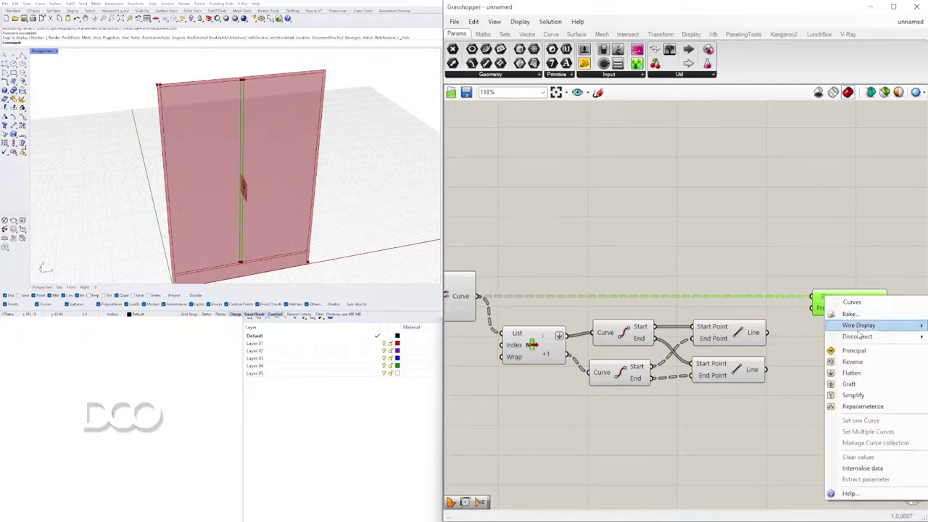
{"action": "left_click", "coordinate": [854, 372]}
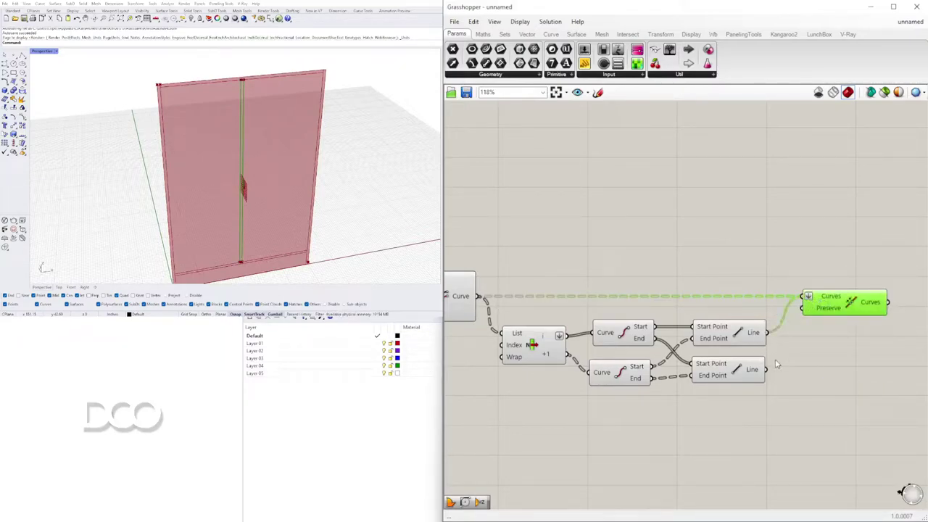
{"action": "scroll", "coordinate": [714, 302], "scroll_direction": "down", "scroll_amount": 3}
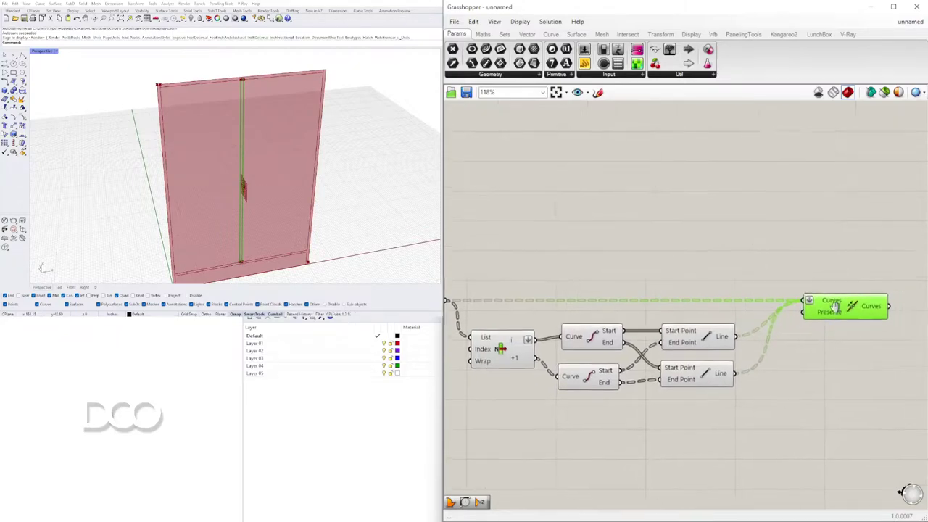
Step: Set the number slider driving the point's X coordinate to 34
{"action": "scroll", "coordinate": [610, 237], "scroll_direction": "down", "scroll_amount": 4}
{"action": "right_click_drag", "start_coordinate": [484, 293], "coordinate": [737, 278]}
{"action": "scroll", "coordinate": [648, 277], "scroll_direction": "up", "scroll_amount": 6}
{"action": "right_click_drag", "start_coordinate": [648, 277], "coordinate": [731, 285]}
{"action": "scroll", "coordinate": [720, 279], "scroll_direction": "down", "scroll_amount": 2}
{"action": "right_click_drag", "start_coordinate": [589, 322], "coordinate": [873, 304]}
{"action": "scroll", "coordinate": [645, 373], "scroll_direction": "up", "scroll_amount": 8}
{"action": "left_click_drag", "start_coordinate": [599, 379], "coordinate": [611, 379]}
{"action": "scroll", "coordinate": [645, 281], "scroll_direction": "down", "scroll_amount": 5}
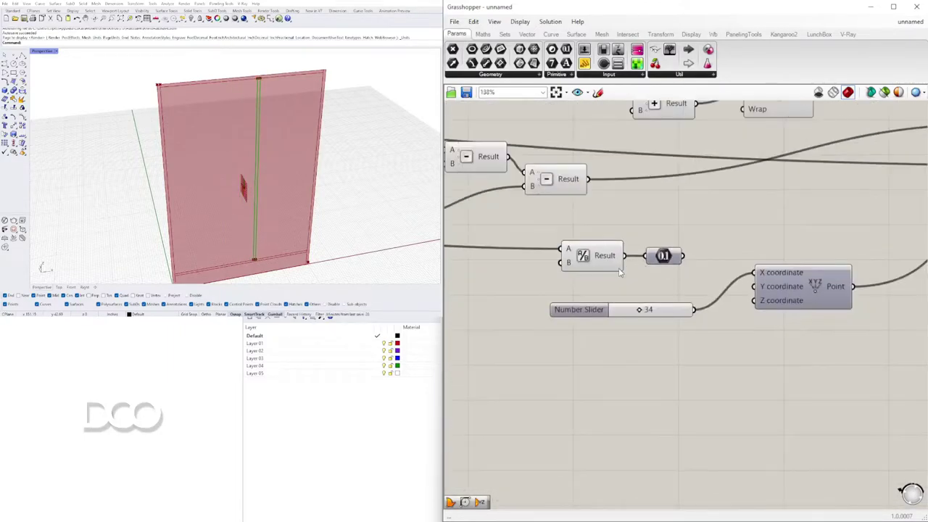
Step: Turn on the preview of the Line component that feeds the curve offset and inspect it in the viewport
{"action": "scroll", "coordinate": [225, 176], "scroll_direction": "down", "scroll_amount": 3}
{"action": "scroll", "coordinate": [225, 175], "scroll_direction": "up", "scroll_amount": 5}
{"action": "mouse_move", "coordinate": [226, 176]}
{"action": "right_mouse_down"}
{"action": "mouse_move", "coordinate": [251, 179]}
{"action": "mouse_move", "coordinate": [239, 189]}
{"action": "right_mouse_up"}
{"action": "scroll", "coordinate": [251, 179], "scroll_direction": "down", "scroll_amount": 4}
{"action": "scroll", "coordinate": [725, 237], "scroll_direction": "down", "scroll_amount": 4}
{"action": "right_click_drag", "start_coordinate": [852, 266], "coordinate": [617, 313]}
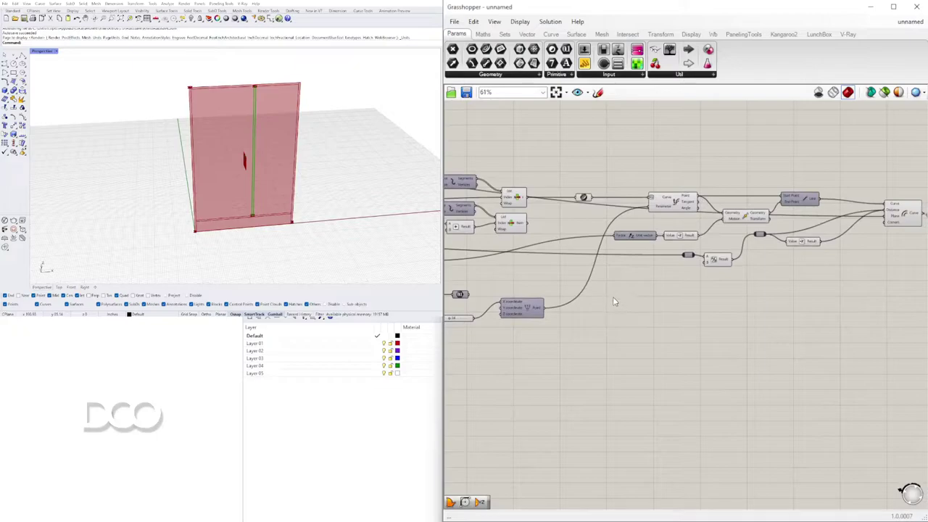
{"action": "mouse_move", "coordinate": [538, 278]}
{"action": "right_mouse_down"}
{"action": "mouse_move", "coordinate": [706, 280]}
{"action": "mouse_move", "coordinate": [545, 295]}
{"action": "right_mouse_up"}
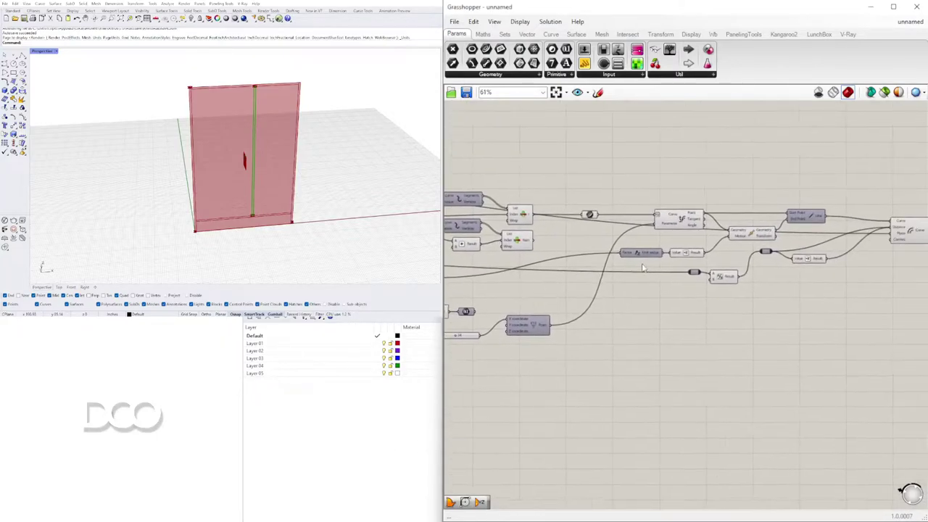
{"action": "right_click", "coordinate": [812, 217]}
{"action": "left_click", "coordinate": [825, 233]}
{"action": "right_click_drag", "start_coordinate": [250, 159], "coordinate": [262, 138]}
{"action": "scroll", "coordinate": [257, 225], "scroll_direction": "up", "scroll_amount": 6}
{"action": "scroll", "coordinate": [256, 220], "scroll_direction": "down", "scroll_amount": 5}
{"action": "right_click_drag", "start_coordinate": [256, 220], "coordinate": [261, 202]}
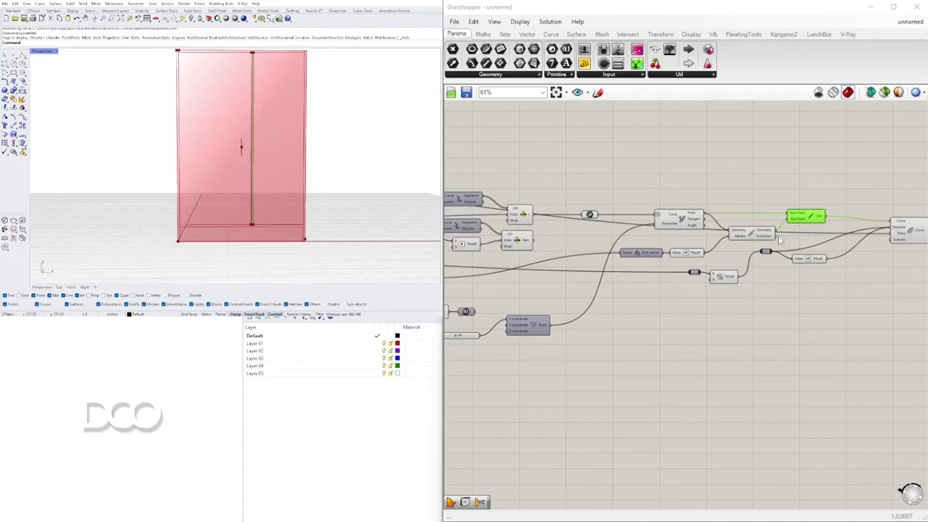
Step: Add a Curve Array component above the offset component and connect the previewed Line output to its Curve input
{"action": "right_click_drag", "start_coordinate": [776, 239], "coordinate": [646, 262]}
{"action": "double_click", "coordinate": [767, 198]}
{"action": "type", "text": "arra"}
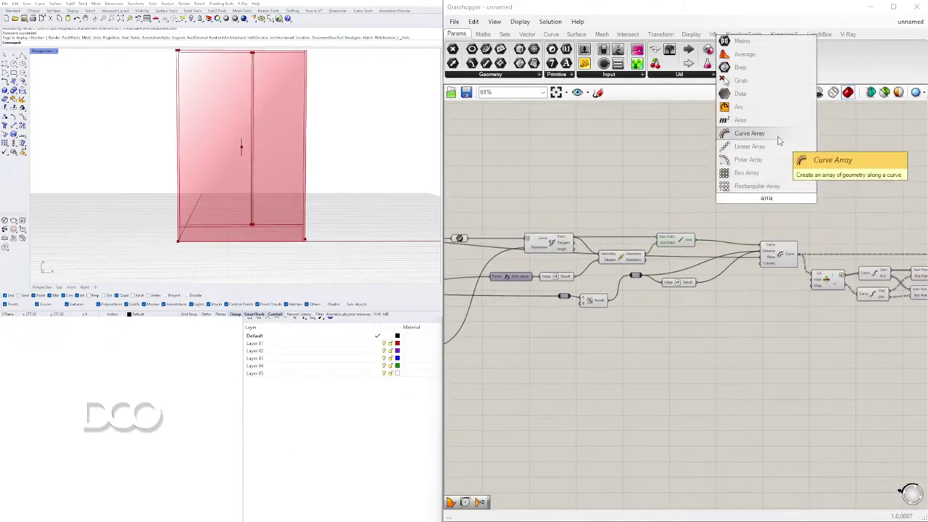
{"action": "left_click", "coordinate": [779, 141]}
{"action": "scroll", "coordinate": [696, 247], "scroll_direction": "up", "scroll_amount": 2}
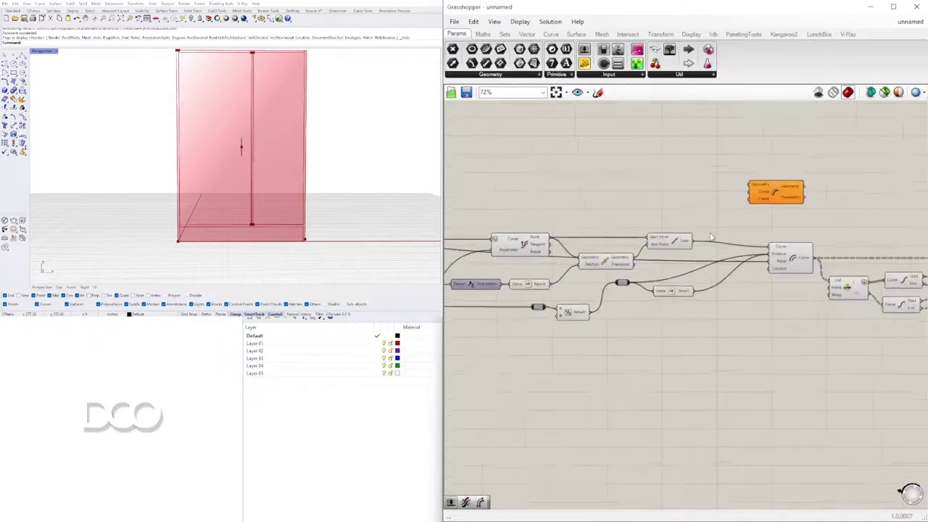
{"action": "left_click_drag", "start_coordinate": [756, 186], "coordinate": [756, 186]}
{"action": "left_click_drag", "start_coordinate": [791, 181], "coordinate": [827, 203]}
{"action": "scroll", "coordinate": [816, 190], "scroll_direction": "down", "scroll_amount": 5}
{"action": "scroll", "coordinate": [859, 183], "scroll_direction": "up", "scroll_amount": 5}
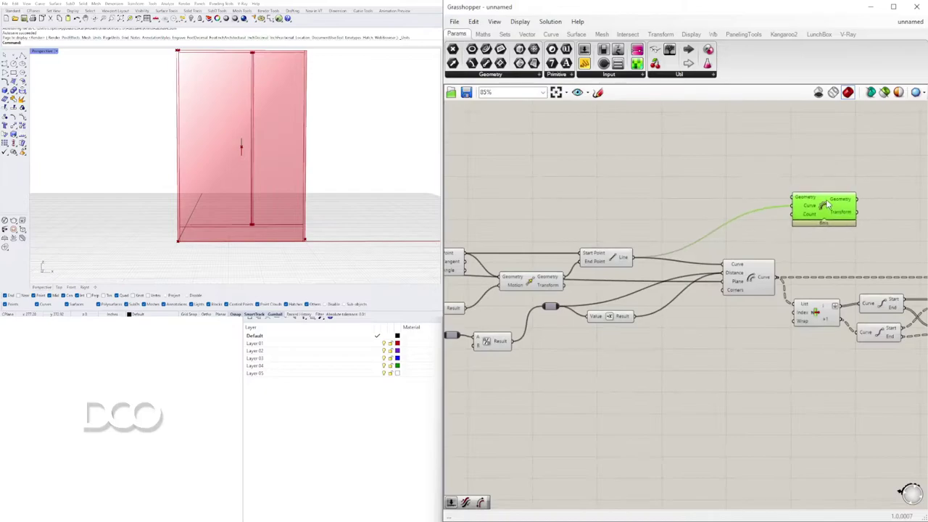
Step: Examine the chain from the Join Curves component back to the components feeding the Evaluate Curve component
{"action": "right_click_drag", "start_coordinate": [855, 224], "coordinate": [808, 236]}
{"action": "right_click_drag", "start_coordinate": [775, 293], "coordinate": [582, 286]}
{"action": "scroll", "coordinate": [583, 286], "scroll_direction": "down", "scroll_amount": 1}
{"action": "left_click_drag", "start_coordinate": [834, 311], "coordinate": [763, 260]}
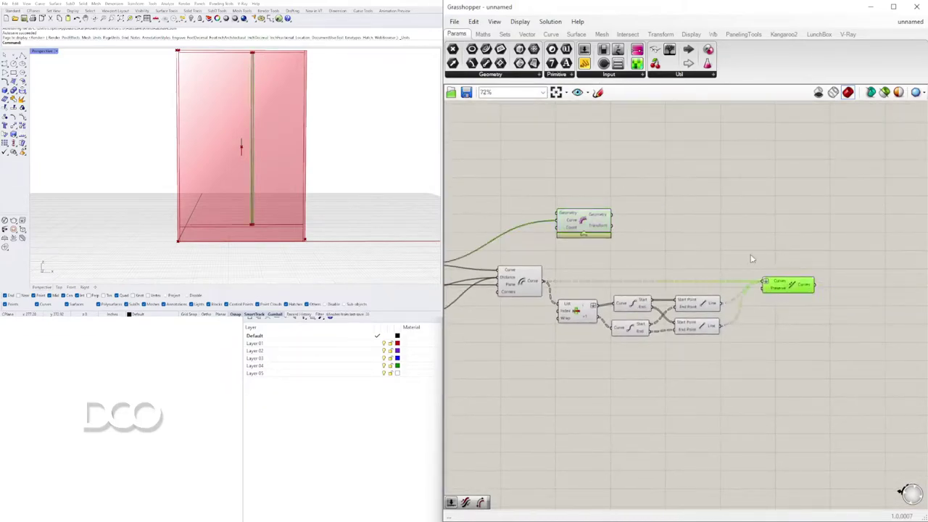
{"action": "right_click_drag", "start_coordinate": [530, 298], "coordinate": [704, 290]}
{"action": "scroll", "coordinate": [704, 289], "scroll_direction": "down", "scroll_amount": 2}
{"action": "right_click_drag", "start_coordinate": [550, 277], "coordinate": [678, 290]}
{"action": "scroll", "coordinate": [558, 289], "scroll_direction": "up", "scroll_amount": 3}
{"action": "right_click_drag", "start_coordinate": [567, 284], "coordinate": [635, 284]}
{"action": "scroll", "coordinate": [635, 284], "scroll_direction": "down", "scroll_amount": 2}
{"action": "scroll", "coordinate": [568, 288], "scroll_direction": "up", "scroll_amount": 2}
{"action": "left_click", "coordinate": [554, 310]}
Step: Turn off the preview of the two List Item components and of the parameter feeding the Evaluate Curve component
{"action": "right_click_drag", "start_coordinate": [538, 288], "coordinate": [622, 289]}
{"action": "left_click_drag", "start_coordinate": [692, 342], "coordinate": [636, 240]}
{"action": "middle_click", "coordinate": [639, 240]}
{"action": "left_click", "coordinate": [668, 213]}
{"action": "left_click_drag", "start_coordinate": [762, 221], "coordinate": [747, 261]}
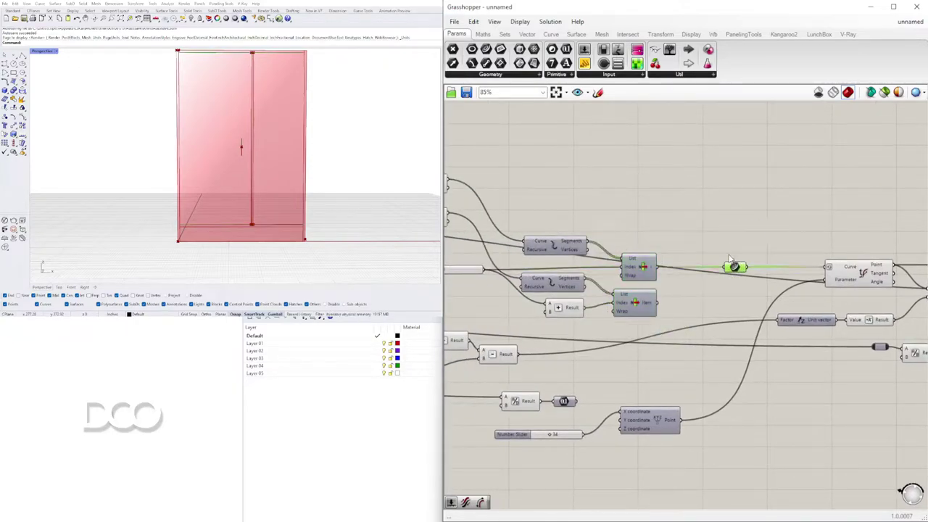
{"action": "middle_click", "coordinate": [732, 225]}
{"action": "left_click", "coordinate": [761, 187]}
Step: Highlight the two Move components and check in the viewport which horizontal panel curves they produce
{"action": "scroll", "coordinate": [754, 184], "scroll_direction": "down", "scroll_amount": 2}
{"action": "scroll", "coordinate": [812, 198], "scroll_direction": "up", "scroll_amount": 1}
{"action": "right_click_drag", "start_coordinate": [681, 193], "coordinate": [677, 267]}
{"action": "scroll", "coordinate": [660, 163], "scroll_direction": "up", "scroll_amount": 2}
{"action": "left_click", "coordinate": [607, 230]}
{"action": "left_click", "coordinate": [618, 201], "text": "shift"}
{"action": "scroll", "coordinate": [617, 200], "scroll_direction": "down", "scroll_amount": 2}
{"action": "scroll", "coordinate": [682, 267], "scroll_direction": "down", "scroll_amount": 2}
{"action": "right_click_drag", "start_coordinate": [860, 268], "coordinate": [796, 276]}
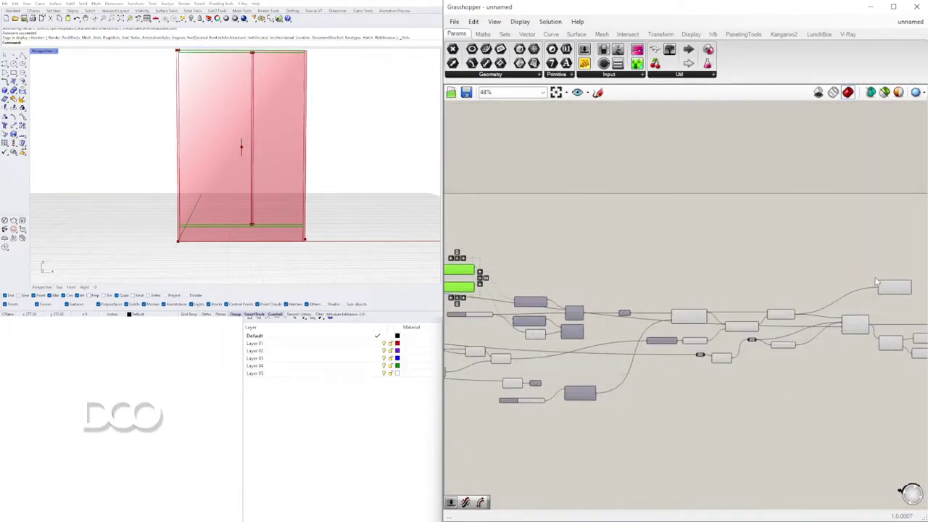
Step: Try the lower Move component's Geometry output as the Geometry input of the Curve Array
{"action": "left_click_drag", "start_coordinate": [888, 285], "coordinate": [868, 274]}
{"action": "left_click", "coordinate": [560, 258]}
{"action": "scroll", "coordinate": [511, 262], "scroll_direction": "up", "scroll_amount": 3}
{"action": "right_click_drag", "start_coordinate": [506, 267], "coordinate": [720, 260]}
{"action": "left_click", "coordinate": [636, 296]}
{"action": "right_click_drag", "start_coordinate": [634, 298], "coordinate": [559, 300]}
{"action": "scroll", "coordinate": [599, 299], "scroll_direction": "down", "scroll_amount": 4}
{"action": "left_click_drag", "start_coordinate": [580, 298], "coordinate": [819, 285]}
{"action": "scroll", "coordinate": [841, 280], "scroll_direction": "up", "scroll_amount": 4}
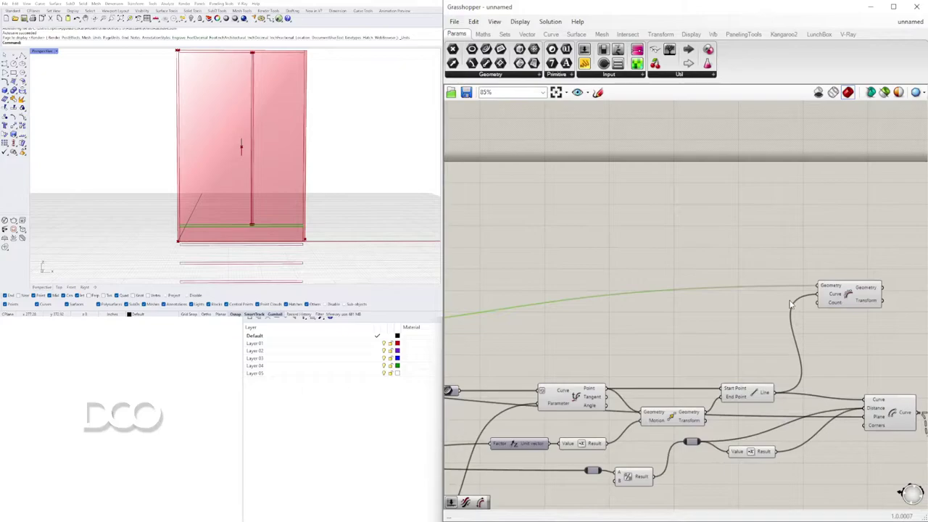
Step: Try the upper Move component's Geometry output as the Curve Array's Geometry input instead
{"action": "scroll", "coordinate": [800, 299], "scroll_direction": "down", "scroll_amount": 3}
{"action": "right_click_drag", "start_coordinate": [577, 330], "coordinate": [679, 307]}
{"action": "scroll", "coordinate": [529, 291], "scroll_direction": "up", "scroll_amount": 3}
{"action": "left_click", "coordinate": [474, 290]}
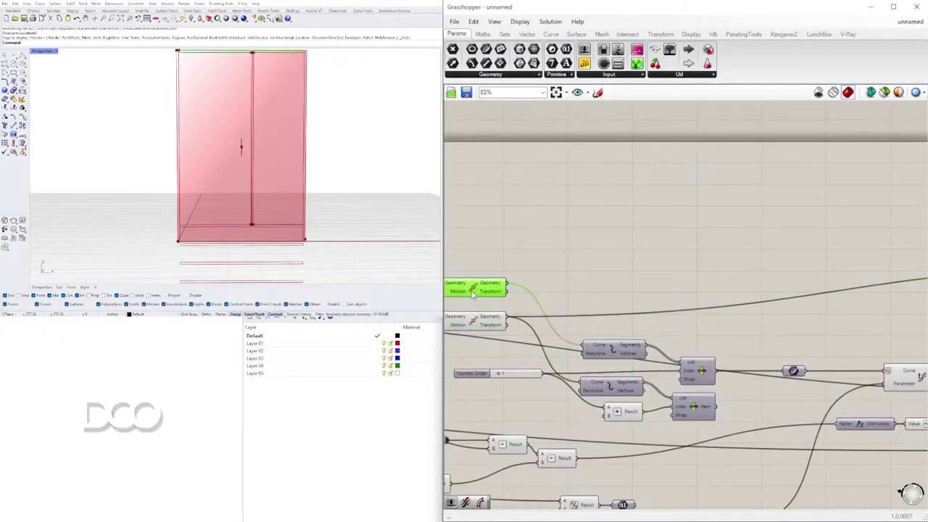
{"action": "scroll", "coordinate": [557, 286], "scroll_direction": "down", "scroll_amount": 6}
{"action": "left_click_drag", "start_coordinate": [508, 287], "coordinate": [756, 260]}
{"action": "scroll", "coordinate": [791, 290], "scroll_direction": "up", "scroll_amount": 10}
Step: Inspect the arrayed horizontal curves in the viewport and delete the Curve Array component
{"action": "left_click", "coordinate": [820, 286]}
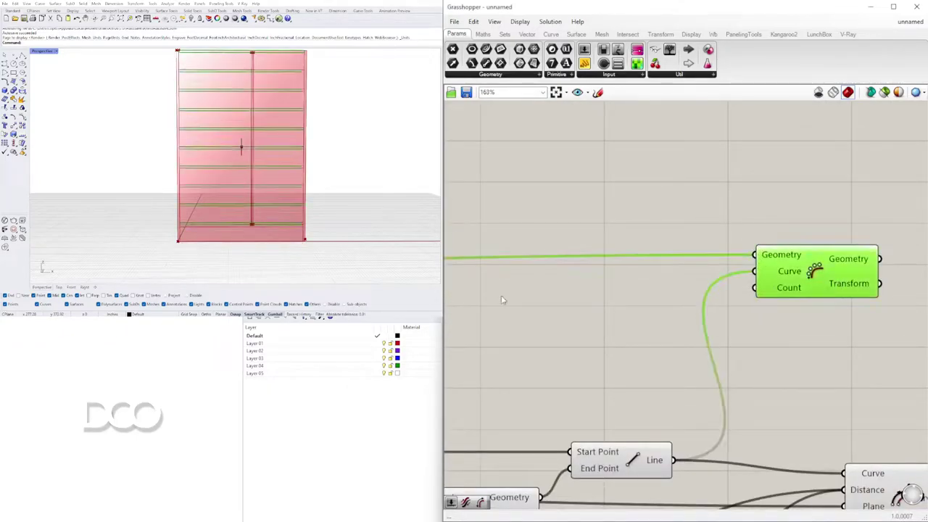
{"action": "scroll", "coordinate": [311, 190], "scroll_direction": "down", "scroll_amount": 4}
{"action": "mouse_move", "coordinate": [314, 191]}
{"action": "right_mouse_down"}
{"action": "mouse_move", "coordinate": [292, 184]}
{"action": "mouse_move", "coordinate": [322, 206]}
{"action": "right_mouse_up"}
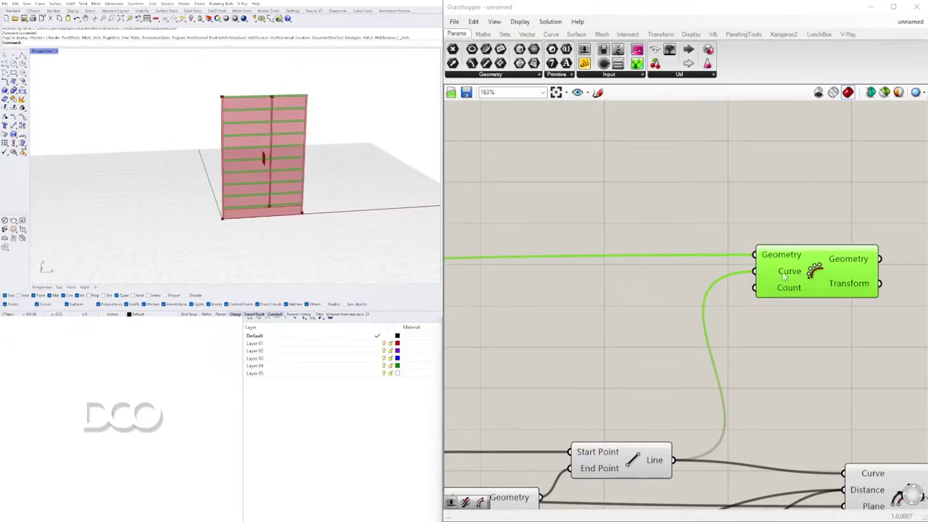
{"action": "right_click_drag", "start_coordinate": [784, 281], "coordinate": [748, 262]}
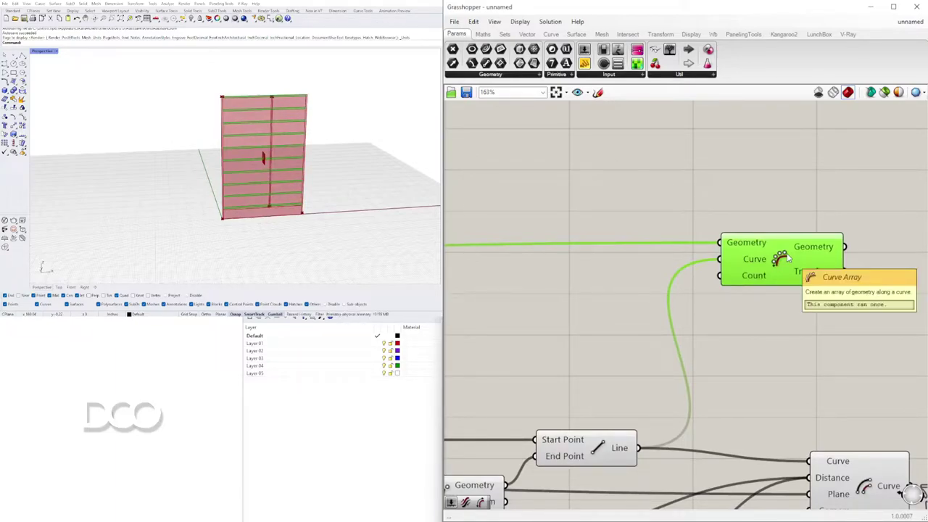
{"action": "key", "text": "Delete"}
Step: Examine the divider curve components by selecting them one at a time, ending on the Line feeding the offset
{"action": "scroll", "coordinate": [831, 408], "scroll_direction": "down", "scroll_amount": 3}
{"action": "right_click_drag", "start_coordinate": [831, 409], "coordinate": [505, 257]}
{"action": "scroll", "coordinate": [725, 309], "scroll_direction": "down", "scroll_amount": 2}
{"action": "right_click_drag", "start_coordinate": [846, 329], "coordinate": [734, 330]}
{"action": "left_click", "coordinate": [745, 307]}
{"action": "right_click_drag", "start_coordinate": [628, 264], "coordinate": [732, 272]}
{"action": "scroll", "coordinate": [570, 307], "scroll_direction": "up", "scroll_amount": 3}
{"action": "left_click", "coordinate": [561, 319]}
{"action": "right_click_drag", "start_coordinate": [464, 284], "coordinate": [702, 285]}
{"action": "left_click", "coordinate": [679, 286]}
{"action": "left_click", "coordinate": [623, 299]}
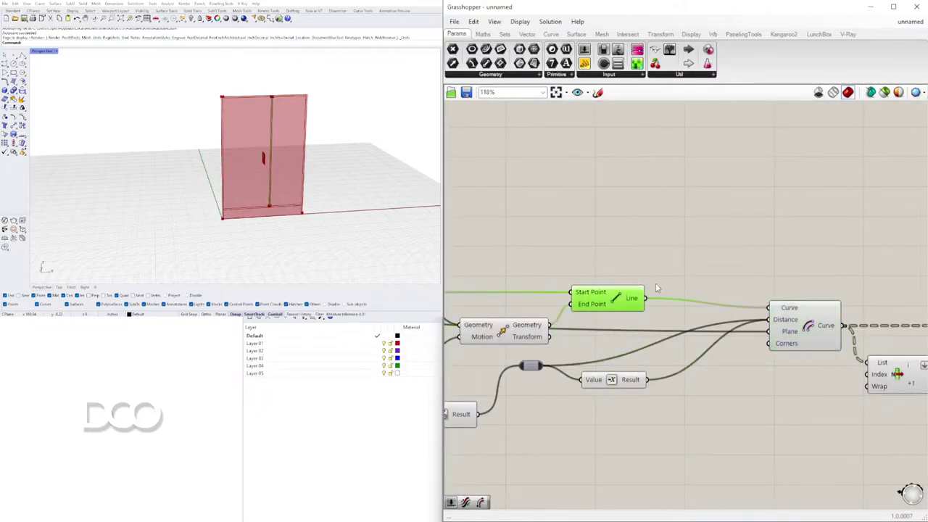
Step: Add a Divide Curve component and connect the divider's Line output to its Curve input
{"action": "scroll", "coordinate": [640, 245], "scroll_direction": "up", "scroll_amount": 2}
{"action": "right_click_drag", "start_coordinate": [643, 243], "coordinate": [624, 335]}
{"action": "double_click", "coordinate": [667, 292]}
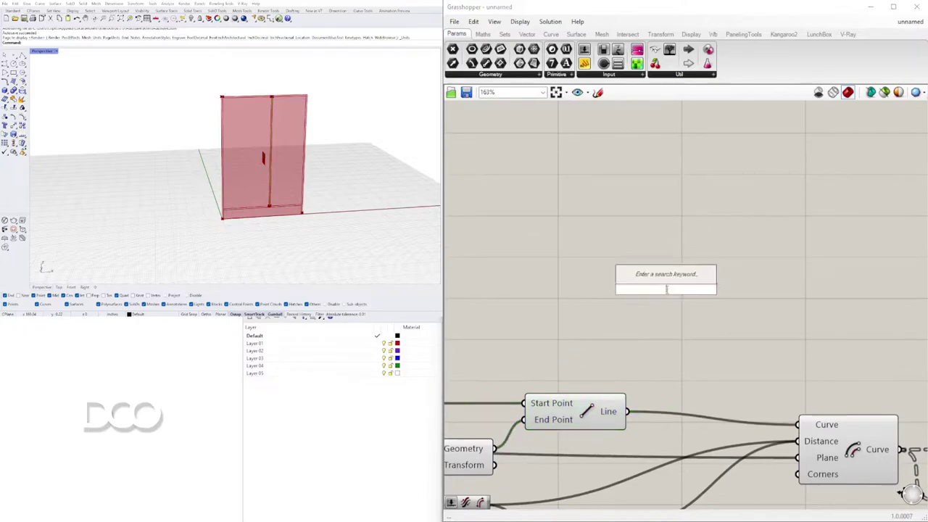
{"action": "type", "text": "div"}
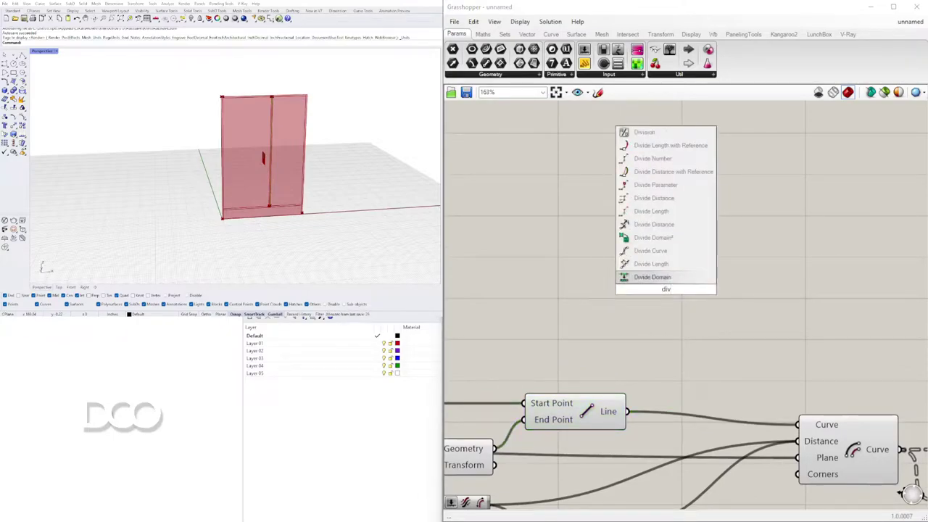
{"action": "left_click", "coordinate": [661, 252]}
{"action": "left_click_drag", "start_coordinate": [626, 412], "coordinate": [613, 272]}
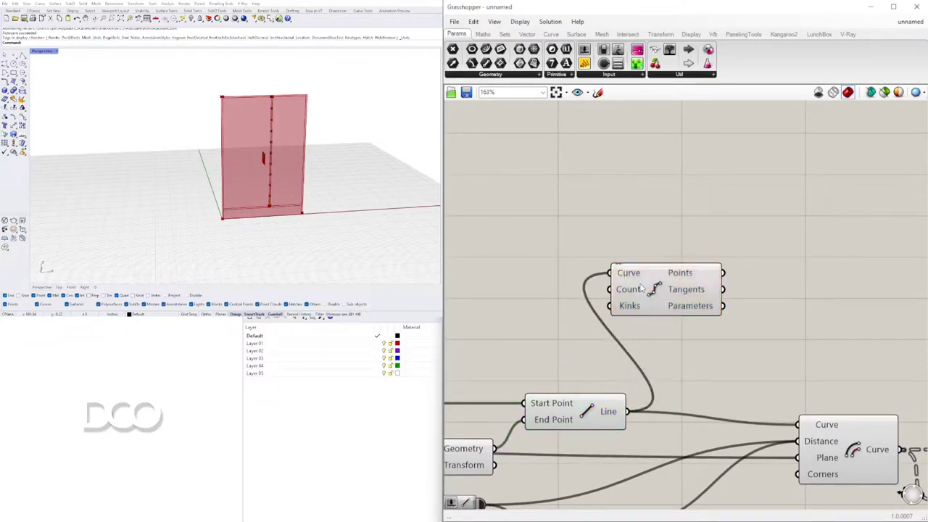
Step: Reposition the Divide Curve component and drive its Count input with a new number slider set to 5
{"action": "left_click_drag", "start_coordinate": [655, 294], "coordinate": [767, 266]}
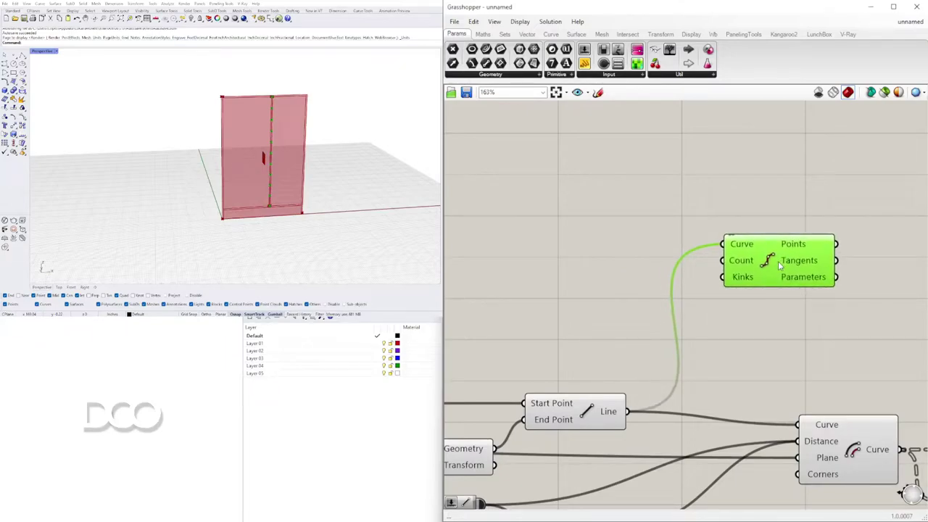
{"action": "right_click_drag", "start_coordinate": [793, 270], "coordinate": [616, 268]}
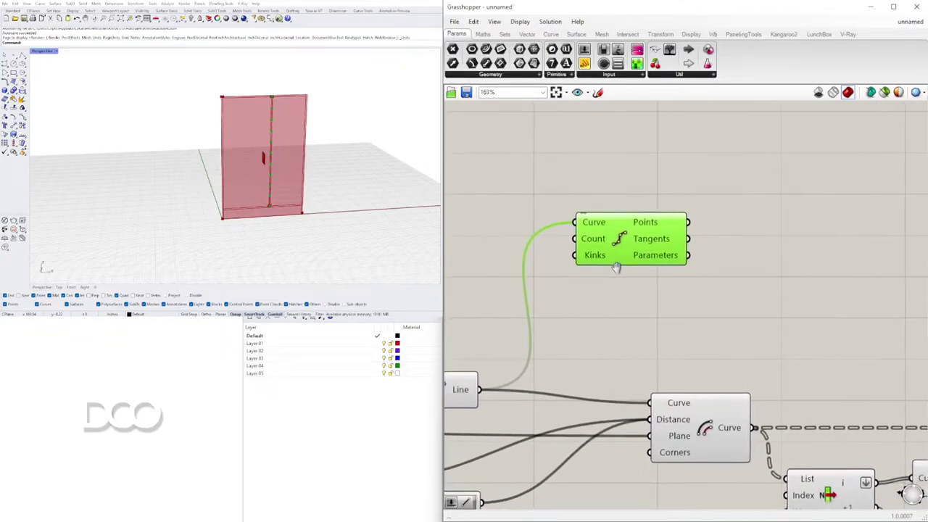
{"action": "left_click_drag", "start_coordinate": [634, 254], "coordinate": [676, 255]}
{"action": "right_click_drag", "start_coordinate": [580, 267], "coordinate": [621, 268]}
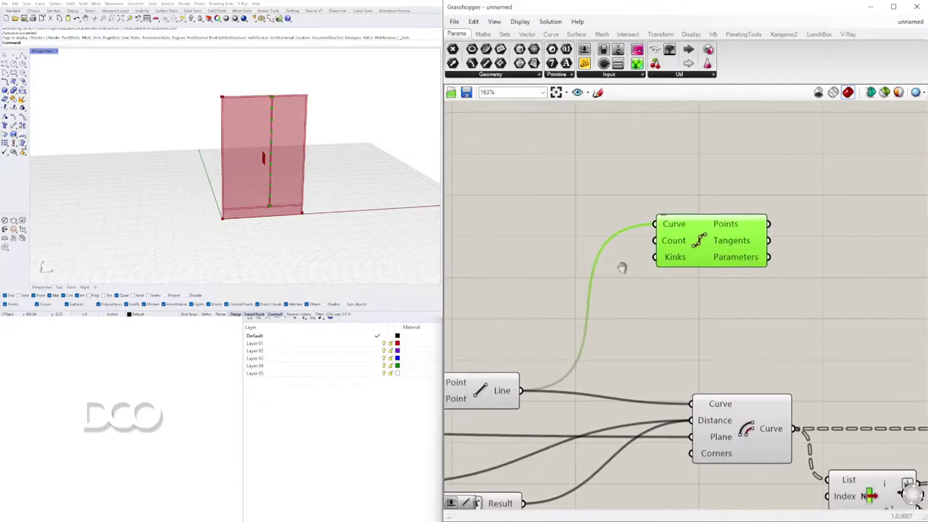
{"action": "double_click", "coordinate": [517, 257]}
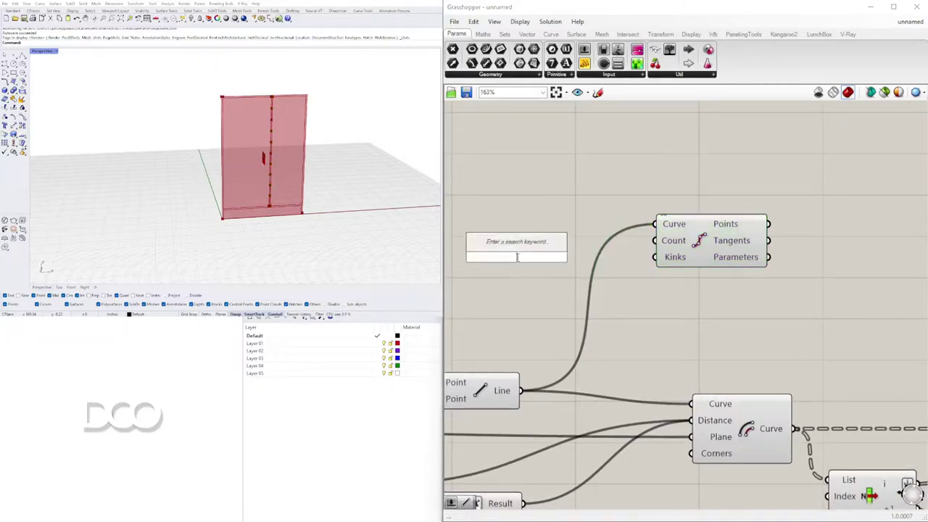
{"action": "type", "text": "5"}
{"action": "key", "text": "Return"}
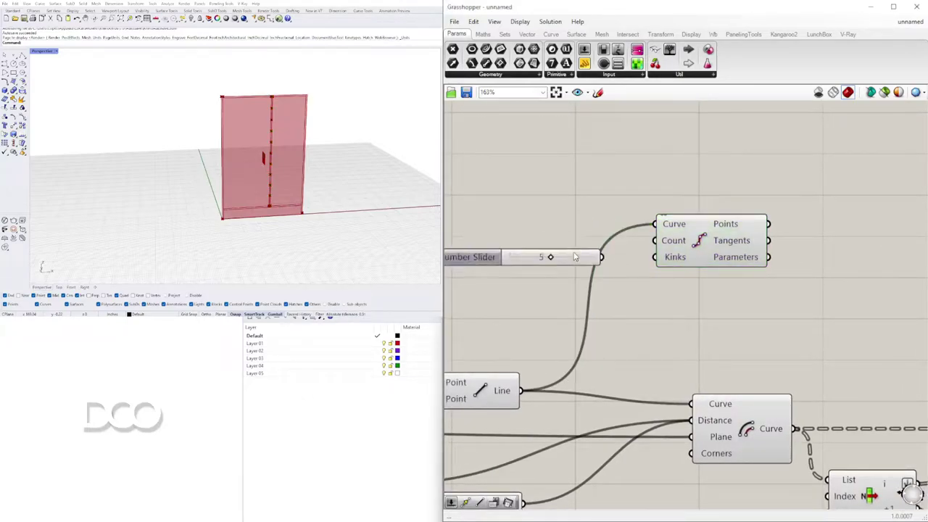
{"action": "left_click_drag", "start_coordinate": [601, 257], "coordinate": [655, 240]}
Step: Check the division points in the viewport and set the Count slider to 4
{"action": "scroll", "coordinate": [535, 252], "scroll_direction": "up", "scroll_amount": 3}
{"action": "left_click_drag", "start_coordinate": [754, 243], "coordinate": [765, 284]}
{"action": "scroll", "coordinate": [248, 211], "scroll_direction": "up", "scroll_amount": 5}
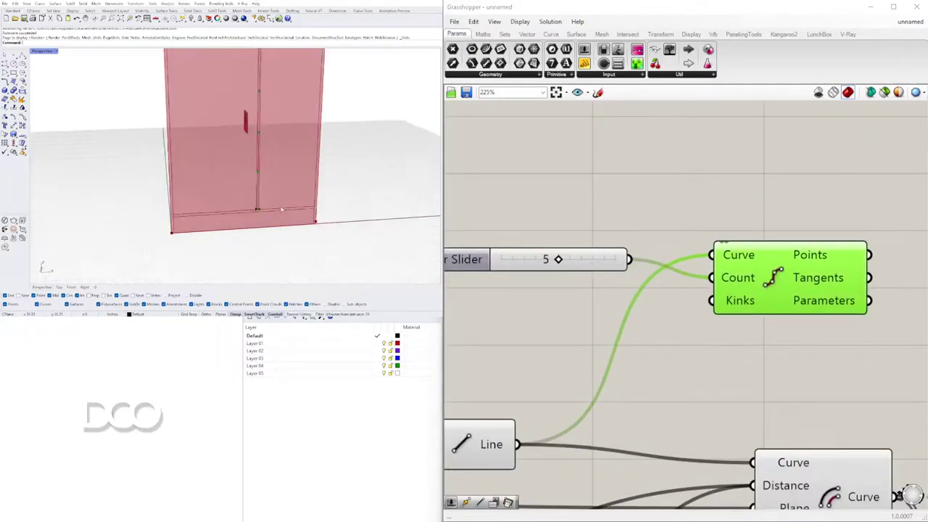
{"action": "scroll", "coordinate": [248, 211], "scroll_direction": "down", "scroll_amount": 5}
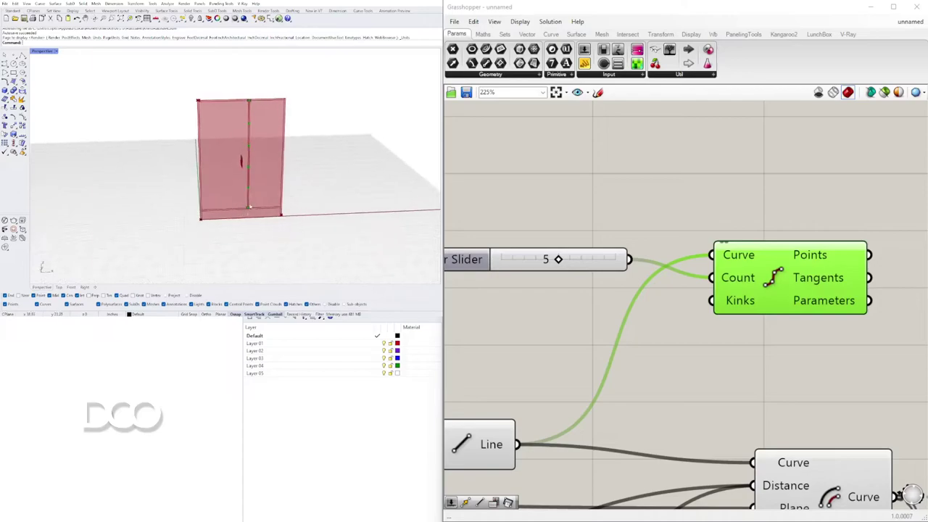
{"action": "right_click_drag", "start_coordinate": [258, 194], "coordinate": [256, 183]}
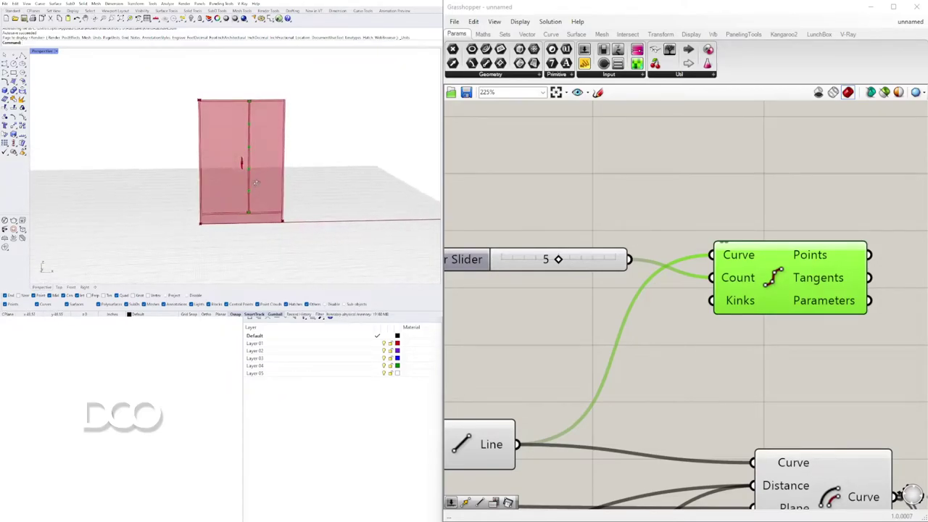
{"action": "right_click_drag", "start_coordinate": [541, 277], "coordinate": [556, 281]}
{"action": "scroll", "coordinate": [553, 270], "scroll_direction": "up", "scroll_amount": 2}
{"action": "double_click", "coordinate": [554, 266]}
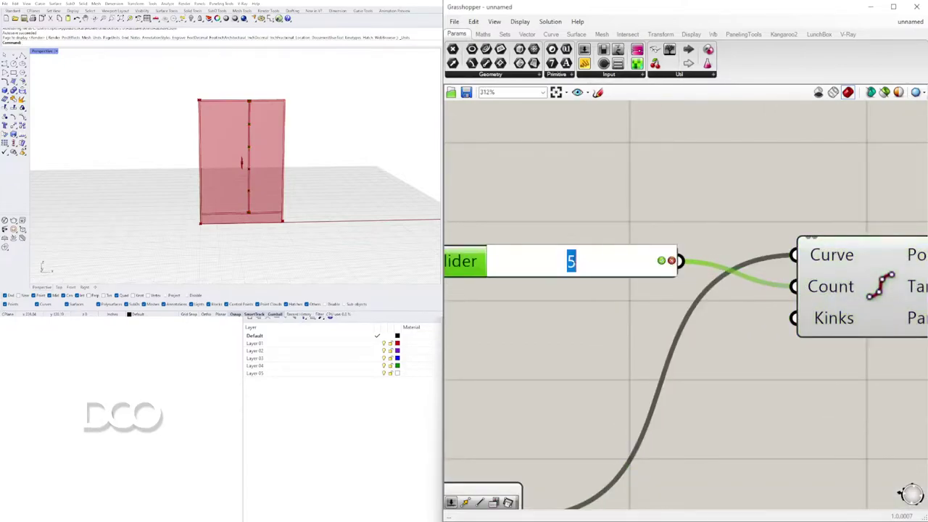
{"action": "type", "text": "4"}
{"action": "key", "text": "Return"}
Step: Delete the Divide Curve component together with its number slider
{"action": "scroll", "coordinate": [643, 270], "scroll_direction": "down", "scroll_amount": 5}
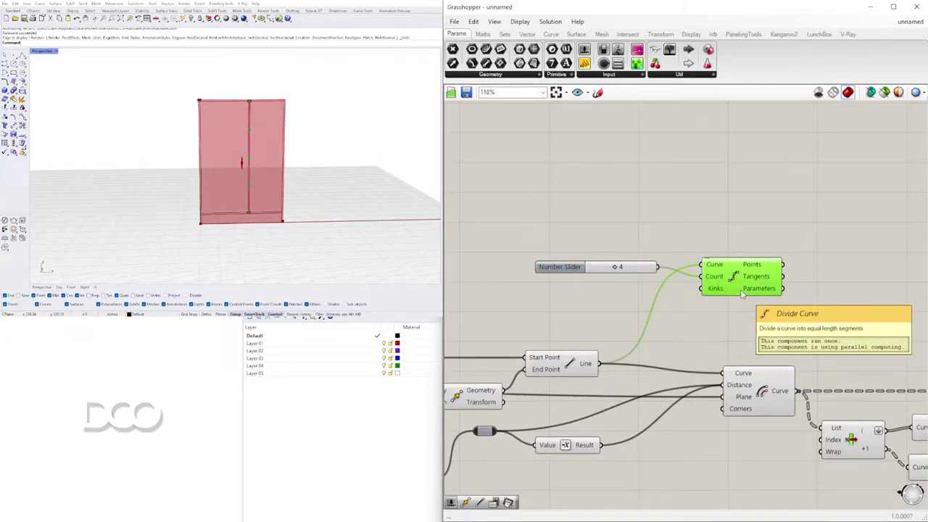
{"action": "left_click_drag", "start_coordinate": [758, 216], "coordinate": [567, 306]}
{"action": "key", "text": "Delete"}
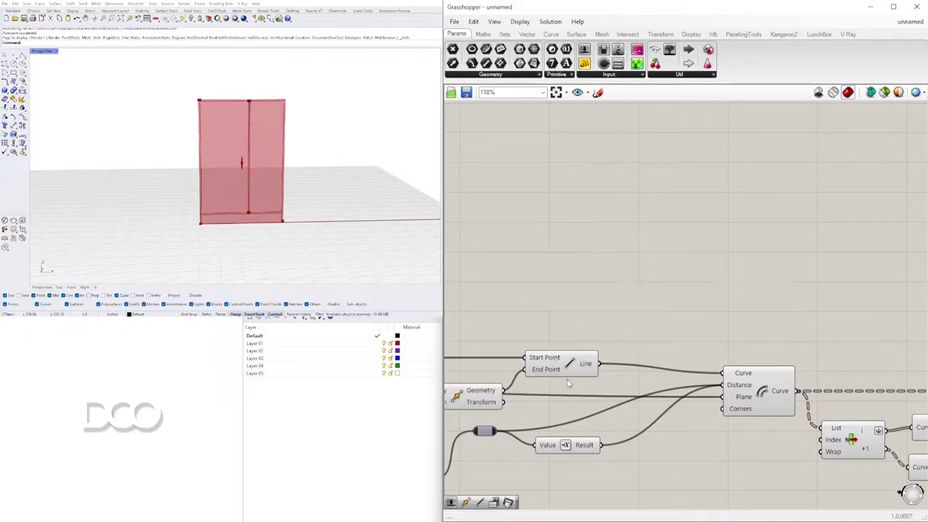
Step: Examine the lower end of the vertical divider and identify the components that produce its points and curves
{"action": "scroll", "coordinate": [569, 381], "scroll_direction": "down", "scroll_amount": 1}
{"action": "scroll", "coordinate": [231, 195], "scroll_direction": "up", "scroll_amount": 13}
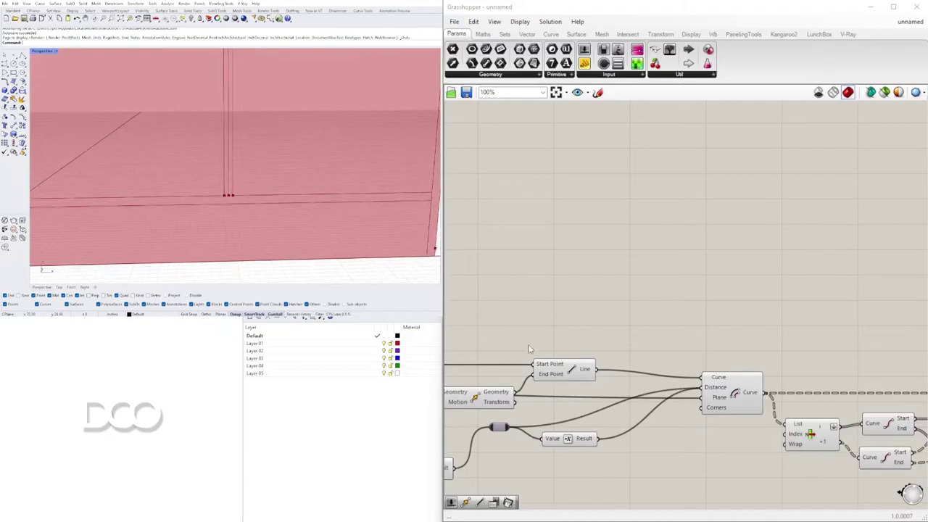
{"action": "right_click_drag", "start_coordinate": [544, 377], "coordinate": [737, 343]}
{"action": "left_click", "coordinate": [679, 367]}
{"action": "scroll", "coordinate": [678, 369], "scroll_direction": "down", "scroll_amount": 4}
{"action": "scroll", "coordinate": [711, 387], "scroll_direction": "up", "scroll_amount": 5}
{"action": "left_click", "coordinate": [654, 320]}
{"action": "left_click", "coordinate": [763, 344]}
{"action": "right_click_drag", "start_coordinate": [832, 359], "coordinate": [594, 352]}
{"action": "scroll", "coordinate": [594, 352], "scroll_direction": "down", "scroll_amount": 3}
Step: Turn off the preview of the curve offset, the List Item and both End Points components
{"action": "mouse_move", "coordinate": [756, 360]}
{"action": "right_mouse_down"}
{"action": "mouse_move", "coordinate": [677, 353]}
{"action": "mouse_move", "coordinate": [837, 347]}
{"action": "mouse_move", "coordinate": [769, 348]}
{"action": "right_mouse_up"}
{"action": "scroll", "coordinate": [837, 347], "scroll_direction": "up", "scroll_amount": 1}
{"action": "left_click_drag", "start_coordinate": [788, 399], "coordinate": [662, 283]}
{"action": "middle_click", "coordinate": [673, 289]}
{"action": "left_click", "coordinate": [703, 261]}
Step: Try turning off the preview of the divider's Move component and its neighbouring math components
{"action": "right_click_drag", "start_coordinate": [632, 371], "coordinate": [691, 366]}
{"action": "left_click_drag", "start_coordinate": [638, 387], "coordinate": [484, 330]}
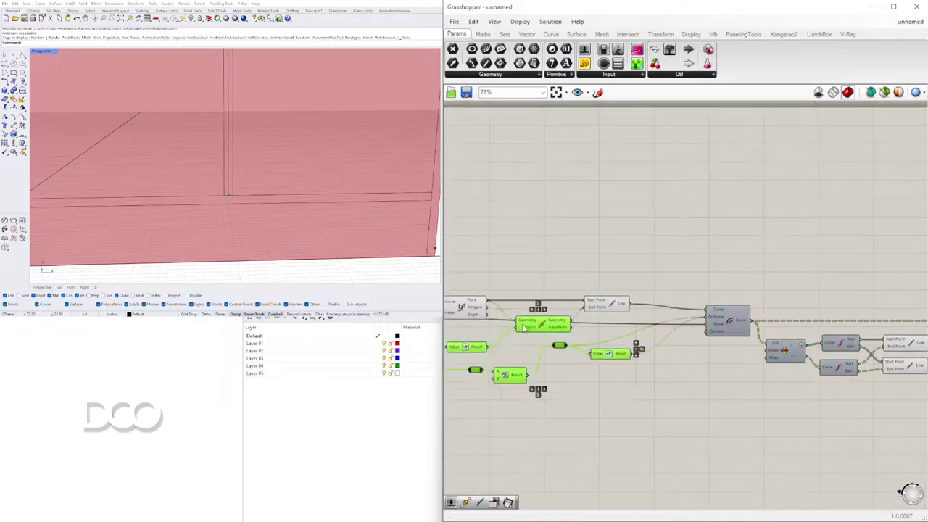
{"action": "middle_click", "coordinate": [548, 325]}
{"action": "left_click", "coordinate": [578, 296]}
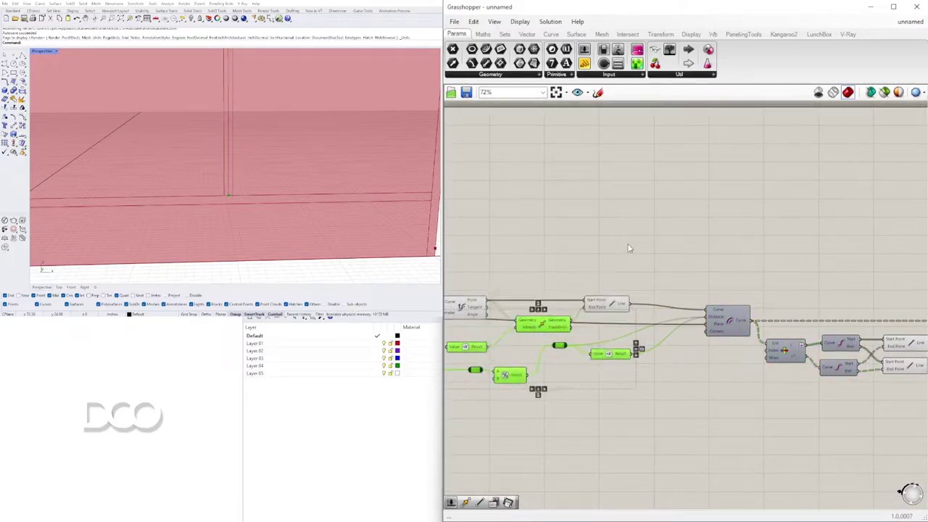
{"action": "left_click", "coordinate": [587, 292]}
{"action": "left_click", "coordinate": [556, 322]}
Step: Turn off the preview of the Line component that feeds the curve offset
{"action": "scroll", "coordinate": [282, 185], "scroll_direction": "down", "scroll_amount": 9}
{"action": "scroll", "coordinate": [273, 132], "scroll_direction": "up", "scroll_amount": 2}
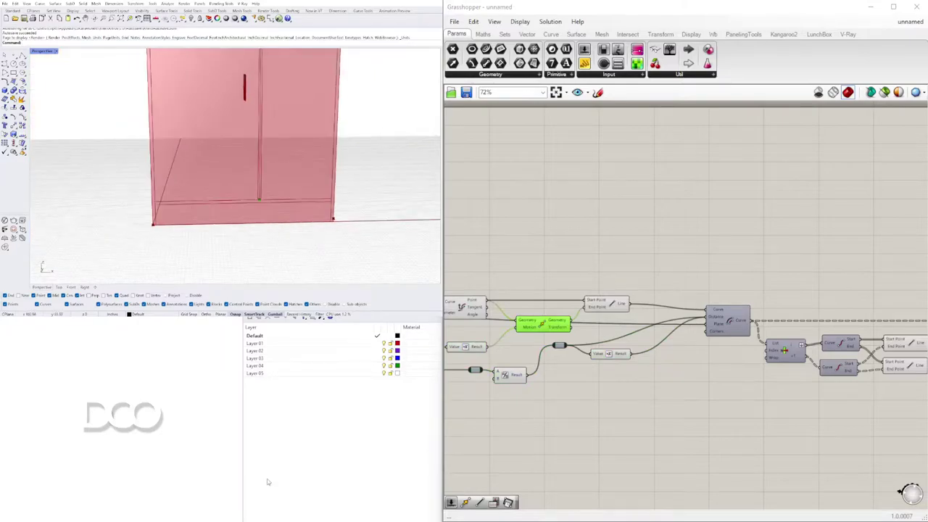
{"action": "scroll", "coordinate": [505, 311], "scroll_direction": "up", "scroll_amount": 4}
{"action": "right_click_drag", "start_coordinate": [629, 317], "coordinate": [663, 320]}
{"action": "left_click", "coordinate": [745, 306]}
{"action": "middle_click", "coordinate": [745, 305]}
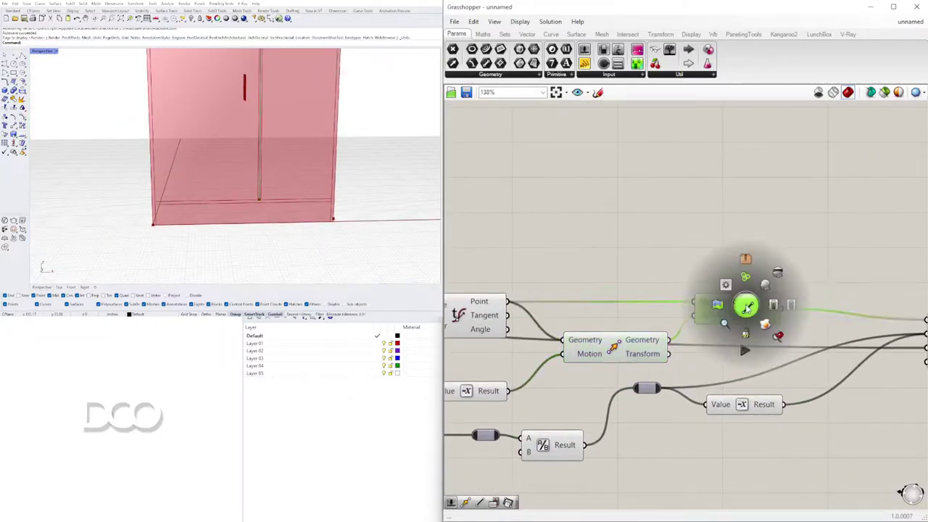
{"action": "left_click", "coordinate": [766, 287]}
{"action": "middle_click", "coordinate": [741, 320]}
{"action": "left_click", "coordinate": [770, 295]}
Step: Examine the door panel and its vertical divider in the viewport from several distances and angles
{"action": "scroll", "coordinate": [283, 209], "scroll_direction": "down", "scroll_amount": 13}
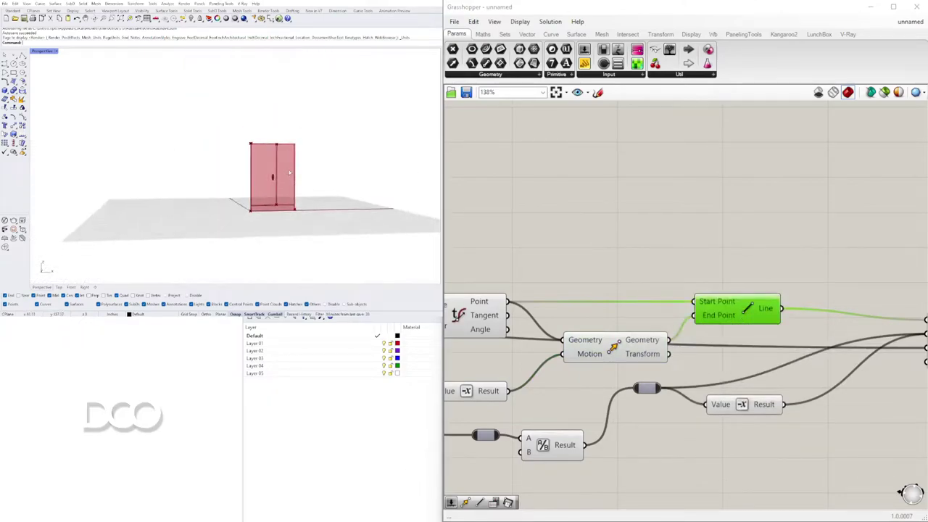
{"action": "scroll", "coordinate": [289, 174], "scroll_direction": "up", "scroll_amount": 6}
{"action": "scroll", "coordinate": [241, 191], "scroll_direction": "down", "scroll_amount": 3}
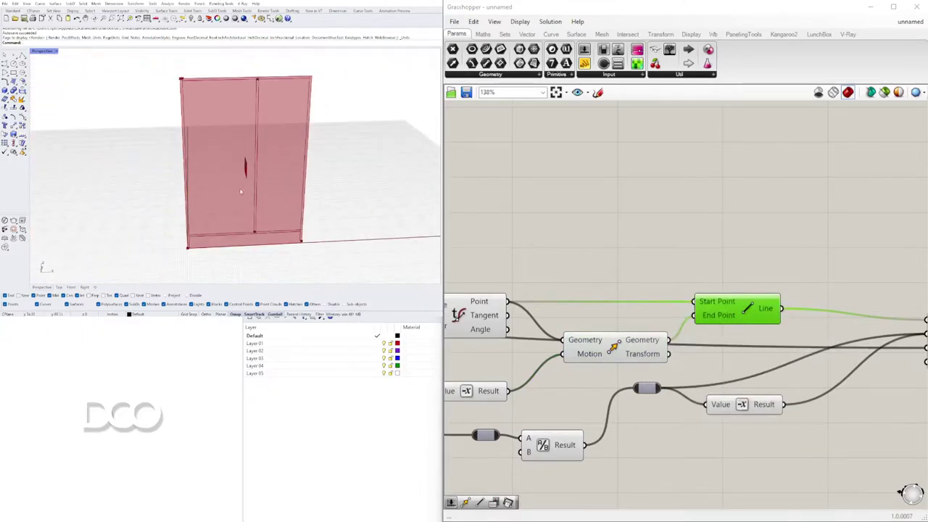
{"action": "scroll", "coordinate": [241, 191], "scroll_direction": "up", "scroll_amount": 3}
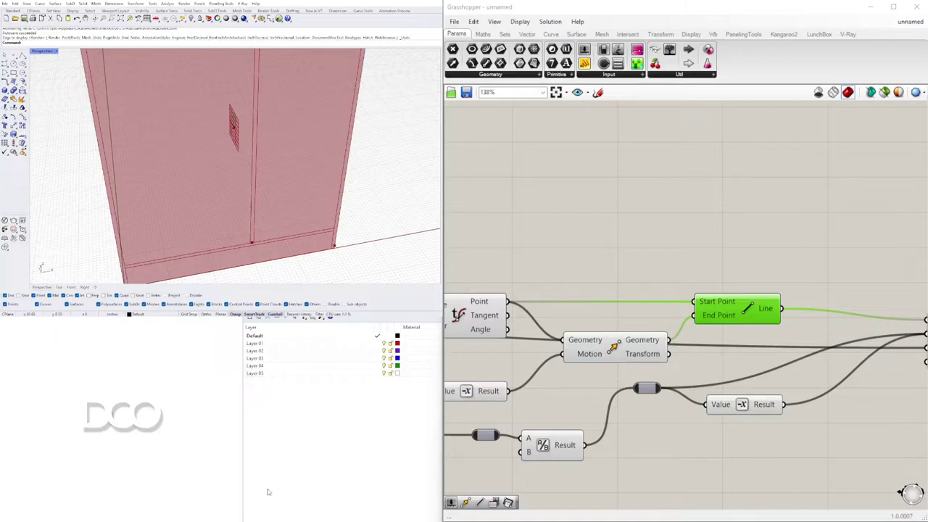
{"action": "scroll", "coordinate": [616, 244], "scroll_direction": "down", "scroll_amount": 2}
{"action": "scroll", "coordinate": [243, 190], "scroll_direction": "down", "scroll_amount": 3}
{"action": "right_click_drag", "start_coordinate": [243, 189], "coordinate": [254, 163]}
Step: Add a second Move component above the one that produces the divider's end point
{"action": "scroll", "coordinate": [812, 323], "scroll_direction": "down", "scroll_amount": 3}
{"action": "right_click_drag", "start_coordinate": [812, 324], "coordinate": [659, 301]}
{"action": "scroll", "coordinate": [580, 298], "scroll_direction": "up", "scroll_amount": 2}
{"action": "right_click_drag", "start_coordinate": [580, 298], "coordinate": [728, 297]}
{"action": "left_click", "coordinate": [673, 305]}
{"action": "scroll", "coordinate": [680, 303], "scroll_direction": "up", "scroll_amount": 3}
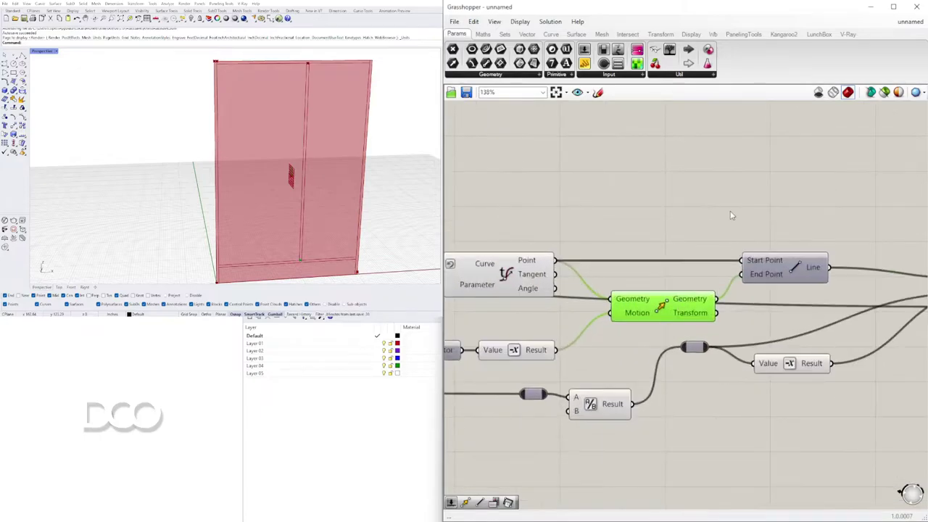
{"action": "double_click", "coordinate": [730, 211]}
{"action": "type", "text": "move"}
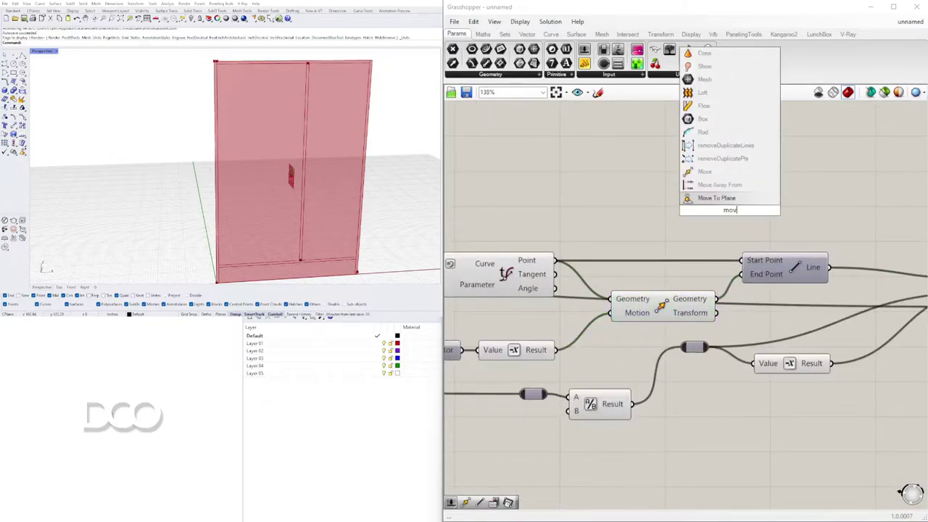
{"action": "left_click", "coordinate": [739, 187]}
Step: Connect the existing Move's Geometry output to the new Move's Geometry input and space out the new Move and Line components
{"action": "right_click_drag", "start_coordinate": [739, 187], "coordinate": [653, 216]}
{"action": "left_click_drag", "start_coordinate": [642, 242], "coordinate": [704, 224]}
{"action": "left_click_drag", "start_coordinate": [629, 328], "coordinate": [652, 215]}
{"action": "left_click_drag", "start_coordinate": [713, 299], "coordinate": [809, 299]}
{"action": "left_click_drag", "start_coordinate": [691, 224], "coordinate": [777, 224]}
Step: Add a Unit Z vector and connect it to the new Move component's Motion input
{"action": "double_click", "coordinate": [599, 226]}
{"action": "type", "text": "z"}
{"action": "left_click", "coordinate": [601, 216]}
{"action": "left_click_drag", "start_coordinate": [646, 225], "coordinate": [738, 230]}
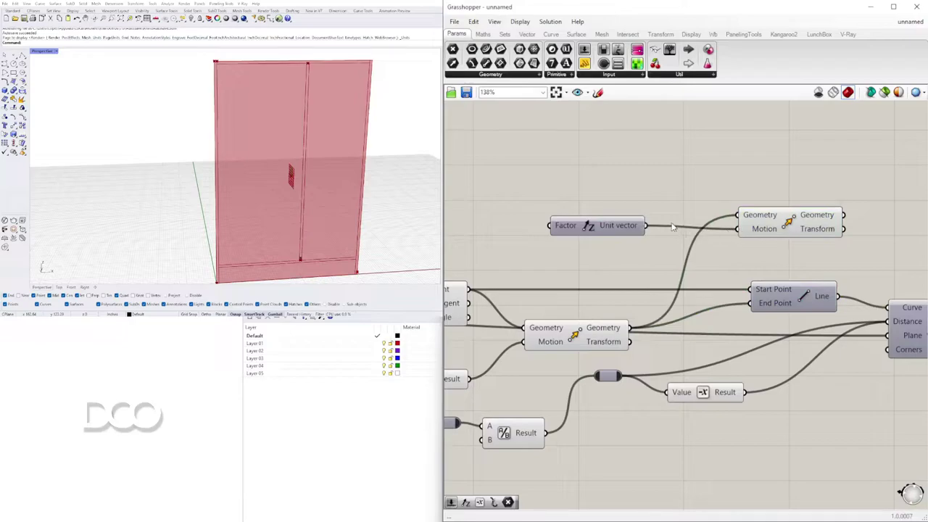
{"action": "left_click_drag", "start_coordinate": [607, 227], "coordinate": [628, 231]}
Step: Add a Series component and connect a number slider with the value 12 to its Step input
{"action": "right_click_drag", "start_coordinate": [564, 237], "coordinate": [724, 253]}
{"action": "double_click", "coordinate": [574, 239]}
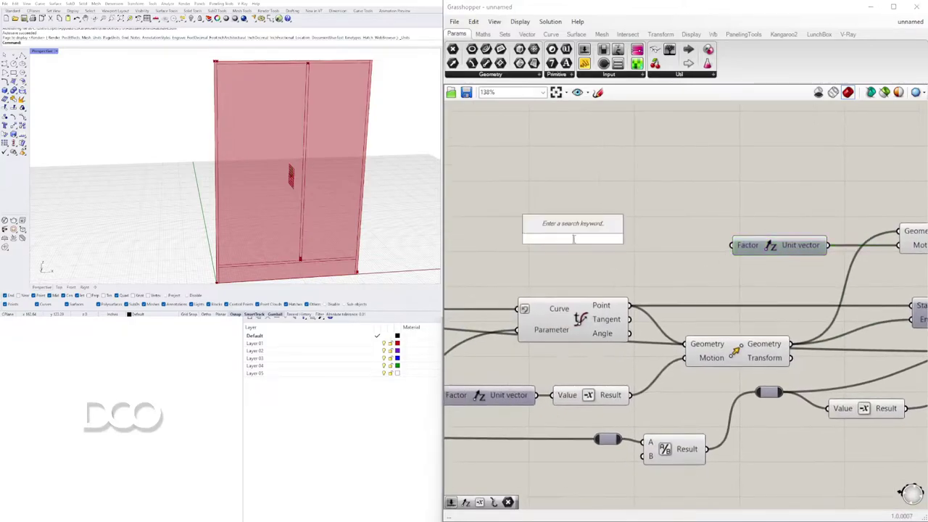
{"action": "type", "text": "seri"}
{"action": "left_click", "coordinate": [558, 228]}
{"action": "left_click_drag", "start_coordinate": [585, 243], "coordinate": [609, 233]}
{"action": "right_click_drag", "start_coordinate": [569, 230], "coordinate": [662, 233]}
{"action": "left_click", "coordinate": [535, 224]}
{"action": "double_click", "coordinate": [535, 225]}
{"action": "type", "text": "12"}
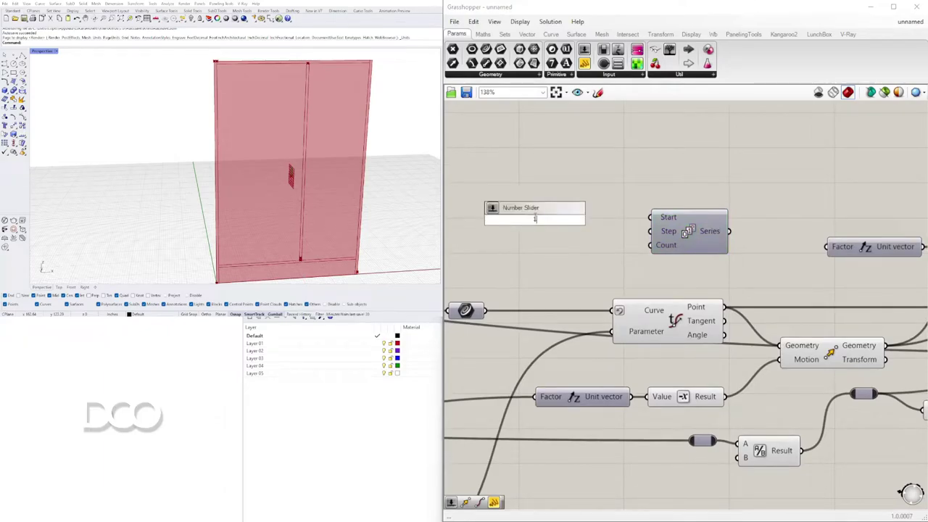
{"action": "key", "text": "Return"}
{"action": "left_click_drag", "start_coordinate": [605, 219], "coordinate": [651, 231]}
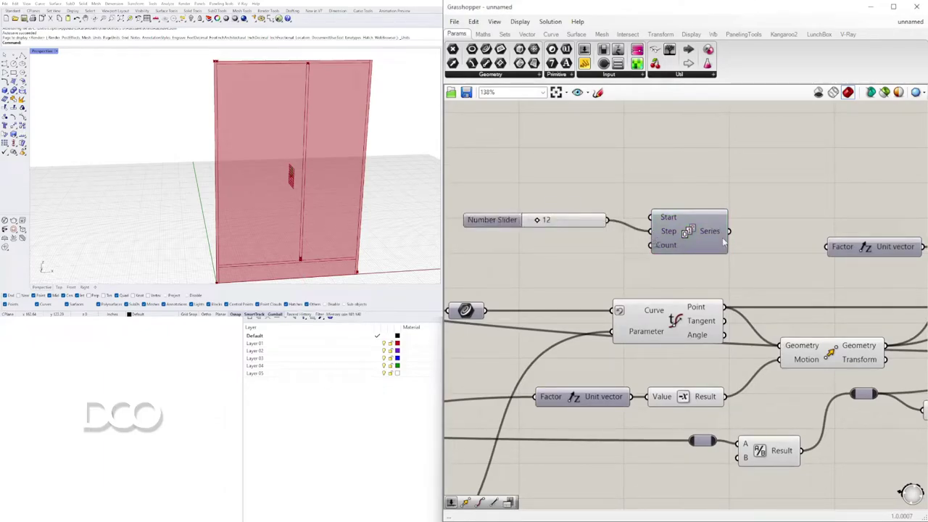
Step: Connect a new slider with the value 3 to the Series Count input, and the Series output to the Unit Z Factor
{"action": "double_click", "coordinate": [549, 255]}
{"action": "type", "text": "3"}
{"action": "key", "text": "Return"}
{"action": "left_click_drag", "start_coordinate": [621, 254], "coordinate": [651, 245]}
{"action": "left_click_drag", "start_coordinate": [728, 232], "coordinate": [828, 248]}
Step: Duplicate the 12 slider and connect the copy to the Start input of the Series component
{"action": "right_click_drag", "start_coordinate": [831, 249], "coordinate": [638, 248]}
{"action": "scroll", "coordinate": [638, 248], "scroll_direction": "down", "scroll_amount": 1}
{"action": "right_click_drag", "start_coordinate": [792, 249], "coordinate": [759, 248]}
{"action": "left_click", "coordinate": [759, 249]}
{"action": "right_click_drag", "start_coordinate": [603, 262], "coordinate": [795, 266]}
{"action": "right_click_drag", "start_coordinate": [597, 238], "coordinate": [667, 273]}
{"action": "left_click", "coordinate": [563, 268]}
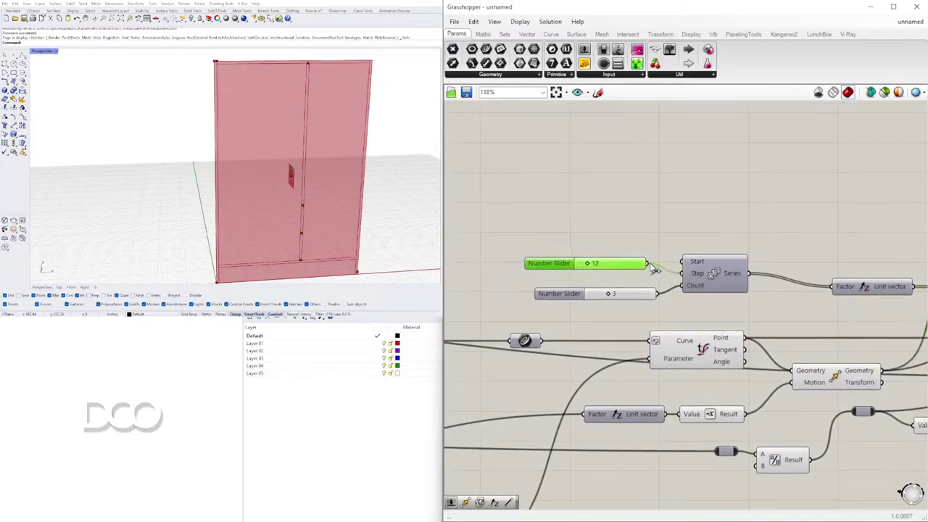
{"action": "left_click_drag", "start_coordinate": [557, 267], "coordinate": [554, 253]}
{"action": "left_click_drag", "start_coordinate": [649, 252], "coordinate": [667, 264]}
Step: Set the Series Count slider to 6 and highlight the moved points by selecting the upper Move component
{"action": "scroll", "coordinate": [587, 252], "scroll_direction": "up", "scroll_amount": 4}
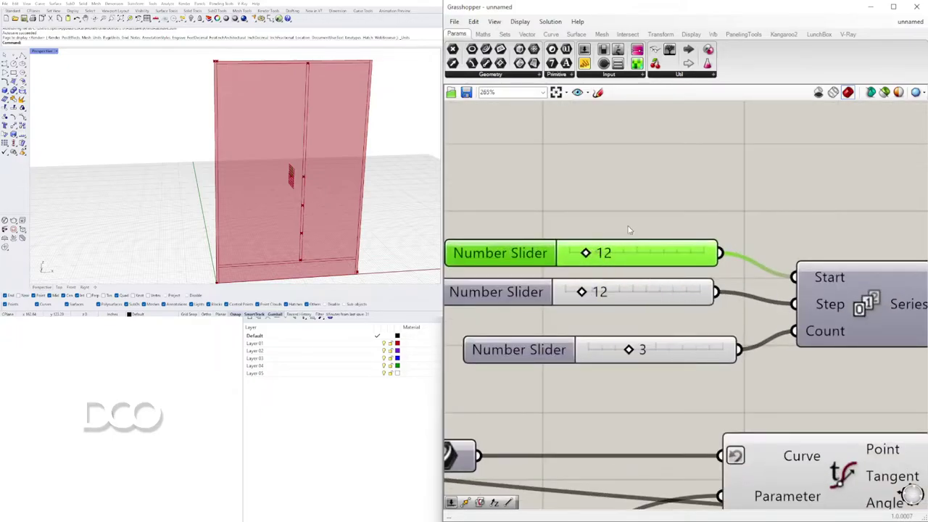
{"action": "scroll", "coordinate": [629, 230], "scroll_direction": "down", "scroll_amount": 2}
{"action": "scroll", "coordinate": [605, 298], "scroll_direction": "up", "scroll_amount": 2}
{"action": "left_click_drag", "start_coordinate": [642, 307], "coordinate": [683, 310]}
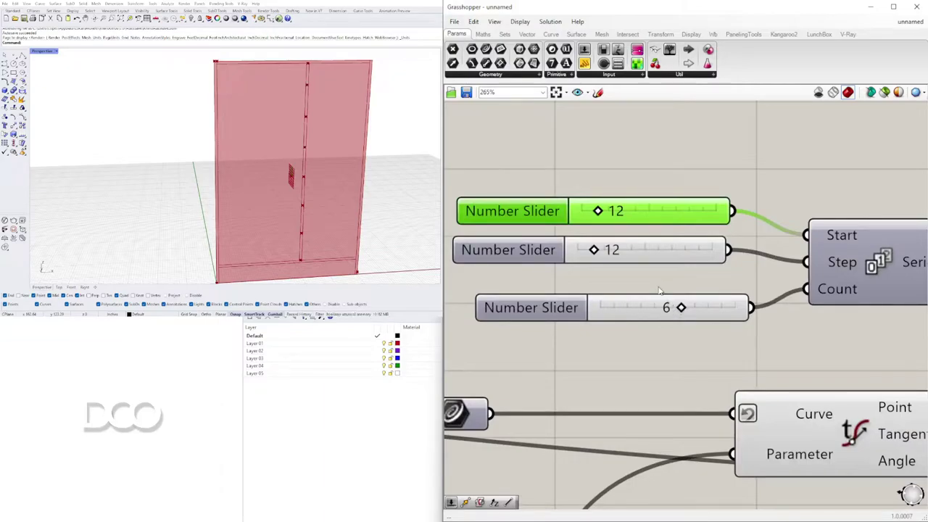
{"action": "scroll", "coordinate": [685, 269], "scroll_direction": "down", "scroll_amount": 6}
{"action": "right_click_drag", "start_coordinate": [906, 261], "coordinate": [705, 276]}
{"action": "left_click", "coordinate": [704, 274]}
Step: Examine how the upper Move, the divider's Line and the Offset component are wired together
{"action": "right_click_drag", "start_coordinate": [506, 237], "coordinate": [599, 248]}
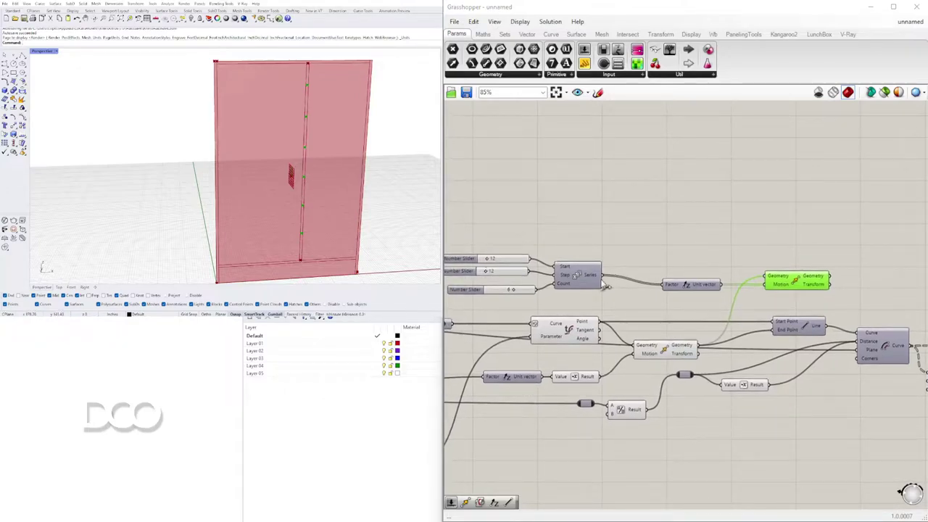
{"action": "scroll", "coordinate": [609, 255], "scroll_direction": "down", "scroll_amount": 1}
{"action": "scroll", "coordinate": [801, 269], "scroll_direction": "up", "scroll_amount": 2}
{"action": "right_click_drag", "start_coordinate": [802, 269], "coordinate": [680, 262]}
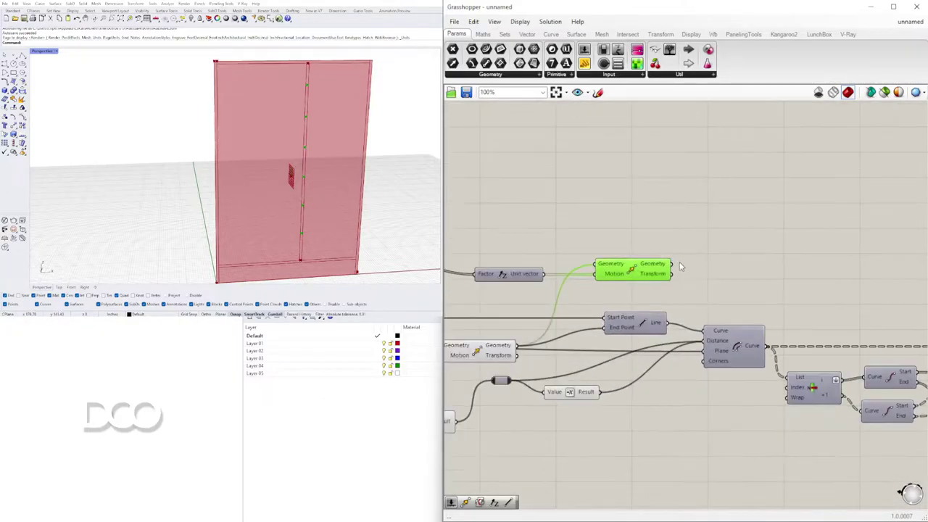
{"action": "double_click", "coordinate": [728, 263]}
{"action": "left_click", "coordinate": [759, 290]}
{"action": "scroll", "coordinate": [761, 293], "scroll_direction": "down", "scroll_amount": 2}
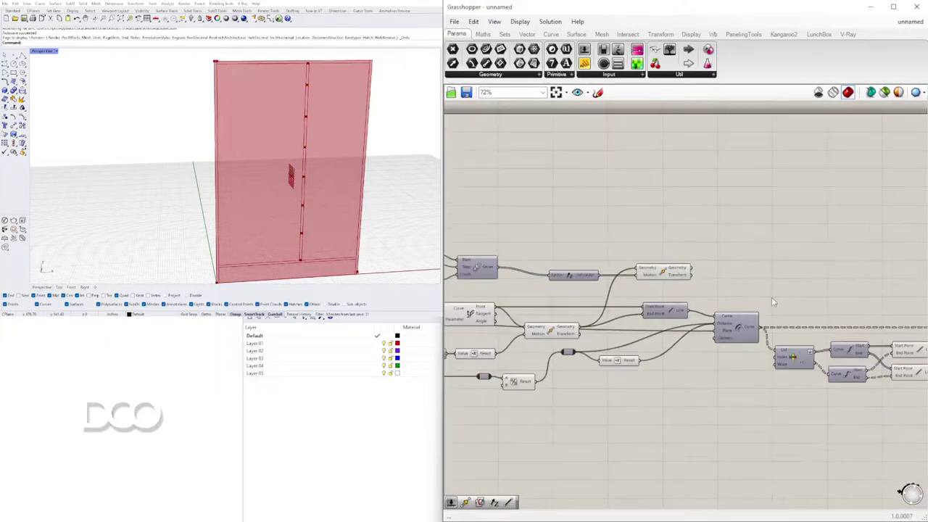
{"action": "right_click_drag", "start_coordinate": [891, 324], "coordinate": [705, 317]}
{"action": "right_click_drag", "start_coordinate": [649, 337], "coordinate": [669, 336]}
{"action": "left_click", "coordinate": [577, 319]}
{"action": "right_click_drag", "start_coordinate": [581, 324], "coordinate": [696, 330]}
{"action": "right_click_drag", "start_coordinate": [548, 308], "coordinate": [716, 314]}
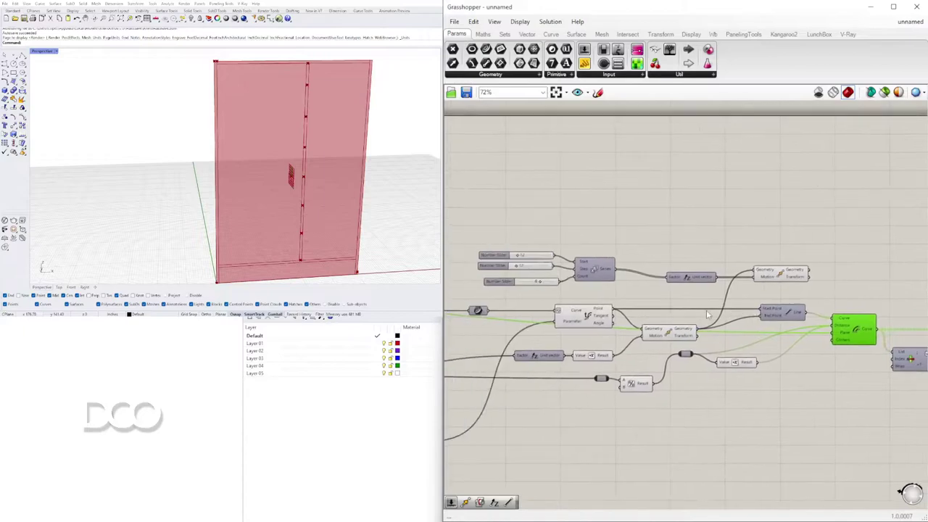
Step: Turn on the preview of the Curve parameter feeding Evaluate Curve and check which panel edge it represents
{"action": "right_click_drag", "start_coordinate": [624, 326], "coordinate": [642, 286]}
{"action": "left_click", "coordinate": [529, 282]}
{"action": "right_click", "coordinate": [529, 279]}
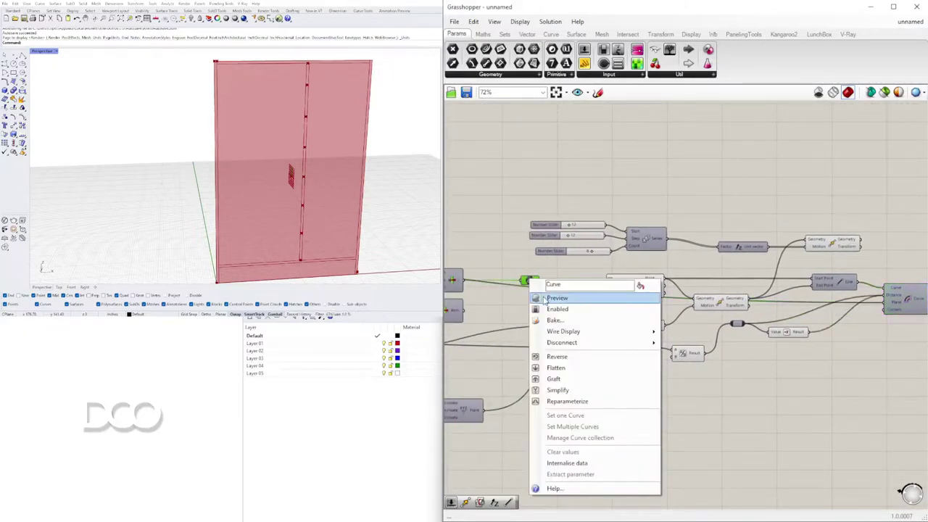
{"action": "left_click", "coordinate": [545, 299]}
{"action": "left_click", "coordinate": [556, 285]}
{"action": "left_click", "coordinate": [533, 280]}
{"action": "left_click", "coordinate": [634, 284]}
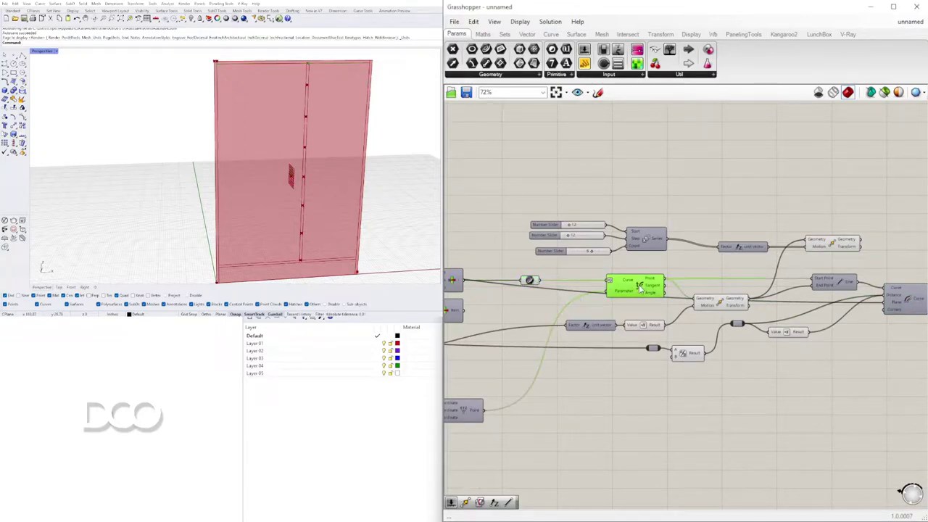
{"action": "left_click", "coordinate": [530, 281]}
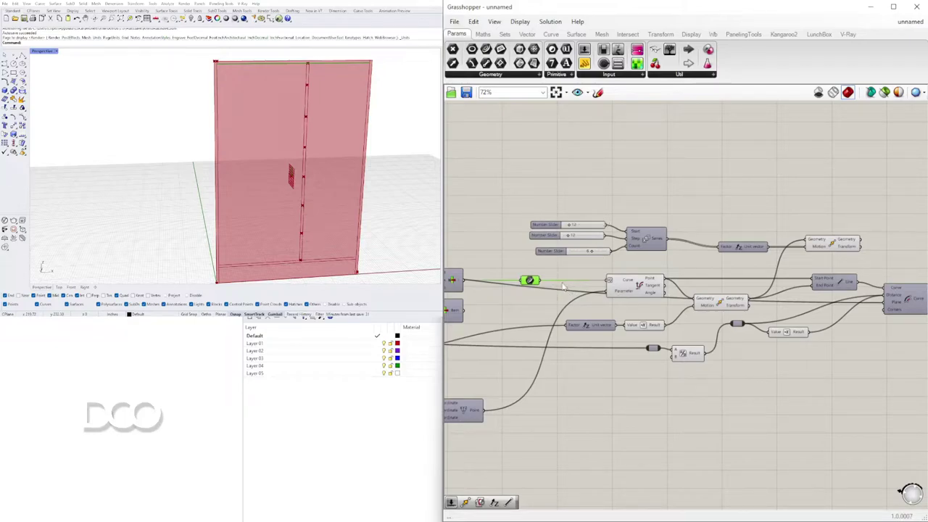
Step: Move the Series group and the Curve parameter upward on the canvas to make room for new components
{"action": "left_click_drag", "start_coordinate": [880, 194], "coordinate": [562, 298]}
{"action": "left_click_drag", "start_coordinate": [651, 238], "coordinate": [743, 162]}
{"action": "left_click", "coordinate": [539, 251]}
{"action": "left_click_drag", "start_coordinate": [531, 282], "coordinate": [528, 246]}
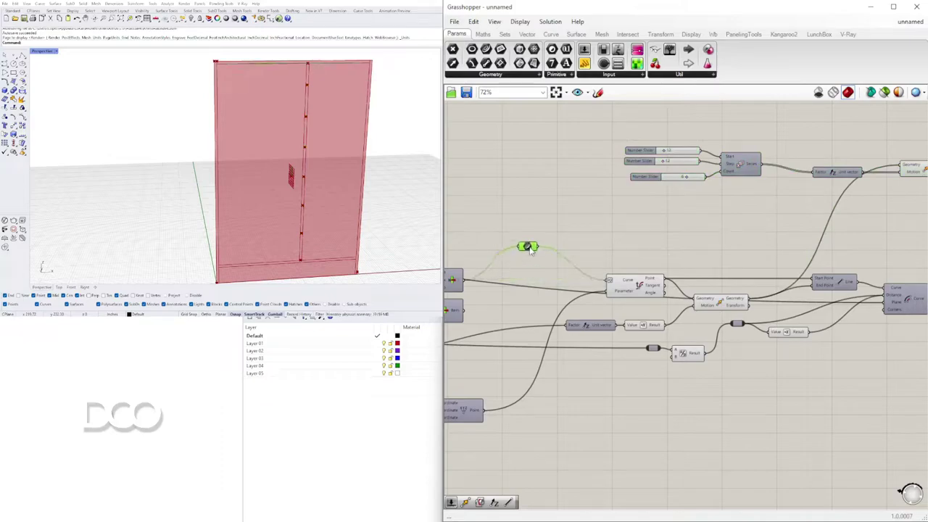
Step: Add an End Points component and connect the Curve parameter to its Curve input
{"action": "double_click", "coordinate": [585, 236]}
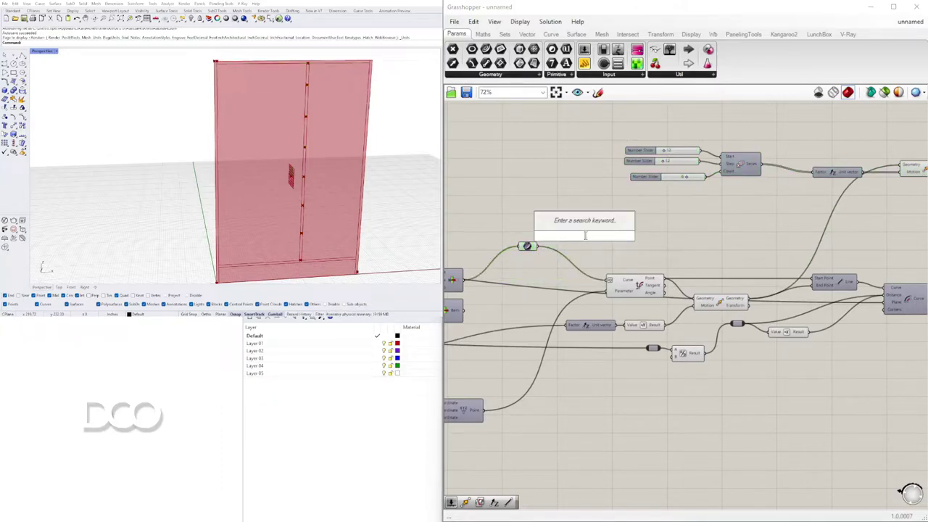
{"action": "key", "text": "Escape"}
{"action": "double_click", "coordinate": [589, 228]}
{"action": "type", "text": "end"}
{"action": "left_click", "coordinate": [571, 216]}
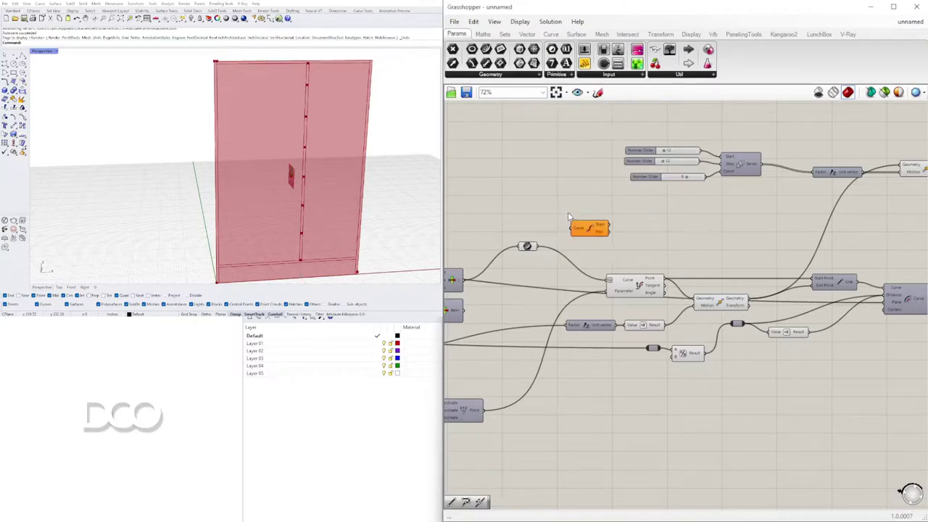
{"action": "left_click_drag", "start_coordinate": [540, 246], "coordinate": [581, 223]}
Step: Add a Line component running from the Evaluate Curve Point to the End output of the End Points component
{"action": "double_click", "coordinate": [636, 227]}
{"action": "type", "text": "line"}
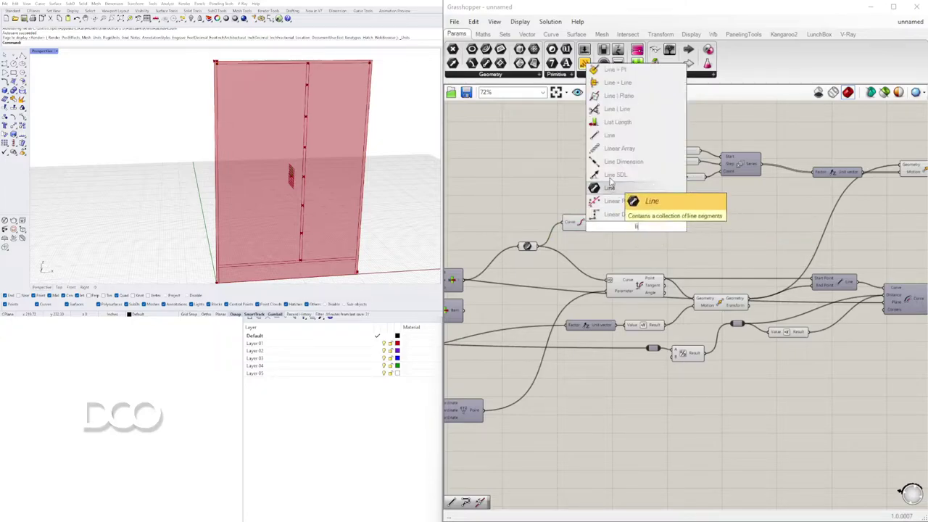
{"action": "left_click", "coordinate": [613, 144]}
{"action": "left_click_drag", "start_coordinate": [632, 224], "coordinate": [671, 223]}
{"action": "left_click", "coordinate": [572, 222]}
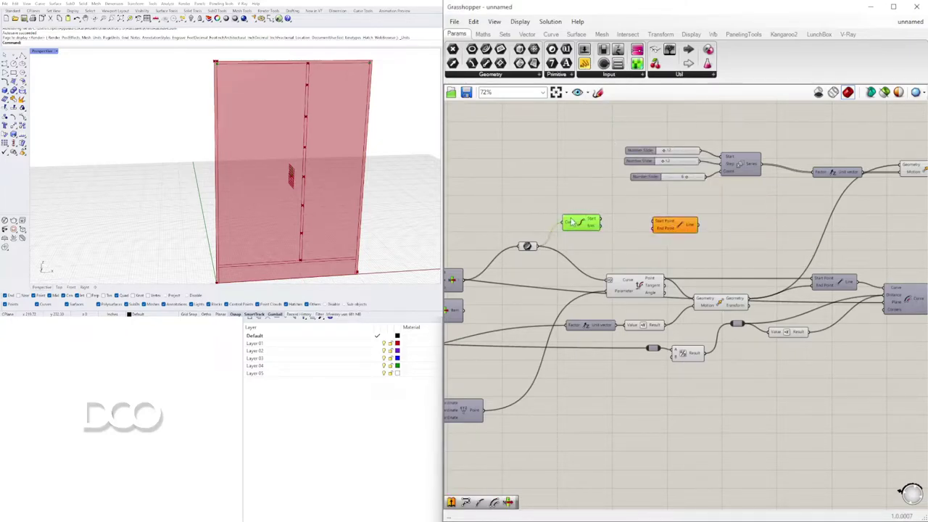
{"action": "left_click_drag", "start_coordinate": [601, 228], "coordinate": [752, 229]}
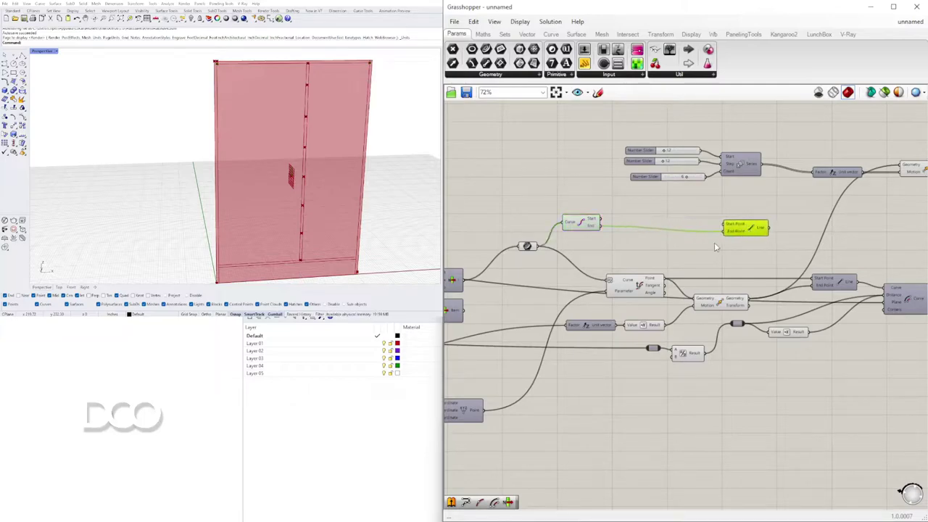
{"action": "left_click_drag", "start_coordinate": [666, 278], "coordinate": [730, 235]}
Step: Hide the preview of the End Points component and adjust its position slightly
{"action": "left_click", "coordinate": [607, 244]}
{"action": "left_click", "coordinate": [594, 217]}
{"action": "middle_click", "coordinate": [595, 217]}
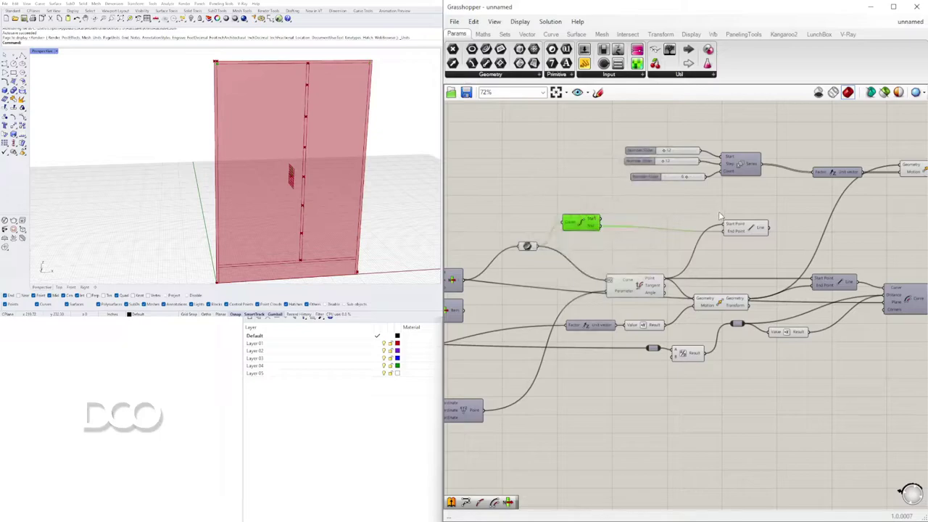
{"action": "left_click_drag", "start_coordinate": [588, 221], "coordinate": [588, 226]}
Step: Add another Move component that takes the upper Move's Geometry output, with the new Line as its Motion
{"action": "right_click_drag", "start_coordinate": [750, 236], "coordinate": [653, 237]}
{"action": "left_click", "coordinate": [653, 234]}
{"action": "right_click_drag", "start_coordinate": [721, 236], "coordinate": [620, 242]}
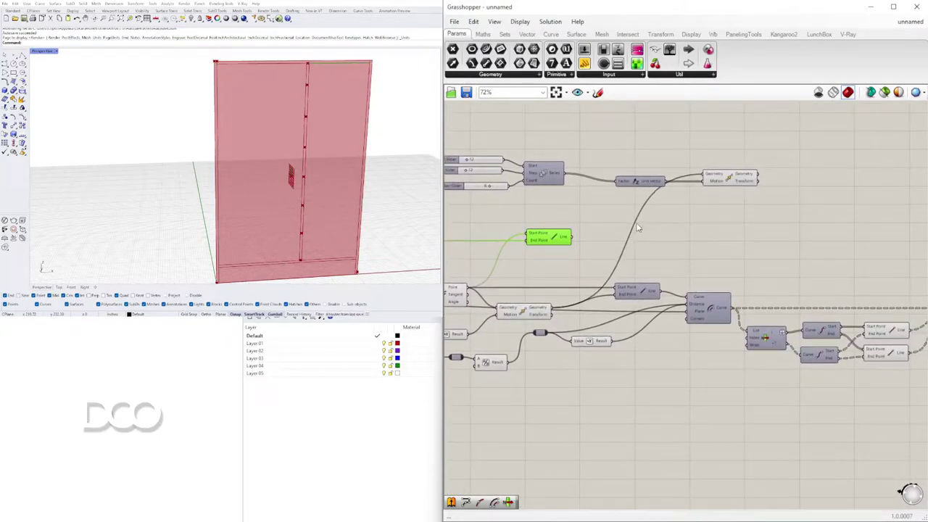
{"action": "scroll", "coordinate": [322, 71], "scroll_direction": "up", "scroll_amount": 7}
{"action": "scroll", "coordinate": [304, 70], "scroll_direction": "down", "scroll_amount": 5}
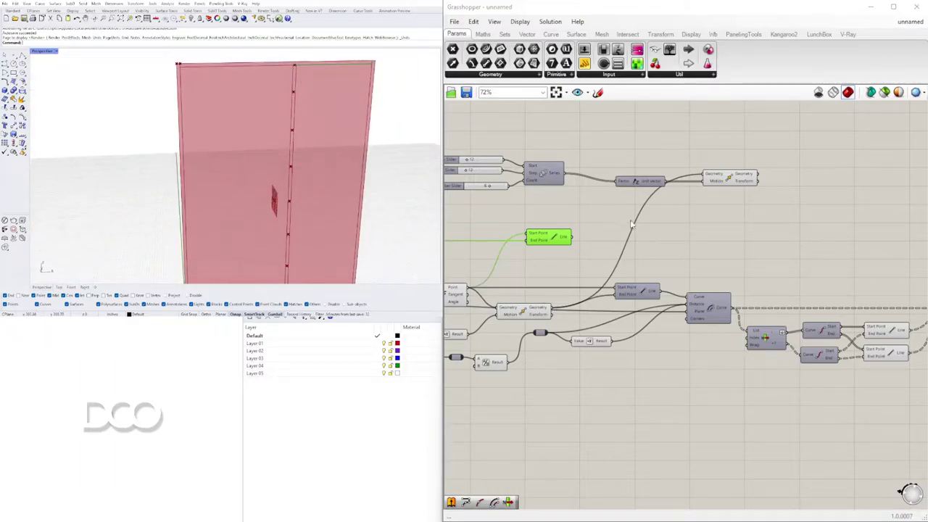
{"action": "left_click", "coordinate": [715, 179]}
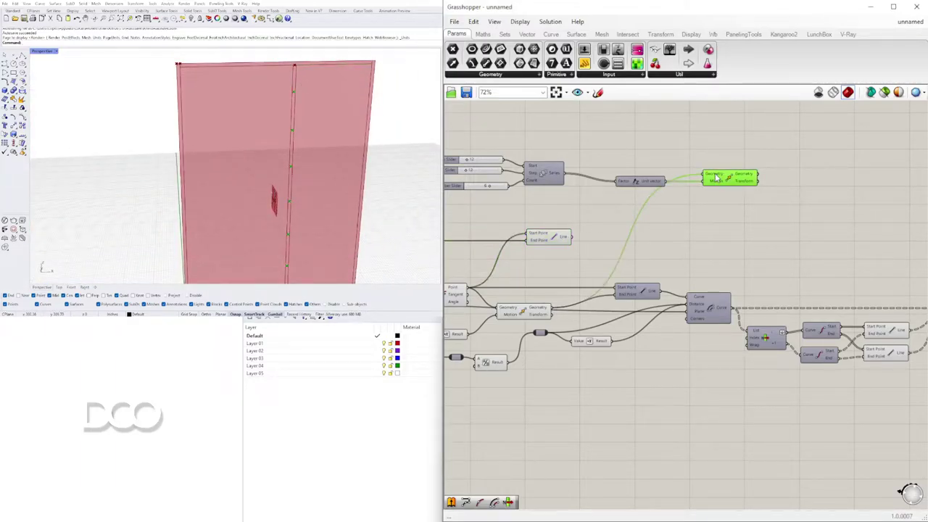
{"action": "double_click", "coordinate": [712, 233]}
{"action": "type", "text": "mo"}
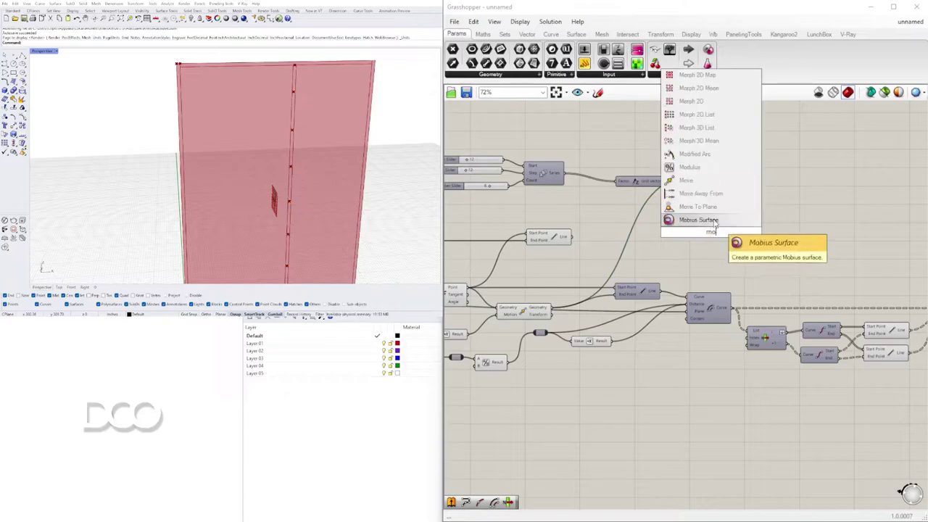
{"action": "left_click", "coordinate": [693, 182]}
{"action": "left_click_drag", "start_coordinate": [717, 235], "coordinate": [812, 207]}
{"action": "left_click_drag", "start_coordinate": [757, 174], "coordinate": [781, 199]}
{"action": "left_click_drag", "start_coordinate": [573, 237], "coordinate": [800, 190]}
Step: Hide the preview of the Line component used as the motion vector
{"action": "left_click", "coordinate": [753, 227]}
{"action": "left_click_drag", "start_coordinate": [680, 260], "coordinate": [557, 223]}
{"action": "middle_click", "coordinate": [563, 218]}
{"action": "left_click", "coordinate": [596, 186]}
Step: Add a Line component connecting the Geometry outputs of the two upper Move components as start and end points
{"action": "right_click_drag", "start_coordinate": [881, 186], "coordinate": [775, 184]}
{"action": "scroll", "coordinate": [775, 184], "scroll_direction": "up", "scroll_amount": 3}
{"action": "double_click", "coordinate": [759, 182]}
{"action": "type", "text": "line"}
{"action": "left_click", "coordinate": [730, 94]}
{"action": "left_click_drag", "start_coordinate": [570, 168], "coordinate": [757, 167]}
{"action": "left_click_drag", "start_coordinate": [682, 188], "coordinate": [752, 169]}
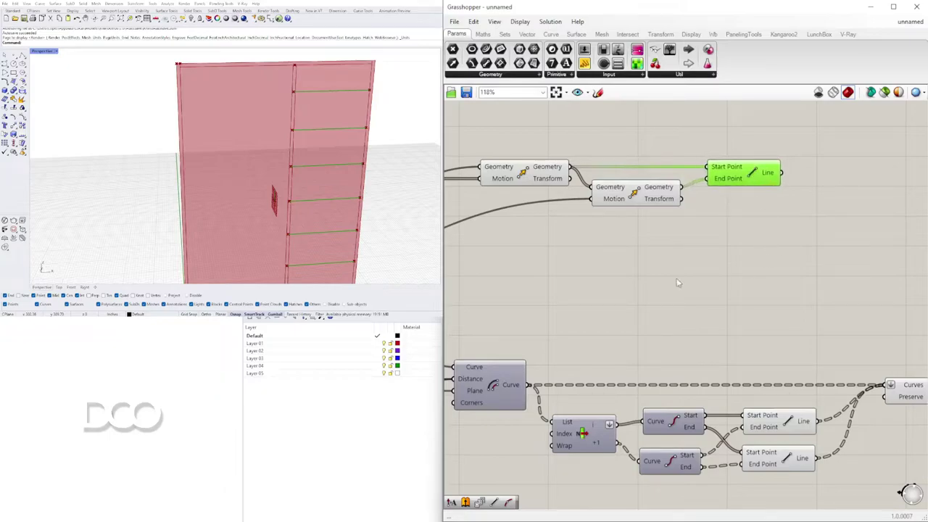
Step: Try Step values of 9 and 12 and a Start value of 3 on the Series sliders
{"action": "scroll", "coordinate": [326, 172], "scroll_direction": "down", "scroll_amount": 5}
{"action": "right_click_drag", "start_coordinate": [326, 172], "coordinate": [340, 196]}
{"action": "scroll", "coordinate": [319, 178], "scroll_direction": "up", "scroll_amount": 2}
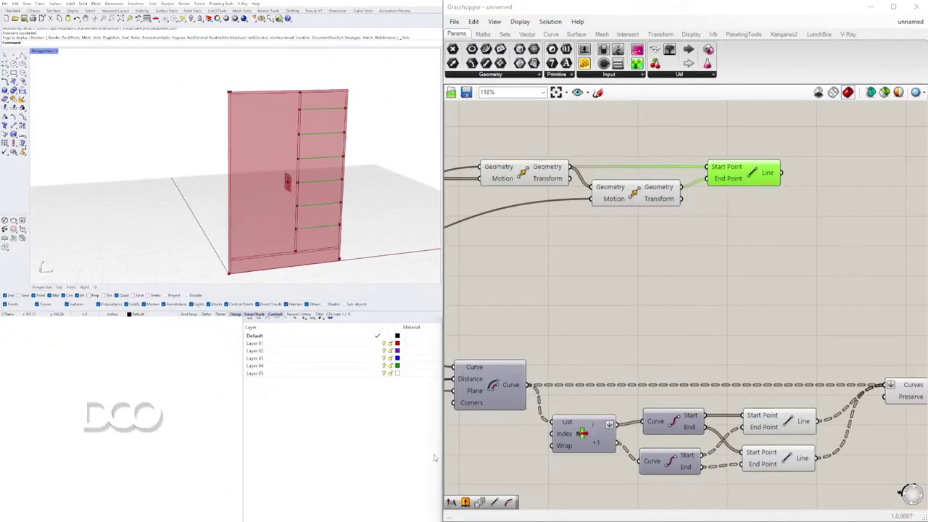
{"action": "right_click_drag", "start_coordinate": [515, 300], "coordinate": [725, 267]}
{"action": "scroll", "coordinate": [513, 274], "scroll_direction": "down", "scroll_amount": 3}
{"action": "right_click_drag", "start_coordinate": [513, 274], "coordinate": [706, 270]}
{"action": "scroll", "coordinate": [580, 204], "scroll_direction": "up", "scroll_amount": 5}
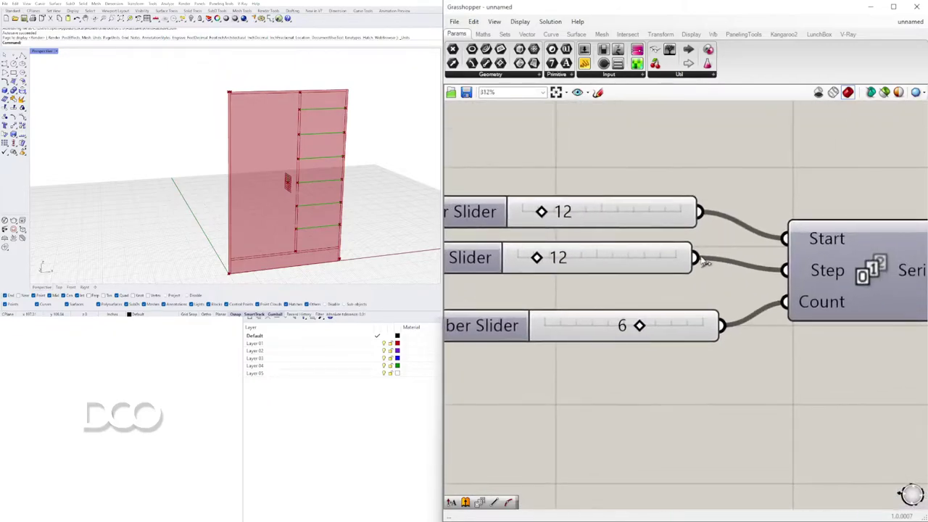
{"action": "scroll", "coordinate": [557, 254], "scroll_direction": "up", "scroll_amount": 4}
{"action": "left_click_drag", "start_coordinate": [528, 256], "coordinate": [517, 256]}
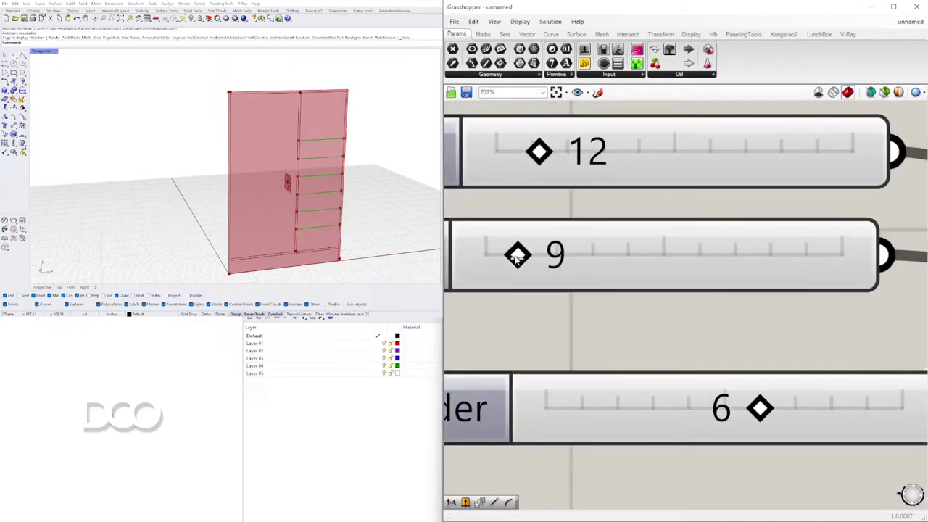
{"action": "left_click_drag", "start_coordinate": [539, 152], "coordinate": [558, 161]}
{"action": "left_click_drag", "start_coordinate": [524, 257], "coordinate": [510, 163]}
{"action": "left_click_drag", "start_coordinate": [541, 256], "coordinate": [526, 253]}
Step: Set the Step slider's maximum to 24 while keeping its value at 12
{"action": "double_click", "coordinate": [578, 247]}
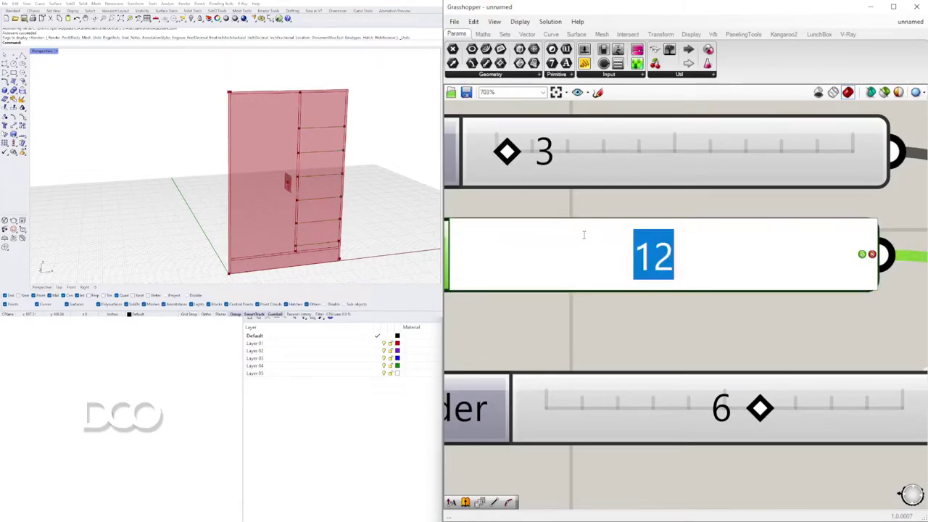
{"action": "left_click", "coordinate": [521, 258]}
{"action": "left_click", "coordinate": [527, 300]}
{"action": "right_click_drag", "start_coordinate": [528, 299], "coordinate": [667, 299]}
{"action": "double_click", "coordinate": [547, 266]}
{"action": "double_click", "coordinate": [593, 298]}
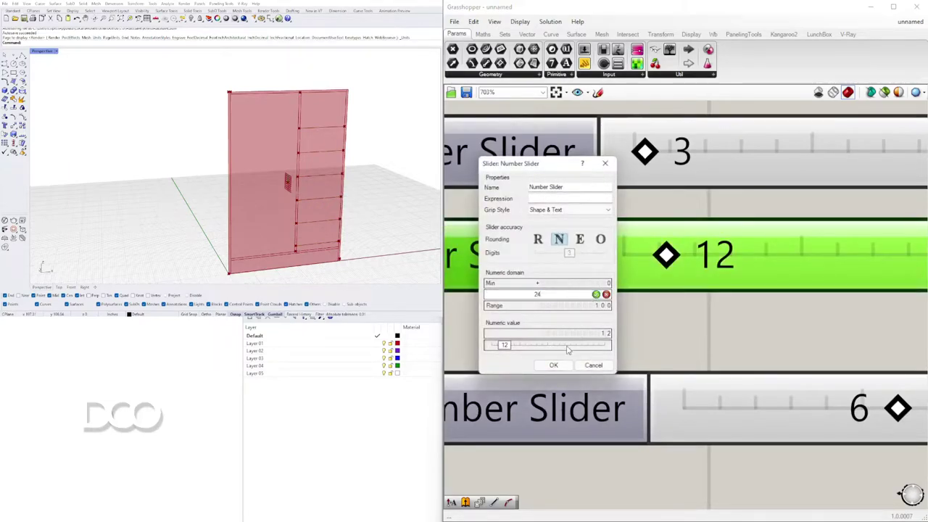
{"action": "left_click", "coordinate": [554, 364]}
{"action": "mouse_move", "coordinate": [806, 257]}
{"action": "left_mouse_down"}
{"action": "mouse_move", "coordinate": [785, 255]}
{"action": "mouse_move", "coordinate": [803, 254]}
{"action": "left_mouse_up"}
Step: Try Start slider values of 9, 6 and 12 for the lowest horizontal division
{"action": "left_click_drag", "start_coordinate": [645, 153], "coordinate": [668, 154]}
{"action": "double_click", "coordinate": [702, 148]}
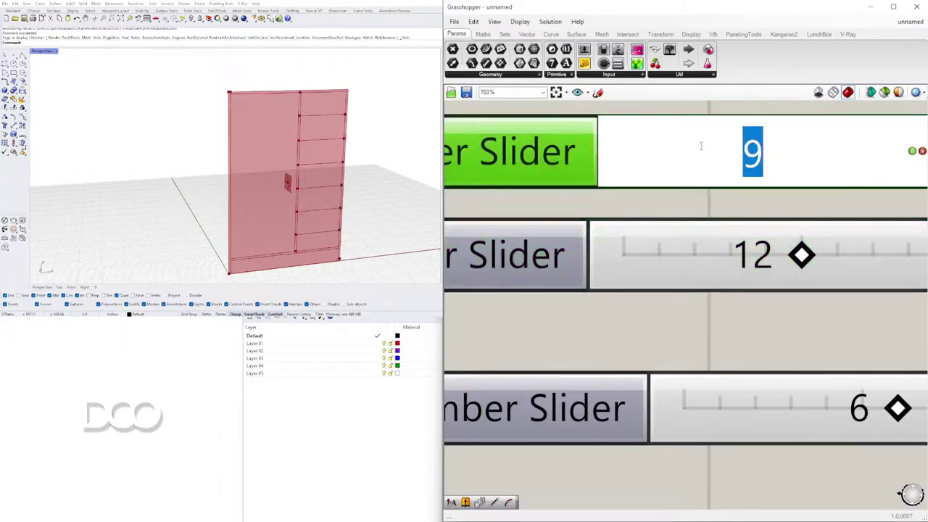
{"action": "type", "text": "6"}
{"action": "key", "text": "Return"}
{"action": "double_click", "coordinate": [690, 151]}
{"action": "type", "text": "12"}
{"action": "key", "text": "Return"}
Step: Set the Series Step slider to 16
{"action": "scroll", "coordinate": [708, 207], "scroll_direction": "down", "scroll_amount": 3}
{"action": "right_click_drag", "start_coordinate": [768, 235], "coordinate": [675, 258]}
{"action": "scroll", "coordinate": [674, 258], "scroll_direction": "up", "scroll_amount": 2}
{"action": "left_click_drag", "start_coordinate": [671, 258], "coordinate": [638, 248]}
{"action": "double_click", "coordinate": [685, 254]}
{"action": "type", "text": "16"}
{"action": "key", "text": "Return"}
Step: Set the Series Count slider to 4 and the Start slider to 16
{"action": "left_click", "coordinate": [694, 385]}
{"action": "double_click", "coordinate": [695, 384]}
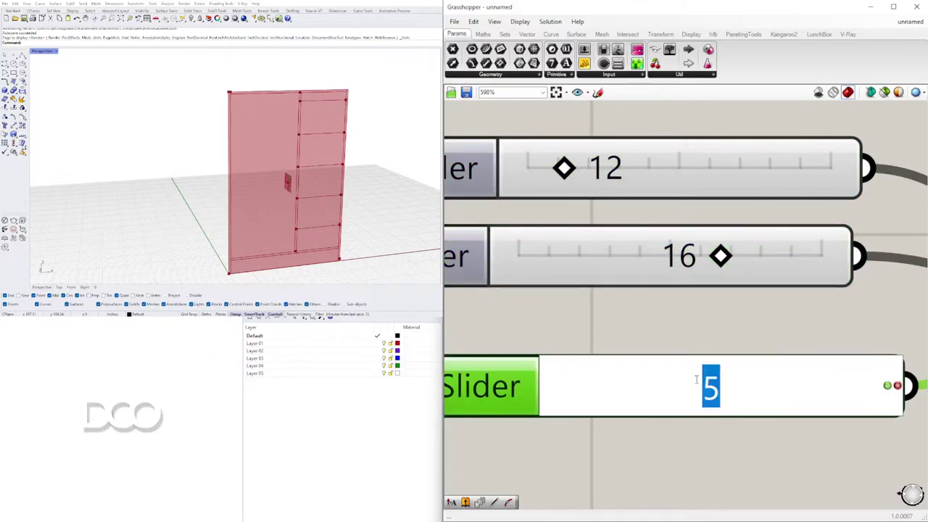
{"action": "type", "text": "4"}
{"action": "key", "text": "Return"}
{"action": "double_click", "coordinate": [614, 180]}
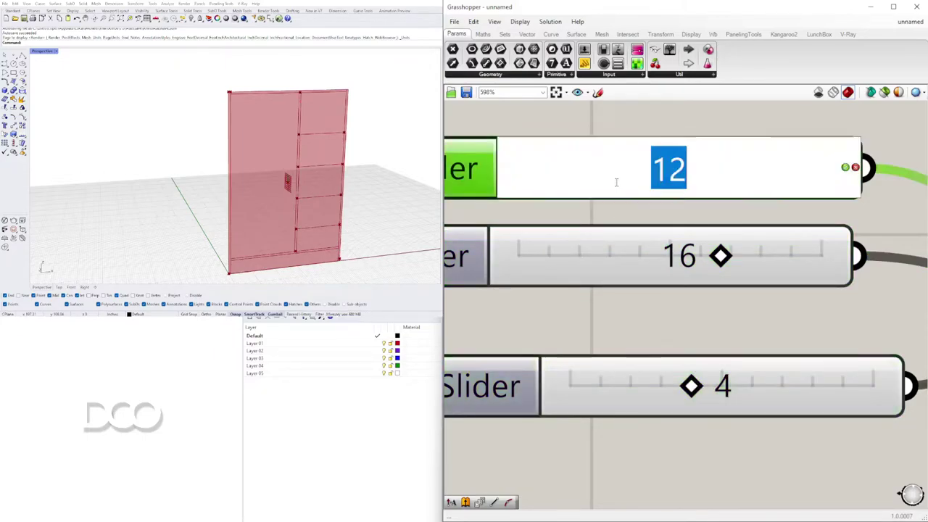
{"action": "type", "text": "16"}
{"action": "key", "text": "Return"}
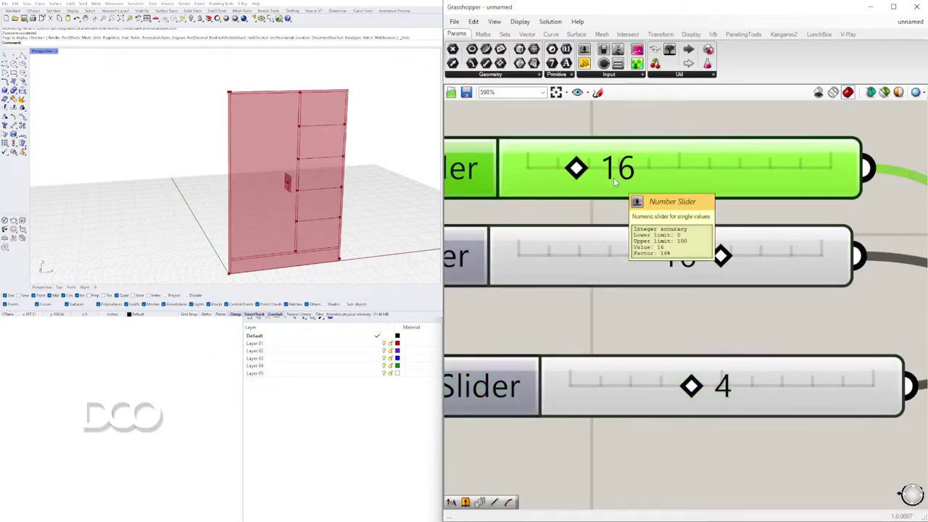
Step: Examine the horizontal division lines in the viewport and the Line and Join Curves components at the definition's end
{"action": "scroll", "coordinate": [687, 265], "scroll_direction": "down", "scroll_amount": 5}
{"action": "right_click_drag", "start_coordinate": [686, 264], "coordinate": [529, 257]}
{"action": "left_click", "coordinate": [753, 344]}
{"action": "scroll", "coordinate": [797, 363], "scroll_direction": "down", "scroll_amount": 8}
{"action": "right_click_drag", "start_coordinate": [829, 374], "coordinate": [663, 321]}
{"action": "right_click_drag", "start_coordinate": [903, 294], "coordinate": [669, 274]}
{"action": "scroll", "coordinate": [669, 274], "scroll_direction": "up", "scroll_amount": 4}
{"action": "left_click", "coordinate": [685, 267]}
{"action": "right_click_drag", "start_coordinate": [392, 231], "coordinate": [323, 235]}
{"action": "scroll", "coordinate": [329, 247], "scroll_direction": "up", "scroll_amount": 5}
{"action": "scroll", "coordinate": [635, 278], "scroll_direction": "down", "scroll_amount": 8}
{"action": "scroll", "coordinate": [633, 320], "scroll_direction": "up", "scroll_amount": 6}
{"action": "right_click_drag", "start_coordinate": [632, 318], "coordinate": [751, 374]}
{"action": "scroll", "coordinate": [842, 326], "scroll_direction": "down", "scroll_amount": 2}
{"action": "right_click_drag", "start_coordinate": [775, 245], "coordinate": [763, 246]}
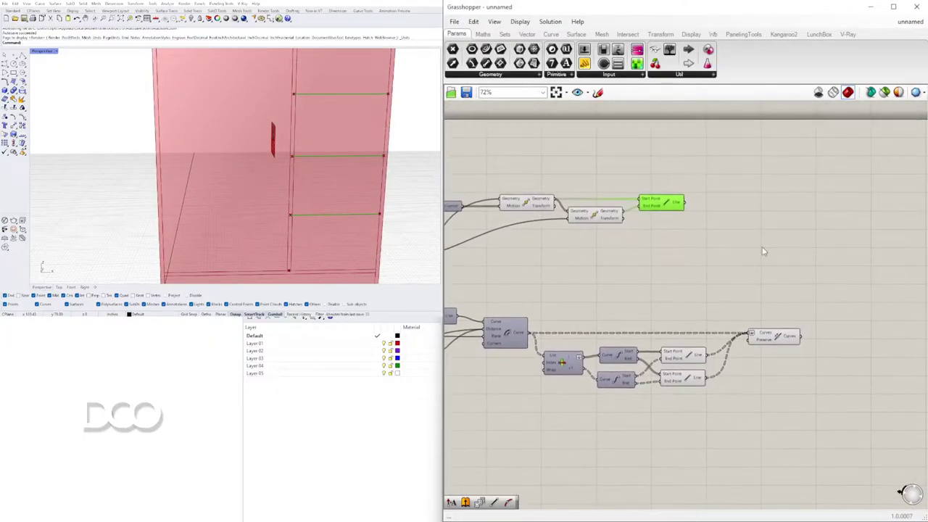
Step: Duplicate the divider's Offset Curve chain and feed the horizontal division Line into the copy's Curve input
{"action": "right_click_drag", "start_coordinate": [603, 240], "coordinate": [779, 195]}
{"action": "scroll", "coordinate": [690, 228], "scroll_direction": "down", "scroll_amount": 1}
{"action": "right_click_drag", "start_coordinate": [658, 283], "coordinate": [655, 295]}
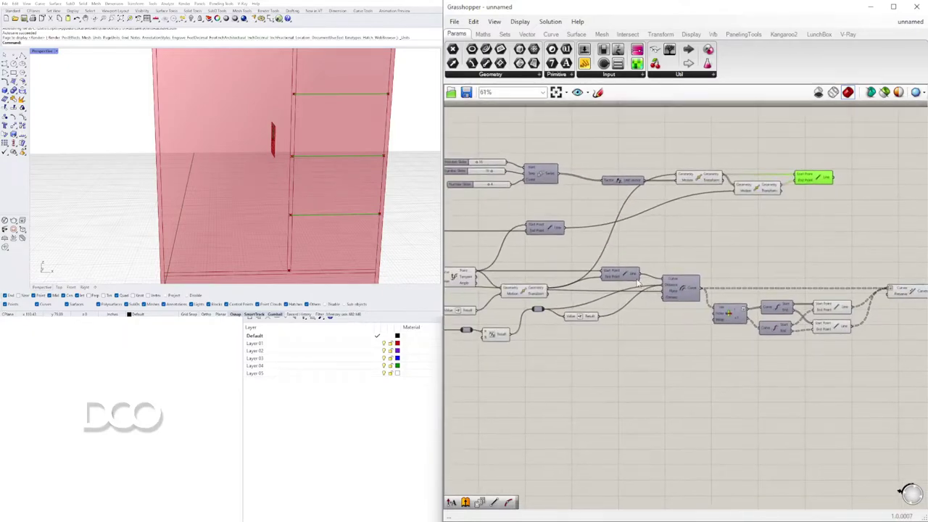
{"action": "right_click_drag", "start_coordinate": [720, 321], "coordinate": [675, 304]}
{"action": "right_click_drag", "start_coordinate": [783, 353], "coordinate": [665, 361]}
{"action": "left_click_drag", "start_coordinate": [818, 390], "coordinate": [743, 166]}
{"action": "scroll", "coordinate": [676, 171], "scroll_direction": "up", "scroll_amount": 3}
{"action": "left_click", "coordinate": [675, 150]}
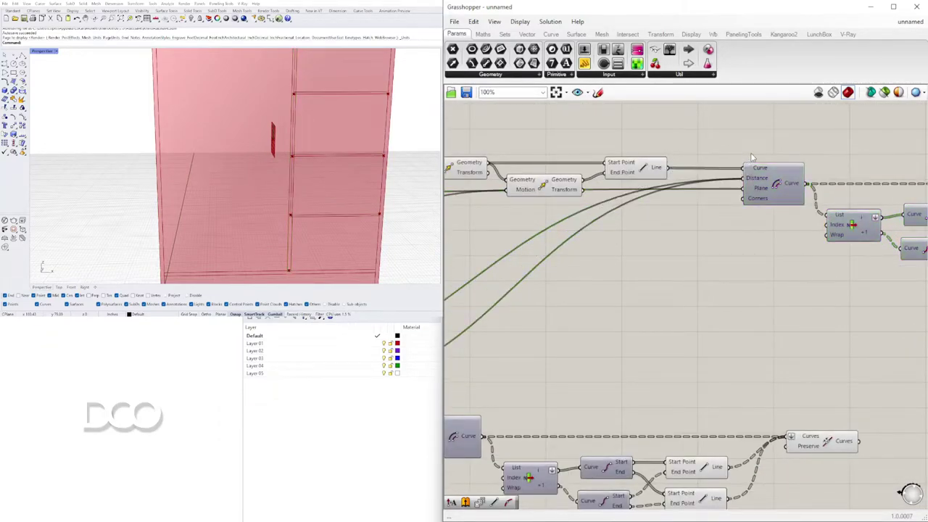
Step: Delete the duplicated offset chain that follows the horizontal division Line
{"action": "scroll", "coordinate": [751, 155], "scroll_direction": "down", "scroll_amount": 2}
{"action": "scroll", "coordinate": [751, 155], "scroll_direction": "up", "scroll_amount": 3}
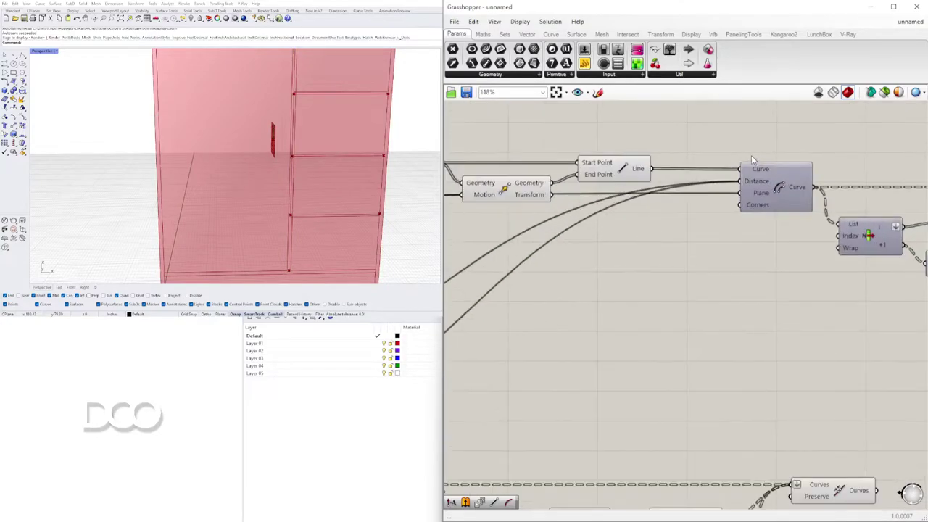
{"action": "mouse_move", "coordinate": [742, 167]}
{"action": "scroll", "coordinate": [742, 166], "scroll_direction": "down", "scroll_amount": 4}
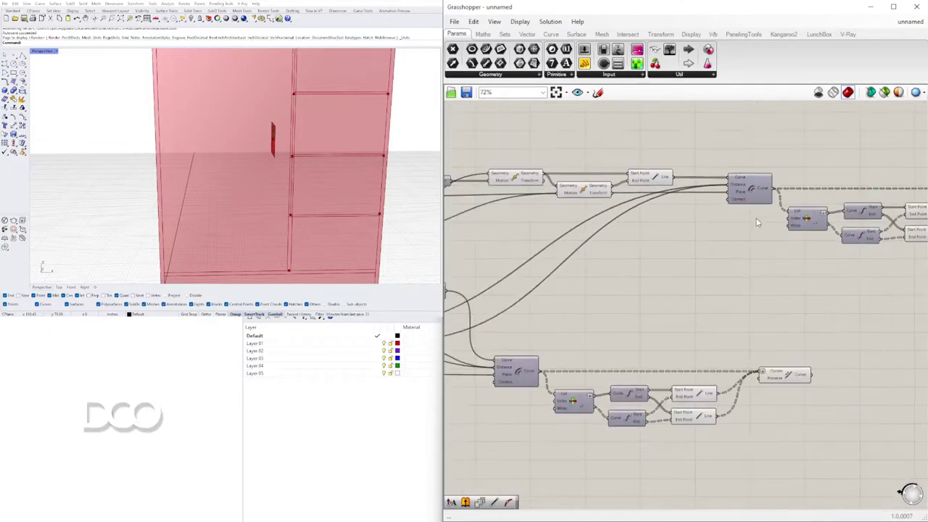
{"action": "left_click_drag", "start_coordinate": [877, 293], "coordinate": [630, 209]}
{"action": "scroll", "coordinate": [627, 242], "scroll_direction": "up", "scroll_amount": 4}
{"action": "right_click_drag", "start_coordinate": [628, 260], "coordinate": [682, 261]}
{"action": "key", "text": "Delete"}
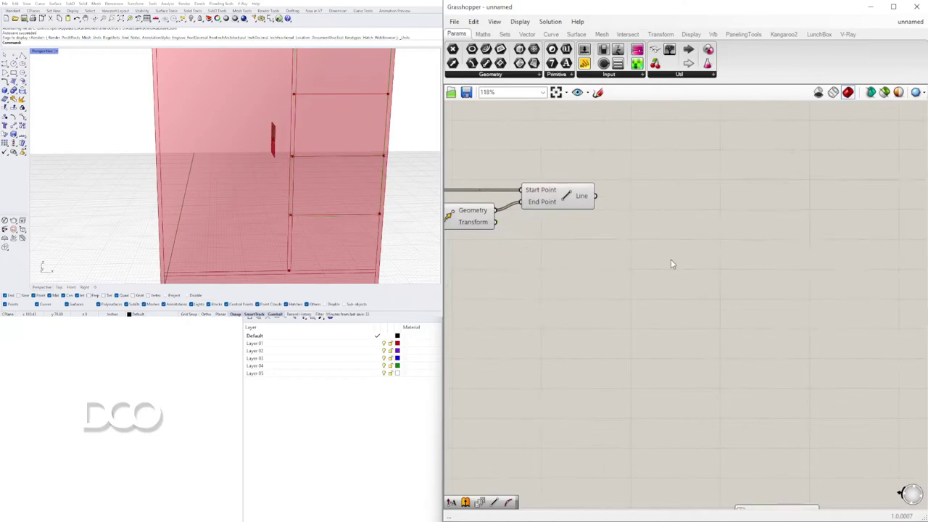
Step: Add an Offset Curve component and connect the horizontal division Line to its Curve input
{"action": "double_click", "coordinate": [664, 244]}
{"action": "type", "text": "of"}
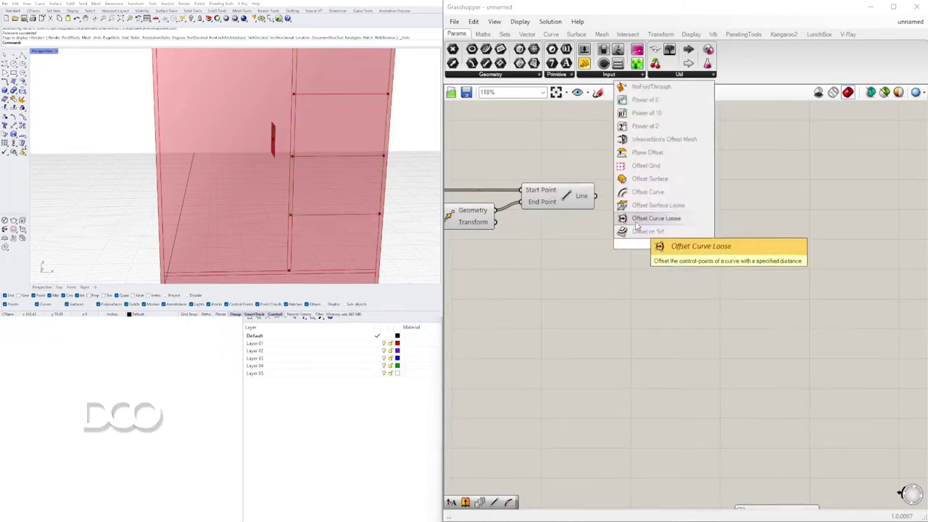
{"action": "left_click", "coordinate": [638, 192]}
{"action": "left_click_drag", "start_coordinate": [595, 194], "coordinate": [704, 234]}
{"action": "scroll", "coordinate": [605, 285], "scroll_direction": "up", "scroll_amount": 3}
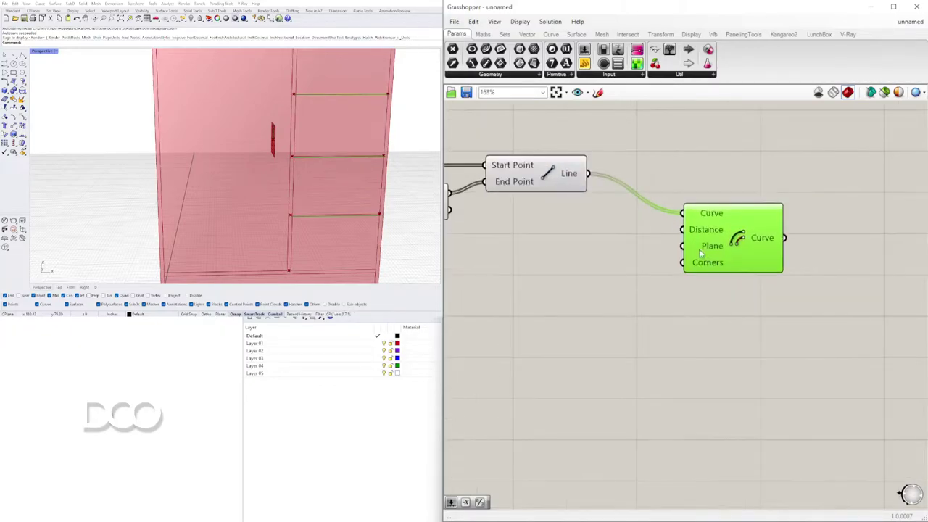
Step: Create a number slider with a value of 1 near the new Offset Curve component
{"action": "right_click_drag", "start_coordinate": [569, 268], "coordinate": [684, 265]}
{"action": "double_click", "coordinate": [608, 268]}
{"action": "type", "text": "1"}
{"action": "key", "text": "Return"}
{"action": "right_click_drag", "start_coordinate": [616, 296], "coordinate": [696, 297]}
{"action": "left_click_drag", "start_coordinate": [662, 274], "coordinate": [626, 284]}
Step: Connect the plane used by the divider's offset to the new Offset Curve's Plane input
{"action": "scroll", "coordinate": [620, 282], "scroll_direction": "down", "scroll_amount": 5}
{"action": "right_click_drag", "start_coordinate": [512, 337], "coordinate": [700, 317]}
{"action": "right_click_drag", "start_coordinate": [740, 354], "coordinate": [737, 321]}
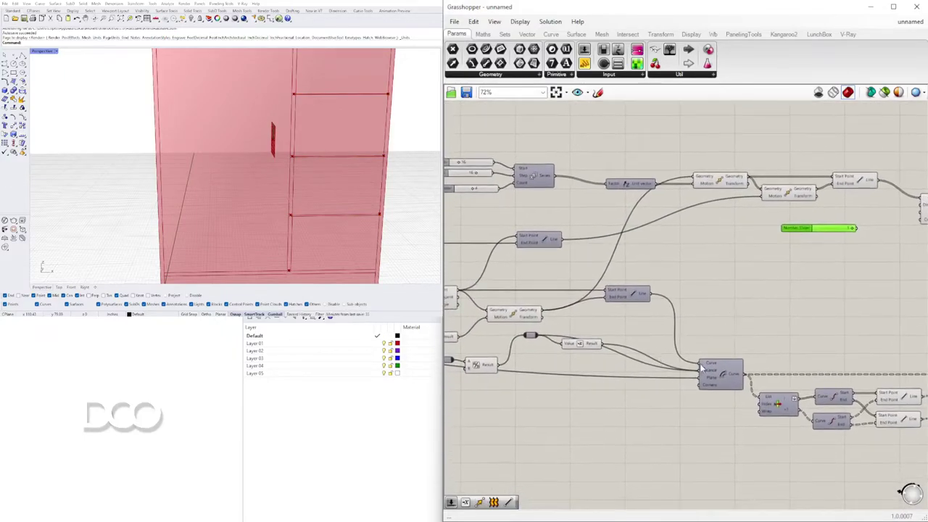
{"action": "left_click_drag", "start_coordinate": [650, 378], "coordinate": [652, 212]}
{"action": "scroll", "coordinate": [899, 243], "scroll_direction": "down", "scroll_amount": 4}
{"action": "scroll", "coordinate": [881, 240], "scroll_direction": "up", "scroll_amount": 5}
{"action": "scroll", "coordinate": [553, 234], "scroll_direction": "down", "scroll_amount": 4}
{"action": "scroll", "coordinate": [714, 227], "scroll_direction": "up", "scroll_amount": 8}
{"action": "scroll", "coordinate": [681, 218], "scroll_direction": "down", "scroll_amount": 2}
{"action": "right_click_drag", "start_coordinate": [680, 218], "coordinate": [687, 250]}
{"action": "left_click", "coordinate": [689, 250]}
{"action": "right_click_drag", "start_coordinate": [509, 274], "coordinate": [514, 276]}
{"action": "left_click_drag", "start_coordinate": [513, 277], "coordinate": [514, 245]}
{"action": "right_click_drag", "start_coordinate": [585, 241], "coordinate": [763, 237]}
{"action": "left_click_drag", "start_coordinate": [635, 246], "coordinate": [578, 251]}
{"action": "right_click_drag", "start_coordinate": [578, 251], "coordinate": [660, 263]}
{"action": "left_click_drag", "start_coordinate": [662, 271], "coordinate": [604, 282]}
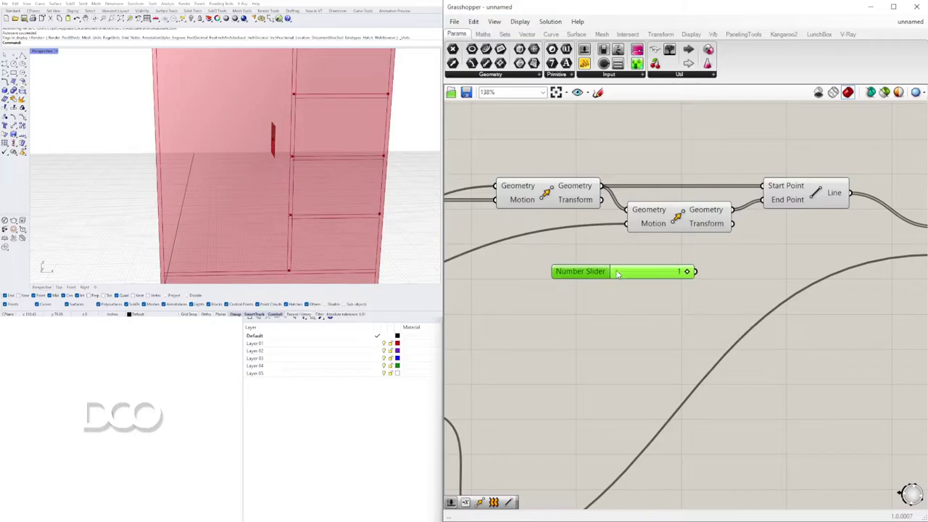
Step: Connect the existing relayed slider value from the start of the definition to the new Offset Curve's Distance input
{"action": "scroll", "coordinate": [611, 276], "scroll_direction": "down", "scroll_amount": 3}
{"action": "scroll", "coordinate": [607, 276], "scroll_direction": "up", "scroll_amount": 3}
{"action": "right_click_drag", "start_coordinate": [712, 277], "coordinate": [664, 289]}
{"action": "scroll", "coordinate": [664, 290], "scroll_direction": "down", "scroll_amount": 7}
{"action": "right_click_drag", "start_coordinate": [551, 334], "coordinate": [763, 306]}
{"action": "scroll", "coordinate": [763, 309], "scroll_direction": "down", "scroll_amount": 2}
{"action": "scroll", "coordinate": [586, 301], "scroll_direction": "up", "scroll_amount": 6}
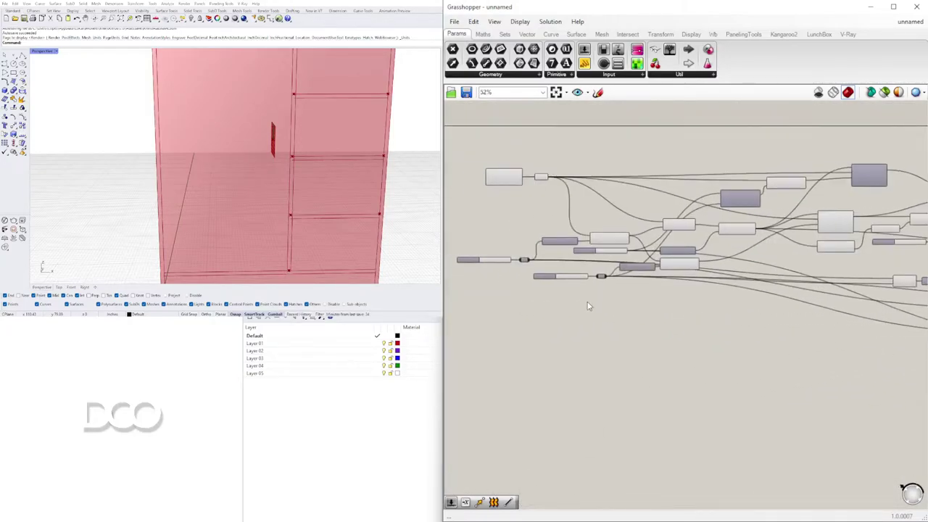
{"action": "scroll", "coordinate": [575, 345], "scroll_direction": "down", "scroll_amount": 8}
{"action": "left_click_drag", "start_coordinate": [642, 271], "coordinate": [767, 299]}
{"action": "scroll", "coordinate": [586, 339], "scroll_direction": "up", "scroll_amount": 4}
{"action": "scroll", "coordinate": [598, 337], "scroll_direction": "down", "scroll_amount": 4}
{"action": "scroll", "coordinate": [883, 338], "scroll_direction": "up", "scroll_amount": 3}
{"action": "scroll", "coordinate": [623, 294], "scroll_direction": "down", "scroll_amount": 5}
{"action": "scroll", "coordinate": [761, 293], "scroll_direction": "up", "scroll_amount": 11}
{"action": "scroll", "coordinate": [706, 290], "scroll_direction": "down", "scroll_amount": 6}
{"action": "scroll", "coordinate": [783, 294], "scroll_direction": "up", "scroll_amount": 4}
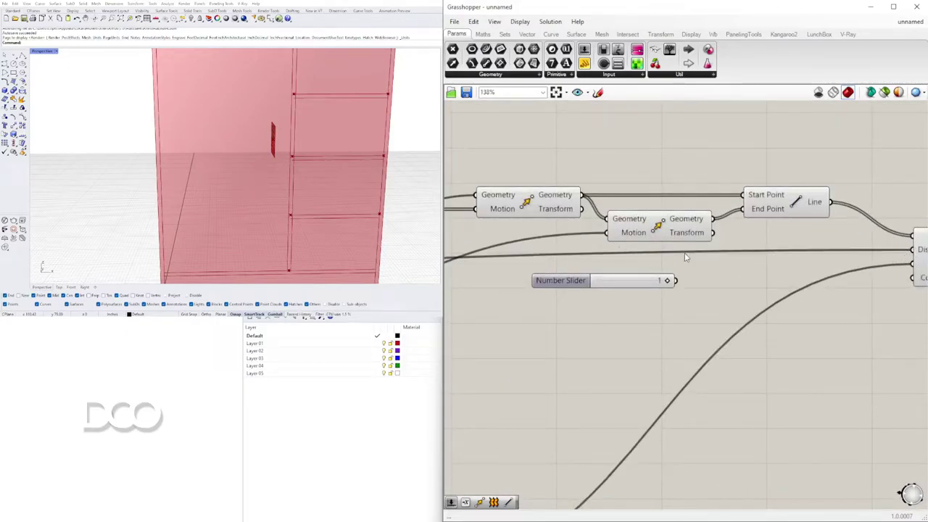
Step: Insert a relay on the Distance wire and add a Division component with the relay feeding its A input
{"action": "double_click", "coordinate": [685, 254]}
{"action": "double_click", "coordinate": [737, 269]}
{"action": "type", "text": "/"}
{"action": "key", "text": "Return"}
{"action": "left_click_drag", "start_coordinate": [701, 250], "coordinate": [708, 259]}
{"action": "left_click_drag", "start_coordinate": [747, 324], "coordinate": [663, 249]}
{"action": "left_click_drag", "start_coordinate": [734, 264], "coordinate": [638, 322]}
{"action": "left_click", "coordinate": [704, 314]}
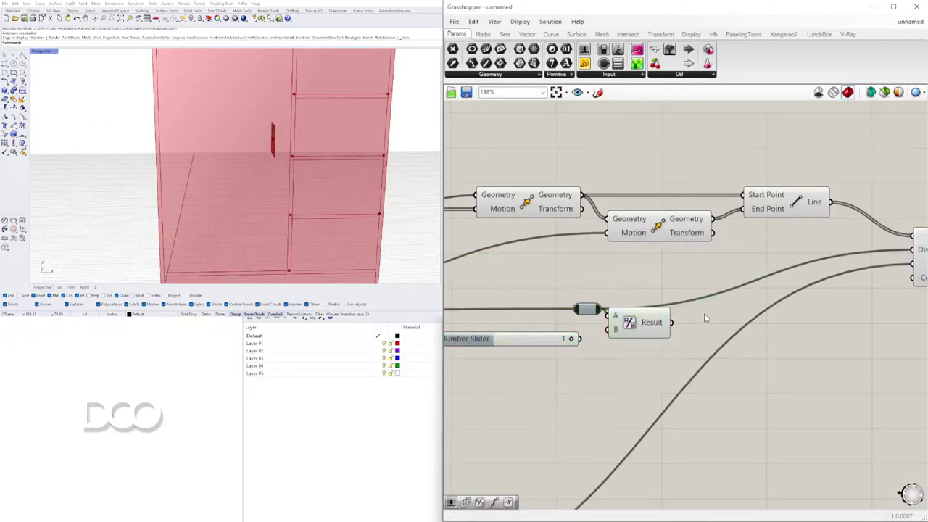
Step: Connect the Division result to the Offset Curve's Distance in place of the relay, and delete the unused number slider
{"action": "scroll", "coordinate": [704, 315], "scroll_direction": "down", "scroll_amount": 2}
{"action": "right_click_drag", "start_coordinate": [692, 319], "coordinate": [606, 325]}
{"action": "mouse_move", "coordinate": [600, 316]}
{"action": "left_mouse_down"}
{"action": "mouse_move", "coordinate": [759, 264]}
{"action": "mouse_move", "coordinate": [600, 309]}
{"action": "left_mouse_up"}
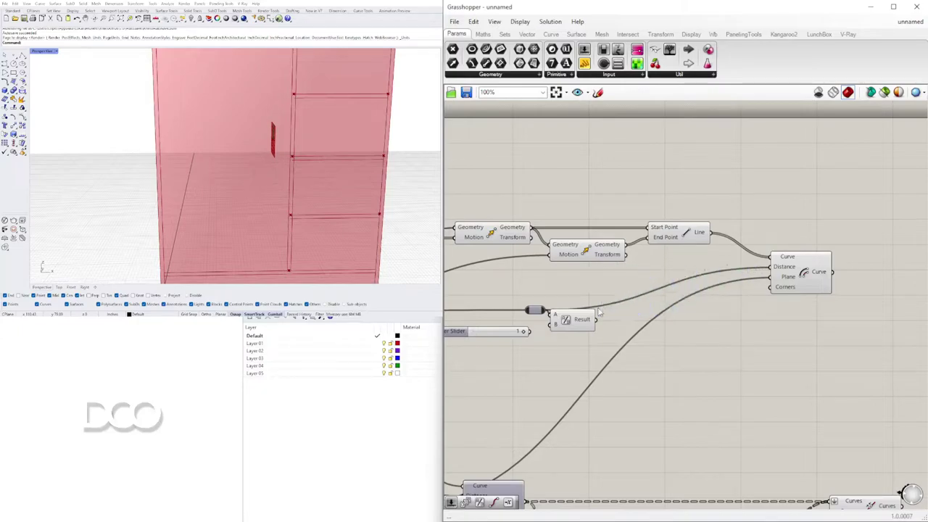
{"action": "left_click_drag", "start_coordinate": [774, 271], "coordinate": [834, 328]}
{"action": "right_click_drag", "start_coordinate": [580, 400], "coordinate": [700, 397]}
{"action": "scroll", "coordinate": [635, 375], "scroll_direction": "up", "scroll_amount": 1}
{"action": "left_click_drag", "start_coordinate": [625, 363], "coordinate": [583, 316]}
{"action": "right_click_drag", "start_coordinate": [676, 317], "coordinate": [608, 315]}
{"action": "key", "text": "Delete"}
{"action": "left_click", "coordinate": [648, 305]}
{"action": "left_click_drag", "start_coordinate": [649, 307], "coordinate": [676, 303]}
Step: Add a Negative component fed by the Division result and connect it to the Offset Curve's Distance as a second value
{"action": "double_click", "coordinate": [725, 280]}
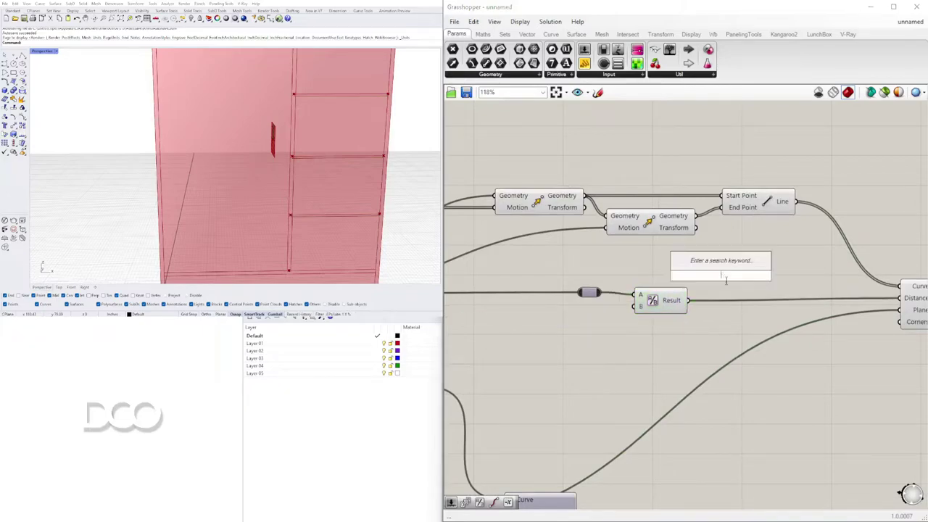
{"action": "type", "text": "ne"}
{"action": "left_click", "coordinate": [707, 264]}
{"action": "left_click_drag", "start_coordinate": [689, 300], "coordinate": [688, 275]}
{"action": "left_click_drag", "start_coordinate": [718, 276], "coordinate": [755, 276]}
{"action": "right_click_drag", "start_coordinate": [786, 294], "coordinate": [711, 289]}
{"action": "right_click_drag", "start_coordinate": [825, 293], "coordinate": [727, 313]}
{"action": "left_click", "coordinate": [701, 301]}
{"action": "left_click", "coordinate": [629, 300]}
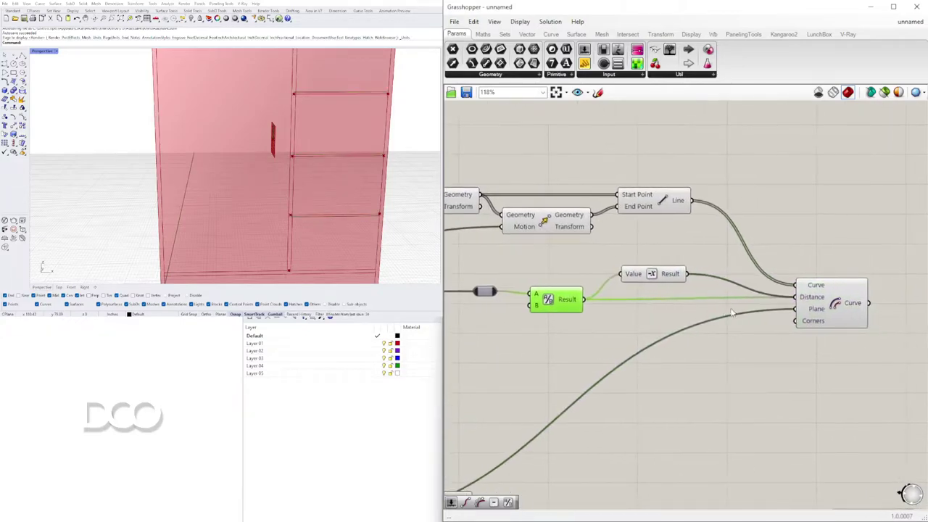
Step: Try Flatten on the Offset Curve's Distance input and replace it with Graft
{"action": "right_click", "coordinate": [814, 302]}
{"action": "left_click", "coordinate": [842, 366]}
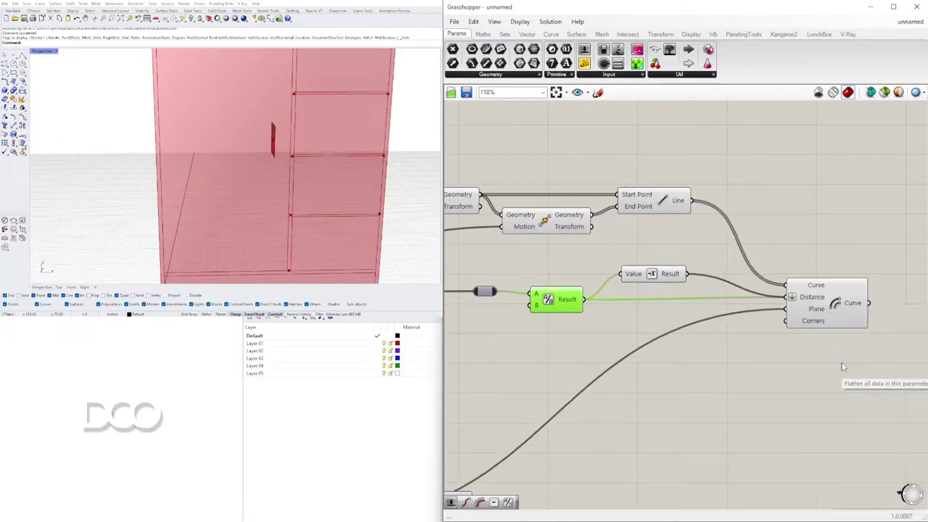
{"action": "left_click", "coordinate": [831, 288]}
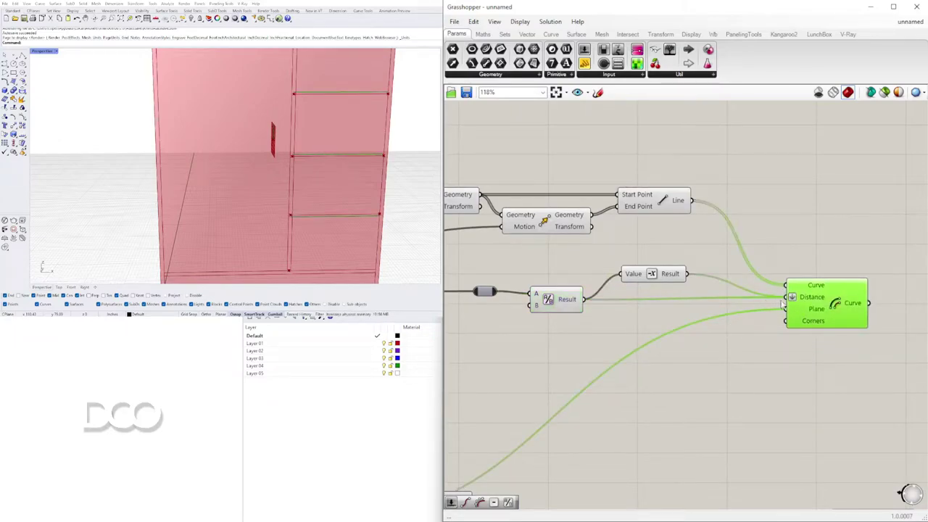
{"action": "right_click", "coordinate": [791, 298]}
{"action": "left_click", "coordinate": [807, 374]}
{"action": "left_click", "coordinate": [847, 227]}
Step: Try a Loft component on the grafted offset curves and delete that component
{"action": "right_click_drag", "start_coordinate": [903, 306], "coordinate": [775, 313]}
{"action": "double_click", "coordinate": [822, 309]}
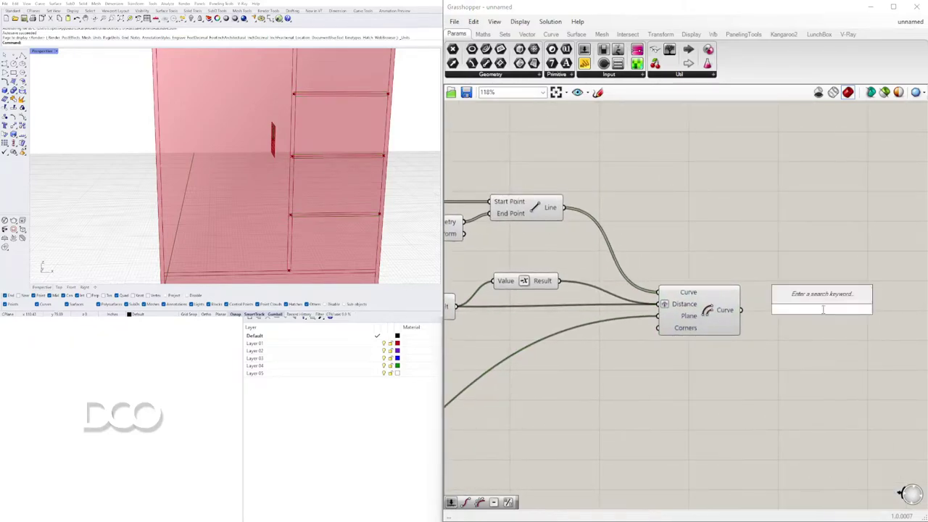
{"action": "type", "text": "lo"}
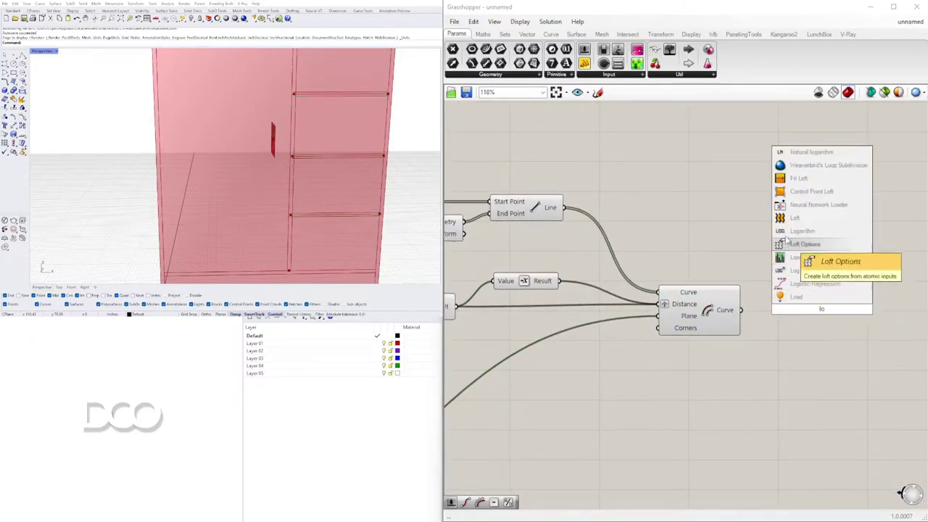
{"action": "left_click", "coordinate": [796, 219]}
{"action": "left_click_drag", "start_coordinate": [769, 303], "coordinate": [818, 327]}
{"action": "right_click", "coordinate": [788, 319]}
{"action": "left_click", "coordinate": [826, 403]}
{"action": "key", "text": "Delete"}
Step: Try replacing the Offset Curve component with a fresh one, and undo the replacement
{"action": "left_click", "coordinate": [705, 312]}
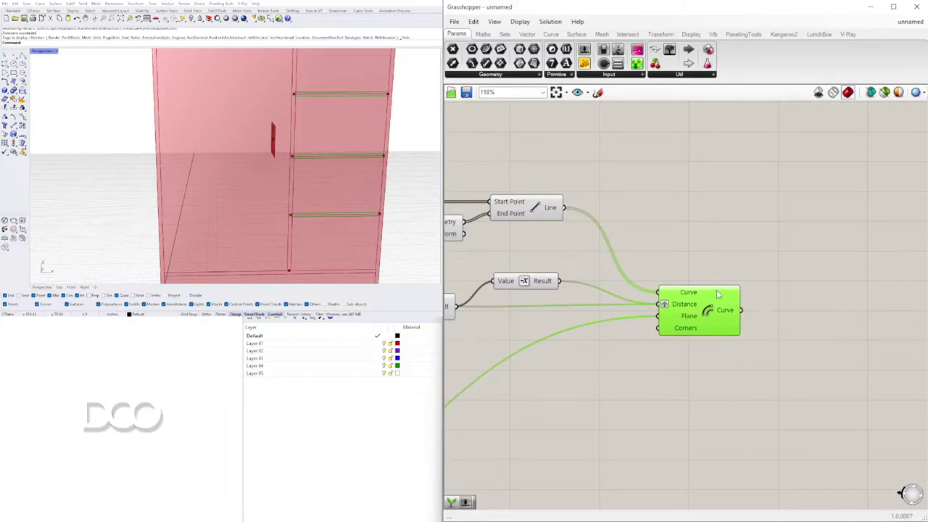
{"action": "scroll", "coordinate": [710, 291], "scroll_direction": "down", "scroll_amount": 2}
{"action": "right_click_drag", "start_coordinate": [750, 305], "coordinate": [831, 288]}
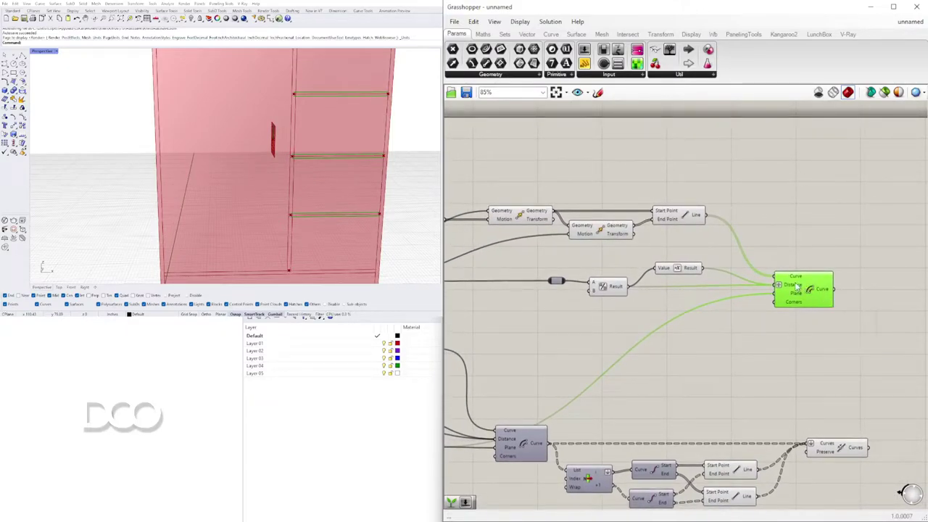
{"action": "key", "text": "Delete"}
{"action": "double_click", "coordinate": [792, 247]}
{"action": "type", "text": "offset"}
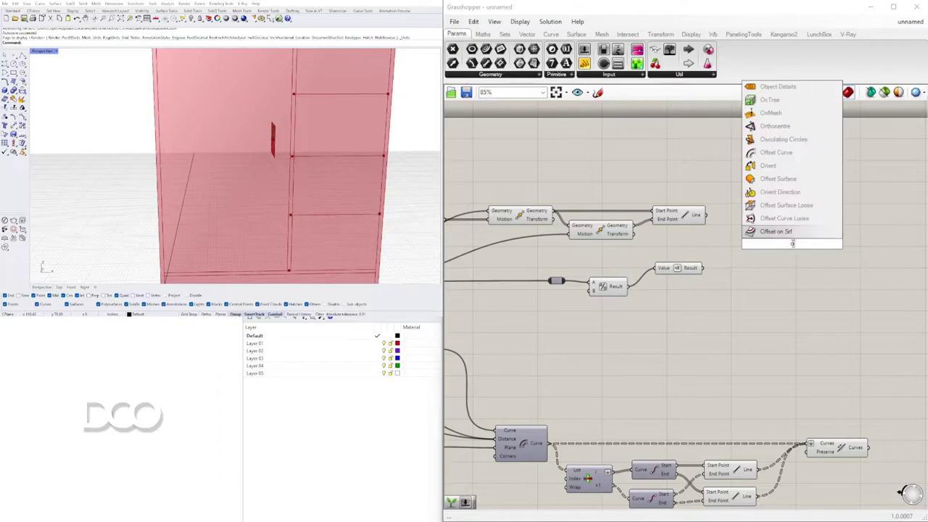
{"action": "left_click", "coordinate": [774, 193]}
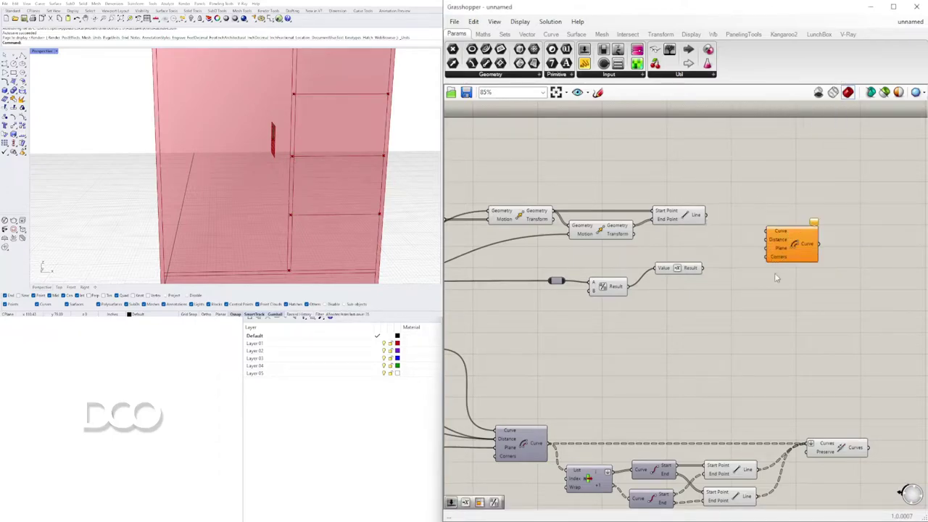
{"action": "key", "text": "ctrl+z"}
{"action": "key", "text": "ctrl+z"}
{"action": "left_click", "coordinate": [775, 321]}
Step: Duplicate the Offset Curve, remove Graft from both Distance inputs, and feed one from Negative and the other from the Division result
{"action": "scroll", "coordinate": [773, 285], "scroll_direction": "up", "scroll_amount": 2}
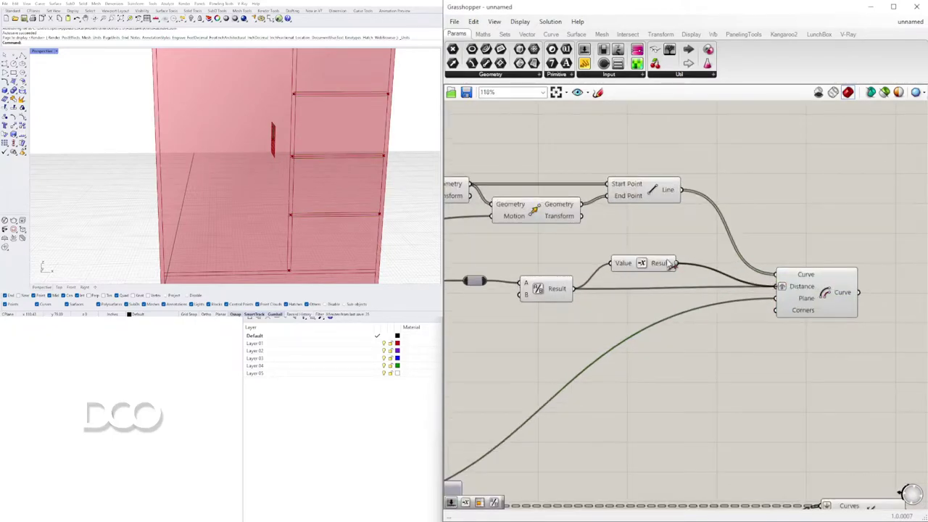
{"action": "left_click_drag", "start_coordinate": [792, 296], "coordinate": [811, 243]}
{"action": "right_click", "coordinate": [796, 232]}
{"action": "left_click", "coordinate": [822, 307]}
{"action": "right_click", "coordinate": [795, 291]}
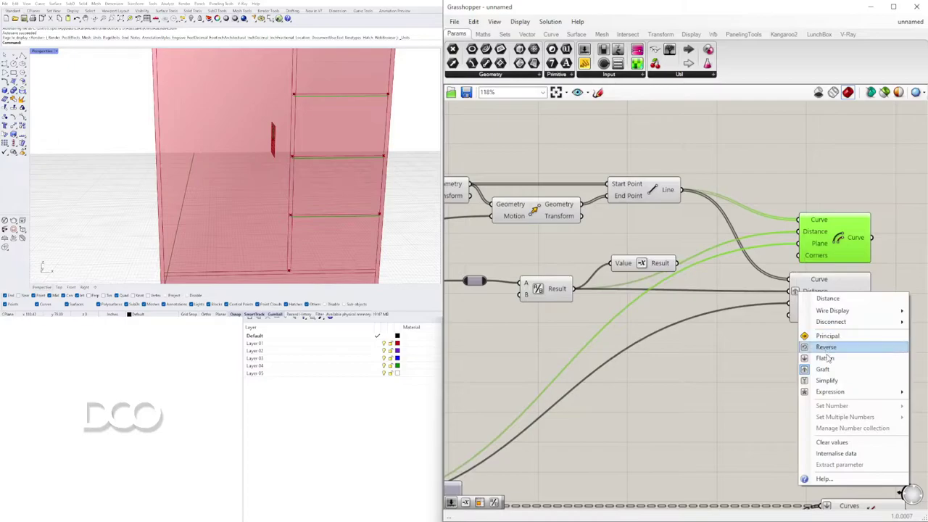
{"action": "left_click", "coordinate": [822, 369]}
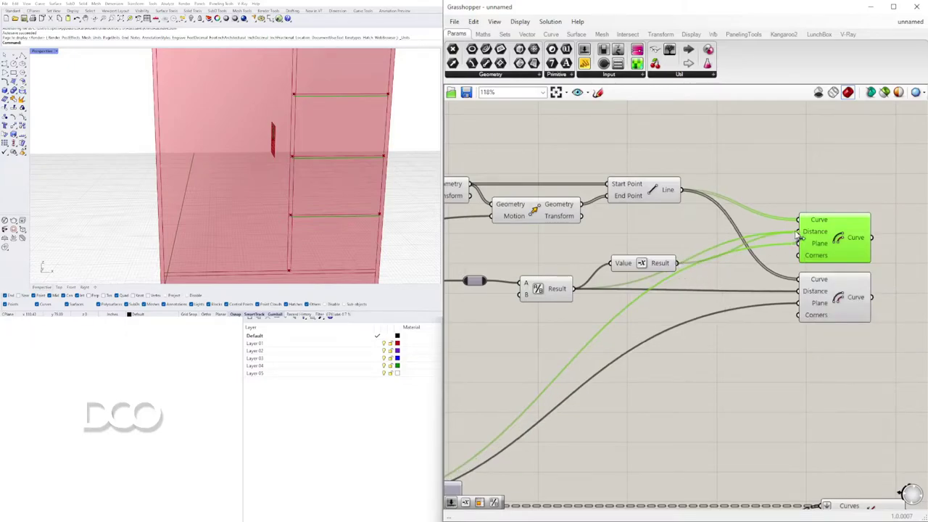
{"action": "right_click_drag", "start_coordinate": [826, 269], "coordinate": [641, 271]}
{"action": "left_click", "coordinate": [745, 259]}
Step: Add a Loft component and connect the outputs of both Offset Curve components to its Curves input
{"action": "double_click", "coordinate": [743, 252]}
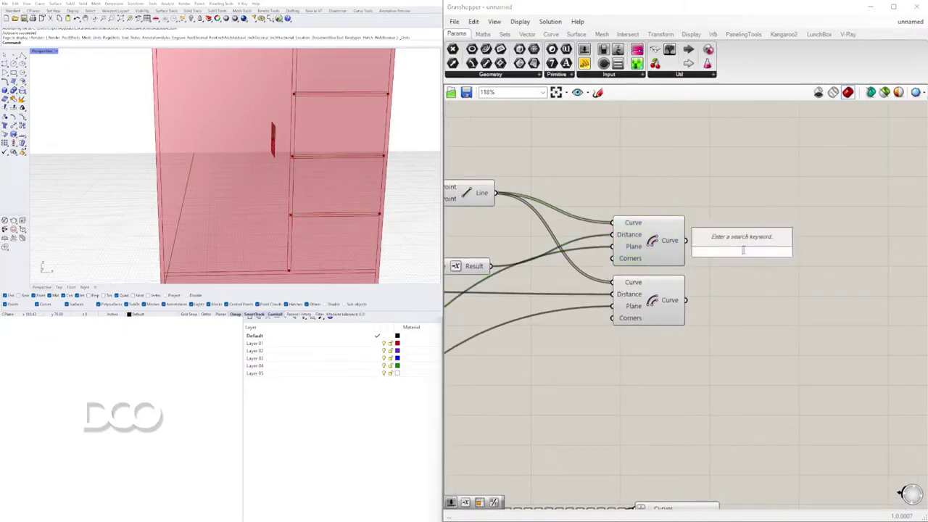
{"action": "type", "text": "lo"}
{"action": "left_click", "coordinate": [713, 161]}
{"action": "left_click_drag", "start_coordinate": [685, 240], "coordinate": [740, 284]}
{"action": "right_click_drag", "start_coordinate": [847, 271], "coordinate": [754, 263]}
Step: Add a Curve parameter after the Loft and connect the Loft output to it
{"action": "left_click", "coordinate": [754, 262]}
{"action": "double_click", "coordinate": [755, 263]}
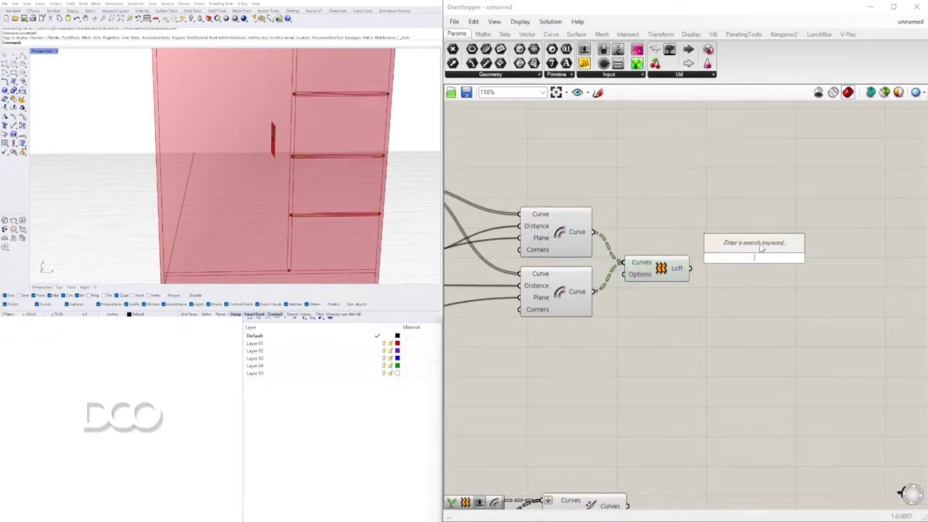
{"action": "type", "text": "cur"}
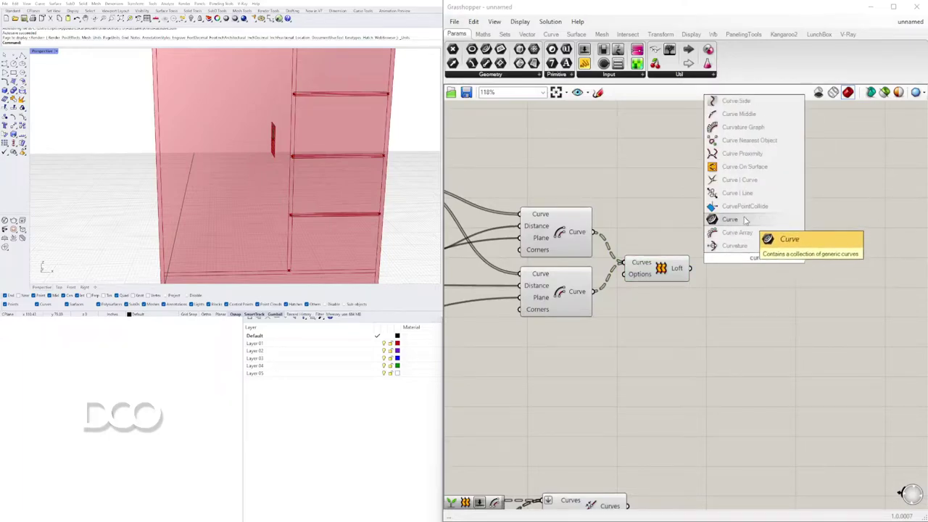
{"action": "left_click", "coordinate": [736, 220]}
{"action": "left_click_drag", "start_coordinate": [726, 265], "coordinate": [737, 259]}
{"action": "left_click_drag", "start_coordinate": [753, 261], "coordinate": [740, 263]}
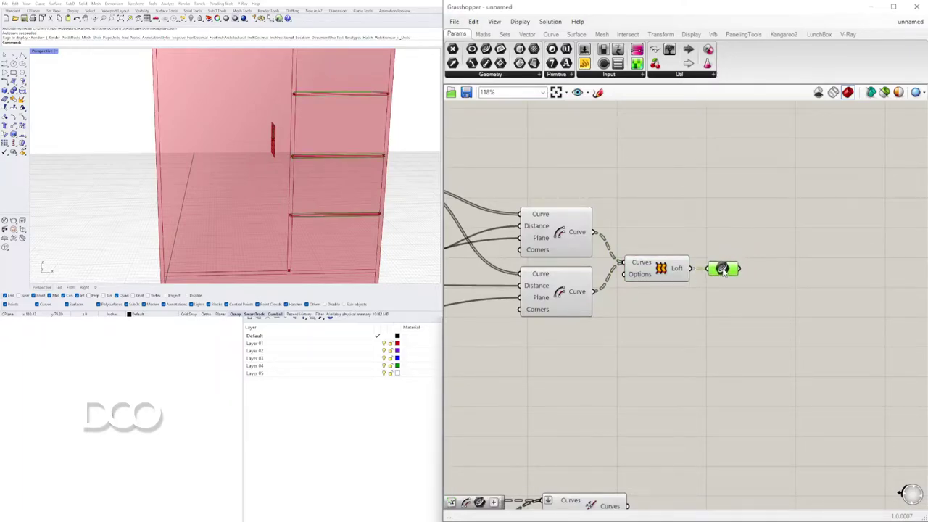
Step: Add a Region Difference component with the Curve parameter feeding Curves A, and remove the duplicate wire from Curves B
{"action": "right_click_drag", "start_coordinate": [808, 308], "coordinate": [768, 300]}
{"action": "double_click", "coordinate": [769, 301]}
{"action": "type", "text": "dif"}
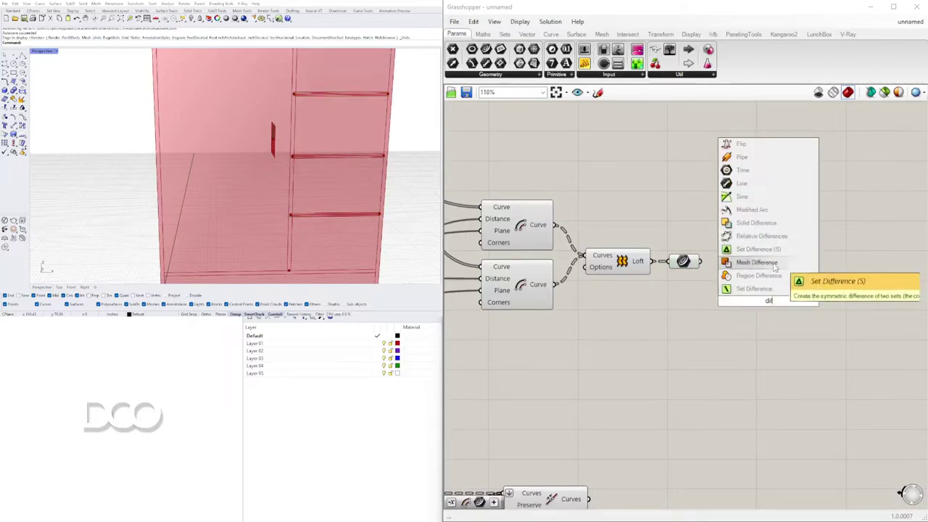
{"action": "left_click", "coordinate": [747, 276]}
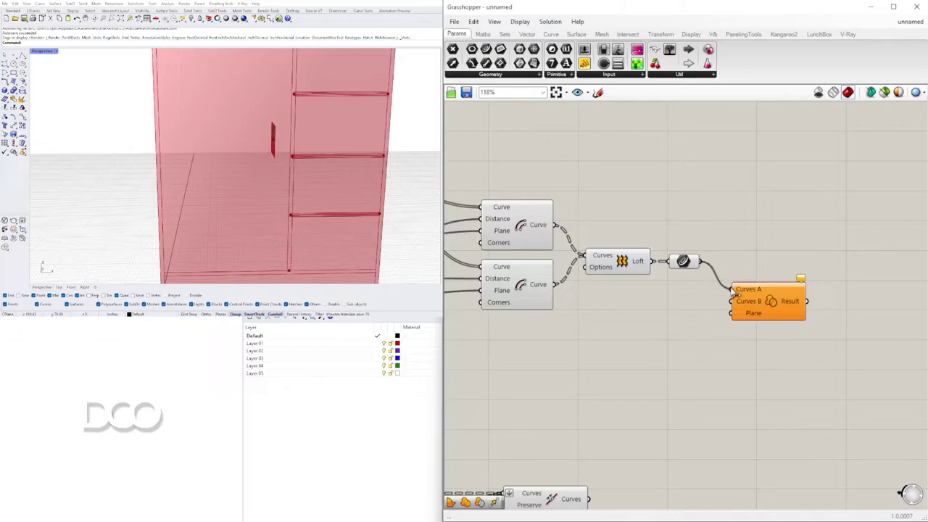
{"action": "left_click_drag", "start_coordinate": [762, 305], "coordinate": [792, 306]}
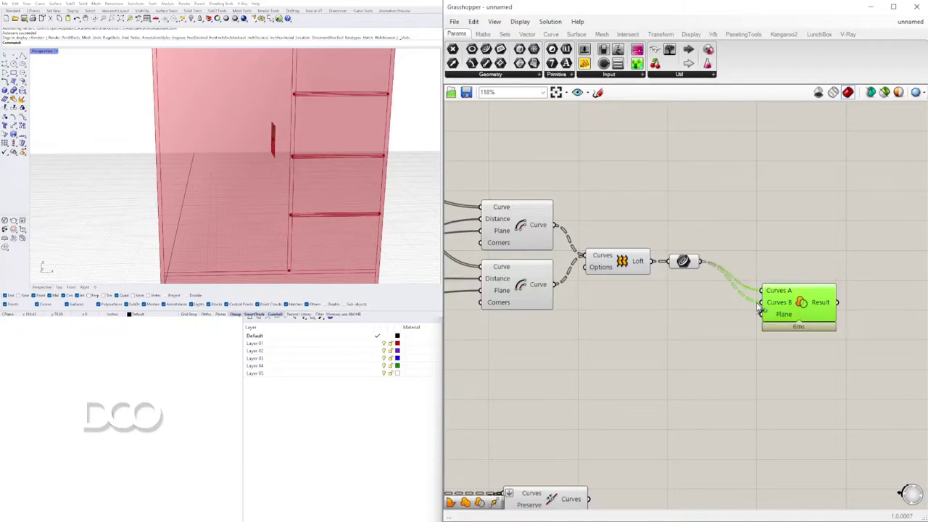
{"action": "left_click", "coordinate": [698, 316]}
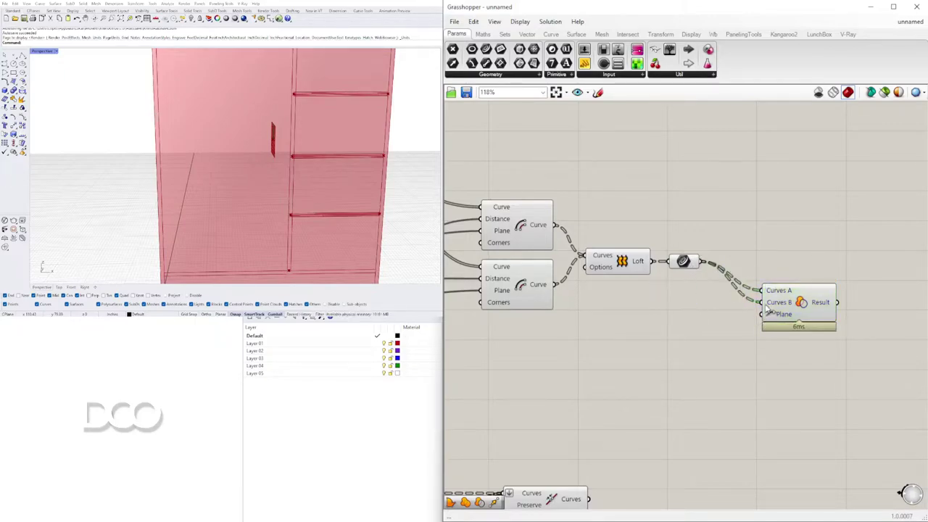
{"action": "left_click_drag", "start_coordinate": [703, 264], "coordinate": [701, 262], "text": "ctrl"}
Step: Move the relay, Division and Negative components up closer beneath the horizontal division Line component
{"action": "scroll", "coordinate": [692, 336], "scroll_direction": "down", "scroll_amount": 4}
{"action": "left_click_drag", "start_coordinate": [691, 344], "coordinate": [580, 292]}
{"action": "right_click_drag", "start_coordinate": [634, 356], "coordinate": [746, 340]}
{"action": "left_click", "coordinate": [749, 340]}
{"action": "scroll", "coordinate": [757, 335], "scroll_direction": "down", "scroll_amount": 2}
{"action": "scroll", "coordinate": [704, 259], "scroll_direction": "up", "scroll_amount": 5}
{"action": "left_click_drag", "start_coordinate": [688, 358], "coordinate": [516, 302]}
{"action": "left_click_drag", "start_coordinate": [694, 319], "coordinate": [693, 288]}
{"action": "left_click", "coordinate": [692, 348]}
{"action": "left_click_drag", "start_coordinate": [618, 314], "coordinate": [624, 313]}
{"action": "left_click", "coordinate": [587, 324]}
{"action": "scroll", "coordinate": [661, 374], "scroll_direction": "down", "scroll_amount": 4}
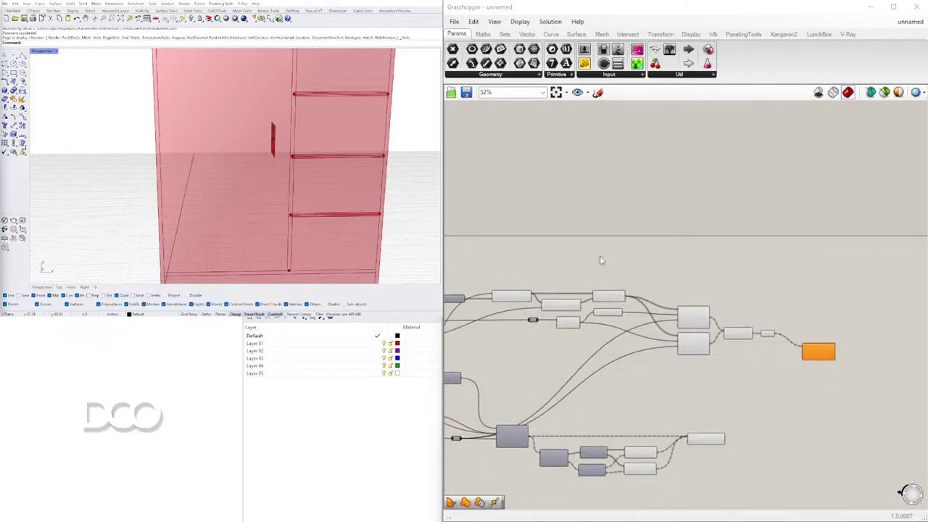
Step: Examine the Region Difference component and the Curve parameter that feeds it at the end of the horizontal division chain
{"action": "left_click_drag", "start_coordinate": [824, 404], "coordinate": [696, 298]}
{"action": "scroll", "coordinate": [694, 316], "scroll_direction": "up", "scroll_amount": 4}
{"action": "left_click", "coordinate": [707, 220]}
{"action": "scroll", "coordinate": [695, 224], "scroll_direction": "down", "scroll_amount": 4}
{"action": "right_click_drag", "start_coordinate": [690, 282], "coordinate": [832, 239]}
{"action": "scroll", "coordinate": [687, 213], "scroll_direction": "up", "scroll_amount": 4}
{"action": "right_click_drag", "start_coordinate": [775, 234], "coordinate": [636, 232]}
{"action": "right_click_drag", "start_coordinate": [874, 251], "coordinate": [748, 254]}
{"action": "scroll", "coordinate": [752, 255], "scroll_direction": "down", "scroll_amount": 3}
{"action": "scroll", "coordinate": [745, 256], "scroll_direction": "up", "scroll_amount": 3}
{"action": "left_click", "coordinate": [744, 253]}
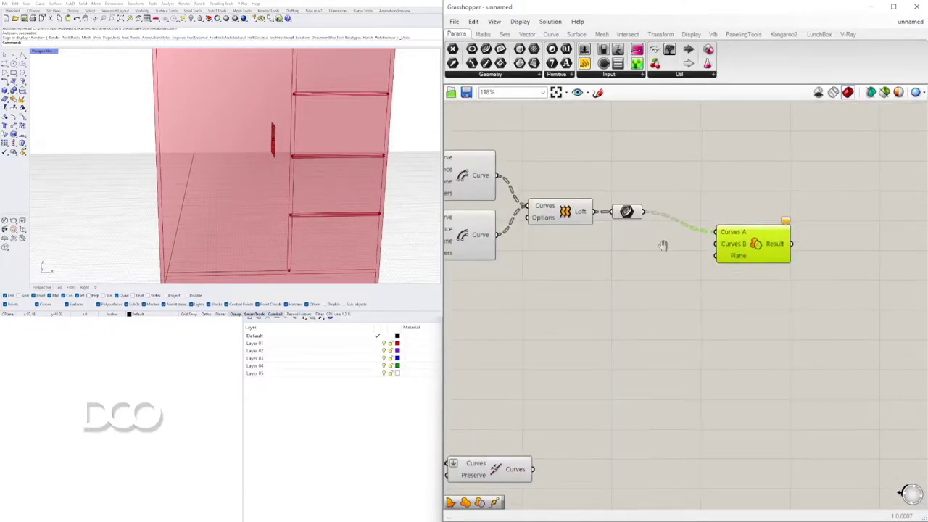
Step: Turn off the preview of the horizontal division components, from the lines through the Offset Curves to the Loft
{"action": "scroll", "coordinate": [749, 287], "scroll_direction": "down", "scroll_amount": 5}
{"action": "left_click_drag", "start_coordinate": [488, 208], "coordinate": [486, 208]}
{"action": "middle_click", "coordinate": [540, 203]}
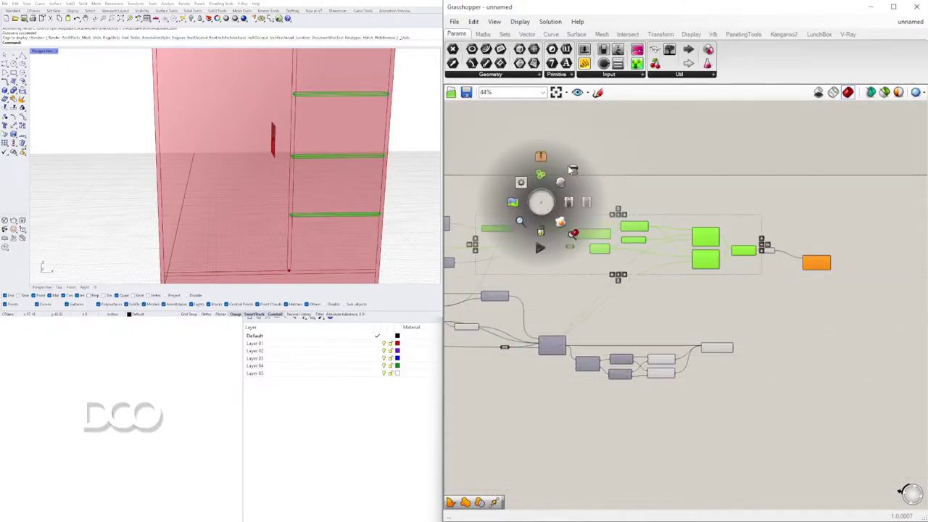
{"action": "left_click", "coordinate": [578, 167]}
Step: Connect the Join Curves output to Curves B of the Region Difference and flatten the Curves A input
{"action": "right_click_drag", "start_coordinate": [690, 205], "coordinate": [664, 242]}
{"action": "scroll", "coordinate": [762, 280], "scroll_direction": "up", "scroll_amount": 5}
{"action": "scroll", "coordinate": [762, 281], "scroll_direction": "down", "scroll_amount": 3}
{"action": "right_click_drag", "start_coordinate": [700, 348], "coordinate": [699, 273]}
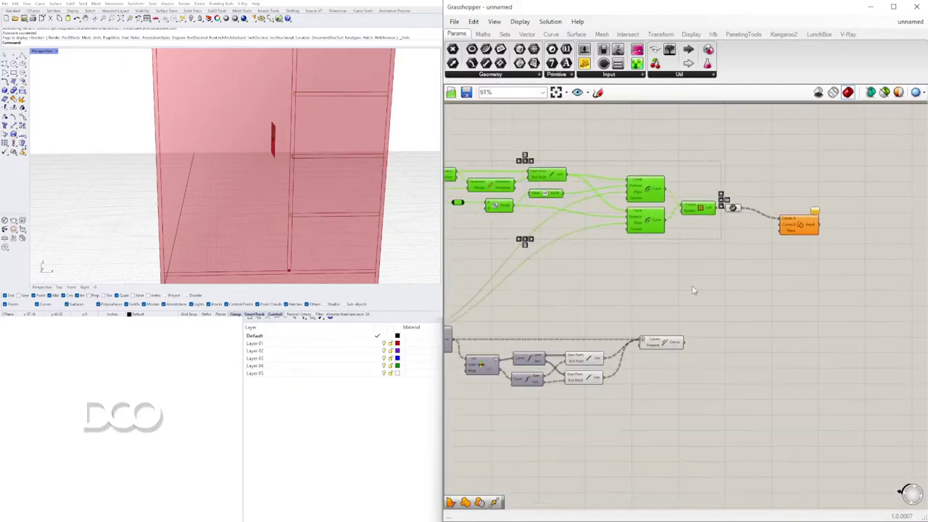
{"action": "left_click", "coordinate": [663, 347]}
{"action": "scroll", "coordinate": [707, 329], "scroll_direction": "up", "scroll_amount": 3}
{"action": "left_click_drag", "start_coordinate": [665, 355], "coordinate": [846, 130]}
{"action": "right_click_drag", "start_coordinate": [868, 161], "coordinate": [785, 234]}
{"action": "left_click_drag", "start_coordinate": [790, 209], "coordinate": [815, 238]}
{"action": "right_click", "coordinate": [793, 205]}
{"action": "left_click", "coordinate": [823, 281]}
Step: Examine the Curve parameter and the Join Curves output that feed the Region Difference, on the canvas and in the model
{"action": "left_click", "coordinate": [683, 186]}
{"action": "left_click", "coordinate": [681, 172]}
{"action": "scroll", "coordinate": [670, 164], "scroll_direction": "up", "scroll_amount": 3}
{"action": "scroll", "coordinate": [671, 164], "scroll_direction": "down", "scroll_amount": 2}
{"action": "right_click_drag", "start_coordinate": [715, 180], "coordinate": [520, 193]}
{"action": "scroll", "coordinate": [579, 226], "scroll_direction": "down", "scroll_amount": 1}
{"action": "right_click_drag", "start_coordinate": [580, 231], "coordinate": [749, 201]}
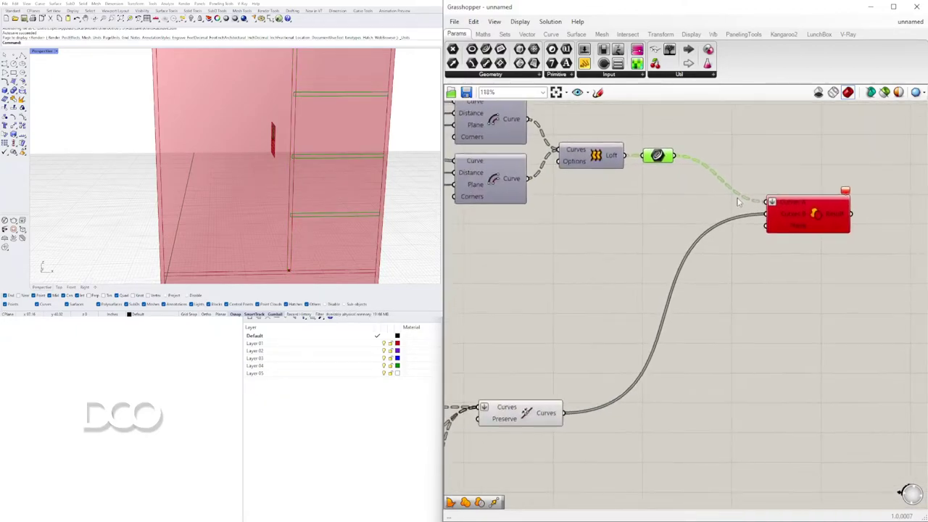
{"action": "scroll", "coordinate": [668, 216], "scroll_direction": "down", "scroll_amount": 3}
{"action": "left_click", "coordinate": [586, 335]}
{"action": "scroll", "coordinate": [583, 338], "scroll_direction": "up", "scroll_amount": 3}
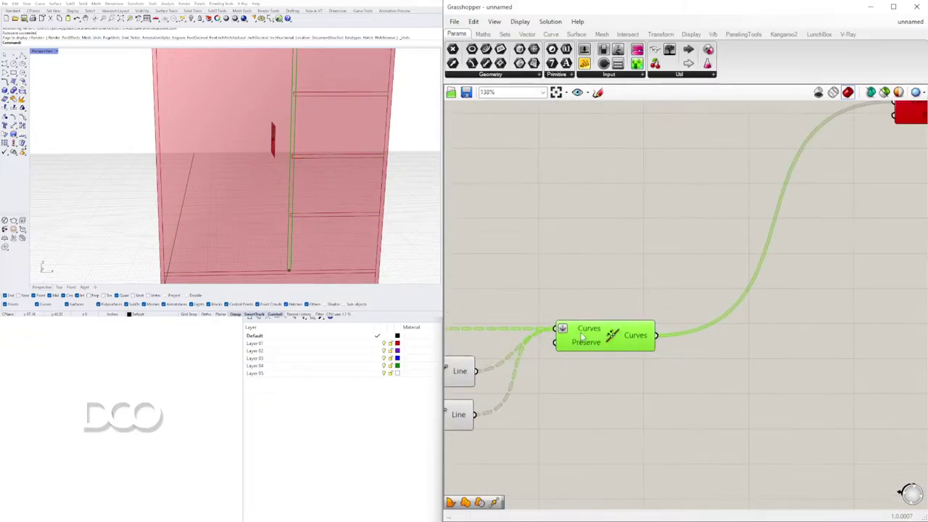
{"action": "mouse_move", "coordinate": [633, 337]}
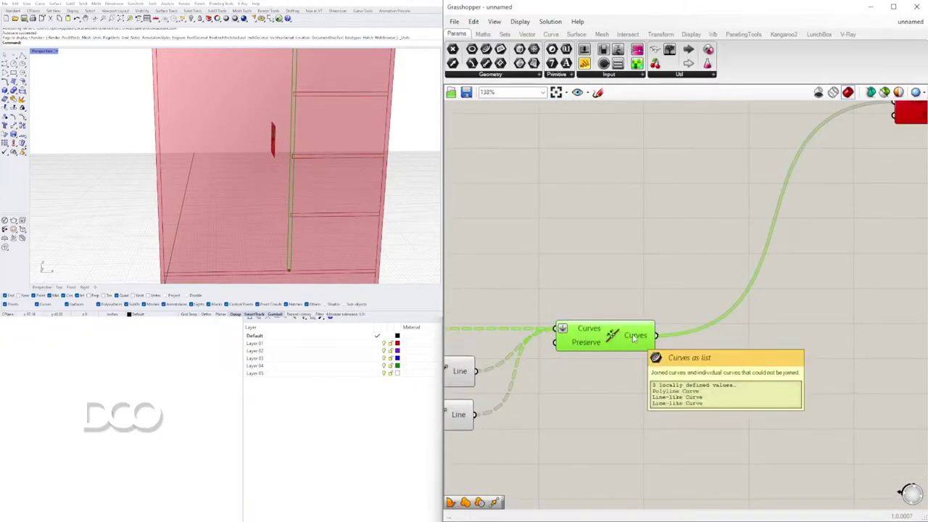
{"action": "scroll", "coordinate": [311, 182], "scroll_direction": "down", "scroll_amount": 6}
{"action": "right_click_drag", "start_coordinate": [311, 182], "coordinate": [300, 179]}
{"action": "scroll", "coordinate": [578, 292], "scroll_direction": "up", "scroll_amount": 2}
{"action": "left_click", "coordinate": [579, 290]}
{"action": "left_click", "coordinate": [621, 362]}
{"action": "right_click_drag", "start_coordinate": [719, 373], "coordinate": [605, 348]}
{"action": "scroll", "coordinate": [594, 289], "scroll_direction": "down", "scroll_amount": 2}
{"action": "right_click_drag", "start_coordinate": [800, 262], "coordinate": [746, 312]}
{"action": "left_click", "coordinate": [746, 313]}
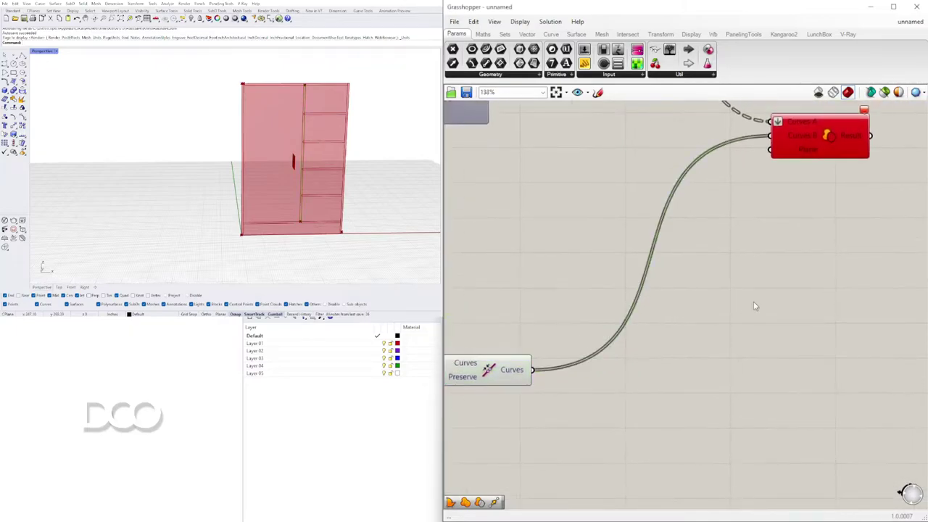
Step: Turn off the preview of the Region Difference and the horizontal divisions' Curve parameter
{"action": "scroll", "coordinate": [757, 278], "scroll_direction": "down", "scroll_amount": 4}
{"action": "left_click_drag", "start_coordinate": [805, 228], "coordinate": [707, 189]}
{"action": "middle_click", "coordinate": [707, 189]}
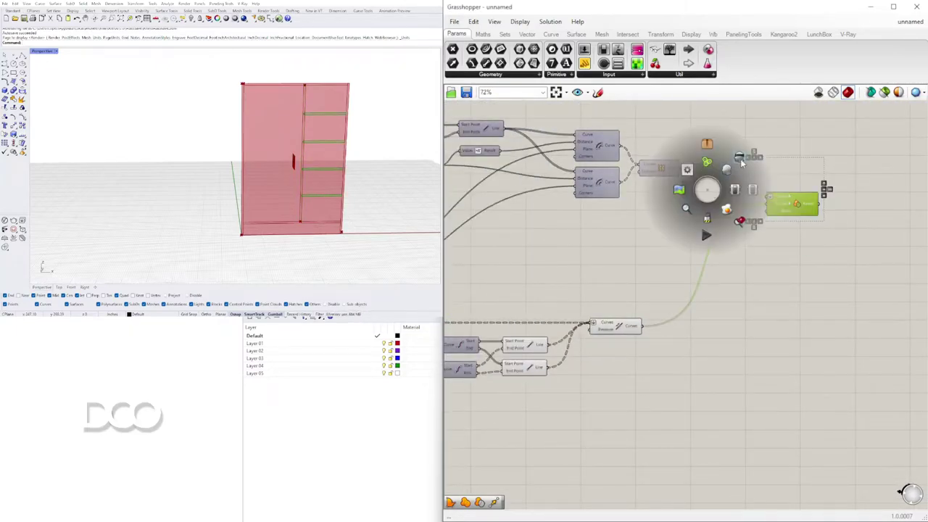
{"action": "left_click", "coordinate": [739, 161]}
Step: Bake the Join Curves output and turn off the overall Grasshopper geometry preview
{"action": "left_click", "coordinate": [638, 342]}
{"action": "left_click", "coordinate": [621, 329]}
{"action": "middle_click", "coordinate": [621, 328]}
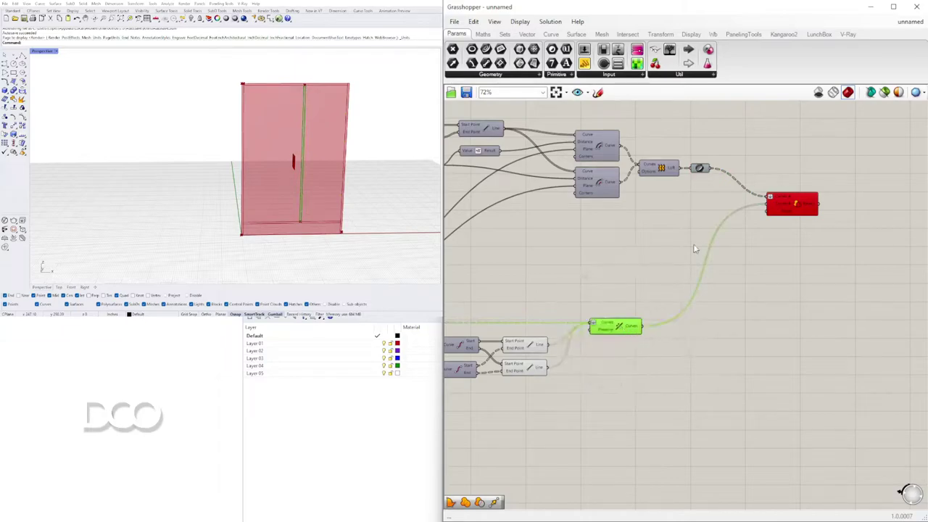
{"action": "left_click", "coordinate": [817, 93]}
Step: Delete the overlapping curve at the upper end of the baked vertical division outline in the Perspective viewport
{"action": "left_click", "coordinate": [305, 101]}
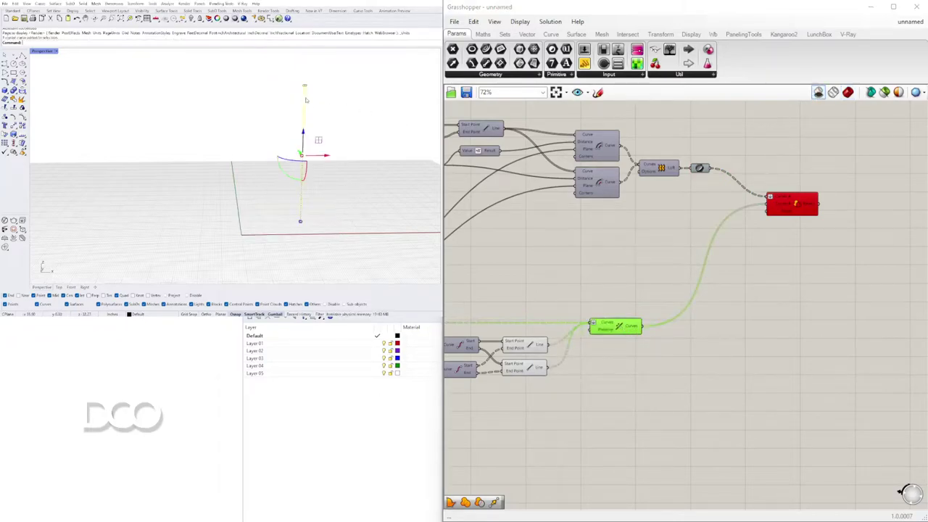
{"action": "scroll", "coordinate": [308, 95], "scroll_direction": "up", "scroll_amount": 5}
{"action": "right_click_drag", "start_coordinate": [309, 101], "coordinate": [307, 71]}
{"action": "key", "text": "Escape"}
{"action": "left_click", "coordinate": [301, 87]}
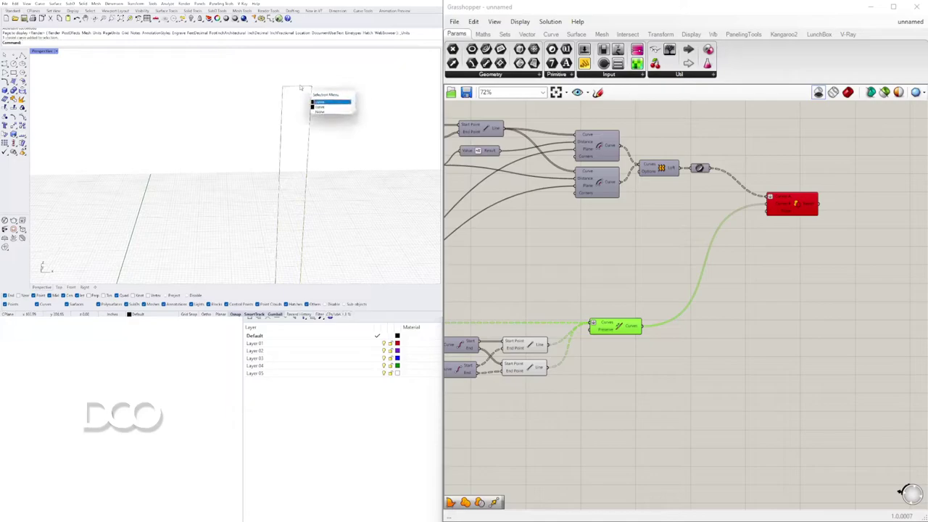
{"action": "left_click", "coordinate": [320, 107]}
{"action": "right_click_drag", "start_coordinate": [315, 104], "coordinate": [312, 106]}
{"action": "key", "text": "Delete"}
Step: Check the Region Difference against its two curve inputs and switch the overall geometry preview back to shaded
{"action": "right_click_drag", "start_coordinate": [590, 359], "coordinate": [728, 343]}
{"action": "scroll", "coordinate": [728, 351], "scroll_direction": "down", "scroll_amount": 3}
{"action": "scroll", "coordinate": [696, 339], "scroll_direction": "up", "scroll_amount": 3}
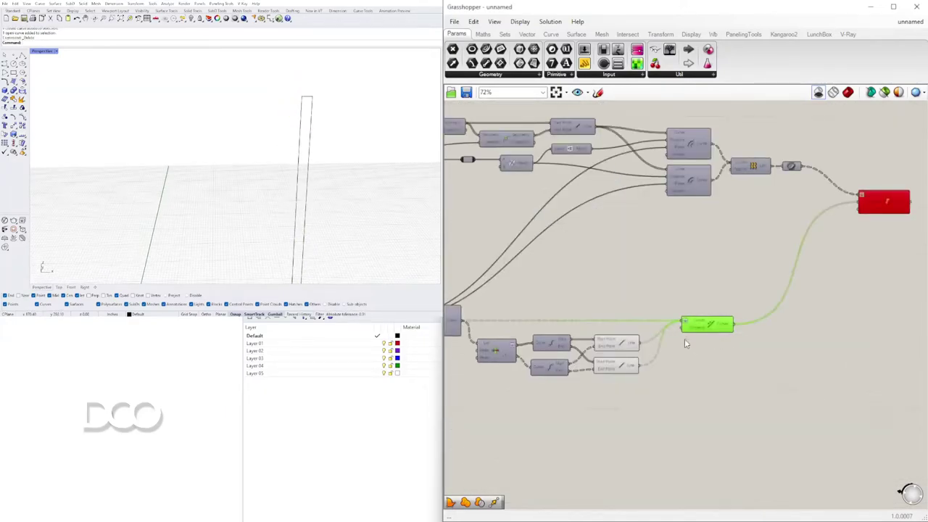
{"action": "left_click", "coordinate": [736, 273]}
{"action": "left_click", "coordinate": [893, 202]}
{"action": "left_click", "coordinate": [426, 398]}
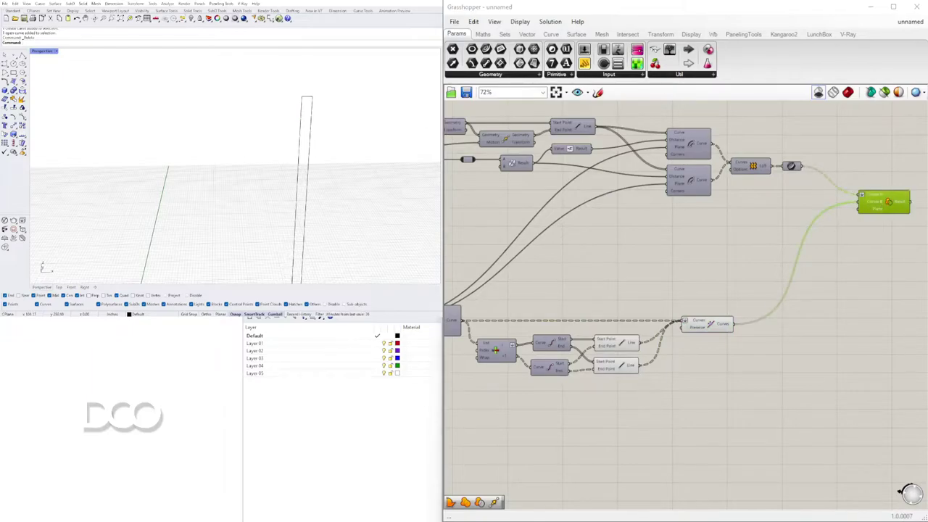
{"action": "left_click", "coordinate": [848, 93]}
{"action": "left_click", "coordinate": [787, 301]}
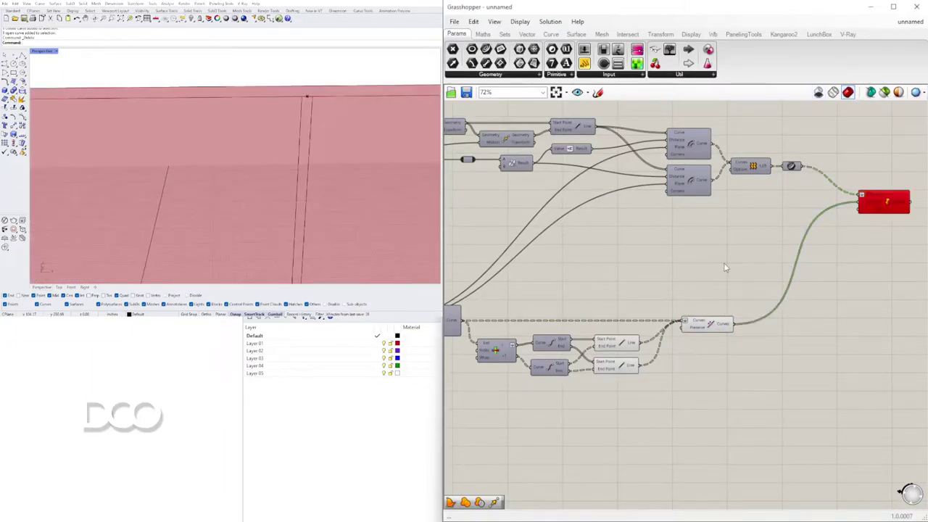
Step: Delete the List Item, both End Points, both Line components and the Join Curves that closed the vertical division outline
{"action": "scroll", "coordinate": [725, 267], "scroll_direction": "down", "scroll_amount": 2}
{"action": "right_click_drag", "start_coordinate": [723, 294], "coordinate": [727, 261]}
{"action": "scroll", "coordinate": [718, 271], "scroll_direction": "up", "scroll_amount": 1}
{"action": "left_click", "coordinate": [717, 274]}
{"action": "scroll", "coordinate": [257, 152], "scroll_direction": "down", "scroll_amount": 8}
{"action": "right_click_drag", "start_coordinate": [269, 184], "coordinate": [279, 113], "text": "shift"}
{"action": "scroll", "coordinate": [625, 269], "scroll_direction": "down", "scroll_amount": 2}
{"action": "right_click_drag", "start_coordinate": [613, 323], "coordinate": [654, 319]}
{"action": "scroll", "coordinate": [655, 318], "scroll_direction": "up", "scroll_amount": 2}
{"action": "left_click", "coordinate": [778, 317]}
{"action": "left_click_drag", "start_coordinate": [793, 322], "coordinate": [625, 288]}
{"action": "right_click_drag", "start_coordinate": [709, 300], "coordinate": [709, 322]}
{"action": "left_click_drag", "start_coordinate": [711, 338], "coordinate": [584, 272]}
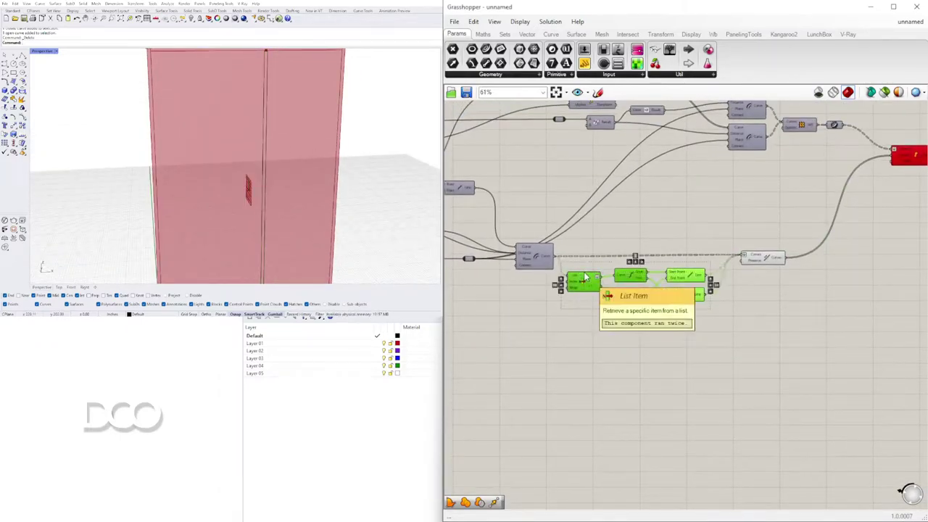
{"action": "key", "text": "Delete"}
{"action": "left_click_drag", "start_coordinate": [849, 307], "coordinate": [736, 264]}
{"action": "left_click", "coordinate": [762, 261]}
{"action": "key", "text": "Delete"}
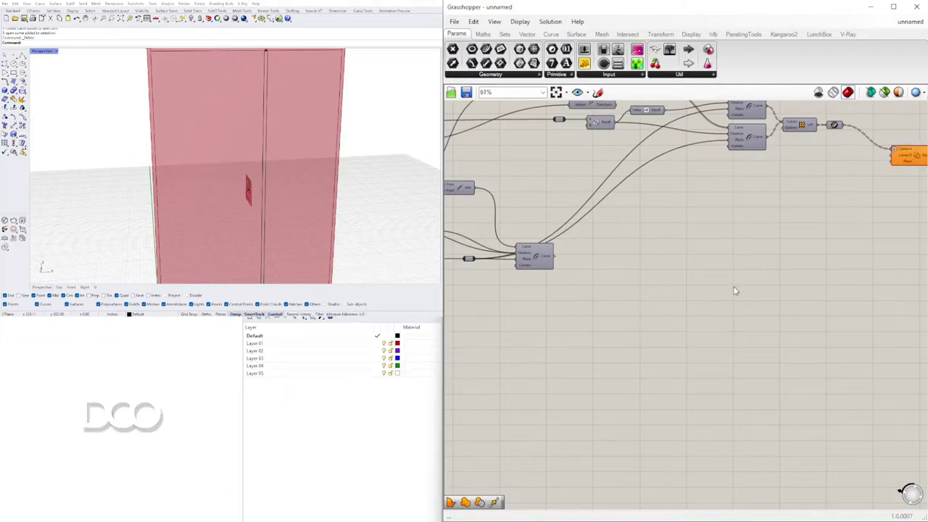
Step: Delete the remaining baked vertical division curves from the Perspective viewport
{"action": "right_click_drag", "start_coordinate": [649, 312], "coordinate": [644, 393]}
{"action": "scroll", "coordinate": [284, 147], "scroll_direction": "down", "scroll_amount": 8}
{"action": "left_click_drag", "start_coordinate": [271, 58], "coordinate": [300, 226]}
{"action": "key", "text": "Delete"}
Step: Turn on the preview of the vertical division's Offset Curve and move the component farther from its input components
{"action": "scroll", "coordinate": [530, 340], "scroll_direction": "up", "scroll_amount": 5}
{"action": "right_click_drag", "start_coordinate": [530, 340], "coordinate": [612, 331]}
{"action": "left_click", "coordinate": [615, 333]}
{"action": "right_click", "coordinate": [615, 332]}
{"action": "left_click", "coordinate": [633, 345]}
{"action": "left_click_drag", "start_coordinate": [628, 330], "coordinate": [785, 320]}
Step: Place a duplicate of the vertical division's Offset Curve directly beneath the original
{"action": "scroll", "coordinate": [236, 87], "scroll_direction": "up", "scroll_amount": 5}
{"action": "scroll", "coordinate": [791, 298], "scroll_direction": "down", "scroll_amount": 5}
{"action": "right_click_drag", "start_coordinate": [784, 333], "coordinate": [819, 327]}
{"action": "scroll", "coordinate": [813, 298], "scroll_direction": "up", "scroll_amount": 3}
{"action": "left_click_drag", "start_coordinate": [814, 295], "coordinate": [815, 337], "text": "alt"}
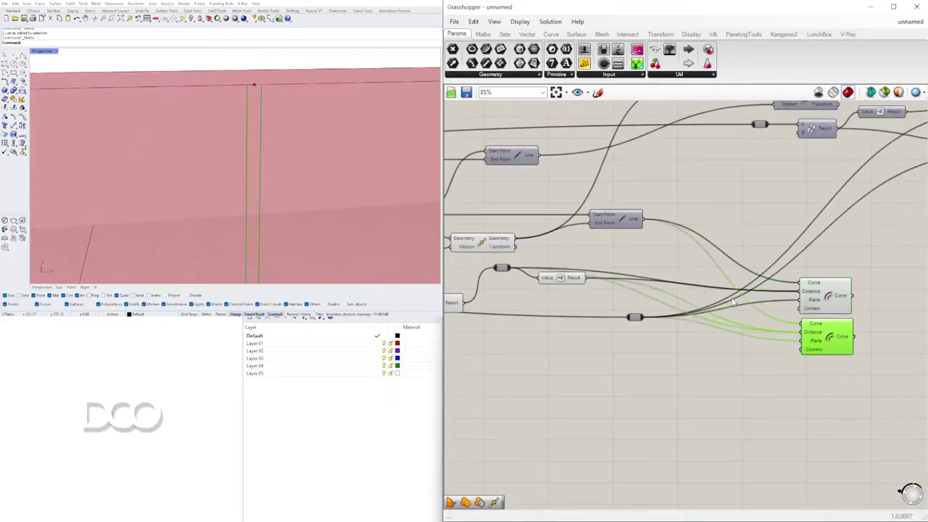
Step: Rewire the two Distance inputs so the original Offset Curve takes only the relay value and the copy only the Negative result
{"action": "left_click_drag", "start_coordinate": [561, 283], "coordinate": [562, 301]}
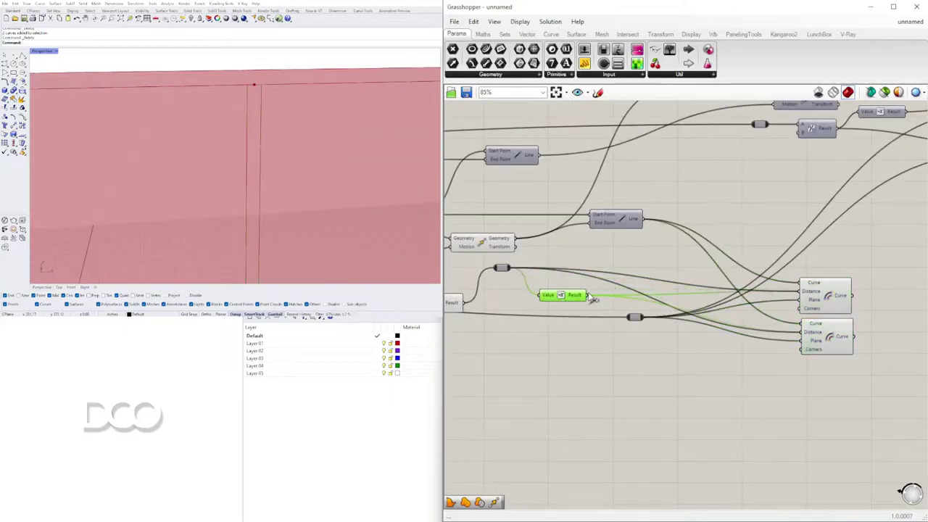
{"action": "left_click_drag", "start_coordinate": [727, 302], "coordinate": [594, 301]}
{"action": "left_click", "coordinate": [812, 292]}
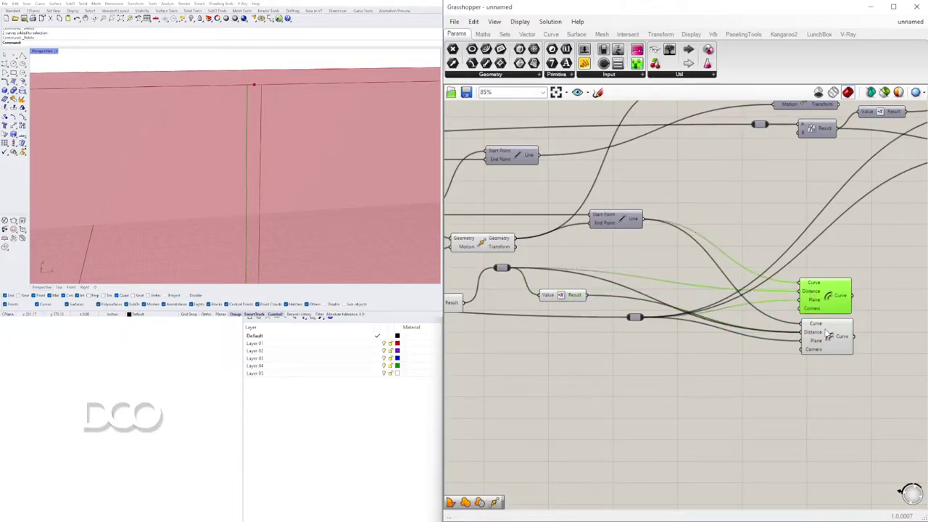
{"action": "left_click", "coordinate": [827, 332]}
{"action": "left_click", "coordinate": [832, 270]}
{"action": "left_click", "coordinate": [829, 336]}
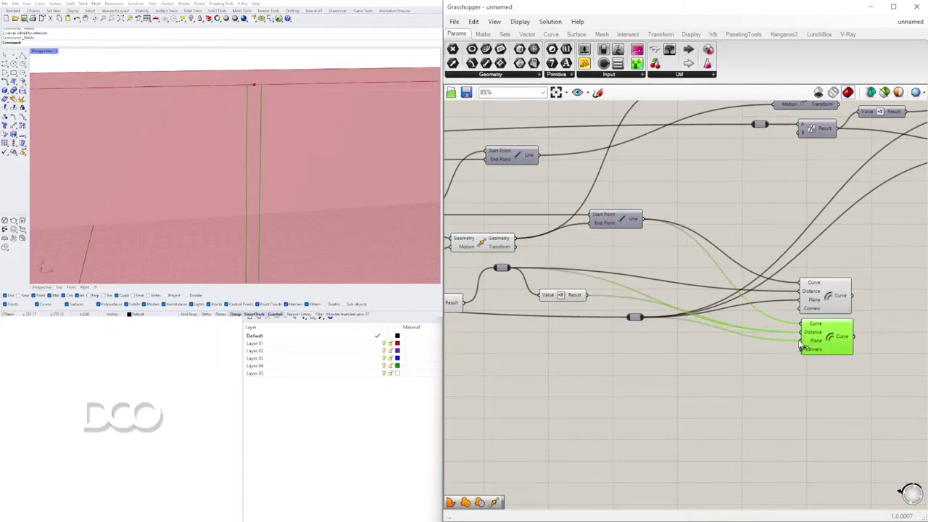
{"action": "left_click_drag", "start_coordinate": [773, 333], "coordinate": [511, 266], "text": "ctrl"}
{"action": "left_click", "coordinate": [812, 390]}
{"action": "left_click", "coordinate": [820, 332]}
{"action": "left_click", "coordinate": [828, 308]}
Step: Add a Loft component for the vertical division and connect both Offset Curve outputs to its Curves input
{"action": "right_click_drag", "start_coordinate": [847, 313], "coordinate": [670, 310]}
{"action": "scroll", "coordinate": [725, 310], "scroll_direction": "up", "scroll_amount": 1}
{"action": "double_click", "coordinate": [729, 305]}
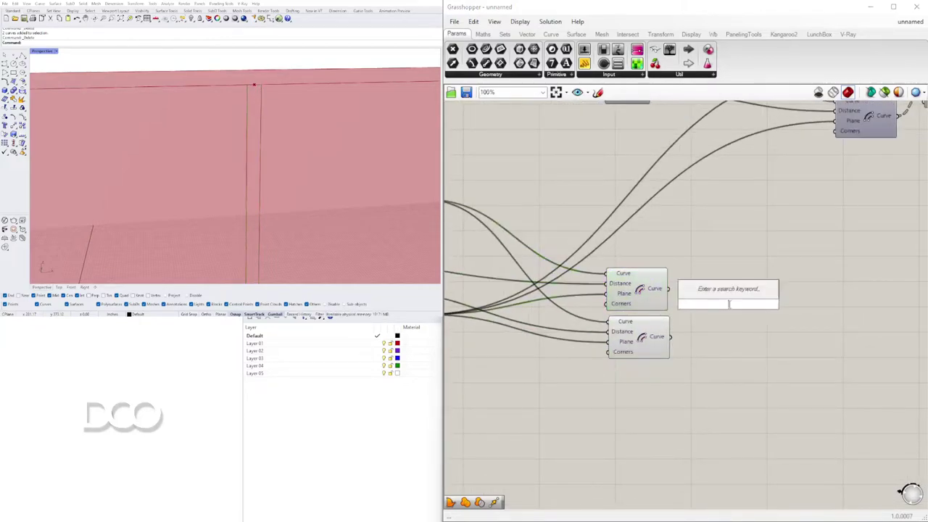
{"action": "type", "text": "lo"}
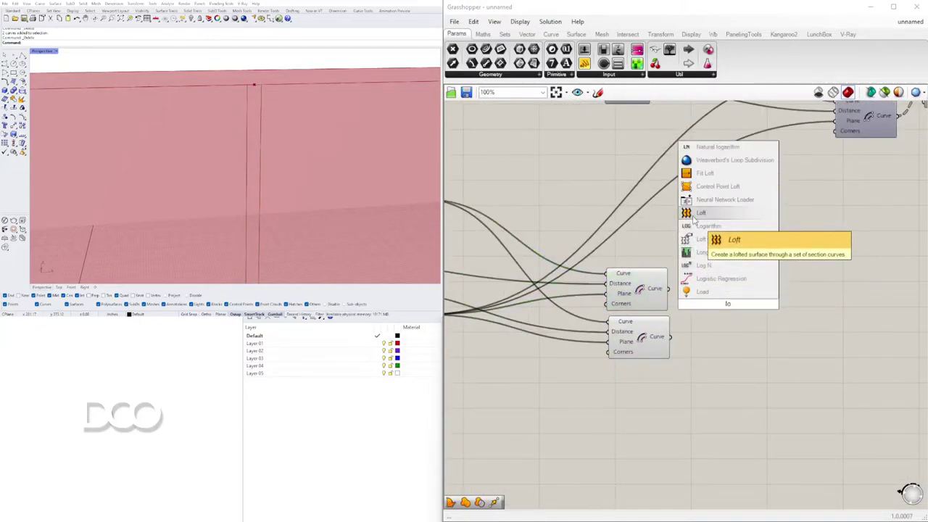
{"action": "left_click", "coordinate": [697, 218]}
{"action": "left_click_drag", "start_coordinate": [693, 299], "coordinate": [744, 305]}
Step: Add a Curve parameter after the vertical division's Loft and connect the Loft output to it
{"action": "double_click", "coordinate": [809, 307]}
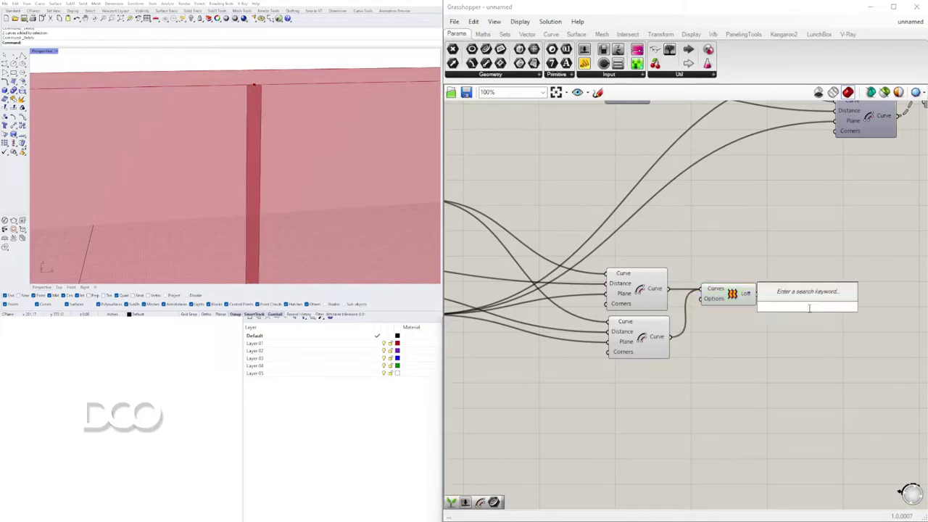
{"action": "type", "text": "cur"}
{"action": "left_click", "coordinate": [772, 269]}
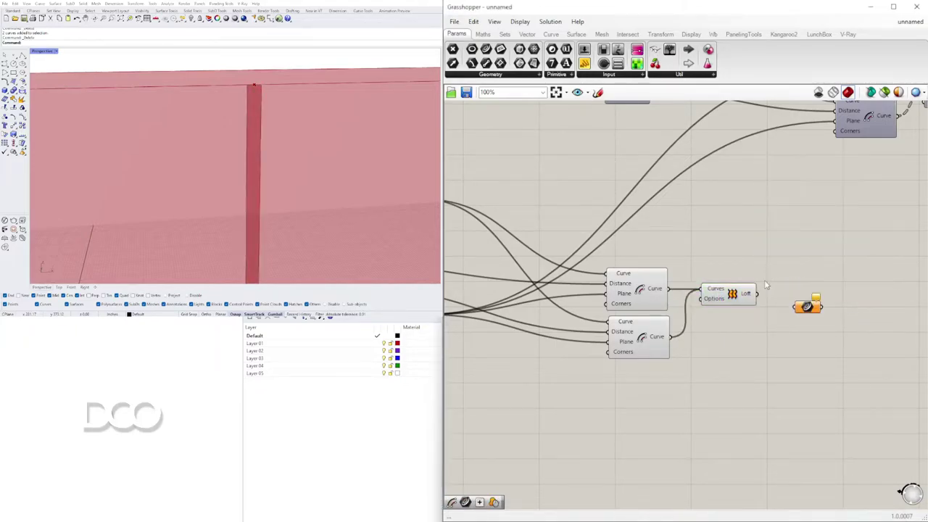
{"action": "left_click_drag", "start_coordinate": [798, 307], "coordinate": [796, 307]}
{"action": "left_click_drag", "start_coordinate": [805, 309], "coordinate": [781, 297]}
Step: Turn off the preview of the vertical division's two Offset Curves and Loft
{"action": "scroll", "coordinate": [780, 301], "scroll_direction": "down", "scroll_amount": 2}
{"action": "left_click_drag", "start_coordinate": [760, 349], "coordinate": [683, 279]}
{"action": "middle_click", "coordinate": [683, 279]}
{"action": "left_click", "coordinate": [714, 248]}
{"action": "left_click", "coordinate": [793, 251]}
Step: Move the vertical division's Offset Curves, Loft and Curve parameter up together, and place the plane relay beside the vertical Line component
{"action": "left_click_drag", "start_coordinate": [843, 407], "coordinate": [664, 272]}
{"action": "left_click_drag", "start_coordinate": [674, 292], "coordinate": [742, 238]}
{"action": "left_click", "coordinate": [701, 303]}
{"action": "right_click_drag", "start_coordinate": [566, 329], "coordinate": [687, 351]}
{"action": "scroll", "coordinate": [747, 331], "scroll_direction": "down", "scroll_amount": 3}
{"action": "scroll", "coordinate": [658, 341], "scroll_direction": "up", "scroll_amount": 2}
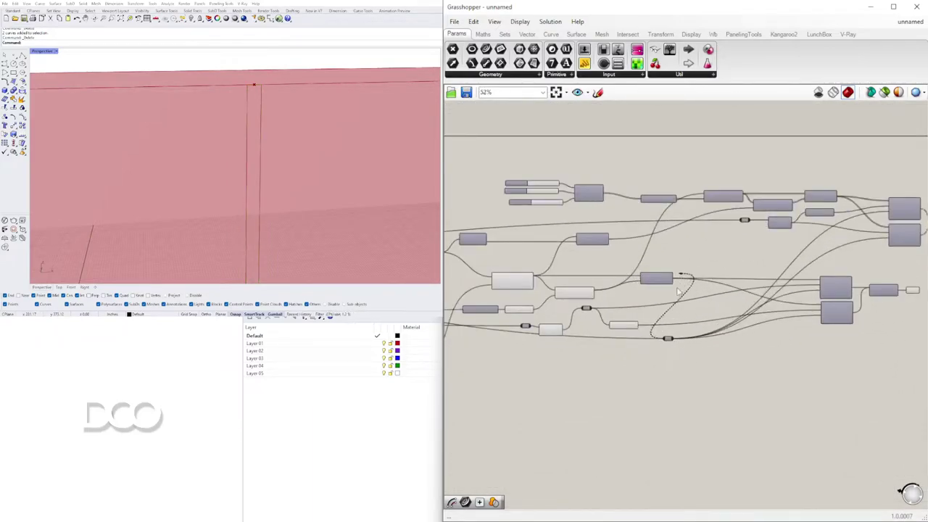
{"action": "left_click_drag", "start_coordinate": [668, 339], "coordinate": [672, 266]}
{"action": "right_click_drag", "start_coordinate": [727, 263], "coordinate": [529, 284]}
Step: Connect the vertical division's Curve parameter to Curves B of the Region Difference
{"action": "scroll", "coordinate": [726, 313], "scroll_direction": "up", "scroll_amount": 4}
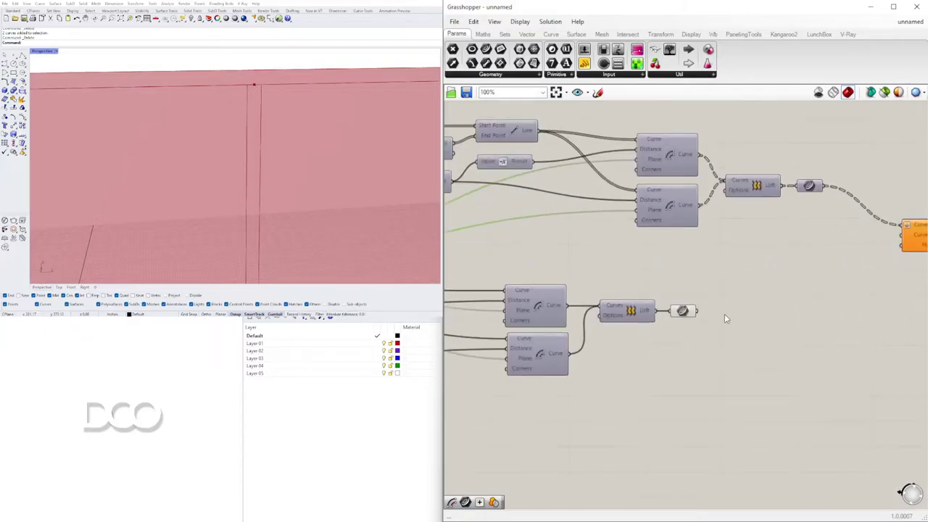
{"action": "right_click_drag", "start_coordinate": [726, 313], "coordinate": [619, 308]}
{"action": "left_click_drag", "start_coordinate": [593, 306], "coordinate": [803, 233]}
{"action": "left_click", "coordinate": [829, 229]}
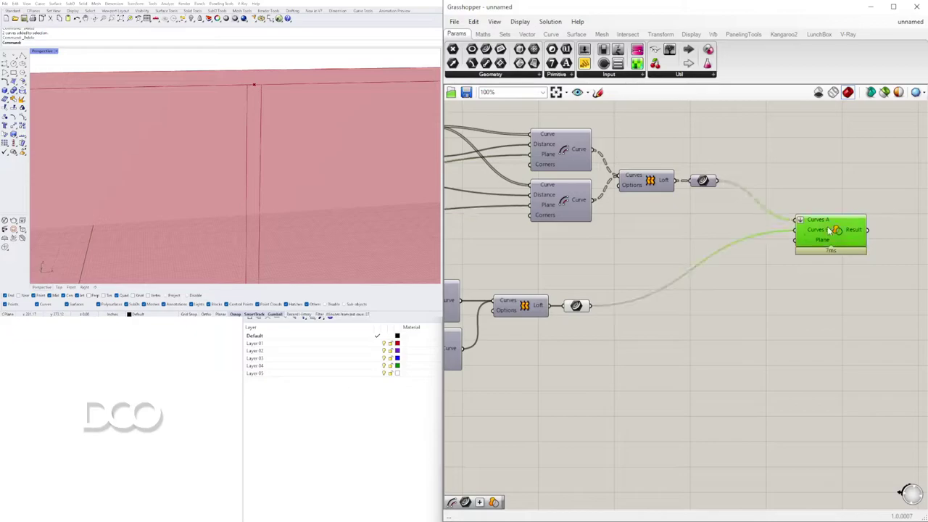
{"action": "scroll", "coordinate": [340, 173], "scroll_direction": "down", "scroll_amount": 10}
{"action": "right_click_drag", "start_coordinate": [341, 174], "coordinate": [327, 121], "text": "shift"}
Step: Turn on the preview of the Region Difference component
{"action": "left_click", "coordinate": [674, 209]}
{"action": "left_click", "coordinate": [832, 234]}
{"action": "right_click", "coordinate": [833, 236]}
{"action": "left_click", "coordinate": [858, 252]}
{"action": "left_click", "coordinate": [763, 312]}
{"action": "scroll", "coordinate": [750, 306], "scroll_direction": "down", "scroll_amount": 2}
{"action": "left_click_drag", "start_coordinate": [704, 356], "coordinate": [557, 267]}
{"action": "middle_click", "coordinate": [589, 267]}
{"action": "left_click", "coordinate": [608, 248]}
{"action": "key", "text": "ctrl+z"}
Step: Examine the vertical and horizontal door divisions in the Perspective viewport
{"action": "left_click", "coordinate": [581, 256]}
{"action": "scroll", "coordinate": [638, 244], "scroll_direction": "down", "scroll_amount": 1}
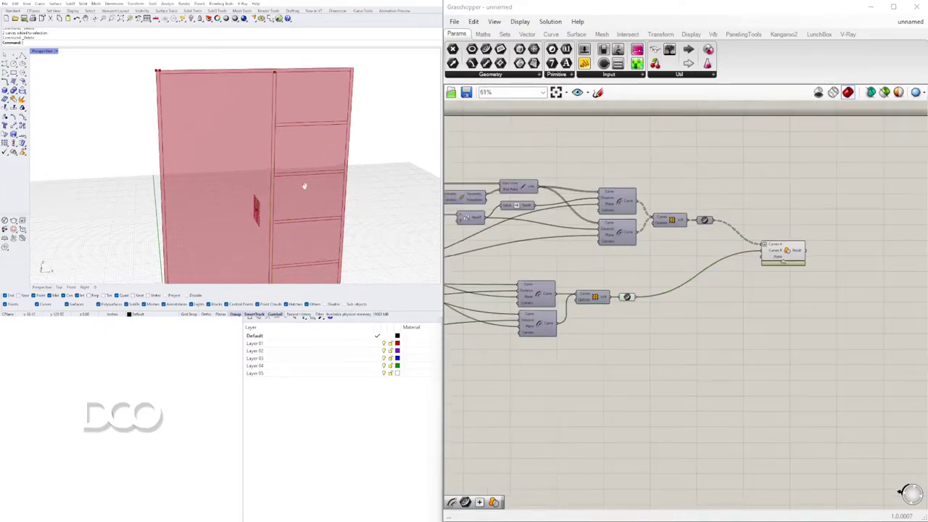
{"action": "scroll", "coordinate": [304, 194], "scroll_direction": "down", "scroll_amount": 8}
{"action": "right_click_drag", "start_coordinate": [305, 194], "coordinate": [301, 137], "text": "shift"}
{"action": "scroll", "coordinate": [300, 138], "scroll_direction": "up", "scroll_amount": 3}
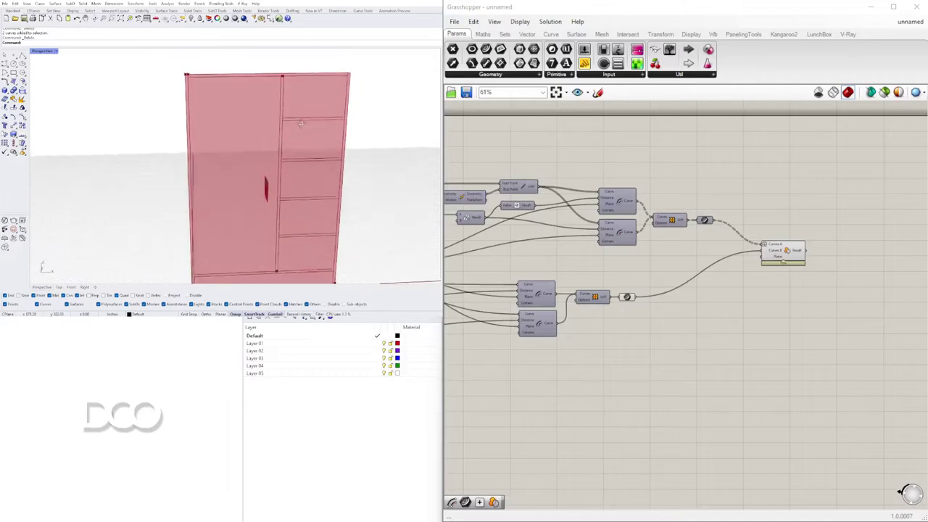
Step: Check the geometry held by the horizontal divisions' Curve parameter by toggling its preview on and off
{"action": "right_click_drag", "start_coordinate": [265, 213], "coordinate": [278, 190], "text": "shift"}
{"action": "scroll", "coordinate": [809, 243], "scroll_direction": "up", "scroll_amount": 2}
{"action": "left_click", "coordinate": [765, 254]}
{"action": "left_click", "coordinate": [721, 341]}
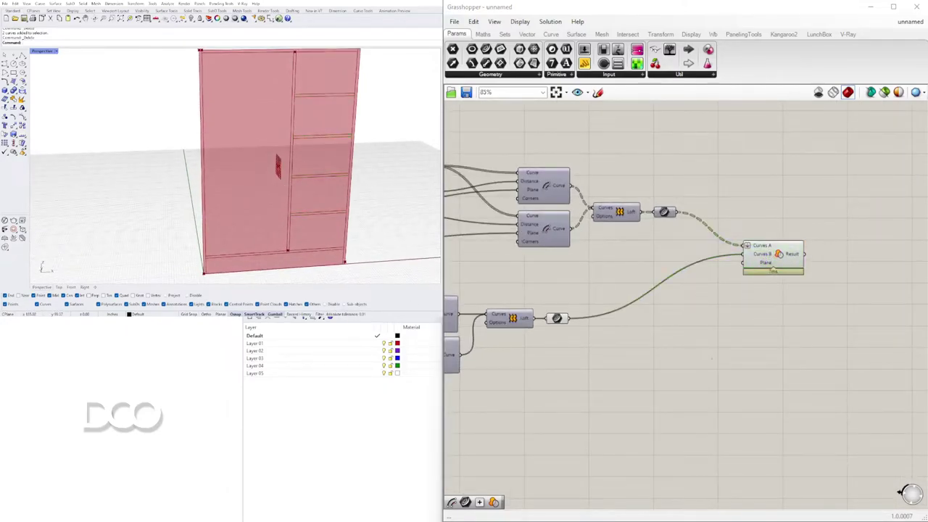
{"action": "right_click", "coordinate": [664, 211]}
{"action": "left_click", "coordinate": [682, 228]}
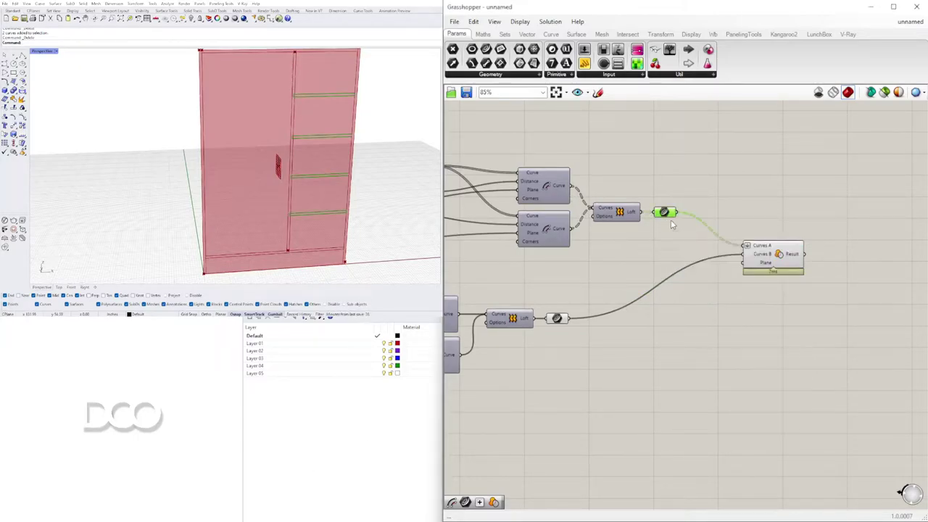
{"action": "right_click", "coordinate": [664, 212]}
{"action": "left_click", "coordinate": [692, 232]}
Step: Check the horizontal divisions' upper Offset Curve by toggling its preview on and off
{"action": "left_click", "coordinate": [593, 184]}
{"action": "right_click_drag", "start_coordinate": [593, 184], "coordinate": [619, 206]}
{"action": "left_click", "coordinate": [572, 205]}
{"action": "right_click", "coordinate": [572, 205]}
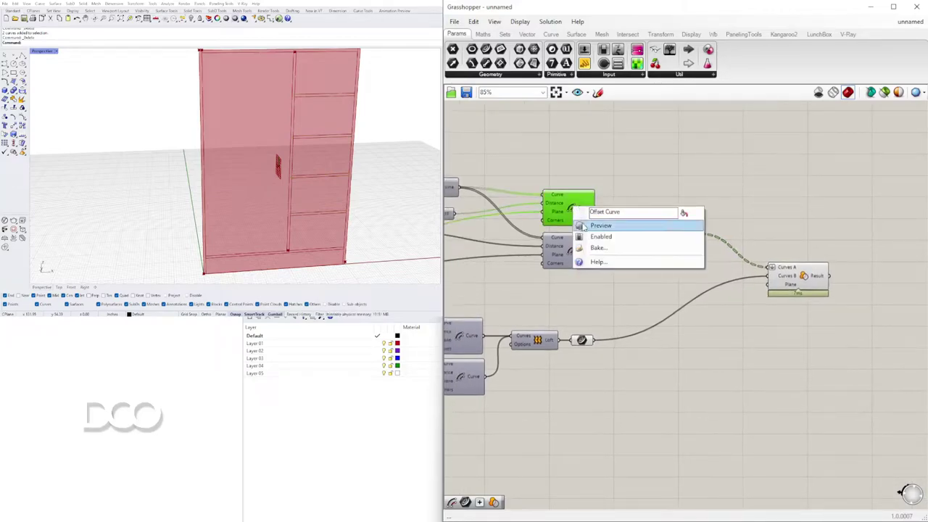
{"action": "left_click", "coordinate": [583, 224]}
{"action": "right_click", "coordinate": [572, 213]}
{"action": "left_click", "coordinate": [585, 229]}
Step: Turn on the preview of the horizontal divisions' Line component
{"action": "right_click_drag", "start_coordinate": [575, 242], "coordinate": [791, 243]}
{"action": "left_click", "coordinate": [654, 192]}
{"action": "right_click", "coordinate": [653, 190]}
{"action": "left_click", "coordinate": [672, 207]}
{"action": "right_click_drag", "start_coordinate": [681, 179], "coordinate": [621, 218]}
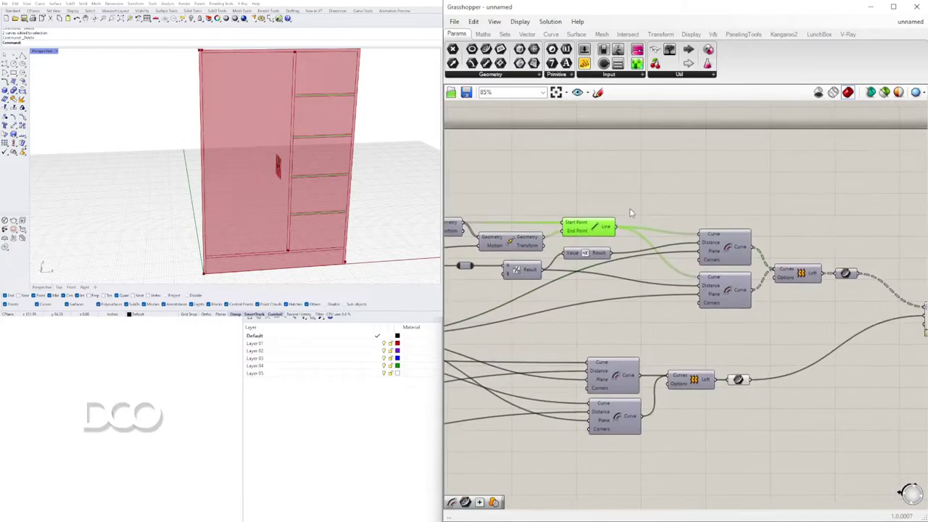
Step: Add a List Item component, feed its List input from the horizontal divisions' Line output, and reverse that input
{"action": "double_click", "coordinate": [675, 185]}
{"action": "type", "text": "item"}
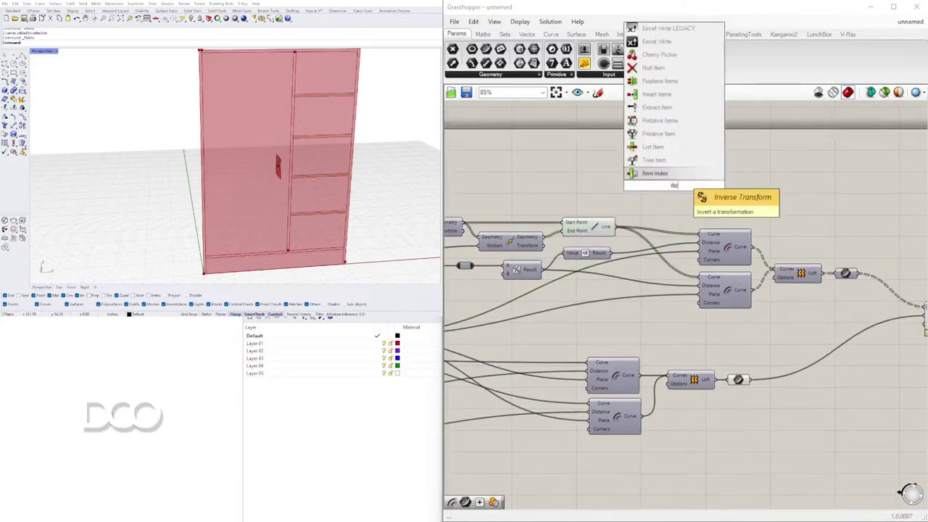
{"action": "left_click", "coordinate": [647, 149]}
{"action": "left_click_drag", "start_coordinate": [673, 185], "coordinate": [743, 188]}
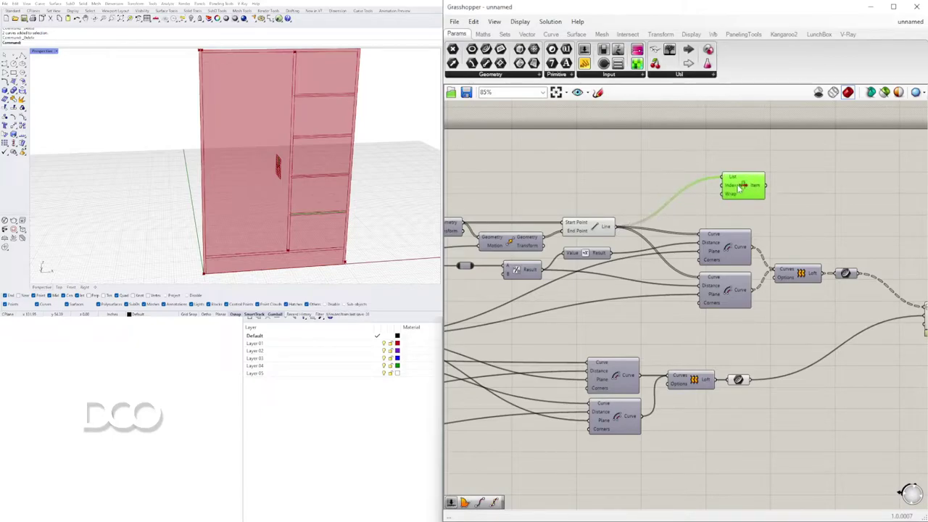
{"action": "right_click", "coordinate": [732, 185]}
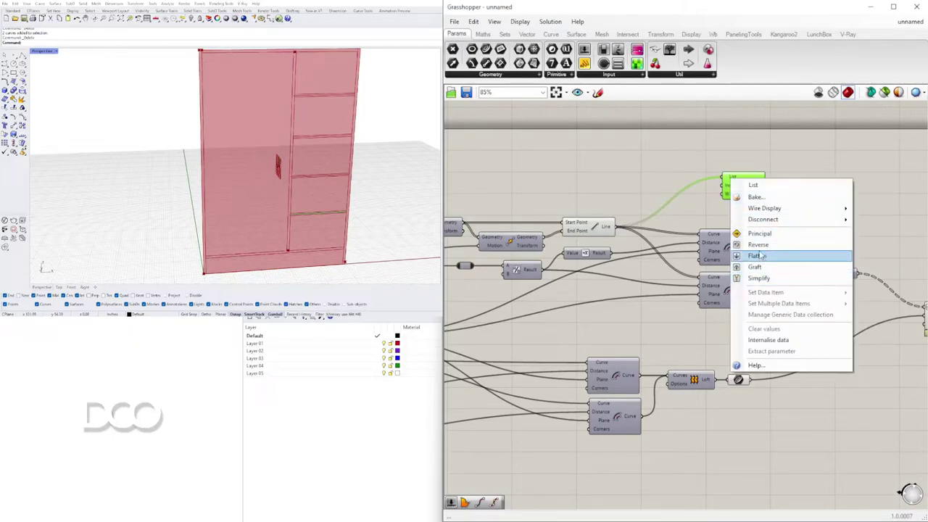
{"action": "left_click", "coordinate": [759, 248]}
{"action": "left_click_drag", "start_coordinate": [746, 185], "coordinate": [729, 190]}
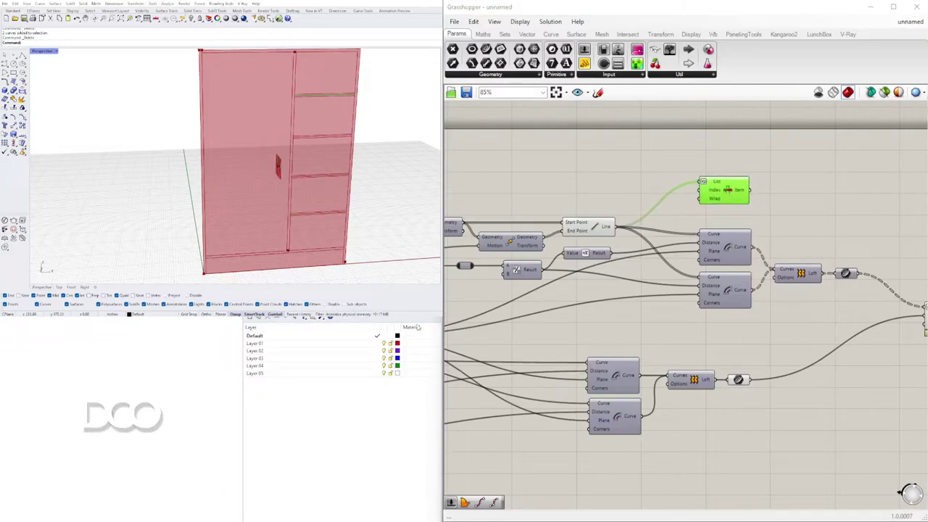
Step: Rewire the List Item's List input to the Geometry output of the horizontal divisions' first Move, and place it above the Line component
{"action": "right_click_drag", "start_coordinate": [592, 194], "coordinate": [726, 205]}
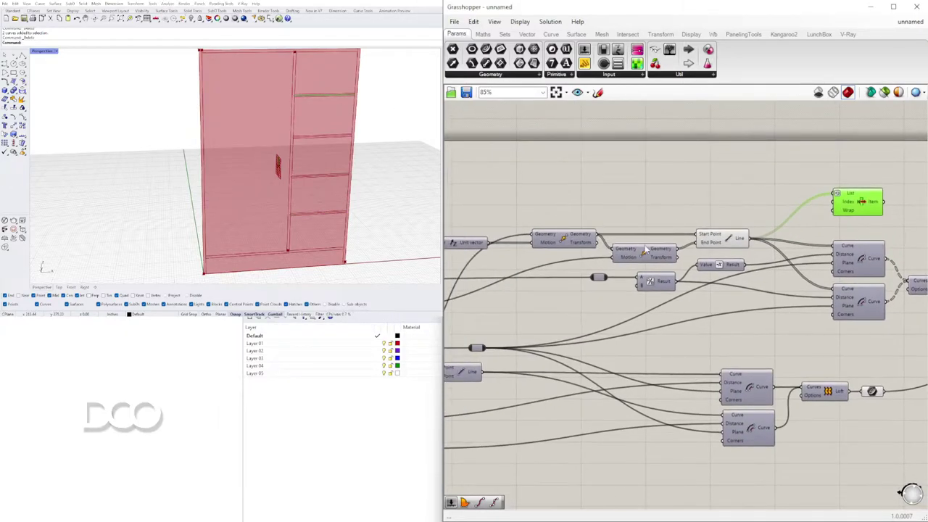
{"action": "left_click_drag", "start_coordinate": [596, 234], "coordinate": [677, 208], "text": "shift"}
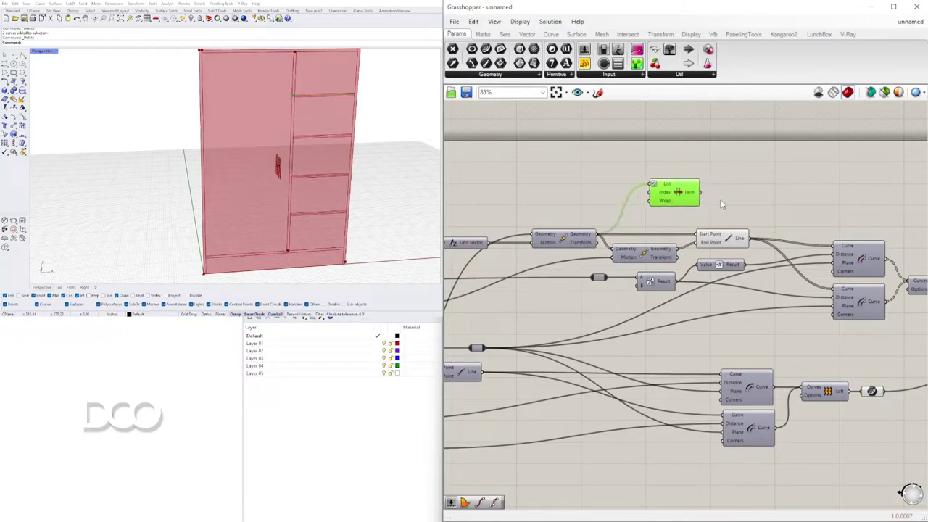
{"action": "right_click_drag", "start_coordinate": [721, 205], "coordinate": [667, 214]}
{"action": "left_click_drag", "start_coordinate": [642, 204], "coordinate": [671, 195]}
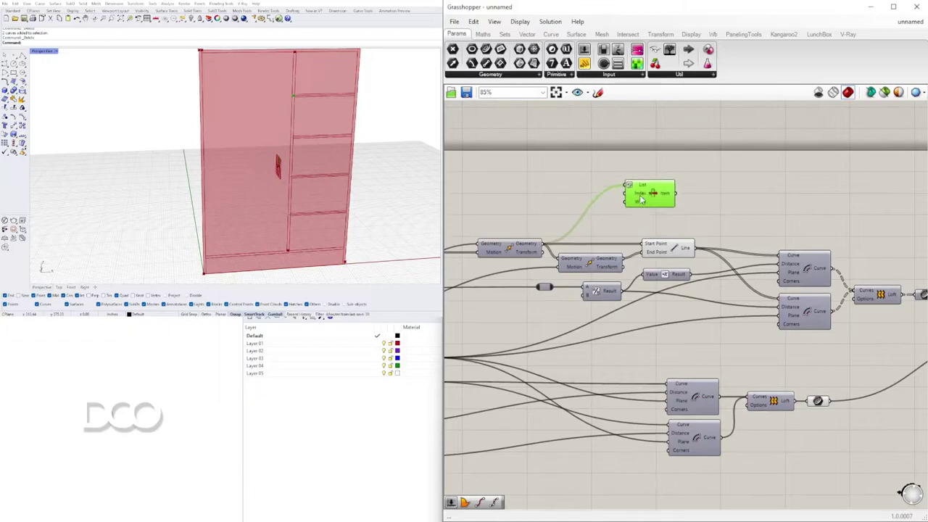
{"action": "double_click", "coordinate": [748, 198]}
{"action": "left_click", "coordinate": [615, 247]}
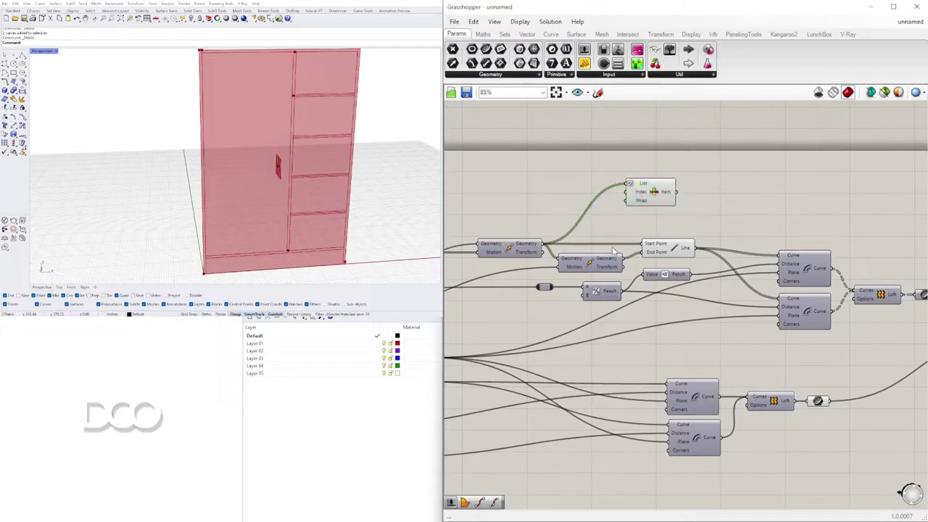
{"action": "left_click", "coordinate": [597, 270]}
{"action": "double_click", "coordinate": [655, 230]}
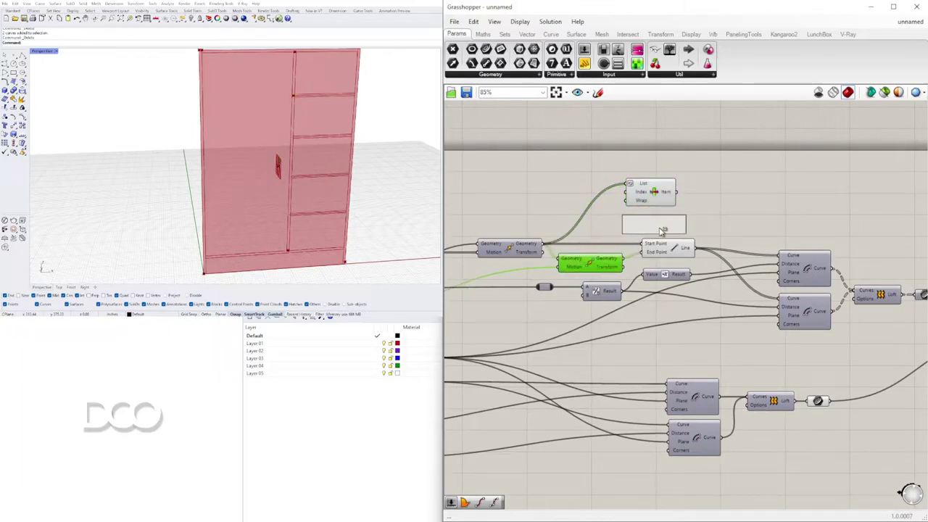
{"action": "left_click_drag", "start_coordinate": [596, 269], "coordinate": [660, 228], "text": "alt"}
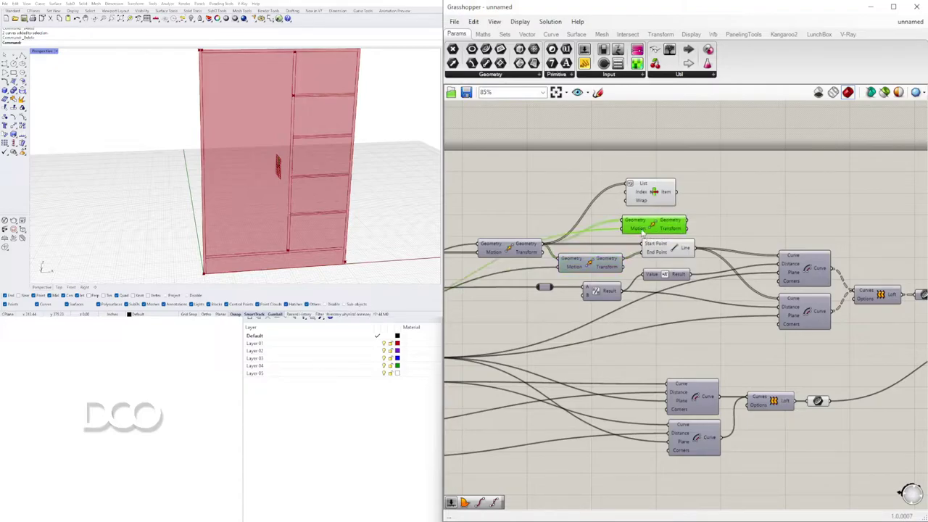
{"action": "right_click_drag", "start_coordinate": [595, 258], "coordinate": [610, 303]}
{"action": "key", "text": "Delete"}
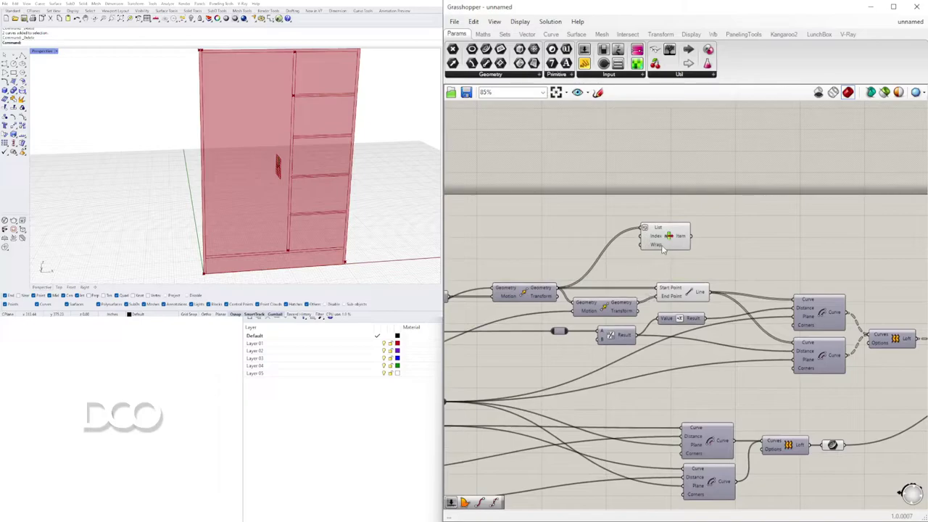
Step: Check the horizontal divisions' Line and the second Move's end points by selecting them and toggling the Move's preview
{"action": "left_click", "coordinate": [692, 297]}
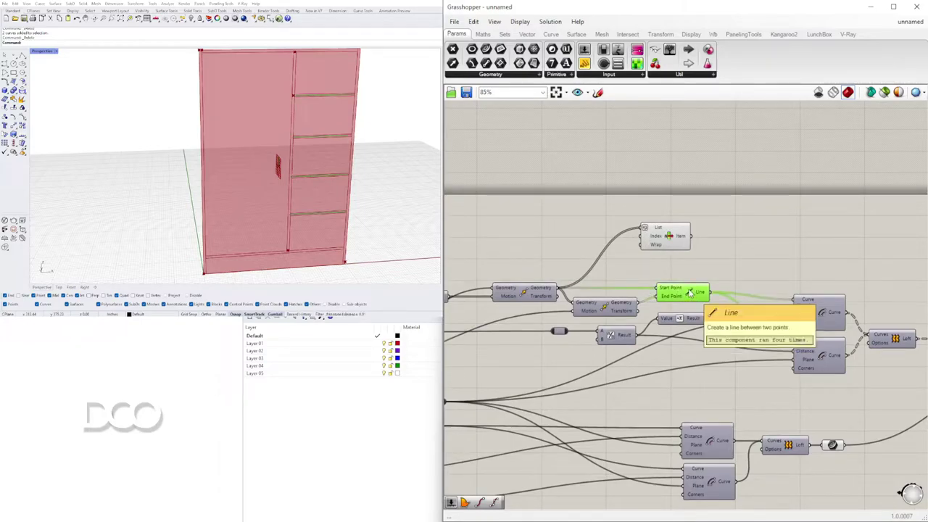
{"action": "right_click", "coordinate": [611, 304]}
{"action": "left_click", "coordinate": [606, 285]}
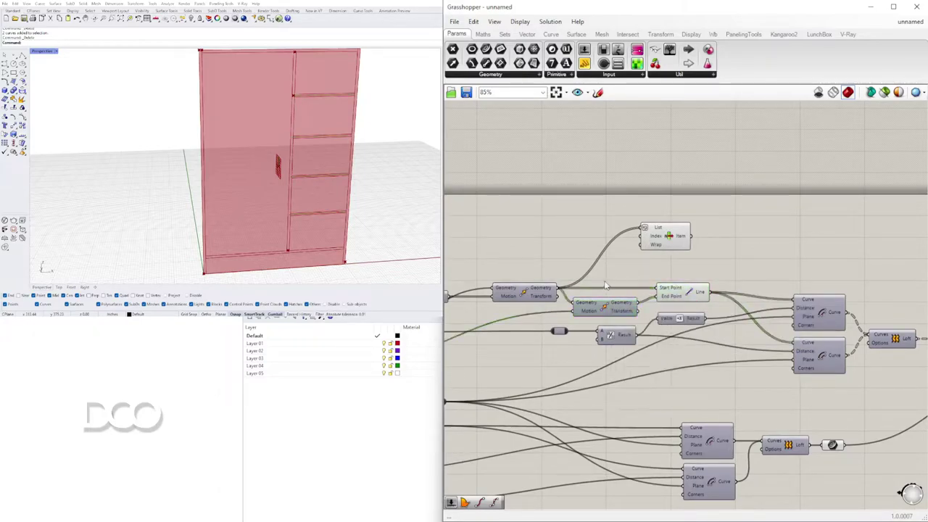
{"action": "right_click_drag", "start_coordinate": [601, 309], "coordinate": [651, 286]}
{"action": "right_click", "coordinate": [656, 284]}
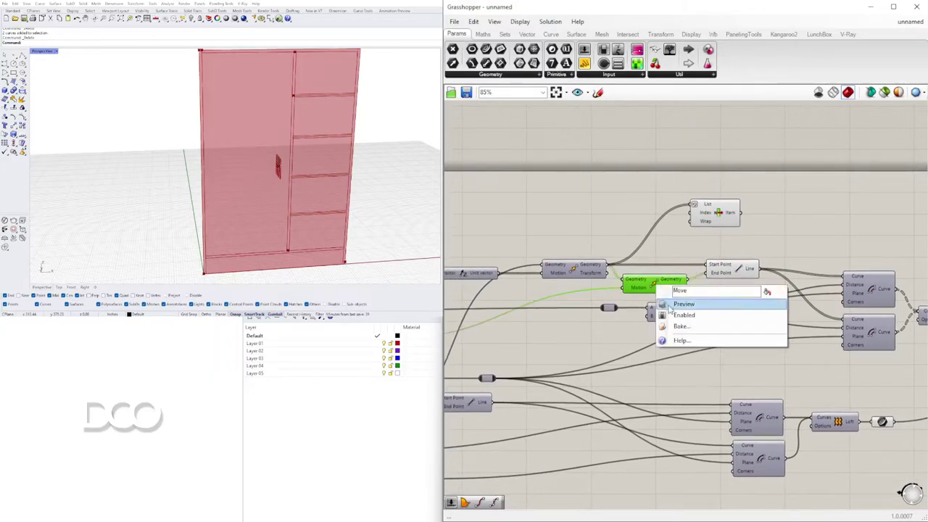
{"action": "left_click", "coordinate": [669, 306]}
{"action": "right_click", "coordinate": [653, 284]}
{"action": "left_click", "coordinate": [665, 300]}
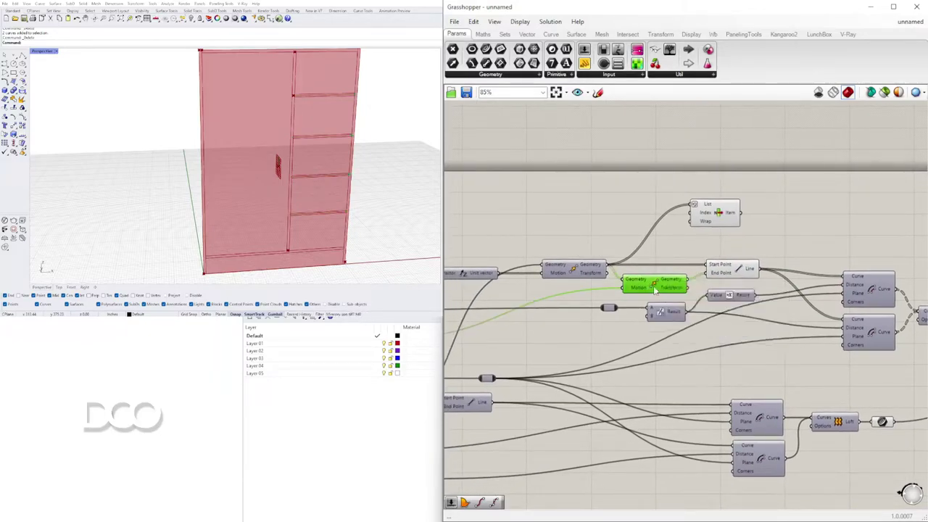
Step: Turn on the preview of the Line component joining the Evaluate Curve point to the End Points component's End output
{"action": "scroll", "coordinate": [543, 301], "scroll_direction": "down", "scroll_amount": 2}
{"action": "right_click_drag", "start_coordinate": [544, 301], "coordinate": [703, 296]}
{"action": "scroll", "coordinate": [589, 313], "scroll_direction": "up", "scroll_amount": 3}
{"action": "right_click", "coordinate": [578, 328]}
{"action": "left_click", "coordinate": [585, 348]}
{"action": "right_click_drag", "start_coordinate": [600, 324], "coordinate": [788, 311]}
{"action": "scroll", "coordinate": [789, 312], "scroll_direction": "down", "scroll_amount": 2}
Step: Duplicate the Line component that joins the Evaluate Curve point to the curve's end, placing the copy directly below it
{"action": "scroll", "coordinate": [638, 316], "scroll_direction": "up", "scroll_amount": 2}
{"action": "right_click_drag", "start_coordinate": [677, 374], "coordinate": [645, 338]}
{"action": "scroll", "coordinate": [637, 362], "scroll_direction": "down", "scroll_amount": 1}
{"action": "right_click_drag", "start_coordinate": [777, 310], "coordinate": [597, 390]}
{"action": "scroll", "coordinate": [645, 344], "scroll_direction": "down", "scroll_amount": 1}
{"action": "right_click_drag", "start_coordinate": [643, 297], "coordinate": [738, 256]}
{"action": "scroll", "coordinate": [643, 371], "scroll_direction": "up", "scroll_amount": 1}
{"action": "scroll", "coordinate": [643, 368], "scroll_direction": "up", "scroll_amount": 2}
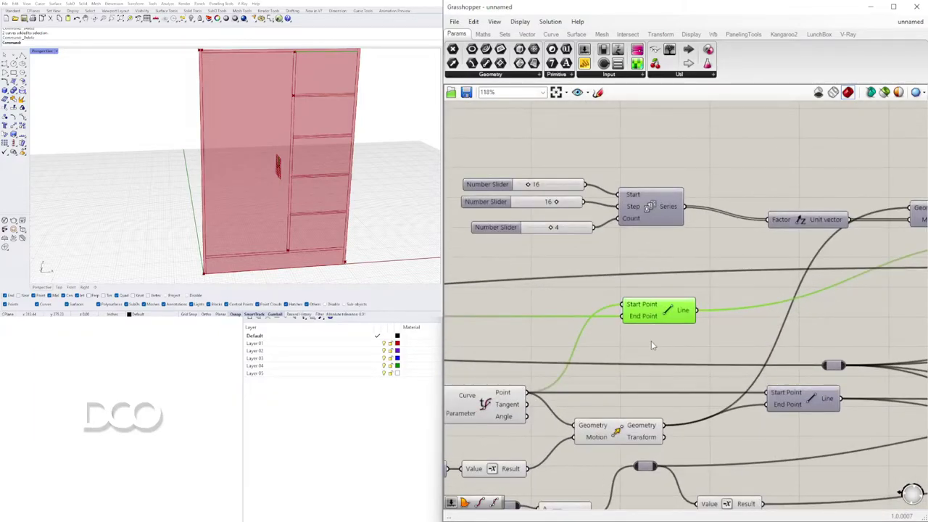
{"action": "right_click_drag", "start_coordinate": [652, 319], "coordinate": [769, 291]}
{"action": "scroll", "coordinate": [769, 292], "scroll_direction": "down", "scroll_amount": 1}
{"action": "key", "text": "ctrl+c"}
{"action": "key", "text": "ctrl+v"}
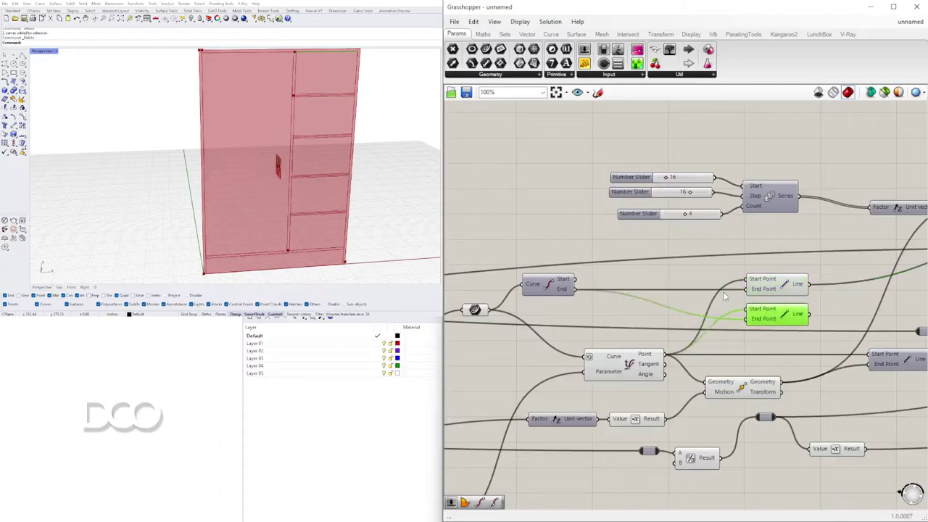
Step: Add a Move component beside the List Item and connect the Item output to its Geometry input
{"action": "right_click_drag", "start_coordinate": [819, 319], "coordinate": [652, 326]}
{"action": "scroll", "coordinate": [652, 326], "scroll_direction": "down", "scroll_amount": 3}
{"action": "right_click_drag", "start_coordinate": [710, 309], "coordinate": [640, 331]}
{"action": "scroll", "coordinate": [640, 331], "scroll_direction": "up", "scroll_amount": 2}
{"action": "right_click_drag", "start_coordinate": [855, 244], "coordinate": [747, 250]}
{"action": "left_click", "coordinate": [719, 203]}
{"action": "double_click", "coordinate": [793, 251]}
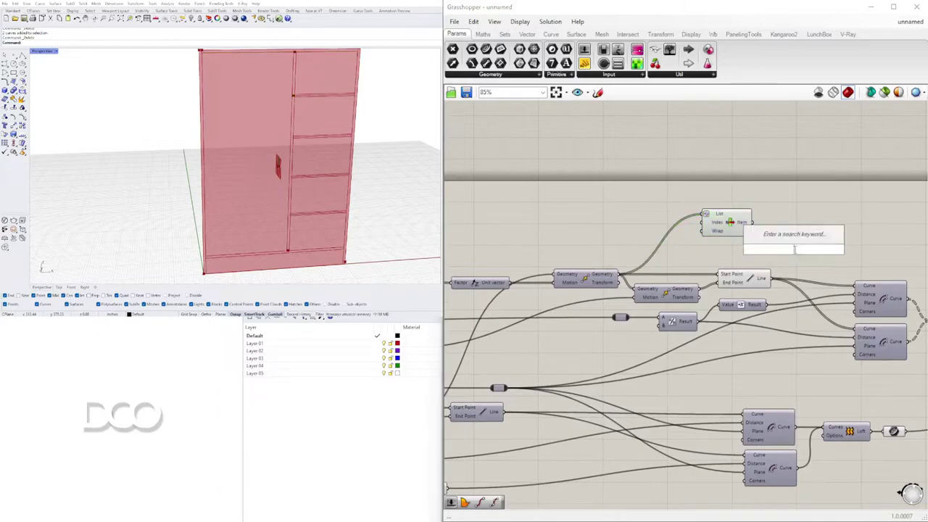
{"action": "type", "text": "mo"}
{"action": "left_click", "coordinate": [769, 197]}
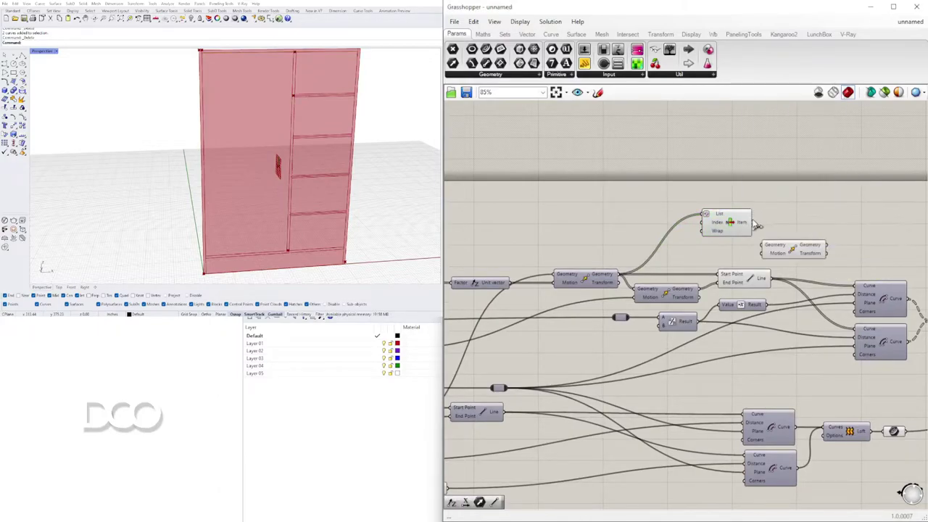
{"action": "left_click_drag", "start_coordinate": [774, 249], "coordinate": [782, 245]}
Step: Connect the duplicated Line component to the new Move's Motion input
{"action": "scroll", "coordinate": [779, 250], "scroll_direction": "down", "scroll_amount": 2}
{"action": "right_click_drag", "start_coordinate": [630, 283], "coordinate": [650, 339]}
{"action": "left_click_drag", "start_coordinate": [625, 351], "coordinate": [899, 268]}
{"action": "right_click_drag", "start_coordinate": [897, 264], "coordinate": [770, 276]}
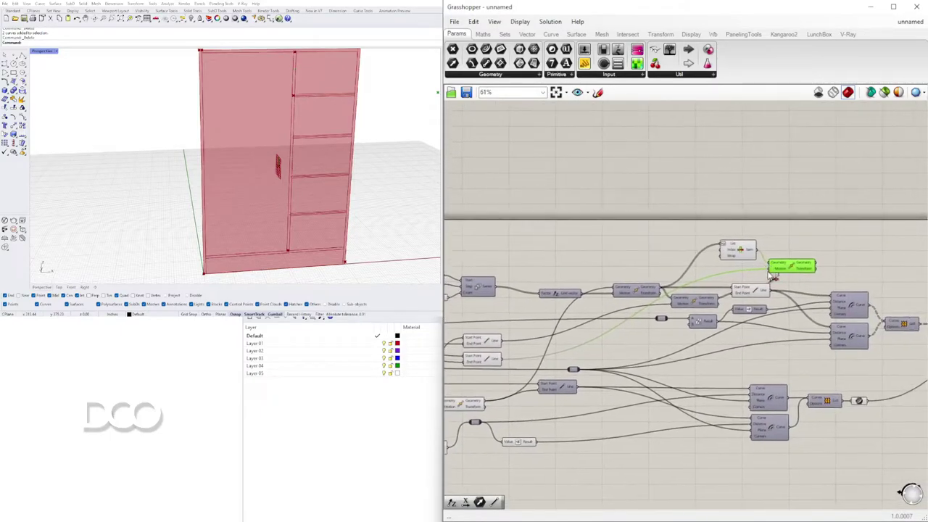
{"action": "scroll", "coordinate": [581, 341], "scroll_direction": "up", "scroll_amount": 1}
{"action": "double_click", "coordinate": [602, 348]}
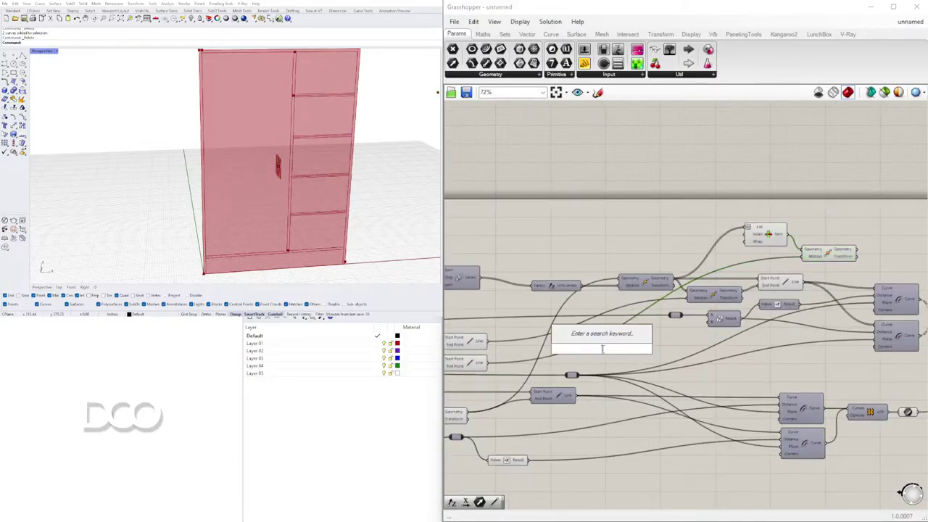
{"action": "type", "text": "neg"}
{"action": "key", "text": "Return"}
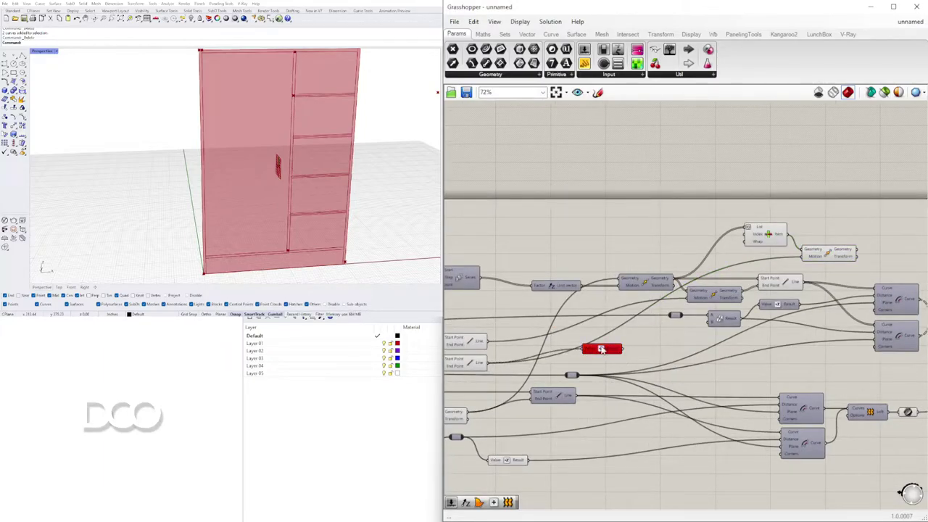
{"action": "key", "text": "ctrl+z"}
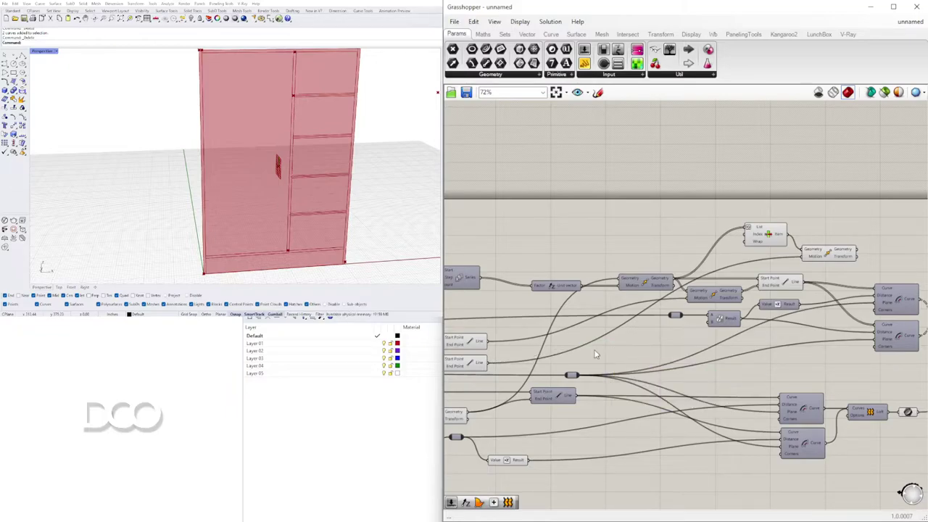
Step: Add a Vector parameter and feed it from the duplicated Line component
{"action": "double_click", "coordinate": [594, 353]}
{"action": "type", "text": "nw"}
{"action": "left_click", "coordinate": [605, 358]}
{"action": "double_click", "coordinate": [604, 358]}
{"action": "type", "text": "vec"}
{"action": "left_click", "coordinate": [566, 351]}
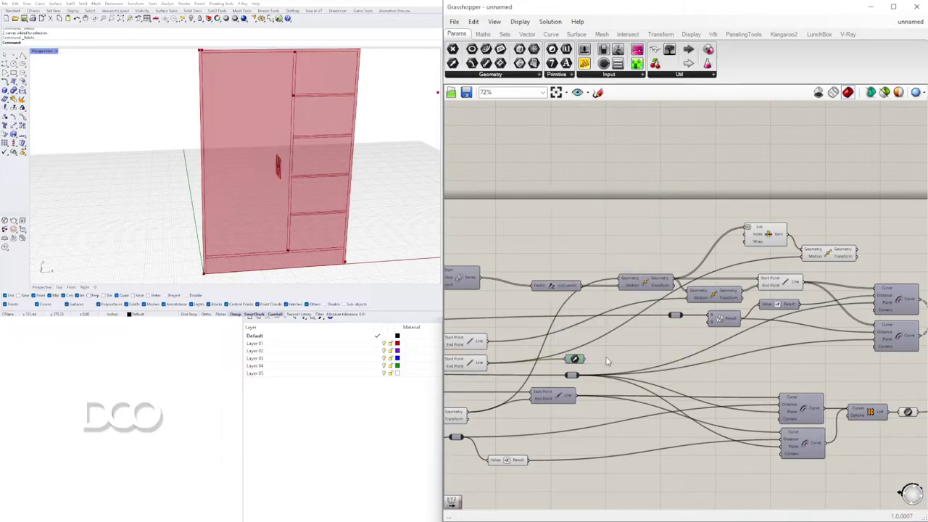
Step: Add a Negative component fed by the Vector parameter, and connect its Result to the new Move's Motion input
{"action": "double_click", "coordinate": [606, 357]}
{"action": "type", "text": "neg"}
{"action": "left_click", "coordinate": [588, 347]}
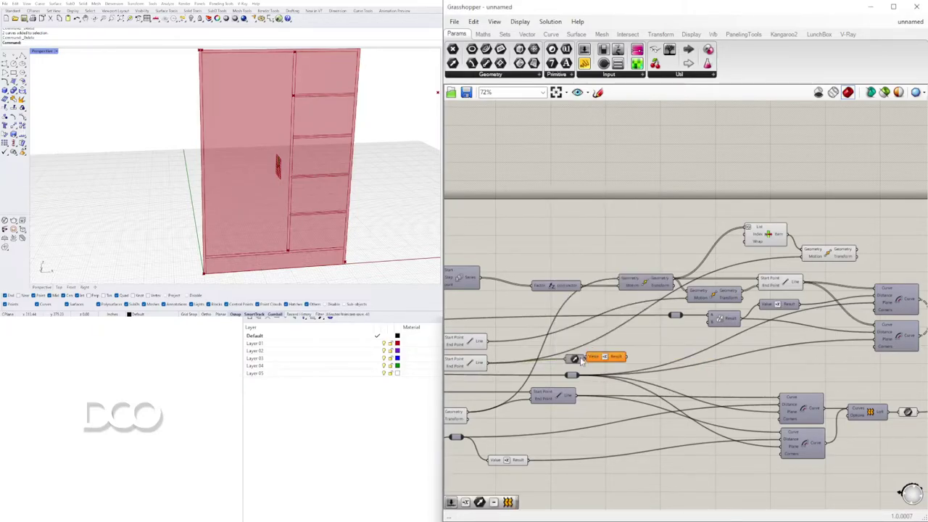
{"action": "left_click_drag", "start_coordinate": [598, 363], "coordinate": [607, 361]}
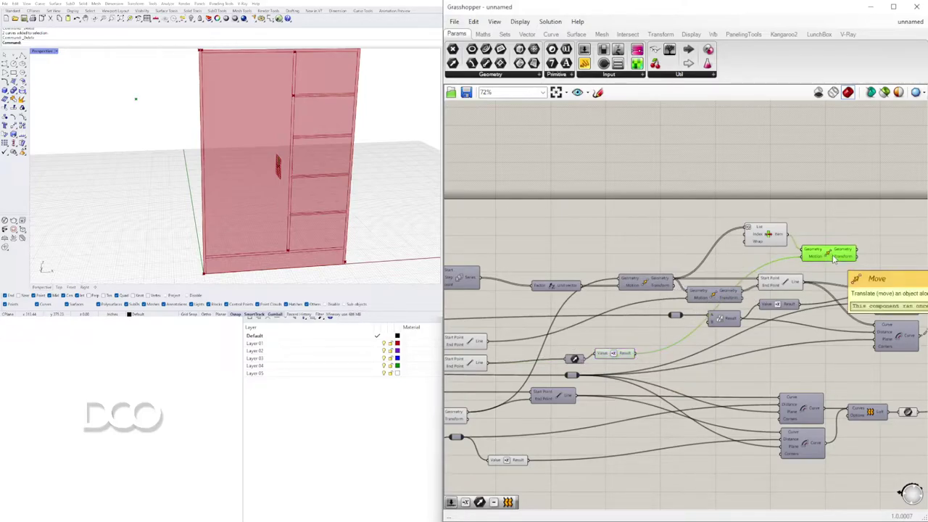
Step: Rewire the duplicated Line to start at the End Points component's Start output and end at the Evaluate Curve point
{"action": "left_click", "coordinate": [765, 232]}
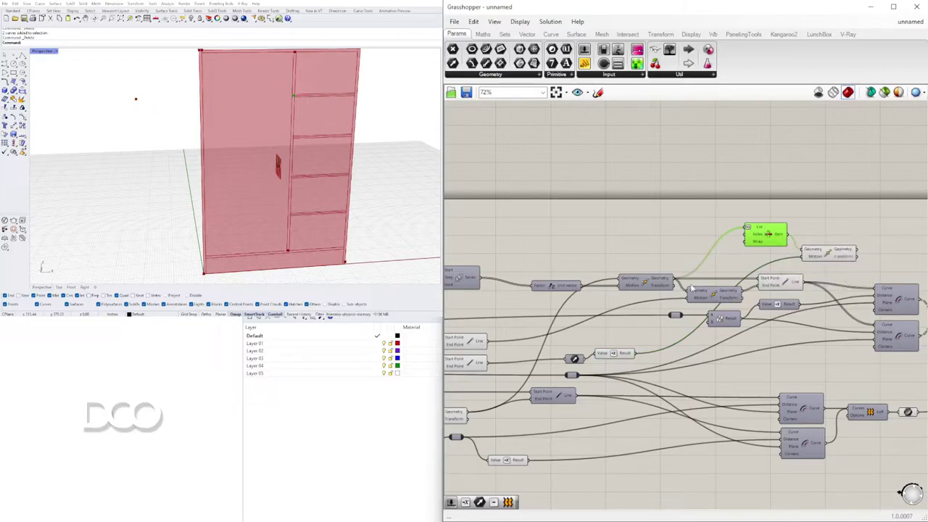
{"action": "right_click_drag", "start_coordinate": [578, 355], "coordinate": [700, 340]}
{"action": "left_click", "coordinate": [596, 349]}
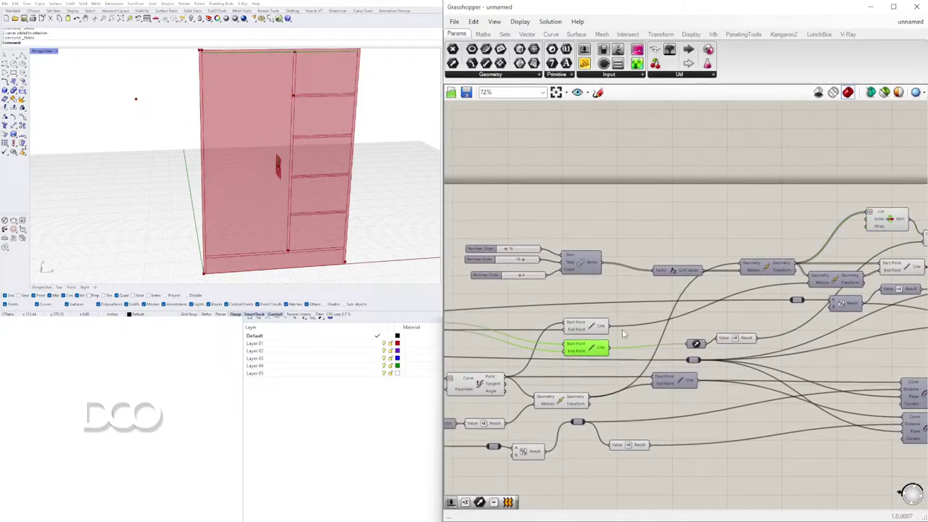
{"action": "scroll", "coordinate": [625, 332], "scroll_direction": "down", "scroll_amount": 3}
{"action": "scroll", "coordinate": [552, 333], "scroll_direction": "up", "scroll_amount": 3}
{"action": "right_click_drag", "start_coordinate": [510, 332], "coordinate": [541, 308]}
{"action": "scroll", "coordinate": [596, 343], "scroll_direction": "up", "scroll_amount": 3}
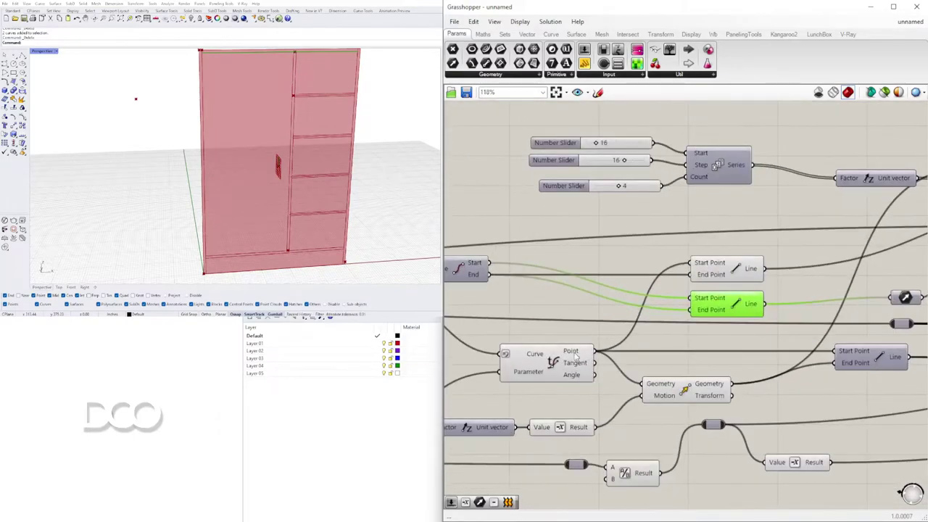
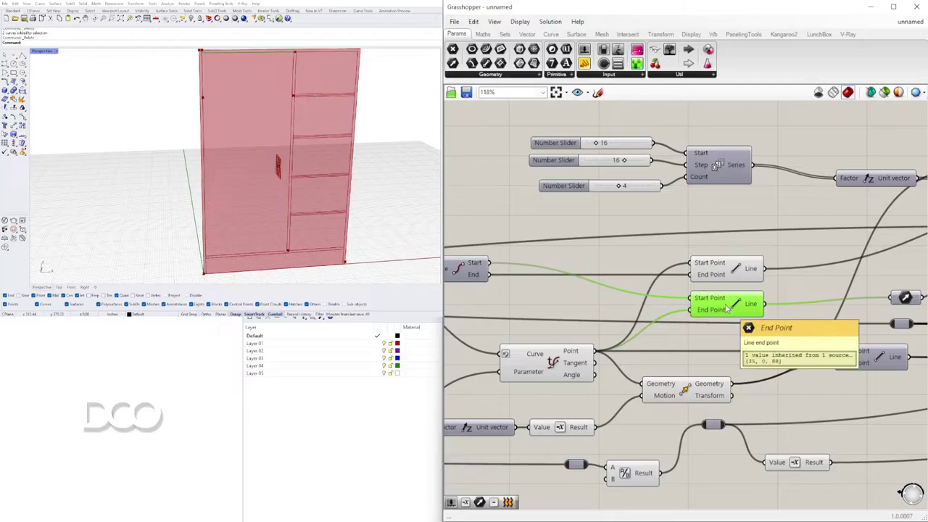
{"action": "scroll", "coordinate": [728, 307], "scroll_direction": "down", "scroll_amount": 3}
{"action": "right_click_drag", "start_coordinate": [782, 328], "coordinate": [582, 360]}
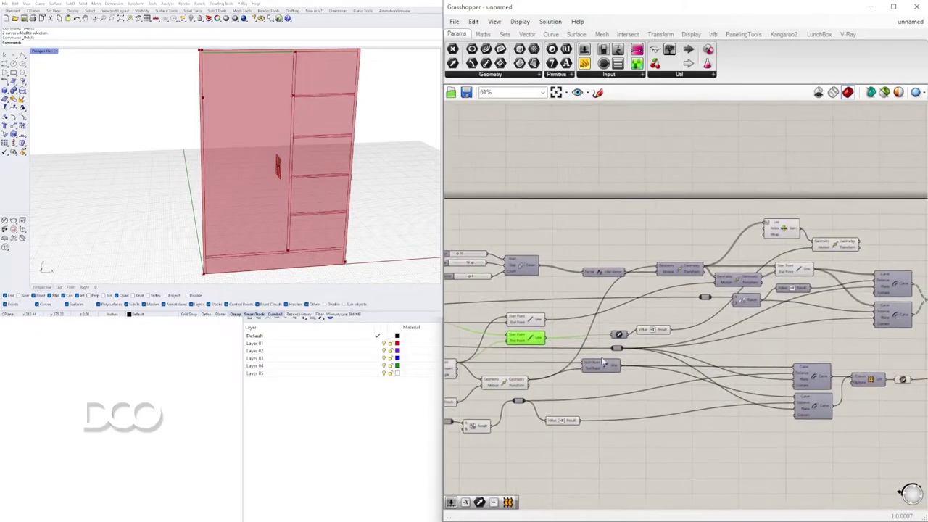
{"action": "right_click_drag", "start_coordinate": [822, 288], "coordinate": [734, 299]}
{"action": "left_click", "coordinate": [743, 258]}
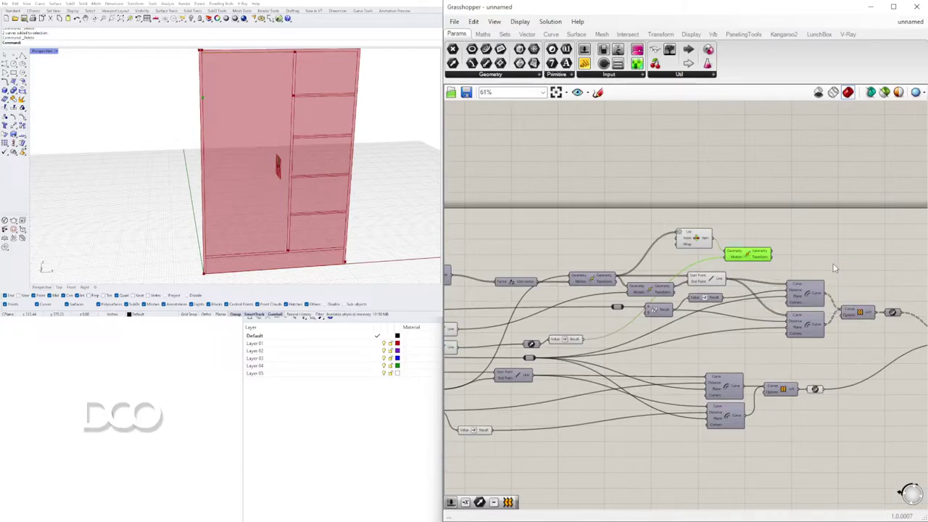
{"action": "scroll", "coordinate": [845, 293], "scroll_direction": "up", "scroll_amount": 1}
{"action": "right_click_drag", "start_coordinate": [845, 296], "coordinate": [708, 321]}
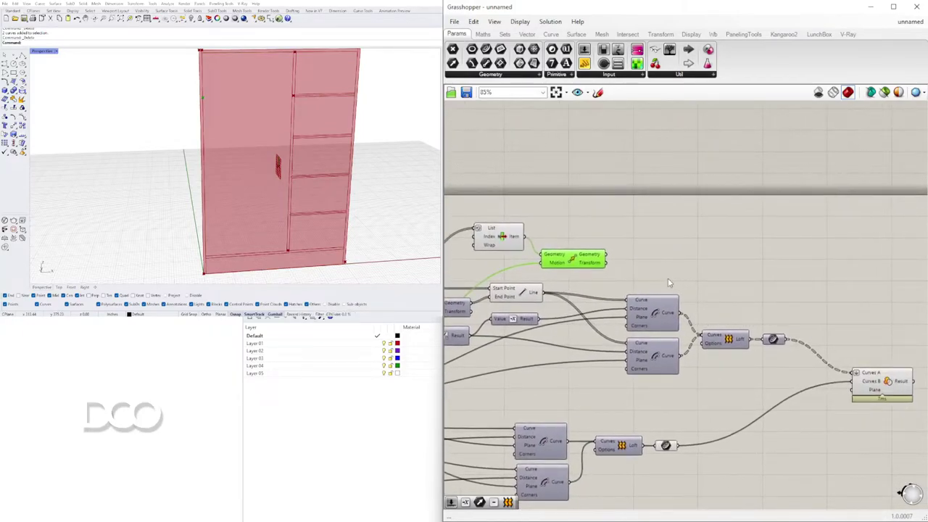
{"action": "scroll", "coordinate": [613, 265], "scroll_direction": "up", "scroll_amount": 2}
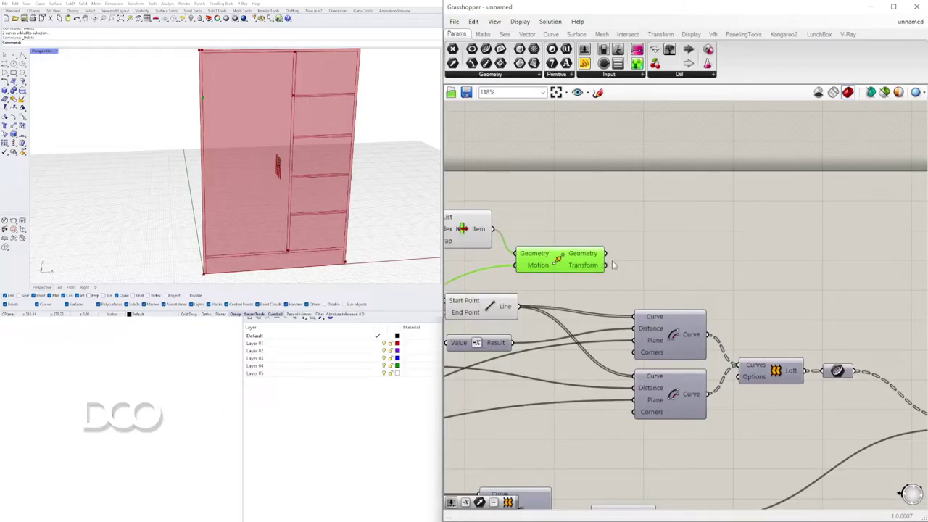
{"action": "left_click_drag", "start_coordinate": [636, 319], "coordinate": [636, 377], "text": "shift"}
{"action": "left_click", "coordinate": [666, 265]}
{"action": "key", "text": "ctrl+z"}
{"action": "key", "text": "ctrl+z"}
Step: Try a Set Union component fed by the Line component, and discard it
{"action": "left_click", "coordinate": [496, 309]}
{"action": "right_click_drag", "start_coordinate": [566, 292], "coordinate": [689, 293]}
{"action": "scroll", "coordinate": [689, 294], "scroll_direction": "up", "scroll_amount": 4}
{"action": "double_click", "coordinate": [688, 293]}
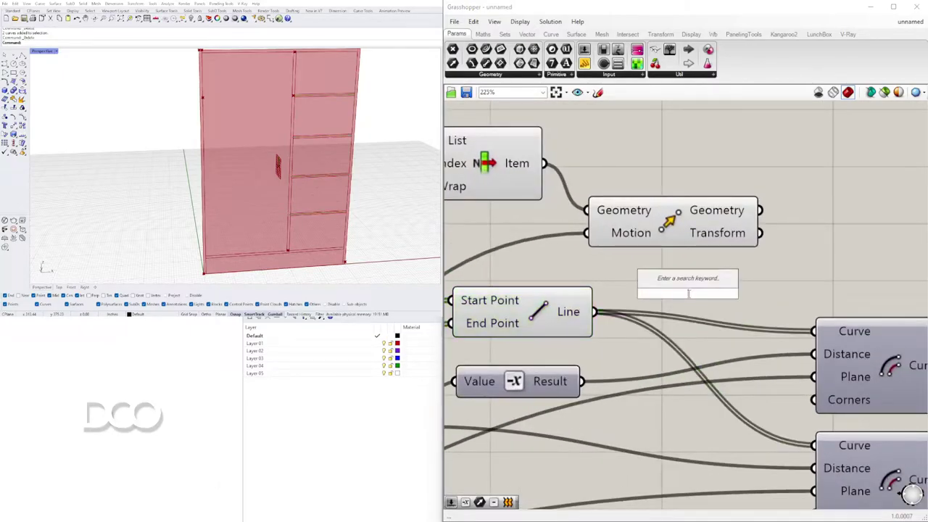
{"action": "type", "text": "un"}
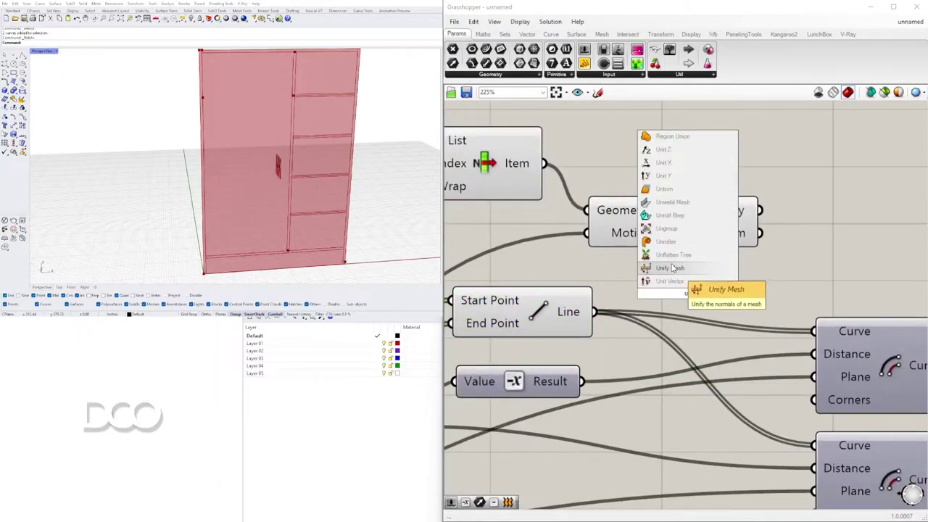
{"action": "type", "text": "io"}
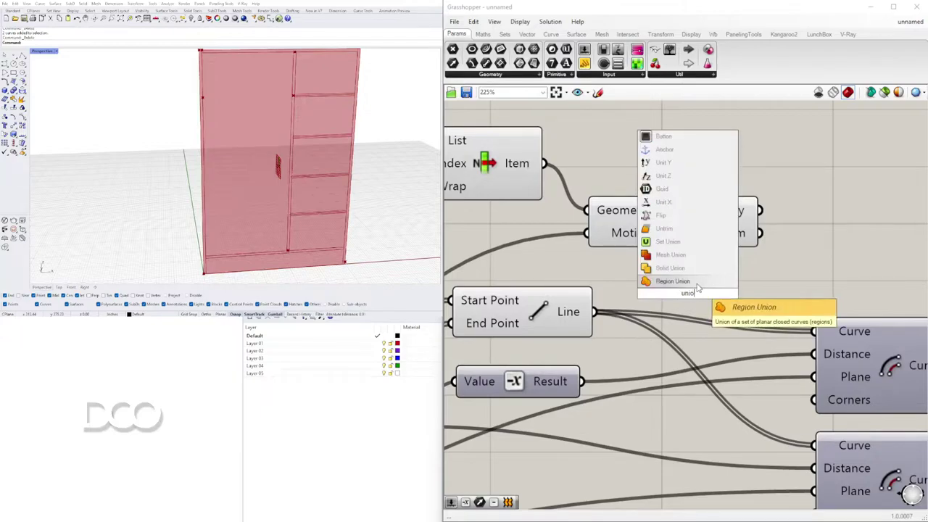
{"action": "left_click", "coordinate": [659, 241]}
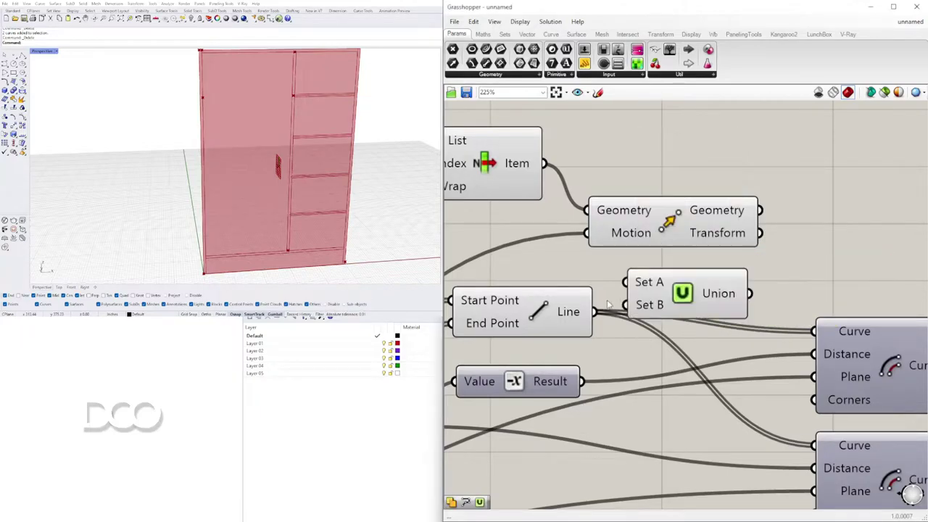
{"action": "left_click_drag", "start_coordinate": [621, 309], "coordinate": [624, 306]}
{"action": "left_click_drag", "start_coordinate": [675, 297], "coordinate": [858, 277]}
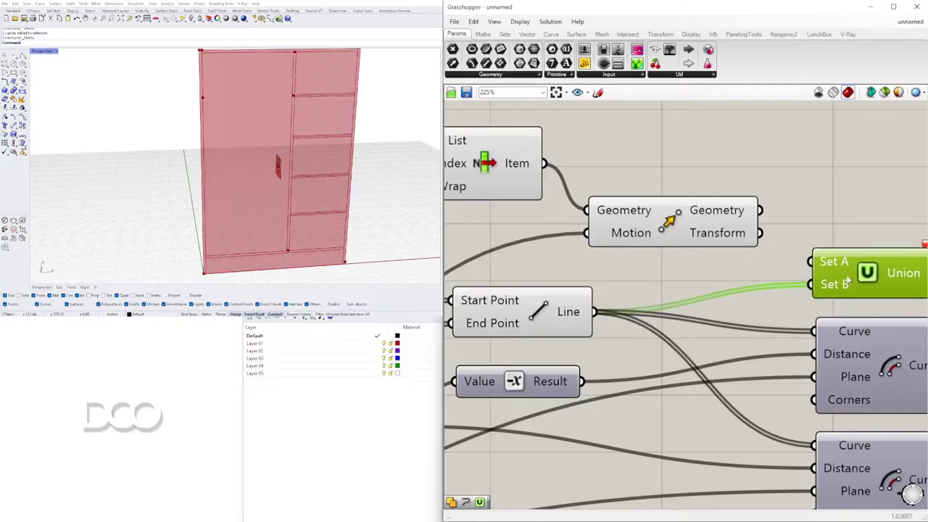
{"action": "left_click", "coordinate": [540, 312]}
{"action": "left_click", "coordinate": [891, 277]}
{"action": "key", "text": "Delete"}
Step: Try to combine the Line output and the new Move's outputs in a Curve parameter, and discard it
{"action": "double_click", "coordinate": [773, 280]}
{"action": "type", "text": "cur"}
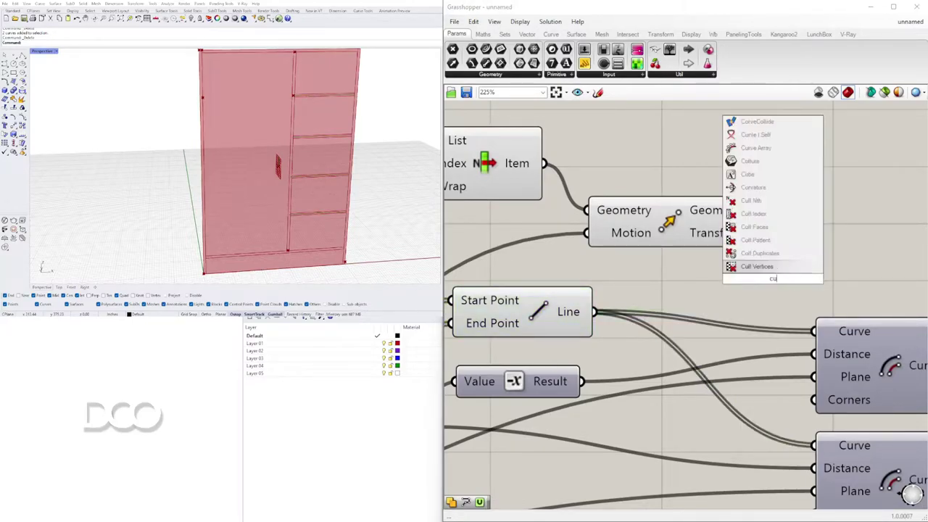
{"action": "left_click", "coordinate": [750, 241]}
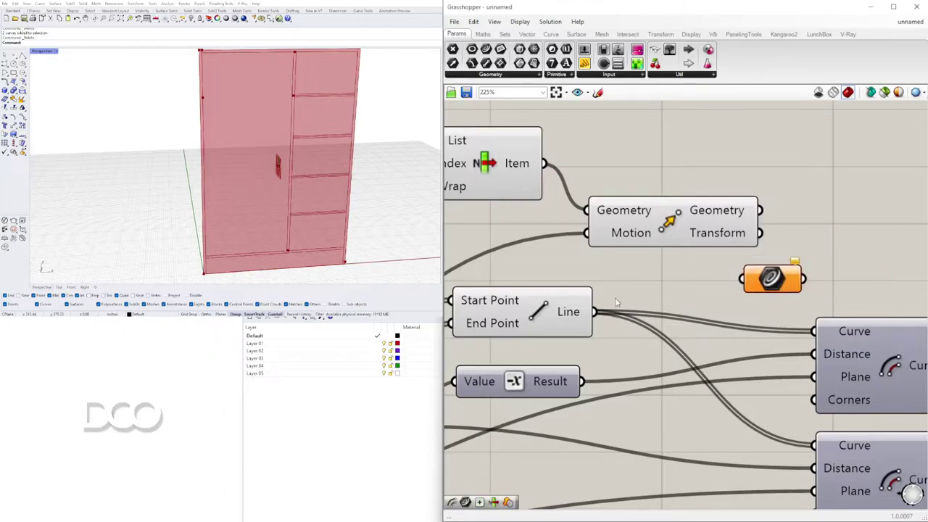
{"action": "left_click_drag", "start_coordinate": [596, 310], "coordinate": [756, 281]}
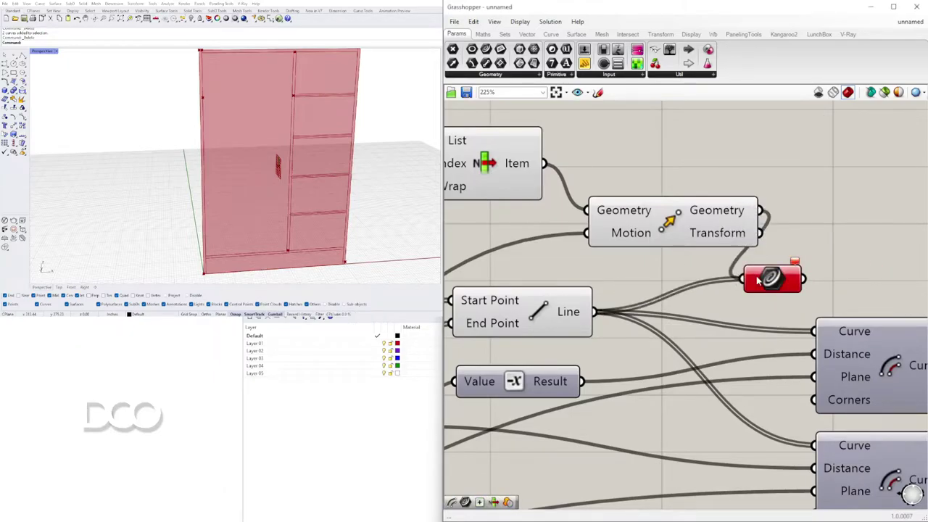
{"action": "left_click", "coordinate": [698, 214]}
{"action": "right_click_drag", "start_coordinate": [785, 230], "coordinate": [615, 268]}
{"action": "left_click_drag", "start_coordinate": [615, 316], "coordinate": [740, 313]}
{"action": "scroll", "coordinate": [728, 276], "scroll_direction": "down", "scroll_amount": 3}
{"action": "right_click_drag", "start_coordinate": [728, 276], "coordinate": [823, 279]}
{"action": "left_click", "coordinate": [698, 273]}
{"action": "left_click", "coordinate": [821, 298]}
{"action": "key", "text": "Delete"}
Step: Add a Line component and feed its End Point from the new Move's Geometry output
{"action": "left_click", "coordinate": [709, 276]}
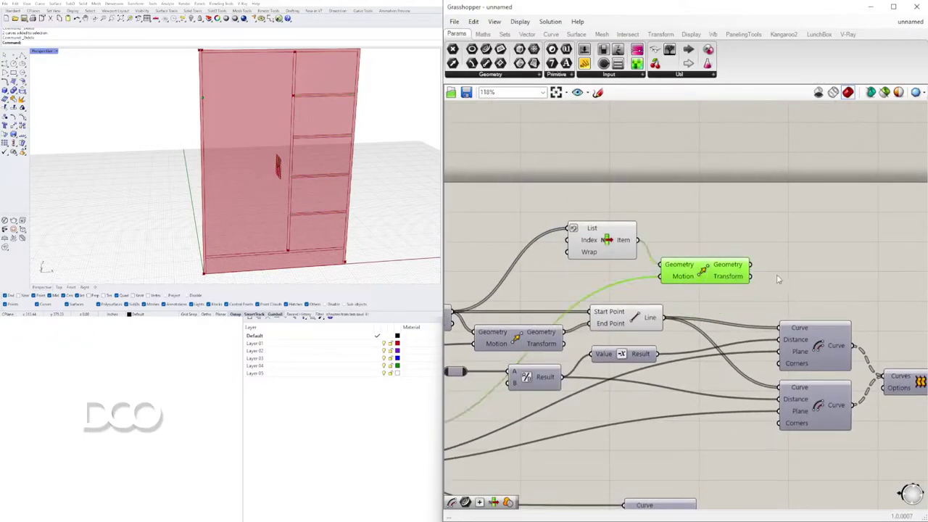
{"action": "double_click", "coordinate": [832, 274]}
{"action": "type", "text": "line"}
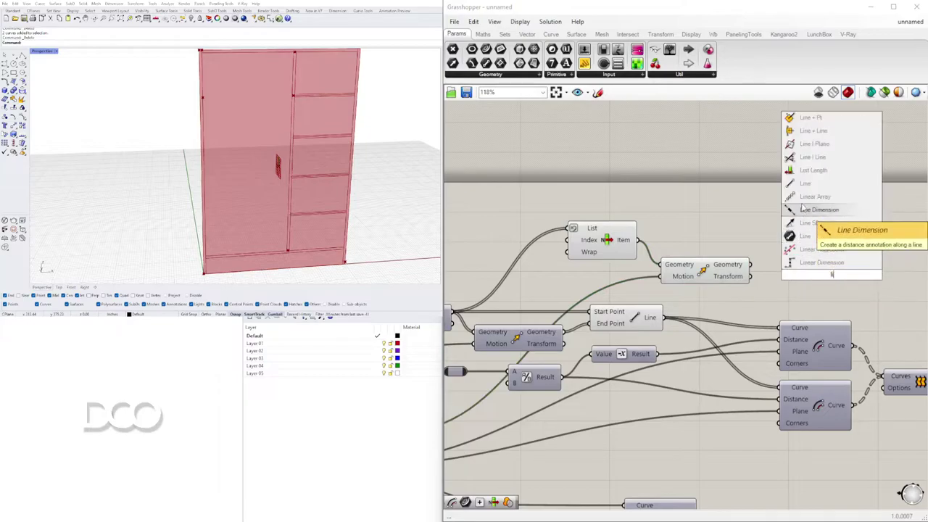
{"action": "left_click", "coordinate": [809, 186]}
{"action": "left_click", "coordinate": [707, 269]}
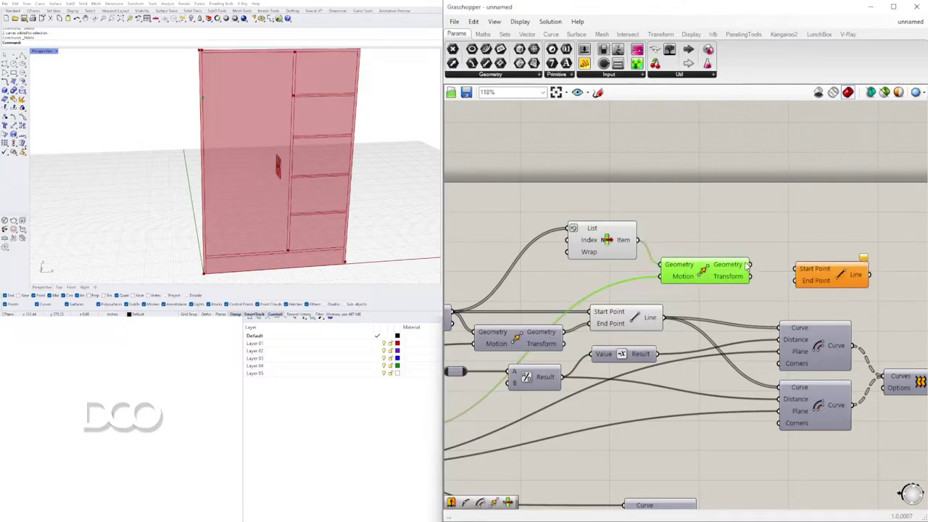
{"action": "right_click_drag", "start_coordinate": [670, 312], "coordinate": [707, 305]}
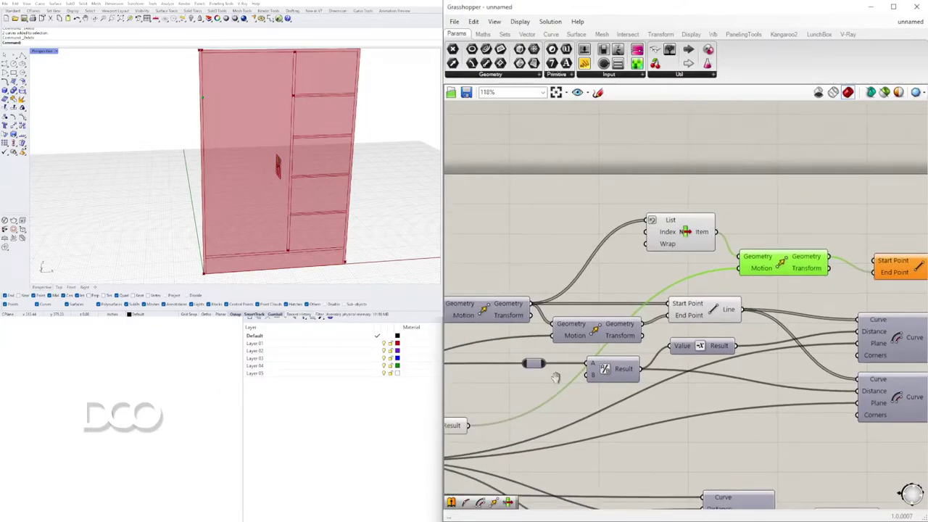
Step: Connect the List Item output to the new Line's Start Point
{"action": "right_click_drag", "start_coordinate": [549, 383], "coordinate": [611, 374]}
{"action": "scroll", "coordinate": [488, 419], "scroll_direction": "down", "scroll_amount": 2}
{"action": "right_click_drag", "start_coordinate": [472, 432], "coordinate": [568, 406]}
{"action": "right_click_drag", "start_coordinate": [789, 322], "coordinate": [642, 300]}
{"action": "scroll", "coordinate": [728, 326], "scroll_direction": "up", "scroll_amount": 1}
{"action": "left_click", "coordinate": [665, 236]}
{"action": "scroll", "coordinate": [693, 237], "scroll_direction": "up", "scroll_amount": 2}
{"action": "right_click_drag", "start_coordinate": [693, 237], "coordinate": [635, 271]}
{"action": "left_click_drag", "start_coordinate": [809, 299], "coordinate": [827, 284]}
Step: Add the new Line's output to the Curve inputs of both horizontal-division Offset Curve components, keeping the existing wires
{"action": "right_click_drag", "start_coordinate": [846, 285], "coordinate": [658, 271]}
{"action": "scroll", "coordinate": [658, 270], "scroll_direction": "down", "scroll_amount": 1}
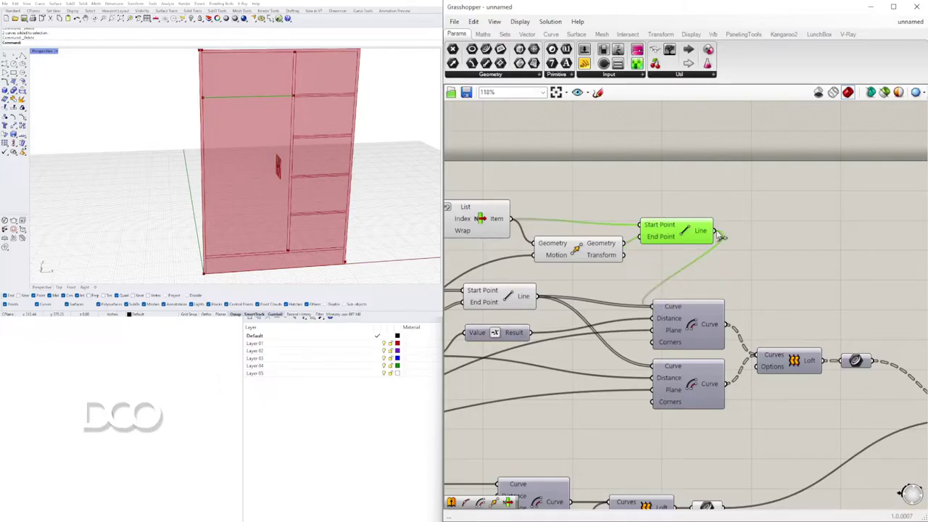
{"action": "left_click", "coordinate": [757, 242]}
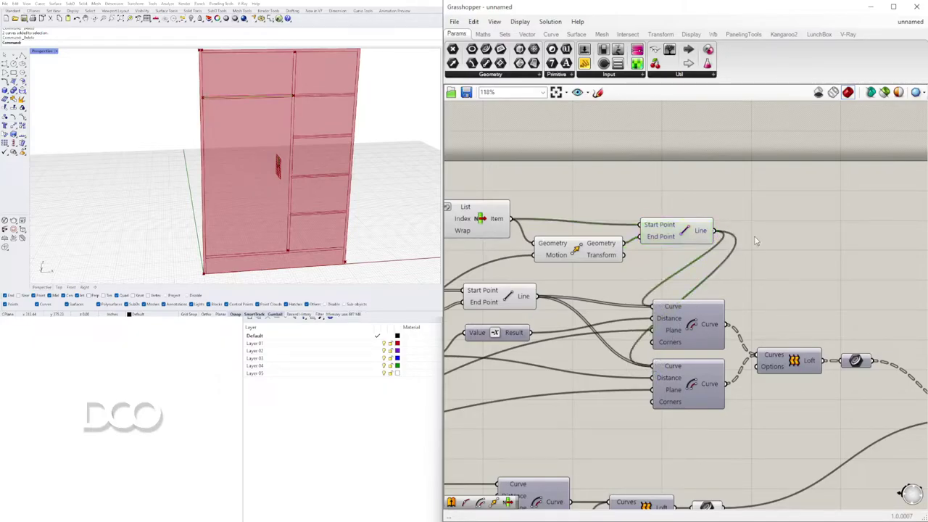
{"action": "scroll", "coordinate": [283, 98], "scroll_direction": "up", "scroll_amount": 7}
{"action": "scroll", "coordinate": [280, 96], "scroll_direction": "down", "scroll_amount": 6}
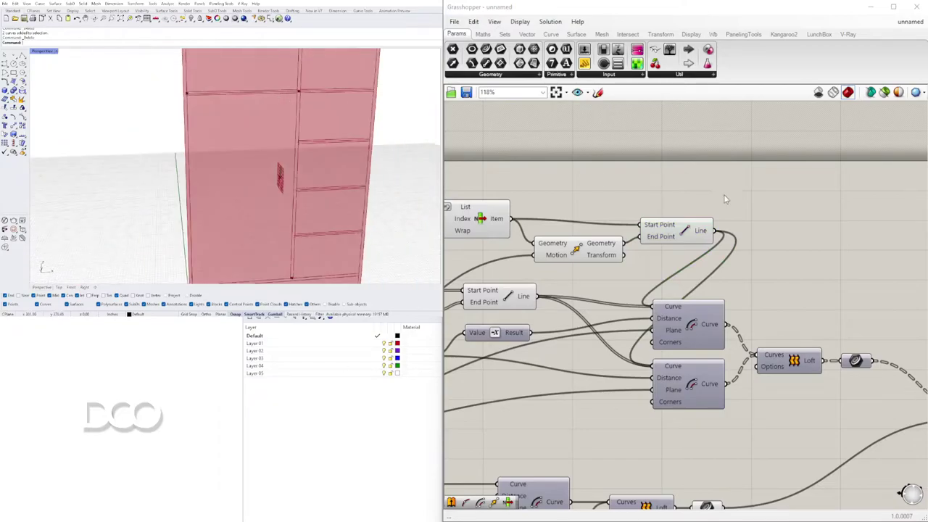
Step: Turn off the preview of helper components around the horizontal divisions' Line and Offset Curve components
{"action": "scroll", "coordinate": [819, 316], "scroll_direction": "down", "scroll_amount": 5}
{"action": "left_click_drag", "start_coordinate": [830, 339], "coordinate": [569, 248]}
{"action": "left_click_drag", "start_coordinate": [574, 255], "coordinate": [666, 255]}
{"action": "left_click", "coordinate": [569, 225]}
{"action": "right_click_drag", "start_coordinate": [566, 220], "coordinate": [818, 238]}
{"action": "scroll", "coordinate": [818, 238], "scroll_direction": "up", "scroll_amount": 5}
{"action": "left_click_drag", "start_coordinate": [833, 181], "coordinate": [620, 269]}
{"action": "left_click_drag", "start_coordinate": [617, 223], "coordinate": [643, 247]}
{"action": "left_click", "coordinate": [762, 227]}
{"action": "scroll", "coordinate": [767, 266], "scroll_direction": "up", "scroll_amount": 1}
{"action": "left_click_drag", "start_coordinate": [767, 266], "coordinate": [753, 267]}
{"action": "left_click_drag", "start_coordinate": [870, 243], "coordinate": [868, 235]}
{"action": "left_click_drag", "start_coordinate": [761, 264], "coordinate": [767, 255]}
{"action": "left_click", "coordinate": [777, 193]}
{"action": "scroll", "coordinate": [870, 250], "scroll_direction": "down", "scroll_amount": 6}
{"action": "scroll", "coordinate": [797, 284], "scroll_direction": "up", "scroll_amount": 3}
{"action": "right_click_drag", "start_coordinate": [500, 261], "coordinate": [624, 282]}
{"action": "scroll", "coordinate": [623, 281], "scroll_direction": "down", "scroll_amount": 2}
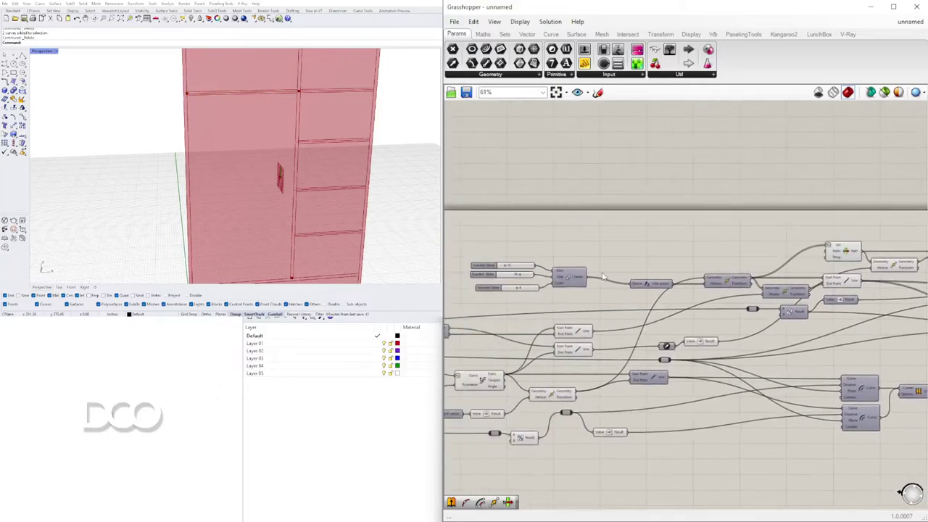
Step: Turn off the preview of the List Item, Move and Line components that position the horizontal divisions
{"action": "scroll", "coordinate": [584, 278], "scroll_direction": "up", "scroll_amount": 2}
{"action": "left_click_drag", "start_coordinate": [596, 223], "coordinate": [466, 304]}
{"action": "scroll", "coordinate": [577, 274], "scroll_direction": "up", "scroll_amount": 3}
{"action": "left_click_drag", "start_coordinate": [569, 278], "coordinate": [639, 294]}
{"action": "left_click", "coordinate": [642, 257]}
{"action": "right_click_drag", "start_coordinate": [509, 329], "coordinate": [637, 346]}
{"action": "left_click_drag", "start_coordinate": [588, 341], "coordinate": [573, 330]}
{"action": "left_click", "coordinate": [629, 354]}
{"action": "scroll", "coordinate": [574, 303], "scroll_direction": "up", "scroll_amount": 3}
{"action": "left_click", "coordinate": [572, 285]}
{"action": "left_click_drag", "start_coordinate": [636, 229], "coordinate": [529, 378]}
{"action": "left_click_drag", "start_coordinate": [577, 285], "coordinate": [592, 296]}
{"action": "left_click", "coordinate": [663, 246]}
{"action": "scroll", "coordinate": [768, 227], "scroll_direction": "down", "scroll_amount": 7}
{"action": "right_click_drag", "start_coordinate": [911, 258], "coordinate": [629, 266]}
{"action": "scroll", "coordinate": [630, 266], "scroll_direction": "down", "scroll_amount": 1}
{"action": "right_click_drag", "start_coordinate": [694, 258], "coordinate": [545, 268]}
{"action": "scroll", "coordinate": [546, 269], "scroll_direction": "down", "scroll_amount": 2}
{"action": "scroll", "coordinate": [689, 332], "scroll_direction": "up", "scroll_amount": 4}
{"action": "right_click_drag", "start_coordinate": [795, 348], "coordinate": [634, 332]}
{"action": "left_click_drag", "start_coordinate": [732, 279], "coordinate": [720, 271]}
{"action": "left_click", "coordinate": [729, 290]}
{"action": "right_click_drag", "start_coordinate": [683, 297], "coordinate": [868, 321]}
{"action": "scroll", "coordinate": [770, 332], "scroll_direction": "down", "scroll_amount": 3}
{"action": "right_click_drag", "start_coordinate": [769, 332], "coordinate": [800, 313]}
{"action": "left_click_drag", "start_coordinate": [794, 292], "coordinate": [628, 207]}
{"action": "middle_click", "coordinate": [626, 204]}
{"action": "left_click", "coordinate": [661, 169]}
{"action": "left_click", "coordinate": [663, 166]}
{"action": "scroll", "coordinate": [718, 302], "scroll_direction": "up", "scroll_amount": 6}
Step: Set the Series component's Count slider to 3
{"action": "right_click_drag", "start_coordinate": [718, 302], "coordinate": [795, 313]}
{"action": "scroll", "coordinate": [795, 313], "scroll_direction": "down", "scroll_amount": 3}
{"action": "right_click_drag", "start_coordinate": [572, 327], "coordinate": [791, 315]}
{"action": "scroll", "coordinate": [719, 366], "scroll_direction": "down", "scroll_amount": 1}
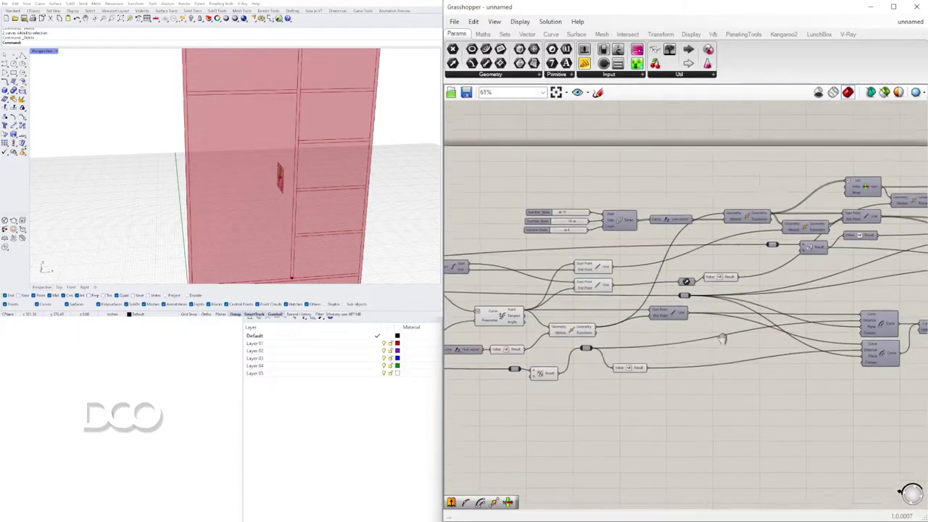
{"action": "right_click_drag", "start_coordinate": [729, 338], "coordinate": [773, 312]}
{"action": "scroll", "coordinate": [586, 196], "scroll_direction": "up", "scroll_amount": 4}
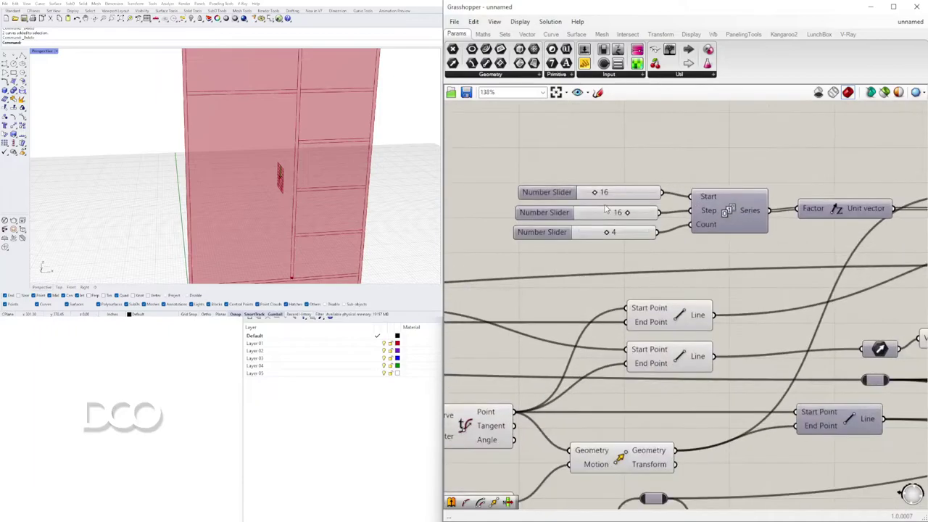
{"action": "scroll", "coordinate": [599, 224], "scroll_direction": "up", "scroll_amount": 4}
{"action": "left_click_drag", "start_coordinate": [621, 240], "coordinate": [599, 240]}
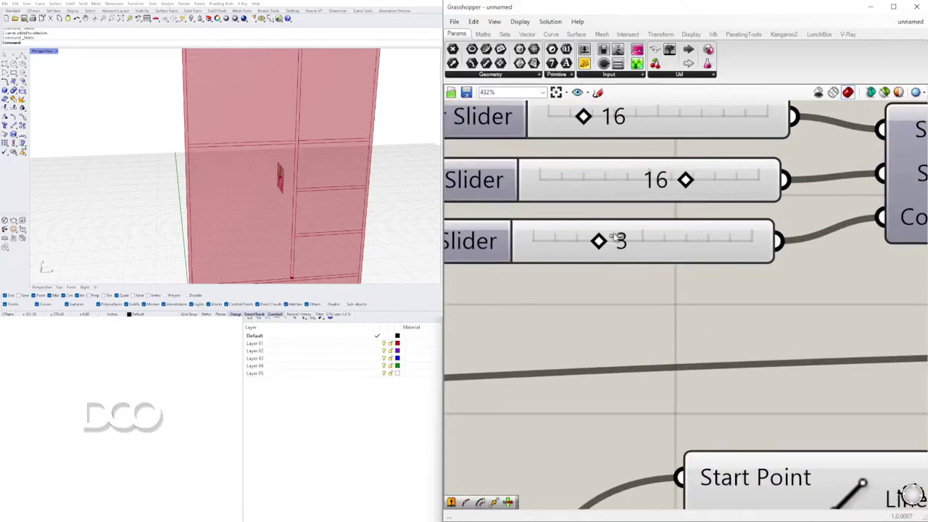
{"action": "scroll", "coordinate": [258, 140], "scroll_direction": "down", "scroll_amount": 2}
{"action": "scroll", "coordinate": [643, 182], "scroll_direction": "down", "scroll_amount": 4}
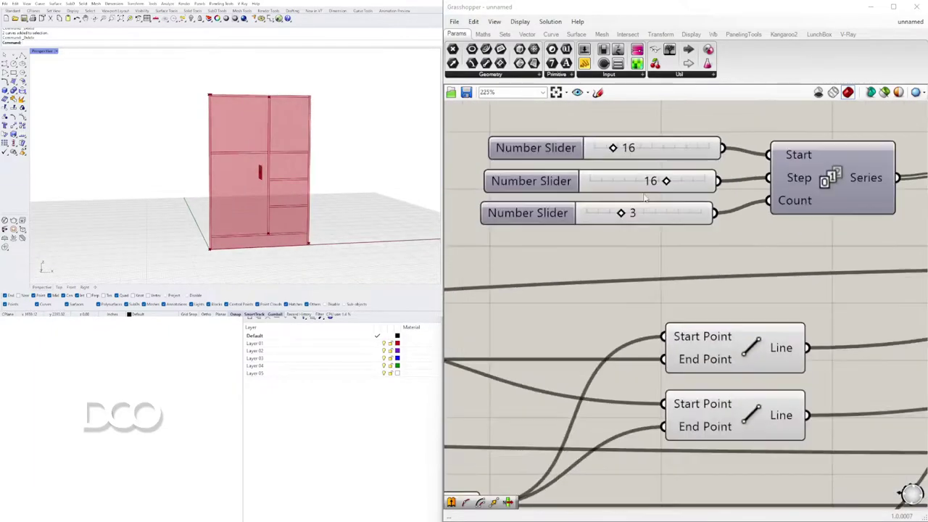
Step: Try the Series Count at 5 and return it to 4, and enter a new value for the Start slider
{"action": "right_click_drag", "start_coordinate": [644, 190], "coordinate": [619, 288]}
{"action": "scroll", "coordinate": [618, 288], "scroll_direction": "up", "scroll_amount": 3}
{"action": "mouse_move", "coordinate": [641, 295]}
{"action": "left_mouse_down"}
{"action": "mouse_move", "coordinate": [706, 296]}
{"action": "mouse_move", "coordinate": [651, 295]}
{"action": "left_mouse_up"}
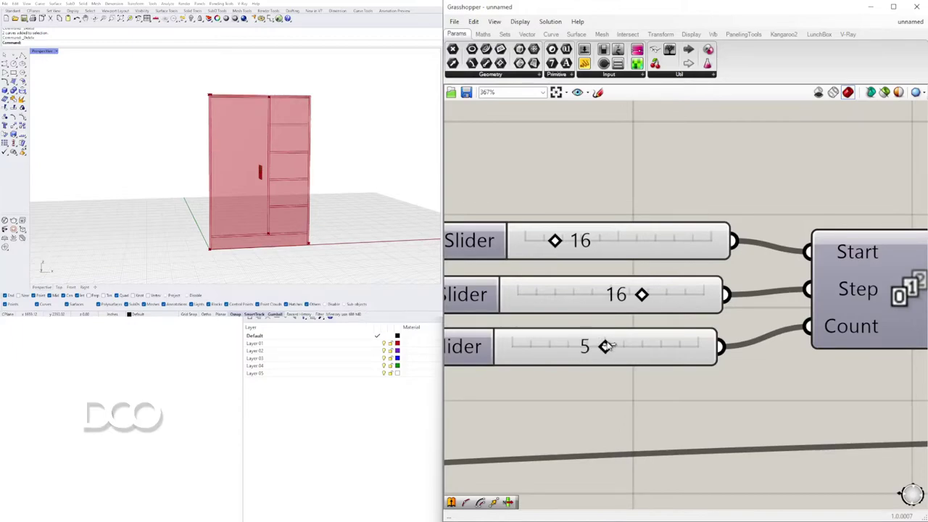
{"action": "mouse_move", "coordinate": [556, 243]}
{"action": "left_mouse_down"}
{"action": "mouse_move", "coordinate": [576, 240]}
{"action": "mouse_move", "coordinate": [524, 245]}
{"action": "mouse_move", "coordinate": [563, 245]}
{"action": "left_mouse_up"}
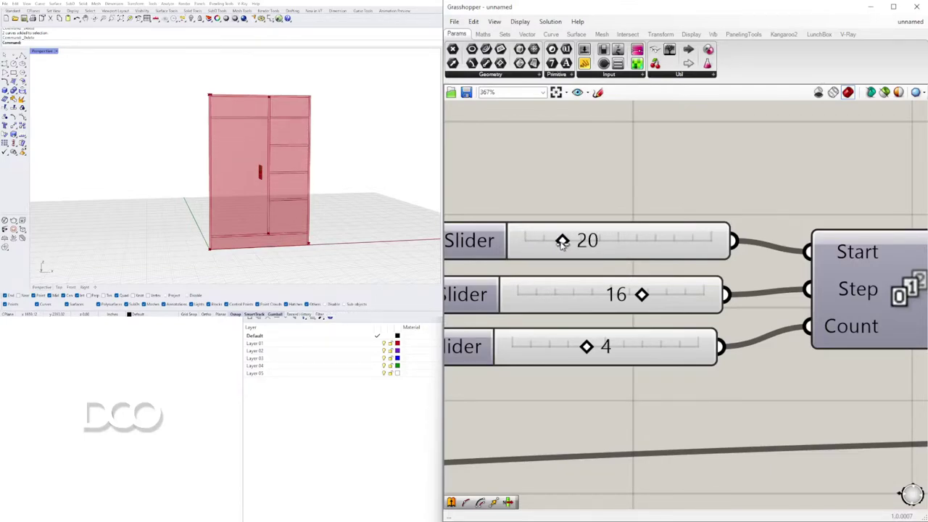
{"action": "double_click", "coordinate": [601, 242]}
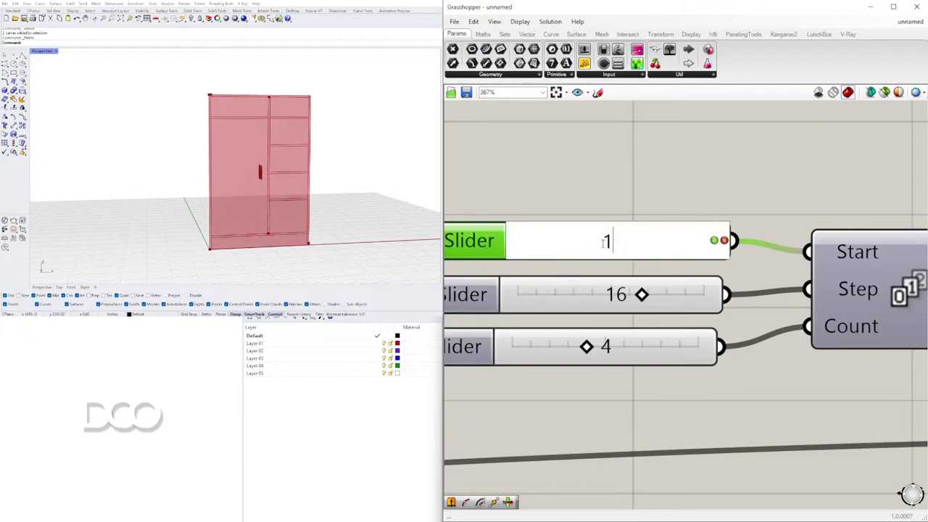
{"action": "key", "text": "Return"}
Step: Examine the door's divisions in the perspective view and the Region Difference component at the end of the definition
{"action": "left_click", "coordinate": [669, 190]}
{"action": "right_click_drag", "start_coordinate": [311, 155], "coordinate": [291, 161]}
{"action": "scroll", "coordinate": [242, 160], "scroll_direction": "up", "scroll_amount": 7}
{"action": "scroll", "coordinate": [242, 160], "scroll_direction": "down", "scroll_amount": 7}
{"action": "scroll", "coordinate": [715, 182], "scroll_direction": "down", "scroll_amount": 5}
{"action": "right_click_drag", "start_coordinate": [909, 211], "coordinate": [514, 207]}
{"action": "scroll", "coordinate": [515, 207], "scroll_direction": "down", "scroll_amount": 3}
{"action": "right_click_drag", "start_coordinate": [884, 231], "coordinate": [573, 219]}
{"action": "right_click_drag", "start_coordinate": [694, 219], "coordinate": [514, 224]}
{"action": "scroll", "coordinate": [514, 224], "scroll_direction": "down", "scroll_amount": 2}
{"action": "scroll", "coordinate": [661, 250], "scroll_direction": "up", "scroll_amount": 4}
{"action": "left_click_drag", "start_coordinate": [697, 285], "coordinate": [690, 281]}
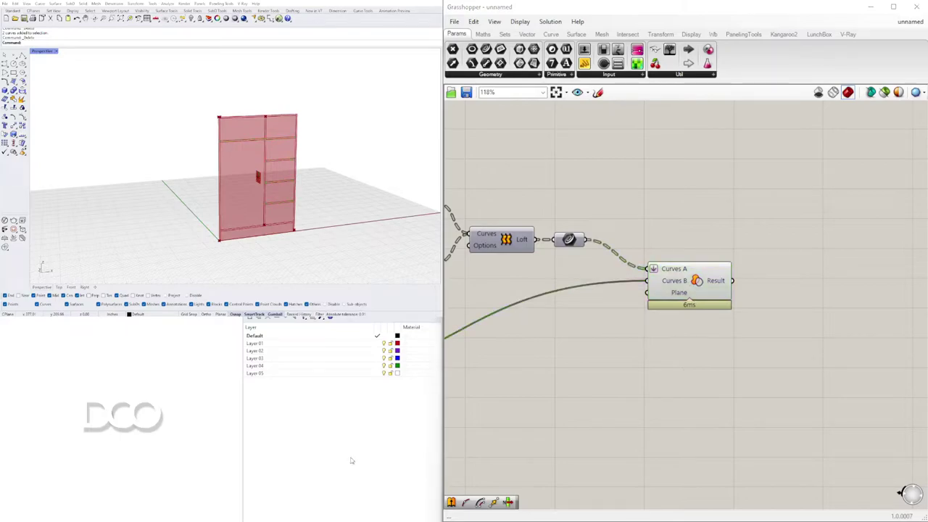
{"action": "right_click_drag", "start_coordinate": [196, 199], "coordinate": [314, 166]}
{"action": "scroll", "coordinate": [230, 196], "scroll_direction": "up", "scroll_amount": 2}
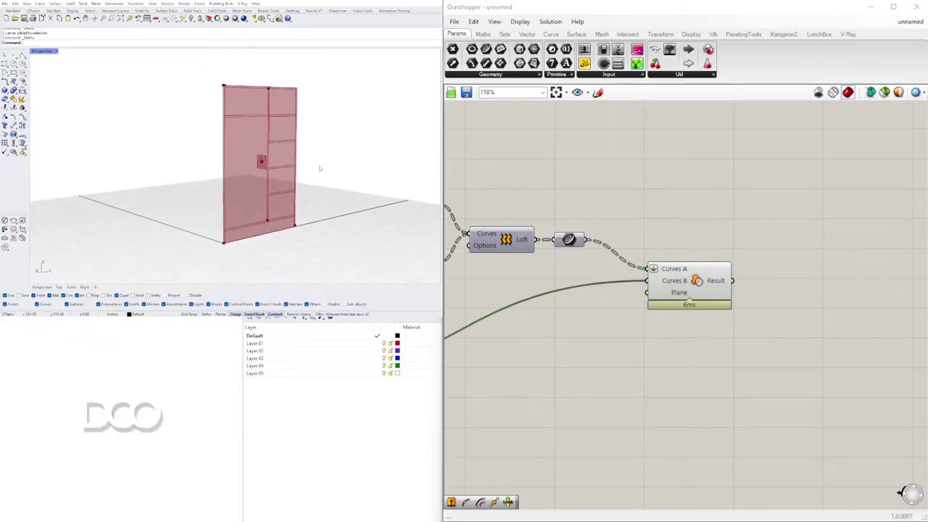
Step: Add a Boundary Surfaces component and connect the Region Difference Result to its Edges input
{"action": "left_click", "coordinate": [718, 284]}
{"action": "scroll", "coordinate": [714, 281], "scroll_direction": "down", "scroll_amount": 3}
{"action": "scroll", "coordinate": [700, 281], "scroll_direction": "up", "scroll_amount": 3}
{"action": "double_click", "coordinate": [800, 285]}
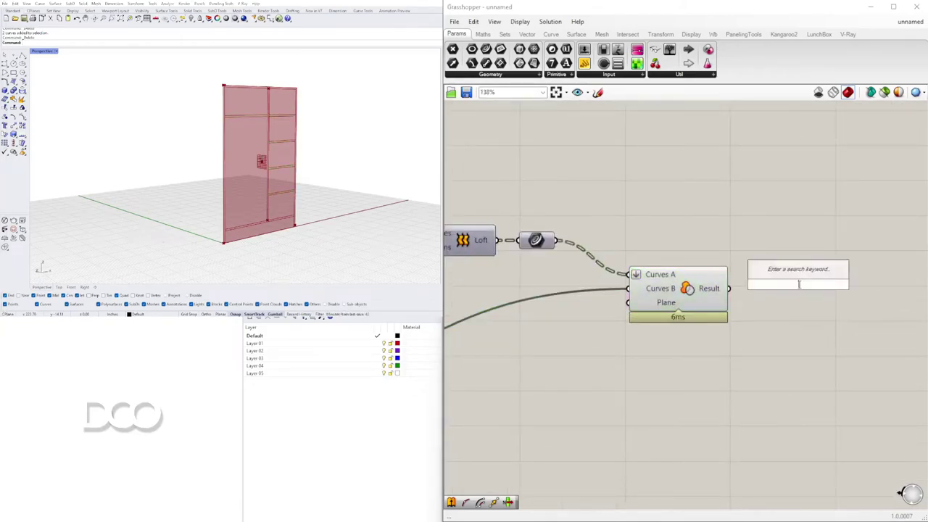
{"action": "type", "text": "bou"}
{"action": "left_click", "coordinate": [773, 274]}
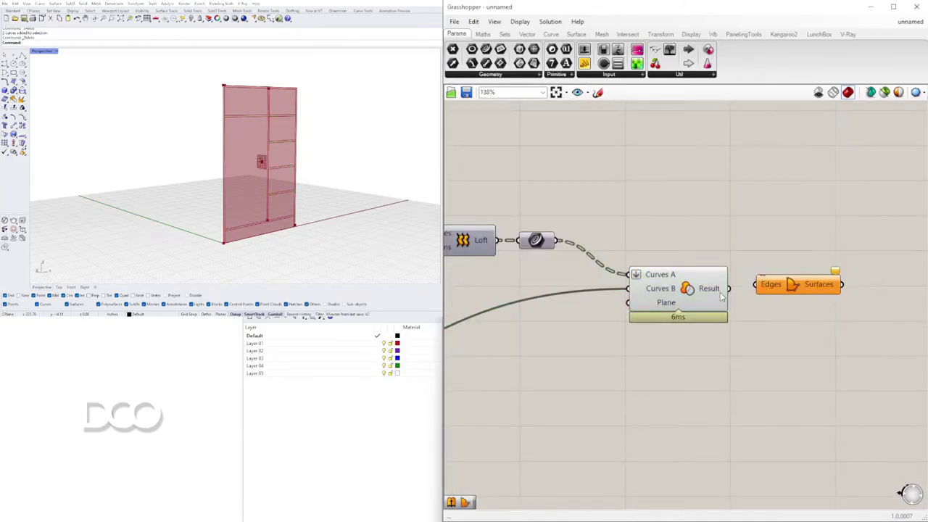
{"action": "left_click_drag", "start_coordinate": [760, 289], "coordinate": [760, 288]}
{"action": "left_click_drag", "start_coordinate": [796, 285], "coordinate": [785, 289]}
Step: Turn off the preview of the Region Difference component
{"action": "left_click_drag", "start_coordinate": [682, 351], "coordinate": [677, 283]}
{"action": "middle_click", "coordinate": [668, 231]}
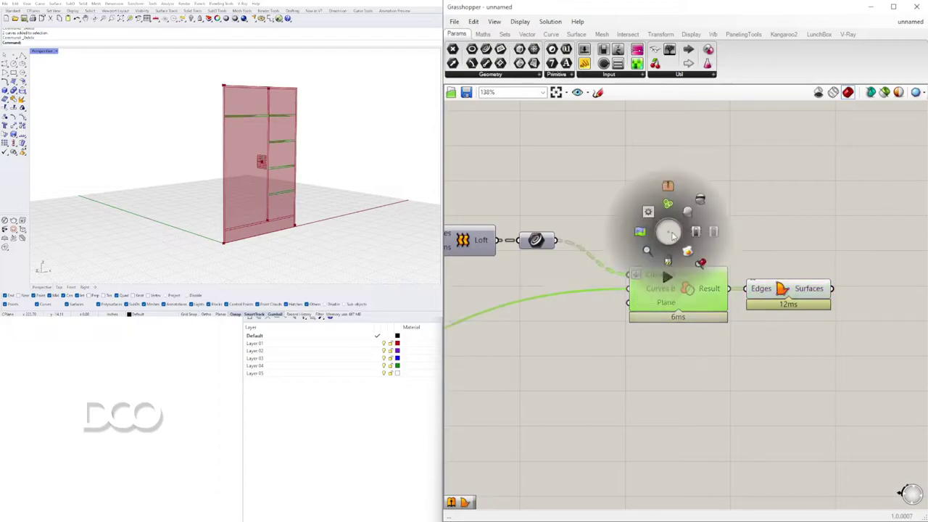
{"action": "left_click", "coordinate": [700, 204]}
{"action": "right_click_drag", "start_coordinate": [309, 167], "coordinate": [268, 161]}
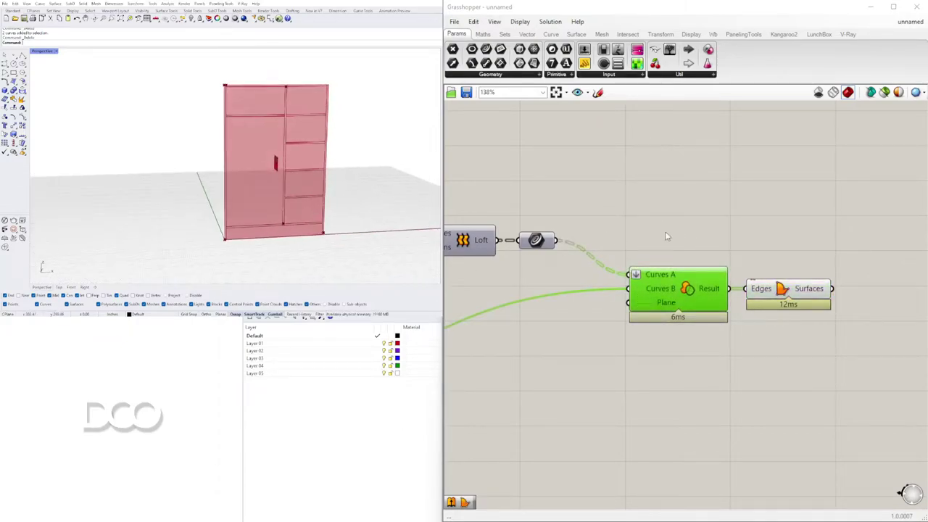
Step: Add a Boundary Surfaces component fed by the parameter after the vertical division's Loft, and turn off that parameter's preview
{"action": "scroll", "coordinate": [664, 243], "scroll_direction": "down", "scroll_amount": 4}
{"action": "right_click_drag", "start_coordinate": [554, 258], "coordinate": [764, 280]}
{"action": "scroll", "coordinate": [692, 330], "scroll_direction": "up", "scroll_amount": 5}
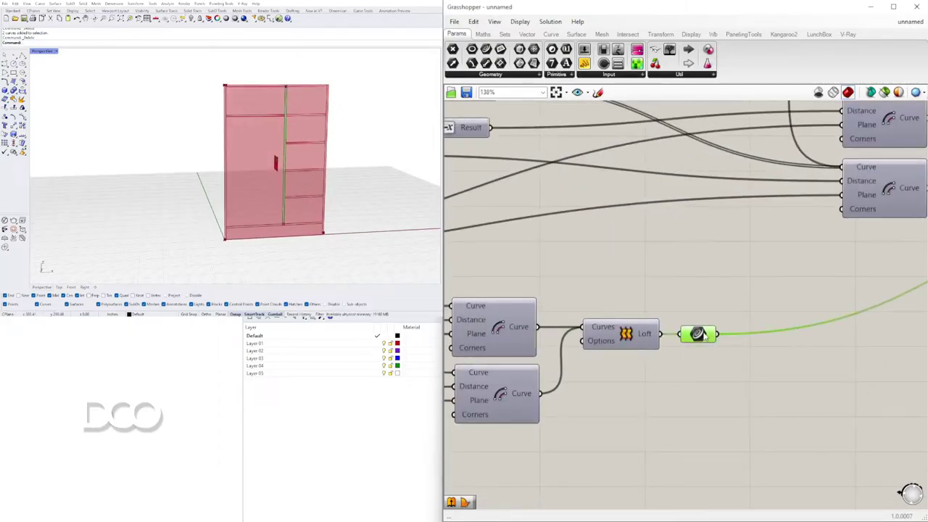
{"action": "scroll", "coordinate": [781, 371], "scroll_direction": "up", "scroll_amount": 2}
{"action": "double_click", "coordinate": [775, 367]}
{"action": "type", "text": "boun"}
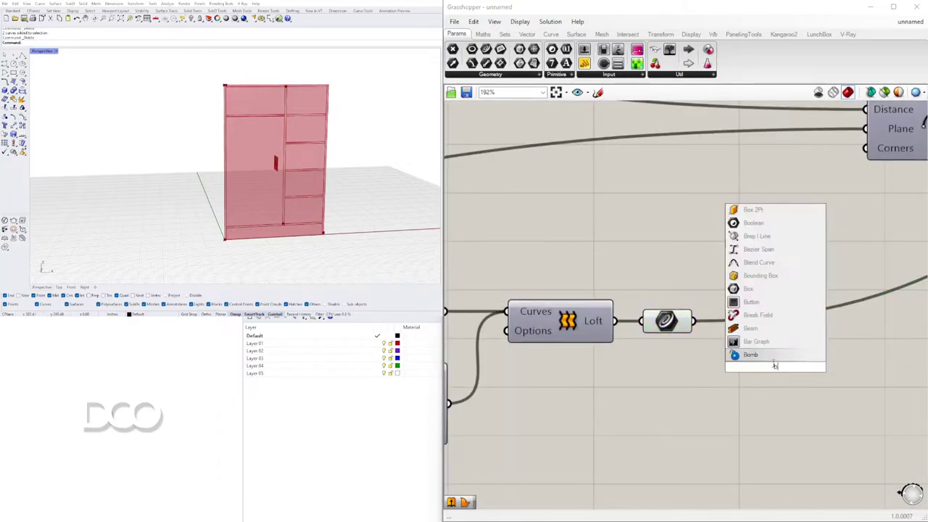
{"action": "left_click", "coordinate": [732, 352]}
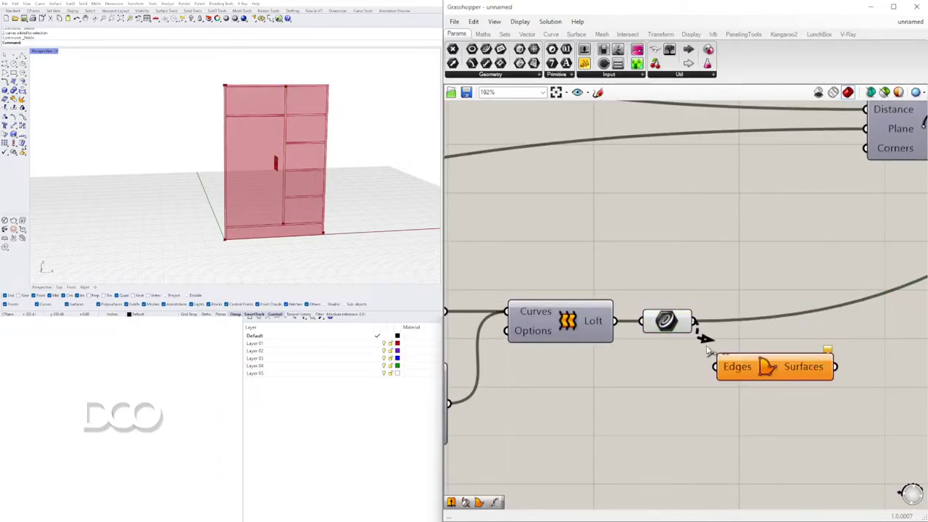
{"action": "left_click_drag", "start_coordinate": [707, 345], "coordinate": [731, 364]}
{"action": "right_click", "coordinate": [670, 320]}
{"action": "left_click", "coordinate": [689, 325]}
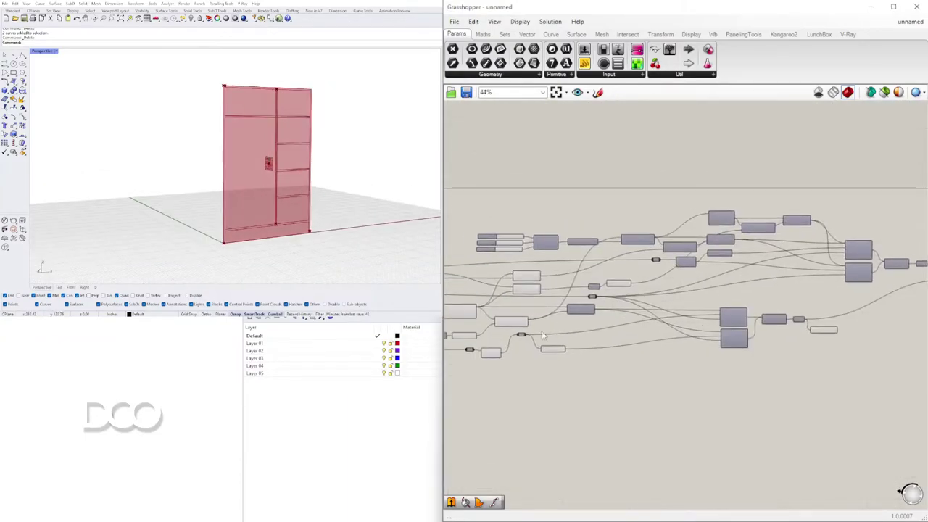
Step: Add a Boundary Surfaces component beside the frame's side rectangle and its Mirror component
{"action": "right_click_drag", "start_coordinate": [545, 335], "coordinate": [755, 333]}
{"action": "scroll", "coordinate": [787, 342], "scroll_direction": "up", "scroll_amount": 5}
{"action": "scroll", "coordinate": [706, 365], "scroll_direction": "down", "scroll_amount": 3}
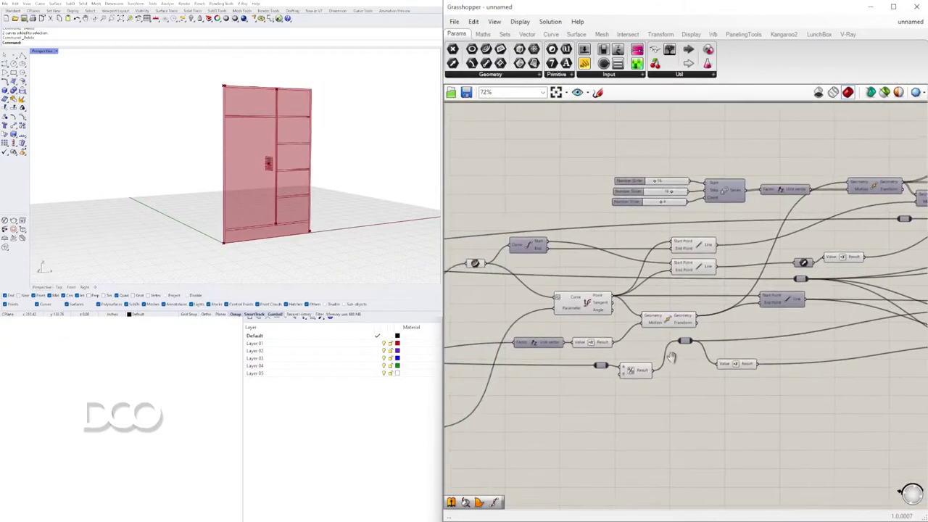
{"action": "scroll", "coordinate": [758, 299], "scroll_direction": "down", "scroll_amount": 3}
{"action": "right_click_drag", "start_coordinate": [667, 368], "coordinate": [791, 321]}
{"action": "scroll", "coordinate": [649, 308], "scroll_direction": "up", "scroll_amount": 4}
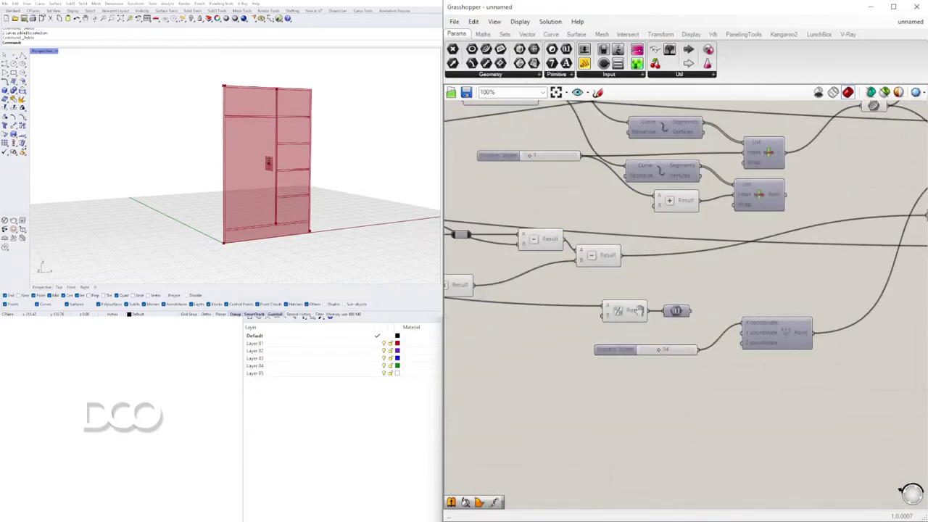
{"action": "right_click_drag", "start_coordinate": [701, 329], "coordinate": [751, 353]}
{"action": "scroll", "coordinate": [756, 344], "scroll_direction": "down", "scroll_amount": 3}
{"action": "right_click_drag", "start_coordinate": [785, 301], "coordinate": [857, 313]}
{"action": "right_click_drag", "start_coordinate": [593, 197], "coordinate": [902, 274]}
{"action": "scroll", "coordinate": [778, 220], "scroll_direction": "up", "scroll_amount": 4}
{"action": "left_click", "coordinate": [576, 292], "text": "shift"}
{"action": "scroll", "coordinate": [814, 208], "scroll_direction": "up", "scroll_amount": 1}
{"action": "scroll", "coordinate": [814, 210], "scroll_direction": "up", "scroll_amount": 2}
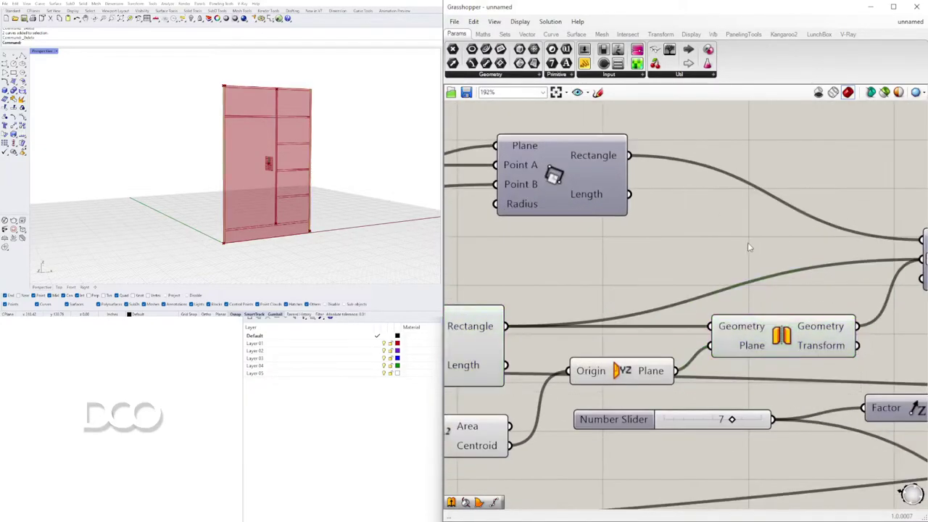
{"action": "double_click", "coordinate": [748, 242]}
{"action": "type", "text": "bou"}
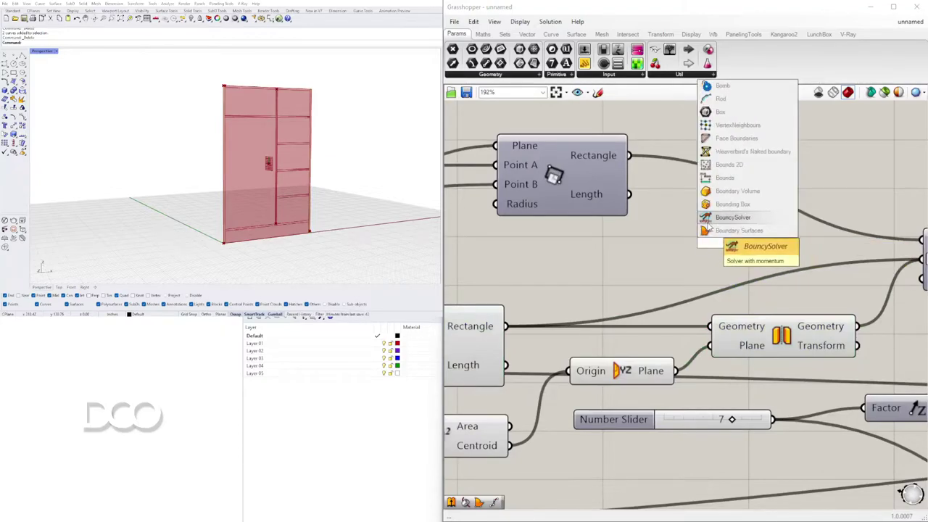
{"action": "left_click", "coordinate": [708, 231]}
Step: Connect the side Rectangle output and the mirrored Geometry output together to the new Boundary Surfaces Edges input
{"action": "left_click_drag", "start_coordinate": [557, 309], "coordinate": [890, 193]}
{"action": "right_click_drag", "start_coordinate": [899, 236], "coordinate": [665, 301]}
{"action": "left_click_drag", "start_coordinate": [631, 353], "coordinate": [738, 264], "text": "shift"}
{"action": "left_click", "coordinate": [744, 221]}
{"action": "mouse_move", "coordinate": [269, 159]}
{"action": "right_mouse_down"}
{"action": "mouse_move", "coordinate": [216, 173]}
{"action": "mouse_move", "coordinate": [263, 172]}
{"action": "right_mouse_up"}
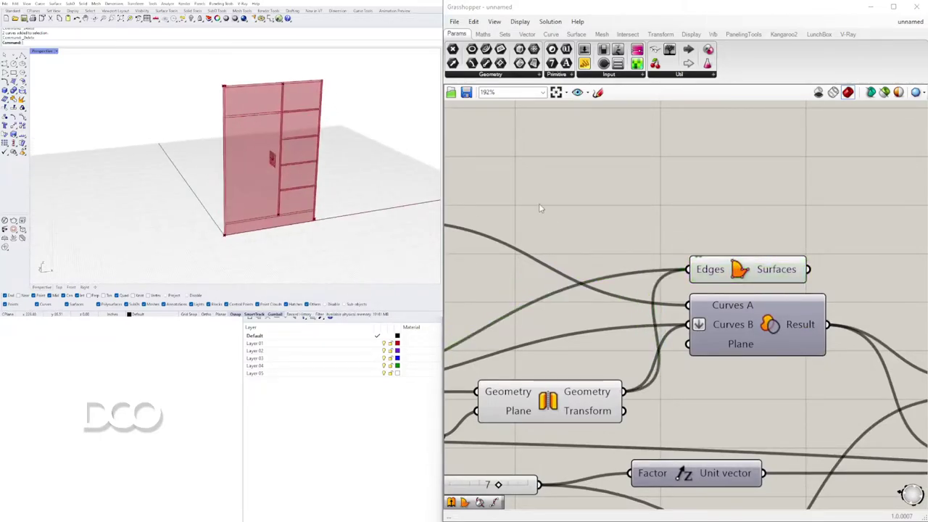
{"action": "right_click_drag", "start_coordinate": [338, 165], "coordinate": [340, 135]}
Step: Copy the Boundary Surfaces component beside the two frame Move components and connect both Geometry outputs to its Edges input
{"action": "scroll", "coordinate": [740, 241], "scroll_direction": "down", "scroll_amount": 5}
{"action": "scroll", "coordinate": [672, 278], "scroll_direction": "up", "scroll_amount": 3}
{"action": "scroll", "coordinate": [580, 297], "scroll_direction": "down", "scroll_amount": 5}
{"action": "scroll", "coordinate": [657, 301], "scroll_direction": "up", "scroll_amount": 4}
{"action": "left_click", "coordinate": [598, 305]}
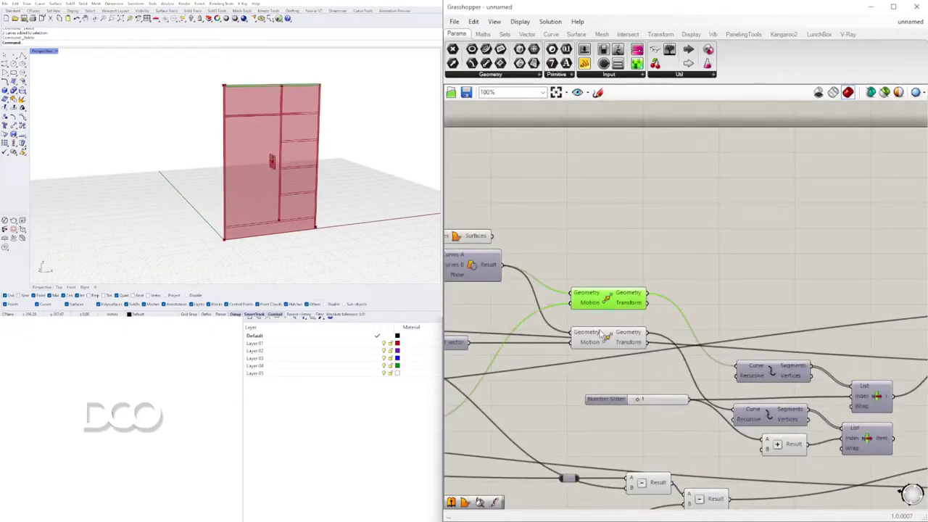
{"action": "left_click", "coordinate": [602, 333], "text": "shift"}
{"action": "left_click", "coordinate": [468, 238]}
{"action": "right_click_drag", "start_coordinate": [469, 239], "coordinate": [426, 258]}
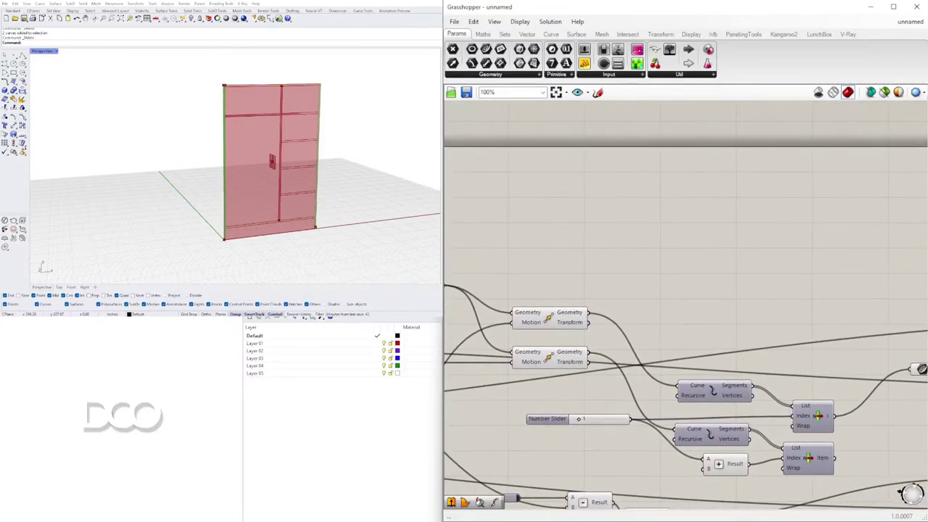
{"action": "right_click_drag", "start_coordinate": [487, 285], "coordinate": [720, 285]}
{"action": "left_click_drag", "start_coordinate": [633, 262], "coordinate": [863, 300]}
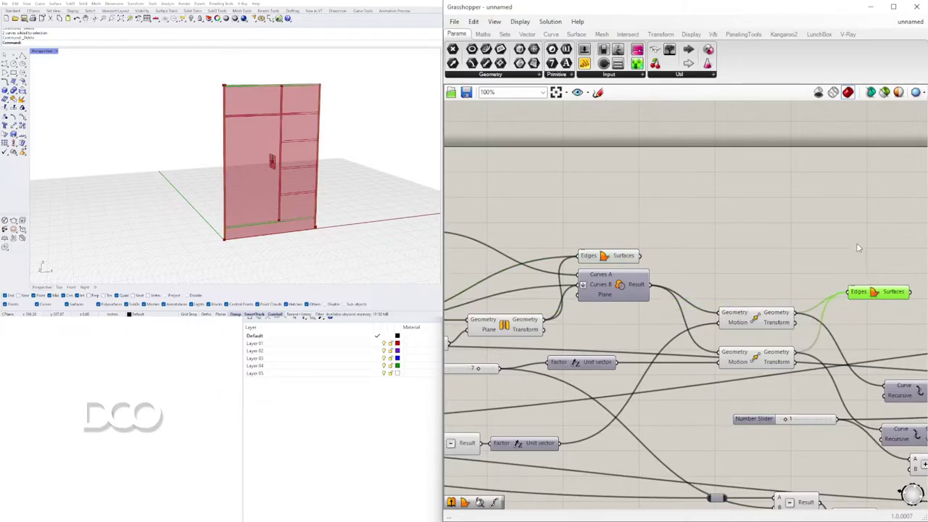
Step: Examine the frame's Boundary Surfaces components in the definition and the door panel in the perspective view
{"action": "scroll", "coordinate": [826, 247], "scroll_direction": "down", "scroll_amount": 5}
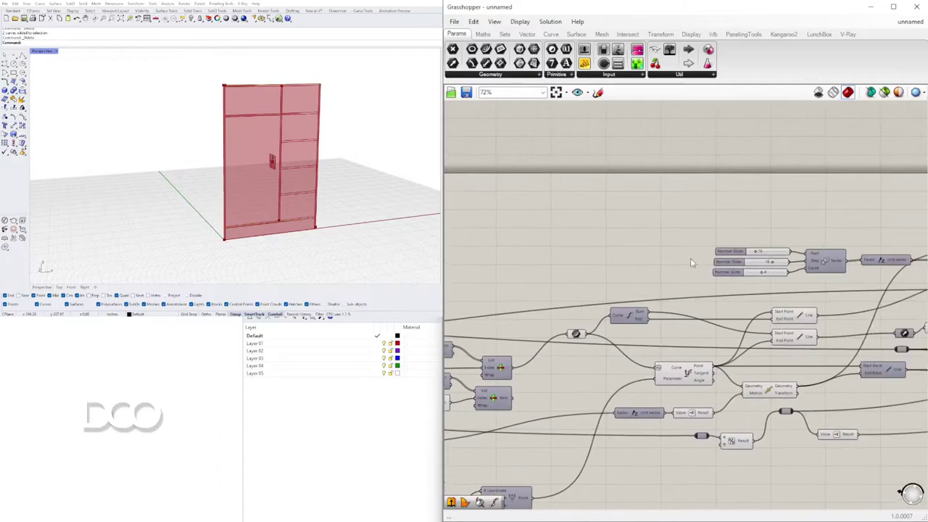
{"action": "scroll", "coordinate": [720, 276], "scroll_direction": "up", "scroll_amount": 4}
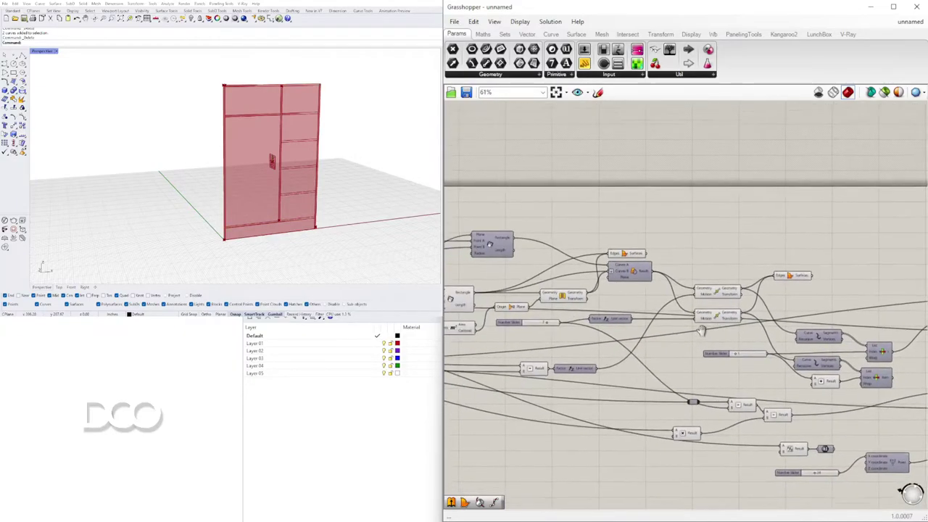
{"action": "scroll", "coordinate": [622, 247], "scroll_direction": "up", "scroll_amount": 3}
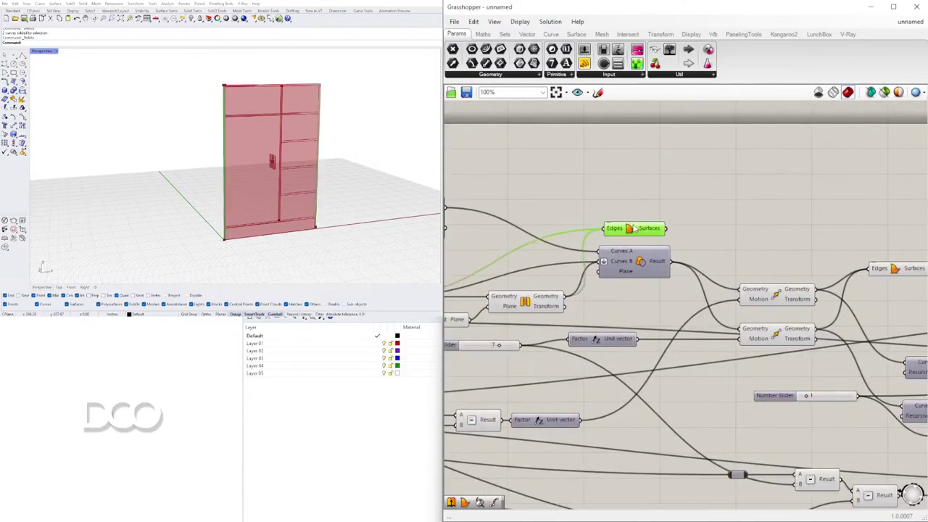
{"action": "right_click_drag", "start_coordinate": [174, 176], "coordinate": [194, 181]}
{"action": "scroll", "coordinate": [562, 240], "scroll_direction": "down", "scroll_amount": 4}
{"action": "right_click_drag", "start_coordinate": [568, 276], "coordinate": [579, 277]}
{"action": "scroll", "coordinate": [580, 277], "scroll_direction": "up", "scroll_amount": 4}
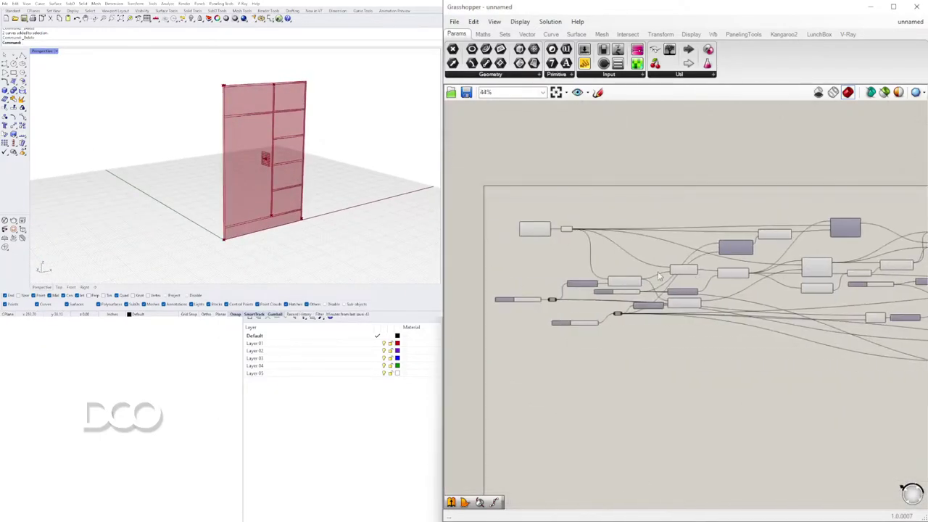
{"action": "right_click_drag", "start_coordinate": [526, 246], "coordinate": [329, 244]}
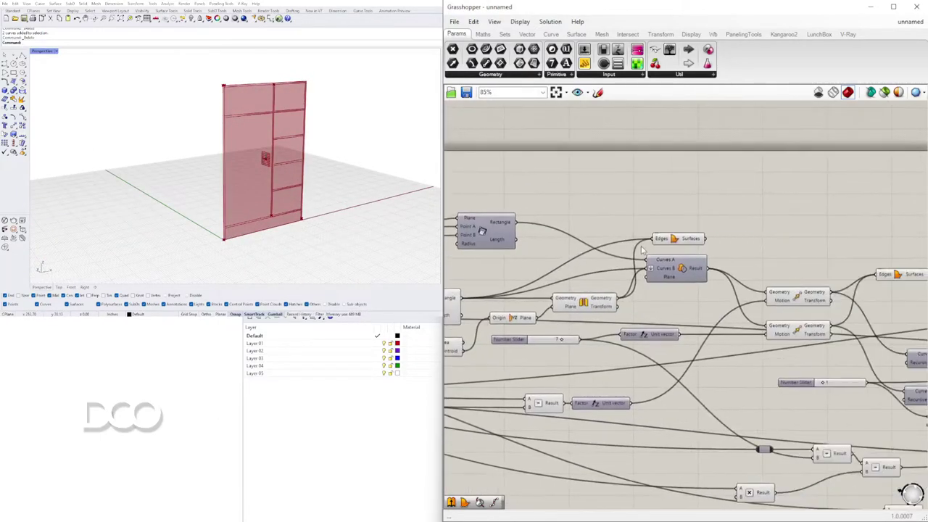
Step: Add an Extrude component and a Unit Y vector component near the side frame's Boundary Surfaces
{"action": "scroll", "coordinate": [713, 238], "scroll_direction": "up", "scroll_amount": 3}
{"action": "double_click", "coordinate": [776, 220]}
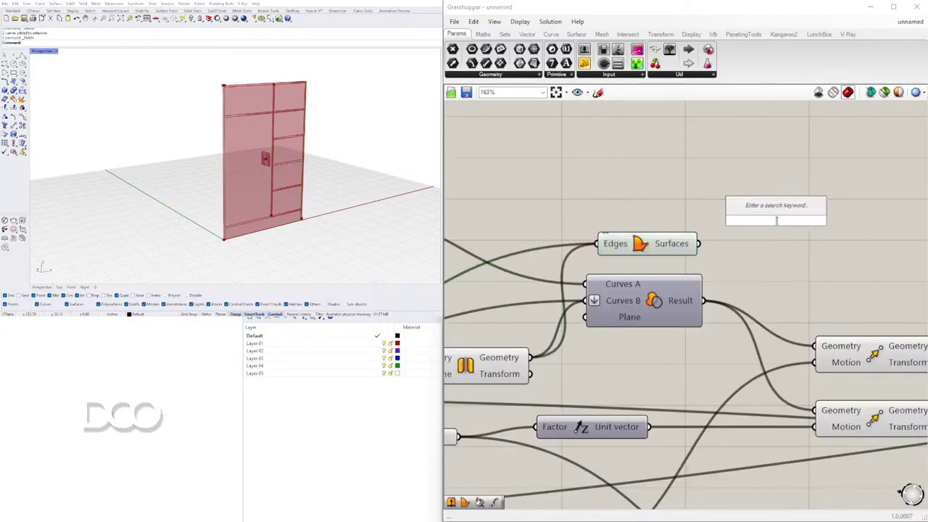
{"action": "type", "text": "extr"}
{"action": "left_click", "coordinate": [752, 209]}
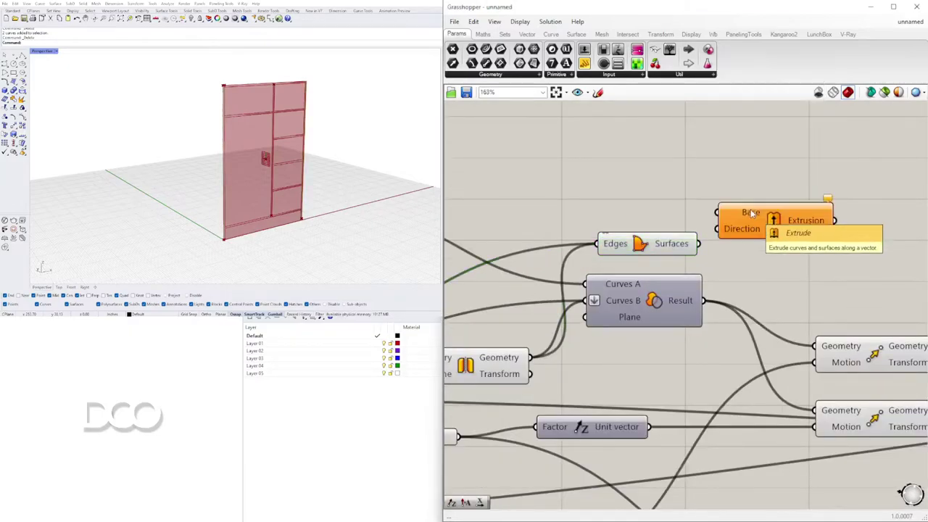
{"action": "right_click_drag", "start_coordinate": [726, 195], "coordinate": [613, 229]}
{"action": "double_click", "coordinate": [612, 228]}
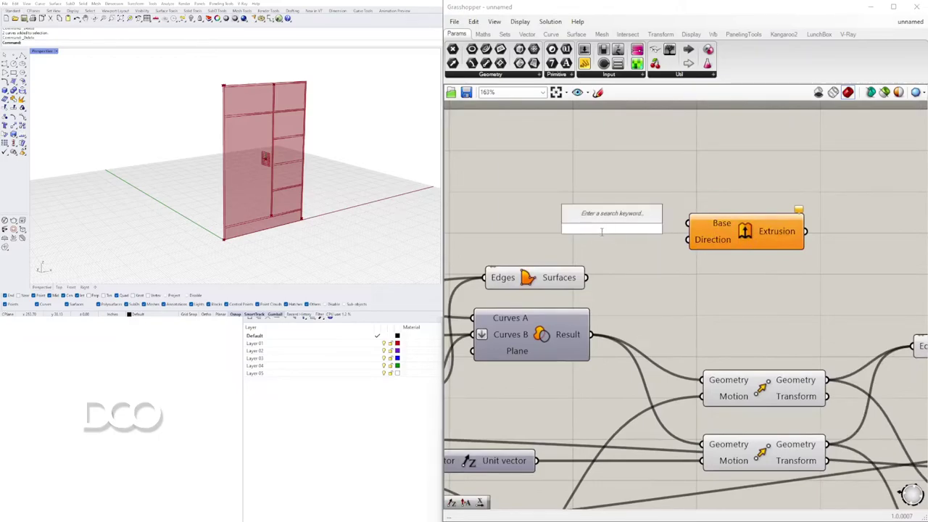
{"action": "type", "text": "y"}
{"action": "left_click", "coordinate": [584, 217]}
Step: Create a number slider with the value 24 and connect it to the Unit Y Factor input
{"action": "right_click_drag", "start_coordinate": [493, 236], "coordinate": [584, 244]}
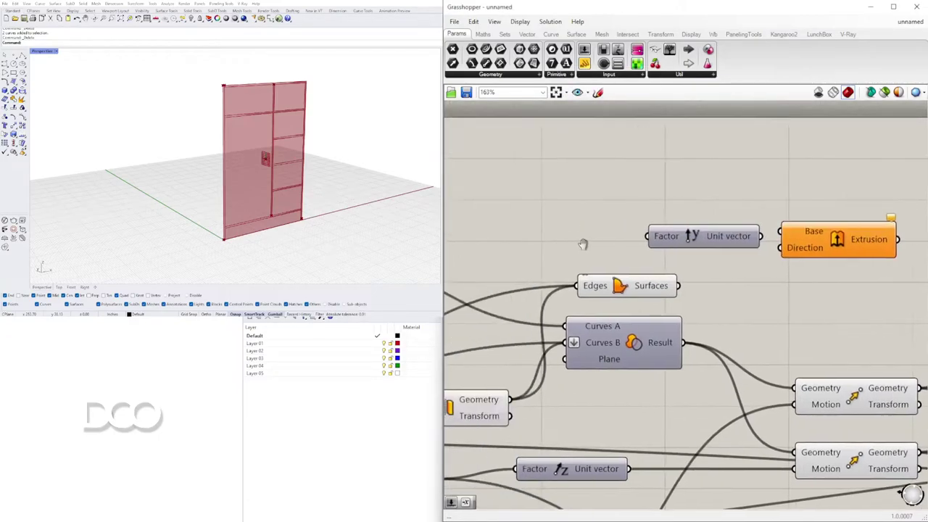
{"action": "double_click", "coordinate": [539, 243]}
{"action": "type", "text": "24"}
{"action": "key", "text": "Return"}
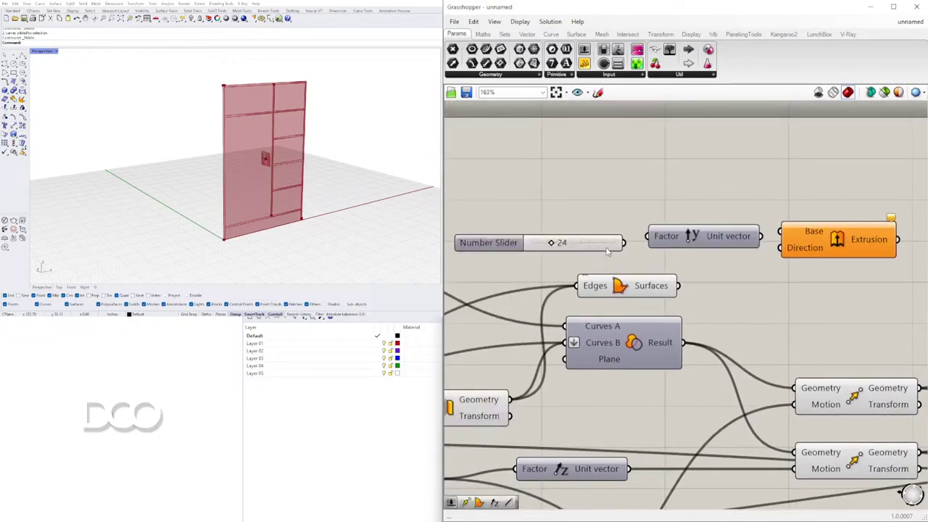
{"action": "left_click_drag", "start_coordinate": [493, 248], "coordinate": [492, 242]}
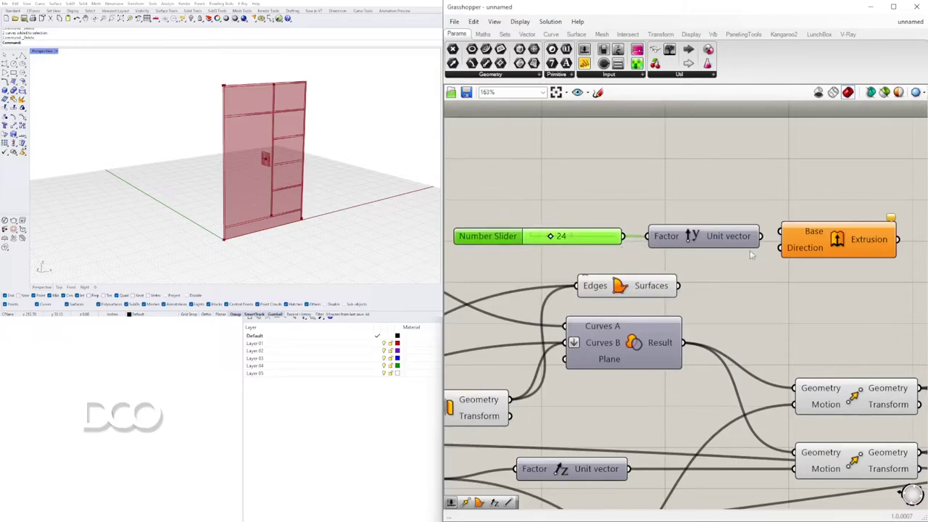
Step: Connect the side frame's Surfaces to the Extrude Base and the Unit Y vector to its Direction
{"action": "right_click_drag", "start_coordinate": [753, 249], "coordinate": [720, 264]}
{"action": "left_click_drag", "start_coordinate": [670, 266], "coordinate": [600, 263]}
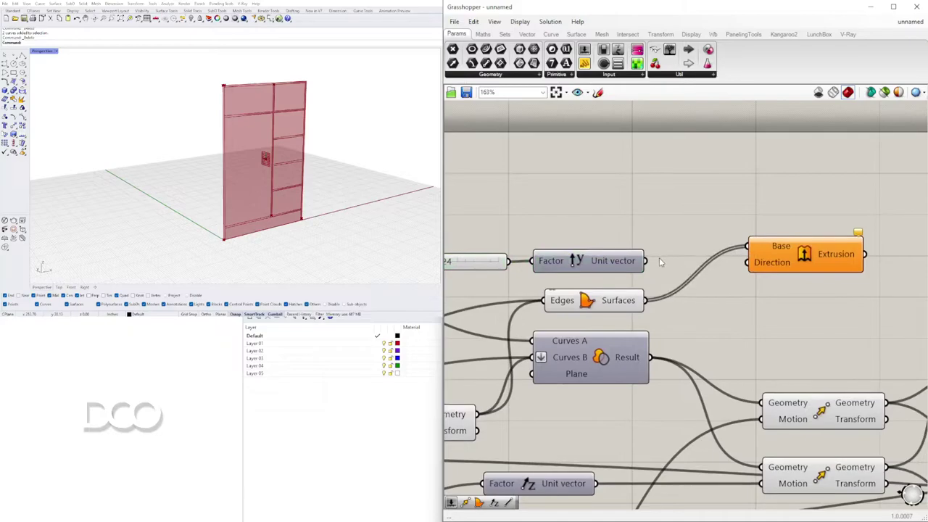
{"action": "left_click_drag", "start_coordinate": [743, 267], "coordinate": [744, 266]}
Step: Turn off the preview of the side frame's Boundary Surfaces component
{"action": "right_click_drag", "start_coordinate": [780, 265], "coordinate": [620, 276]}
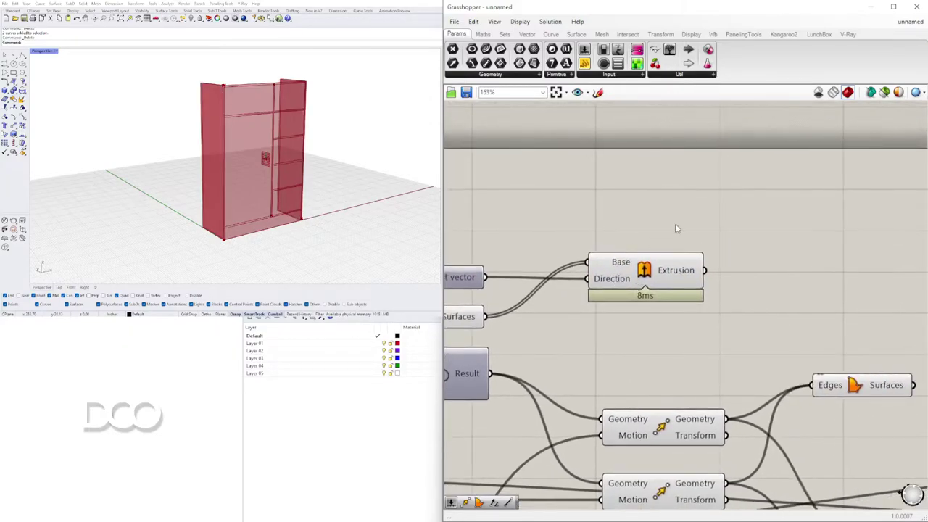
{"action": "scroll", "coordinate": [675, 223], "scroll_direction": "down", "scroll_amount": 3}
{"action": "right_click_drag", "start_coordinate": [655, 243], "coordinate": [682, 262]}
{"action": "left_click", "coordinate": [579, 290]}
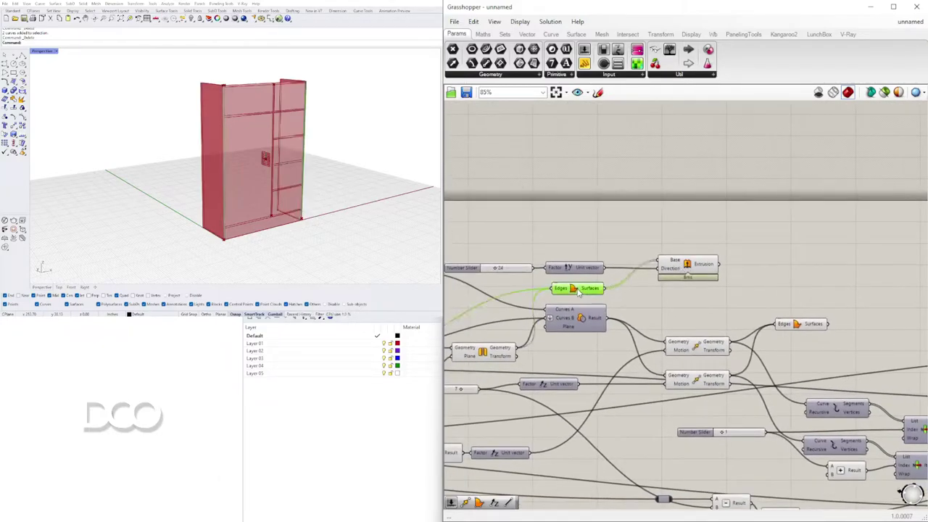
{"action": "right_click", "coordinate": [577, 290]}
{"action": "left_click", "coordinate": [594, 310]}
Step: Duplicate the Extrude component for the top and bottom frame surfaces, wire them to its Base, and place the original Extrude above it
{"action": "left_click_drag", "start_coordinate": [690, 268], "coordinate": [775, 269], "text": "alt"}
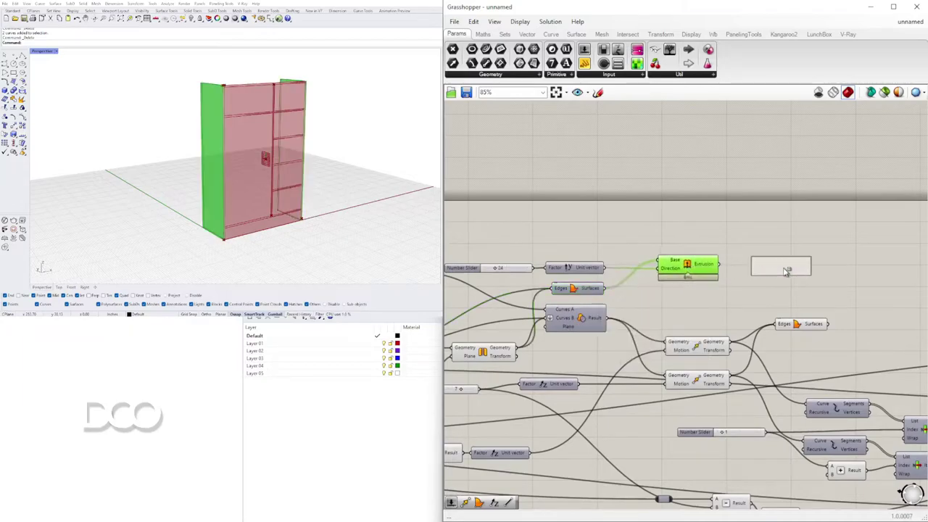
{"action": "left_click_drag", "start_coordinate": [857, 278], "coordinate": [882, 300], "text": "alt"}
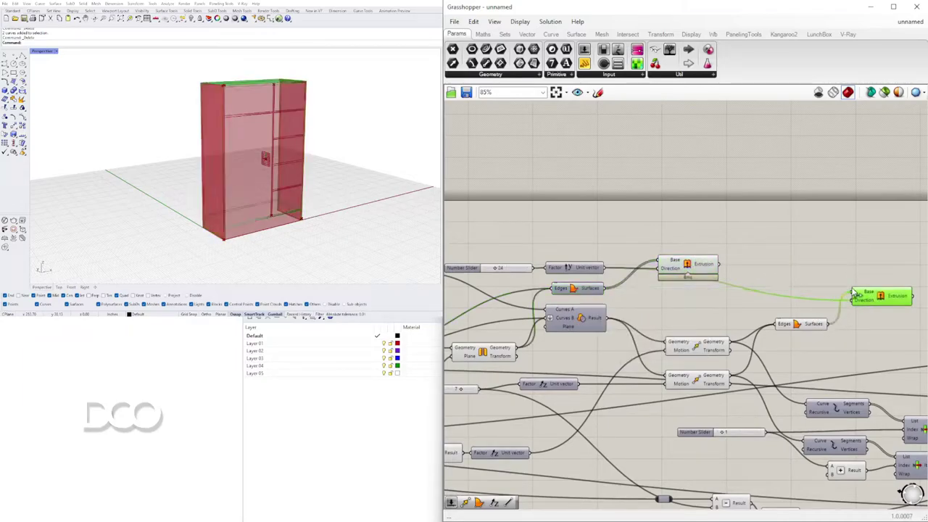
{"action": "left_click_drag", "start_coordinate": [701, 268], "coordinate": [891, 266]}
{"action": "left_click", "coordinate": [732, 231]}
Step: Move the 24 slider and the Unit Y component together to a spot above the frame components, nearer the Extrudes
{"action": "scroll", "coordinate": [633, 226], "scroll_direction": "down", "scroll_amount": 1}
{"action": "left_click_drag", "start_coordinate": [600, 225], "coordinate": [516, 265]}
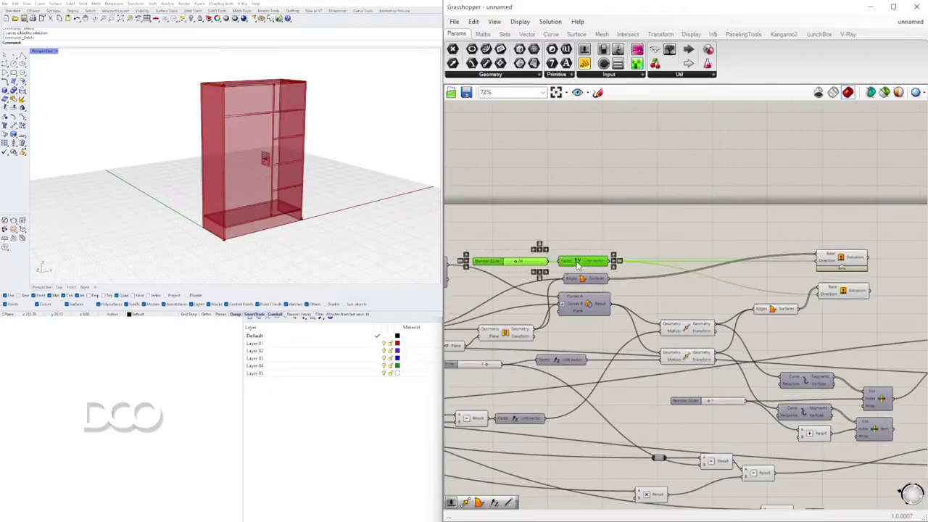
{"action": "left_click_drag", "start_coordinate": [577, 263], "coordinate": [746, 235]}
Step: Review the whole definition from the frame components to the division outlines at the end and back
{"action": "scroll", "coordinate": [595, 250], "scroll_direction": "down", "scroll_amount": 4}
{"action": "right_click_drag", "start_coordinate": [880, 213], "coordinate": [673, 228]}
{"action": "scroll", "coordinate": [617, 355], "scroll_direction": "up", "scroll_amount": 5}
{"action": "right_click_drag", "start_coordinate": [599, 349], "coordinate": [706, 344]}
{"action": "scroll", "coordinate": [707, 330], "scroll_direction": "down", "scroll_amount": 3}
{"action": "right_click_drag", "start_coordinate": [852, 319], "coordinate": [643, 319]}
{"action": "right_click_drag", "start_coordinate": [804, 274], "coordinate": [732, 310]}
{"action": "scroll", "coordinate": [728, 315], "scroll_direction": "up", "scroll_amount": 3}
{"action": "scroll", "coordinate": [726, 335], "scroll_direction": "down", "scroll_amount": 3}
{"action": "right_click_drag", "start_coordinate": [606, 291], "coordinate": [721, 314]}
{"action": "right_click_drag", "start_coordinate": [841, 284], "coordinate": [499, 280]}
{"action": "right_click_drag", "start_coordinate": [789, 282], "coordinate": [841, 300]}
{"action": "right_click_drag", "start_coordinate": [506, 313], "coordinate": [803, 292]}
{"action": "scroll", "coordinate": [765, 325], "scroll_direction": "up", "scroll_amount": 4}
{"action": "scroll", "coordinate": [807, 289], "scroll_direction": "down", "scroll_amount": 4}
{"action": "right_click_drag", "start_coordinate": [533, 367], "coordinate": [640, 352]}
{"action": "scroll", "coordinate": [640, 353], "scroll_direction": "up", "scroll_amount": 4}
{"action": "scroll", "coordinate": [649, 344], "scroll_direction": "down", "scroll_amount": 3}
{"action": "right_click_drag", "start_coordinate": [714, 187], "coordinate": [724, 209]}
{"action": "scroll", "coordinate": [724, 209], "scroll_direction": "up", "scroll_amount": 2}
{"action": "scroll", "coordinate": [724, 209], "scroll_direction": "up", "scroll_amount": 2}
{"action": "right_click_drag", "start_coordinate": [821, 219], "coordinate": [692, 247]}
{"action": "scroll", "coordinate": [691, 246], "scroll_direction": "down", "scroll_amount": 3}
{"action": "right_click_drag", "start_coordinate": [553, 272], "coordinate": [762, 273]}
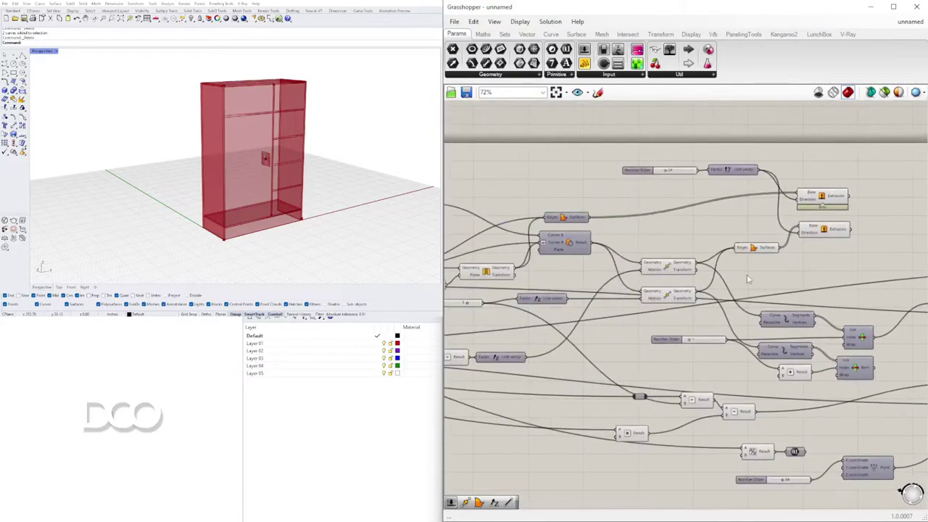
Step: Turn off the preview of the two frame Move components and their Boundary Surfaces, and view the cabinet from the other side
{"action": "scroll", "coordinate": [761, 274], "scroll_direction": "up", "scroll_amount": 3}
{"action": "left_click_drag", "start_coordinate": [769, 311], "coordinate": [628, 219]}
{"action": "middle_click", "coordinate": [638, 221]}
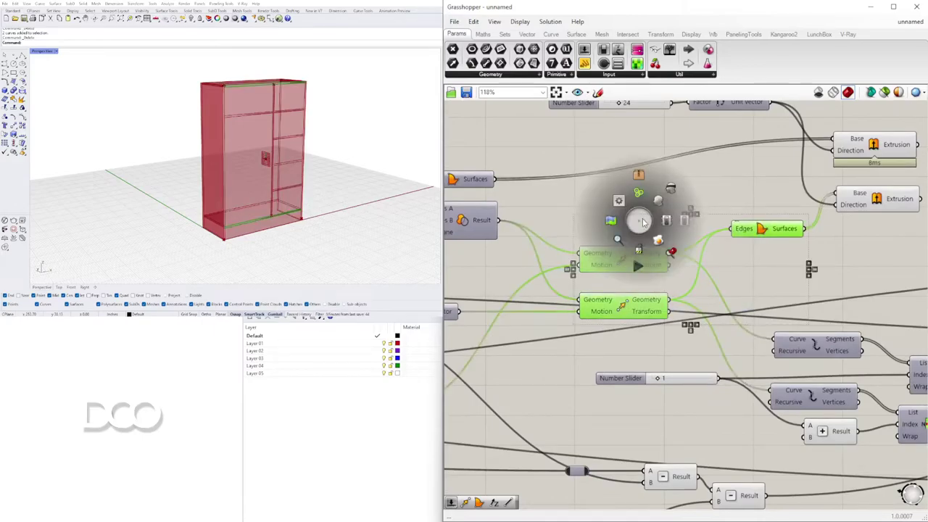
{"action": "left_click", "coordinate": [674, 191]}
{"action": "right_click_drag", "start_coordinate": [261, 213], "coordinate": [367, 218]}
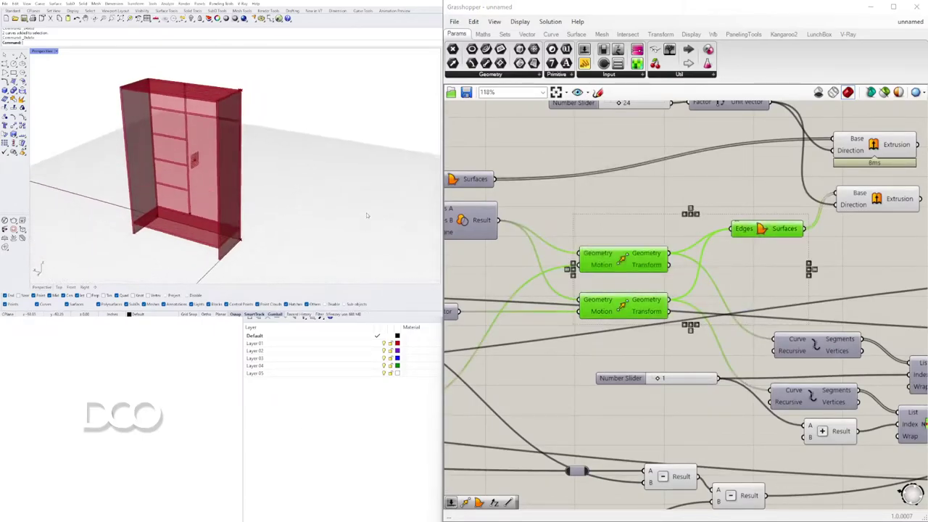
Step: Locate the vertical division's Boundary Surfaces component near the end of the definition
{"action": "scroll", "coordinate": [759, 239], "scroll_direction": "down", "scroll_amount": 6}
{"action": "right_click_drag", "start_coordinate": [761, 243], "coordinate": [615, 278]}
{"action": "right_click_drag", "start_coordinate": [891, 270], "coordinate": [683, 263]}
{"action": "scroll", "coordinate": [814, 253], "scroll_direction": "up", "scroll_amount": 4}
{"action": "right_click_drag", "start_coordinate": [815, 253], "coordinate": [522, 263]}
{"action": "right_click_drag", "start_coordinate": [851, 279], "coordinate": [682, 264]}
{"action": "scroll", "coordinate": [652, 309], "scroll_direction": "down", "scroll_amount": 3}
{"action": "right_click_drag", "start_coordinate": [594, 406], "coordinate": [785, 397]}
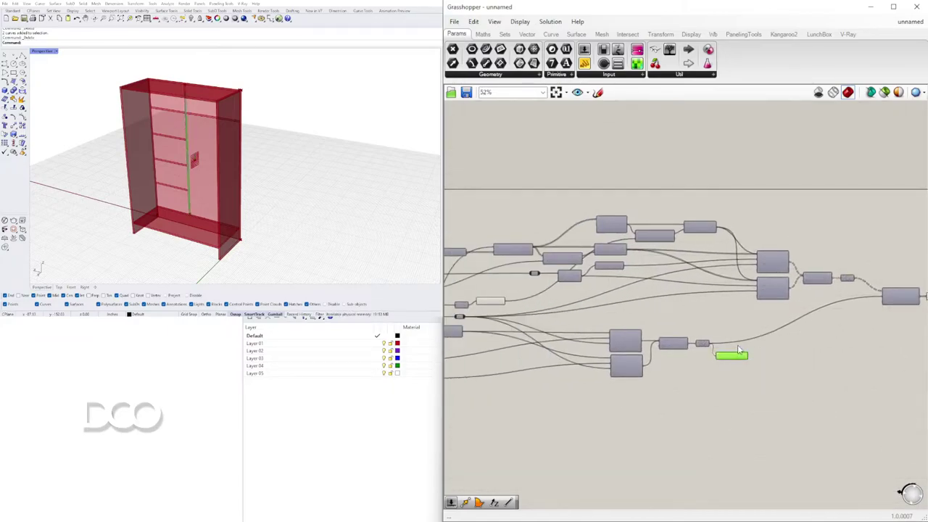
Step: Copy the side frame's Extrude component to beside the vertical division's Boundary Surfaces
{"action": "scroll", "coordinate": [680, 351], "scroll_direction": "down", "scroll_amount": 2}
{"action": "right_click_drag", "start_coordinate": [580, 356], "coordinate": [834, 366]}
{"action": "scroll", "coordinate": [595, 265], "scroll_direction": "up", "scroll_amount": 3}
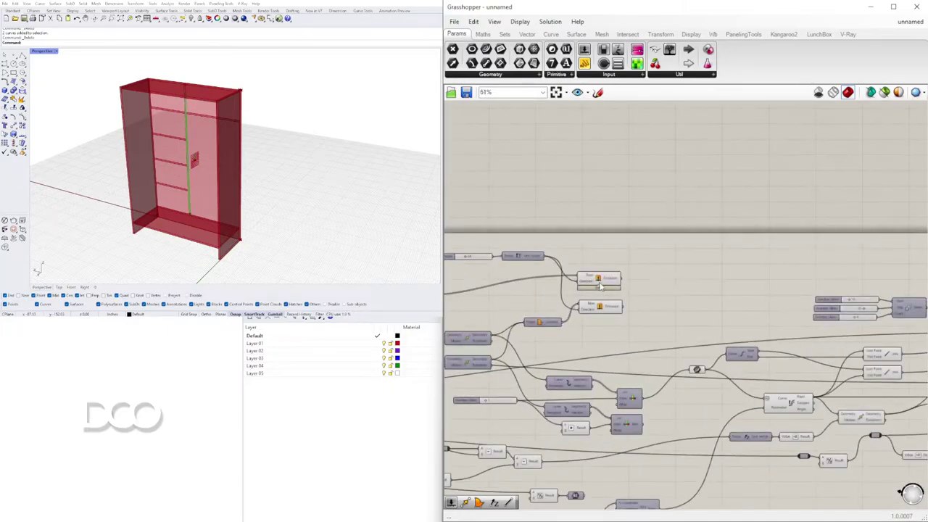
{"action": "scroll", "coordinate": [600, 287], "scroll_direction": "down", "scroll_amount": 1}
{"action": "left_click", "coordinate": [608, 279]}
{"action": "scroll", "coordinate": [608, 279], "scroll_direction": "down", "scroll_amount": 5}
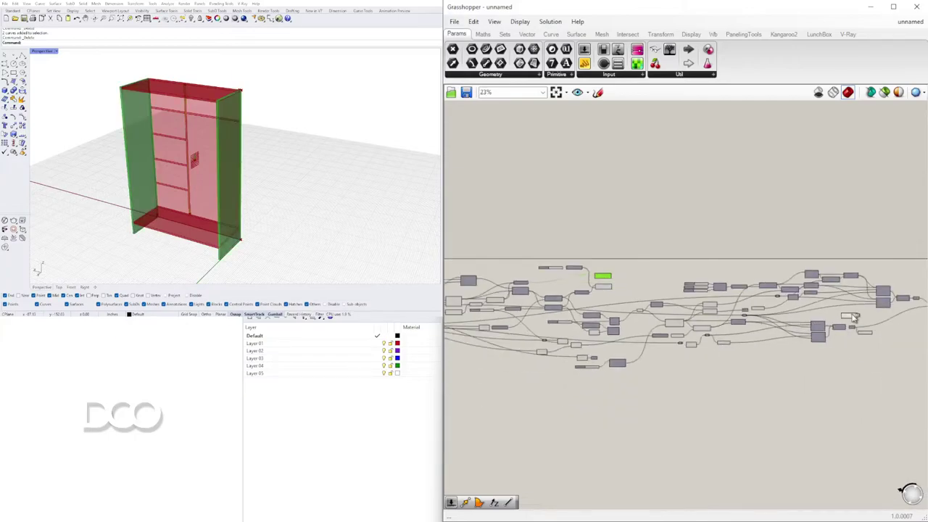
Step: Feed the divider's boundary surface into the base of its Extrude component and place that component below the wires
{"action": "left_click", "coordinate": [891, 328]}
{"action": "scroll", "coordinate": [899, 345], "scroll_direction": "up", "scroll_amount": 7}
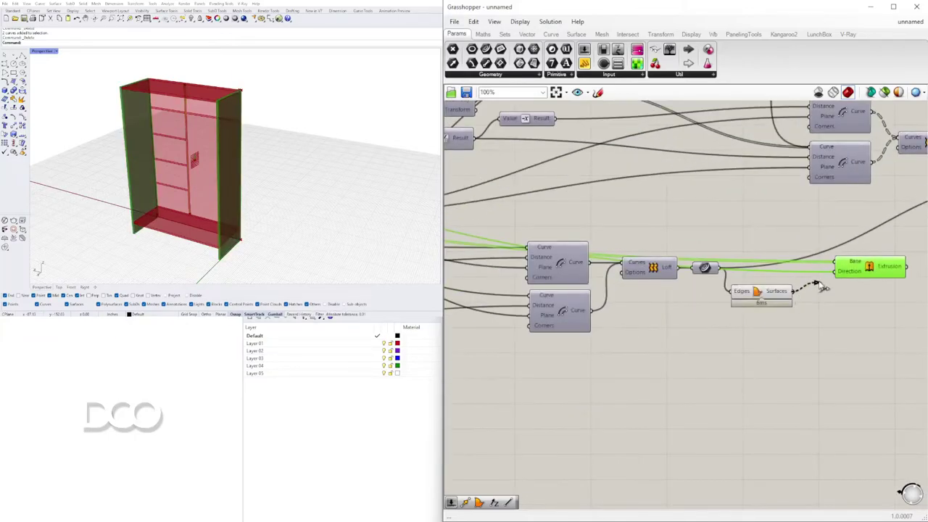
{"action": "left_click_drag", "start_coordinate": [839, 263], "coordinate": [843, 333]}
{"action": "right_click_drag", "start_coordinate": [860, 343], "coordinate": [661, 340]}
Step: Duplicate the divider's Extrude component and feed the shelves' boundary surfaces into the copy's base
{"action": "scroll", "coordinate": [694, 310], "scroll_direction": "down", "scroll_amount": 3}
{"action": "scroll", "coordinate": [754, 274], "scroll_direction": "up", "scroll_amount": 3}
{"action": "right_click_drag", "start_coordinate": [912, 278], "coordinate": [773, 270]}
{"action": "left_click", "coordinate": [759, 214]}
{"action": "right_click_drag", "start_coordinate": [512, 291], "coordinate": [576, 286]}
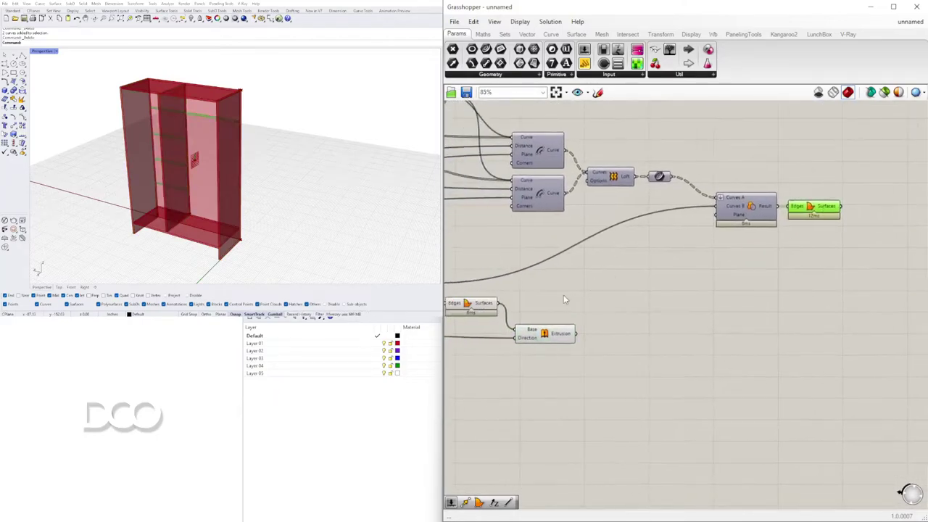
{"action": "left_click_drag", "start_coordinate": [557, 333], "coordinate": [628, 328], "text": "alt"}
{"action": "left_click_drag", "start_coordinate": [894, 224], "coordinate": [869, 219], "text": "alt"}
{"action": "left_click_drag", "start_coordinate": [894, 226], "coordinate": [883, 230]}
{"action": "left_click", "coordinate": [802, 290]}
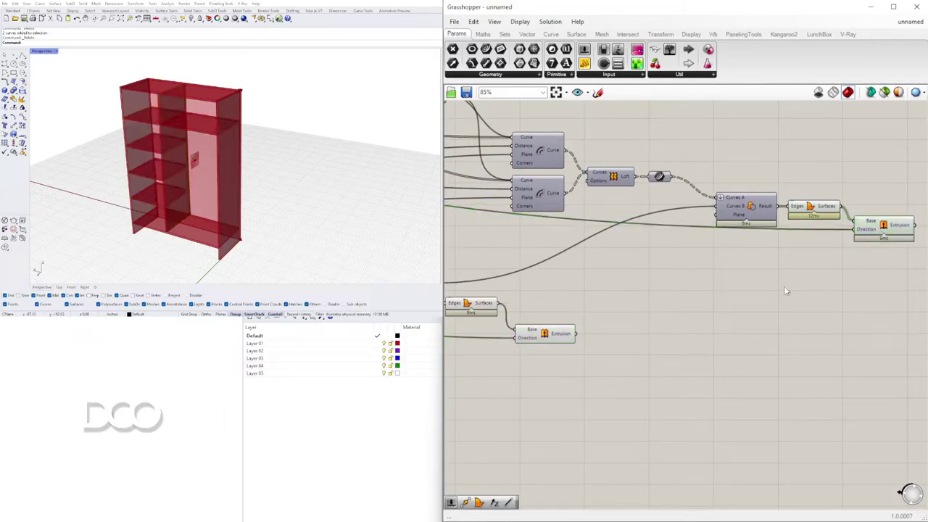
Step: Turn off the preview of the shelves' Region Difference and Boundary Surfaces components
{"action": "scroll", "coordinate": [752, 279], "scroll_direction": "down", "scroll_amount": 5}
{"action": "scroll", "coordinate": [753, 279], "scroll_direction": "up", "scroll_amount": 4}
{"action": "left_click_drag", "start_coordinate": [823, 279], "coordinate": [747, 218]}
{"action": "middle_click", "coordinate": [752, 192]}
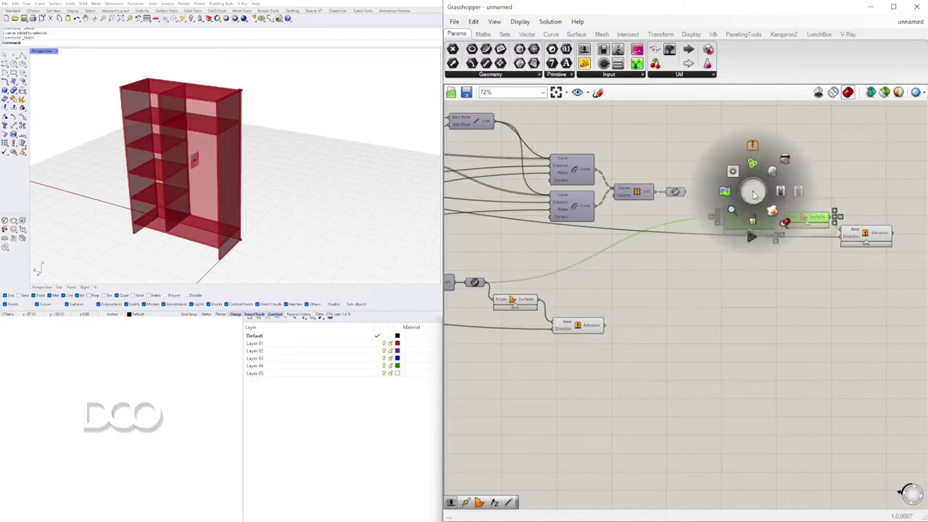
{"action": "left_click", "coordinate": [788, 158]}
Step: Turn off the preview of the divider's loft, curve and Boundary Surfaces components, leaving its extrusion shown
{"action": "right_click_drag", "start_coordinate": [613, 255], "coordinate": [817, 256]}
{"action": "left_click_drag", "start_coordinate": [727, 358], "coordinate": [636, 257]}
{"action": "middle_click", "coordinate": [656, 253]}
{"action": "left_click", "coordinate": [689, 220]}
{"action": "left_click", "coordinate": [794, 328]}
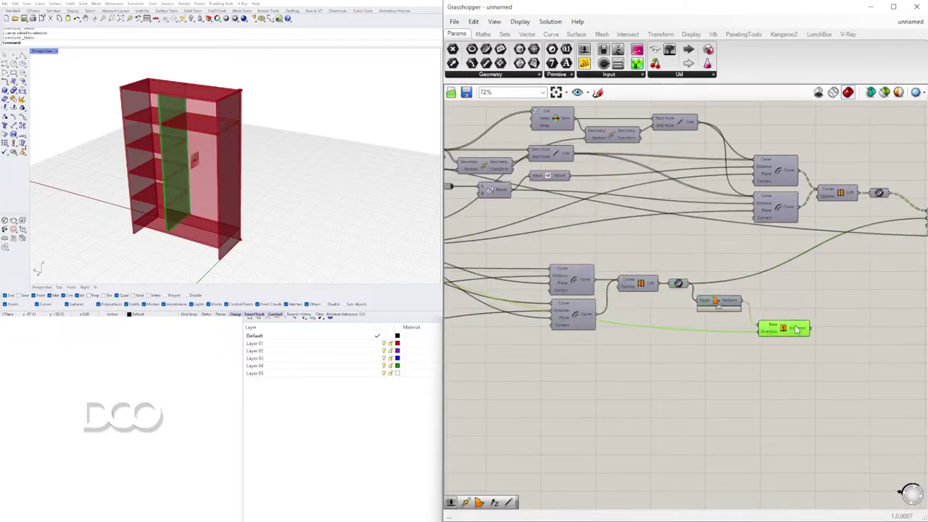
{"action": "left_click", "coordinate": [887, 309]}
Step: Turn off the preview of the divider's Evaluate Curve, Line, Move and math components
{"action": "scroll", "coordinate": [889, 310], "scroll_direction": "down", "scroll_amount": 2}
{"action": "right_click_drag", "start_coordinate": [889, 310], "coordinate": [708, 315]}
{"action": "scroll", "coordinate": [800, 259], "scroll_direction": "up", "scroll_amount": 1}
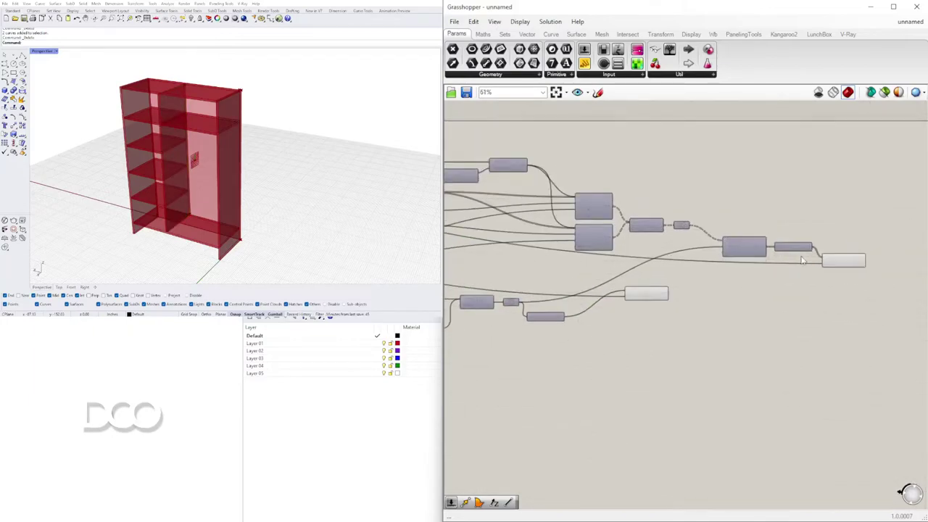
{"action": "scroll", "coordinate": [623, 323], "scroll_direction": "down", "scroll_amount": 2}
{"action": "right_click_drag", "start_coordinate": [552, 333], "coordinate": [819, 331]}
{"action": "scroll", "coordinate": [820, 330], "scroll_direction": "up", "scroll_amount": 3}
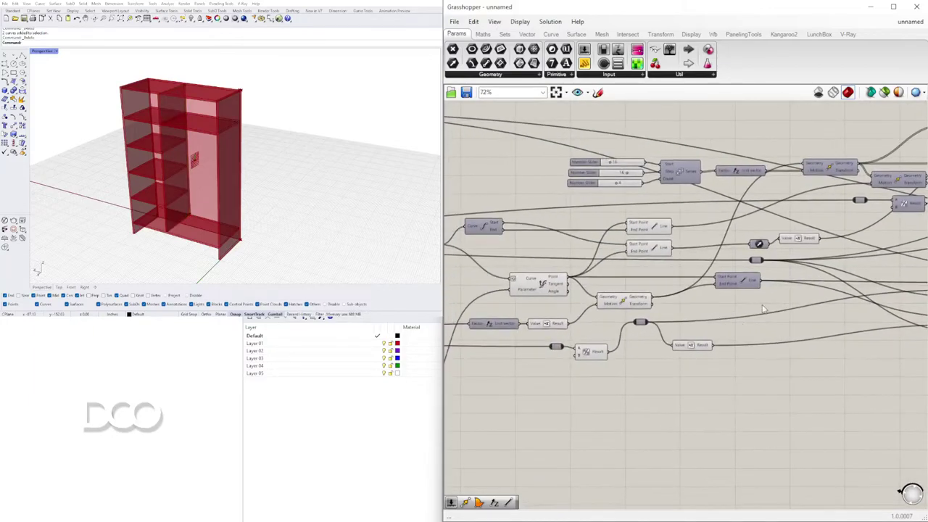
{"action": "left_click_drag", "start_coordinate": [829, 389], "coordinate": [521, 220]}
{"action": "middle_click", "coordinate": [559, 217]}
{"action": "left_click", "coordinate": [588, 197]}
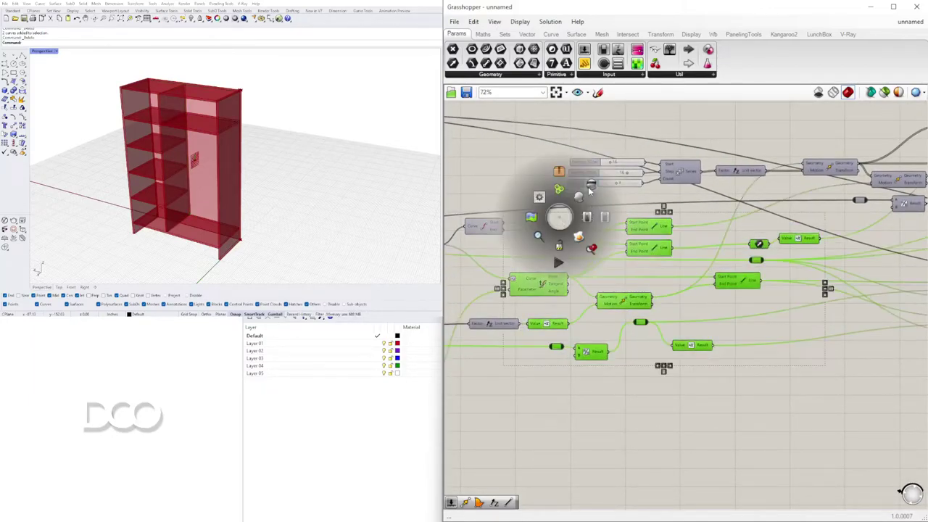
Step: Tidy the position of the Construct Point component beside the divider's number slider
{"action": "right_click_drag", "start_coordinate": [519, 286], "coordinate": [805, 278]}
{"action": "scroll", "coordinate": [804, 274], "scroll_direction": "down", "scroll_amount": 3}
{"action": "right_click_drag", "start_coordinate": [642, 327], "coordinate": [750, 325]}
{"action": "scroll", "coordinate": [750, 324], "scroll_direction": "up", "scroll_amount": 3}
{"action": "right_click_drag", "start_coordinate": [897, 403], "coordinate": [773, 398]}
{"action": "left_click", "coordinate": [770, 397]}
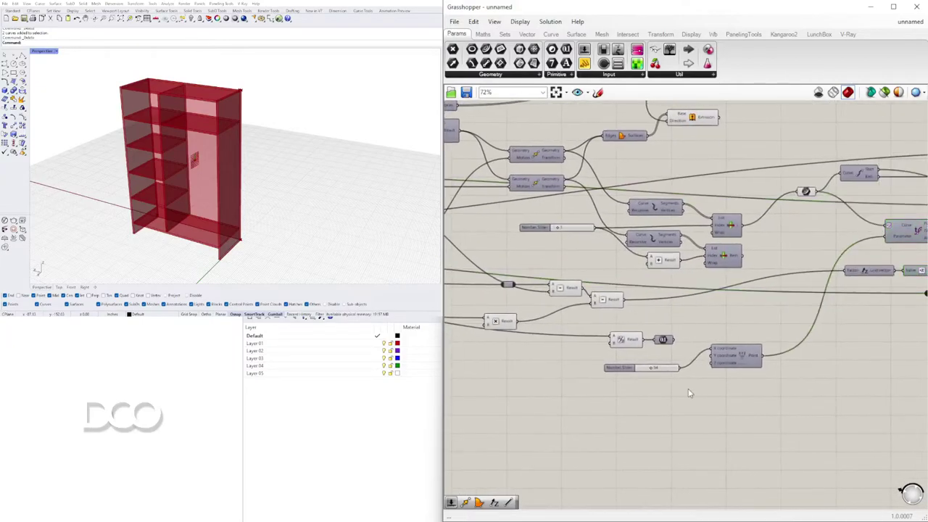
{"action": "scroll", "coordinate": [712, 404], "scroll_direction": "down", "scroll_amount": 1}
{"action": "left_click_drag", "start_coordinate": [769, 437], "coordinate": [654, 380]}
{"action": "scroll", "coordinate": [721, 376], "scroll_direction": "up", "scroll_amount": 2}
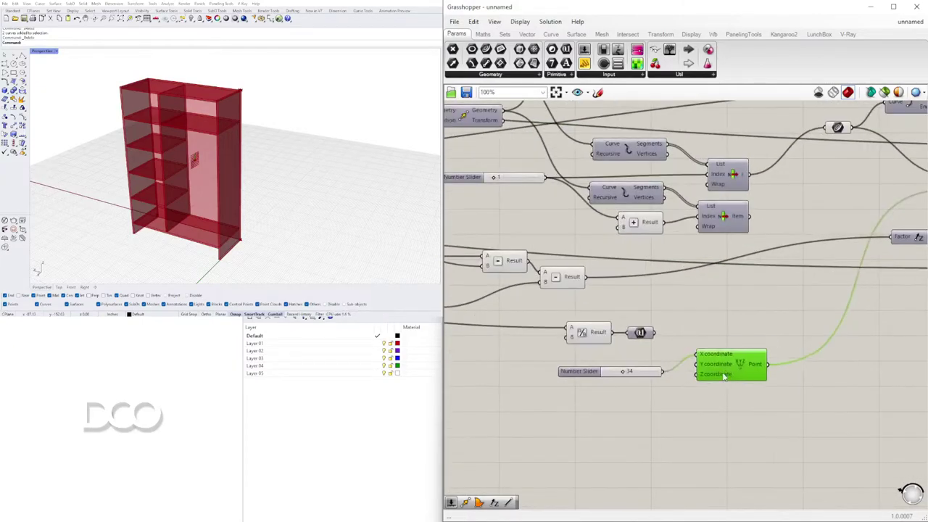
{"action": "scroll", "coordinate": [728, 394], "scroll_direction": "down", "scroll_amount": 3}
Step: Move the Division component and its number parameter away from the divider's number slider, further back in the definition
{"action": "left_click", "coordinate": [711, 404]}
{"action": "scroll", "coordinate": [699, 374], "scroll_direction": "up", "scroll_amount": 2}
{"action": "right_click_drag", "start_coordinate": [699, 374], "coordinate": [748, 396]}
{"action": "left_click_drag", "start_coordinate": [748, 396], "coordinate": [605, 354]}
{"action": "right_click_drag", "start_coordinate": [591, 356], "coordinate": [801, 366]}
{"action": "scroll", "coordinate": [833, 356], "scroll_direction": "down", "scroll_amount": 2}
{"action": "right_click_drag", "start_coordinate": [732, 370], "coordinate": [591, 362]}
{"action": "scroll", "coordinate": [790, 349], "scroll_direction": "up", "scroll_amount": 5}
Step: Arrange the Multiplication and two Subtraction components into a compact cluster
{"action": "left_click_drag", "start_coordinate": [527, 354], "coordinate": [619, 353]}
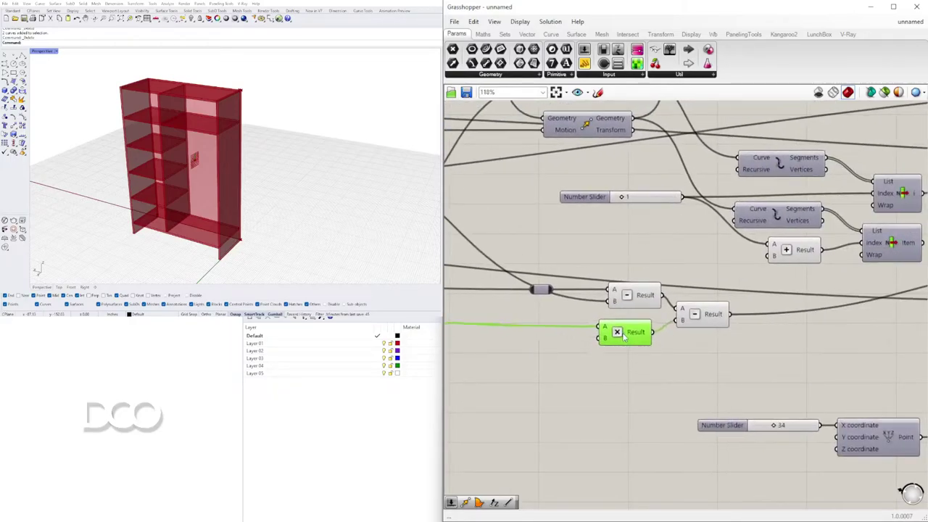
{"action": "left_click_drag", "start_coordinate": [688, 323], "coordinate": [708, 326]}
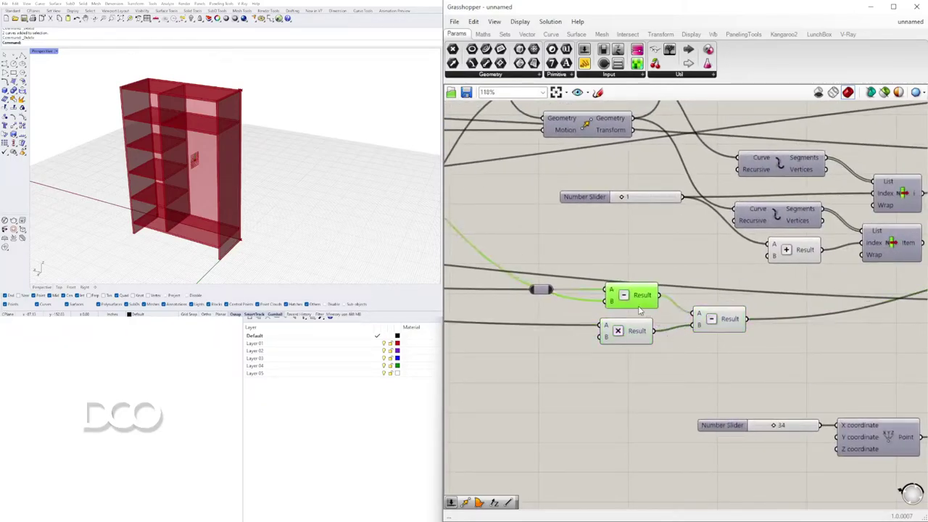
{"action": "left_click", "coordinate": [652, 250]}
{"action": "scroll", "coordinate": [654, 248], "scroll_direction": "down", "scroll_amount": 3}
{"action": "right_click_drag", "start_coordinate": [672, 248], "coordinate": [568, 298]}
{"action": "scroll", "coordinate": [568, 297], "scroll_direction": "down", "scroll_amount": 2}
{"action": "right_click_drag", "start_coordinate": [669, 225], "coordinate": [725, 261]}
{"action": "scroll", "coordinate": [725, 261], "scroll_direction": "up", "scroll_amount": 2}
{"action": "left_click_drag", "start_coordinate": [724, 257], "coordinate": [650, 178]}
{"action": "left_click", "coordinate": [719, 213]}
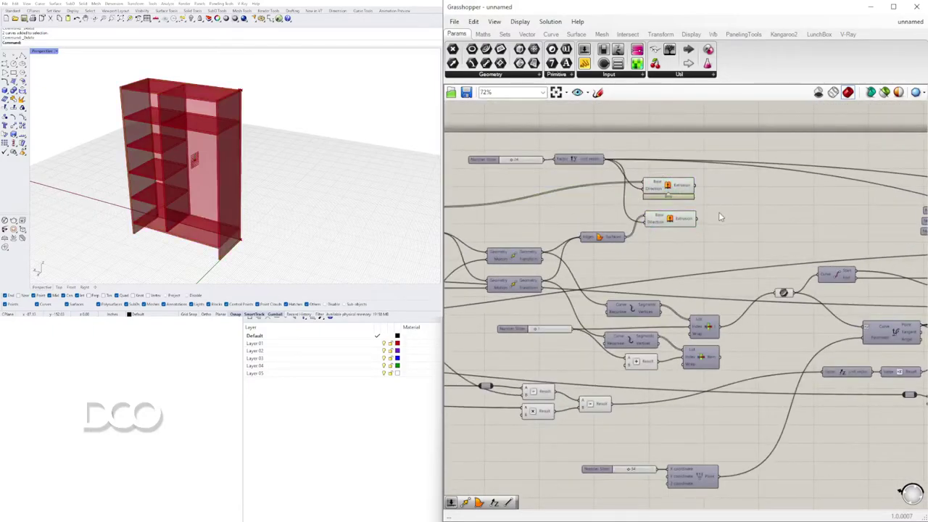
Step: Turn off the preview of the Rectangle, Area, Plane and Mirror components behind the carcass panels
{"action": "right_click_drag", "start_coordinate": [698, 332], "coordinate": [853, 314]}
{"action": "scroll", "coordinate": [854, 313], "scroll_direction": "down", "scroll_amount": 4}
{"action": "right_click_drag", "start_coordinate": [691, 303], "coordinate": [845, 313]}
{"action": "scroll", "coordinate": [845, 314], "scroll_direction": "up", "scroll_amount": 5}
{"action": "left_click_drag", "start_coordinate": [837, 347], "coordinate": [559, 165]}
{"action": "middle_click", "coordinate": [627, 227]}
{"action": "left_click", "coordinate": [660, 190]}
{"action": "middle_click", "coordinate": [558, 164]}
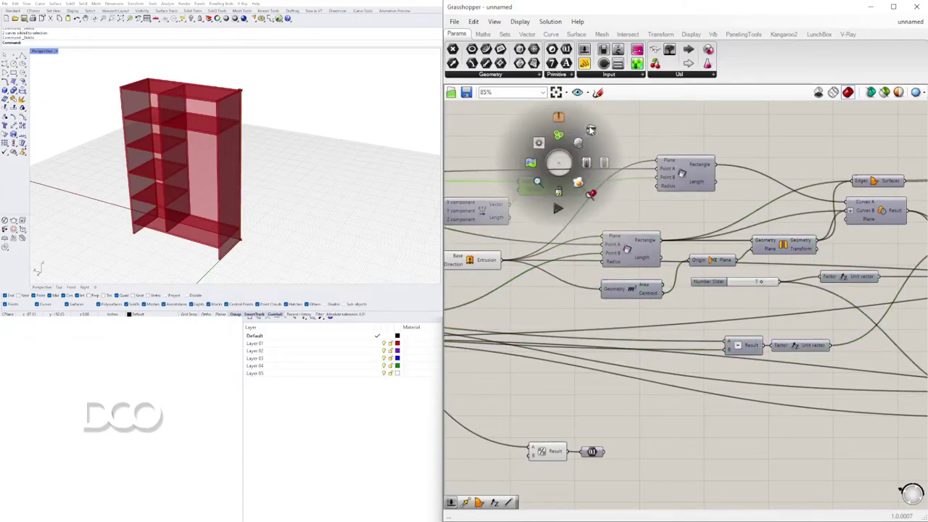
{"action": "left_click", "coordinate": [591, 131]}
Step: Turn off the preview of the base point, Line and Move components at the start of the definition
{"action": "right_click_drag", "start_coordinate": [544, 286], "coordinate": [864, 273]}
{"action": "left_click_drag", "start_coordinate": [732, 364], "coordinate": [583, 217]}
{"action": "middle_click", "coordinate": [583, 216]}
{"action": "left_click", "coordinate": [614, 185]}
{"action": "right_click_drag", "start_coordinate": [595, 203], "coordinate": [746, 254]}
{"action": "left_click_drag", "start_coordinate": [704, 272], "coordinate": [606, 194]}
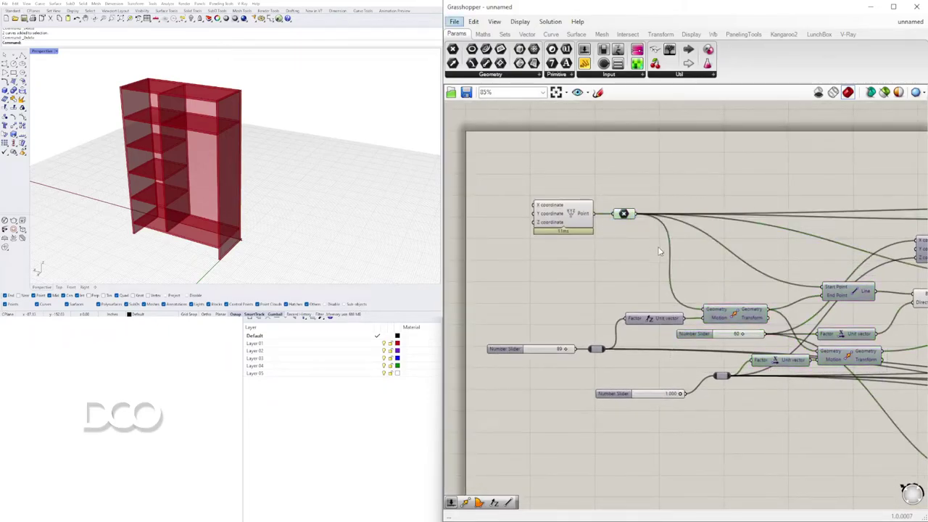
{"action": "scroll", "coordinate": [681, 264], "scroll_direction": "down", "scroll_amount": 6}
{"action": "right_click_drag", "start_coordinate": [856, 281], "coordinate": [649, 290]}
{"action": "scroll", "coordinate": [649, 290], "scroll_direction": "up", "scroll_amount": 5}
{"action": "right_click_drag", "start_coordinate": [545, 293], "coordinate": [608, 301]}
{"action": "left_click_drag", "start_coordinate": [599, 331], "coordinate": [547, 296]}
{"action": "left_click", "coordinate": [644, 311]}
{"action": "scroll", "coordinate": [646, 312], "scroll_direction": "down", "scroll_amount": 2}
{"action": "scroll", "coordinate": [686, 417], "scroll_direction": "up", "scroll_amount": 3}
Step: Move the Division component and its number parameter forward, below the Subtraction and Multiplication cluster
{"action": "left_click_drag", "start_coordinate": [699, 462], "coordinate": [556, 403]}
{"action": "left_click_drag", "start_coordinate": [596, 415], "coordinate": [797, 417]}
{"action": "right_click_drag", "start_coordinate": [884, 413], "coordinate": [608, 397]}
{"action": "scroll", "coordinate": [698, 398], "scroll_direction": "up", "scroll_amount": 3}
{"action": "left_click", "coordinate": [698, 398]}
{"action": "scroll", "coordinate": [725, 401], "scroll_direction": "down", "scroll_amount": 2}
{"action": "left_click_drag", "start_coordinate": [611, 435], "coordinate": [663, 391]}
{"action": "left_click", "coordinate": [774, 417]}
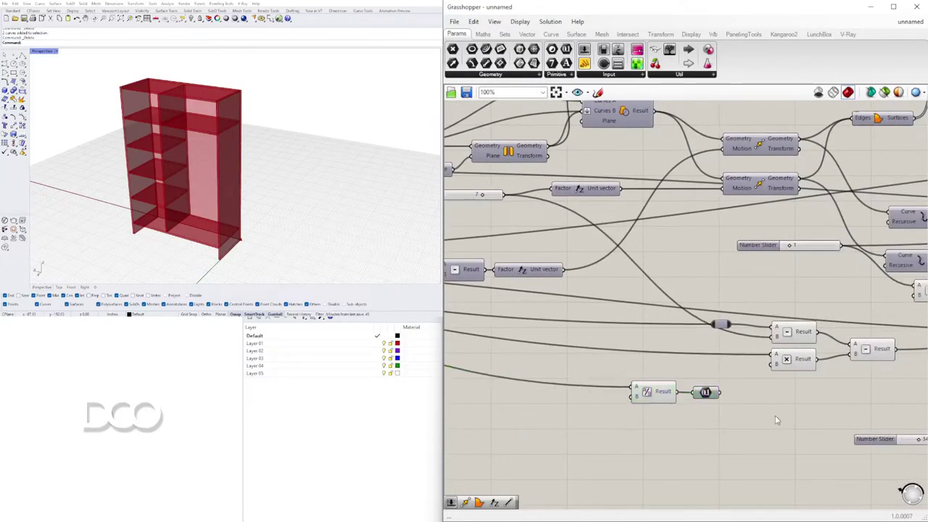
Step: Place the Division component and its number parameter just below the divider's number slider
{"action": "scroll", "coordinate": [791, 413], "scroll_direction": "down", "scroll_amount": 3}
{"action": "right_click_drag", "start_coordinate": [787, 413], "coordinate": [706, 327]}
{"action": "scroll", "coordinate": [611, 346], "scroll_direction": "up", "scroll_amount": 2}
{"action": "scroll", "coordinate": [750, 326], "scroll_direction": "up", "scroll_amount": 4}
{"action": "scroll", "coordinate": [740, 318], "scroll_direction": "down", "scroll_amount": 3}
{"action": "scroll", "coordinate": [707, 327], "scroll_direction": "down", "scroll_amount": 2}
{"action": "left_click_drag", "start_coordinate": [665, 340], "coordinate": [549, 280]}
{"action": "left_click_drag", "start_coordinate": [559, 279], "coordinate": [754, 350]}
Step: Connect the division's number parameter to the Construct Point's X coordinate in place of the slider
{"action": "scroll", "coordinate": [808, 342], "scroll_direction": "up", "scroll_amount": 3}
{"action": "left_click", "coordinate": [847, 414]}
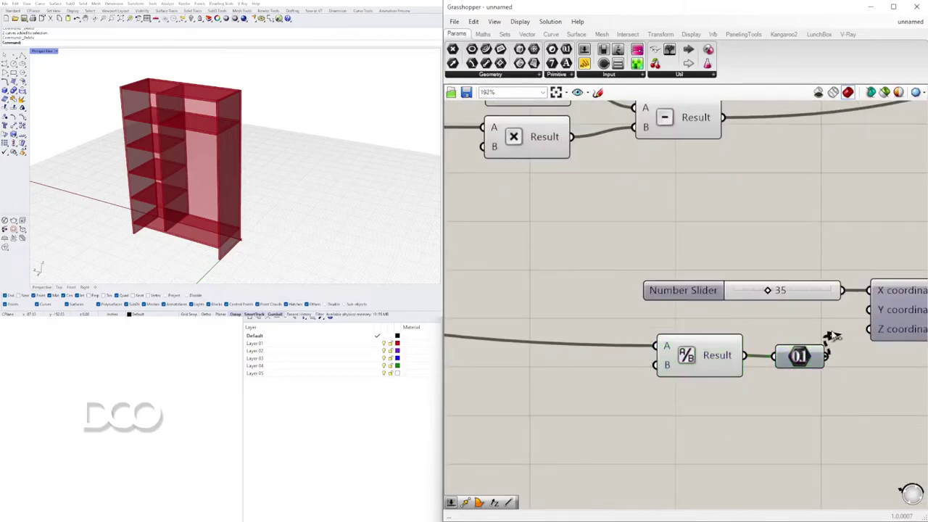
{"action": "right_click_drag", "start_coordinate": [193, 229], "coordinate": [243, 204]}
{"action": "scroll", "coordinate": [658, 297], "scroll_direction": "down", "scroll_amount": 1}
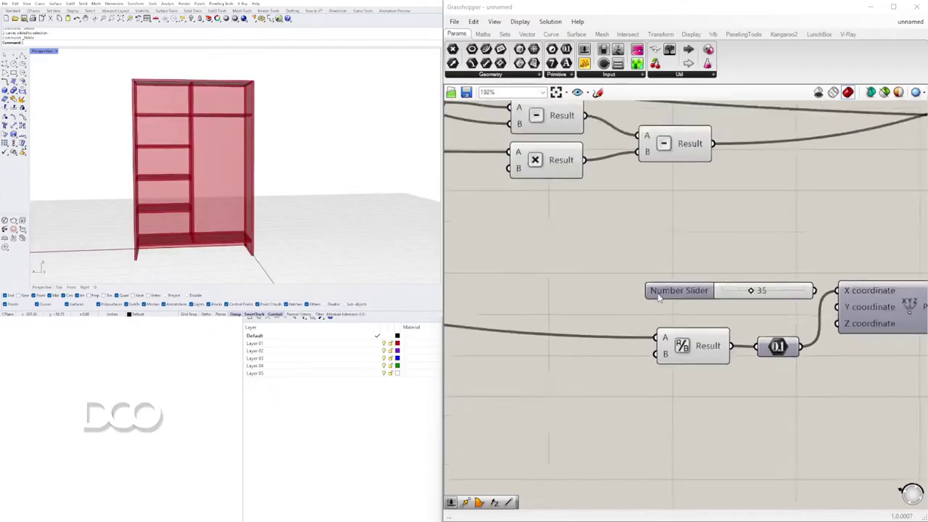
Step: Reconnect the number slider to the Construct Point's X coordinate and set it to 38 to test the divider position
{"action": "scroll", "coordinate": [659, 297], "scroll_direction": "down", "scroll_amount": 1}
{"action": "left_click_drag", "start_coordinate": [748, 395], "coordinate": [622, 346]}
{"action": "left_click_drag", "start_coordinate": [666, 359], "coordinate": [656, 373]}
{"action": "left_click", "coordinate": [649, 338]}
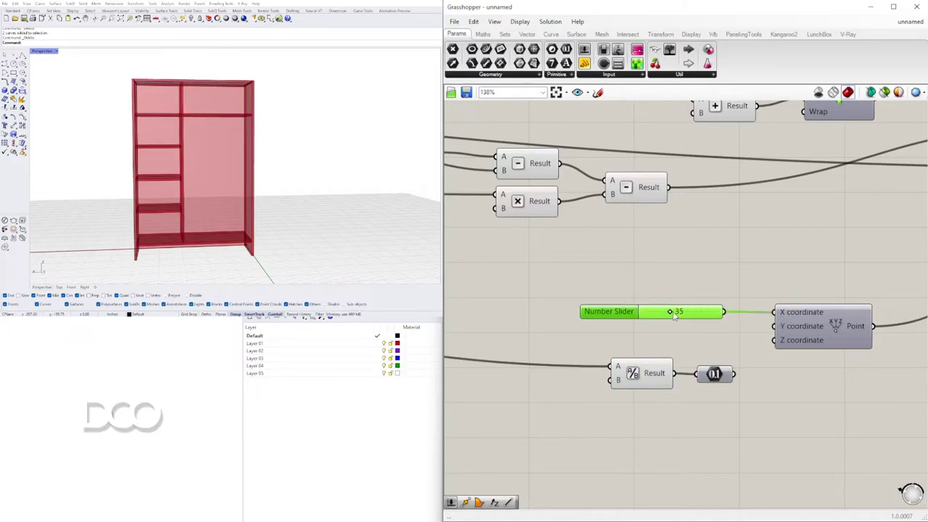
{"action": "mouse_move", "coordinate": [678, 314]}
{"action": "left_mouse_down"}
{"action": "mouse_move", "coordinate": [655, 311]}
{"action": "mouse_move", "coordinate": [663, 312]}
{"action": "left_mouse_up"}
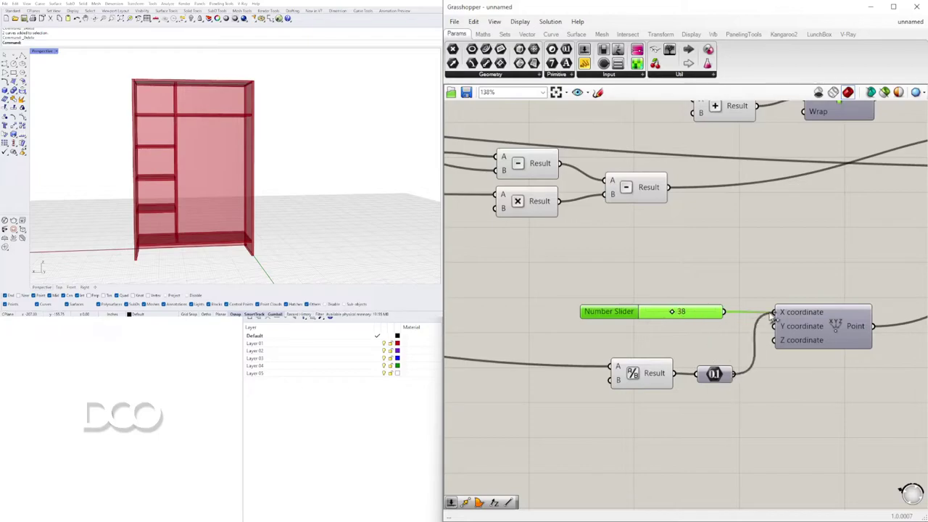
Step: Connect the division result back to the Construct Point's X coordinate and tuck its components under the slider
{"action": "left_click_drag", "start_coordinate": [709, 402], "coordinate": [632, 357]}
{"action": "left_click_drag", "start_coordinate": [650, 371], "coordinate": [635, 354]}
{"action": "left_click", "coordinate": [687, 401]}
Step: Examine the whole wardrobe model from the side and the front
{"action": "scroll", "coordinate": [778, 332], "scroll_direction": "down", "scroll_amount": 5}
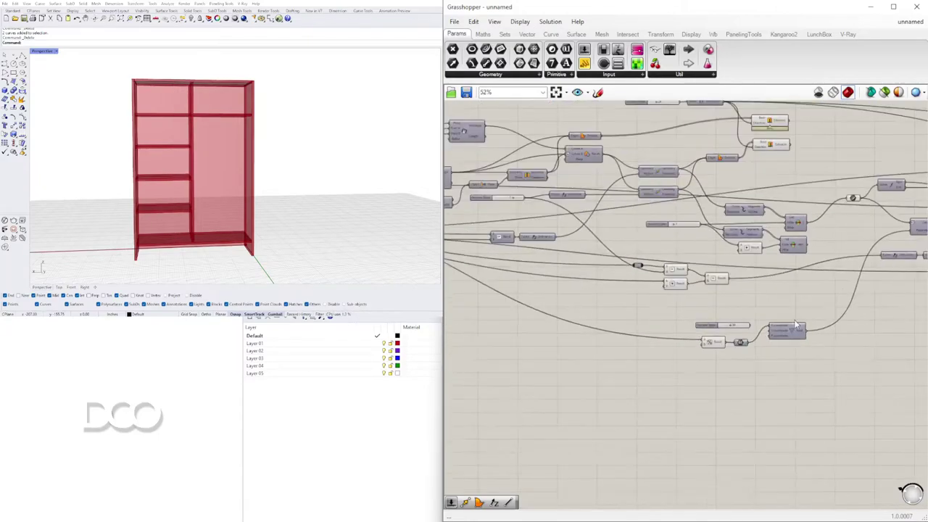
{"action": "right_click_drag", "start_coordinate": [130, 157], "coordinate": [319, 188]}
{"action": "scroll", "coordinate": [232, 185], "scroll_direction": "up", "scroll_amount": 3}
{"action": "right_click_drag", "start_coordinate": [255, 185], "coordinate": [284, 200]}
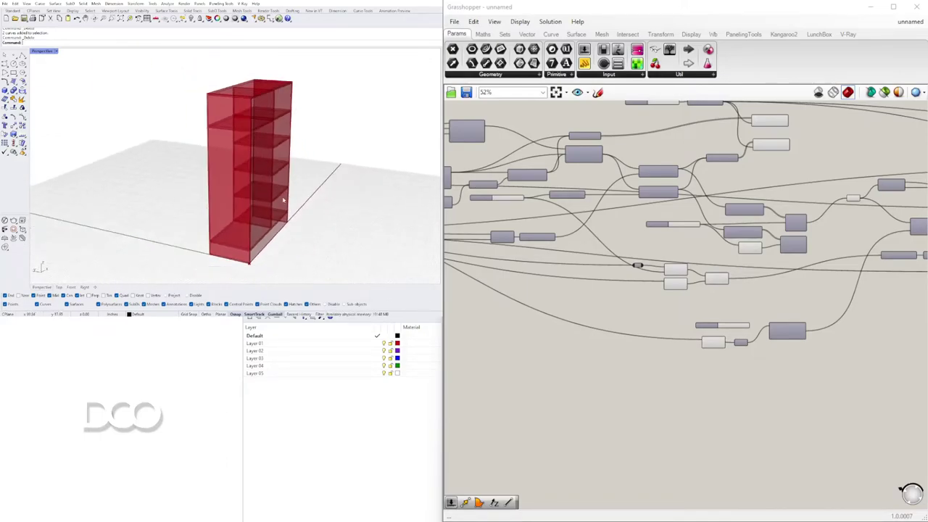
{"action": "mouse_move", "coordinate": [259, 237]}
{"action": "right_mouse_down"}
{"action": "mouse_move", "coordinate": [244, 222]}
{"action": "mouse_move", "coordinate": [275, 215]}
{"action": "mouse_move", "coordinate": [273, 225]}
{"action": "mouse_move", "coordinate": [239, 217]}
{"action": "mouse_move", "coordinate": [241, 237]}
{"action": "mouse_move", "coordinate": [255, 227]}
{"action": "right_mouse_up"}
{"action": "scroll", "coordinate": [273, 224], "scroll_direction": "up", "scroll_amount": 2}
Step: Set the shelf series' step to 22 and its count to 3
{"action": "right_click_drag", "start_coordinate": [692, 227], "coordinate": [483, 309]}
{"action": "scroll", "coordinate": [676, 261], "scroll_direction": "up", "scroll_amount": 3}
{"action": "scroll", "coordinate": [758, 291], "scroll_direction": "down", "scroll_amount": 2}
{"action": "scroll", "coordinate": [484, 310], "scroll_direction": "down", "scroll_amount": 1}
{"action": "scroll", "coordinate": [769, 262], "scroll_direction": "up", "scroll_amount": 2}
{"action": "scroll", "coordinate": [798, 217], "scroll_direction": "up", "scroll_amount": 6}
{"action": "scroll", "coordinate": [780, 217], "scroll_direction": "up", "scroll_amount": 4}
{"action": "right_click_drag", "start_coordinate": [781, 218], "coordinate": [707, 258]}
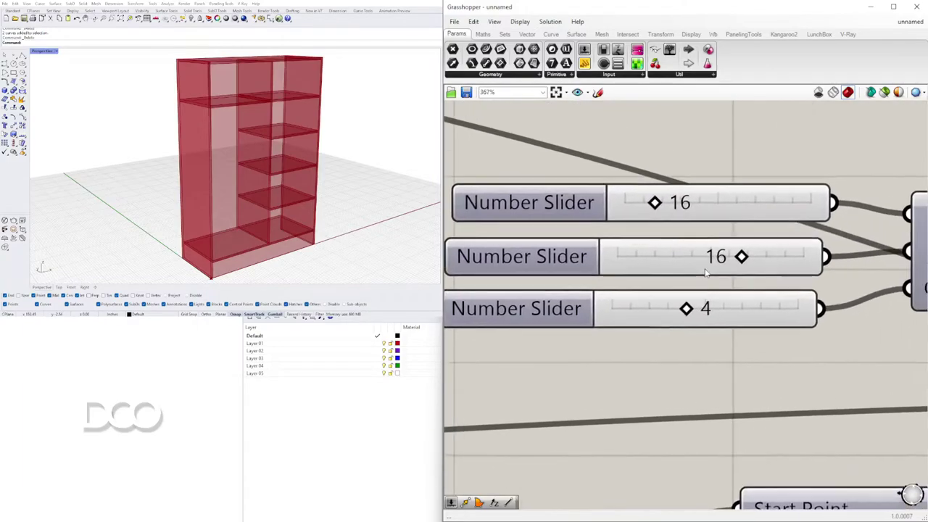
{"action": "right_click_drag", "start_coordinate": [316, 168], "coordinate": [342, 160]}
{"action": "scroll", "coordinate": [333, 167], "scroll_direction": "down", "scroll_amount": 2}
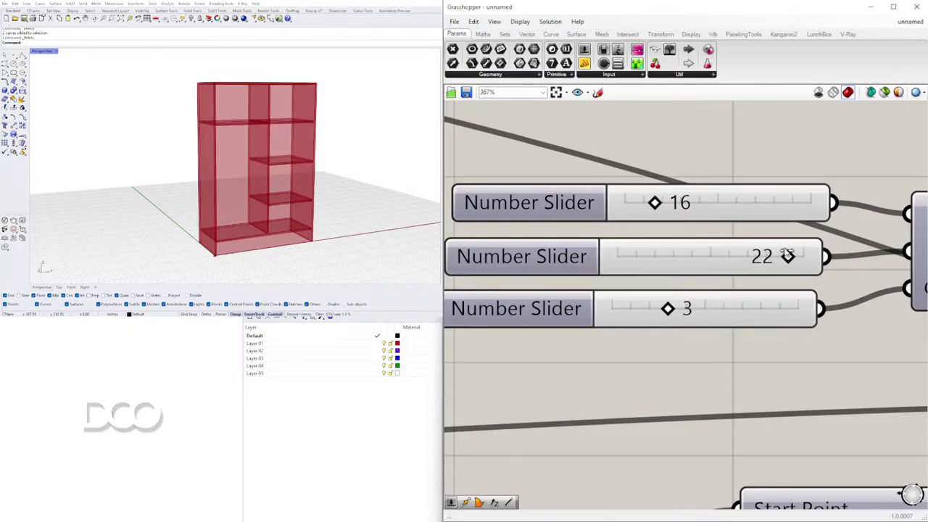
Step: Set both the start and the step of the shelf series to 20
{"action": "left_click_drag", "start_coordinate": [658, 206], "coordinate": [666, 204]}
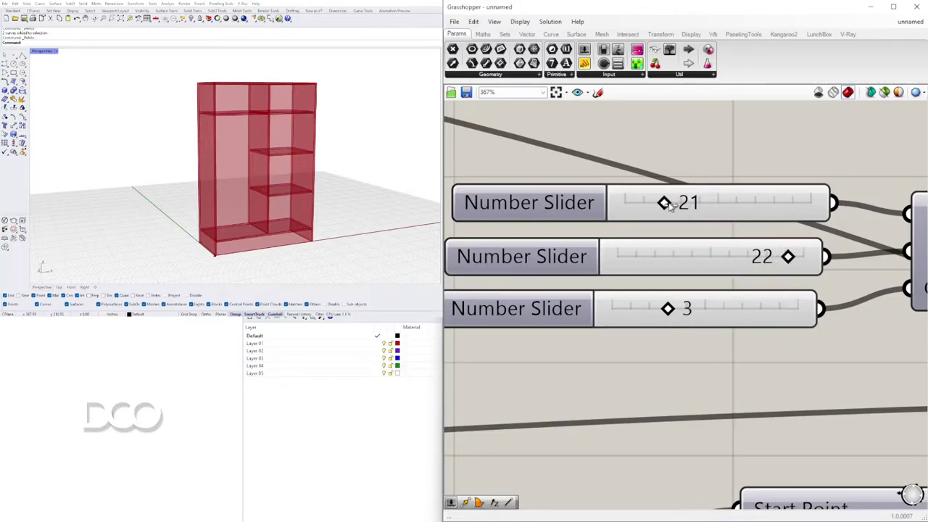
{"action": "double_click", "coordinate": [689, 203]}
{"action": "type", "text": "20"}
{"action": "key", "text": "Return"}
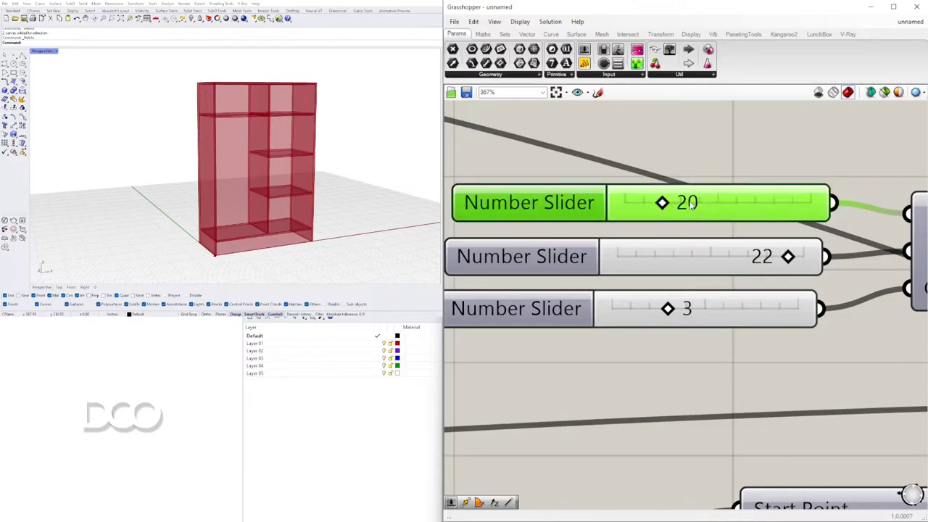
{"action": "left_click", "coordinate": [788, 258]}
{"action": "double_click", "coordinate": [771, 260]}
{"action": "type", "text": "20"}
{"action": "key", "text": "Return"}
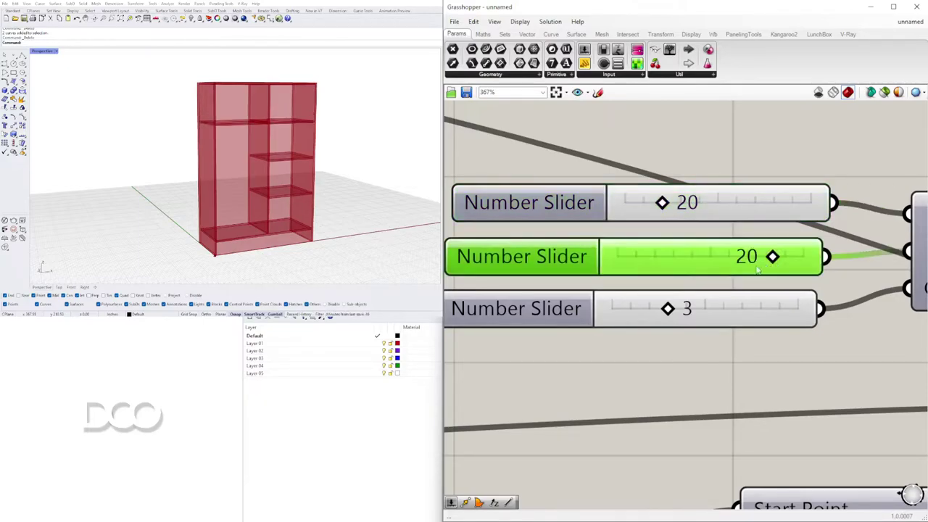
Step: Raise the shelf series' start value to 24
{"action": "right_click_drag", "start_coordinate": [287, 203], "coordinate": [273, 206]}
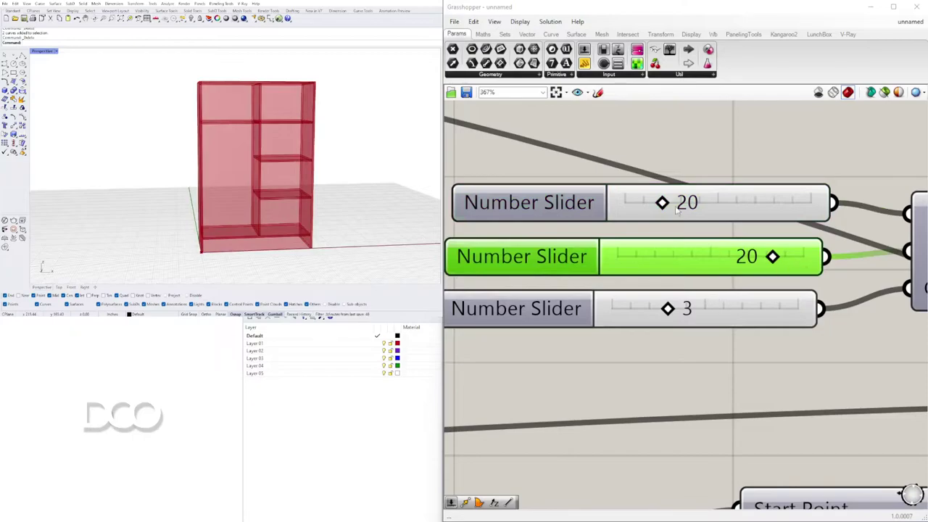
{"action": "left_click_drag", "start_coordinate": [662, 206], "coordinate": [675, 206]}
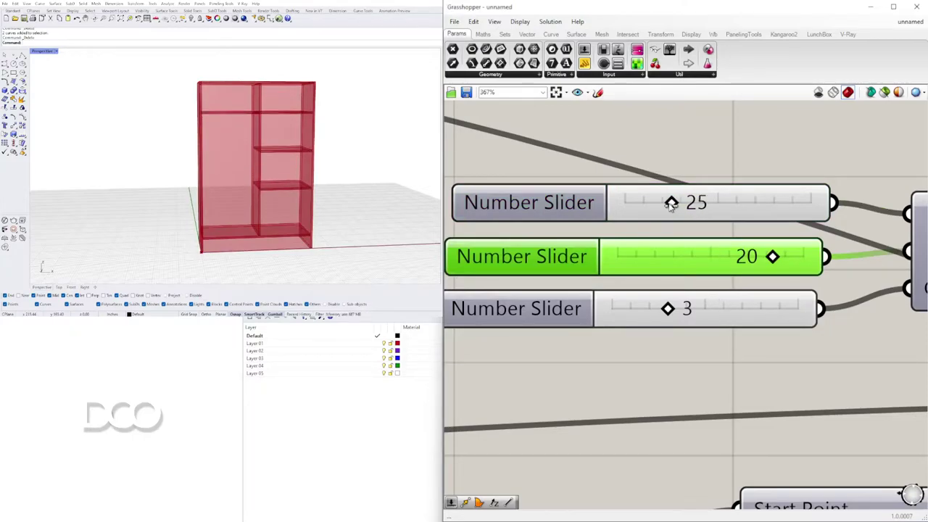
{"action": "double_click", "coordinate": [688, 206]}
{"action": "type", "text": "24"}
{"action": "key", "text": "Return"}
{"action": "right_click_drag", "start_coordinate": [264, 186], "coordinate": [179, 189]}
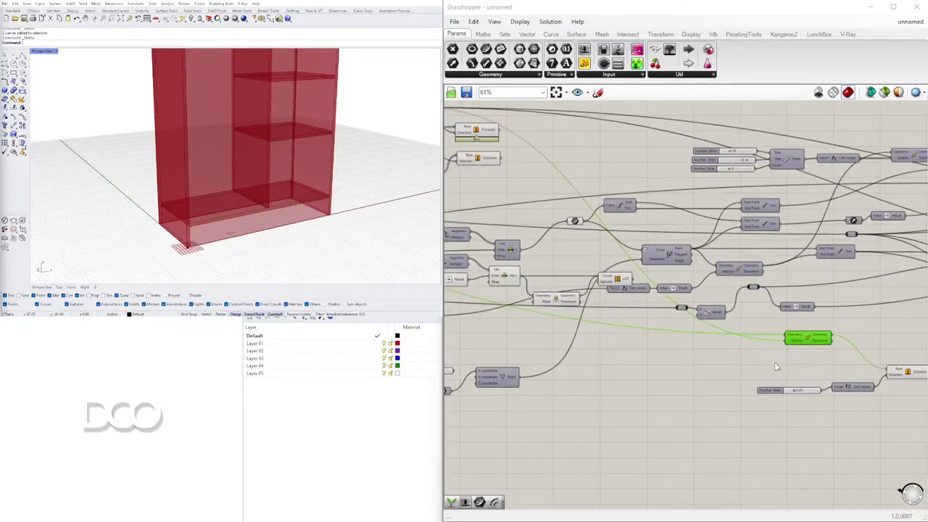
Step: Duplicate the Move component directly below the original and turn on the copy's preview
{"action": "left_click_drag", "start_coordinate": [809, 341], "coordinate": [803, 358]}
{"action": "right_click", "coordinate": [803, 358]}
{"action": "left_click", "coordinate": [810, 377]}
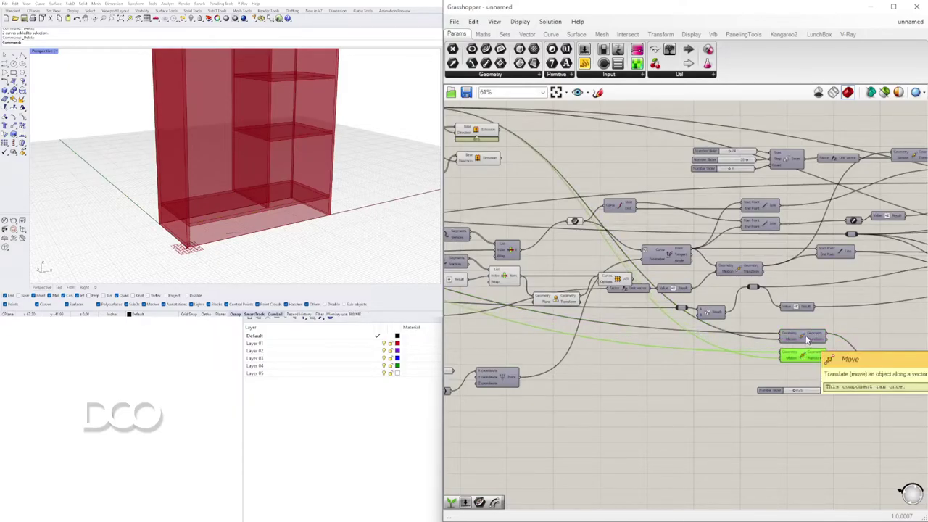
Step: Turn off the preview of the List Item, Project and Loft components
{"action": "right_click_drag", "start_coordinate": [634, 339], "coordinate": [722, 388]}
{"action": "right_click_drag", "start_coordinate": [614, 400], "coordinate": [754, 351]}
{"action": "scroll", "coordinate": [794, 365], "scroll_direction": "down", "scroll_amount": 1}
{"action": "right_click_drag", "start_coordinate": [802, 375], "coordinate": [765, 380]}
{"action": "scroll", "coordinate": [804, 362], "scroll_direction": "up", "scroll_amount": 1}
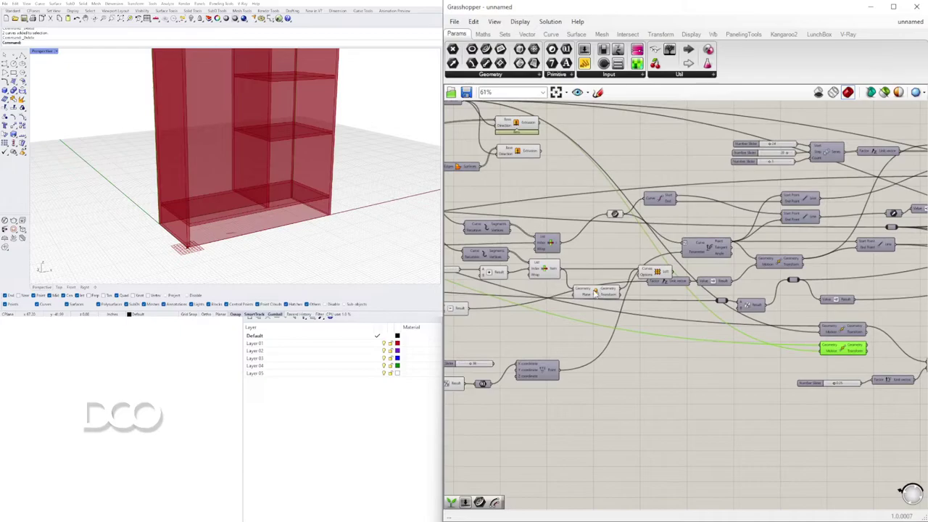
{"action": "left_click", "coordinate": [596, 292]}
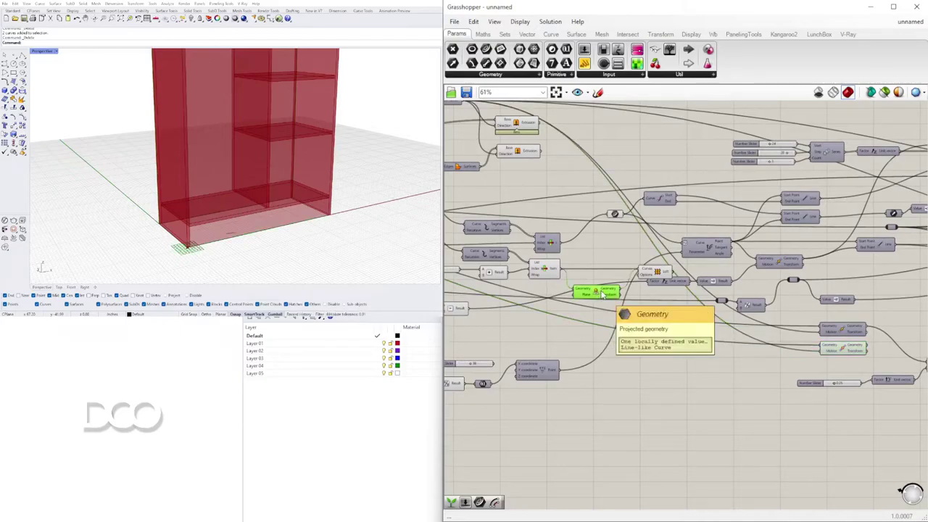
{"action": "left_click", "coordinate": [842, 351]}
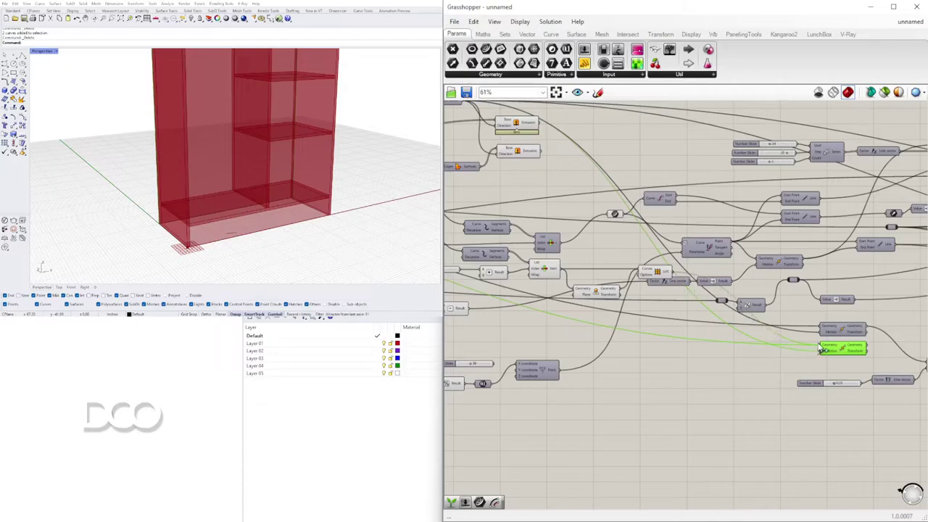
{"action": "scroll", "coordinate": [537, 271], "scroll_direction": "up", "scroll_amount": 2}
{"action": "right_click_drag", "start_coordinate": [545, 285], "coordinate": [674, 292]}
{"action": "left_click", "coordinate": [819, 287]}
{"action": "left_click_drag", "start_coordinate": [802, 340], "coordinate": [665, 278]}
{"action": "middle_click", "coordinate": [682, 273]}
{"action": "left_click", "coordinate": [714, 243]}
Step: Select the duplicate Move component and examine its geometry at the wardrobe's base from the side
{"action": "right_click_drag", "start_coordinate": [886, 411], "coordinate": [624, 348]}
{"action": "left_click", "coordinate": [814, 401]}
{"action": "left_click", "coordinate": [803, 315]}
{"action": "right_click_drag", "start_coordinate": [215, 218], "coordinate": [251, 212]}
{"action": "scroll", "coordinate": [149, 235], "scroll_direction": "up", "scroll_amount": 3}
{"action": "right_click_drag", "start_coordinate": [149, 206], "coordinate": [165, 222]}
{"action": "right_click_drag", "start_coordinate": [773, 341], "coordinate": [820, 348]}
{"action": "scroll", "coordinate": [696, 309], "scroll_direction": "down", "scroll_amount": 2}
{"action": "scroll", "coordinate": [821, 345], "scroll_direction": "down", "scroll_amount": 1}
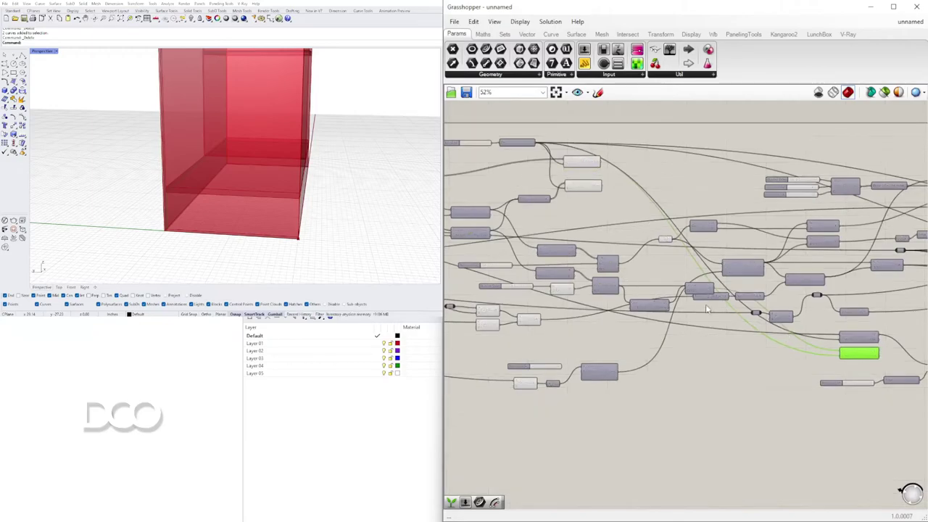
Step: Delete the Loft component together with the duplicate Move component
{"action": "scroll", "coordinate": [709, 309], "scroll_direction": "up", "scroll_amount": 1}
{"action": "right_click_drag", "start_coordinate": [732, 311], "coordinate": [708, 330]}
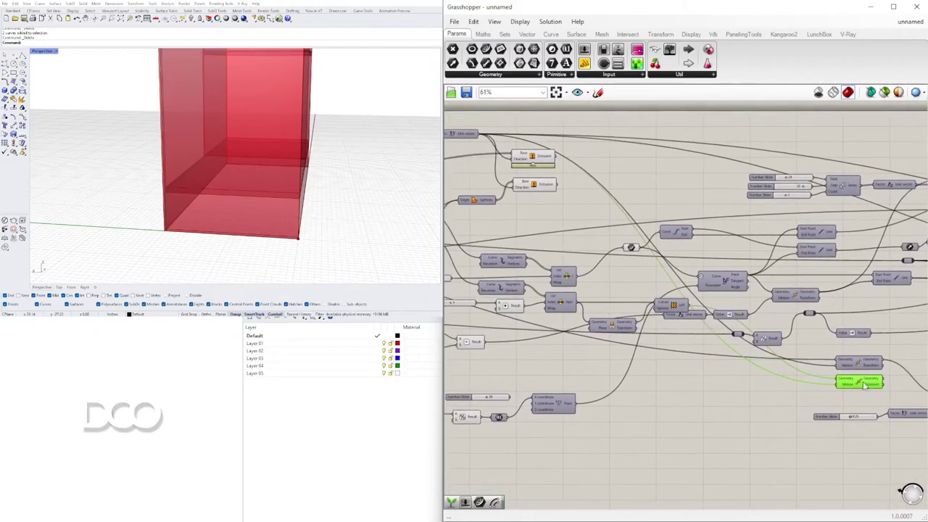
{"action": "right_click", "coordinate": [675, 304]}
{"action": "left_click", "coordinate": [685, 321]}
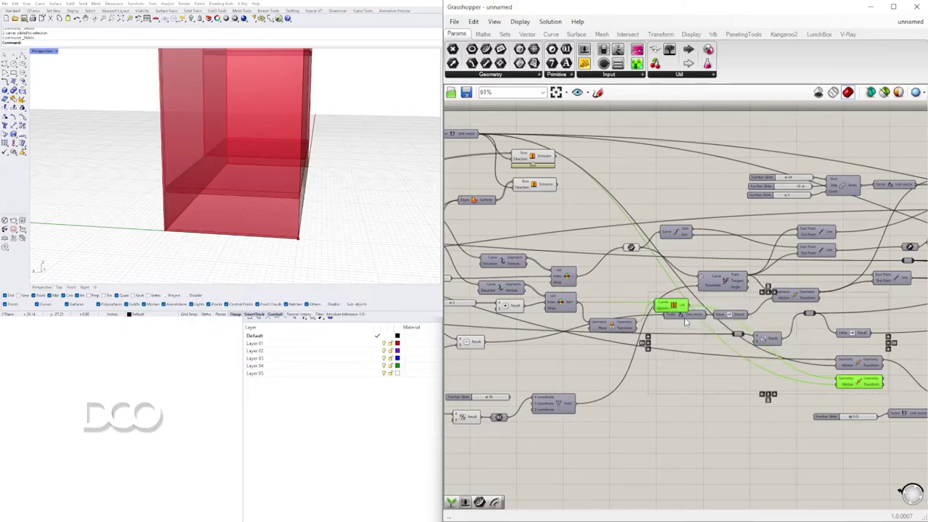
{"action": "right_click_drag", "start_coordinate": [863, 387], "coordinate": [726, 348]}
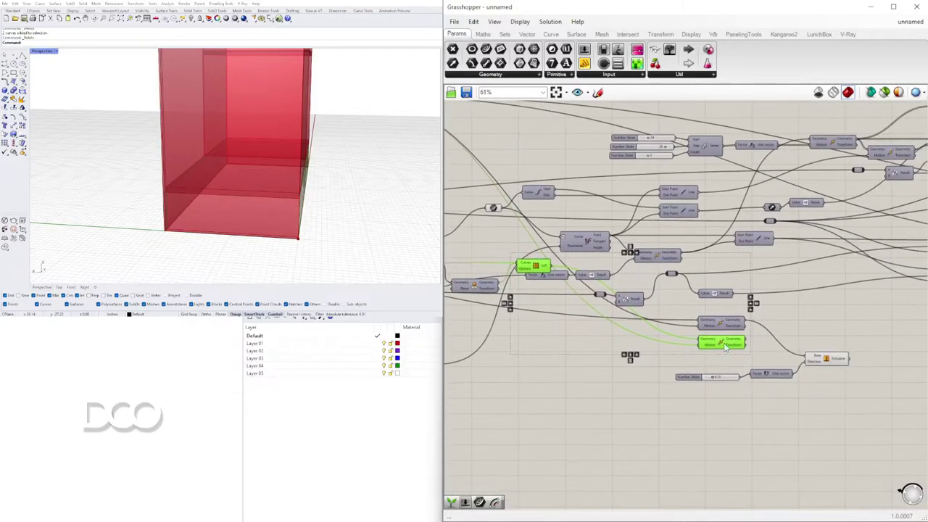
{"action": "key", "text": "Delete"}
Step: Move the Extrude component with its Unit Y vector and number slider closer to the Move component
{"action": "left_click_drag", "start_coordinate": [860, 426], "coordinate": [691, 351]}
{"action": "left_click_drag", "start_coordinate": [838, 364], "coordinate": [804, 338]}
{"action": "left_click_drag", "start_coordinate": [745, 370], "coordinate": [656, 337]}
{"action": "left_click_drag", "start_coordinate": [740, 351], "coordinate": [728, 371]}
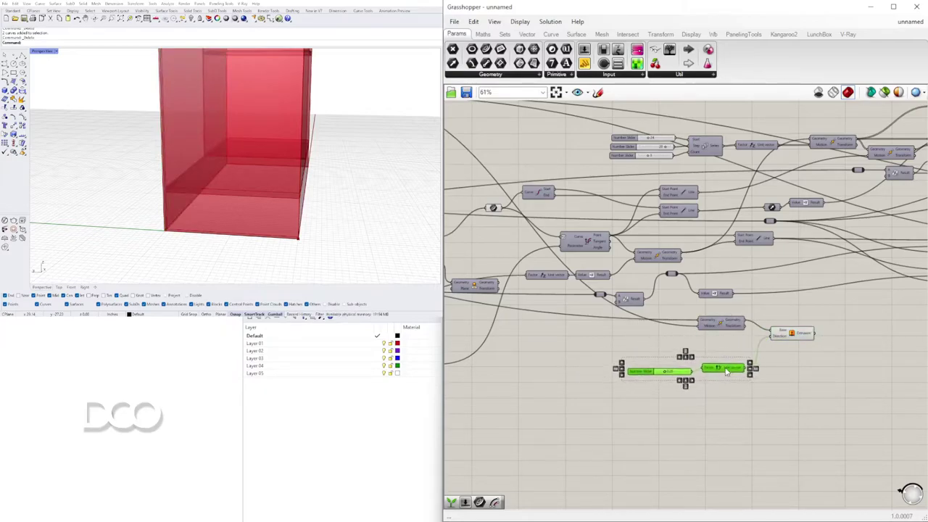
{"action": "key", "text": "ctrl+z"}
Step: Duplicate the Extrude, Unit Y and number slider group directly below the original and spread the original slider and vector away from their Extrude
{"action": "left_click_drag", "start_coordinate": [815, 405], "coordinate": [651, 337]}
{"action": "left_click_drag", "start_coordinate": [797, 338], "coordinate": [795, 370]}
{"action": "key", "text": "alt"}
{"action": "left_click_drag", "start_coordinate": [737, 339], "coordinate": [680, 348]}
{"action": "left_click", "coordinate": [666, 330]}
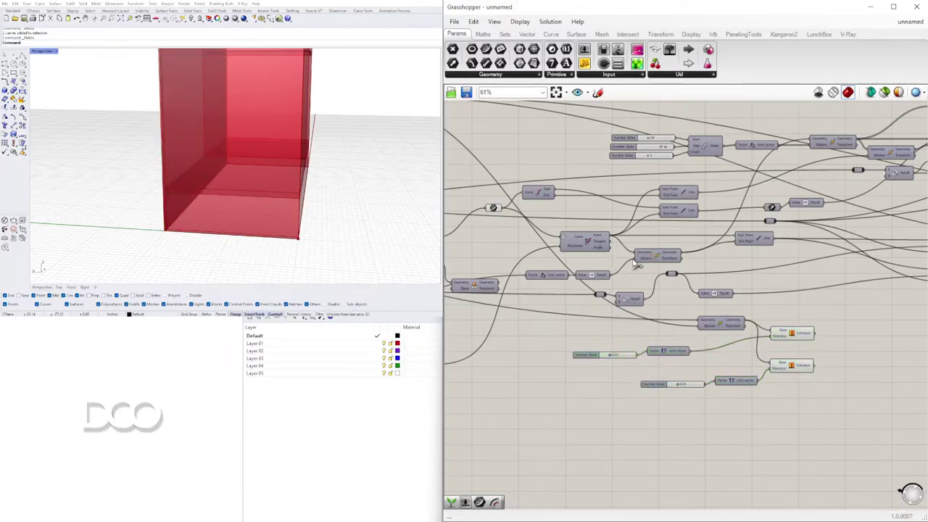
Step: Compare the panels of the original and duplicate Extrude components in the viewport and trace their inputs upstream
{"action": "left_click", "coordinate": [785, 369]}
{"action": "right_click_drag", "start_coordinate": [546, 269], "coordinate": [553, 272]}
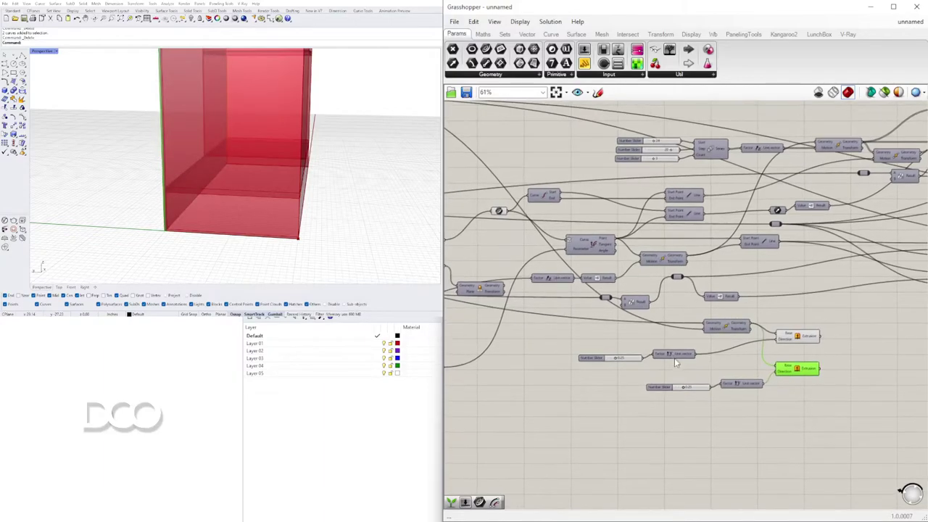
{"action": "left_click", "coordinate": [798, 337]}
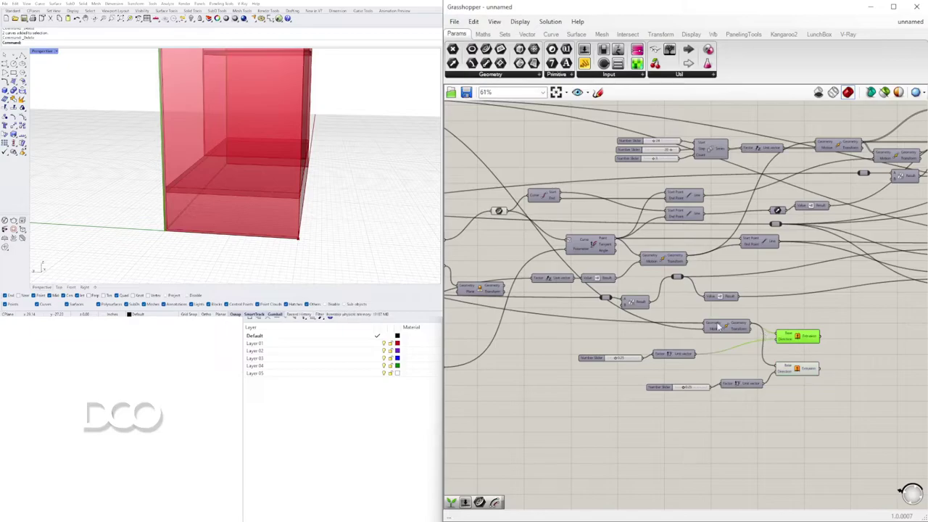
{"action": "left_click", "coordinate": [798, 368]}
{"action": "right_click_drag", "start_coordinate": [572, 348], "coordinate": [740, 350]}
{"action": "scroll", "coordinate": [739, 350], "scroll_direction": "down", "scroll_amount": 1}
{"action": "right_click_drag", "start_coordinate": [661, 354], "coordinate": [723, 392]}
{"action": "scroll", "coordinate": [761, 370], "scroll_direction": "up", "scroll_amount": 2}
{"action": "right_click_drag", "start_coordinate": [766, 368], "coordinate": [667, 328]}
{"action": "right_click_drag", "start_coordinate": [607, 296], "coordinate": [530, 269]}
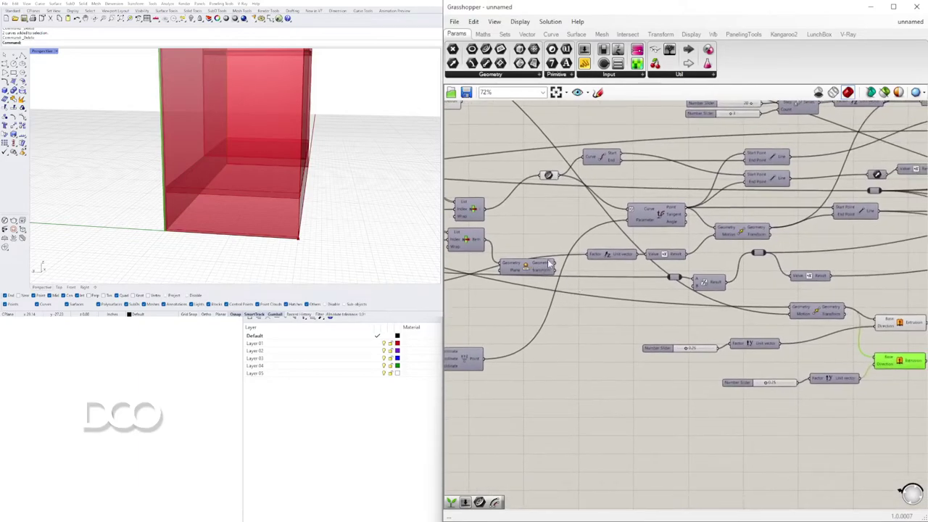
Step: Check the Project component's geometry by switching its preview on and off again
{"action": "left_click_drag", "start_coordinate": [528, 267], "coordinate": [534, 276]}
{"action": "right_click", "coordinate": [534, 276]}
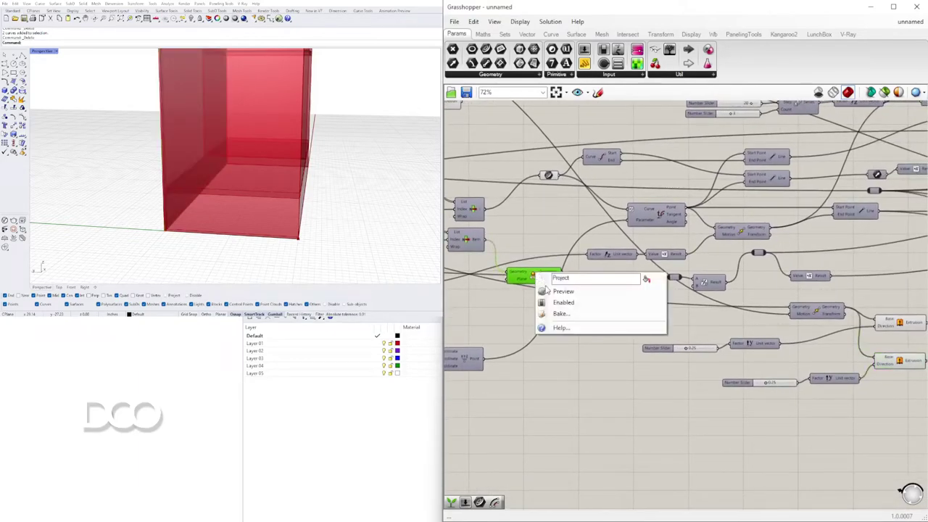
{"action": "left_click", "coordinate": [552, 292]}
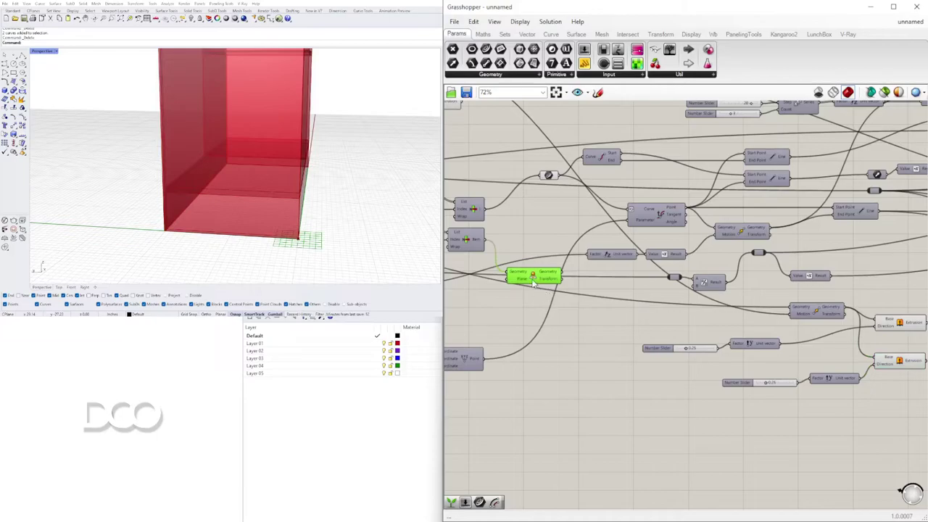
{"action": "right_click", "coordinate": [532, 279]}
{"action": "left_click", "coordinate": [554, 293]}
{"action": "right_click_drag", "start_coordinate": [686, 278], "coordinate": [634, 273]}
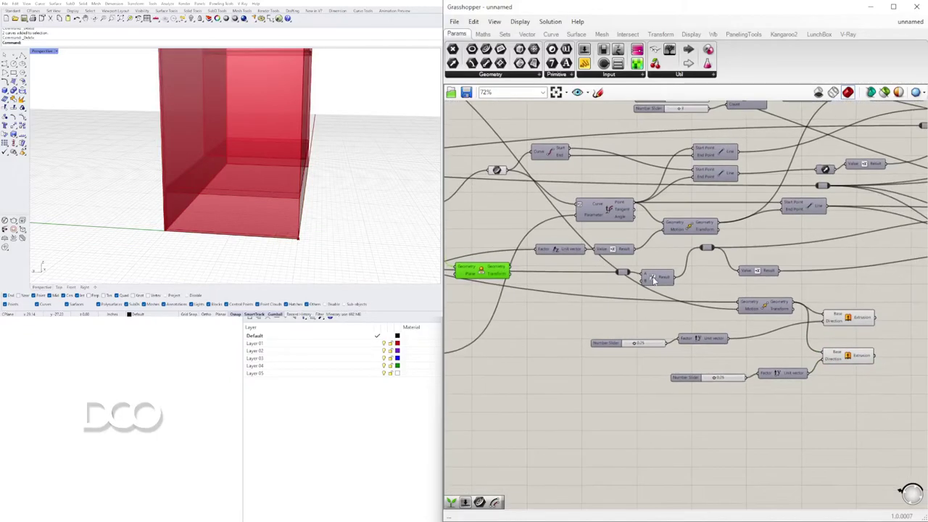
Step: Examine the Move and duplicate Extrude components with their wiring, and line the Project component up with the Unit Z vector
{"action": "right_click_drag", "start_coordinate": [872, 336], "coordinate": [849, 358]}
{"action": "left_click", "coordinate": [761, 317]}
{"action": "left_click", "coordinate": [849, 361]}
{"action": "scroll", "coordinate": [625, 319], "scroll_direction": "down", "scroll_amount": 2}
{"action": "right_click_drag", "start_coordinate": [667, 316], "coordinate": [834, 330]}
{"action": "scroll", "coordinate": [624, 332], "scroll_direction": "up", "scroll_amount": 2}
{"action": "right_click_drag", "start_coordinate": [665, 359], "coordinate": [696, 347]}
{"action": "right_click_drag", "start_coordinate": [845, 296], "coordinate": [780, 296]}
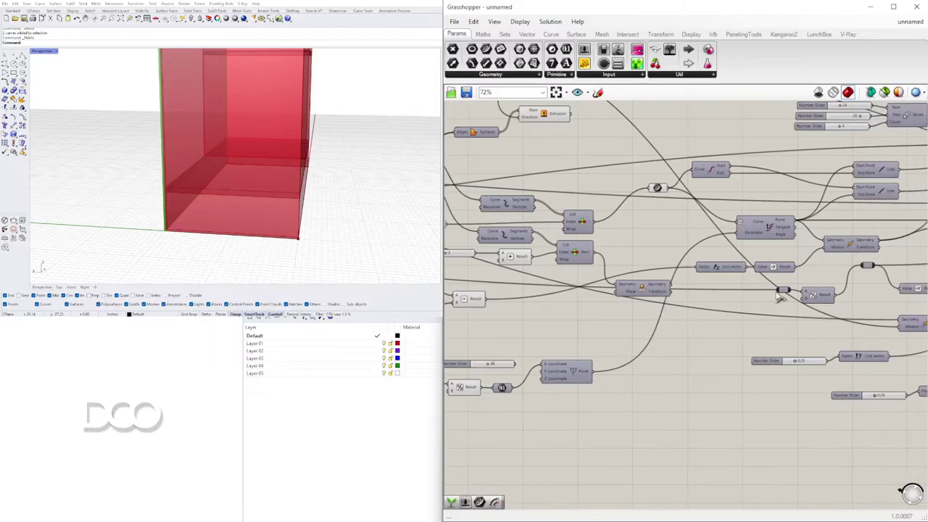
{"action": "left_click_drag", "start_coordinate": [650, 290], "coordinate": [650, 268]}
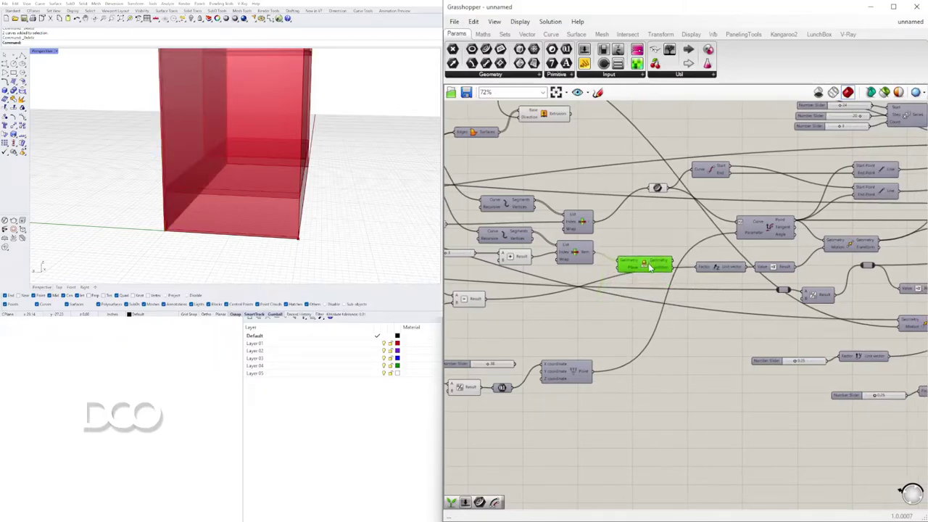
{"action": "right_click_drag", "start_coordinate": [265, 179], "coordinate": [241, 188]}
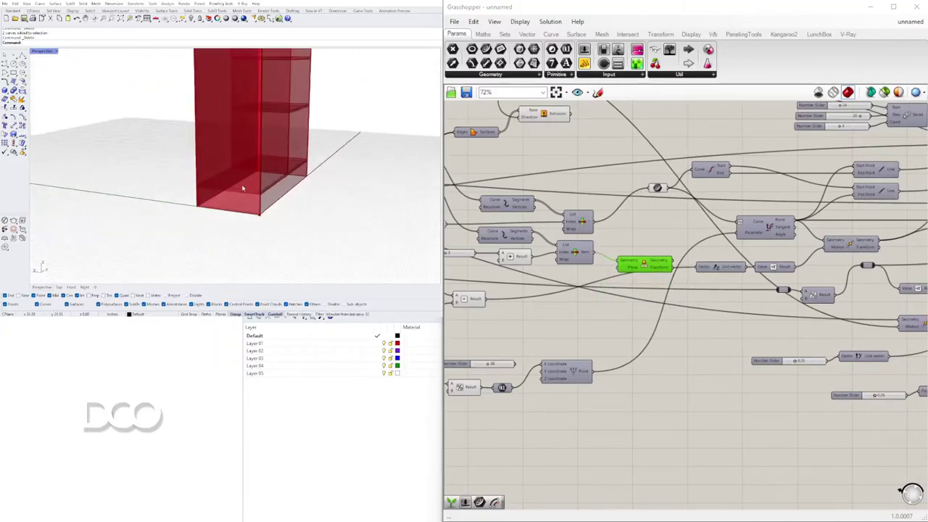
Step: Check the Move component's geometry by toggling its preview, and inspect the duplicate Extrude it feeds
{"action": "right_click_drag", "start_coordinate": [744, 287], "coordinate": [510, 258]}
{"action": "right_click_drag", "start_coordinate": [680, 307], "coordinate": [739, 311]}
{"action": "right_click", "coordinate": [743, 302]}
{"action": "left_click", "coordinate": [755, 319]}
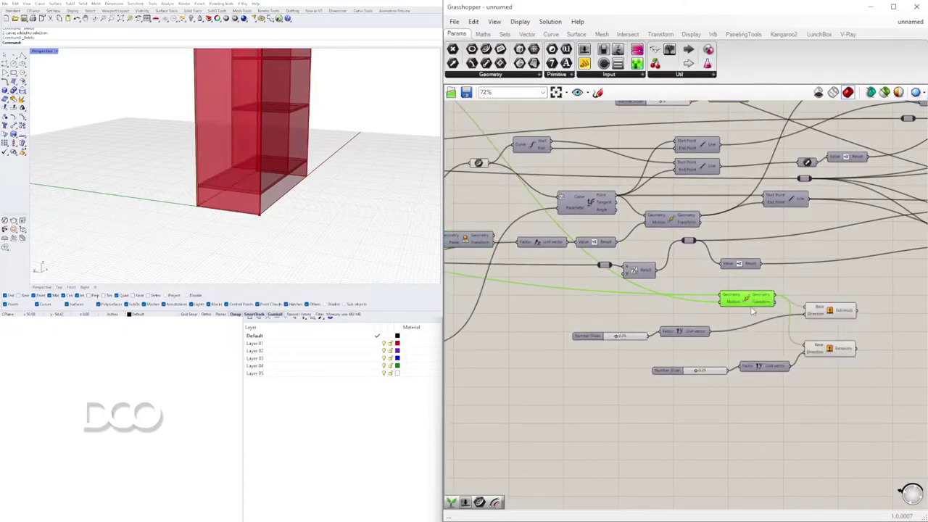
{"action": "right_click", "coordinate": [749, 297]}
{"action": "left_click", "coordinate": [760, 316]}
{"action": "left_click", "coordinate": [820, 325]}
{"action": "left_click", "coordinate": [830, 349]}
Step: Trace the definition back to the rectangle and offset components and follow the wires forward to the Project component
{"action": "scroll", "coordinate": [684, 324], "scroll_direction": "down", "scroll_amount": 2}
{"action": "right_click_drag", "start_coordinate": [684, 324], "coordinate": [810, 331]}
{"action": "scroll", "coordinate": [593, 208], "scroll_direction": "up", "scroll_amount": 1}
{"action": "right_click_drag", "start_coordinate": [562, 191], "coordinate": [684, 233]}
{"action": "scroll", "coordinate": [685, 233], "scroll_direction": "up", "scroll_amount": 1}
{"action": "right_click_drag", "start_coordinate": [611, 344], "coordinate": [922, 358]}
{"action": "scroll", "coordinate": [709, 303], "scroll_direction": "down", "scroll_amount": 1}
{"action": "right_click_drag", "start_coordinate": [445, 318], "coordinate": [477, 309]}
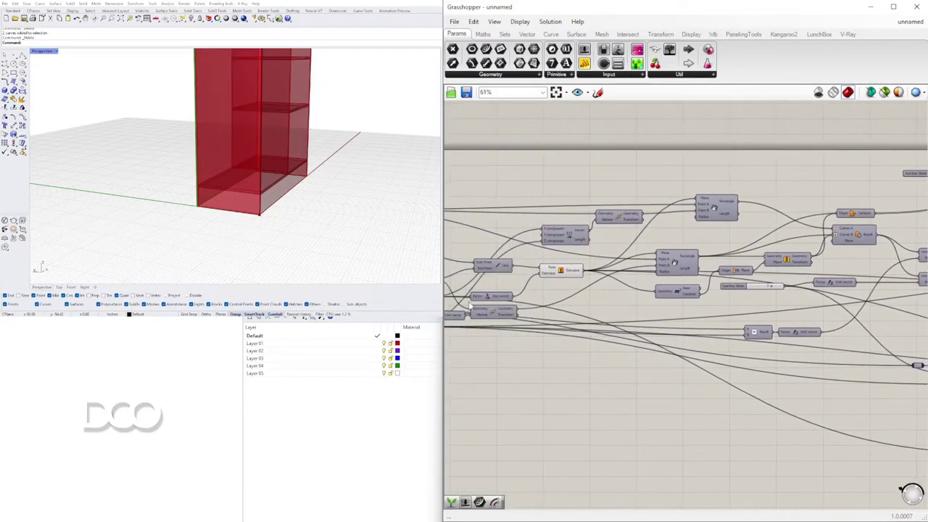
{"action": "right_click_drag", "start_coordinate": [783, 299], "coordinate": [602, 301]}
{"action": "scroll", "coordinate": [602, 301], "scroll_direction": "down", "scroll_amount": 2}
{"action": "right_click_drag", "start_coordinate": [708, 321], "coordinate": [601, 313]}
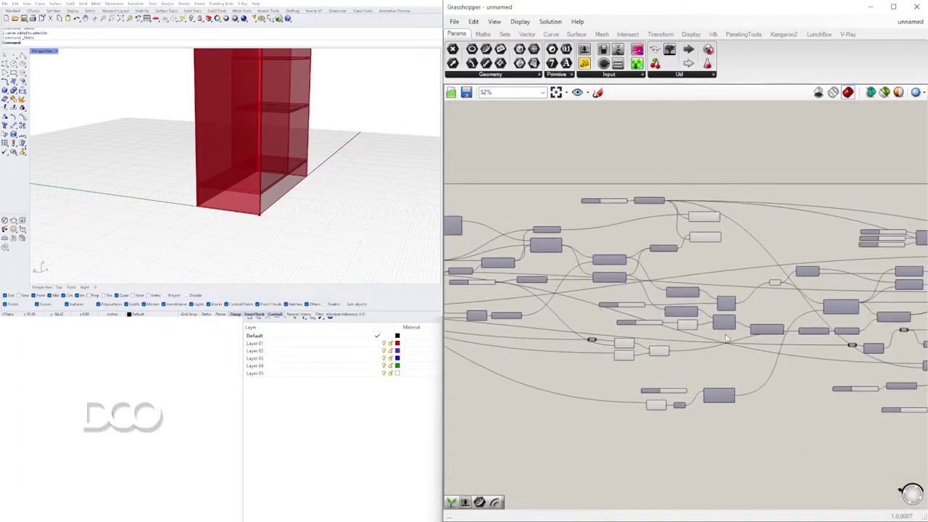
{"action": "scroll", "coordinate": [730, 338], "scroll_direction": "up", "scroll_amount": 3}
{"action": "right_click_drag", "start_coordinate": [789, 333], "coordinate": [605, 317]}
{"action": "right_click_drag", "start_coordinate": [692, 318], "coordinate": [612, 309]}
{"action": "scroll", "coordinate": [613, 309], "scroll_direction": "down", "scroll_amount": 1}
{"action": "right_click_drag", "start_coordinate": [701, 301], "coordinate": [783, 291]}
{"action": "right_click_drag", "start_coordinate": [647, 289], "coordinate": [826, 287]}
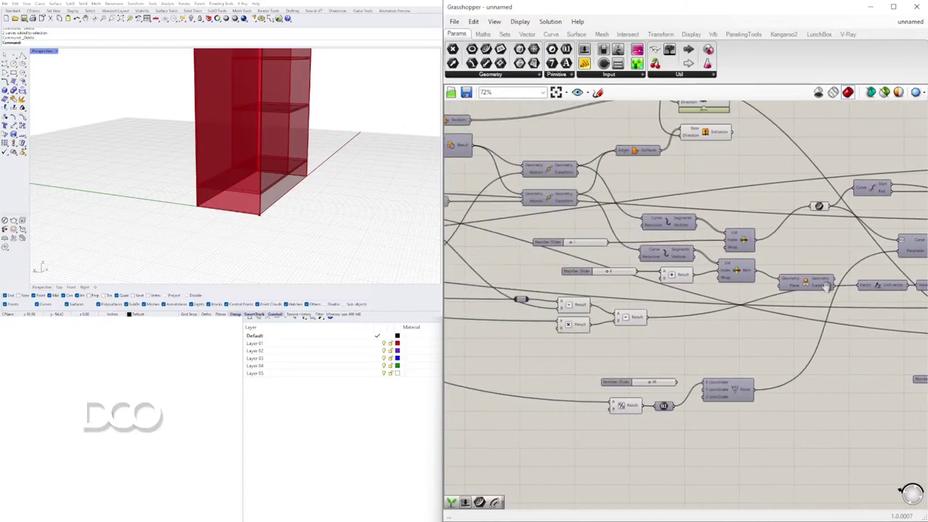
Step: Move the Project component below the List Item and turn on the preview of both components
{"action": "left_click_drag", "start_coordinate": [802, 284], "coordinate": [781, 332]}
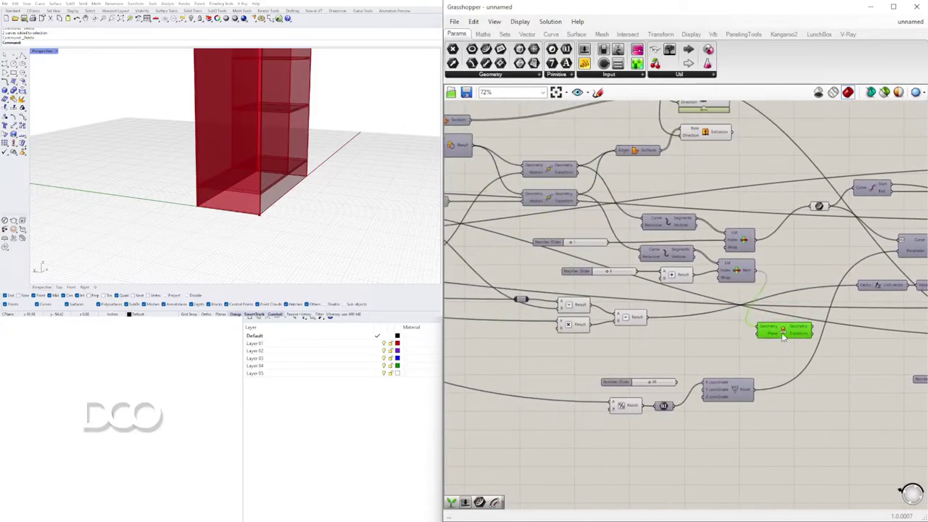
{"action": "right_click_drag", "start_coordinate": [782, 336], "coordinate": [686, 337]}
{"action": "right_click", "coordinate": [685, 333]}
{"action": "left_click", "coordinate": [700, 352]}
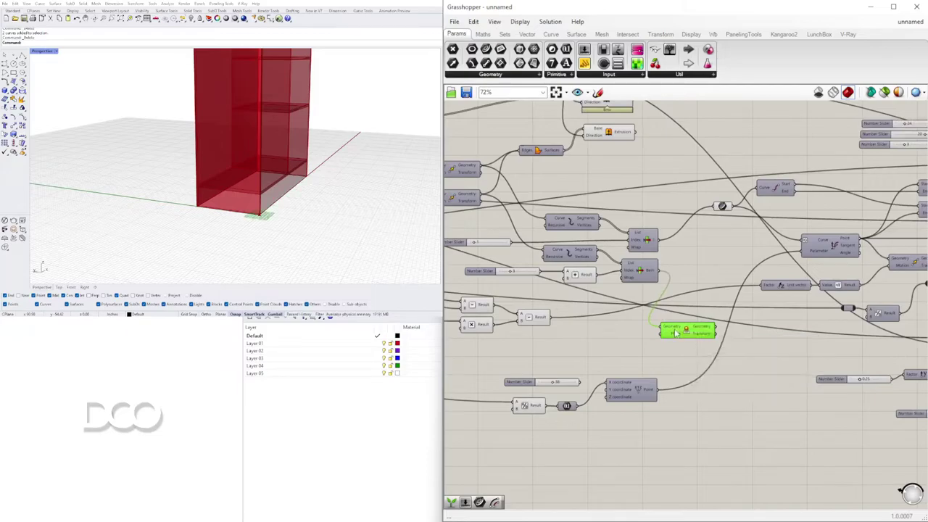
{"action": "left_click", "coordinate": [641, 272]}
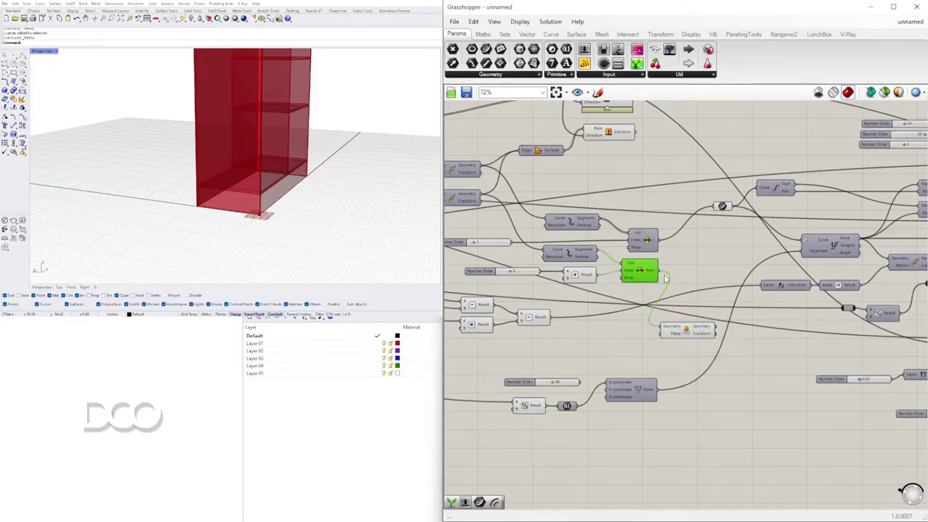
{"action": "scroll", "coordinate": [666, 275], "scroll_direction": "up", "scroll_amount": 1}
{"action": "right_click", "coordinate": [636, 269]}
{"action": "left_click", "coordinate": [668, 289]}
{"action": "scroll", "coordinate": [794, 319], "scroll_direction": "up", "scroll_amount": 2}
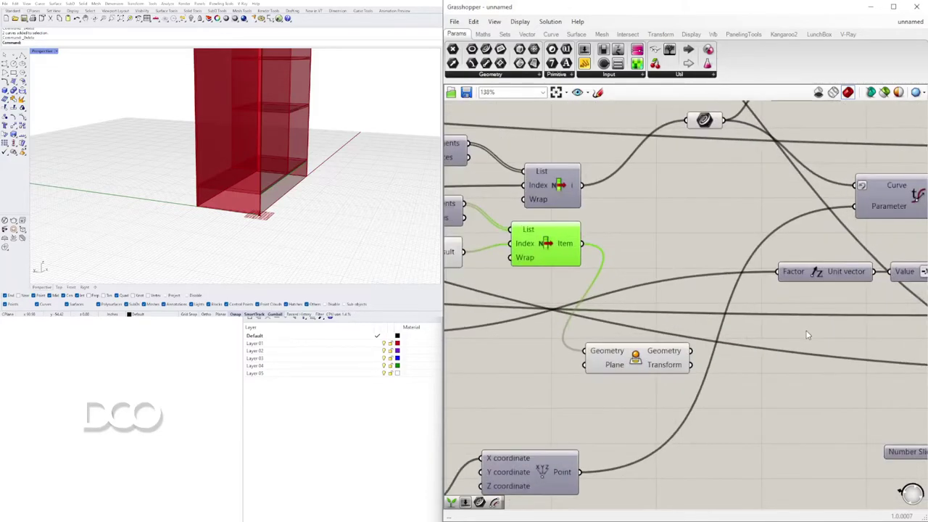
{"action": "double_click", "coordinate": [805, 330]}
{"action": "type", "text": "line"}
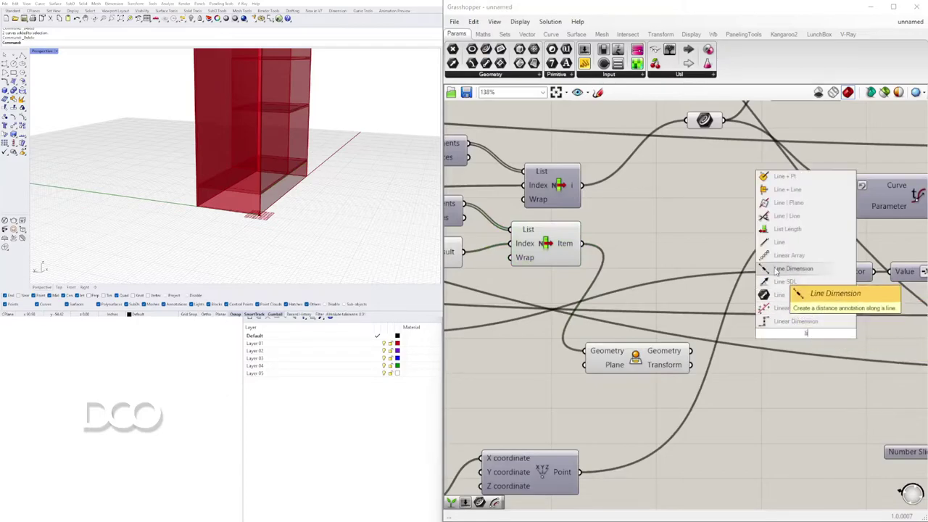
{"action": "left_click", "coordinate": [780, 245]}
{"action": "left_click", "coordinate": [631, 354]}
{"action": "left_click", "coordinate": [835, 316]}
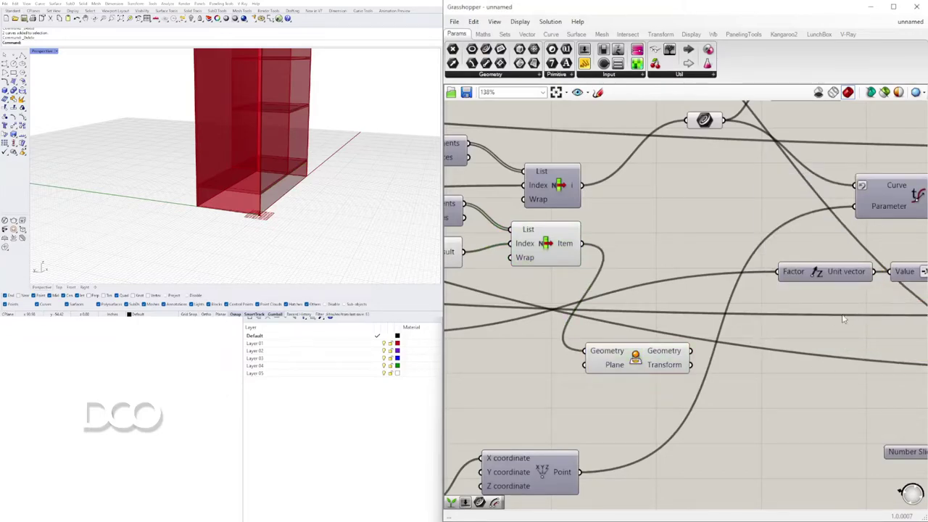
Step: Add a Loft component and connect the List Item and Project curves to its Curves input
{"action": "double_click", "coordinate": [824, 333]}
{"action": "type", "text": "loft"}
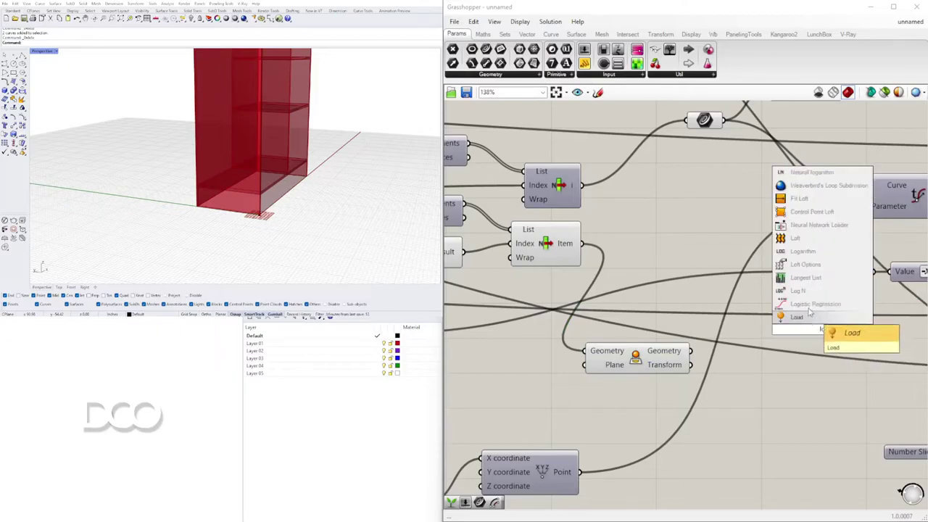
{"action": "left_click", "coordinate": [796, 238]}
{"action": "left_click_drag", "start_coordinate": [754, 279], "coordinate": [785, 322]}
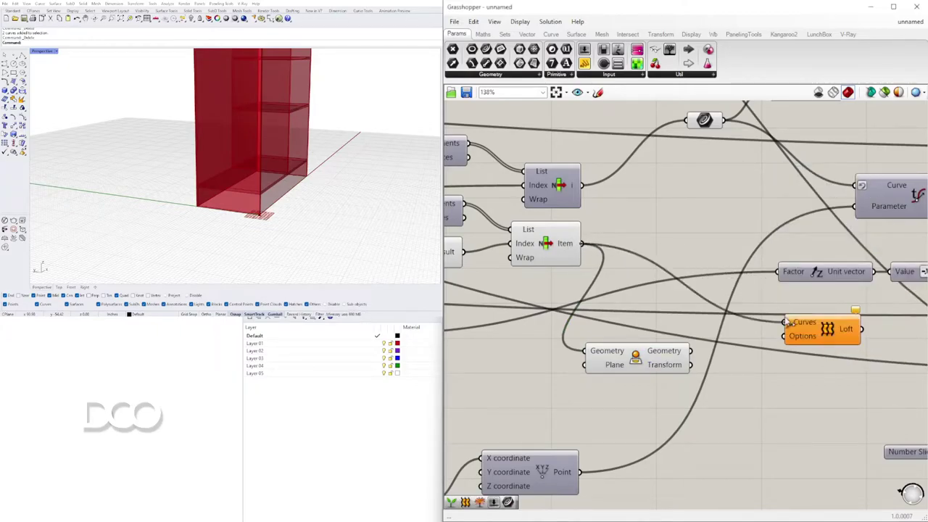
Step: Turn off the preview of the List Item and Project components feeding the Loft
{"action": "left_click_drag", "start_coordinate": [626, 385], "coordinate": [557, 249]}
{"action": "middle_click", "coordinate": [558, 249]}
{"action": "left_click", "coordinate": [592, 219]}
{"action": "left_click", "coordinate": [703, 384]}
Step: Connect the Loft surface to the duplicate Extrude's Base input in place of the Move geometry
{"action": "right_click_drag", "start_coordinate": [710, 377], "coordinate": [471, 343]}
{"action": "scroll", "coordinate": [471, 343], "scroll_direction": "down", "scroll_amount": 3}
{"action": "right_click_drag", "start_coordinate": [580, 348], "coordinate": [610, 330]}
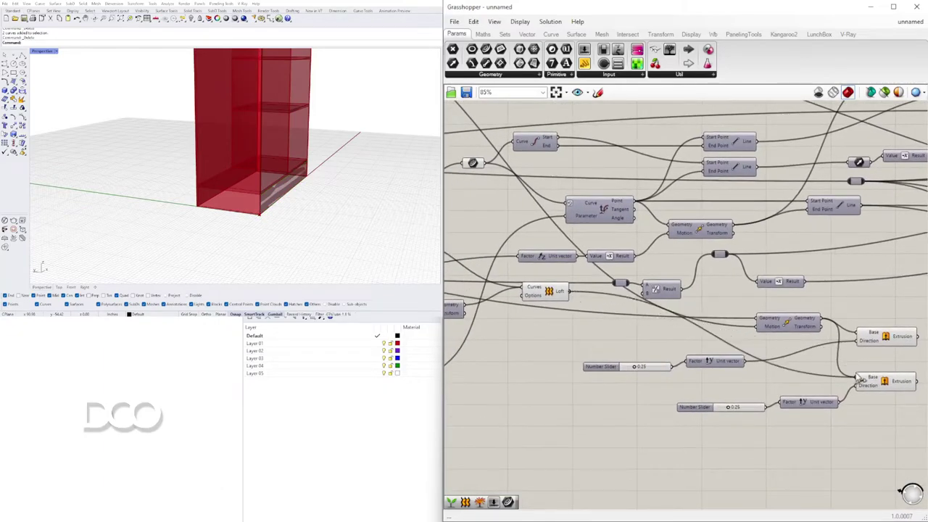
Step: Reposition the Loft component near the Project component and turn off its preview
{"action": "left_click_drag", "start_coordinate": [551, 295], "coordinate": [545, 343]}
{"action": "right_click_drag", "start_coordinate": [582, 334], "coordinate": [797, 347]}
{"action": "left_click_drag", "start_coordinate": [760, 356], "coordinate": [750, 311]}
{"action": "left_click_drag", "start_coordinate": [735, 363], "coordinate": [650, 306]}
{"action": "middle_click", "coordinate": [649, 306]}
{"action": "left_click", "coordinate": [681, 274]}
Step: Select the duplicate Extrude and examine its base panel up close at the wardrobe's bottom corner
{"action": "right_click_drag", "start_coordinate": [640, 312], "coordinate": [790, 301]}
{"action": "scroll", "coordinate": [725, 319], "scroll_direction": "down", "scroll_amount": 2}
{"action": "right_click_drag", "start_coordinate": [907, 336], "coordinate": [678, 327]}
{"action": "scroll", "coordinate": [710, 351], "scroll_direction": "up", "scroll_amount": 2}
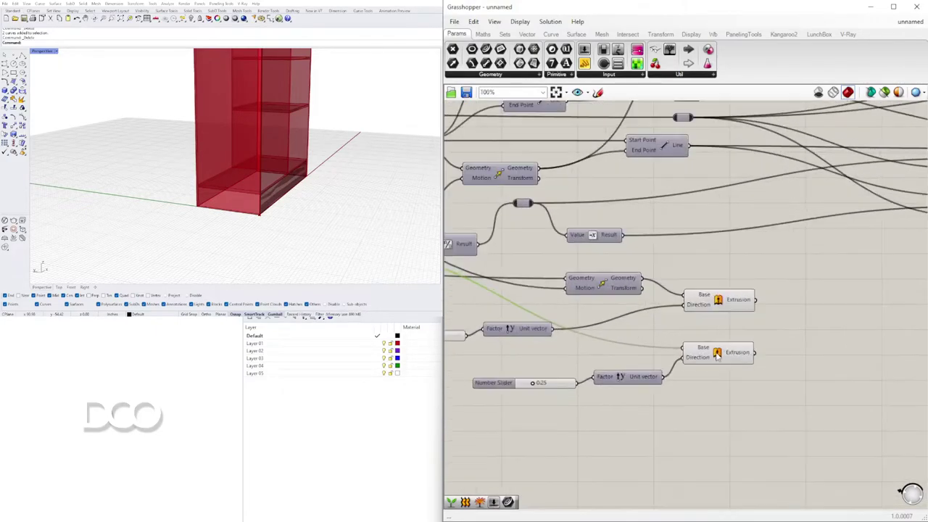
{"action": "left_click", "coordinate": [716, 355]}
{"action": "left_click", "coordinate": [323, 516]}
{"action": "scroll", "coordinate": [266, 202], "scroll_direction": "up", "scroll_amount": 5}
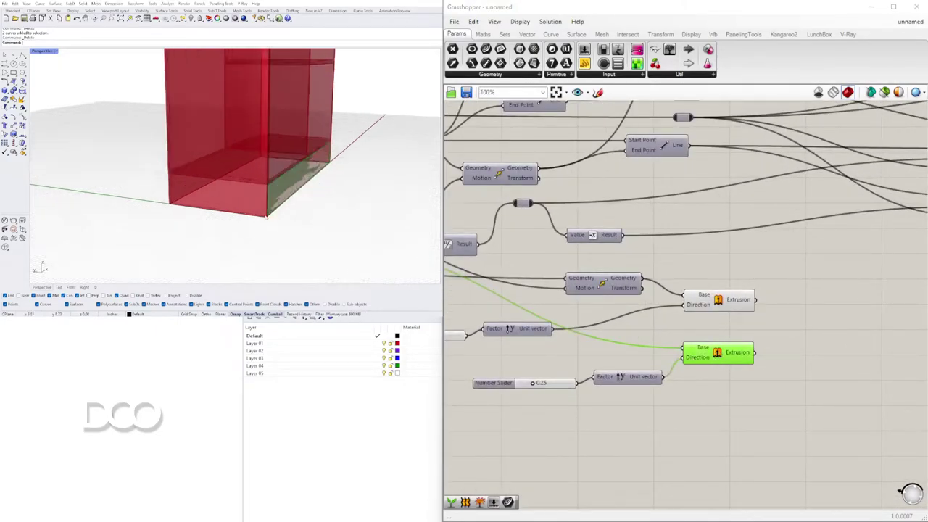
Step: Set the Number Slider driving the duplicate Extrude's Unit Y vector to 0.50
{"action": "double_click", "coordinate": [549, 386]}
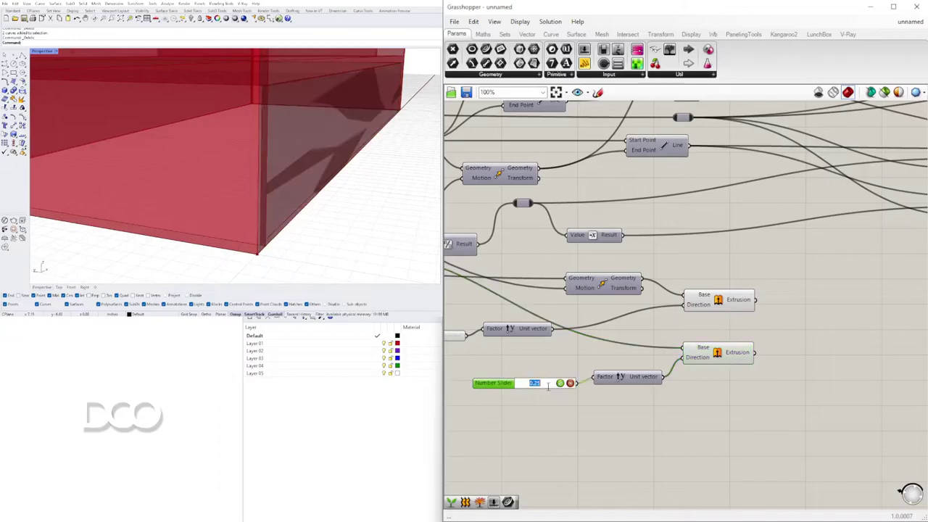
{"action": "scroll", "coordinate": [548, 389], "scroll_direction": "down", "scroll_amount": 5}
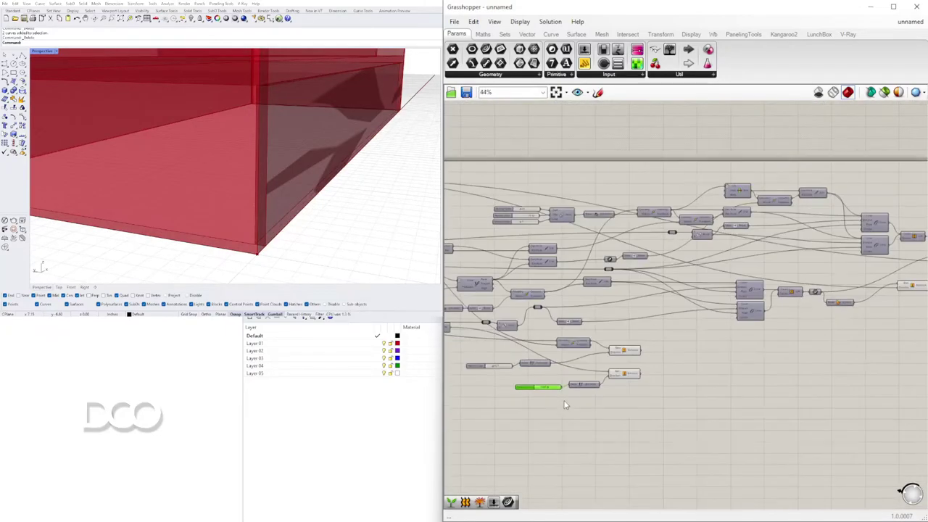
Step: Select the Extrude components across the definition one at a time and examine which wardrobe panels each one produces
{"action": "right_click_drag", "start_coordinate": [560, 401], "coordinate": [727, 367]}
{"action": "scroll", "coordinate": [776, 351], "scroll_direction": "up", "scroll_amount": 3}
{"action": "left_click", "coordinate": [800, 334]}
{"action": "scroll", "coordinate": [281, 205], "scroll_direction": "down", "scroll_amount": 5}
{"action": "right_click_drag", "start_coordinate": [281, 206], "coordinate": [257, 189]}
{"action": "scroll", "coordinate": [292, 202], "scroll_direction": "down", "scroll_amount": 4}
{"action": "scroll", "coordinate": [626, 288], "scroll_direction": "down", "scroll_amount": 4}
{"action": "right_click_drag", "start_coordinate": [720, 311], "coordinate": [721, 356]}
{"action": "scroll", "coordinate": [830, 264], "scroll_direction": "up", "scroll_amount": 4}
{"action": "right_click_drag", "start_coordinate": [830, 265], "coordinate": [540, 263]}
{"action": "left_click", "coordinate": [782, 295]}
{"action": "right_click_drag", "start_coordinate": [535, 301], "coordinate": [629, 314]}
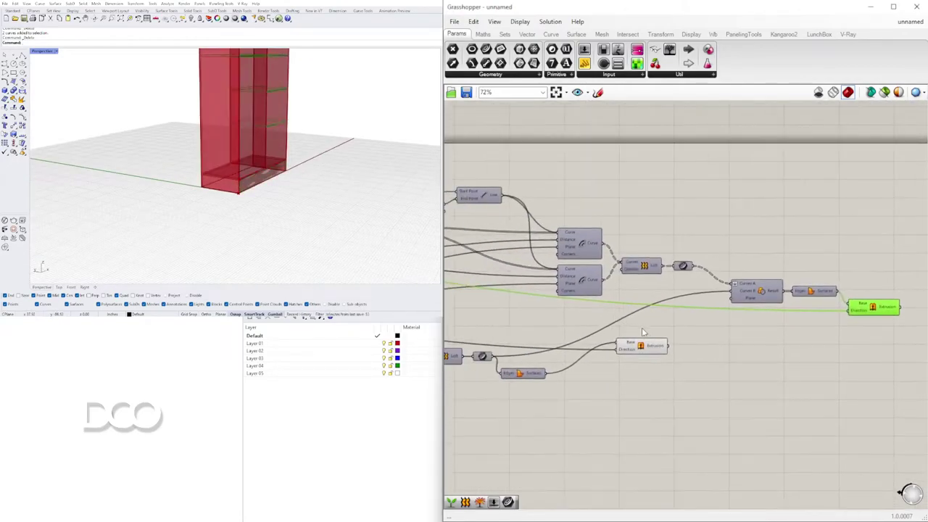
{"action": "left_click", "coordinate": [651, 347]}
{"action": "scroll", "coordinate": [696, 329], "scroll_direction": "down", "scroll_amount": 4}
{"action": "right_click_drag", "start_coordinate": [575, 337], "coordinate": [920, 354]}
{"action": "scroll", "coordinate": [600, 271], "scroll_direction": "up", "scroll_amount": 4}
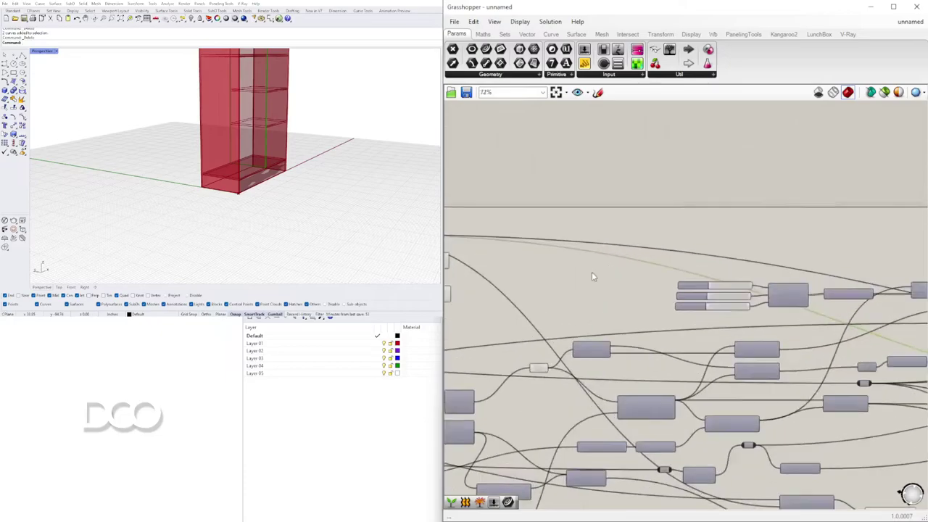
{"action": "right_click_drag", "start_coordinate": [601, 271], "coordinate": [862, 278]}
{"action": "left_click", "coordinate": [658, 268]}
{"action": "scroll", "coordinate": [304, 181], "scroll_direction": "down", "scroll_amount": 6}
{"action": "right_click_drag", "start_coordinate": [310, 176], "coordinate": [307, 158]}
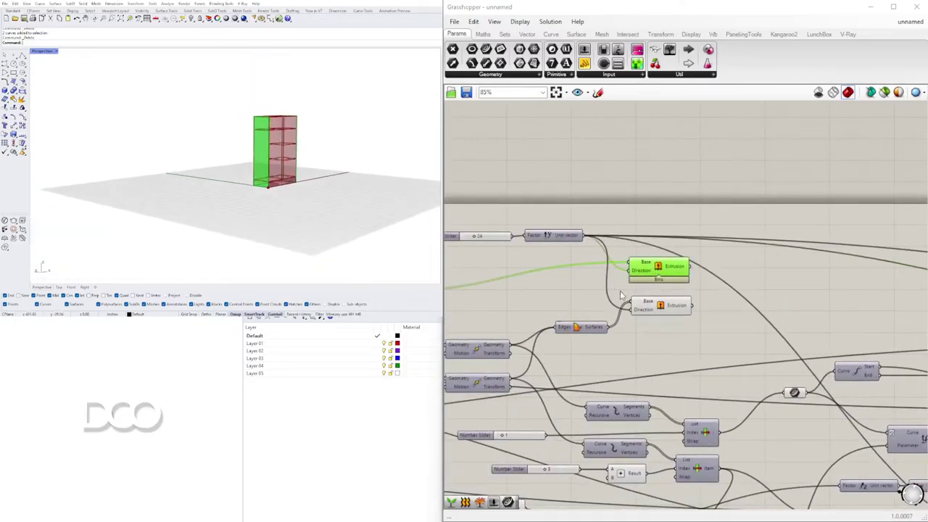
Step: Add an Area component and connect the Extrusion of the Extrude fed by Edge Surface to its Geometry input
{"action": "left_click", "coordinate": [653, 310]}
{"action": "scroll", "coordinate": [668, 291], "scroll_direction": "up", "scroll_amount": 3}
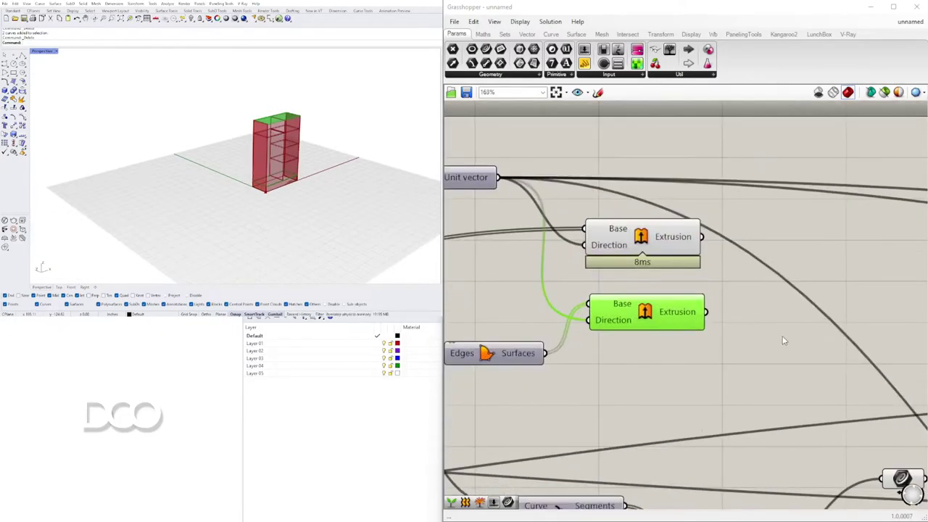
{"action": "double_click", "coordinate": [785, 330]}
{"action": "type", "text": "area"}
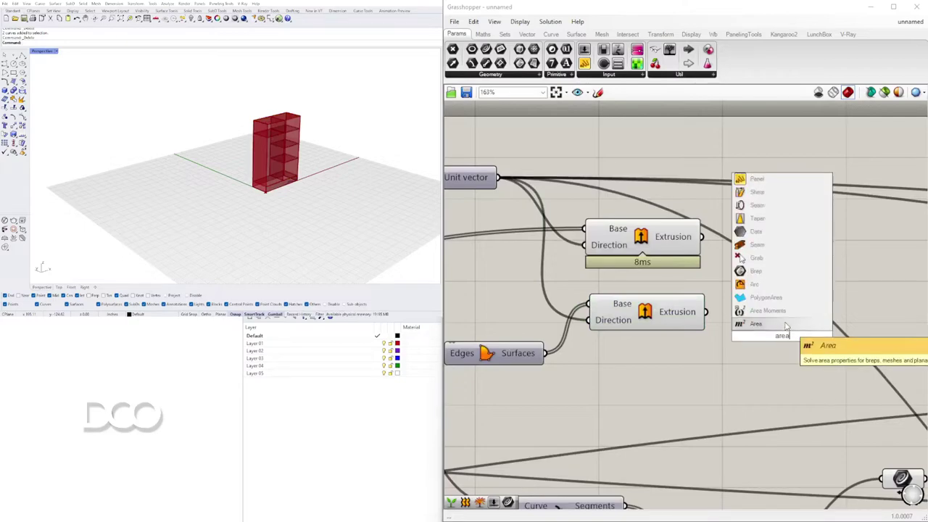
{"action": "left_click", "coordinate": [772, 324]}
{"action": "left_click_drag", "start_coordinate": [706, 312], "coordinate": [724, 336]}
{"action": "left_click_drag", "start_coordinate": [759, 342], "coordinate": [842, 288]}
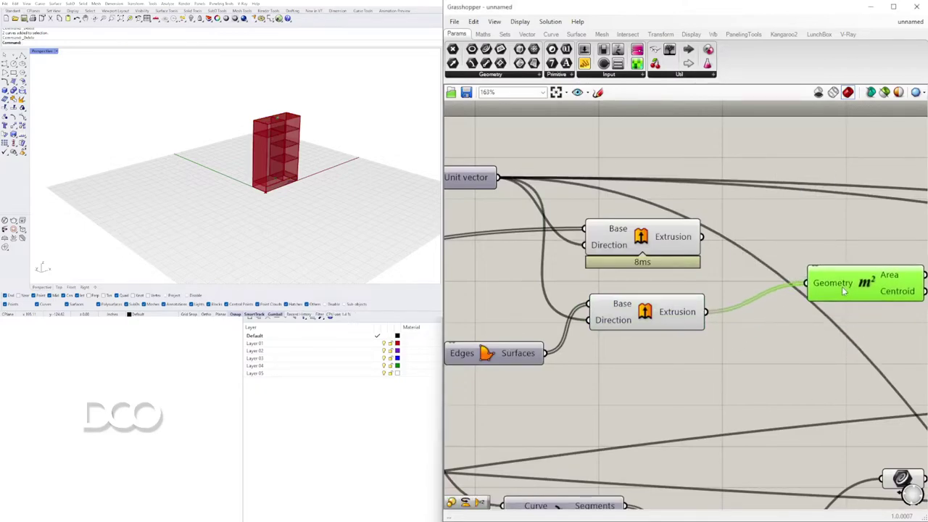
Step: Add a List Item component and feed the Area component's Centroid output into its List input
{"action": "scroll", "coordinate": [701, 326], "scroll_direction": "down", "scroll_amount": 4}
{"action": "right_click_drag", "start_coordinate": [795, 351], "coordinate": [595, 338]}
{"action": "scroll", "coordinate": [638, 328], "scroll_direction": "up", "scroll_amount": 2}
{"action": "double_click", "coordinate": [694, 314]}
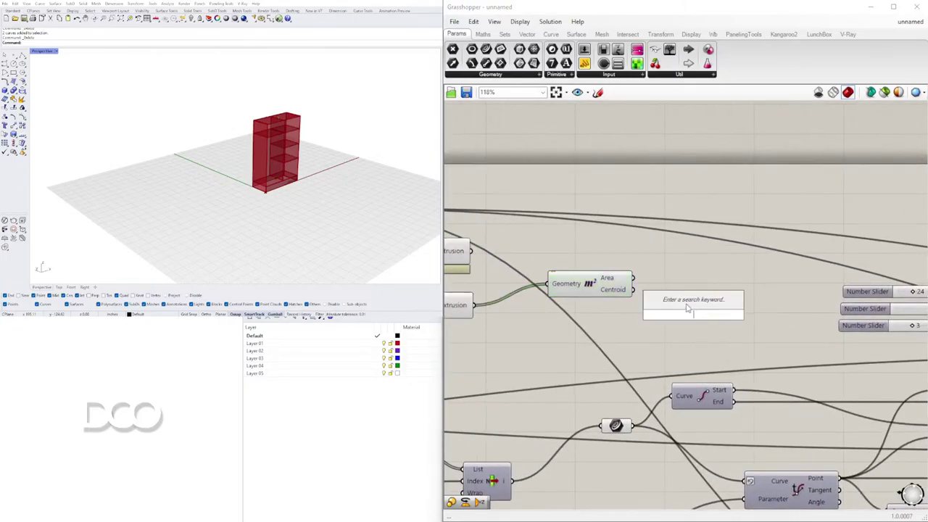
{"action": "type", "text": "item"}
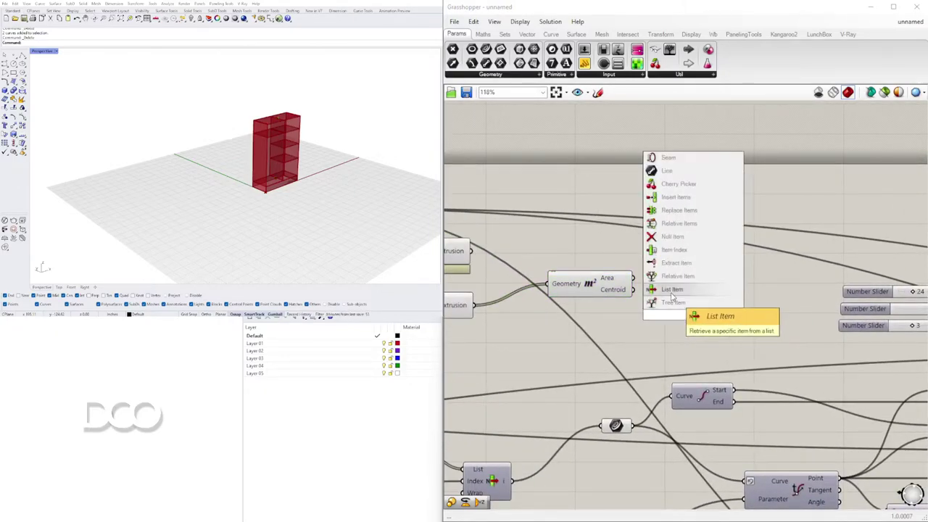
{"action": "left_click", "coordinate": [714, 292]}
{"action": "left_click_drag", "start_coordinate": [682, 307], "coordinate": [668, 298]}
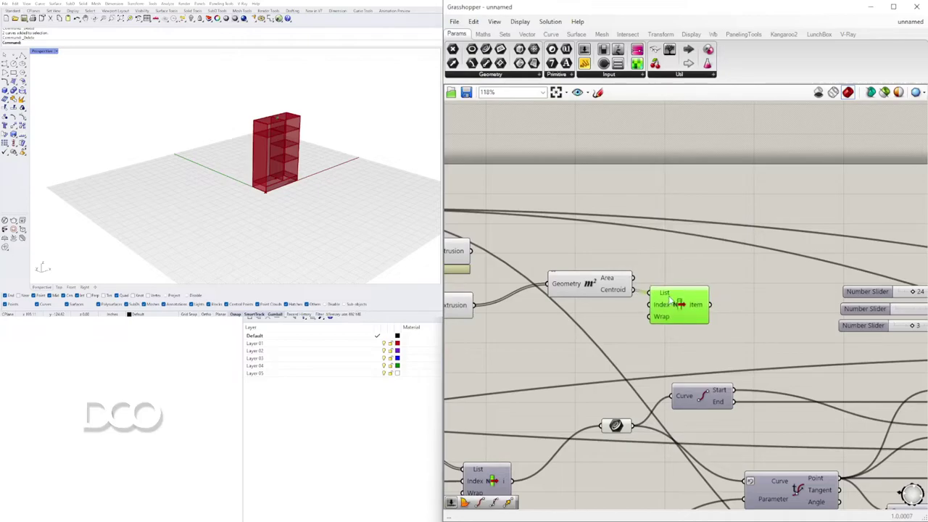
Step: Move the Area and List Item components closer to the Extrude that feeds them
{"action": "scroll", "coordinate": [618, 283], "scroll_direction": "up", "scroll_amount": 2}
{"action": "left_click_drag", "start_coordinate": [703, 256], "coordinate": [613, 290]}
{"action": "scroll", "coordinate": [613, 290], "scroll_direction": "down", "scroll_amount": 1}
{"action": "right_click_drag", "start_coordinate": [613, 289], "coordinate": [752, 288]}
{"action": "left_click_drag", "start_coordinate": [752, 288], "coordinate": [693, 314]}
{"action": "left_click", "coordinate": [760, 278]}
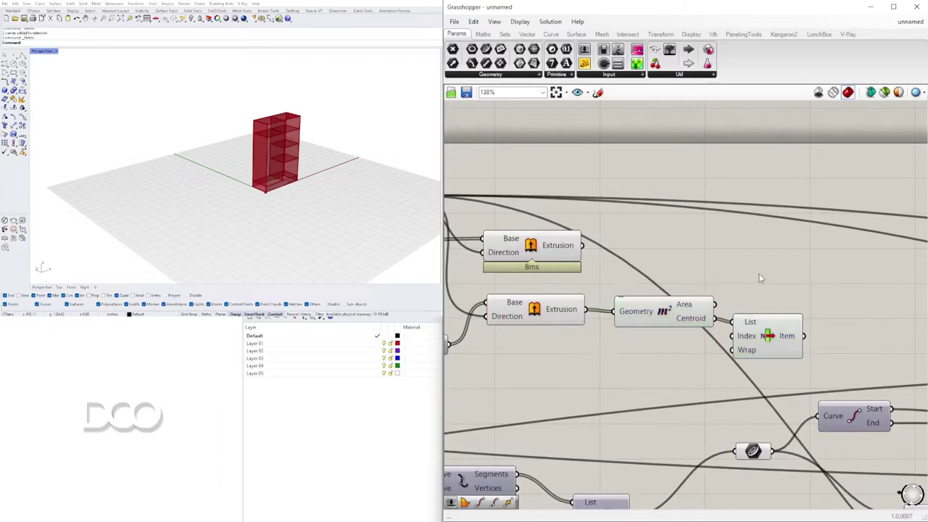
{"action": "left_click_drag", "start_coordinate": [767, 343], "coordinate": [772, 339]}
{"action": "left_click", "coordinate": [793, 292]}
Step: Try a YZ Plane component with its Origin fed by the List Item output, and delete it
{"action": "scroll", "coordinate": [791, 294], "scroll_direction": "down", "scroll_amount": 4}
{"action": "right_click_drag", "start_coordinate": [812, 313], "coordinate": [705, 293]}
{"action": "left_click", "coordinate": [705, 317]}
{"action": "scroll", "coordinate": [514, 288], "scroll_direction": "up", "scroll_amount": 3}
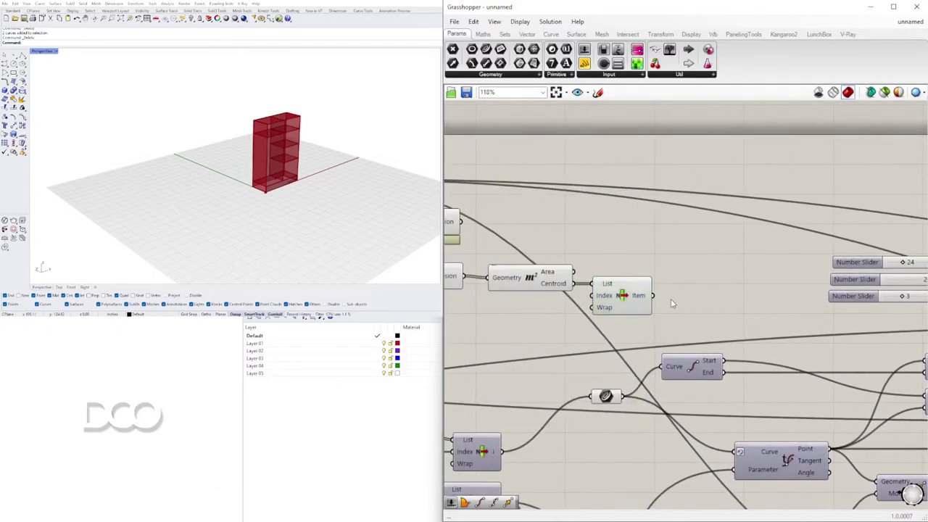
{"action": "double_click", "coordinate": [671, 299]}
{"action": "type", "text": "yz"}
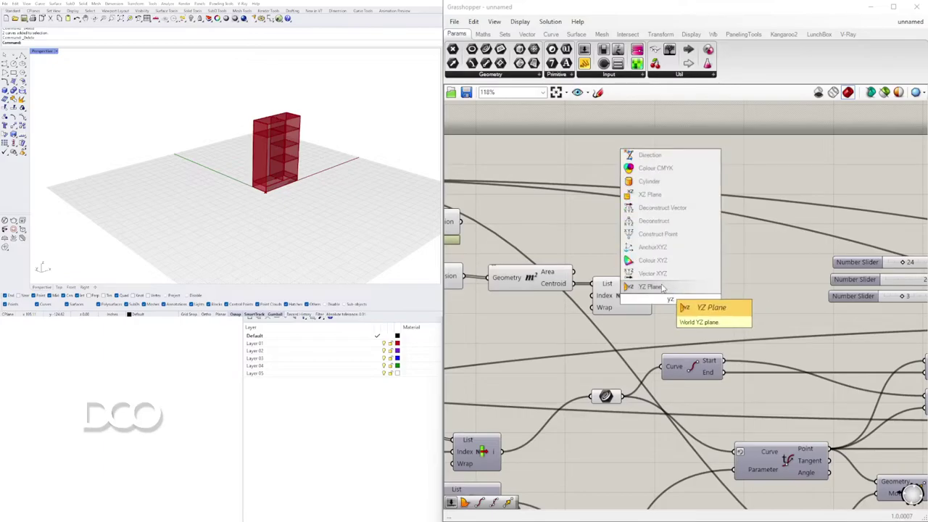
{"action": "left_click", "coordinate": [664, 287]}
{"action": "scroll", "coordinate": [661, 288], "scroll_direction": "up", "scroll_amount": 2}
{"action": "left_click_drag", "start_coordinate": [669, 296], "coordinate": [699, 298]}
{"action": "scroll", "coordinate": [700, 301], "scroll_direction": "down", "scroll_amount": 2}
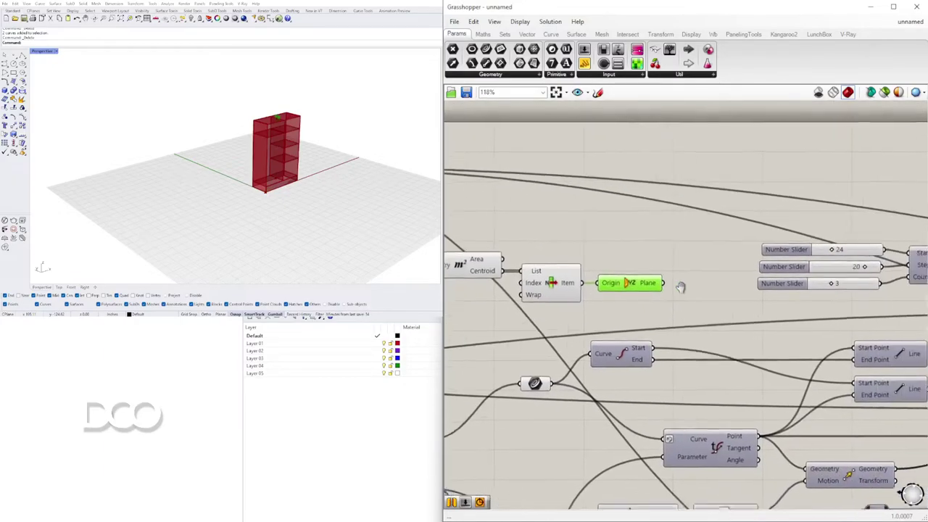
{"action": "key", "text": "Delete"}
Step: Add an XZ Plane component beside List Item and connect the Item output to its Origin
{"action": "double_click", "coordinate": [628, 276]}
{"action": "type", "text": "xz"}
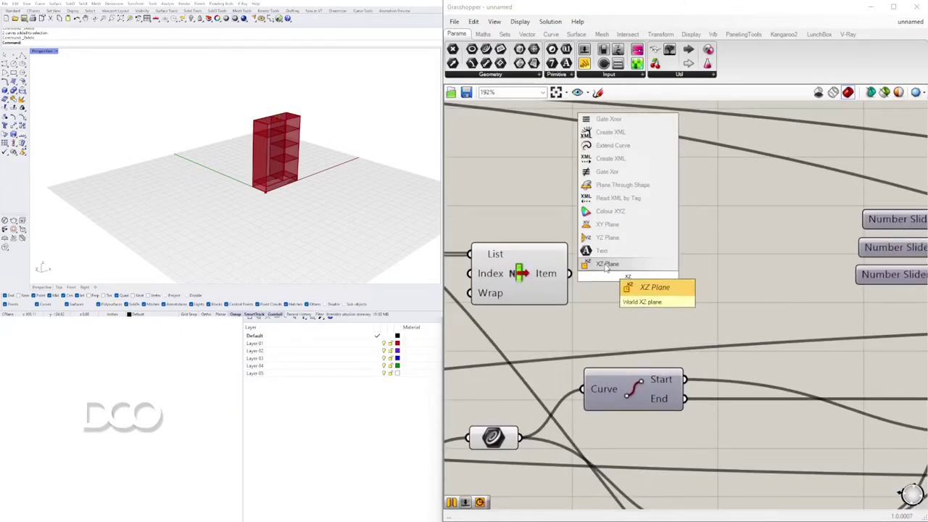
{"action": "left_click", "coordinate": [606, 268]}
{"action": "left_click_drag", "start_coordinate": [570, 274], "coordinate": [577, 274]}
{"action": "left_click_drag", "start_coordinate": [604, 278], "coordinate": [614, 278]}
{"action": "scroll", "coordinate": [636, 276], "scroll_direction": "down", "scroll_amount": 10}
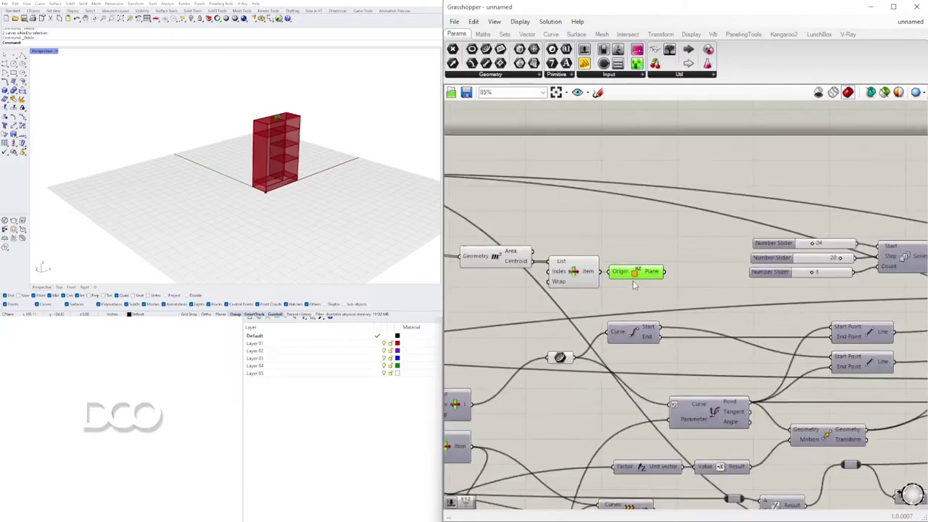
Step: Select the two base panel Extrude components in turn and examine the panel up close at the wardrobe's bottom corner
{"action": "scroll", "coordinate": [663, 370], "scroll_direction": "up", "scroll_amount": 5}
{"action": "right_click_drag", "start_coordinate": [551, 384], "coordinate": [717, 378]}
{"action": "scroll", "coordinate": [725, 385], "scroll_direction": "down", "scroll_amount": 2}
{"action": "right_click_drag", "start_coordinate": [872, 409], "coordinate": [558, 395]}
{"action": "scroll", "coordinate": [761, 366], "scroll_direction": "up", "scroll_amount": 3}
{"action": "left_click", "coordinate": [720, 355]}
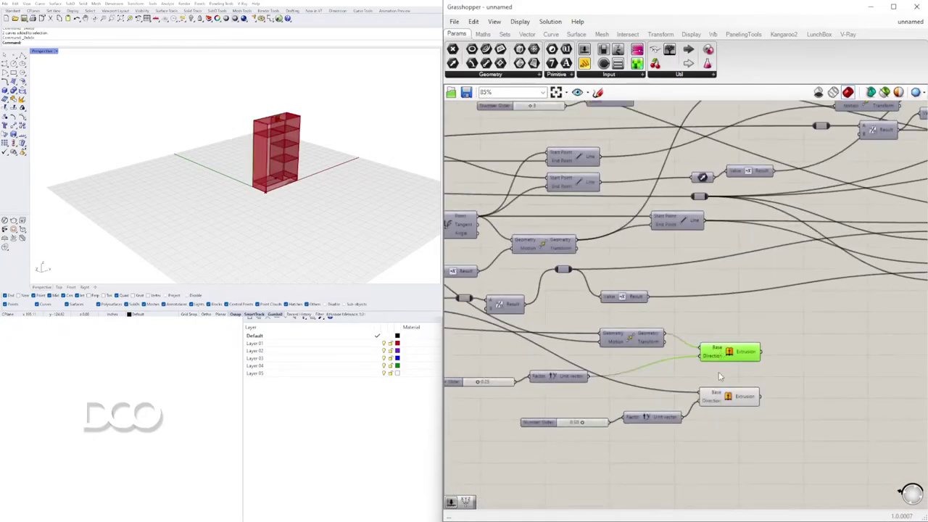
{"action": "left_click", "coordinate": [722, 395]}
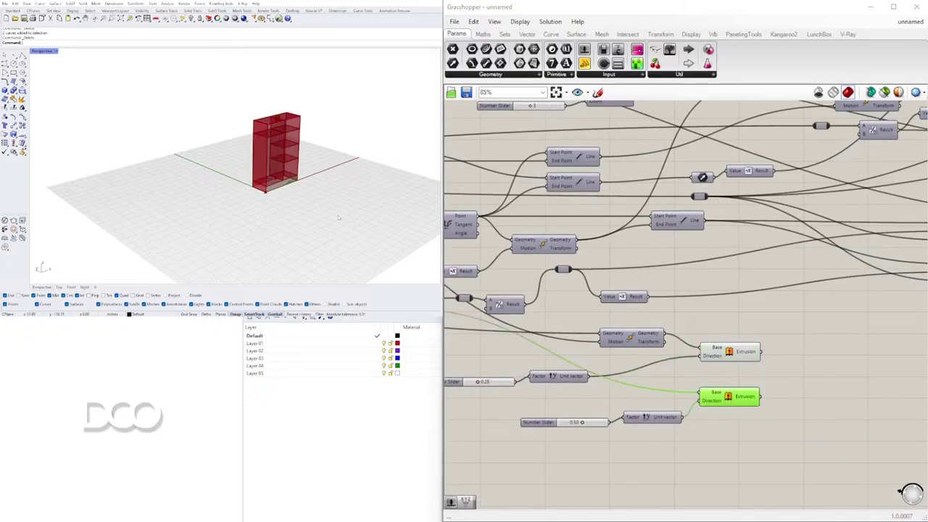
{"action": "scroll", "coordinate": [262, 177], "scroll_direction": "up", "scroll_amount": 4}
{"action": "right_click_drag", "start_coordinate": [263, 177], "coordinate": [267, 151]}
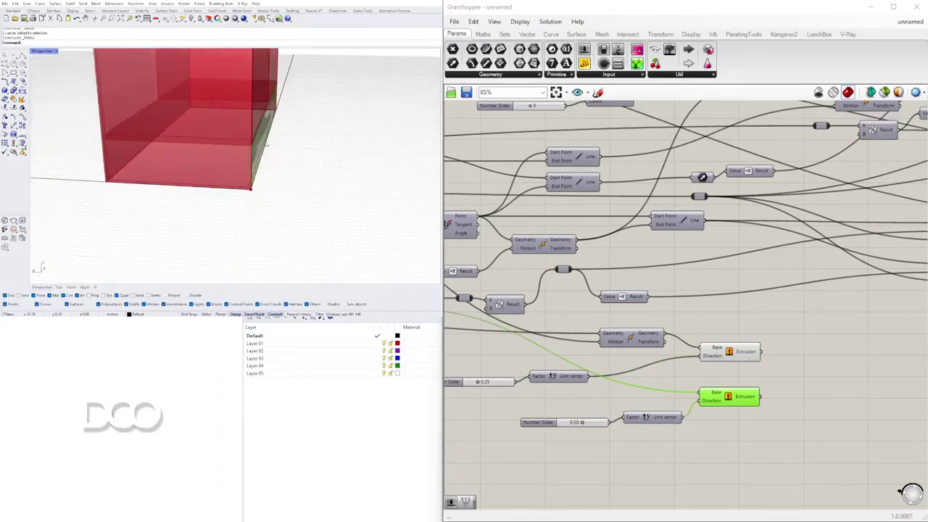
{"action": "scroll", "coordinate": [322, 148], "scroll_direction": "up", "scroll_amount": 2}
{"action": "scroll", "coordinate": [723, 321], "scroll_direction": "down", "scroll_amount": 2}
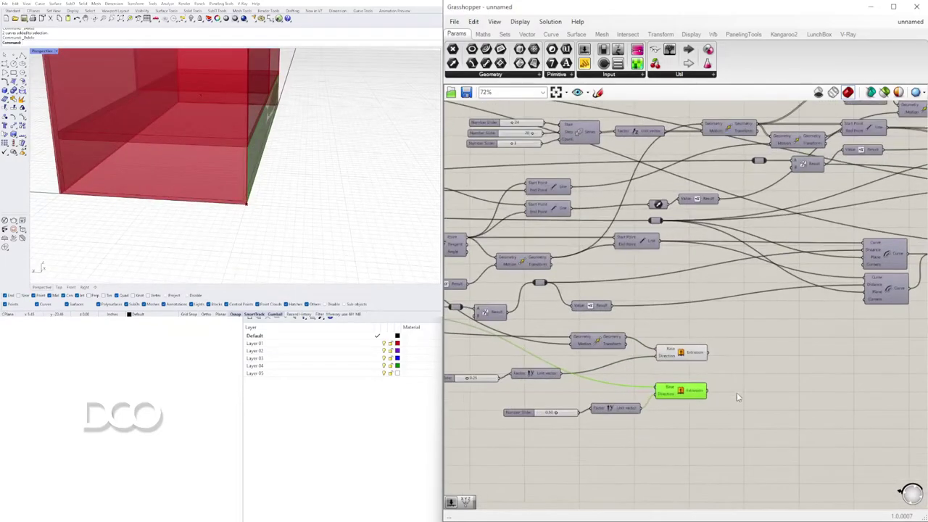
Step: Add a Mirror component beside the duplicate Extrude and connect the Extrusion output to its Geometry input
{"action": "double_click", "coordinate": [740, 402]}
{"action": "type", "text": "mir"}
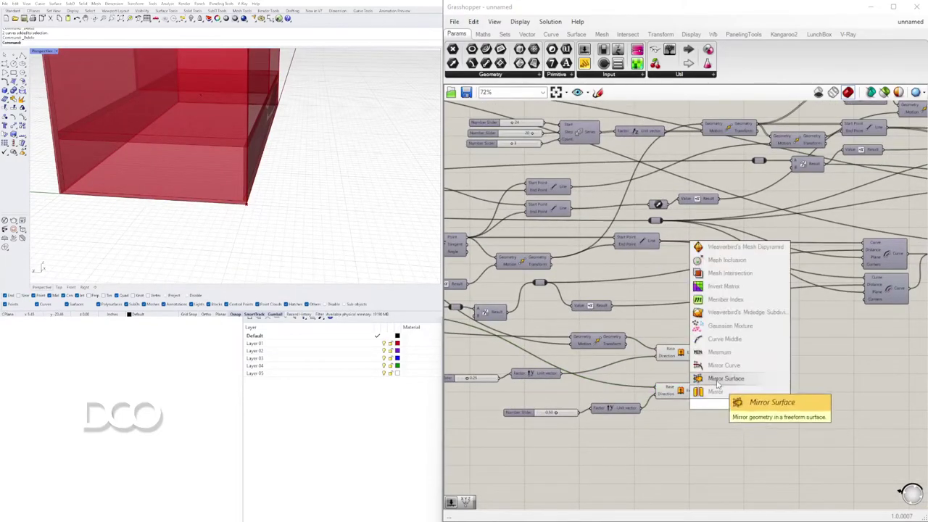
{"action": "left_click", "coordinate": [727, 393]}
{"action": "left_click", "coordinate": [681, 392]}
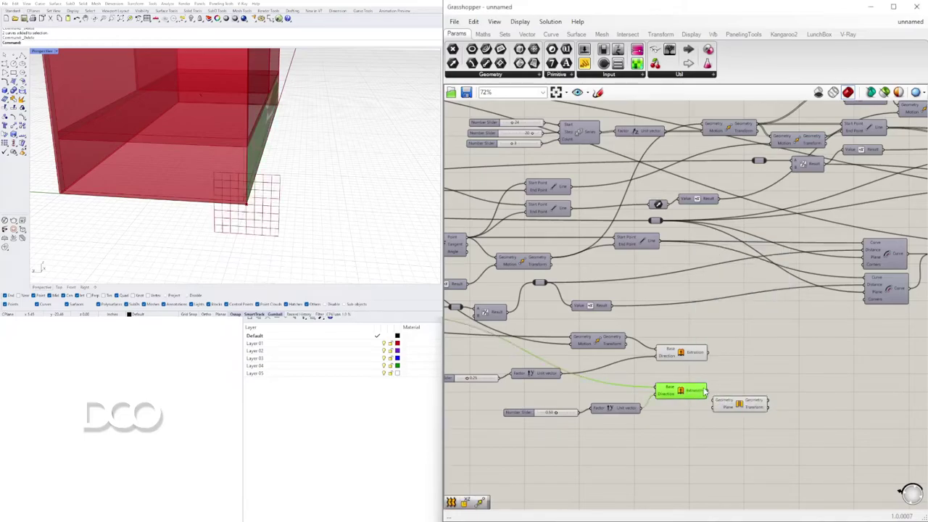
{"action": "left_click_drag", "start_coordinate": [714, 398], "coordinate": [714, 400]}
{"action": "left_click_drag", "start_coordinate": [739, 405], "coordinate": [781, 408]}
Step: Connect the XZ Plane output to the Mirror component's Plane input
{"action": "scroll", "coordinate": [774, 382], "scroll_direction": "down", "scroll_amount": 2}
{"action": "right_click_drag", "start_coordinate": [529, 200], "coordinate": [699, 196]}
{"action": "scroll", "coordinate": [630, 211], "scroll_direction": "up", "scroll_amount": 3}
{"action": "left_click_drag", "start_coordinate": [647, 210], "coordinate": [834, 341]}
{"action": "scroll", "coordinate": [653, 214], "scroll_direction": "down", "scroll_amount": 5}
{"action": "scroll", "coordinate": [781, 289], "scroll_direction": "up", "scroll_amount": 4}
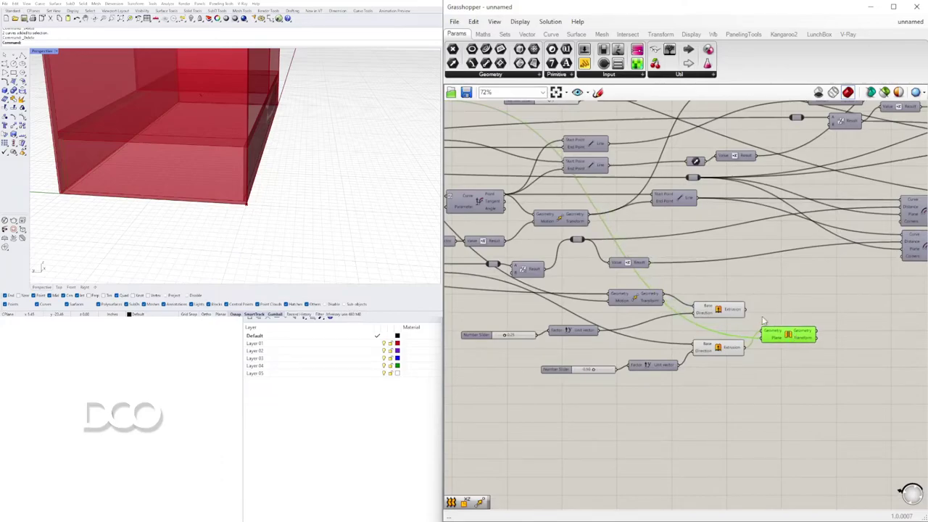
Step: Shift the original base Extrude and the Mirror slightly aside, and turn off the preview of the Extrude being mirrored
{"action": "left_click_drag", "start_coordinate": [730, 312], "coordinate": [735, 311]}
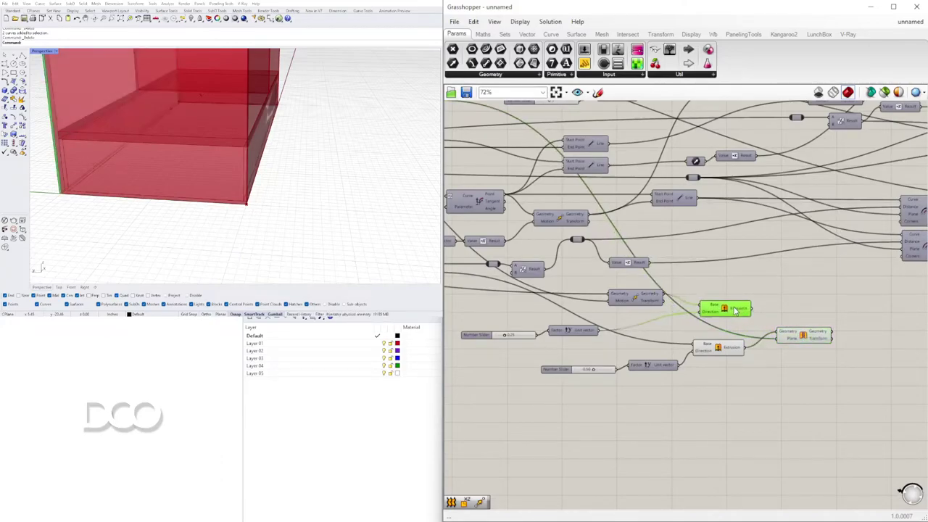
{"action": "left_click", "coordinate": [808, 340]}
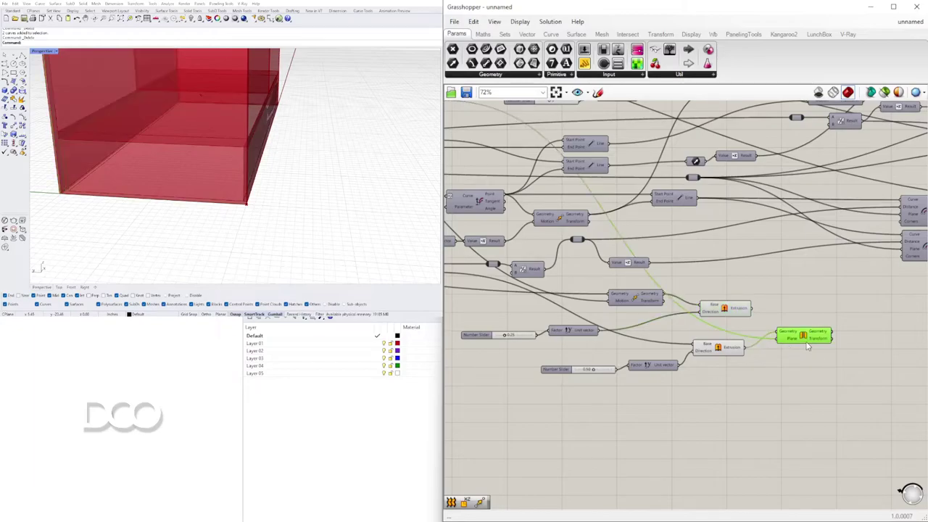
{"action": "left_click", "coordinate": [721, 348]}
{"action": "right_click", "coordinate": [720, 349]}
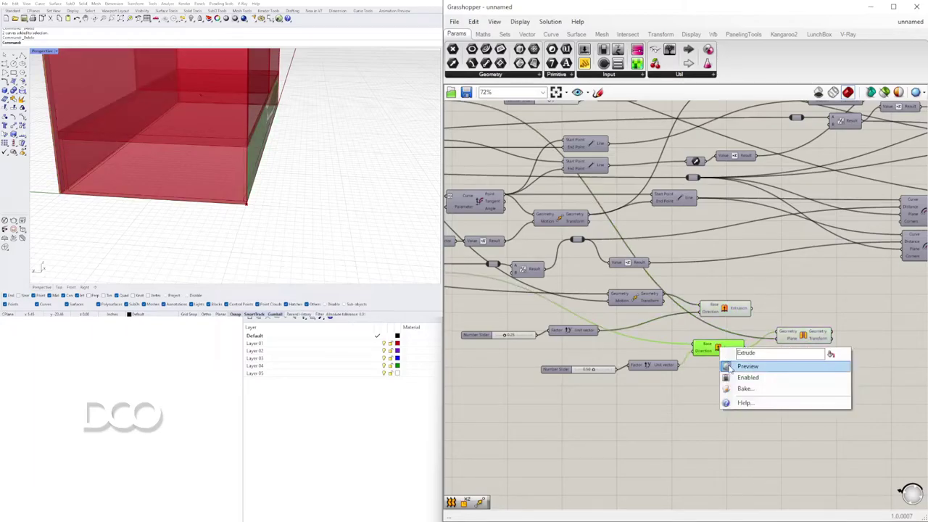
{"action": "left_click", "coordinate": [747, 367]}
Step: Add a Move component below the Mirror and connect the duplicate Extrude's Extrusion output to its Geometry input
{"action": "scroll", "coordinate": [750, 375], "scroll_direction": "up", "scroll_amount": 2}
{"action": "double_click", "coordinate": [774, 394]}
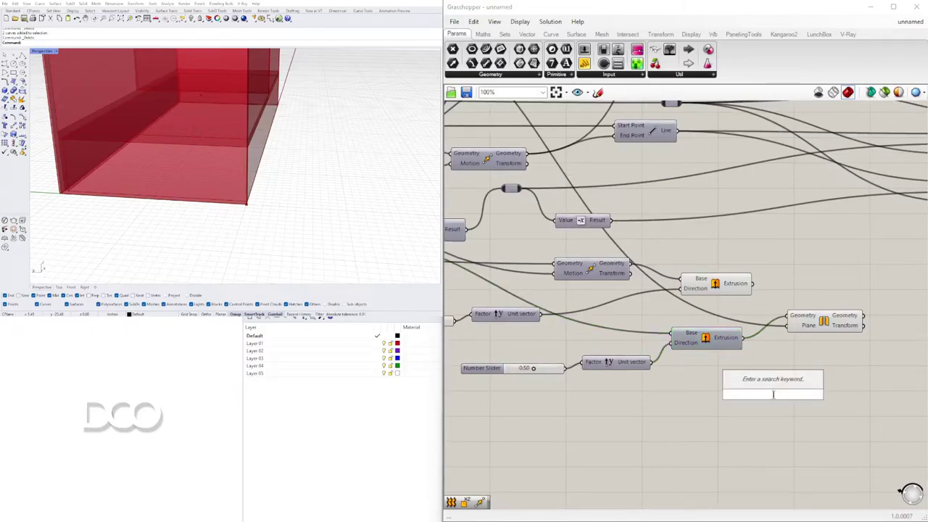
{"action": "double_click", "coordinate": [709, 424]}
{"action": "type", "text": "mo"}
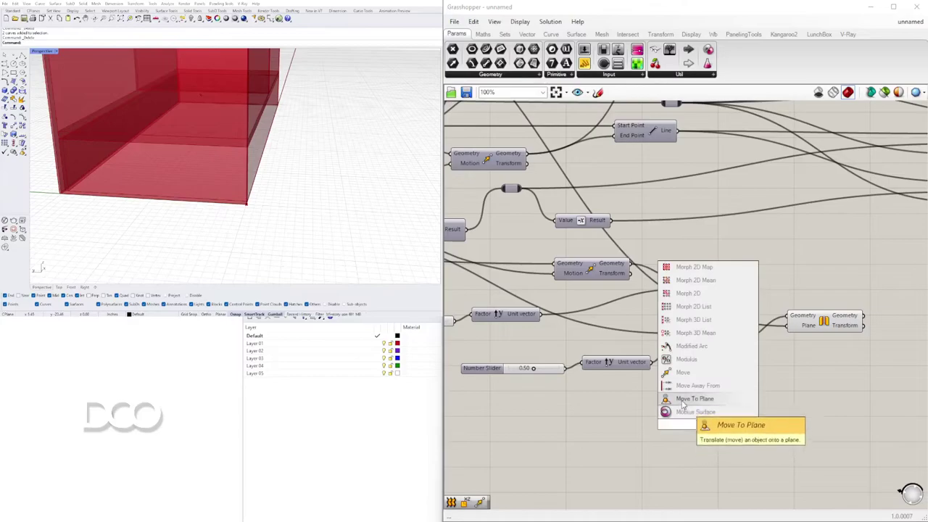
{"action": "left_click", "coordinate": [692, 374]}
{"action": "left_click_drag", "start_coordinate": [683, 432], "coordinate": [790, 387]}
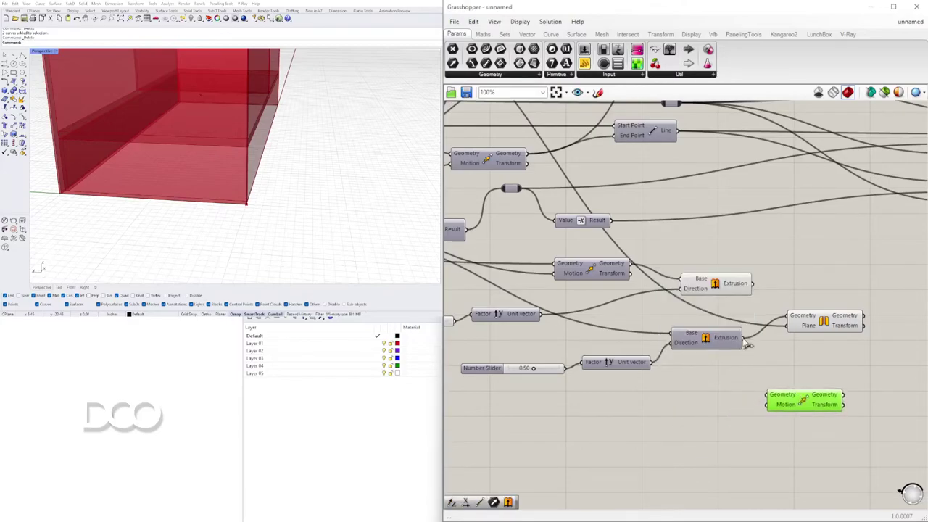
Step: Duplicate the Number Slider near the Construct Point component and place the copy below the 0.25 slider
{"action": "right_click_drag", "start_coordinate": [714, 380], "coordinate": [851, 377]}
{"action": "left_click_drag", "start_coordinate": [559, 315], "coordinate": [669, 341]}
{"action": "right_click_drag", "start_coordinate": [583, 338], "coordinate": [861, 338]}
{"action": "scroll", "coordinate": [726, 316], "scroll_direction": "down", "scroll_amount": 1}
{"action": "right_click_drag", "start_coordinate": [756, 303], "coordinate": [901, 303]}
{"action": "right_click_drag", "start_coordinate": [643, 318], "coordinate": [591, 325]}
{"action": "scroll", "coordinate": [730, 335], "scroll_direction": "down", "scroll_amount": 1}
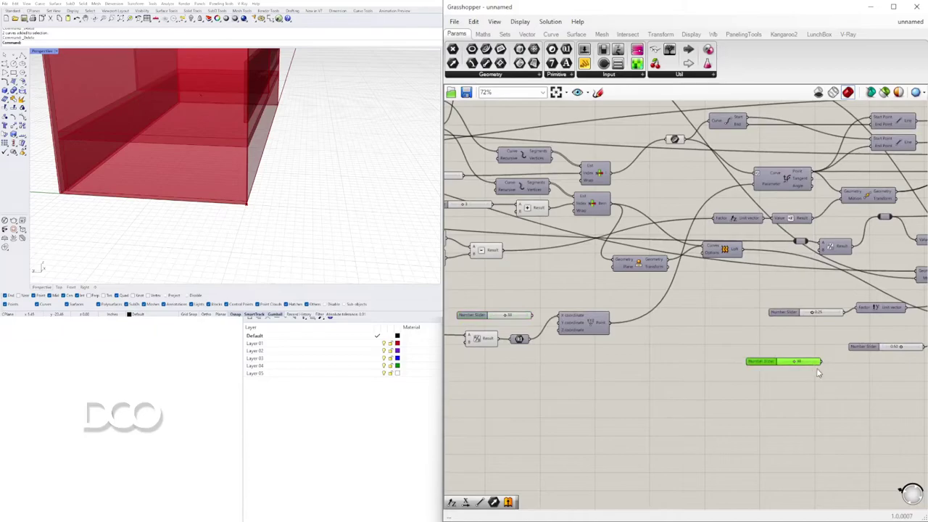
{"action": "right_click_drag", "start_coordinate": [816, 372], "coordinate": [661, 358]}
{"action": "right_click_drag", "start_coordinate": [811, 356], "coordinate": [658, 342]}
{"action": "scroll", "coordinate": [694, 351], "scroll_direction": "up", "scroll_amount": 2}
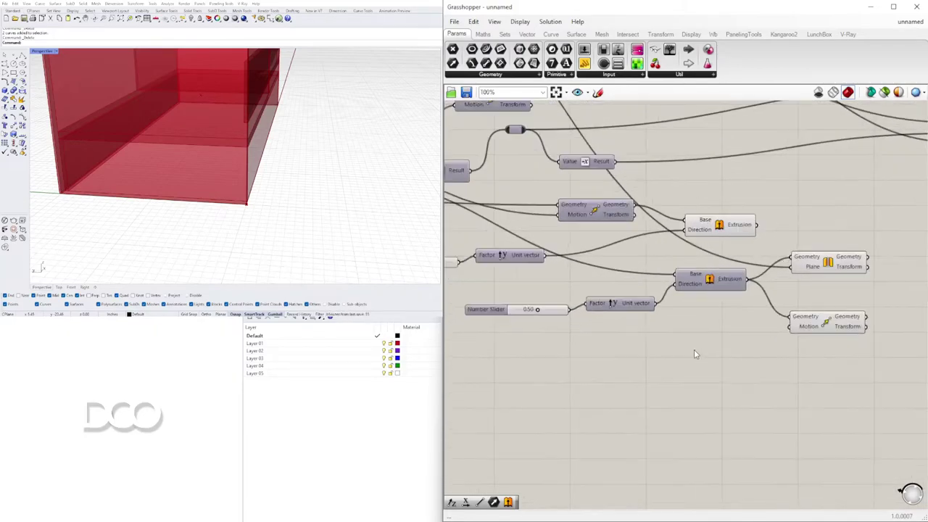
Step: Add a Number Slider with value 5 and a Unit Y component next to it, below the duplicate Extrude
{"action": "double_click", "coordinate": [694, 349]}
{"action": "key", "text": "Return"}
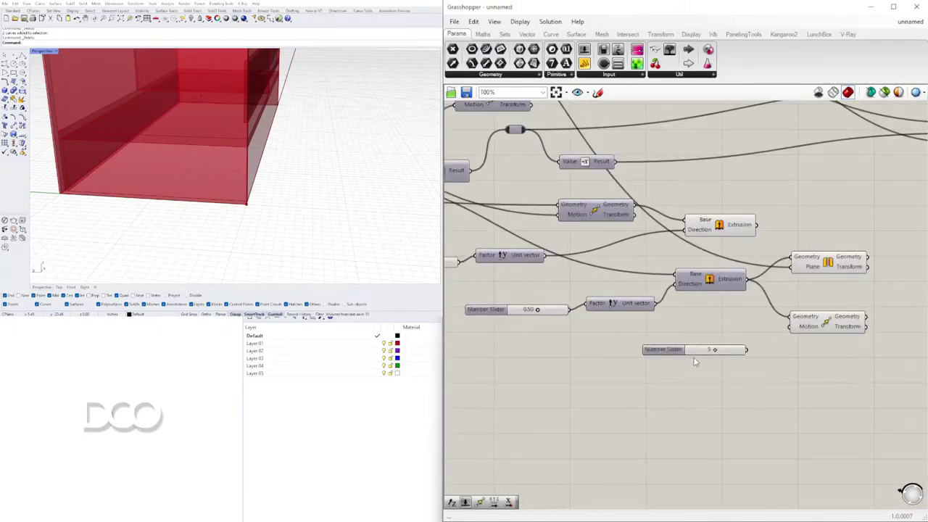
{"action": "double_click", "coordinate": [687, 355]}
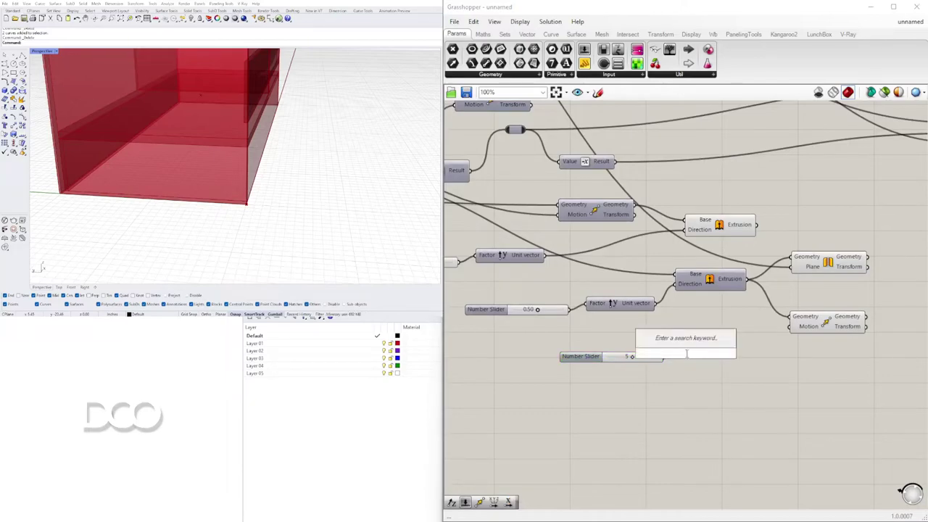
{"action": "type", "text": "y"}
{"action": "key", "text": "Return"}
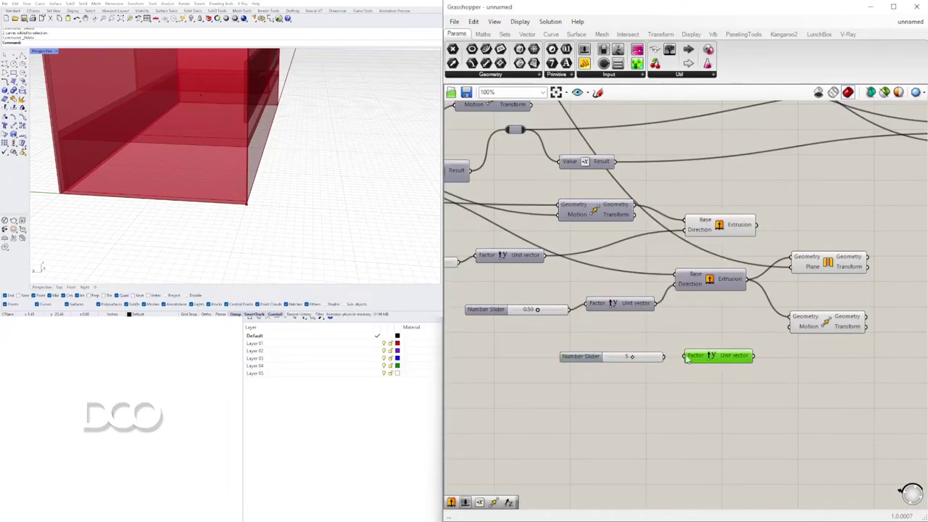
Step: Connect the slider of 5 to the Unit Y factor and feed the Unit Y vector into the Move's Motion input
{"action": "left_click_drag", "start_coordinate": [795, 332], "coordinate": [795, 330]}
{"action": "left_click", "coordinate": [813, 324]}
Step: Turn off the preview of the upstream Extrude that feeds the Rectangle components
{"action": "scroll", "coordinate": [796, 309], "scroll_direction": "down", "scroll_amount": 3}
{"action": "scroll", "coordinate": [661, 290], "scroll_direction": "down", "scroll_amount": 5}
{"action": "scroll", "coordinate": [630, 279], "scroll_direction": "up", "scroll_amount": 5}
{"action": "right_click_drag", "start_coordinate": [625, 292], "coordinate": [814, 261]}
{"action": "left_click_drag", "start_coordinate": [798, 203], "coordinate": [796, 194]}
{"action": "scroll", "coordinate": [781, 264], "scroll_direction": "down", "scroll_amount": 3}
{"action": "right_click_drag", "start_coordinate": [783, 267], "coordinate": [878, 277]}
{"action": "scroll", "coordinate": [761, 287], "scroll_direction": "up", "scroll_amount": 3}
{"action": "right_click_drag", "start_coordinate": [513, 296], "coordinate": [629, 298]}
{"action": "left_click", "coordinate": [573, 253]}
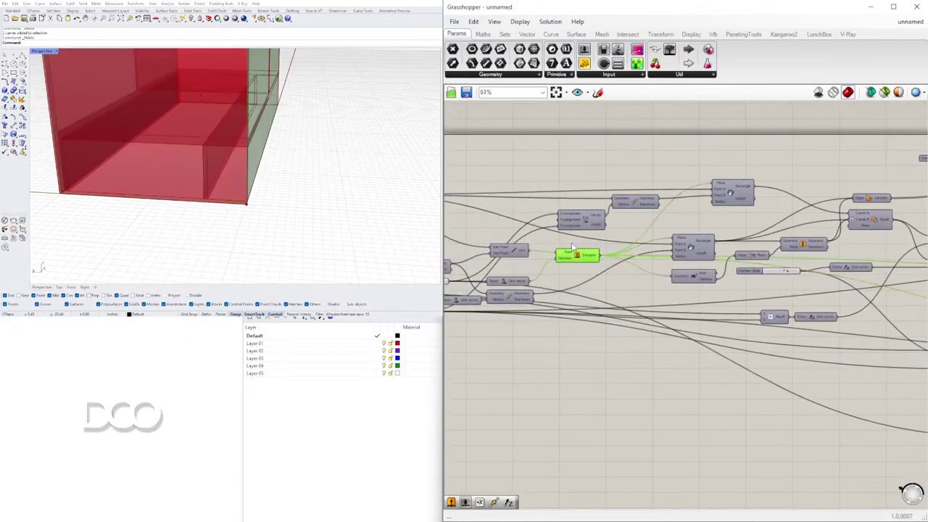
{"action": "middle_click", "coordinate": [572, 243]}
{"action": "left_click", "coordinate": [605, 212]}
Step: Set the Number Slider that drives the duplicate base Extrude's Unit Y thickness to 0.85
{"action": "right_click_drag", "start_coordinate": [269, 151], "coordinate": [260, 216]}
{"action": "scroll", "coordinate": [266, 188], "scroll_direction": "down", "scroll_amount": 2}
{"action": "right_click_drag", "start_coordinate": [640, 340], "coordinate": [588, 311]}
{"action": "scroll", "coordinate": [588, 311], "scroll_direction": "down", "scroll_amount": 2}
{"action": "right_click_drag", "start_coordinate": [752, 331], "coordinate": [427, 316]}
{"action": "right_click_drag", "start_coordinate": [719, 338], "coordinate": [527, 329]}
{"action": "right_click_drag", "start_coordinate": [757, 335], "coordinate": [655, 337]}
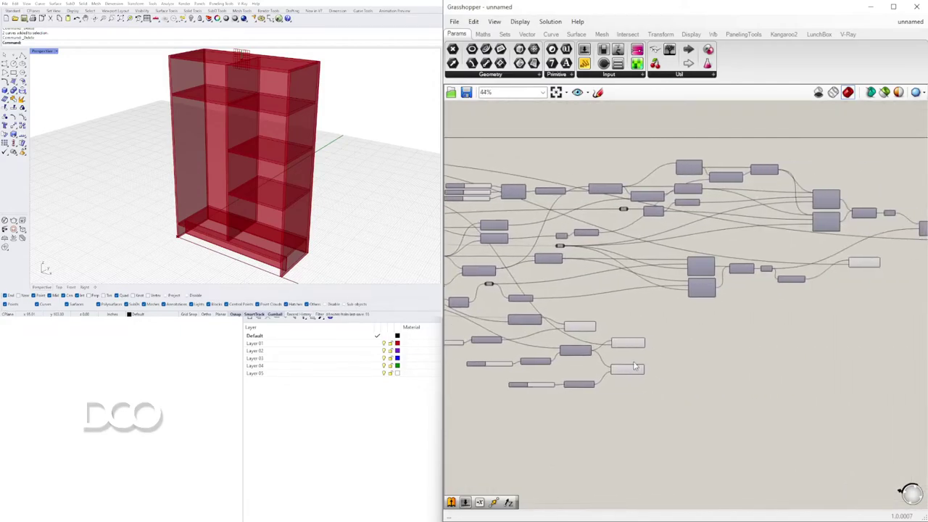
{"action": "scroll", "coordinate": [637, 343], "scroll_direction": "up", "scroll_amount": 2}
{"action": "right_click_drag", "start_coordinate": [313, 230], "coordinate": [249, 215]}
{"action": "scroll", "coordinate": [261, 269], "scroll_direction": "up", "scroll_amount": 6}
{"action": "right_click_drag", "start_coordinate": [267, 265], "coordinate": [295, 216]}
{"action": "scroll", "coordinate": [639, 361], "scroll_direction": "up", "scroll_amount": 6}
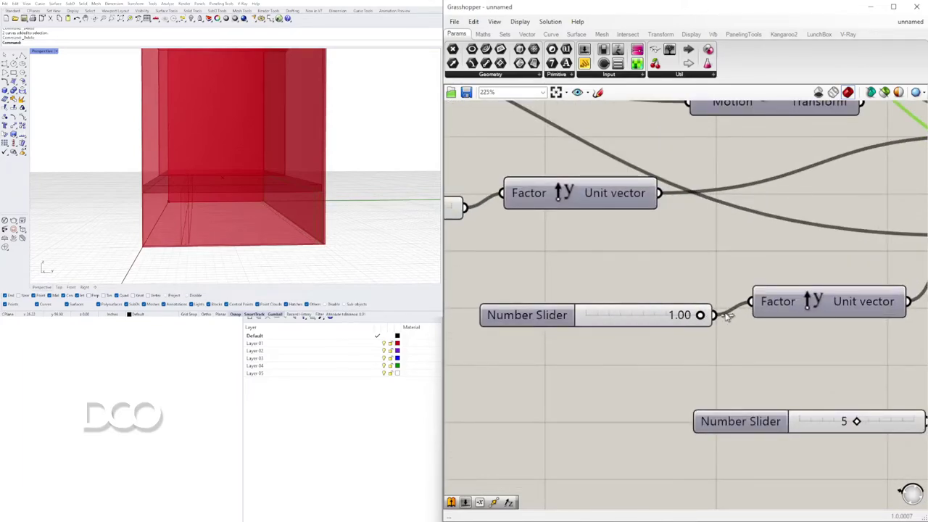
{"action": "right_click_drag", "start_coordinate": [180, 201], "coordinate": [273, 210]}
{"action": "scroll", "coordinate": [273, 209], "scroll_direction": "down", "scroll_amount": 2}
{"action": "scroll", "coordinate": [790, 334], "scroll_direction": "down", "scroll_amount": 2}
{"action": "right_click_drag", "start_coordinate": [790, 334], "coordinate": [418, 348]}
{"action": "scroll", "coordinate": [757, 372], "scroll_direction": "down", "scroll_amount": 1}
{"action": "right_click_drag", "start_coordinate": [757, 372], "coordinate": [770, 398]}
Step: Highlight the Move, Mirror and original base Extrude in turn and examine where their panels sit in the wardrobe
{"action": "left_click_drag", "start_coordinate": [783, 427], "coordinate": [728, 355]}
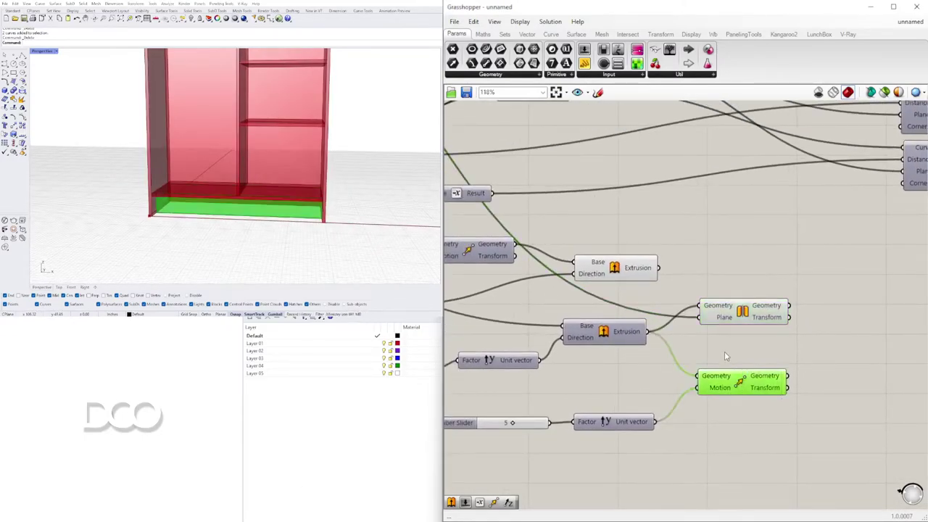
{"action": "right_click_drag", "start_coordinate": [726, 354], "coordinate": [800, 374]}
{"action": "left_click_drag", "start_coordinate": [847, 380], "coordinate": [818, 314]}
{"action": "right_click_drag", "start_coordinate": [379, 218], "coordinate": [216, 214]}
{"action": "left_click", "coordinate": [697, 292]}
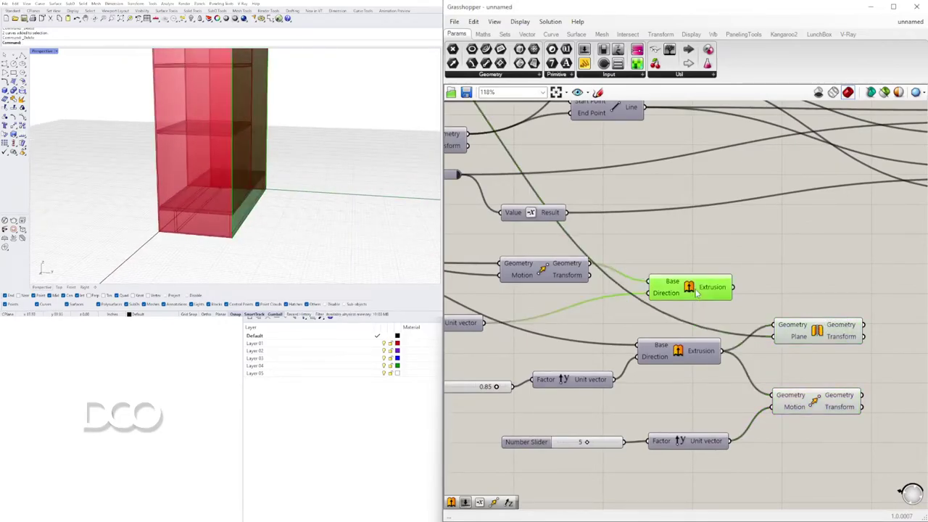
{"action": "scroll", "coordinate": [246, 179], "scroll_direction": "down", "scroll_amount": 5}
{"action": "right_click_drag", "start_coordinate": [229, 181], "coordinate": [239, 245]}
{"action": "scroll", "coordinate": [216, 223], "scroll_direction": "up", "scroll_amount": 2}
{"action": "scroll", "coordinate": [245, 238], "scroll_direction": "down", "scroll_amount": 2}
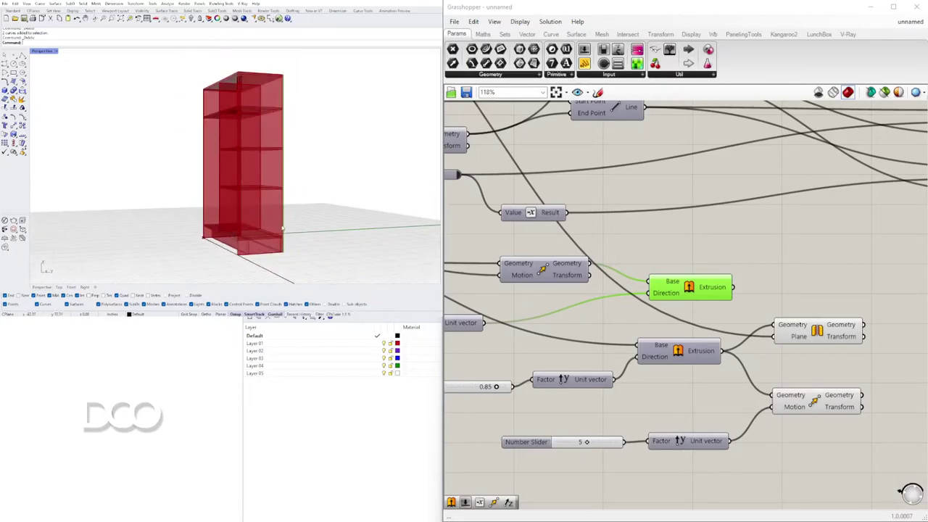
{"action": "scroll", "coordinate": [290, 225], "scroll_direction": "up", "scroll_amount": 2}
{"action": "right_click_drag", "start_coordinate": [212, 208], "coordinate": [257, 211]}
{"action": "scroll", "coordinate": [271, 201], "scroll_direction": "down", "scroll_amount": 2}
Step: Try previewing the Evaluate Curve component and turn its preview back off
{"action": "left_click", "coordinate": [723, 238]}
{"action": "right_click_drag", "start_coordinate": [234, 155], "coordinate": [277, 174]}
{"action": "scroll", "coordinate": [659, 281], "scroll_direction": "down", "scroll_amount": 1}
{"action": "scroll", "coordinate": [661, 290], "scroll_direction": "down", "scroll_amount": 1}
{"action": "right_click_drag", "start_coordinate": [464, 280], "coordinate": [750, 284]}
{"action": "right_click_drag", "start_coordinate": [287, 155], "coordinate": [229, 149]}
{"action": "scroll", "coordinate": [736, 242], "scroll_direction": "down", "scroll_amount": 2}
{"action": "right_click_drag", "start_coordinate": [827, 251], "coordinate": [839, 286]}
{"action": "right_click_drag", "start_coordinate": [742, 233], "coordinate": [731, 256]}
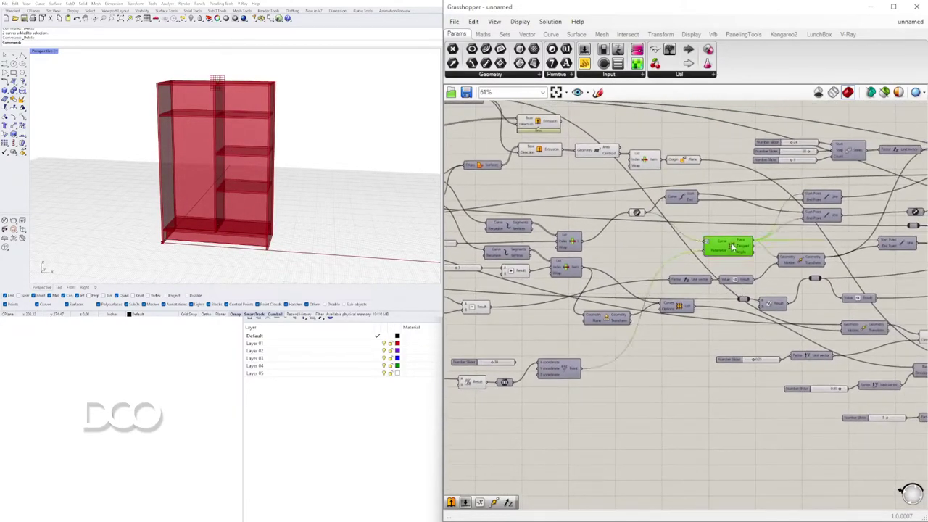
{"action": "right_click", "coordinate": [732, 247]}
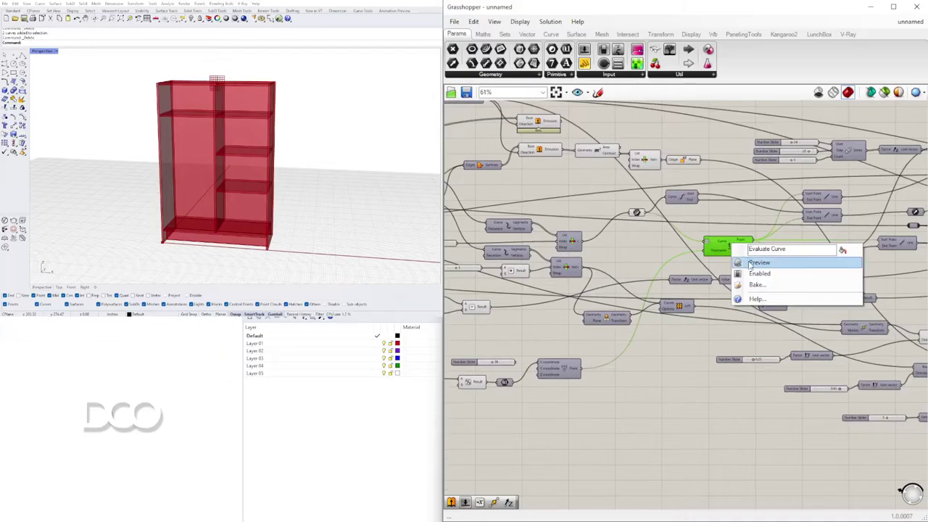
{"action": "left_click", "coordinate": [751, 264]}
{"action": "right_click", "coordinate": [734, 249]}
{"action": "left_click", "coordinate": [750, 265]}
Step: Turn on the preview of the Line joining the evaluated point to its moved copy and check it at the divider
{"action": "right_click_drag", "start_coordinate": [852, 240], "coordinate": [679, 269]}
{"action": "right_click", "coordinate": [733, 281]}
{"action": "left_click", "coordinate": [741, 294]}
{"action": "right_click_drag", "start_coordinate": [191, 190], "coordinate": [248, 227]}
{"action": "scroll", "coordinate": [221, 210], "scroll_direction": "up", "scroll_amount": 8}
{"action": "scroll", "coordinate": [225, 225], "scroll_direction": "down", "scroll_amount": 8}
{"action": "scroll", "coordinate": [217, 122], "scroll_direction": "up", "scroll_amount": 8}
{"action": "right_click_drag", "start_coordinate": [233, 102], "coordinate": [214, 148], "text": "shift"}
{"action": "scroll", "coordinate": [228, 140], "scroll_direction": "down", "scroll_amount": 3}
{"action": "scroll", "coordinate": [214, 148], "scroll_direction": "down", "scroll_amount": 5}
{"action": "right_click_drag", "start_coordinate": [241, 206], "coordinate": [254, 155], "text": "shift"}
Step: Add an Extend Curve component and connect the divider Line to its Curve input
{"action": "right_click_drag", "start_coordinate": [787, 333], "coordinate": [614, 287]}
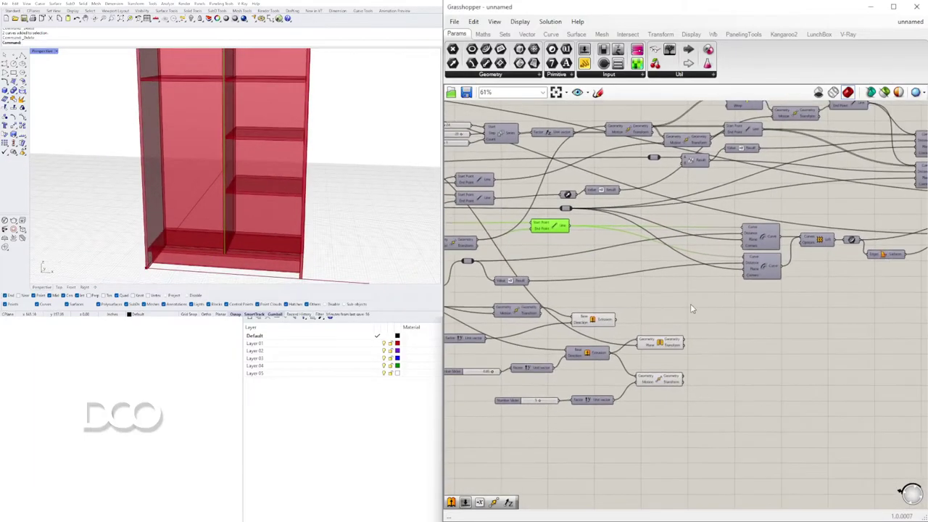
{"action": "double_click", "coordinate": [756, 310]}
{"action": "type", "text": "ex"}
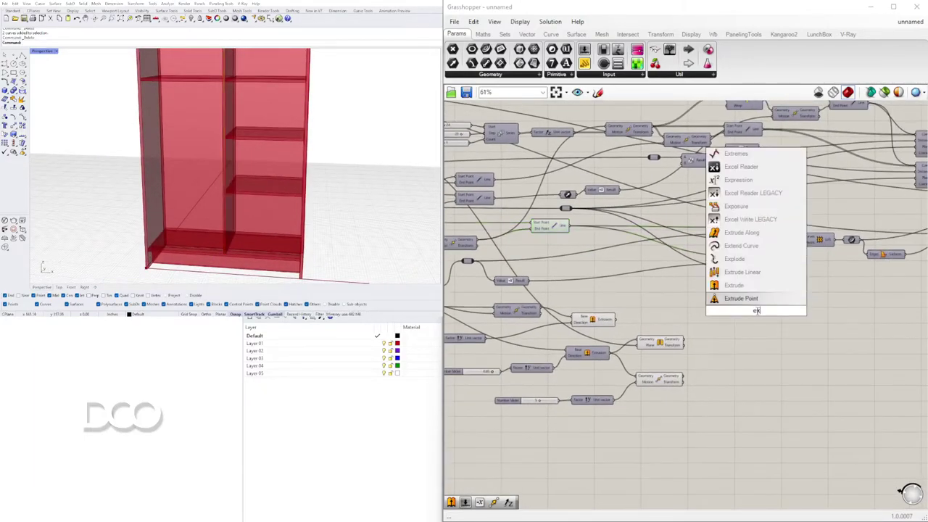
{"action": "left_click", "coordinate": [762, 299]}
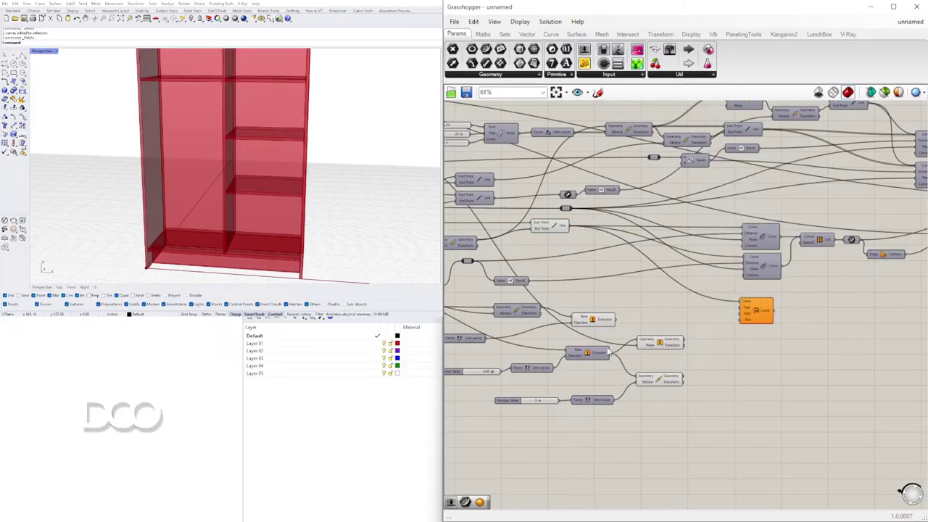
Step: Wire an upstream output through a relay into the Extend Curve's Start and End inputs and inspect the extended divider line
{"action": "right_click_drag", "start_coordinate": [537, 418], "coordinate": [692, 417]}
{"action": "scroll", "coordinate": [692, 417], "scroll_direction": "up", "scroll_amount": 1}
{"action": "scroll", "coordinate": [583, 406], "scroll_direction": "down", "scroll_amount": 1}
{"action": "scroll", "coordinate": [583, 406], "scroll_direction": "down", "scroll_amount": 2}
{"action": "right_click_drag", "start_coordinate": [471, 341], "coordinate": [701, 344]}
{"action": "scroll", "coordinate": [701, 344], "scroll_direction": "up", "scroll_amount": 5}
{"action": "scroll", "coordinate": [682, 342], "scroll_direction": "down", "scroll_amount": 4}
{"action": "right_click_drag", "start_coordinate": [501, 334], "coordinate": [794, 334]}
{"action": "right_click_drag", "start_coordinate": [638, 331], "coordinate": [832, 330]}
{"action": "right_click_drag", "start_coordinate": [638, 312], "coordinate": [748, 321]}
{"action": "right_click_drag", "start_coordinate": [616, 303], "coordinate": [576, 296]}
{"action": "scroll", "coordinate": [695, 304], "scroll_direction": "up", "scroll_amount": 4}
{"action": "scroll", "coordinate": [612, 293], "scroll_direction": "down", "scroll_amount": 7}
{"action": "left_click_drag", "start_coordinate": [629, 254], "coordinate": [614, 296]}
{"action": "scroll", "coordinate": [614, 296], "scroll_direction": "down", "scroll_amount": 7}
{"action": "scroll", "coordinate": [616, 299], "scroll_direction": "up", "scroll_amount": 8}
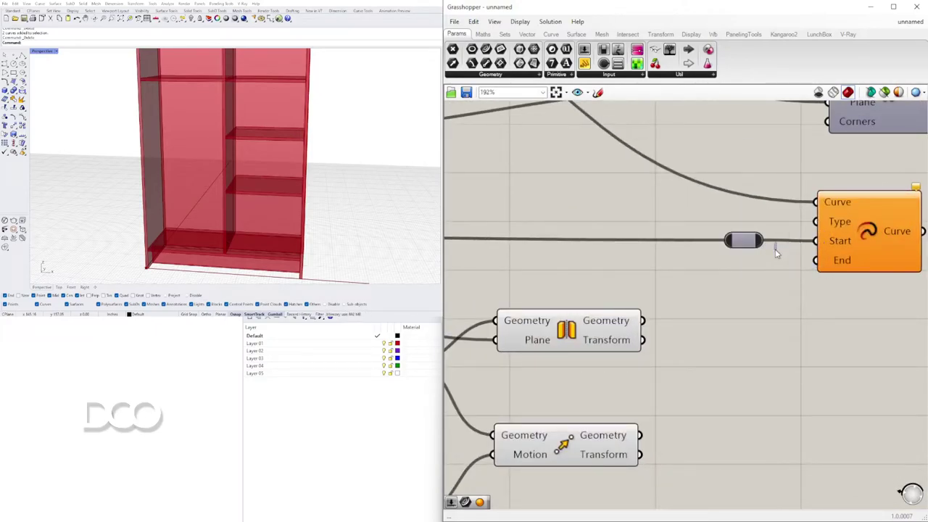
{"action": "left_click_drag", "start_coordinate": [797, 261], "coordinate": [858, 260]}
{"action": "right_click_drag", "start_coordinate": [859, 261], "coordinate": [772, 262]}
{"action": "left_click", "coordinate": [778, 250]}
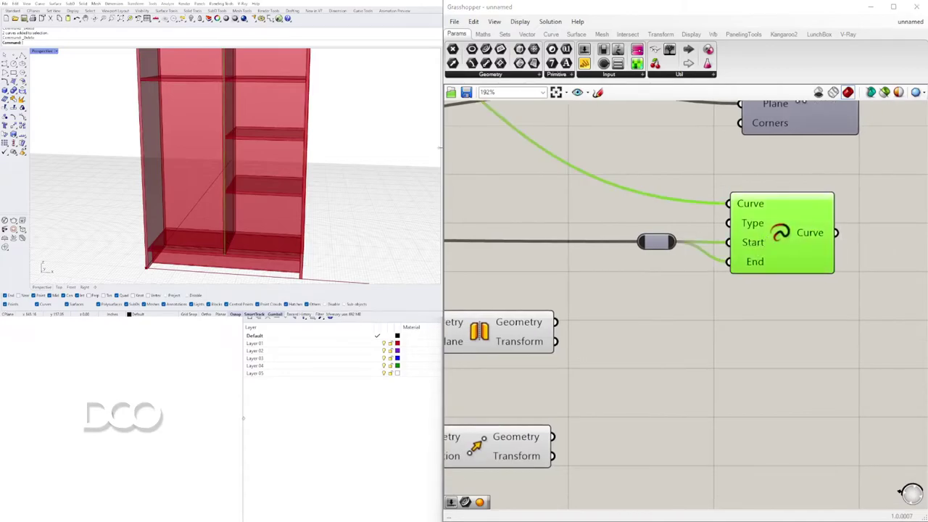
{"action": "right_click_drag", "start_coordinate": [254, 69], "coordinate": [254, 132], "text": "shift"}
{"action": "scroll", "coordinate": [210, 104], "scroll_direction": "up", "scroll_amount": 7}
{"action": "scroll", "coordinate": [209, 104], "scroll_direction": "down", "scroll_amount": 4}
{"action": "right_click_drag", "start_coordinate": [211, 106], "coordinate": [243, 143]}
{"action": "scroll", "coordinate": [246, 156], "scroll_direction": "down", "scroll_amount": 6}
{"action": "scroll", "coordinate": [247, 155], "scroll_direction": "up", "scroll_amount": 2}
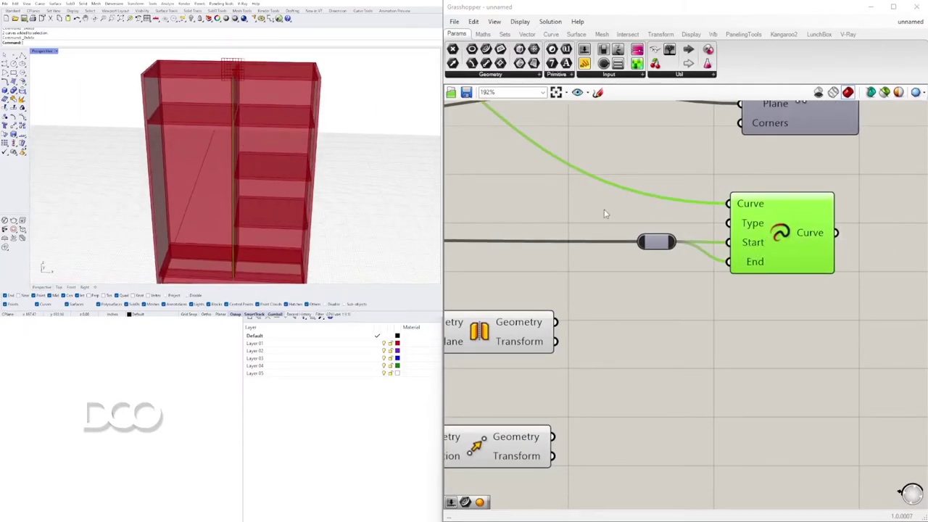
Step: Add an Extrude component after the Extend Curve and connect the extended curve to its Base input
{"action": "scroll", "coordinate": [856, 249], "scroll_direction": "down", "scroll_amount": 2}
{"action": "right_click_drag", "start_coordinate": [862, 249], "coordinate": [662, 256]}
{"action": "scroll", "coordinate": [755, 287], "scroll_direction": "down", "scroll_amount": 2}
{"action": "double_click", "coordinate": [755, 293]}
{"action": "type", "text": "extr"}
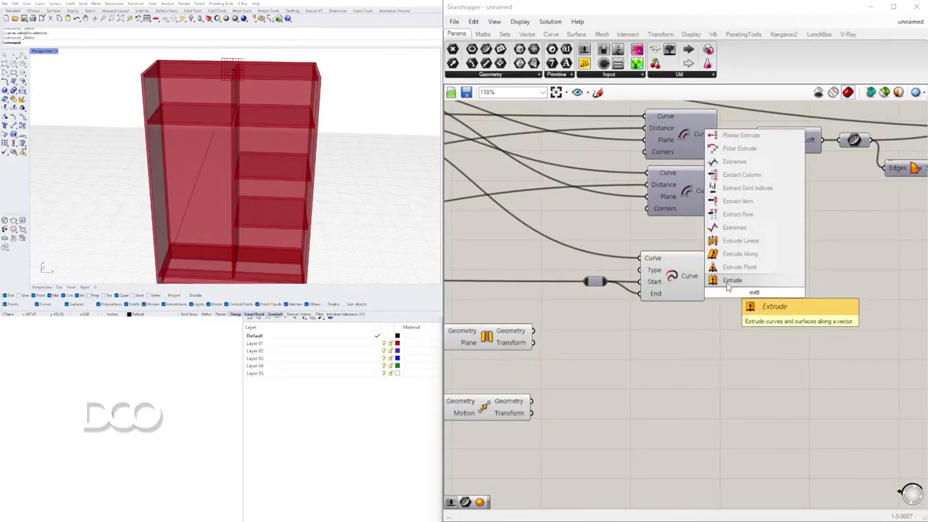
{"action": "left_click", "coordinate": [730, 281]}
{"action": "left_click_drag", "start_coordinate": [754, 292], "coordinate": [839, 281]}
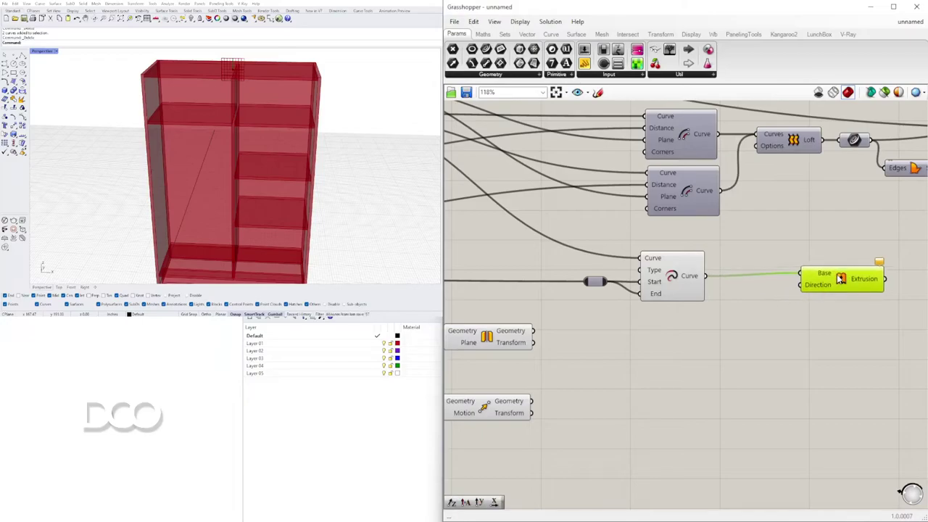
Step: Turn on the previews of the two Line components between the End Points and Evaluate Curve components
{"action": "scroll", "coordinate": [825, 278], "scroll_direction": "down", "scroll_amount": 5}
{"action": "right_click_drag", "start_coordinate": [606, 240], "coordinate": [721, 340]}
{"action": "scroll", "coordinate": [607, 240], "scroll_direction": "up", "scroll_amount": 5}
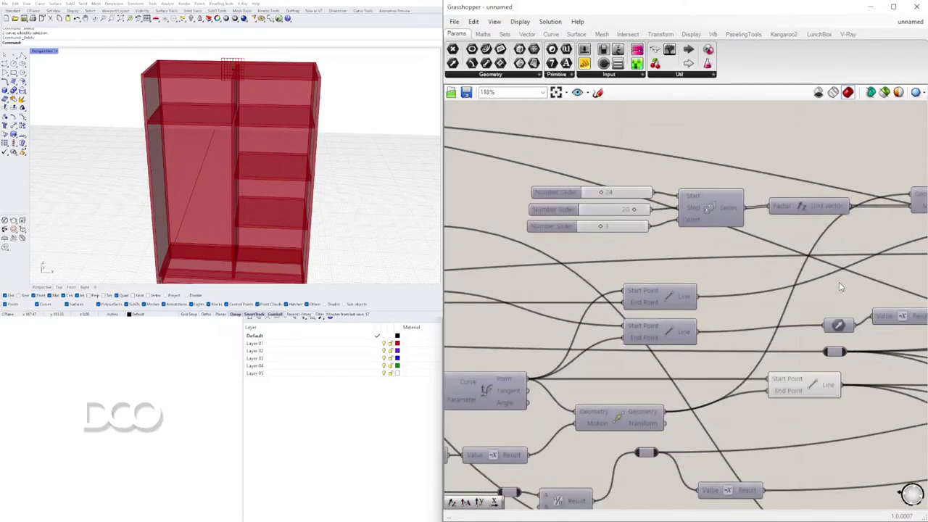
{"action": "right_click_drag", "start_coordinate": [839, 282], "coordinate": [525, 283]}
{"action": "scroll", "coordinate": [717, 277], "scroll_direction": "down", "scroll_amount": 2}
{"action": "right_click_drag", "start_coordinate": [466, 317], "coordinate": [700, 257]}
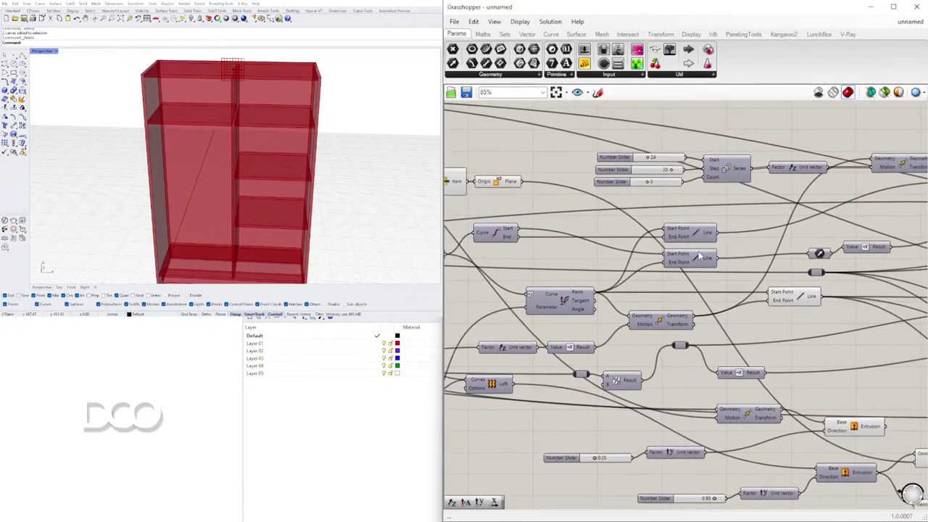
{"action": "right_click", "coordinate": [697, 232]}
{"action": "left_click", "coordinate": [698, 252]}
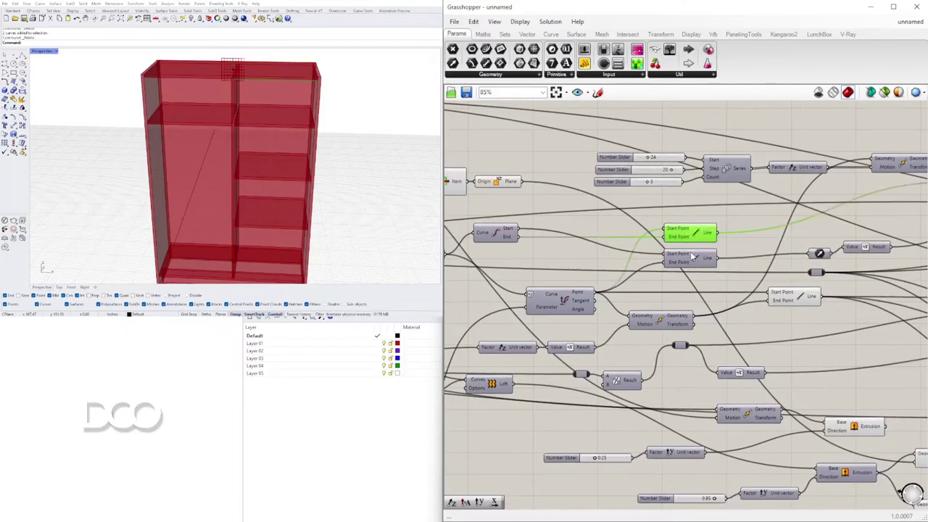
{"action": "right_click", "coordinate": [695, 258]}
{"action": "left_click", "coordinate": [709, 282]}
{"action": "right_click_drag", "start_coordinate": [752, 275], "coordinate": [631, 253]}
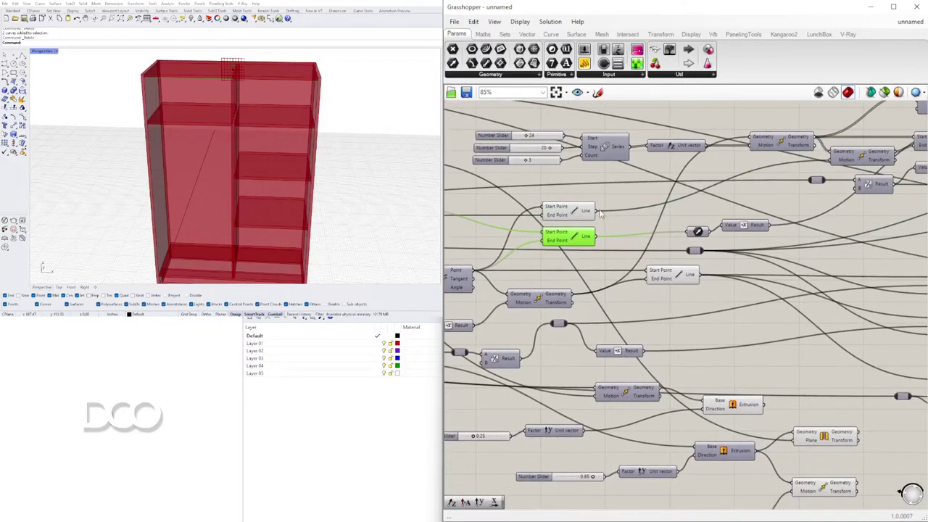
{"action": "right_click_drag", "start_coordinate": [567, 224], "coordinate": [683, 237]}
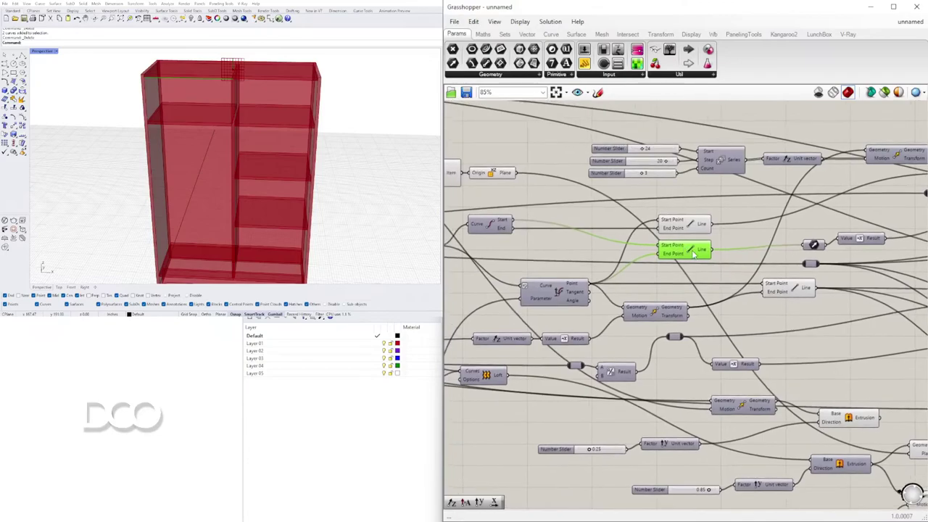
Step: Try previewing the End Points component and turn its preview back off
{"action": "right_click", "coordinate": [490, 226]}
{"action": "left_click", "coordinate": [505, 244]}
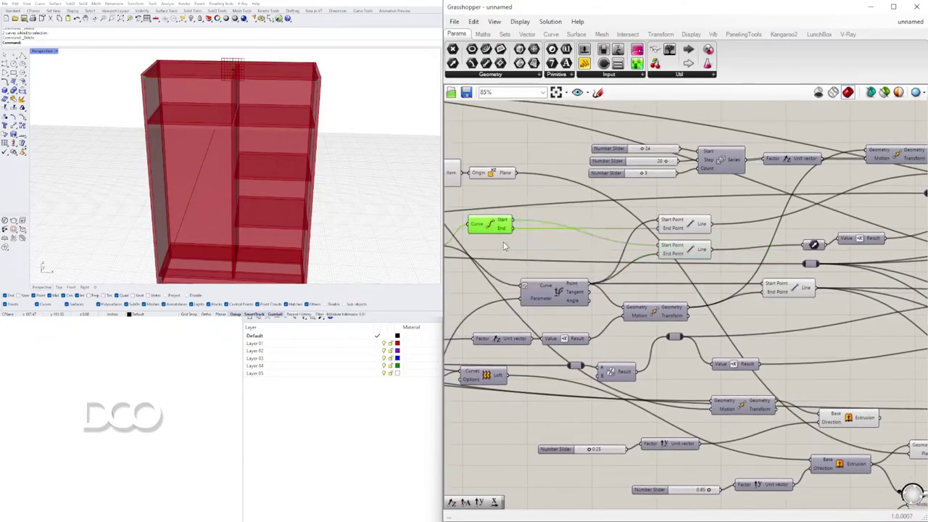
{"action": "right_click", "coordinate": [490, 226]}
{"action": "left_click", "coordinate": [509, 245]}
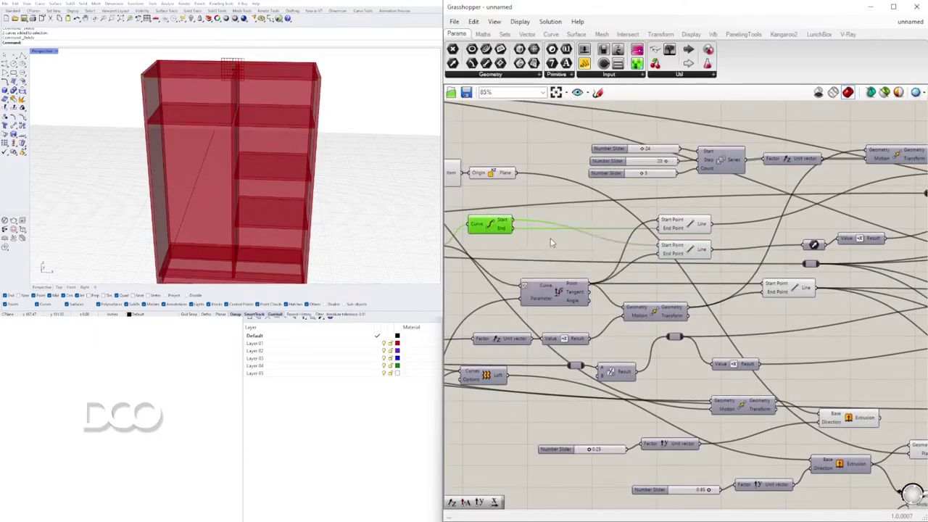
Step: Try the lower of the two Lines as the new Extrude's Direction input and undo that connection
{"action": "scroll", "coordinate": [528, 249], "scroll_direction": "up", "scroll_amount": 2}
{"action": "right_click_drag", "start_coordinate": [695, 265], "coordinate": [661, 258]}
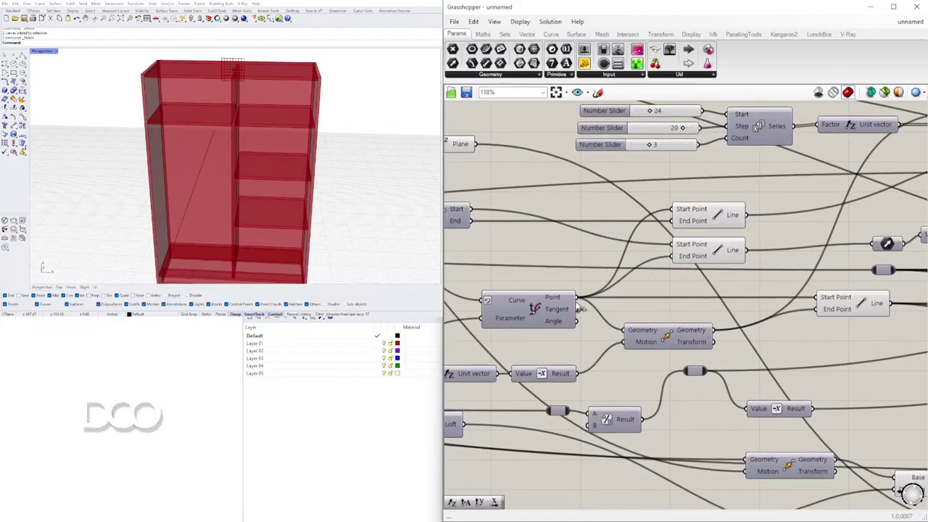
{"action": "left_click_drag", "start_coordinate": [557, 256], "coordinate": [561, 257]}
{"action": "scroll", "coordinate": [656, 256], "scroll_direction": "down", "scroll_amount": 2}
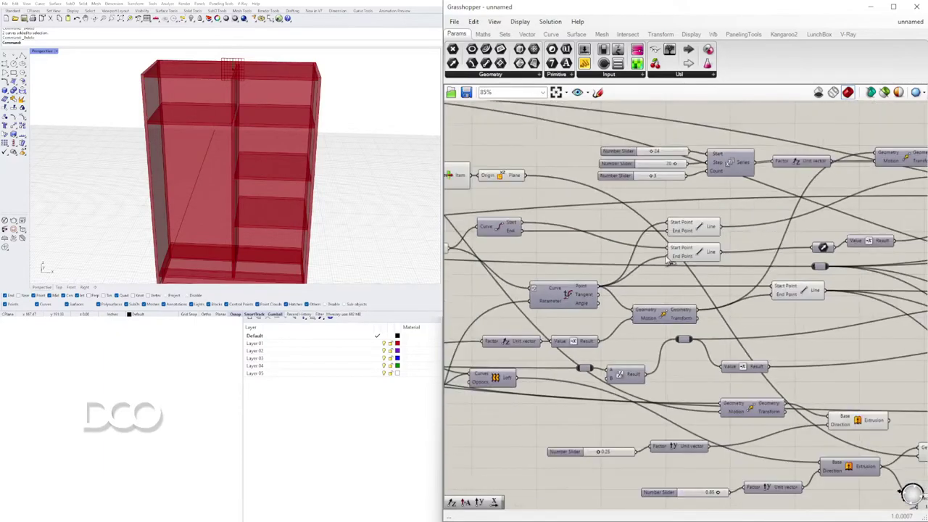
{"action": "right_click_drag", "start_coordinate": [734, 255], "coordinate": [519, 235]}
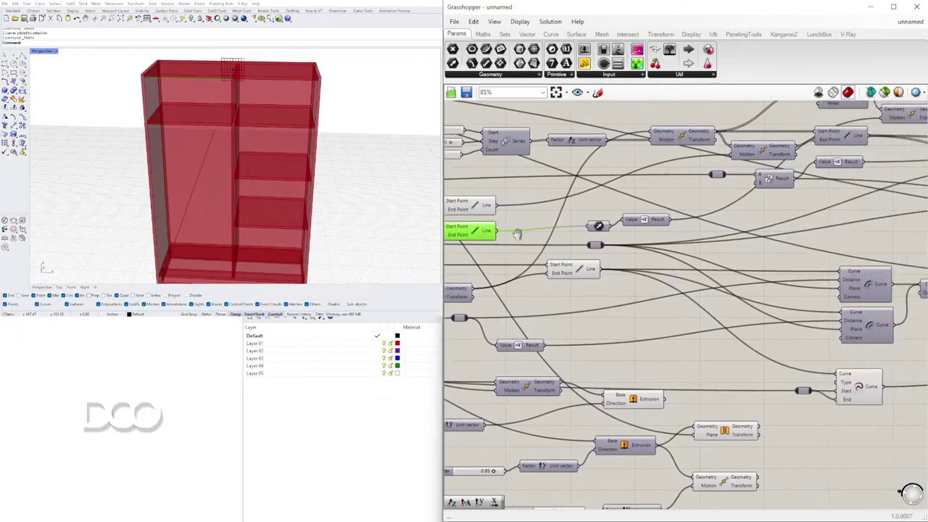
{"action": "scroll", "coordinate": [510, 234], "scroll_direction": "down", "scroll_amount": 3}
{"action": "scroll", "coordinate": [569, 238], "scroll_direction": "up", "scroll_amount": 3}
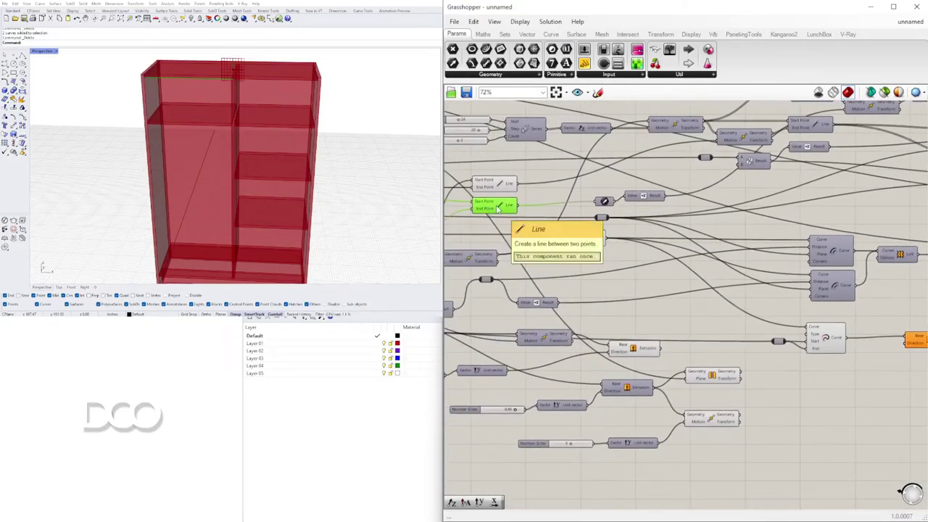
{"action": "left_click_drag", "start_coordinate": [833, 310], "coordinate": [840, 296]}
{"action": "right_click_drag", "start_coordinate": [601, 278], "coordinate": [680, 281]}
{"action": "left_click", "coordinate": [476, 179]}
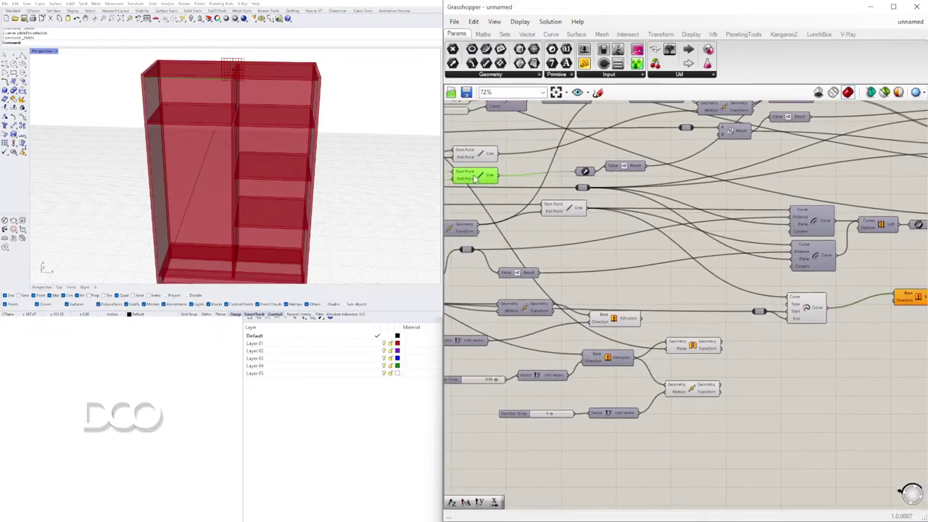
{"action": "left_click", "coordinate": [903, 297]}
{"action": "left_click_drag", "start_coordinate": [903, 297], "coordinate": [883, 290]}
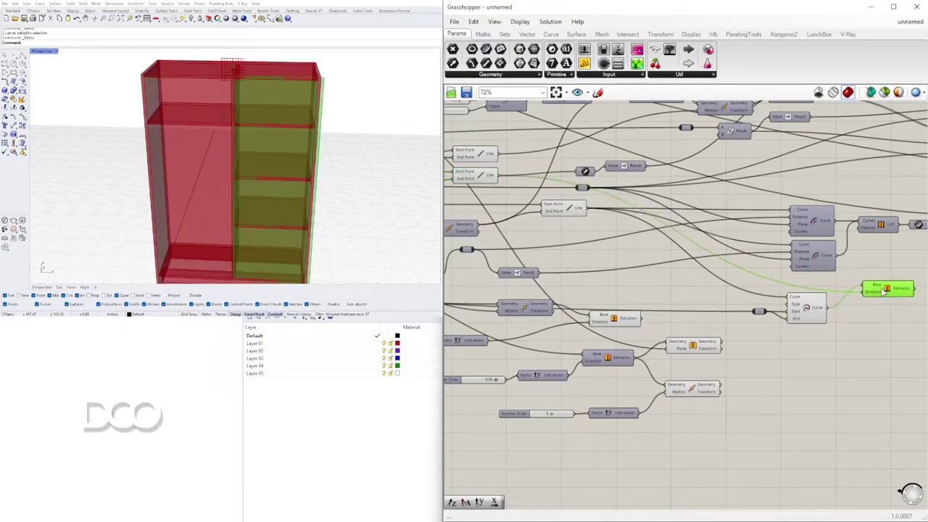
{"action": "key", "text": "ctrl+z"}
{"action": "key", "text": "ctrl+z"}
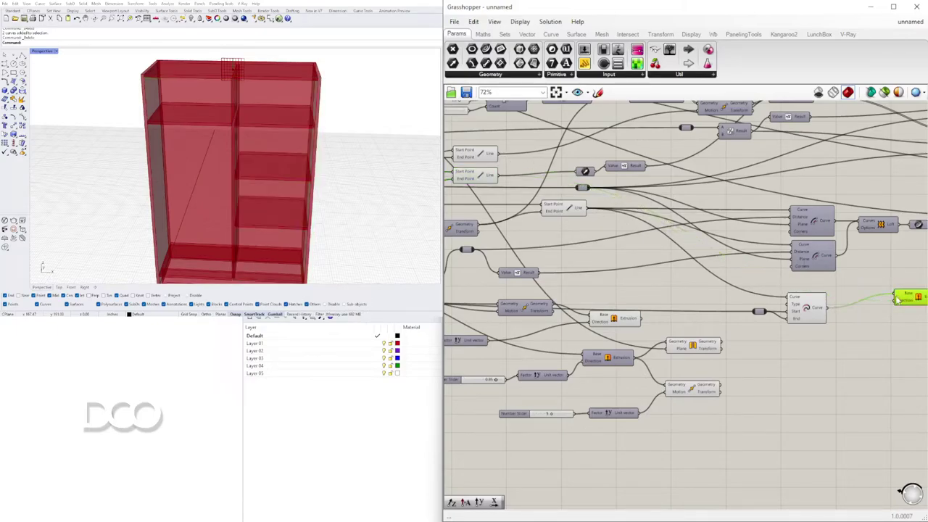
Step: Add a Unit X component and a Negative component beside it, above the Extend Curve and before the new Extrude
{"action": "left_click_drag", "start_coordinate": [912, 304], "coordinate": [908, 300]}
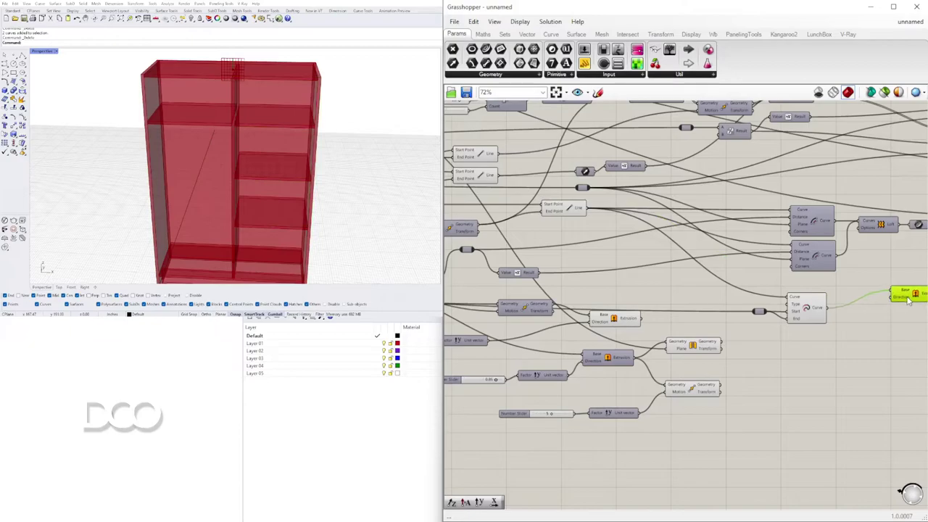
{"action": "double_click", "coordinate": [803, 280]}
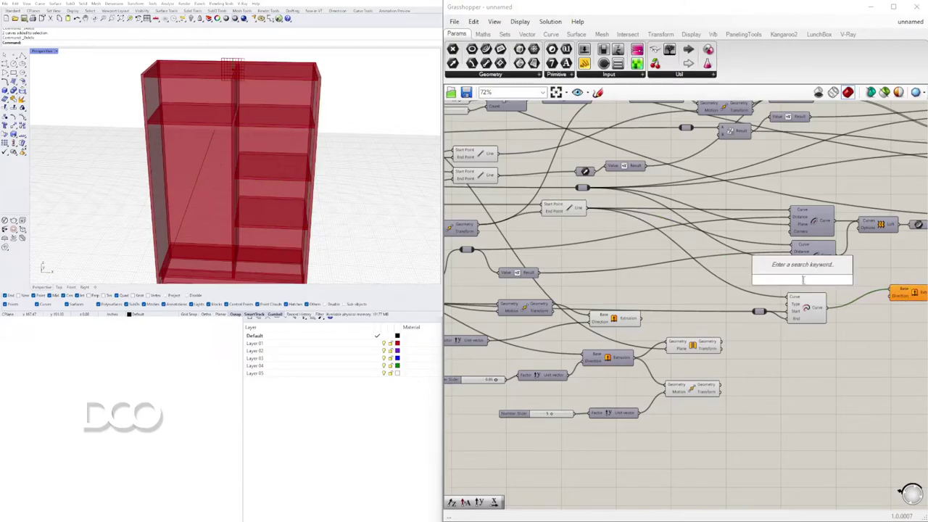
{"action": "type", "text": "x"}
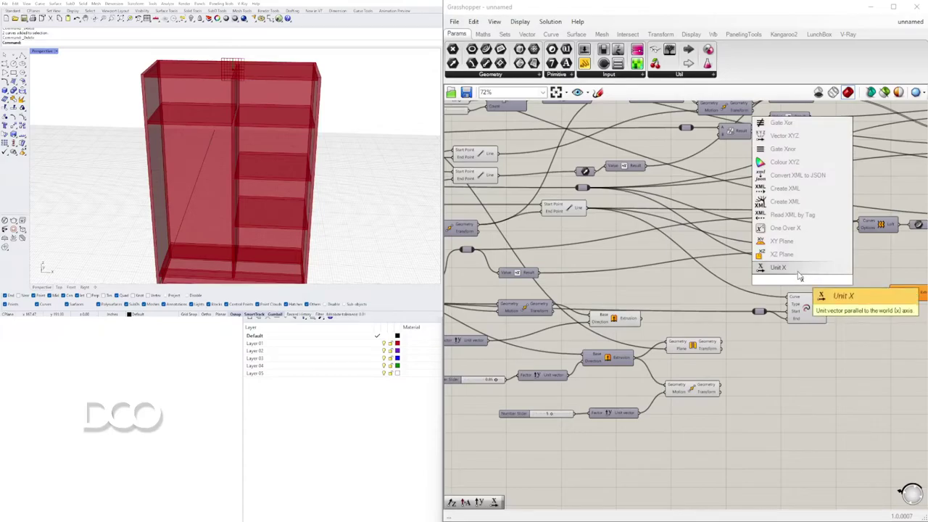
{"action": "key", "text": "Return"}
{"action": "double_click", "coordinate": [831, 283]}
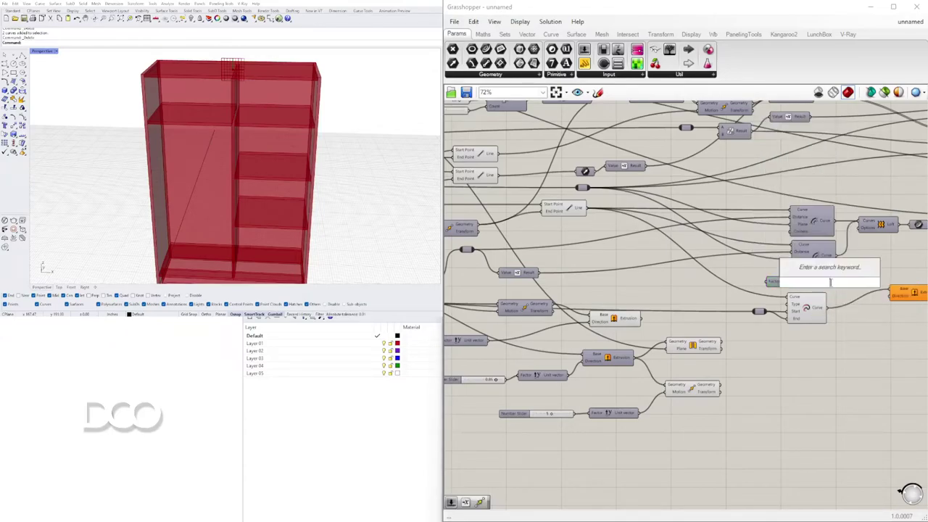
{"action": "type", "text": "neg"}
{"action": "key", "text": "Return"}
{"action": "left_click_drag", "start_coordinate": [829, 285], "coordinate": [845, 285]}
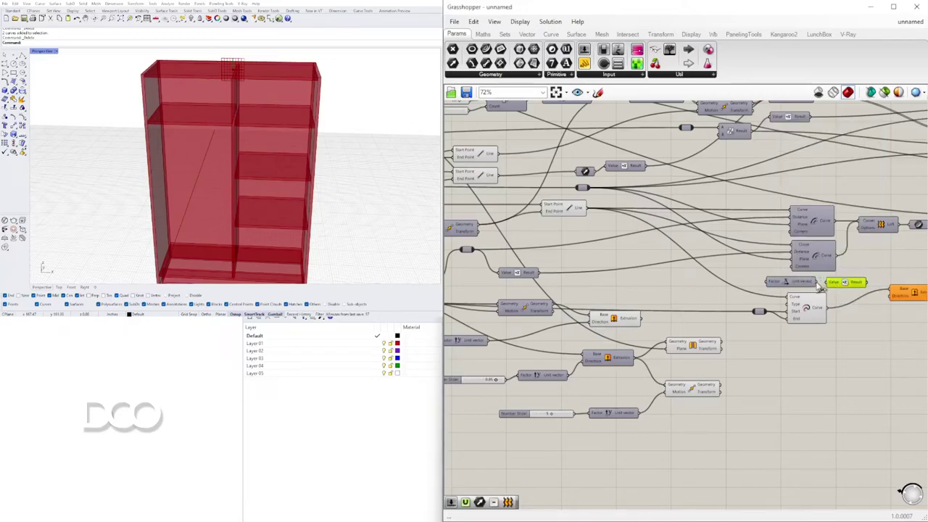
Step: Add a Length component before the Unit X and connect the lower of the two Lines to its Curve input
{"action": "double_click", "coordinate": [641, 289]}
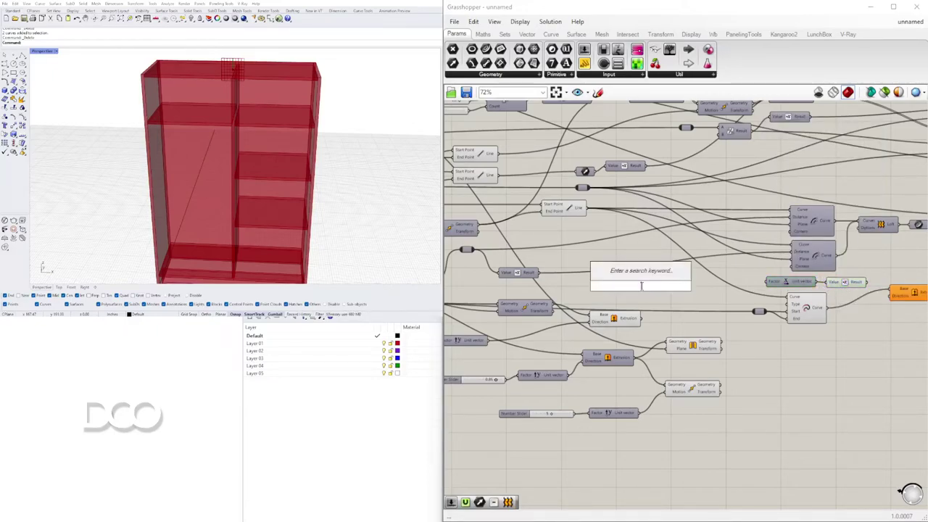
{"action": "type", "text": "len"}
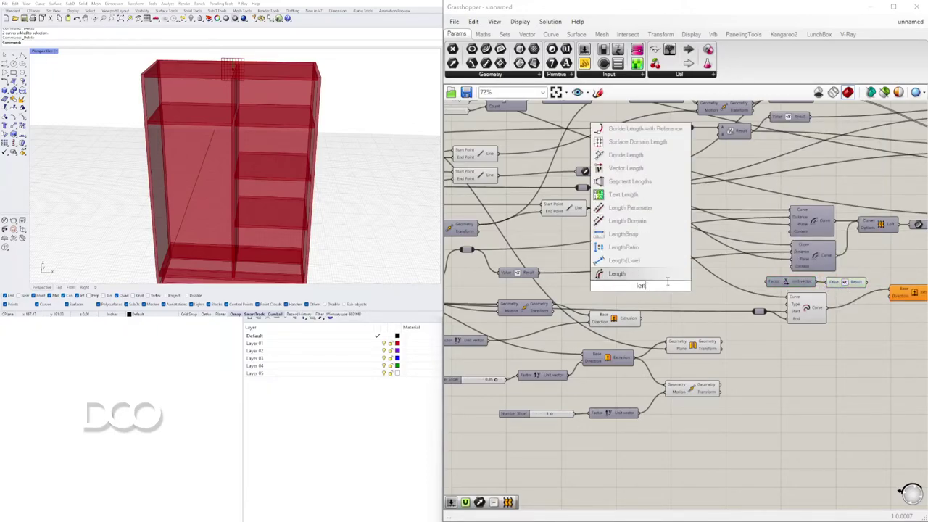
{"action": "left_click", "coordinate": [635, 277]}
{"action": "left_click_drag", "start_coordinate": [646, 287], "coordinate": [698, 289]}
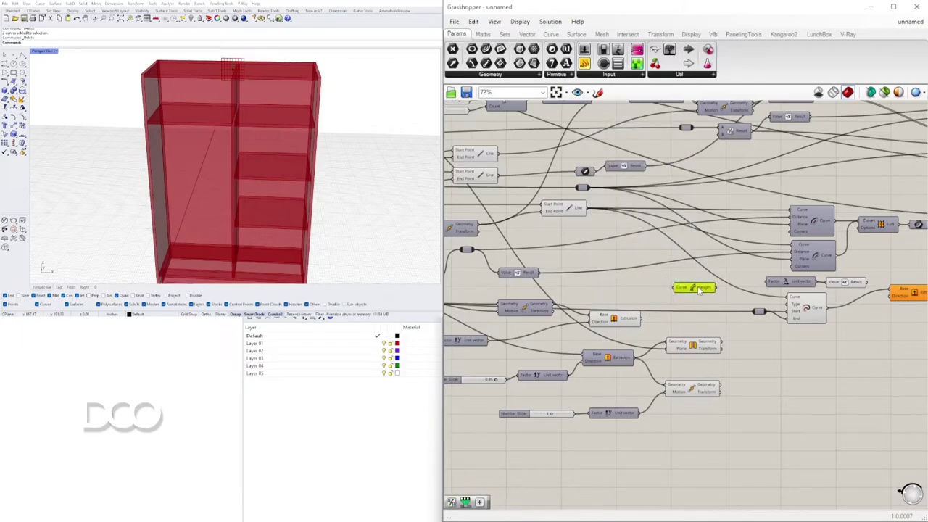
{"action": "left_click", "coordinate": [483, 174]}
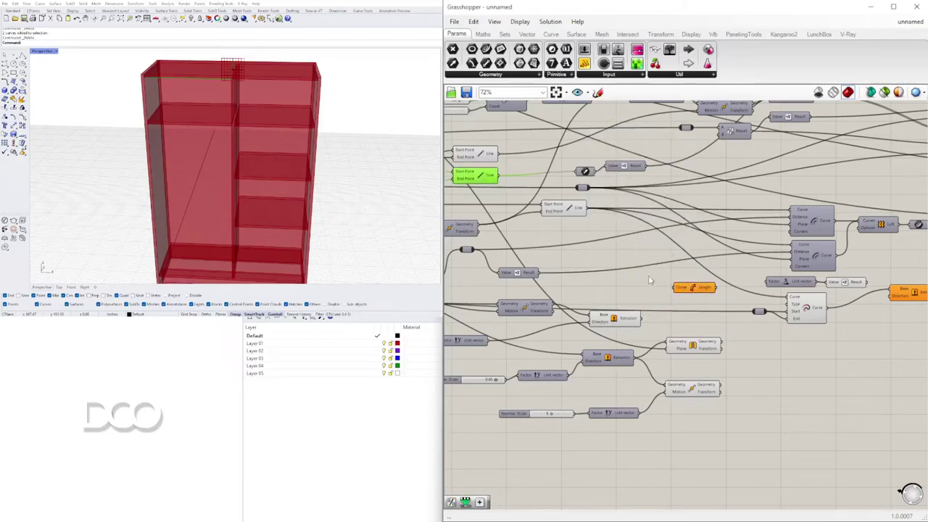
{"action": "left_click_drag", "start_coordinate": [501, 175], "coordinate": [677, 288]}
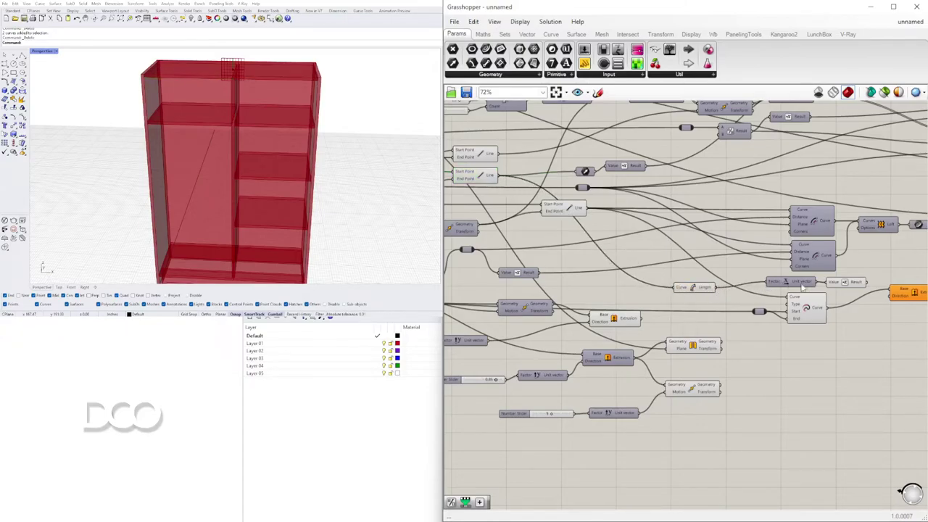
Step: Connect the Negative component's Result to the new Extrude's Direction input and align the Length component in its row
{"action": "right_click_drag", "start_coordinate": [796, 287], "coordinate": [734, 288]}
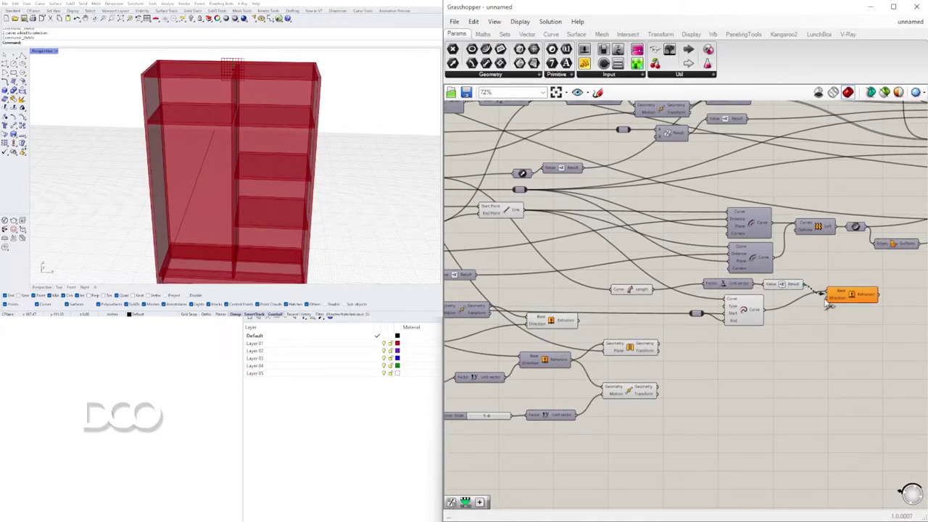
{"action": "left_click_drag", "start_coordinate": [823, 298], "coordinate": [828, 298]}
{"action": "left_click", "coordinate": [860, 292]}
{"action": "scroll", "coordinate": [764, 283], "scroll_direction": "up", "scroll_amount": 2}
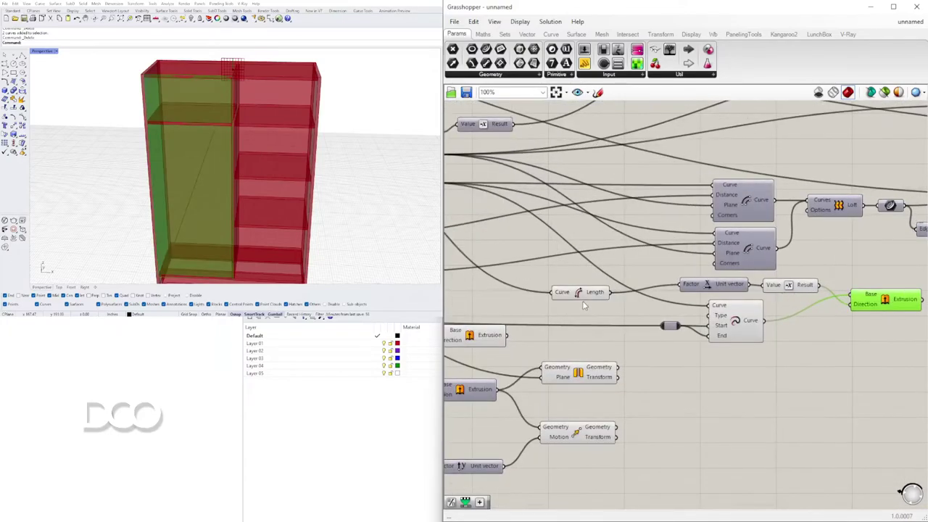
{"action": "left_click_drag", "start_coordinate": [583, 299], "coordinate": [580, 292]}
{"action": "right_click_drag", "start_coordinate": [812, 293], "coordinate": [668, 293]}
{"action": "left_click_drag", "start_coordinate": [638, 290], "coordinate": [640, 289]}
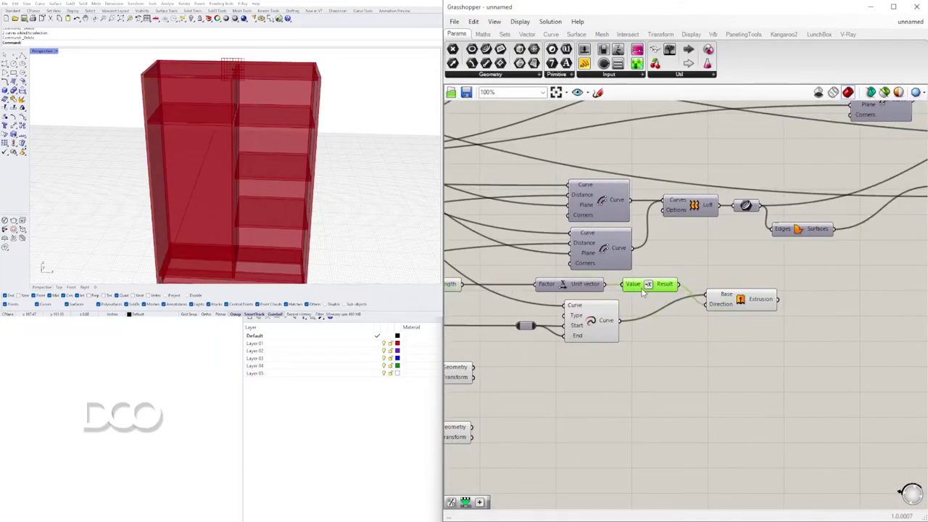
{"action": "left_click", "coordinate": [729, 301]}
Step: Duplicate the new Extrude directly below itself and move the Extend Curve with its relay further down
{"action": "scroll", "coordinate": [728, 300], "scroll_direction": "down", "scroll_amount": 2}
{"action": "right_click_drag", "start_coordinate": [744, 312], "coordinate": [665, 315]}
{"action": "left_click_drag", "start_coordinate": [678, 307], "coordinate": [702, 326]}
{"action": "right_click_drag", "start_coordinate": [611, 316], "coordinate": [803, 318]}
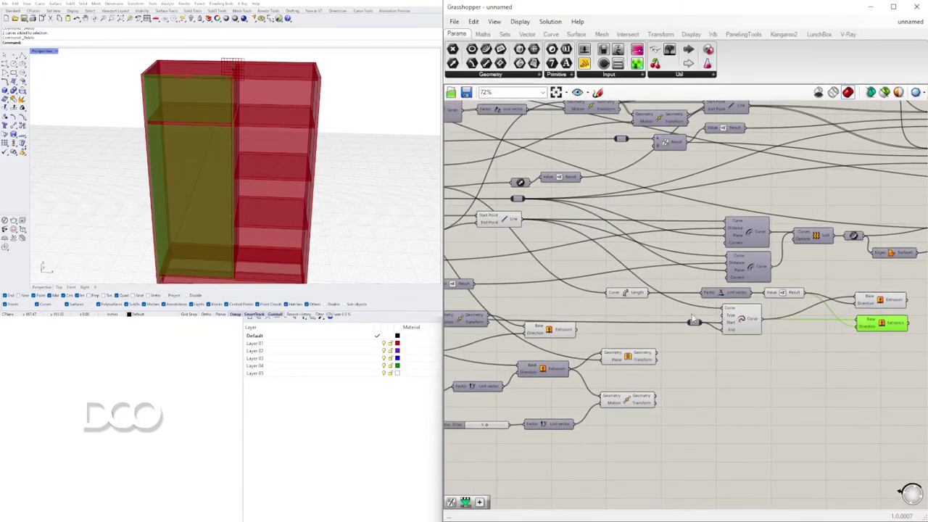
{"action": "scroll", "coordinate": [763, 333], "scroll_direction": "up", "scroll_amount": 1}
{"action": "left_click_drag", "start_coordinate": [677, 360], "coordinate": [783, 296]}
{"action": "left_click_drag", "start_coordinate": [756, 329], "coordinate": [763, 360]}
{"action": "left_click", "coordinate": [791, 384]}
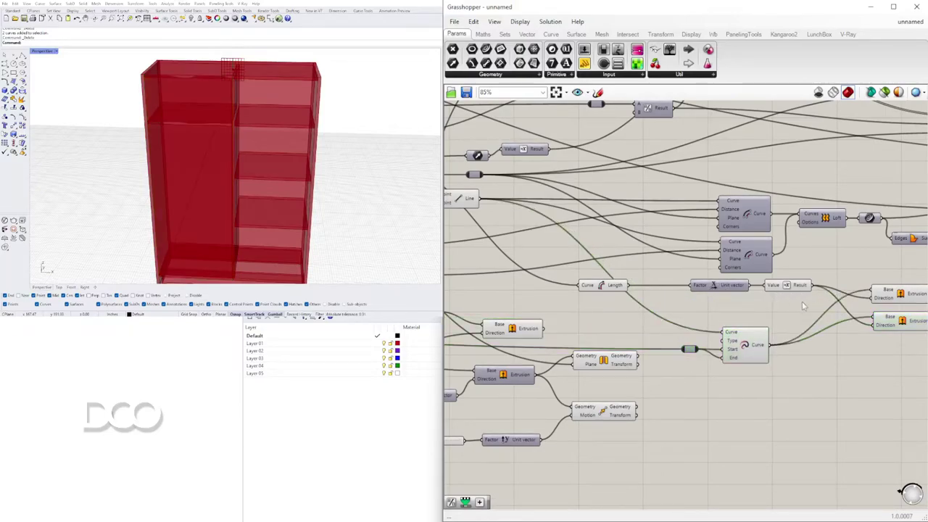
Step: Replace the lower Extrude's Direction input with a duplicated Length and Unit X pair, leaving out the Negative
{"action": "right_click_drag", "start_coordinate": [805, 301], "coordinate": [741, 296]}
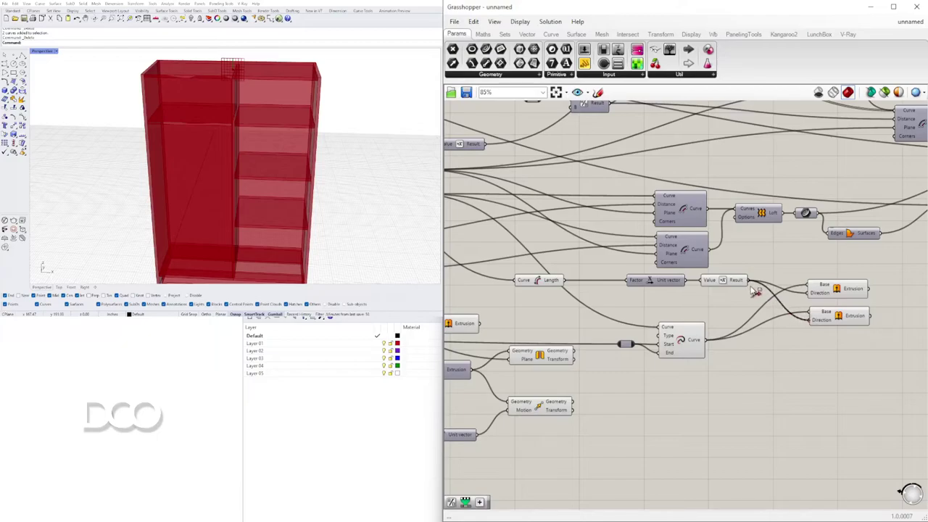
{"action": "left_click_drag", "start_coordinate": [751, 289], "coordinate": [753, 289], "text": "ctrl"}
{"action": "left_click", "coordinate": [824, 319]}
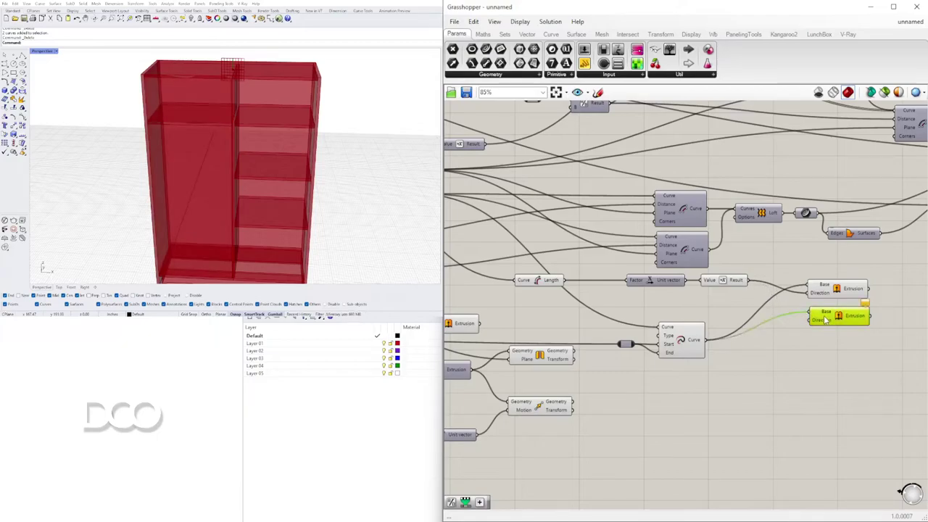
{"action": "left_click", "coordinate": [723, 290]}
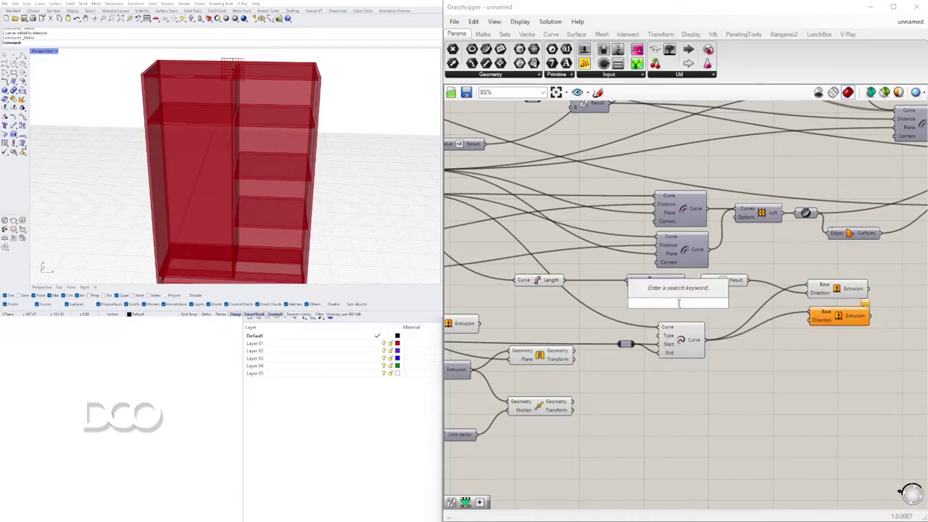
{"action": "left_click_drag", "start_coordinate": [670, 303], "coordinate": [544, 277]}
{"action": "left_click_drag", "start_coordinate": [545, 279], "coordinate": [546, 297], "text": "alt"}
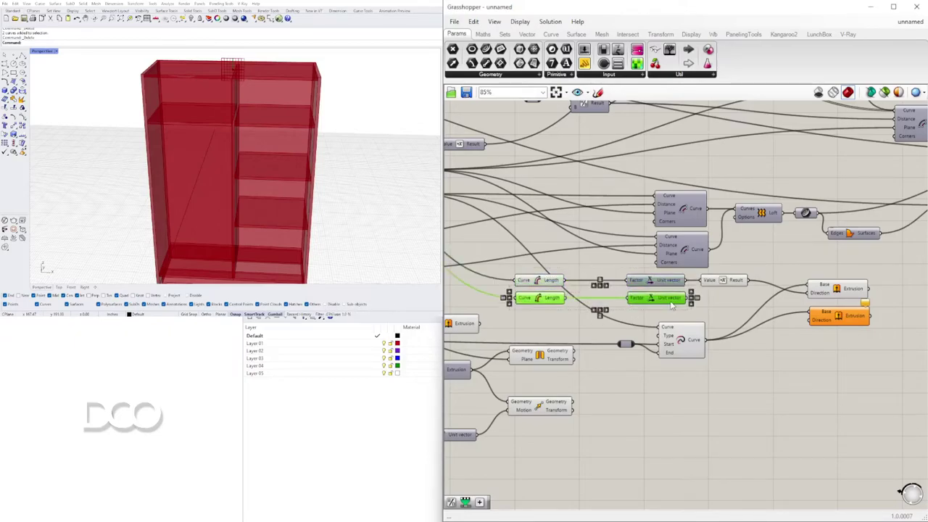
{"action": "left_click_drag", "start_coordinate": [781, 321], "coordinate": [808, 320]}
{"action": "left_click", "coordinate": [846, 321]}
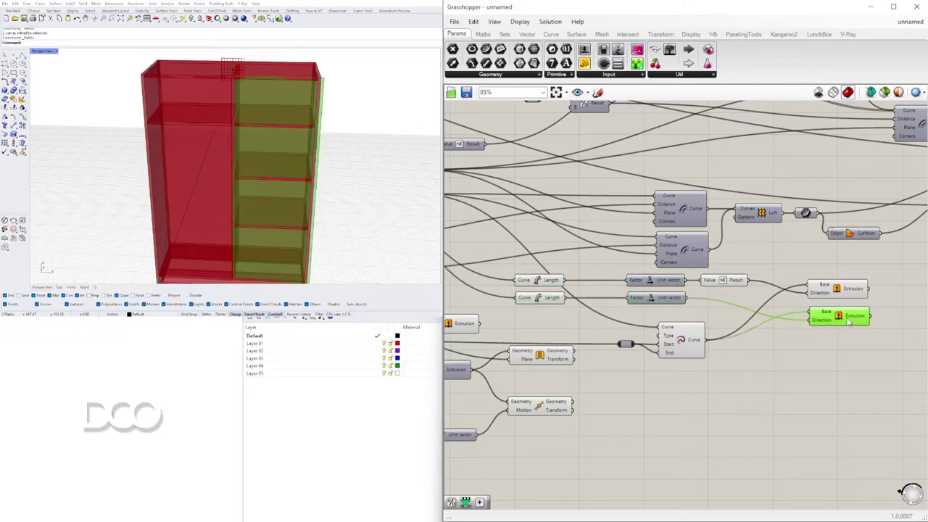
Step: Connect the upper of the two Lines to the duplicated Length's Curve input in place of the lower Line
{"action": "right_click_drag", "start_coordinate": [569, 289], "coordinate": [730, 328]}
{"action": "left_click", "coordinate": [691, 327]}
{"action": "scroll", "coordinate": [691, 328], "scroll_direction": "down", "scroll_amount": 1}
{"action": "left_click", "coordinate": [595, 212]}
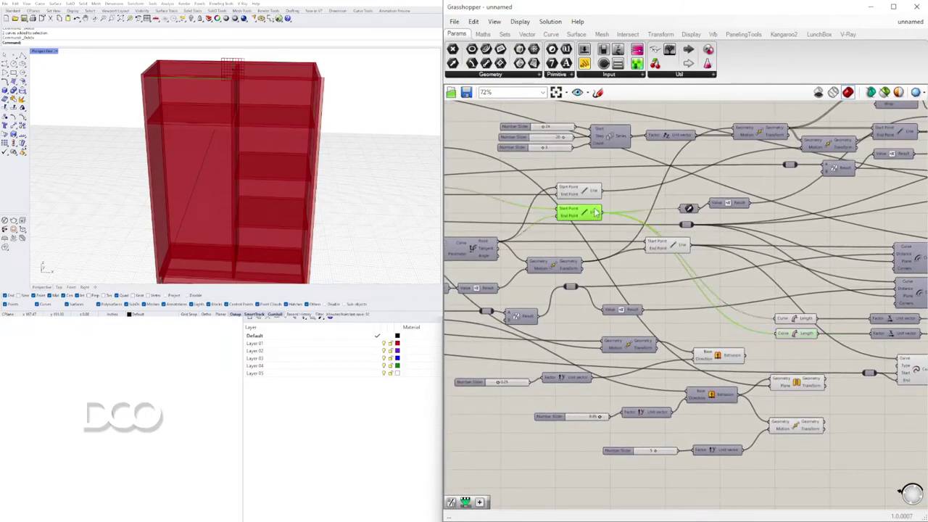
{"action": "left_click", "coordinate": [589, 194]}
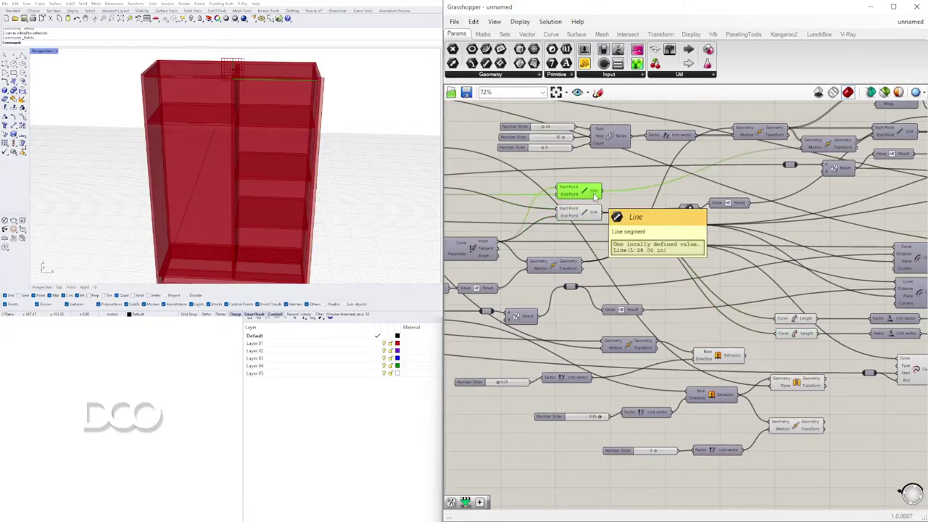
{"action": "left_click_drag", "start_coordinate": [697, 262], "coordinate": [776, 335]}
Step: Select both new Extrudes to examine the two door panels against the wardrobe openings
{"action": "right_click_drag", "start_coordinate": [850, 326], "coordinate": [654, 294]}
{"action": "scroll", "coordinate": [849, 292], "scroll_direction": "up", "scroll_amount": 2}
{"action": "right_click_drag", "start_coordinate": [867, 297], "coordinate": [801, 298]}
{"action": "left_click", "coordinate": [801, 298]}
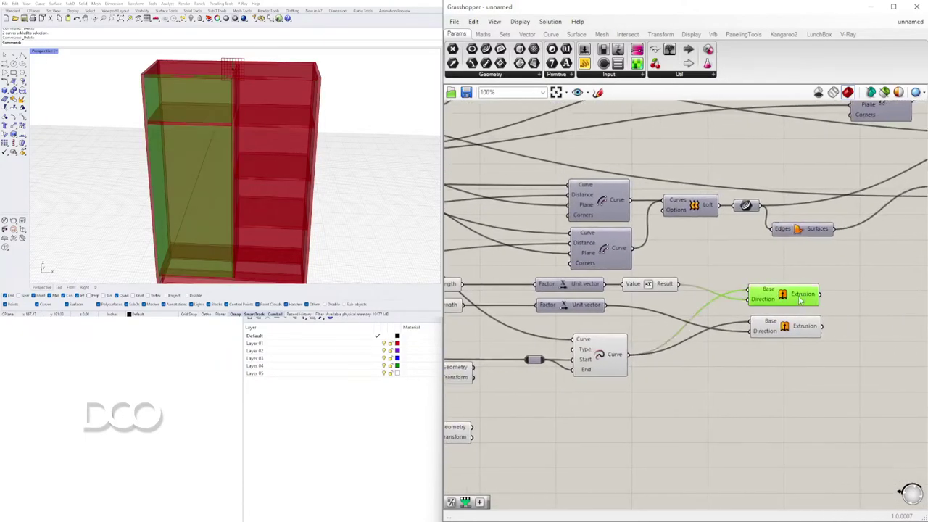
{"action": "left_click", "coordinate": [796, 329], "text": "shift"}
{"action": "right_click_drag", "start_coordinate": [519, 309], "coordinate": [746, 317]}
{"action": "scroll", "coordinate": [722, 315], "scroll_direction": "down", "scroll_amount": 2}
{"action": "right_click_drag", "start_coordinate": [640, 306], "coordinate": [681, 318]}
{"action": "scroll", "coordinate": [687, 319], "scroll_direction": "up", "scroll_amount": 2}
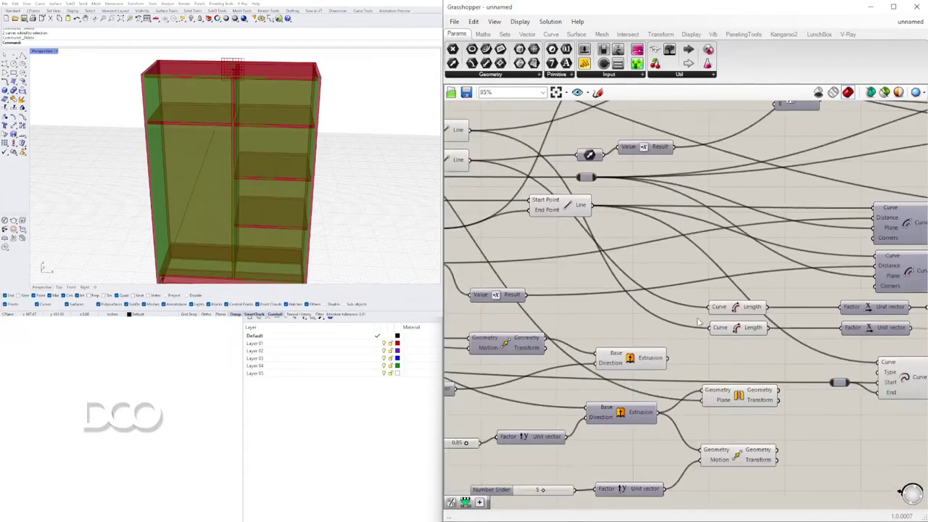
Step: Shift the Length, Unit X, Negative and Extrude components away from the Extend Curve to make room beside it
{"action": "scroll", "coordinate": [774, 319], "scroll_direction": "down", "scroll_amount": 1}
{"action": "right_click_drag", "start_coordinate": [773, 319], "coordinate": [608, 306]}
{"action": "left_click_drag", "start_coordinate": [747, 400], "coordinate": [735, 403]}
{"action": "right_click_drag", "start_coordinate": [839, 361], "coordinate": [734, 344]}
{"action": "left_click_drag", "start_coordinate": [835, 336], "coordinate": [751, 288]}
{"action": "left_click_drag", "start_coordinate": [696, 298], "coordinate": [711, 280], "text": "shift"}
{"action": "left_click", "coordinate": [703, 329]}
{"action": "right_click_drag", "start_coordinate": [668, 364], "coordinate": [528, 352]}
{"action": "scroll", "coordinate": [523, 352], "scroll_direction": "up", "scroll_amount": 1}
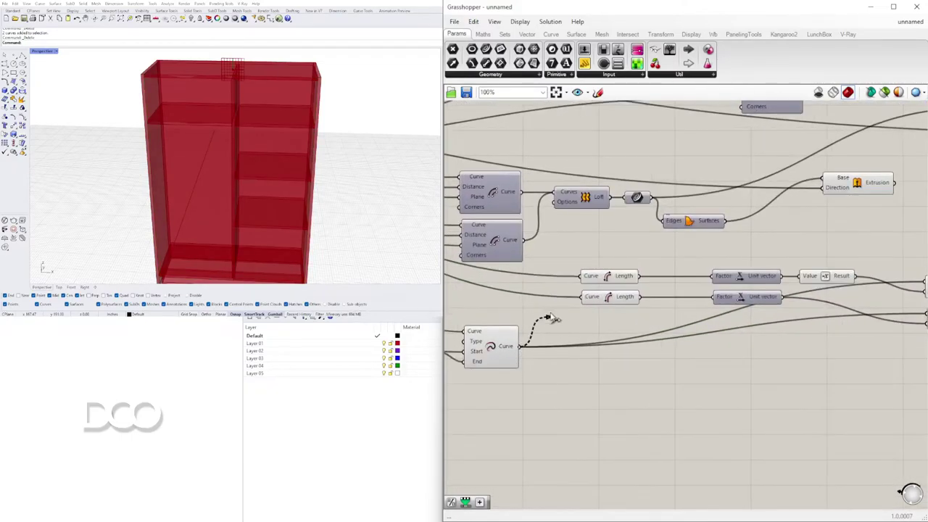
Step: Duplicate the Extend Curve just above the original and reposition the relay and the Length components around it
{"action": "left_click_drag", "start_coordinate": [555, 319], "coordinate": [556, 319]}
{"action": "right_click_drag", "start_coordinate": [556, 319], "coordinate": [743, 341]}
{"action": "left_click", "coordinate": [569, 348]}
{"action": "left_click", "coordinate": [622, 337]}
{"action": "scroll", "coordinate": [737, 342], "scroll_direction": "down", "scroll_amount": 1}
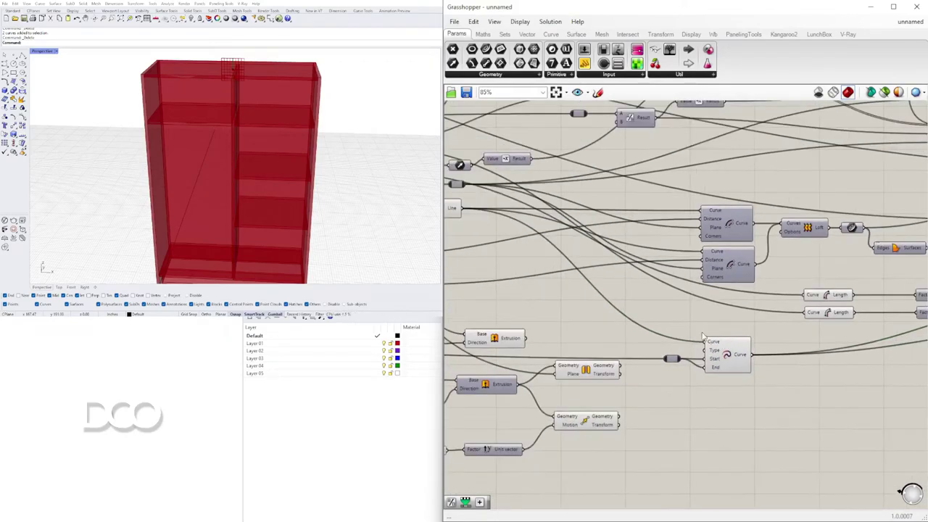
{"action": "scroll", "coordinate": [723, 344], "scroll_direction": "up", "scroll_amount": 2}
{"action": "left_click_drag", "start_coordinate": [653, 364], "coordinate": [648, 382]}
{"action": "left_click_drag", "start_coordinate": [728, 361], "coordinate": [728, 317]}
{"action": "right_click_drag", "start_coordinate": [827, 301], "coordinate": [769, 320]}
{"action": "left_click_drag", "start_coordinate": [799, 319], "coordinate": [803, 296]}
{"action": "left_click_drag", "start_coordinate": [803, 314], "coordinate": [807, 304]}
{"action": "left_click", "coordinate": [754, 282]}
Step: Connect the upper of the two Lines to the Curve input of the duplicated Extend Curve
{"action": "right_click_drag", "start_coordinate": [665, 269], "coordinate": [813, 268]}
{"action": "scroll", "coordinate": [661, 252], "scroll_direction": "down", "scroll_amount": 1}
{"action": "right_click_drag", "start_coordinate": [486, 192], "coordinate": [569, 213]}
{"action": "left_click", "coordinate": [537, 203]}
{"action": "right_click_drag", "start_coordinate": [506, 203], "coordinate": [617, 249]}
{"action": "left_click", "coordinate": [596, 199]}
{"action": "left_click", "coordinate": [605, 229], "text": "shift"}
{"action": "left_click", "coordinate": [606, 190]}
{"action": "left_click", "coordinate": [561, 195]}
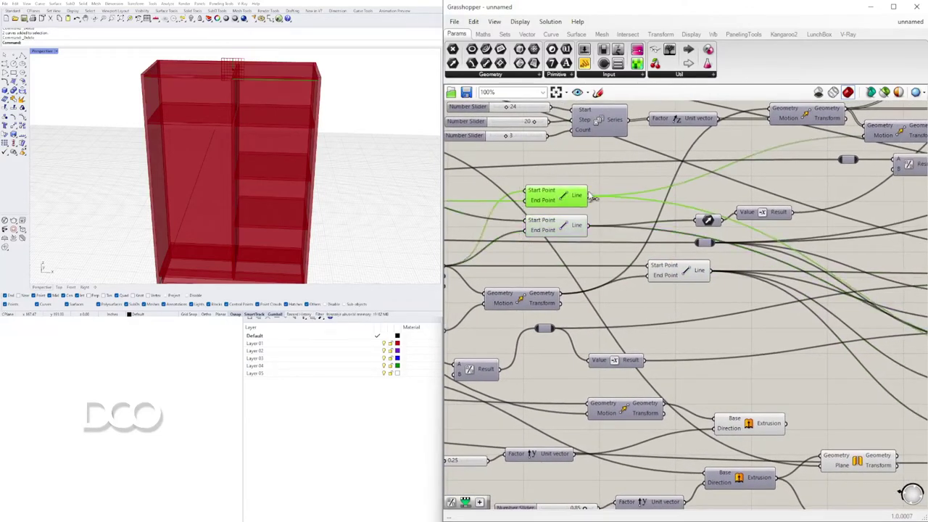
{"action": "right_click_drag", "start_coordinate": [604, 199], "coordinate": [532, 185]}
{"action": "scroll", "coordinate": [526, 185], "scroll_direction": "down", "scroll_amount": 5}
{"action": "left_click_drag", "start_coordinate": [518, 183], "coordinate": [846, 324]}
{"action": "scroll", "coordinate": [549, 220], "scroll_direction": "up", "scroll_amount": 4}
{"action": "scroll", "coordinate": [854, 329], "scroll_direction": "up", "scroll_amount": 1}
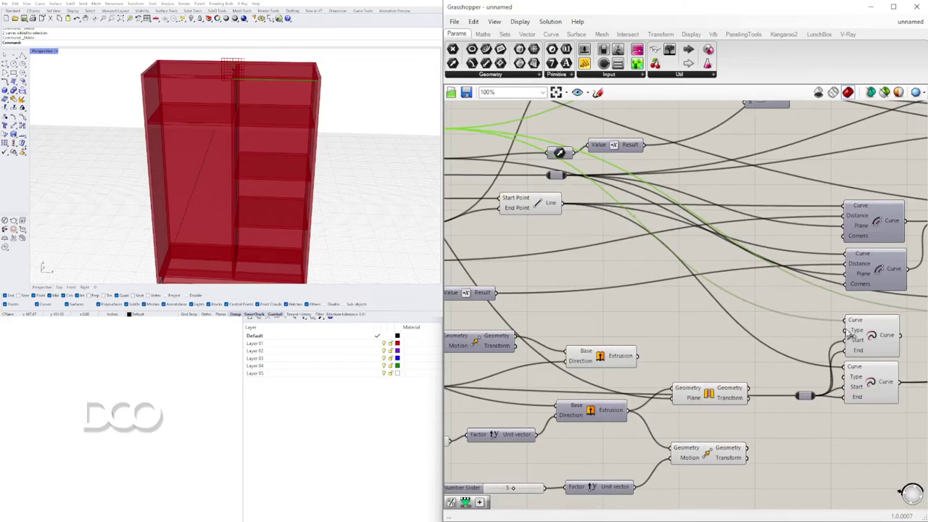
Step: Add a number slider of 0 and connect it to the duplicated Extend Curve's End input instead of the relay
{"action": "left_click_drag", "start_coordinate": [829, 392], "coordinate": [817, 395], "text": "ctrl"}
{"action": "right_click_drag", "start_coordinate": [859, 339], "coordinate": [780, 347]}
{"action": "left_click", "coordinate": [780, 346]}
{"action": "scroll", "coordinate": [638, 356], "scroll_direction": "up", "scroll_amount": 3}
{"action": "double_click", "coordinate": [627, 361]}
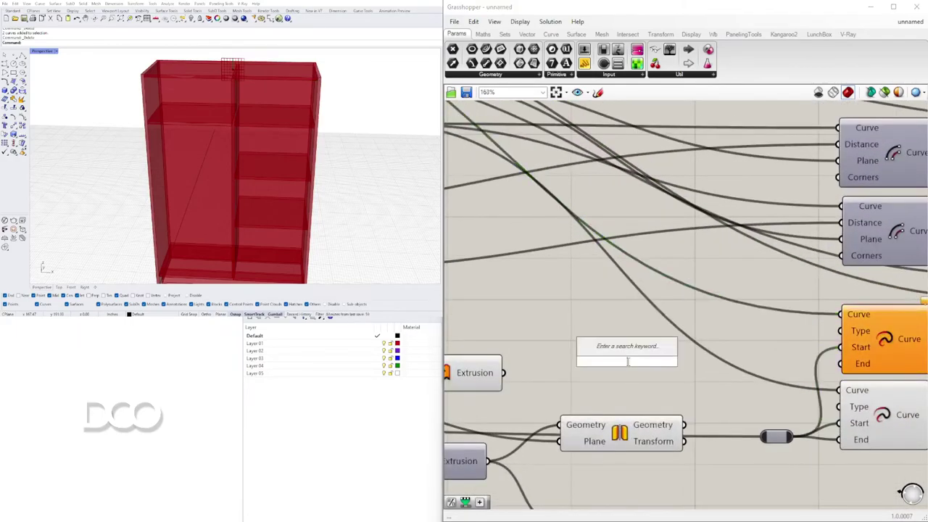
{"action": "type", "text": "0"}
{"action": "key", "text": "Return"}
{"action": "left_click_drag", "start_coordinate": [713, 361], "coordinate": [843, 364]}
{"action": "scroll", "coordinate": [831, 370], "scroll_direction": "down", "scroll_amount": 2}
{"action": "left_click", "coordinate": [781, 347]}
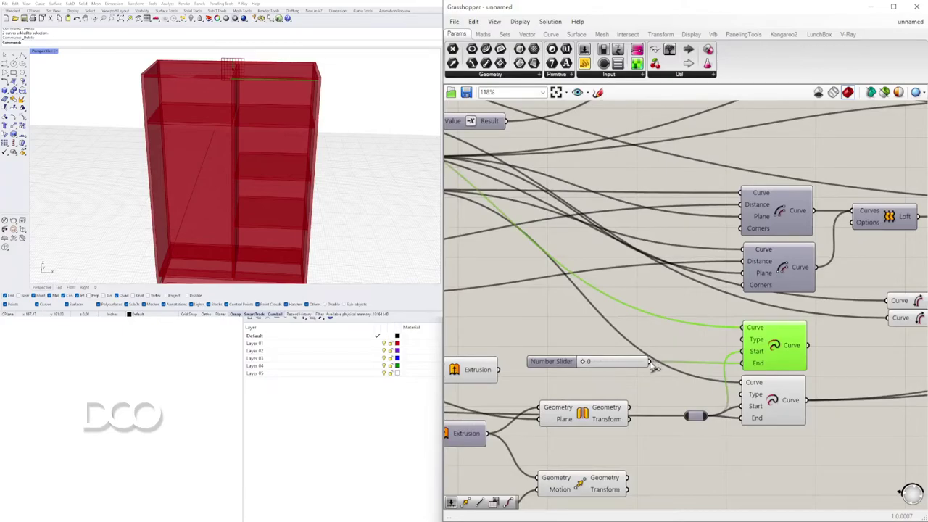
Step: Swap the duplicated Extend Curve's inputs so the 0 slider drives Start and the relay drives End
{"action": "scroll", "coordinate": [746, 371], "scroll_direction": "up", "scroll_amount": 2}
{"action": "left_click_drag", "start_coordinate": [697, 437], "coordinate": [752, 361]}
{"action": "left_click_drag", "start_coordinate": [611, 358], "coordinate": [656, 358]}
{"action": "key", "text": "ctrl+z"}
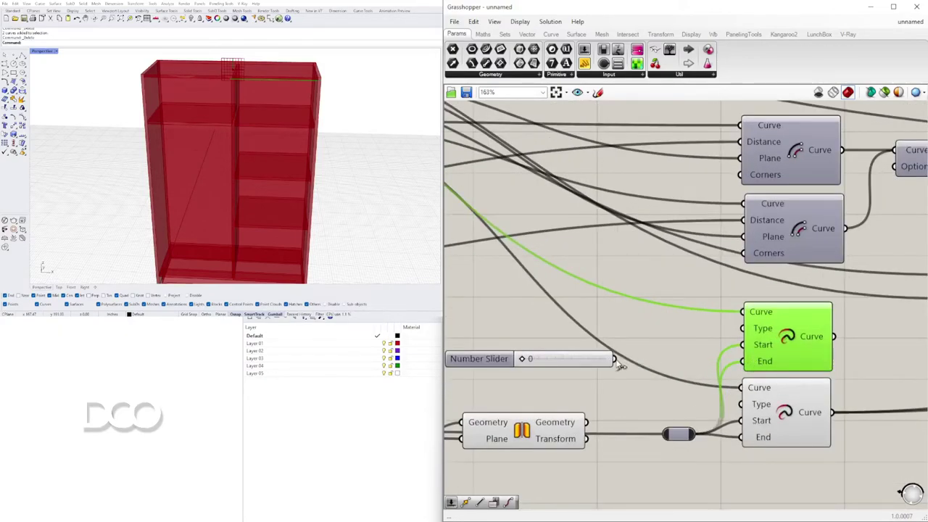
{"action": "scroll", "coordinate": [787, 339], "scroll_direction": "down", "scroll_amount": 3}
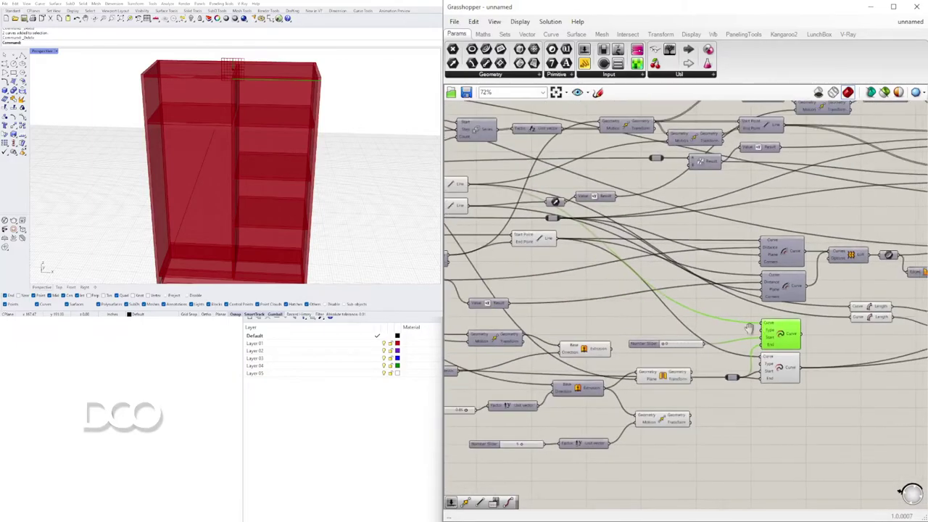
{"action": "scroll", "coordinate": [759, 328], "scroll_direction": "up", "scroll_amount": 3}
{"action": "scroll", "coordinate": [725, 433], "scroll_direction": "up", "scroll_amount": 1}
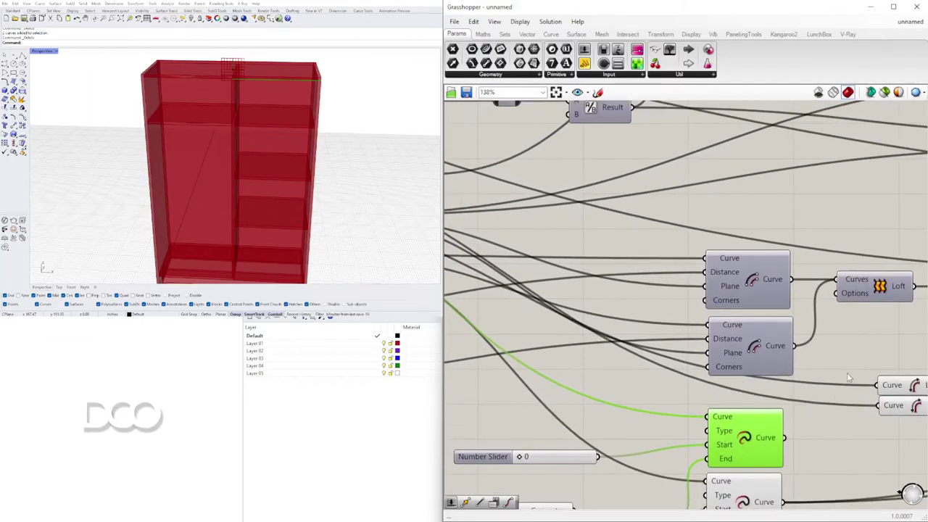
{"action": "scroll", "coordinate": [850, 379], "scroll_direction": "down", "scroll_amount": 4}
{"action": "right_click_drag", "start_coordinate": [738, 330], "coordinate": [762, 308]}
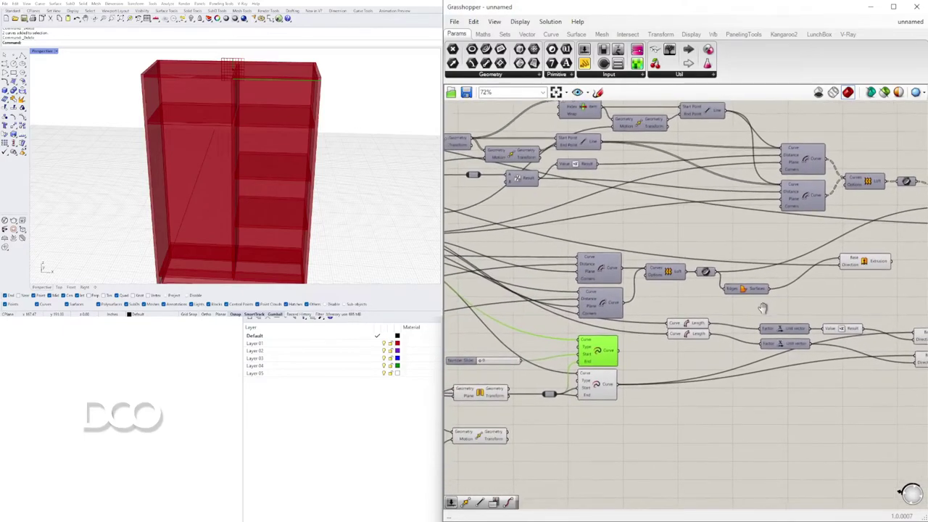
Step: Connect the duplicated Extend Curve's output to the lower Length's Curve input and check both door Extrudes
{"action": "scroll", "coordinate": [620, 355], "scroll_direction": "up", "scroll_amount": 2}
{"action": "left_click", "coordinate": [593, 403]}
{"action": "left_click", "coordinate": [596, 351]}
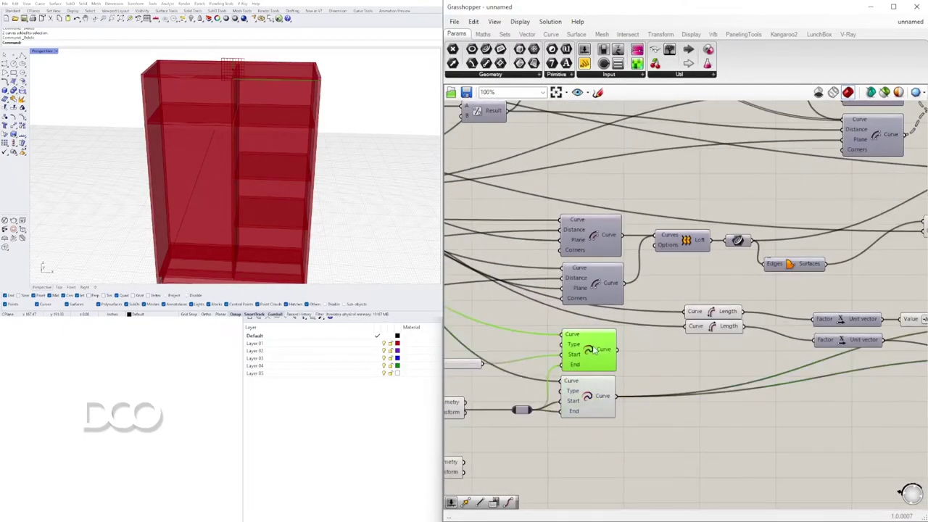
{"action": "scroll", "coordinate": [627, 352], "scroll_direction": "up", "scroll_amount": 2}
{"action": "left_click_drag", "start_coordinate": [612, 317], "coordinate": [674, 323]}
{"action": "scroll", "coordinate": [715, 316], "scroll_direction": "down", "scroll_amount": 2}
{"action": "right_click_drag", "start_coordinate": [775, 324], "coordinate": [561, 298]}
{"action": "left_click", "coordinate": [811, 317]}
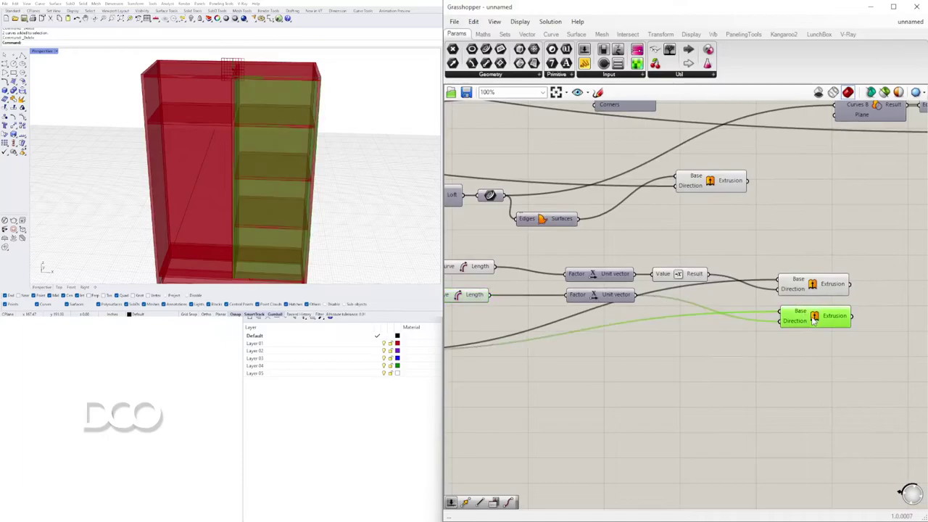
{"action": "left_click", "coordinate": [809, 286]}
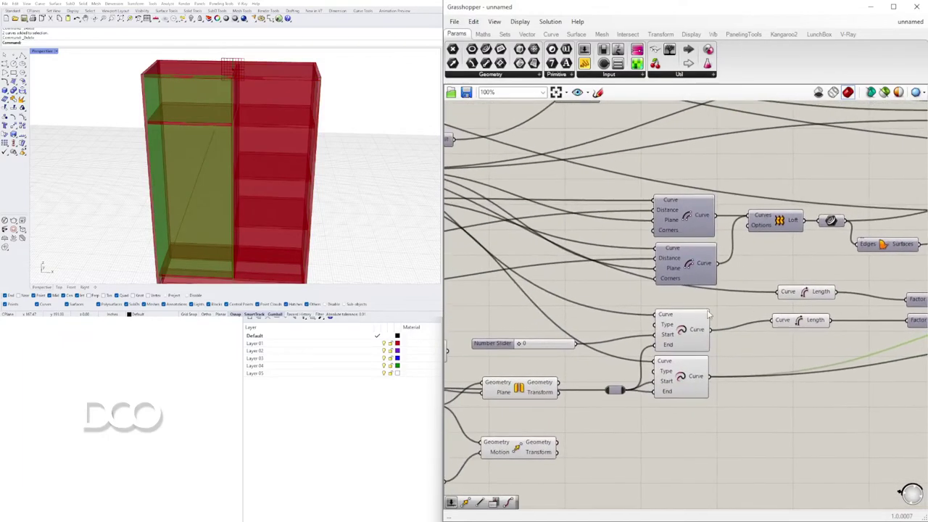
Step: Move the door components up and duplicate the upper Extend Curve to place a third one above it
{"action": "left_click", "coordinate": [679, 330]}
{"action": "scroll", "coordinate": [684, 292], "scroll_direction": "up", "scroll_amount": 2}
{"action": "scroll", "coordinate": [689, 293], "scroll_direction": "down", "scroll_amount": 2}
{"action": "right_click_drag", "start_coordinate": [728, 306], "coordinate": [733, 348]}
{"action": "right_click_drag", "start_coordinate": [841, 311], "coordinate": [685, 301]}
{"action": "left_click_drag", "start_coordinate": [823, 306], "coordinate": [551, 230]}
{"action": "left_click_drag", "start_coordinate": [536, 249], "coordinate": [536, 220]}
{"action": "right_click_drag", "start_coordinate": [525, 325], "coordinate": [718, 330]}
{"action": "left_click_drag", "start_coordinate": [735, 366], "coordinate": [736, 322], "text": "alt"}
Step: Connect the lower of the two Lines to the topmost Extend Curve and its output to the upper Length
{"action": "right_click_drag", "start_coordinate": [488, 310], "coordinate": [666, 317]}
{"action": "scroll", "coordinate": [666, 316], "scroll_direction": "down", "scroll_amount": 1}
{"action": "scroll", "coordinate": [556, 196], "scroll_direction": "up", "scroll_amount": 1}
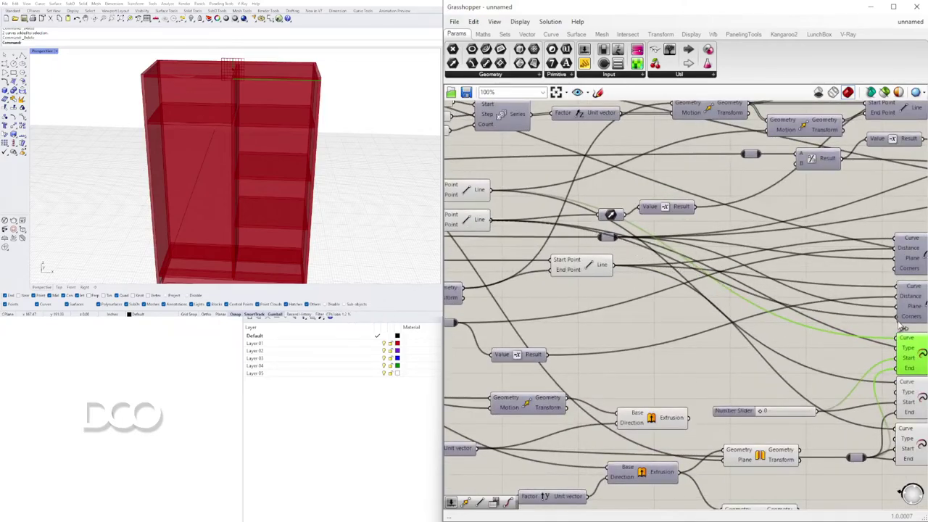
{"action": "scroll", "coordinate": [727, 337], "scroll_direction": "up", "scroll_amount": 2}
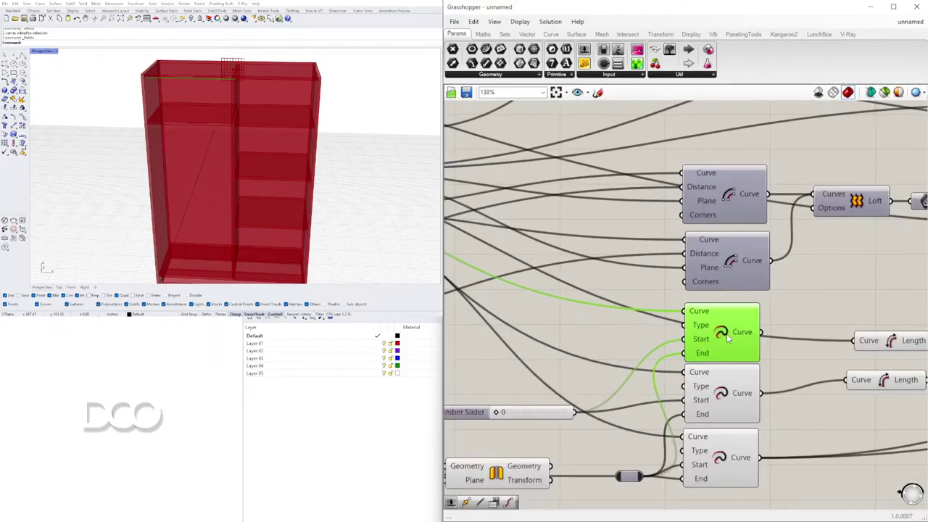
Step: Connect the relay to the topmost Extend Curve's Start and the 0 slider to its End
{"action": "right_click_drag", "start_coordinate": [593, 402], "coordinate": [667, 393]}
{"action": "left_click_drag", "start_coordinate": [655, 402], "coordinate": [747, 350]}
{"action": "left_click_drag", "start_coordinate": [618, 403], "coordinate": [584, 372]}
{"action": "left_click_drag", "start_coordinate": [712, 469], "coordinate": [757, 331]}
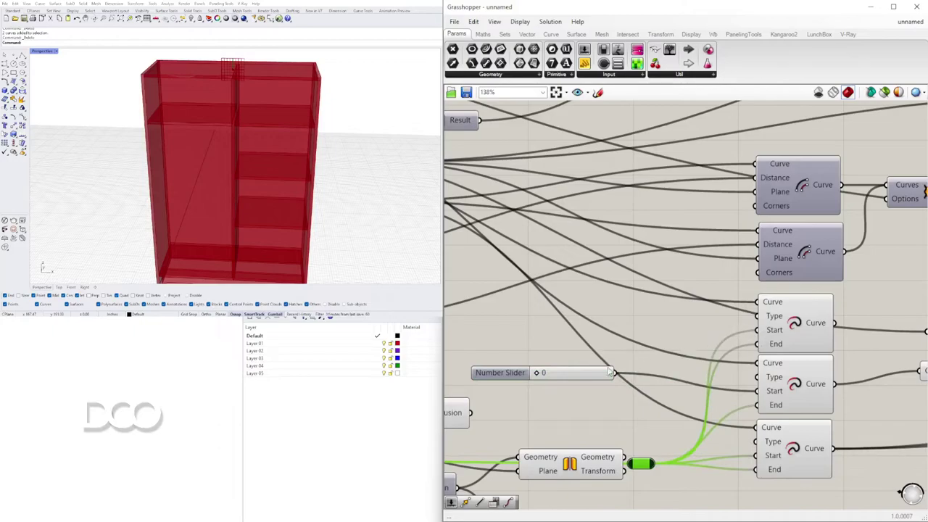
{"action": "left_click_drag", "start_coordinate": [617, 378], "coordinate": [755, 356]}
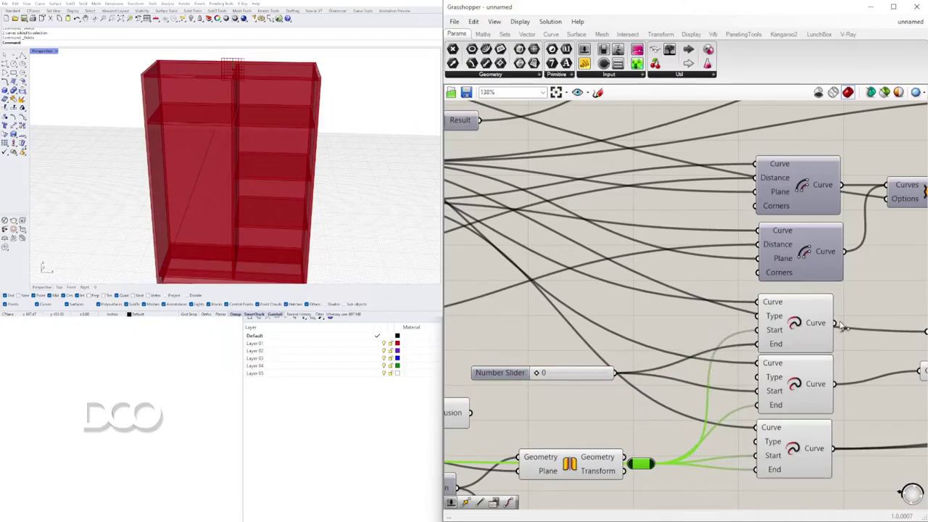
Step: Select the upper door Extrusion and examine how its surface fits the wardrobe opening
{"action": "right_click_drag", "start_coordinate": [842, 327], "coordinate": [662, 325]}
{"action": "left_click", "coordinate": [615, 320]}
{"action": "right_click_drag", "start_coordinate": [910, 325], "coordinate": [882, 329]}
{"action": "scroll", "coordinate": [691, 313], "scroll_direction": "down", "scroll_amount": 2}
{"action": "right_click_drag", "start_coordinate": [793, 327], "coordinate": [709, 312]}
{"action": "right_click_drag", "start_coordinate": [829, 304], "coordinate": [758, 301]}
{"action": "left_click", "coordinate": [817, 311]}
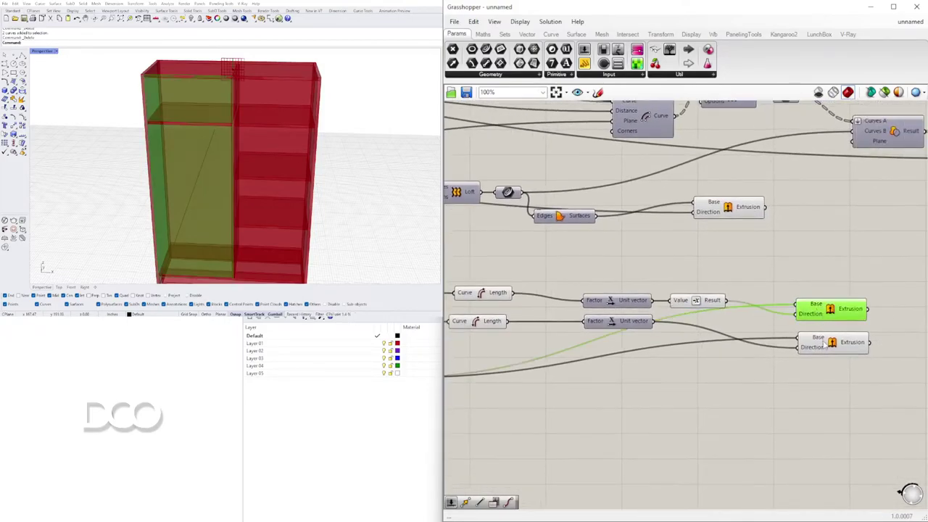
{"action": "right_click_drag", "start_coordinate": [291, 137], "coordinate": [331, 139]}
{"action": "right_click_drag", "start_coordinate": [599, 282], "coordinate": [756, 296]}
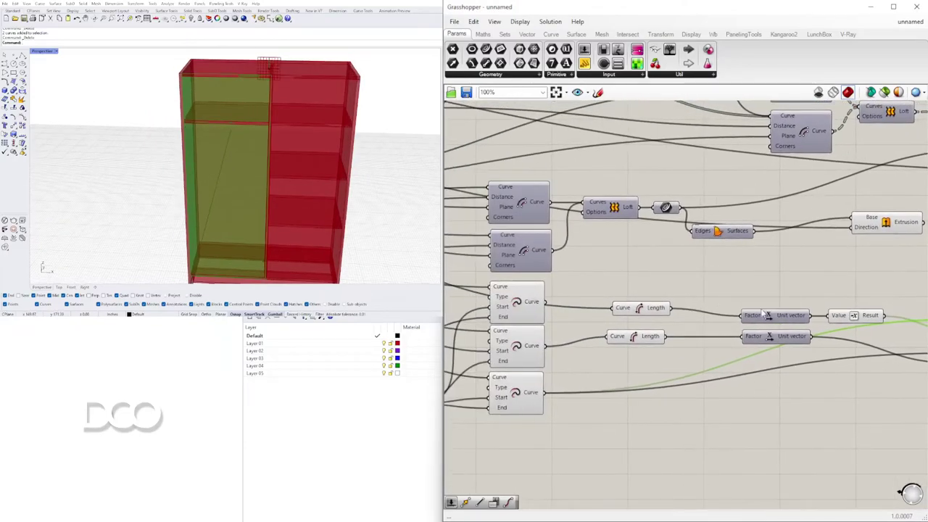
Step: Move the upper Unit X and Negative components up to separate the two door branches, and check both Extrusions
{"action": "right_click_drag", "start_coordinate": [835, 319], "coordinate": [768, 319]}
{"action": "left_click_drag", "start_coordinate": [818, 292], "coordinate": [708, 318]}
{"action": "left_click_drag", "start_coordinate": [707, 317], "coordinate": [688, 302]}
{"action": "left_click", "coordinate": [680, 278]}
{"action": "right_click_drag", "start_coordinate": [594, 282], "coordinate": [708, 282]}
{"action": "left_click_drag", "start_coordinate": [656, 308], "coordinate": [660, 306]}
{"action": "right_click_drag", "start_coordinate": [761, 288], "coordinate": [575, 274]}
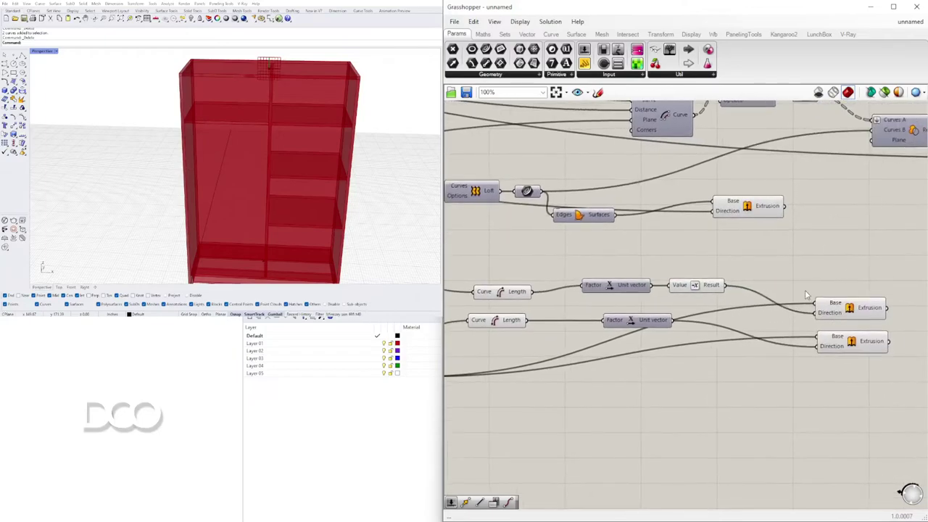
{"action": "left_click", "coordinate": [847, 310]}
{"action": "left_click", "coordinate": [852, 340]}
Step: Turn off the preview of the Extend Curve, Length, Unit X and Negative components feeding the doors
{"action": "right_click_drag", "start_coordinate": [705, 325], "coordinate": [756, 308]}
{"action": "scroll", "coordinate": [755, 310], "scroll_direction": "down", "scroll_amount": 4}
{"action": "left_click_drag", "start_coordinate": [788, 348], "coordinate": [570, 285]}
{"action": "middle_click", "coordinate": [587, 288]}
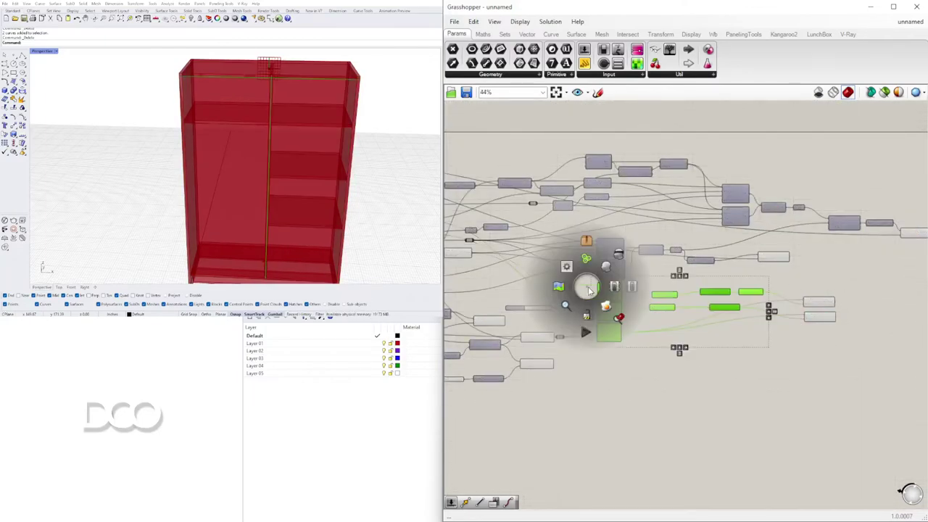
{"action": "left_click", "coordinate": [618, 253]}
{"action": "left_click", "coordinate": [625, 385]}
{"action": "right_click_drag", "start_coordinate": [623, 385], "coordinate": [758, 364]}
{"action": "left_click_drag", "start_coordinate": [749, 384], "coordinate": [623, 292]}
{"action": "left_click", "coordinate": [805, 367]}
{"action": "right_click_drag", "start_coordinate": [810, 367], "coordinate": [628, 347]}
Step: Select both door Extrusions and examine the door surfaces on the wardrobe from several angles
{"action": "scroll", "coordinate": [789, 291], "scroll_direction": "up", "scroll_amount": 4}
{"action": "left_click_drag", "start_coordinate": [810, 290], "coordinate": [755, 214]}
{"action": "right_click_drag", "start_coordinate": [370, 142], "coordinate": [312, 169]}
{"action": "scroll", "coordinate": [261, 109], "scroll_direction": "up", "scroll_amount": 3}
{"action": "right_click_drag", "start_coordinate": [261, 110], "coordinate": [277, 125]}
{"action": "scroll", "coordinate": [280, 126], "scroll_direction": "down", "scroll_amount": 1}
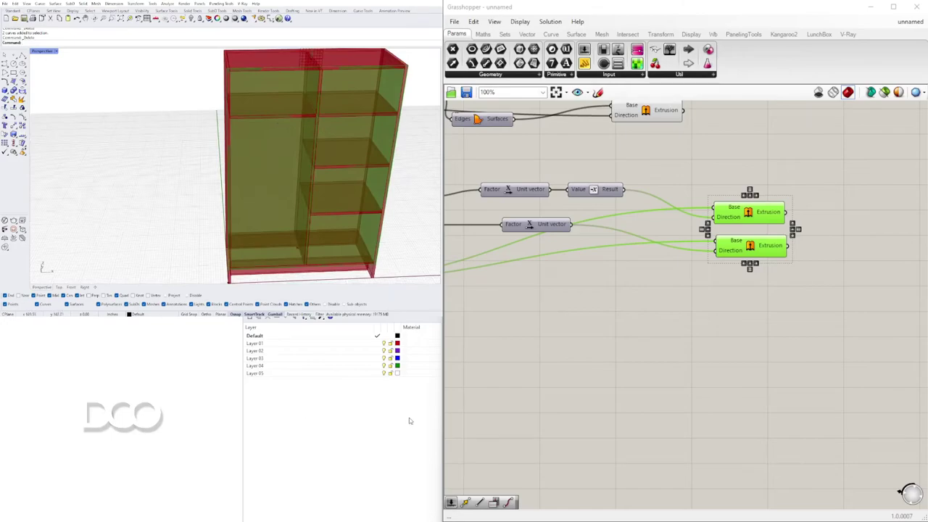
{"action": "scroll", "coordinate": [355, 223], "scroll_direction": "down", "scroll_amount": 3}
{"action": "right_click_drag", "start_coordinate": [330, 224], "coordinate": [284, 197]}
{"action": "scroll", "coordinate": [288, 188], "scroll_direction": "up", "scroll_amount": 2}
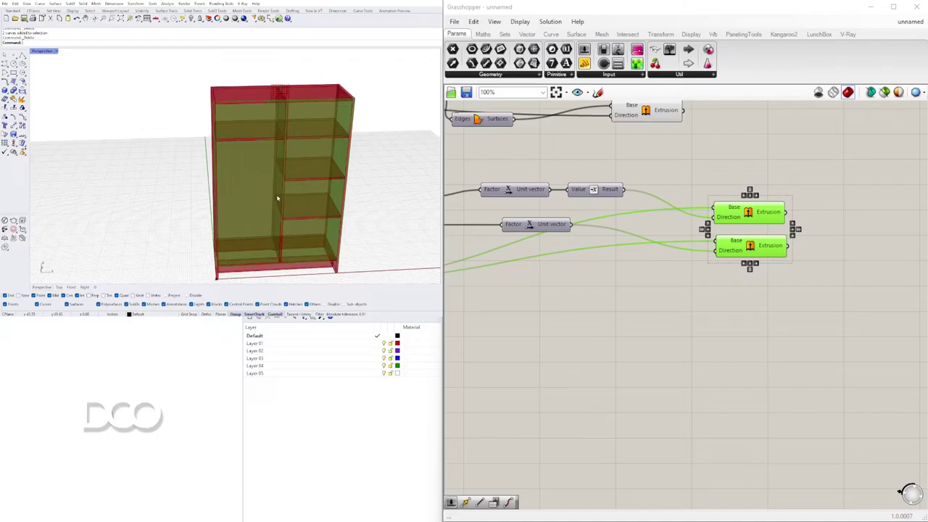
{"action": "right_click_drag", "start_coordinate": [265, 203], "coordinate": [281, 206]}
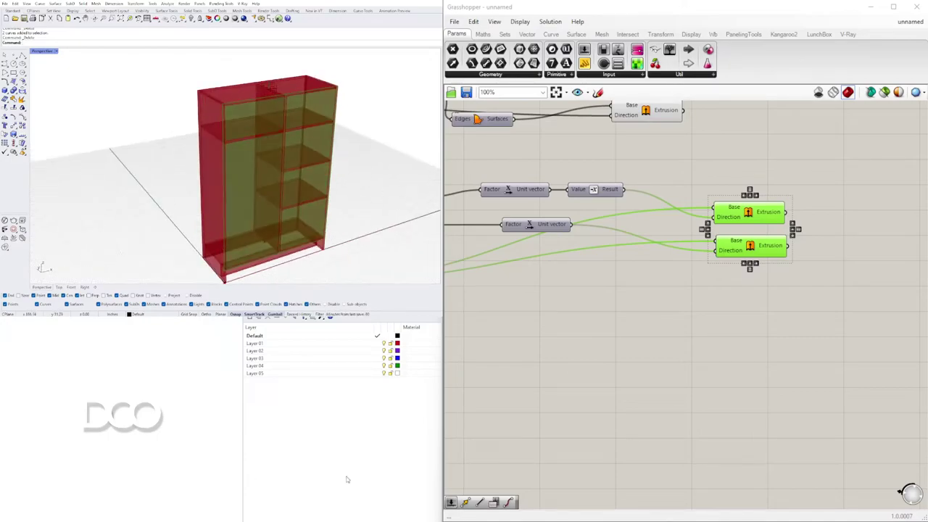
Step: Highlight the lower and upper door Extrusions in turn and inspect both surfaces from the wardrobe's front
{"action": "right_click_drag", "start_coordinate": [666, 324], "coordinate": [644, 319]}
{"action": "left_click", "coordinate": [835, 208]}
{"action": "right_click_drag", "start_coordinate": [199, 171], "coordinate": [257, 166]}
{"action": "right_click_drag", "start_coordinate": [685, 247], "coordinate": [664, 235]}
{"action": "double_click", "coordinate": [815, 211]}
{"action": "left_click", "coordinate": [832, 228]}
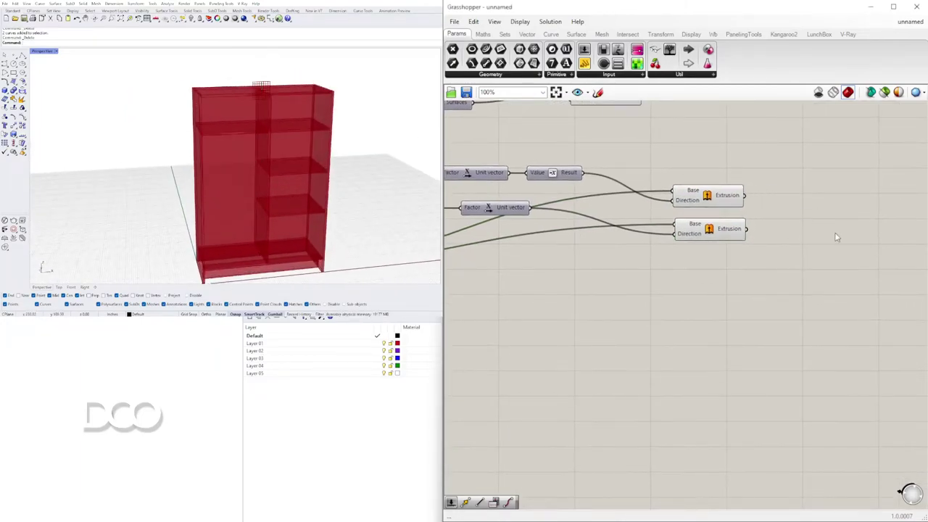
{"action": "right_click_drag", "start_coordinate": [832, 245], "coordinate": [765, 258]}
{"action": "left_click", "coordinate": [636, 207]}
{"action": "left_click", "coordinate": [630, 247]}
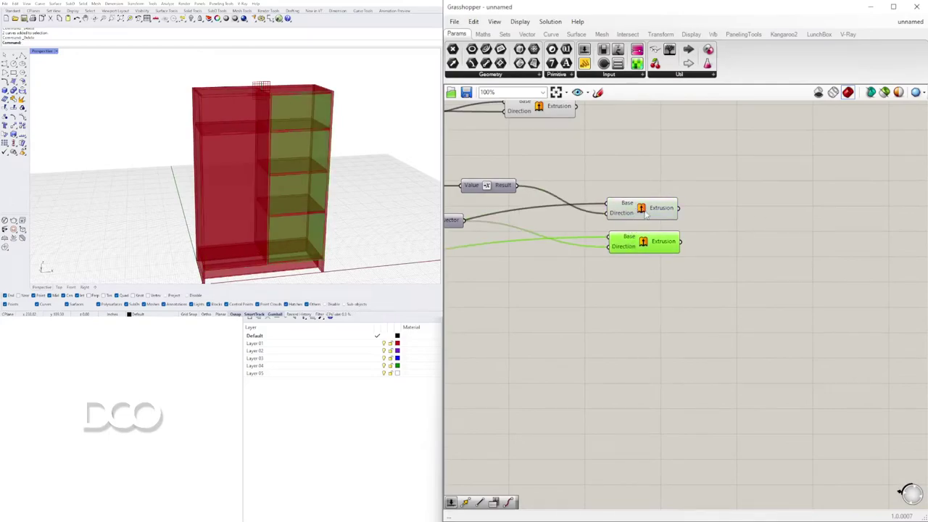
{"action": "left_click", "coordinate": [644, 217], "text": "shift"}
{"action": "right_click_drag", "start_coordinate": [258, 102], "coordinate": [330, 119]}
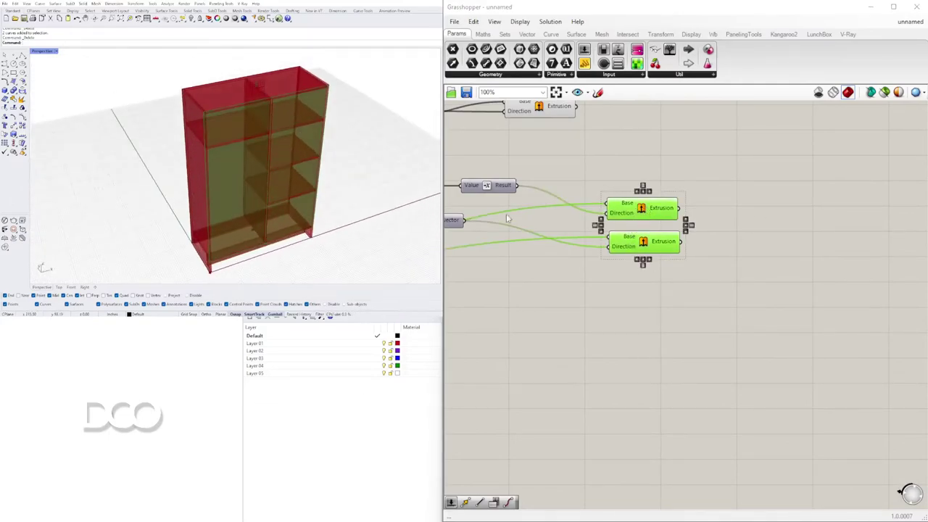
Step: Add a new Extrude component beyond the two door Extrusions for thickening the doors
{"action": "double_click", "coordinate": [777, 251]}
{"action": "type", "text": "extr"}
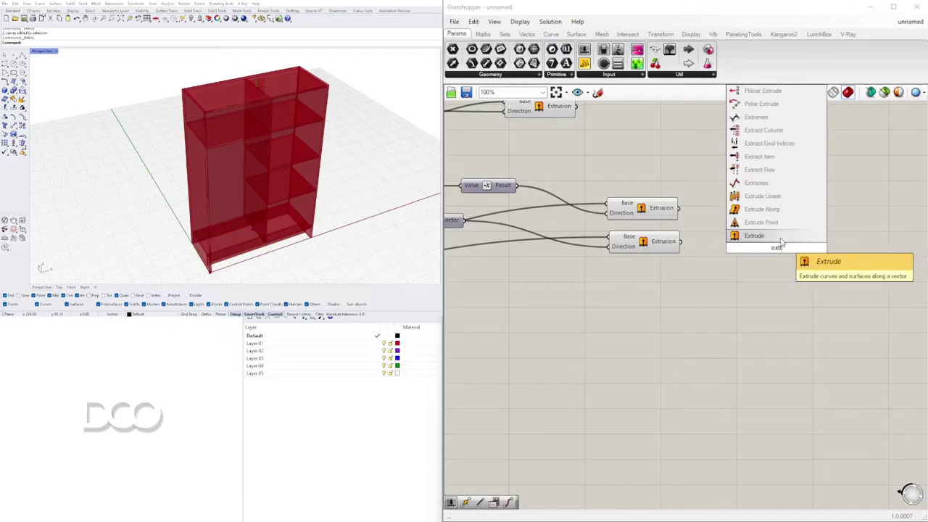
{"action": "left_click", "coordinate": [760, 238]}
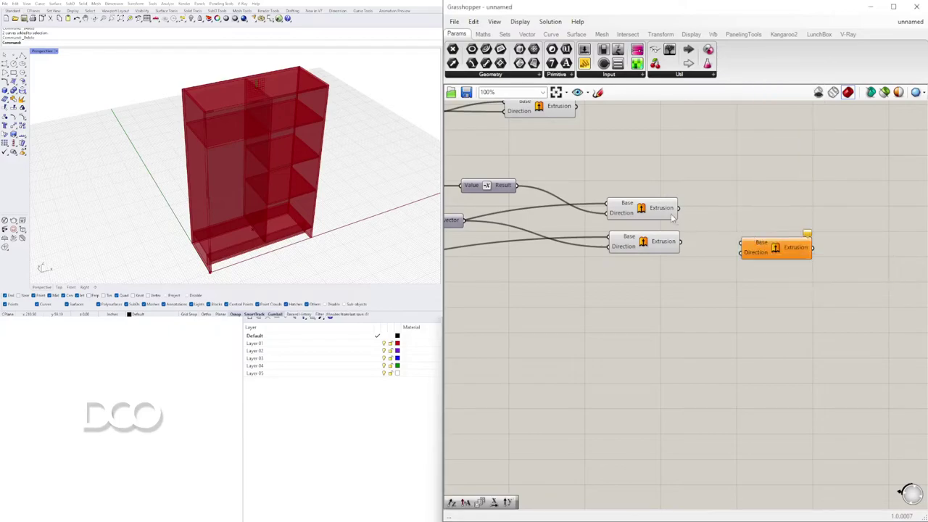
{"action": "left_click", "coordinate": [658, 209]}
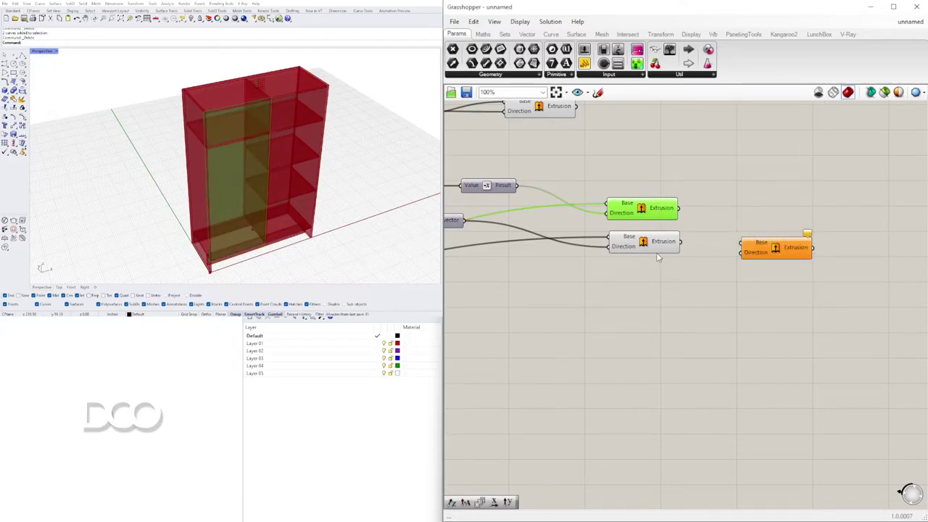
{"action": "left_click_drag", "start_coordinate": [759, 255], "coordinate": [837, 250]}
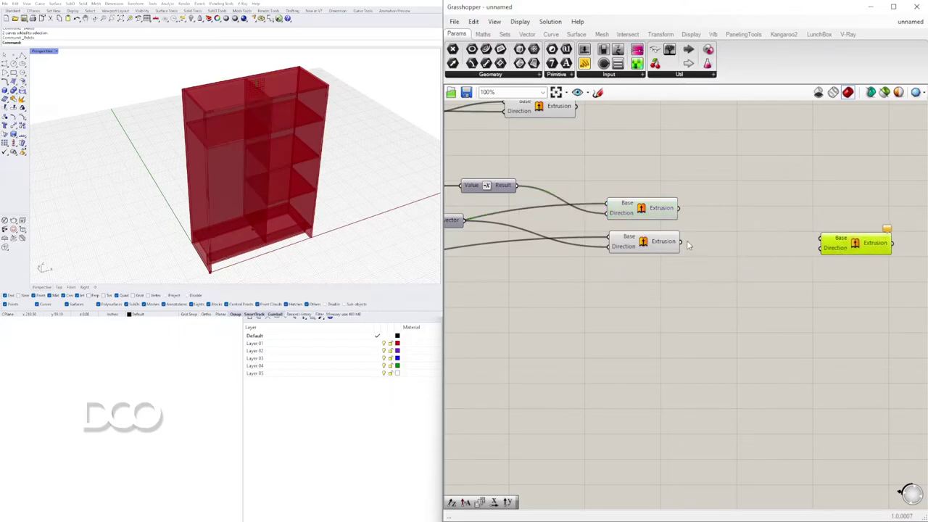
Step: Add a Unit Y vector, feed it through a Negative component and connect the Result to the new Extrude's Direction
{"action": "scroll", "coordinate": [689, 244], "scroll_direction": "up", "scroll_amount": 1}
{"action": "double_click", "coordinate": [701, 272]}
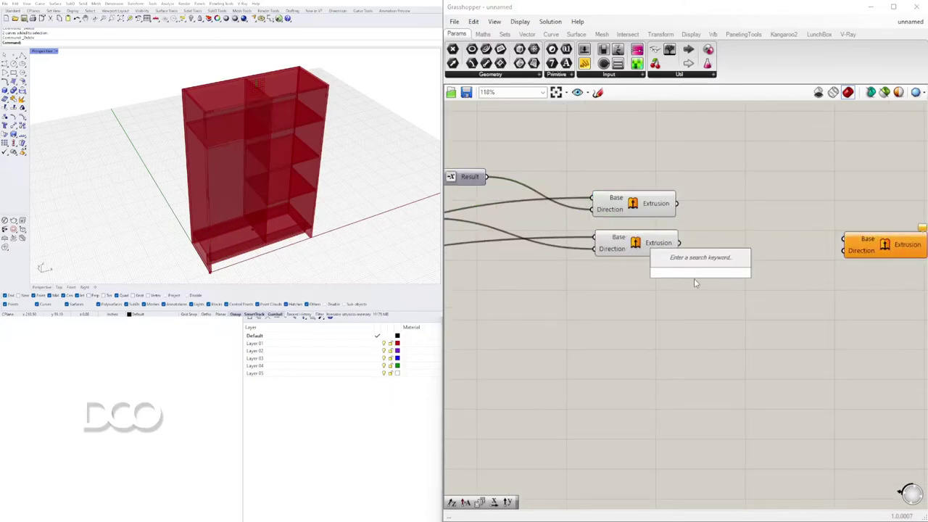
{"action": "type", "text": "y"}
{"action": "left_click", "coordinate": [704, 260]}
{"action": "double_click", "coordinate": [780, 285]}
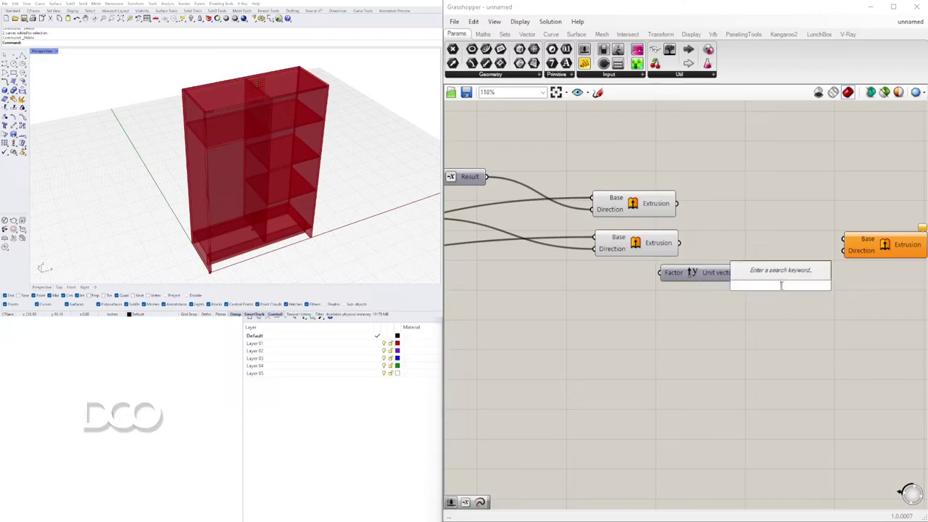
{"action": "type", "text": "nega"}
{"action": "left_click", "coordinate": [761, 274]}
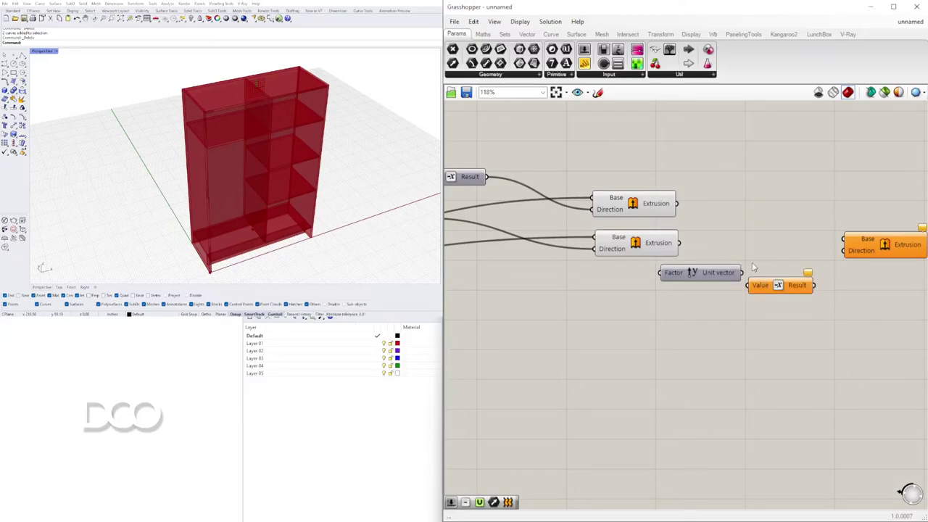
{"action": "left_click_drag", "start_coordinate": [741, 275], "coordinate": [748, 285]}
{"action": "left_click_drag", "start_coordinate": [781, 286], "coordinate": [788, 278]}
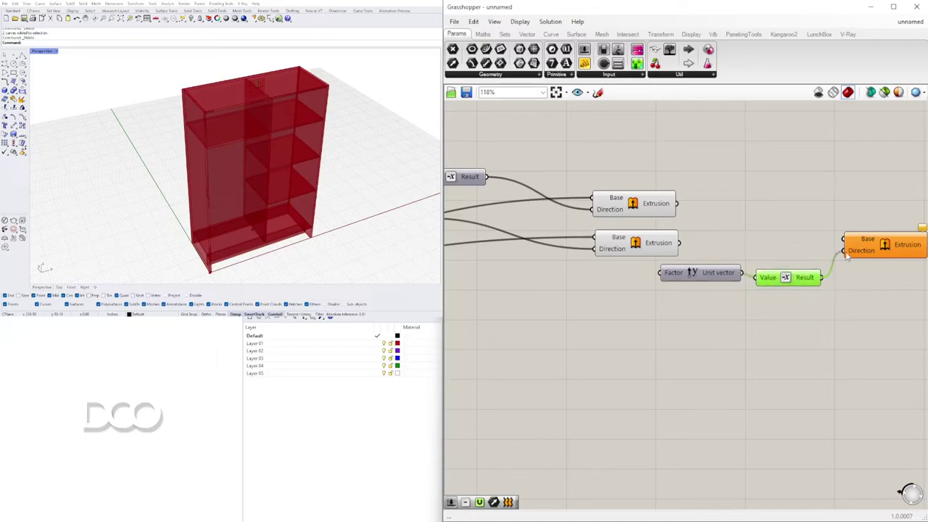
Step: Connect the lower door Extrusion to the new Extrude's Base and a 1.5 slider to the Unit Y Factor
{"action": "left_click_drag", "start_coordinate": [680, 245], "coordinate": [869, 239]}
{"action": "left_click", "coordinate": [869, 238]}
{"action": "right_click_drag", "start_coordinate": [854, 242], "coordinate": [803, 245]}
{"action": "left_click_drag", "start_coordinate": [637, 282], "coordinate": [634, 286]}
{"action": "right_click_drag", "start_coordinate": [538, 287], "coordinate": [630, 286]}
{"action": "double_click", "coordinate": [629, 287]}
{"action": "type", "text": "1.5"}
{"action": "key", "text": "Return"}
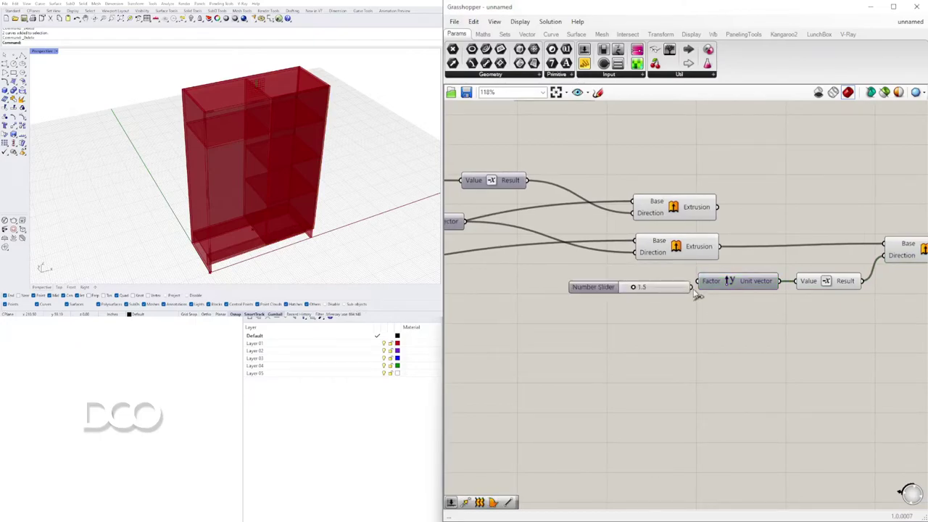
{"action": "left_click_drag", "start_coordinate": [610, 290], "coordinate": [604, 289]}
Step: Duplicate the thickness Extrude above the original and connect the upper door Extrusion to its Base
{"action": "right_click_drag", "start_coordinate": [869, 256], "coordinate": [769, 261]}
{"action": "left_click_drag", "start_coordinate": [837, 251], "coordinate": [839, 222]}
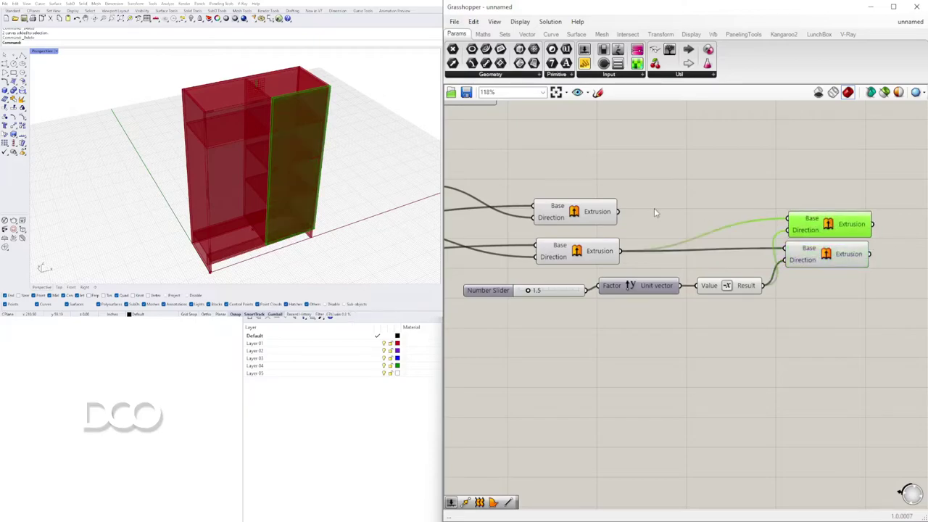
{"action": "left_click", "coordinate": [615, 211]}
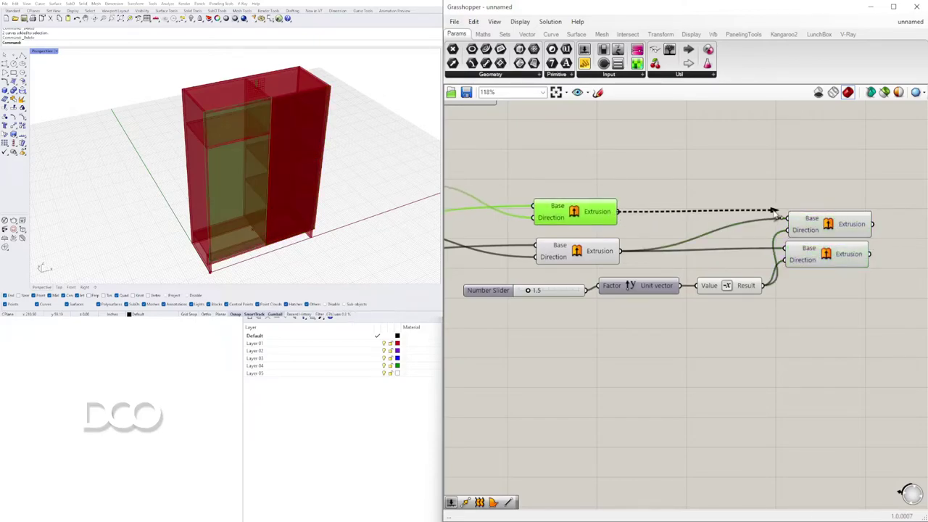
{"action": "left_click_drag", "start_coordinate": [773, 212], "coordinate": [789, 219]}
{"action": "right_click_drag", "start_coordinate": [868, 224], "coordinate": [685, 229]}
Step: Turn off the preview of the two original door surface Extrusions
{"action": "right_click_drag", "start_coordinate": [574, 218], "coordinate": [792, 219]}
{"action": "left_click", "coordinate": [664, 188]}
{"action": "left_click_drag", "start_coordinate": [665, 186], "coordinate": [589, 276]}
{"action": "middle_click", "coordinate": [655, 191]}
{"action": "left_click", "coordinate": [687, 160]}
Step: Add a Deconstruct Brep component and connect the lower thickened door's Extrusion to its Brep input
{"action": "right_click_drag", "start_coordinate": [798, 207], "coordinate": [534, 209]}
{"action": "scroll", "coordinate": [604, 257], "scroll_direction": "up", "scroll_amount": 1}
{"action": "left_click", "coordinate": [604, 259]}
{"action": "scroll", "coordinate": [640, 280], "scroll_direction": "up", "scroll_amount": 3}
{"action": "left_click", "coordinate": [750, 268]}
{"action": "double_click", "coordinate": [769, 267]}
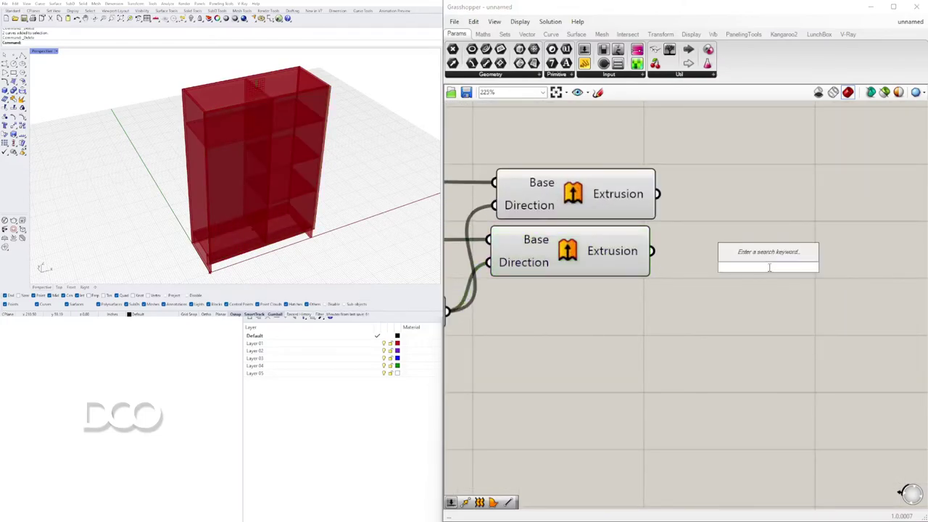
{"action": "type", "text": "dec"}
{"action": "left_click", "coordinate": [765, 179]}
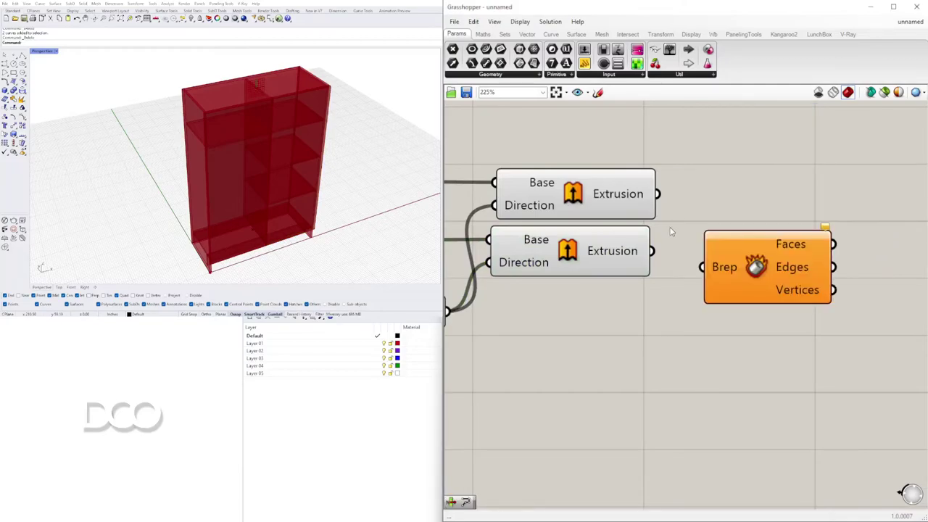
{"action": "left_click_drag", "start_coordinate": [707, 252], "coordinate": [707, 255]}
{"action": "right_click_drag", "start_coordinate": [896, 293], "coordinate": [747, 295]}
Step: Add a List Item component and connect Deconstruct Brep's Vertices to its List input
{"action": "double_click", "coordinate": [826, 307]}
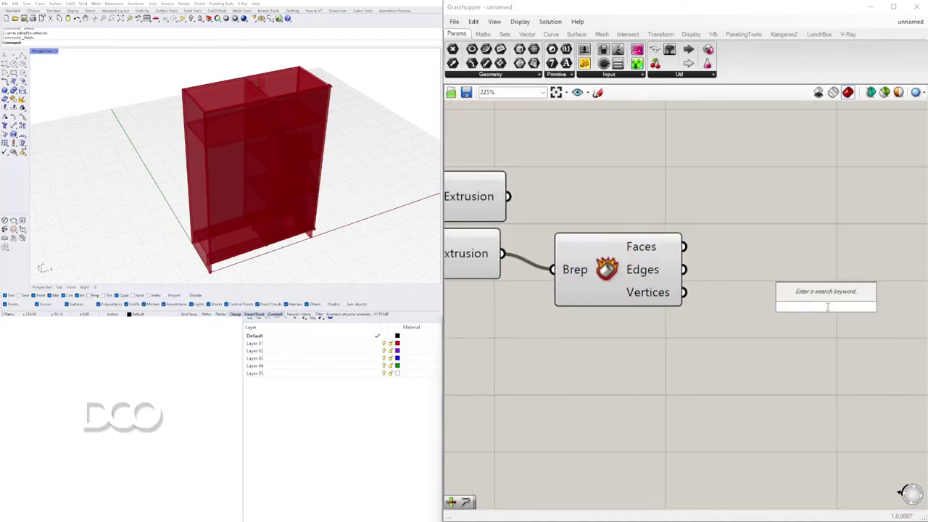
{"action": "type", "text": "item"}
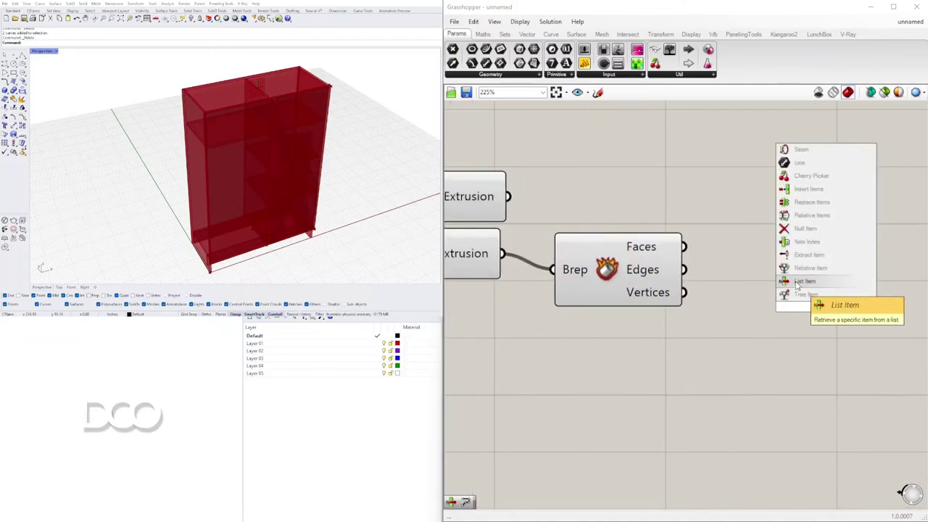
{"action": "left_click", "coordinate": [801, 281]}
{"action": "left_click_drag", "start_coordinate": [775, 281], "coordinate": [775, 282]}
{"action": "left_click_drag", "start_coordinate": [830, 288], "coordinate": [791, 304]}
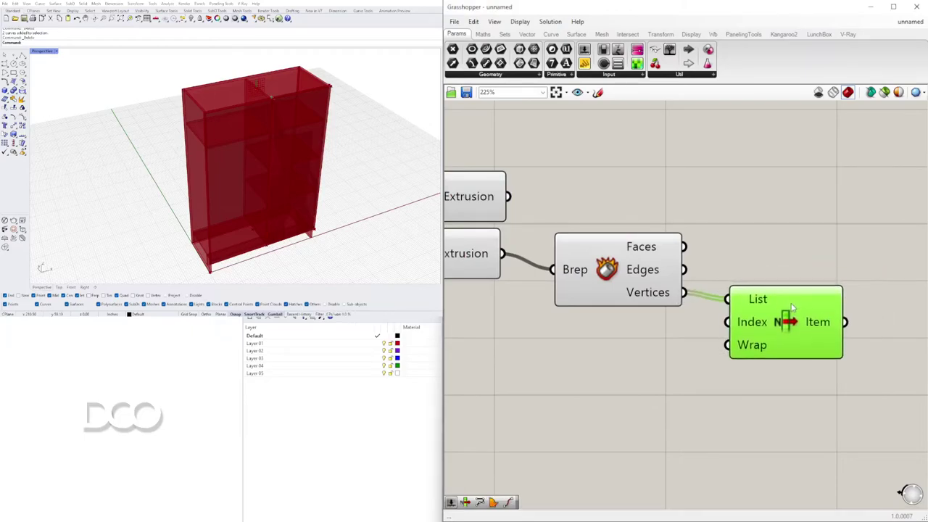
{"action": "right_click_drag", "start_coordinate": [595, 315], "coordinate": [693, 290]}
{"action": "scroll", "coordinate": [697, 293], "scroll_direction": "down", "scroll_amount": 2}
{"action": "left_click_drag", "start_coordinate": [713, 314], "coordinate": [695, 258]}
Step: Turn off the Deconstruct Brep component's preview
{"action": "left_click_drag", "start_coordinate": [731, 303], "coordinate": [664, 232]}
{"action": "middle_click", "coordinate": [666, 232]}
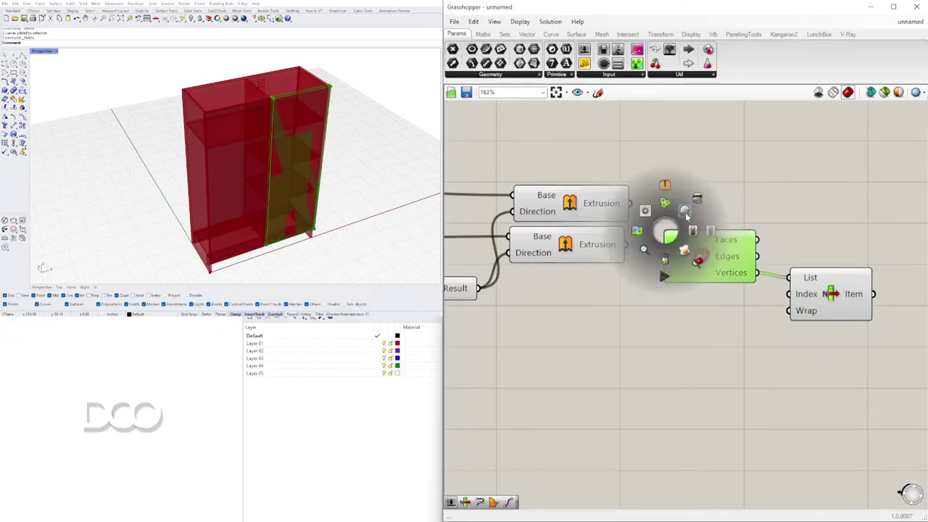
{"action": "left_click", "coordinate": [700, 199]}
Step: Create a number slider, connect it to List Item's Index and set it to 2
{"action": "double_click", "coordinate": [674, 316]}
{"action": "type", "text": "3"}
{"action": "key", "text": "Return"}
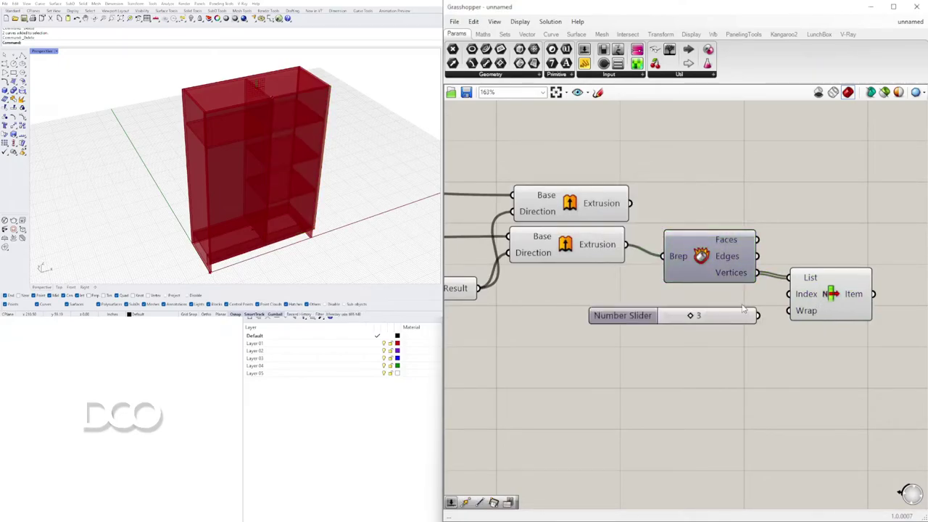
{"action": "left_click", "coordinate": [817, 298]}
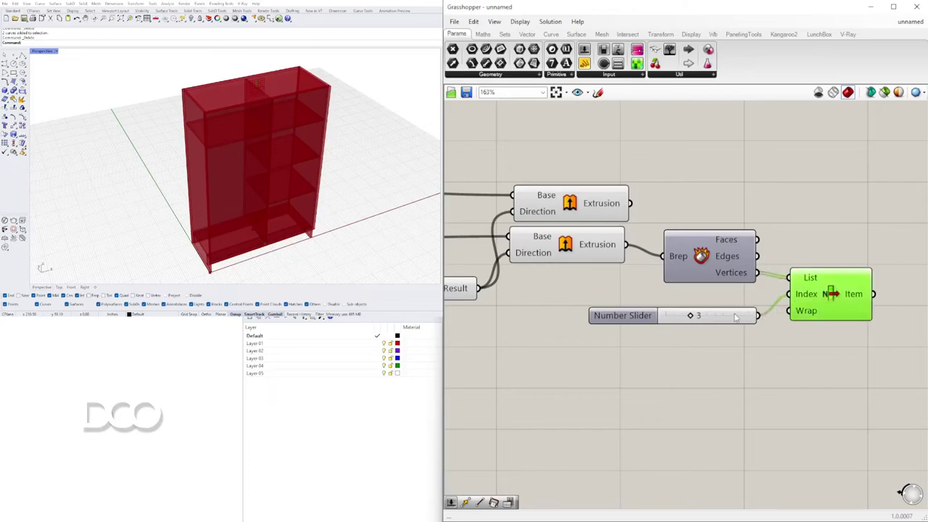
{"action": "scroll", "coordinate": [711, 319], "scroll_direction": "up", "scroll_amount": 3}
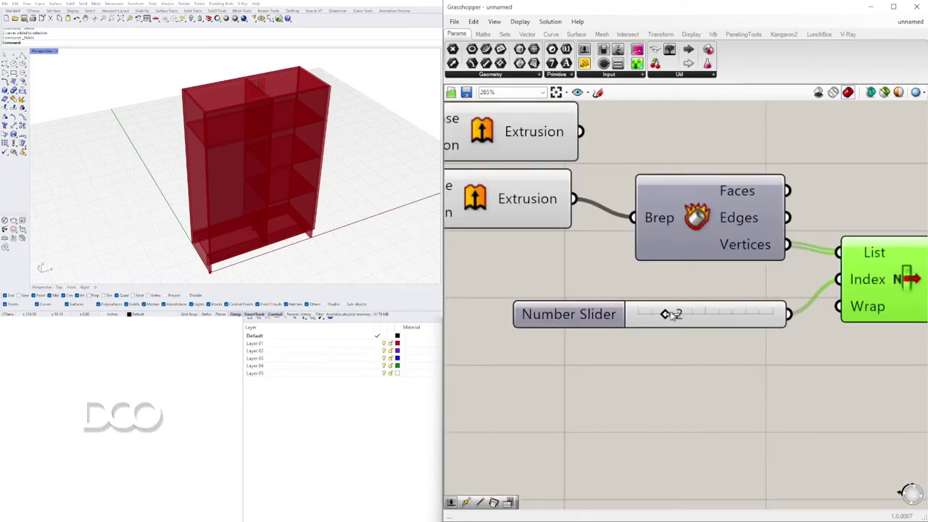
Step: Duplicate the Deconstruct Brep, slider and List Item above, connect the upper thickened door's Extrusion, and check the picked vertex
{"action": "scroll", "coordinate": [674, 313], "scroll_direction": "down", "scroll_amount": 4}
{"action": "left_click_drag", "start_coordinate": [797, 365], "coordinate": [703, 348]}
{"action": "left_click", "coordinate": [695, 296]}
{"action": "left_click_drag", "start_coordinate": [810, 436], "coordinate": [686, 335]}
{"action": "left_click_drag", "start_coordinate": [699, 336], "coordinate": [736, 275]}
{"action": "right_click_drag", "start_coordinate": [833, 264], "coordinate": [734, 222]}
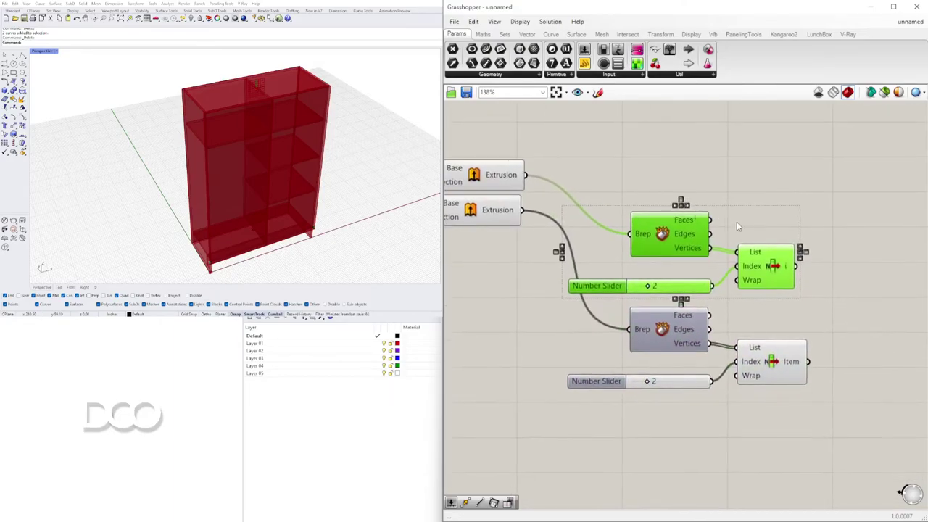
{"action": "scroll", "coordinate": [237, 231], "scroll_direction": "up", "scroll_amount": 6}
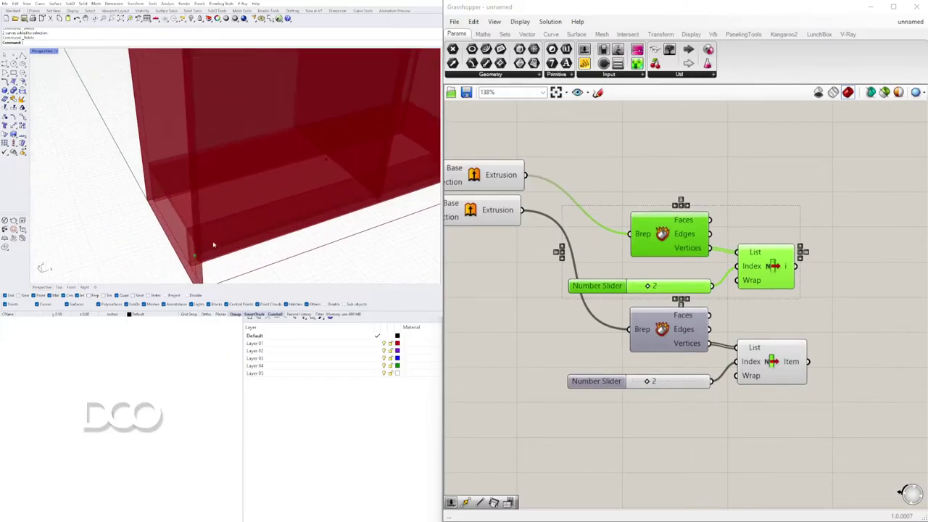
{"action": "scroll", "coordinate": [238, 230], "scroll_direction": "down", "scroll_amount": 5}
{"action": "right_click_drag", "start_coordinate": [282, 206], "coordinate": [334, 216]}
{"action": "scroll", "coordinate": [317, 201], "scroll_direction": "down", "scroll_amount": 3}
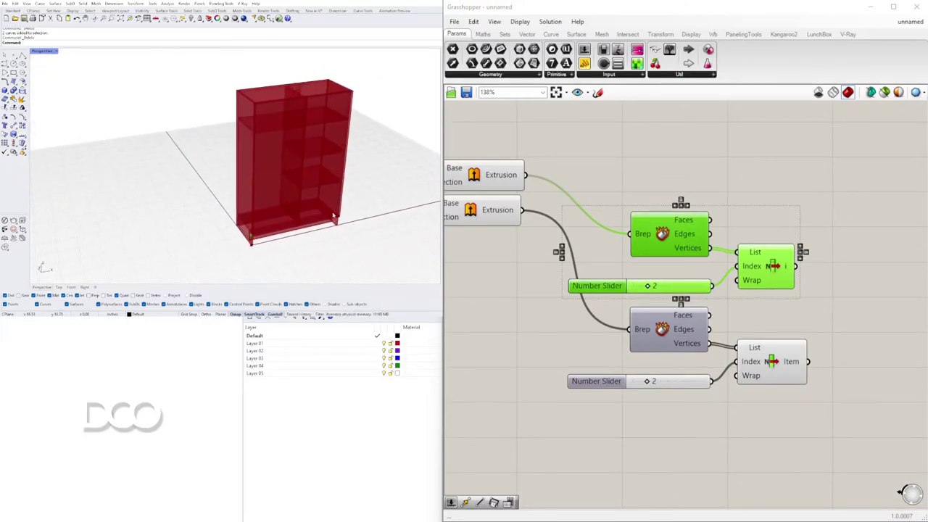
Step: Check the two List Item points and move the upper Deconstruct Brep, slider and List Item group up to clear space
{"action": "left_click", "coordinate": [822, 287]}
{"action": "left_click", "coordinate": [782, 274]}
{"action": "left_click", "coordinate": [779, 369], "text": "shift"}
{"action": "left_click_drag", "start_coordinate": [841, 297], "coordinate": [710, 114]}
{"action": "left_click", "coordinate": [745, 216]}
{"action": "right_click_drag", "start_coordinate": [745, 217], "coordinate": [741, 259]}
{"action": "left_click_drag", "start_coordinate": [843, 254], "coordinate": [674, 171]}
{"action": "left_click_drag", "start_coordinate": [706, 162], "coordinate": [684, 145]}
Step: Add a Rotate component and connect the upper door's Extrusion to its Geometry input
{"action": "left_click", "coordinate": [769, 272]}
{"action": "double_click", "coordinate": [769, 273]}
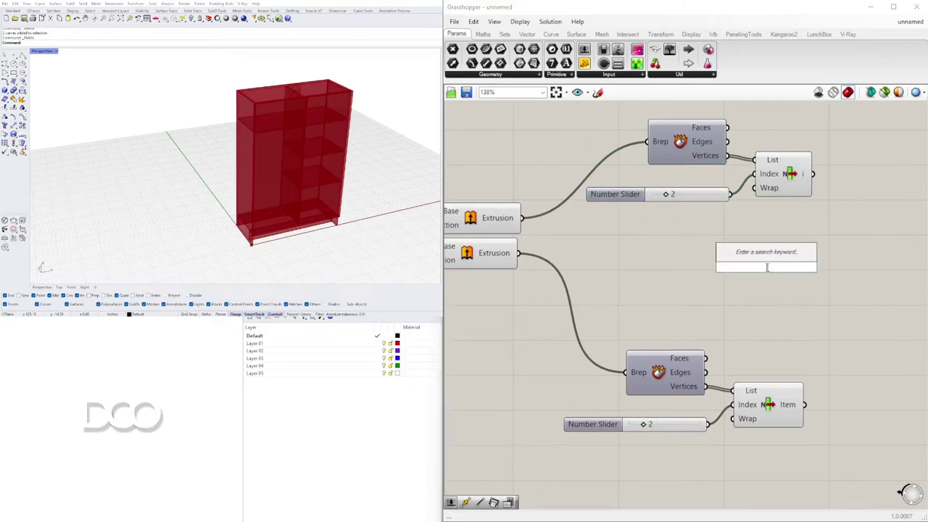
{"action": "type", "text": "rot"}
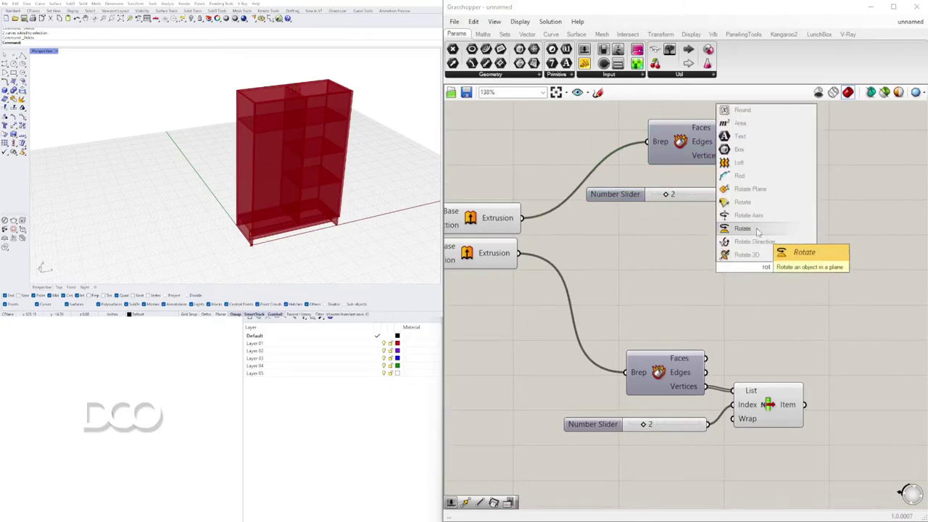
{"action": "left_click", "coordinate": [743, 228]}
{"action": "left_click", "coordinate": [481, 226]}
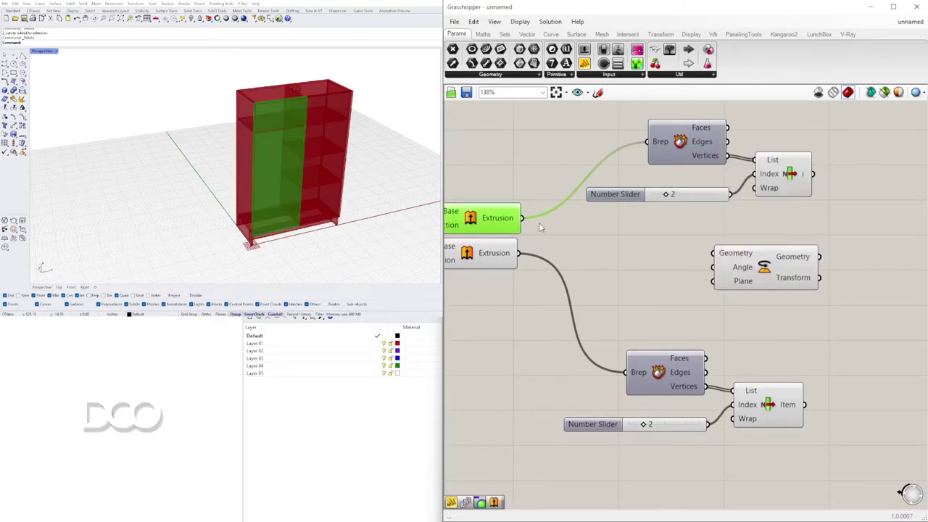
{"action": "left_click_drag", "start_coordinate": [523, 219], "coordinate": [860, 254]}
Step: Shift the lower vertex-picking group aside and connect the upper List Item's output to the Rotate component's Plane input
{"action": "right_click_drag", "start_coordinate": [835, 451], "coordinate": [812, 446]}
{"action": "left_click_drag", "start_coordinate": [812, 446], "coordinate": [622, 325]}
{"action": "left_click", "coordinate": [692, 325]}
{"action": "left_click", "coordinate": [718, 385]}
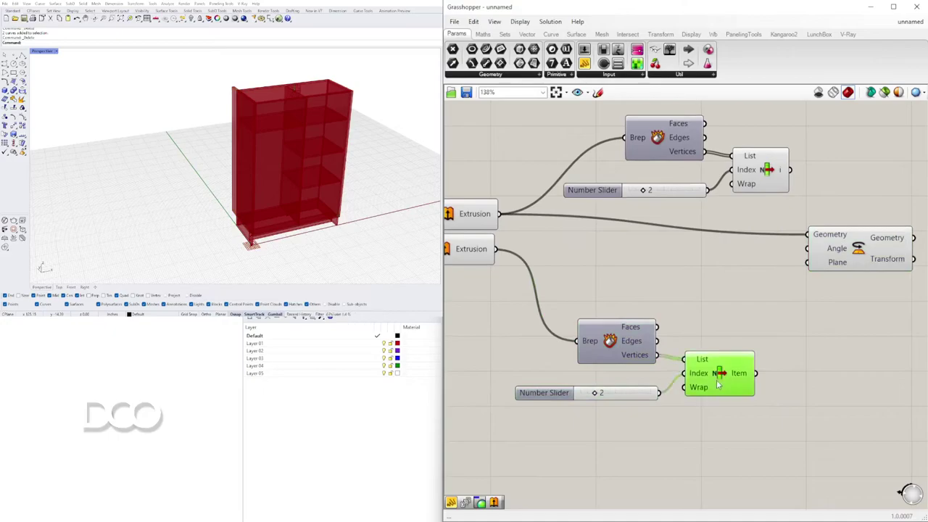
{"action": "right_click_drag", "start_coordinate": [686, 335], "coordinate": [680, 367]}
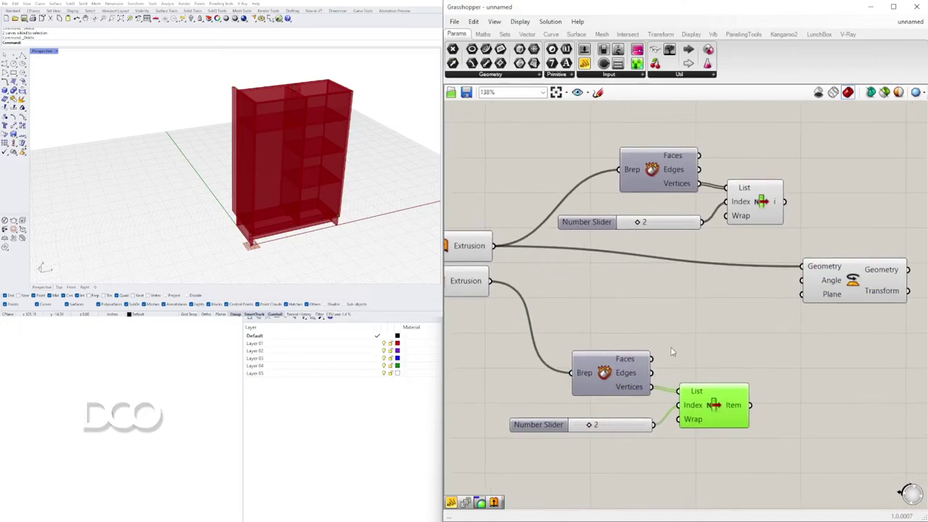
{"action": "left_click", "coordinate": [849, 289]}
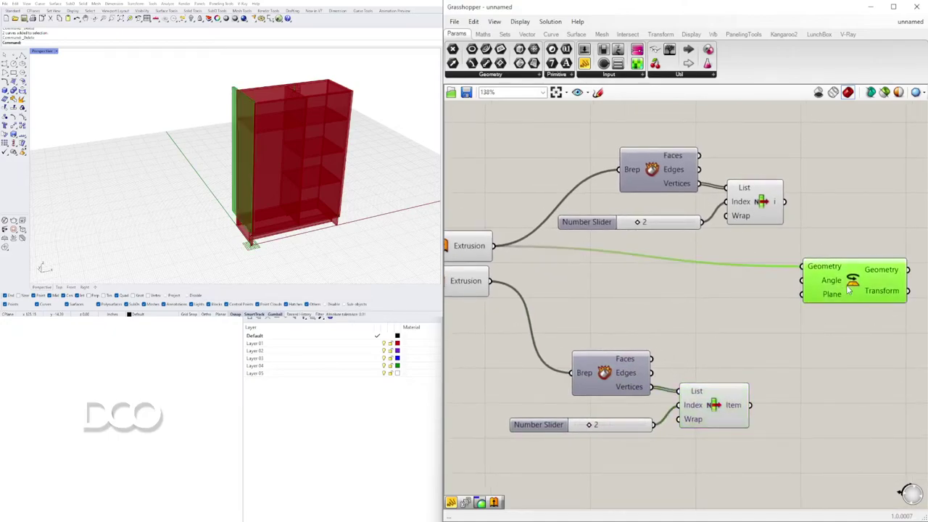
{"action": "left_click", "coordinate": [767, 207]}
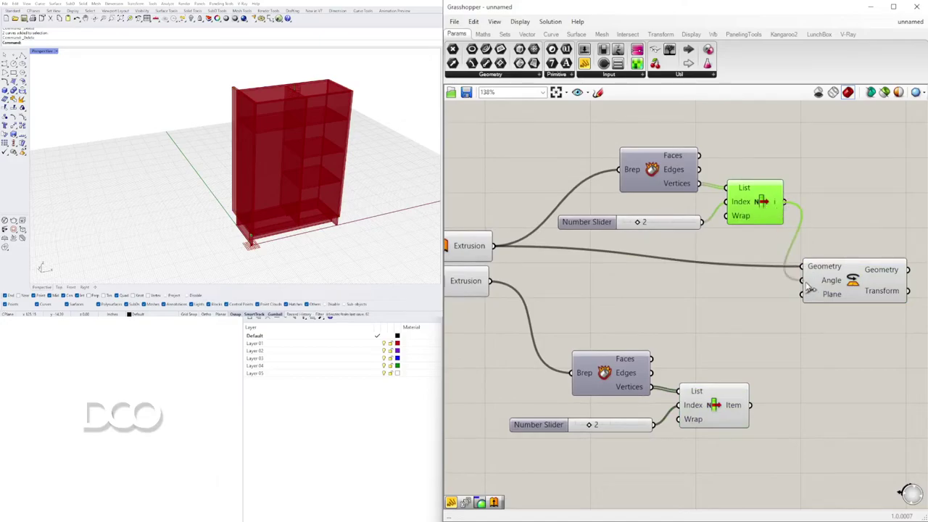
{"action": "left_click_drag", "start_coordinate": [845, 284], "coordinate": [861, 267]}
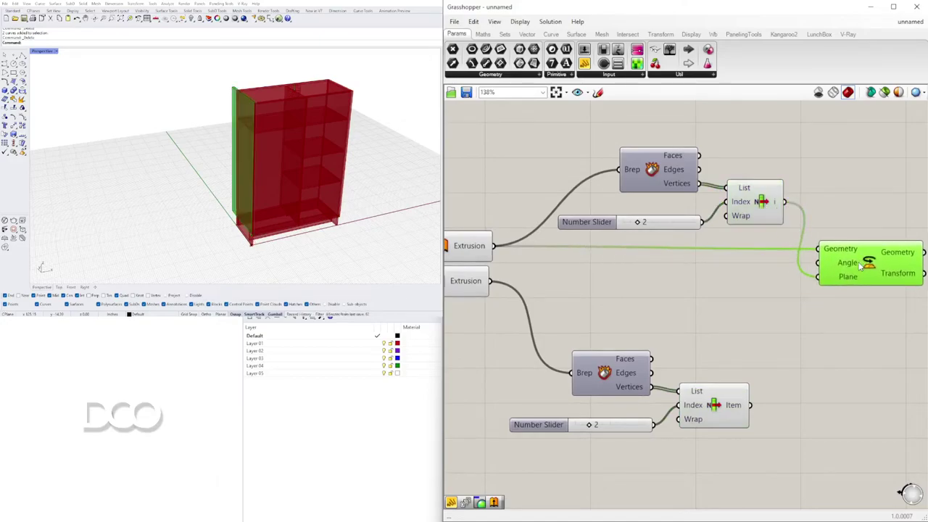
Step: Create a number slider of 45, connect it to the Rotate component's Angle input and set that input to degrees
{"action": "double_click", "coordinate": [693, 279]}
{"action": "type", "text": "45"}
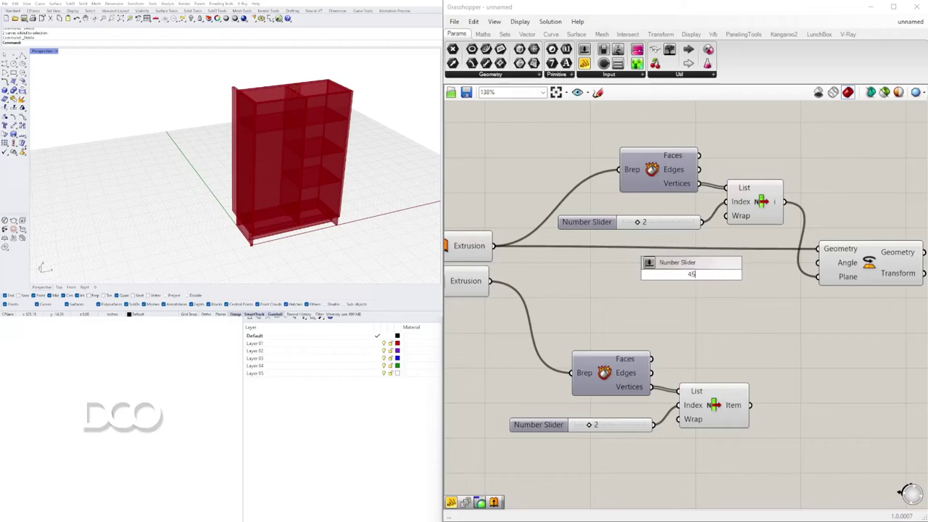
{"action": "key", "text": "Return"}
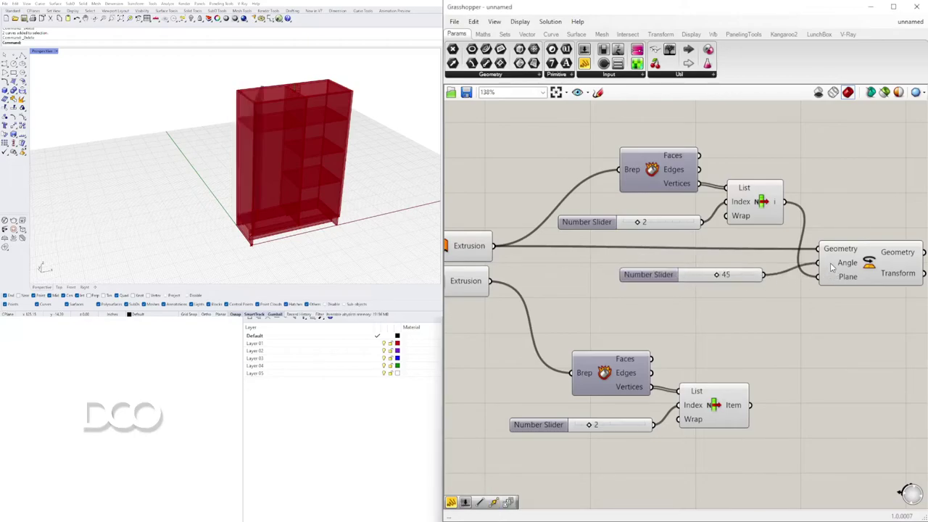
{"action": "right_click", "coordinate": [832, 263]}
{"action": "left_click", "coordinate": [855, 360]}
{"action": "left_click_drag", "start_coordinate": [644, 277], "coordinate": [518, 275]}
Step: Insert a Negative component between the 45 slider and the Rotate component's Angle input, and check the opened door
{"action": "scroll", "coordinate": [632, 278], "scroll_direction": "up", "scroll_amount": 1}
{"action": "left_click", "coordinate": [691, 316]}
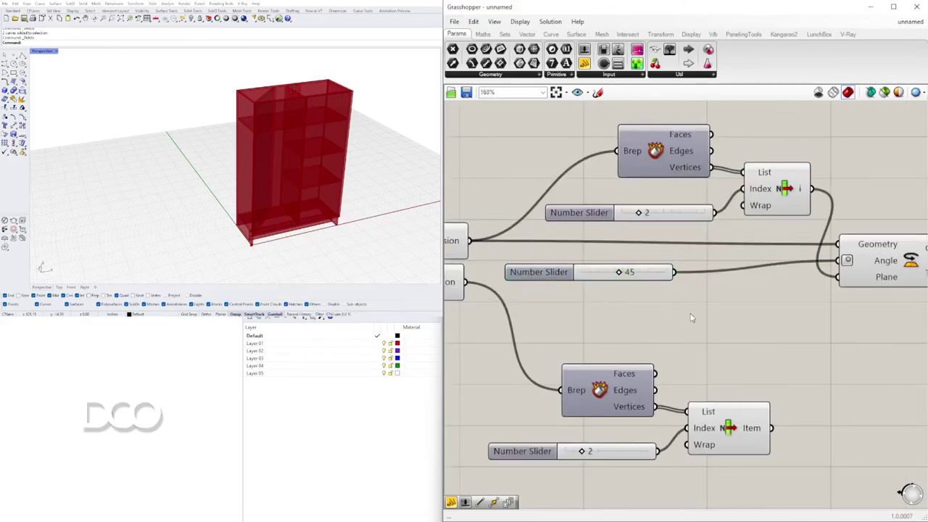
{"action": "double_click", "coordinate": [690, 314]}
{"action": "type", "text": "neg"}
{"action": "left_click", "coordinate": [670, 303]}
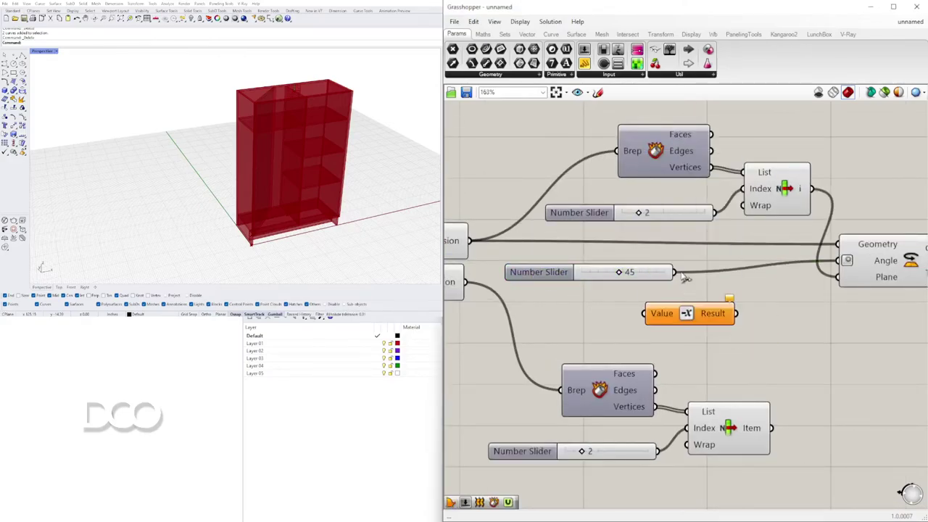
{"action": "left_click_drag", "start_coordinate": [654, 324], "coordinate": [688, 308]}
{"action": "left_click_drag", "start_coordinate": [770, 299], "coordinate": [838, 261]}
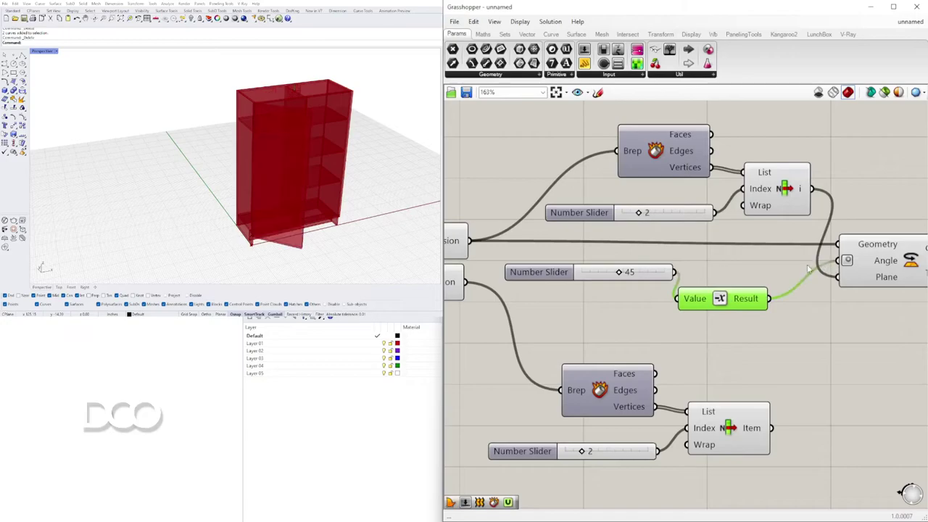
{"action": "left_click_drag", "start_coordinate": [726, 295], "coordinate": [743, 269]}
{"action": "right_click_drag", "start_coordinate": [789, 298], "coordinate": [607, 297]}
{"action": "left_click", "coordinate": [707, 278]}
Step: Line up the slider, Negative and Rotate components and duplicate the Rotate component below the original
{"action": "scroll", "coordinate": [707, 278], "scroll_direction": "down", "scroll_amount": 3}
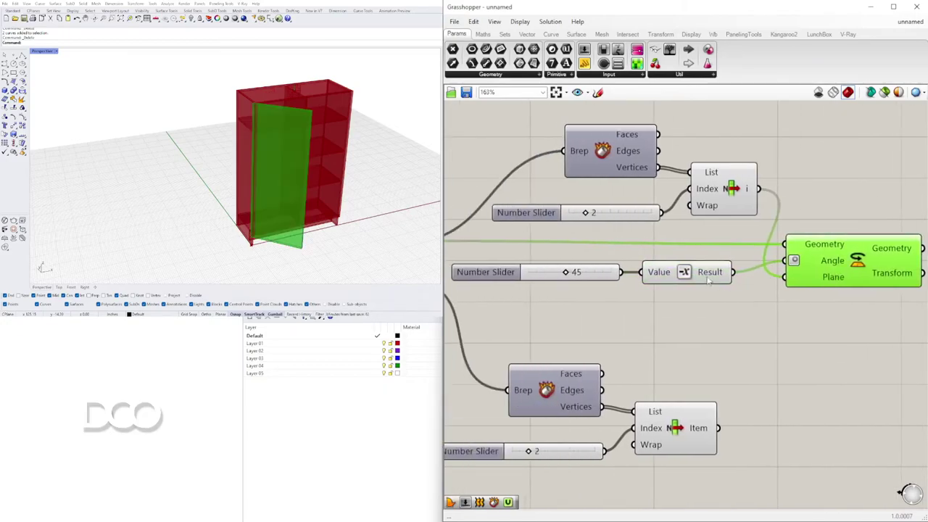
{"action": "left_click_drag", "start_coordinate": [850, 330], "coordinate": [610, 275]}
{"action": "left_click_drag", "start_coordinate": [794, 287], "coordinate": [827, 287]}
{"action": "left_click", "coordinate": [856, 313]}
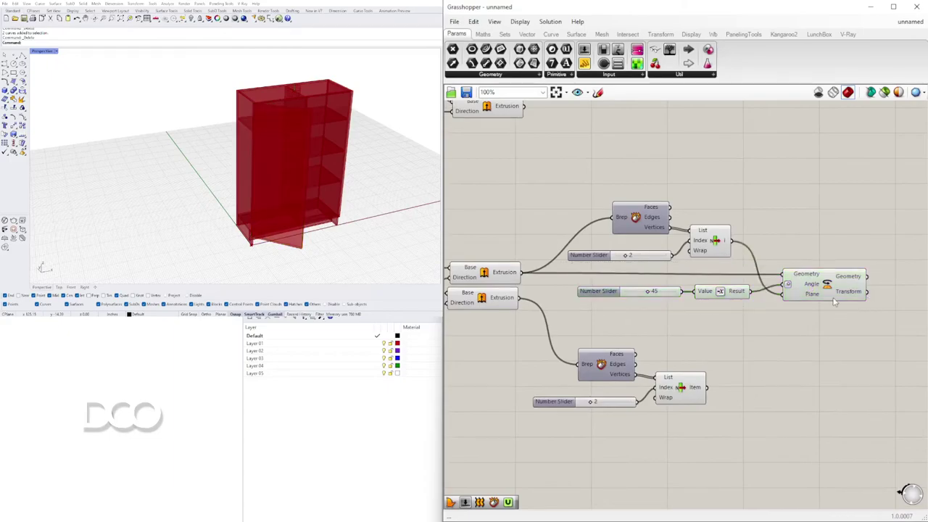
{"action": "left_click_drag", "start_coordinate": [827, 286], "coordinate": [832, 348], "text": "alt"}
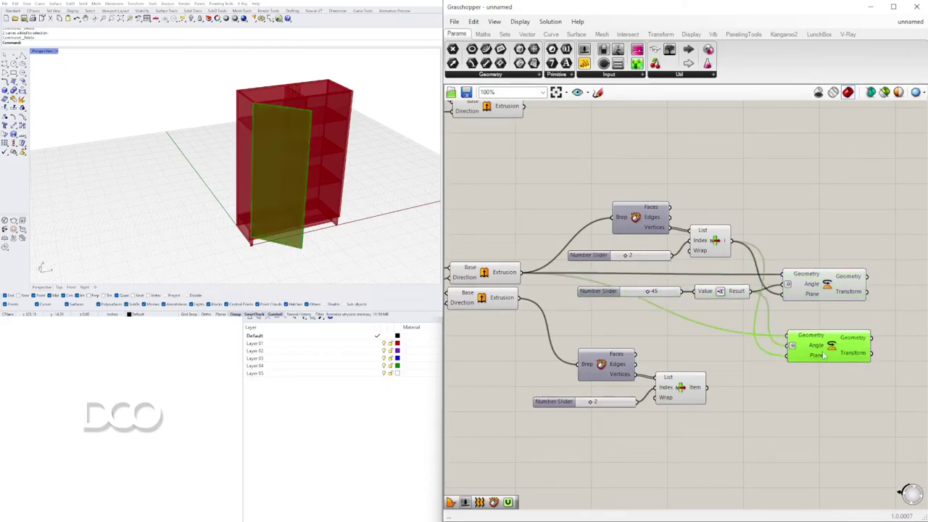
Step: Connect the lower Extrusion to the copied Rotate's Geometry, the lower List Item to its Plane and the 45 slider directly to its Angle
{"action": "left_click", "coordinate": [773, 383]}
{"action": "left_click", "coordinate": [681, 391]}
{"action": "left_click", "coordinate": [615, 326]}
{"action": "left_click", "coordinate": [503, 304]}
{"action": "left_click_drag", "start_coordinate": [520, 298], "coordinate": [786, 356]}
{"action": "left_click", "coordinate": [798, 385]}
{"action": "left_click", "coordinate": [810, 340]}
{"action": "scroll", "coordinate": [765, 344], "scroll_direction": "up", "scroll_amount": 2}
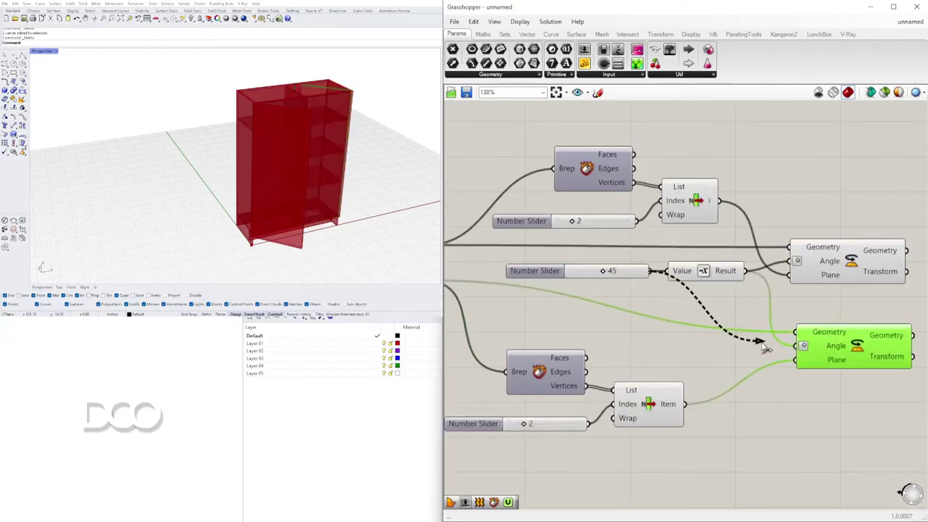
{"action": "left_click_drag", "start_coordinate": [759, 345], "coordinate": [793, 348]}
{"action": "left_click_drag", "start_coordinate": [511, 271], "coordinate": [503, 286]}
{"action": "left_click", "coordinate": [588, 257]}
Step: Turn off the preview of the thickened doors' Extrusion components and the components that pick their vertices
{"action": "scroll", "coordinate": [739, 302], "scroll_direction": "down", "scroll_amount": 2}
{"action": "mouse_move", "coordinate": [757, 439]}
{"action": "left_mouse_down"}
{"action": "mouse_move", "coordinate": [697, 332]}
{"action": "mouse_move", "coordinate": [523, 173]}
{"action": "left_mouse_up"}
{"action": "middle_click", "coordinate": [531, 184]}
{"action": "left_click", "coordinate": [558, 151]}
{"action": "left_click", "coordinate": [616, 186]}
Step: Inspect the hinge corners of both opened doors in the model and compare them with the door components
{"action": "right_click_drag", "start_coordinate": [408, 114], "coordinate": [360, 141]}
{"action": "scroll", "coordinate": [358, 116], "scroll_direction": "up", "scroll_amount": 5}
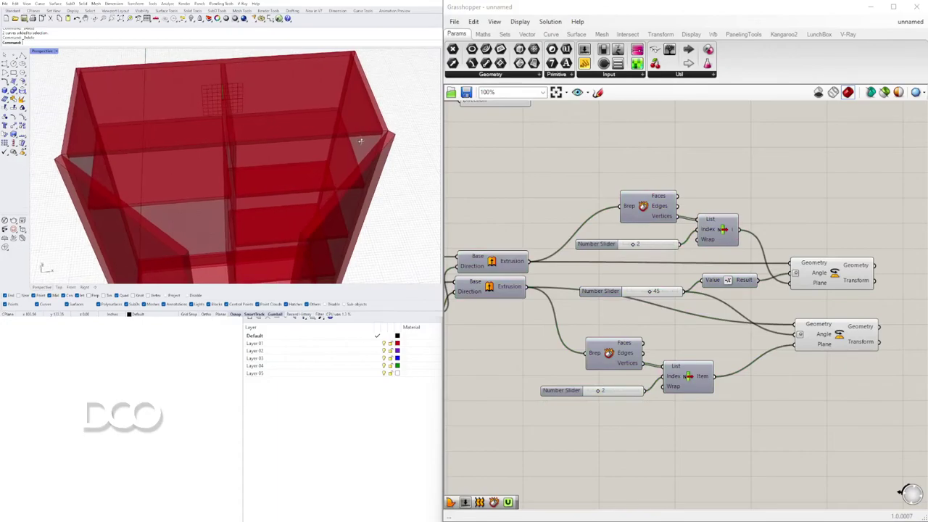
{"action": "right_click_drag", "start_coordinate": [635, 354], "coordinate": [802, 331]}
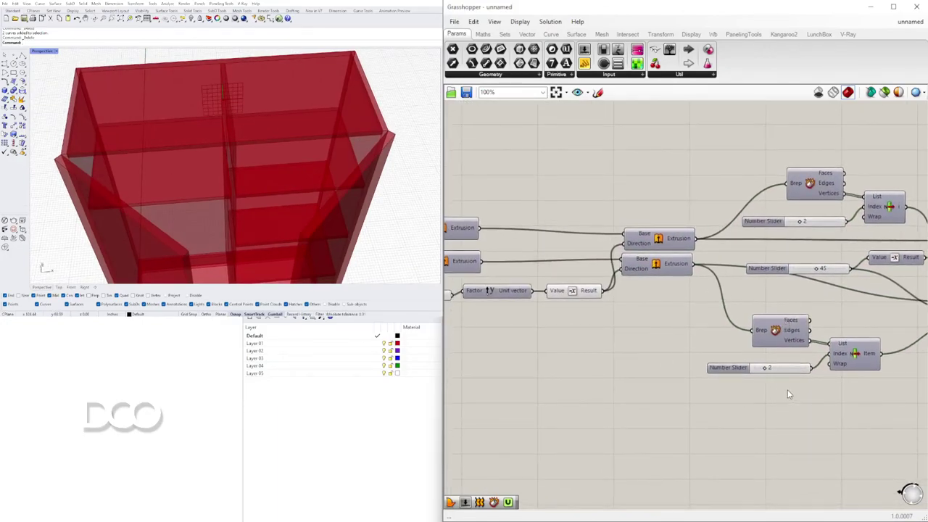
{"action": "right_click_drag", "start_coordinate": [243, 202], "coordinate": [312, 157], "text": "shift"}
{"action": "scroll", "coordinate": [277, 152], "scroll_direction": "down", "scroll_amount": 2}
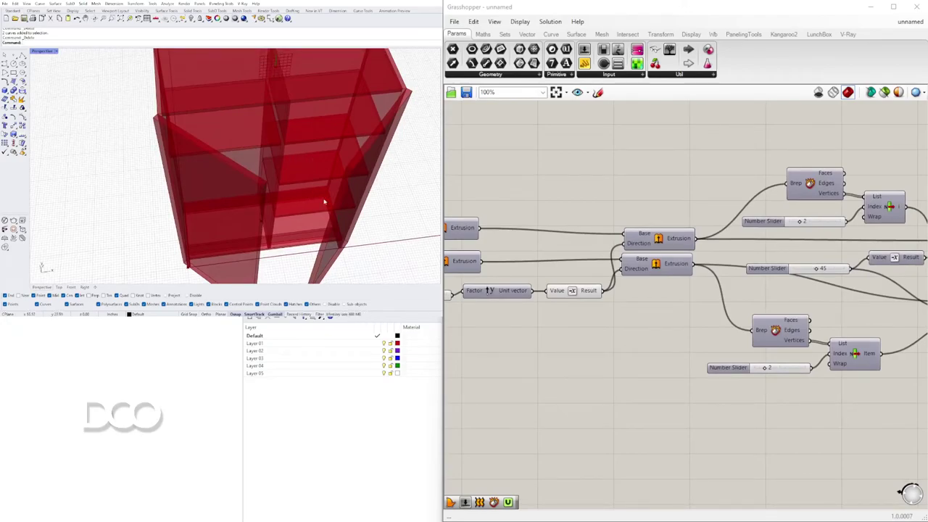
{"action": "right_click_drag", "start_coordinate": [224, 198], "coordinate": [266, 175]}
{"action": "scroll", "coordinate": [750, 302], "scroll_direction": "down", "scroll_amount": 1}
{"action": "right_click_drag", "start_coordinate": [757, 318], "coordinate": [566, 307]}
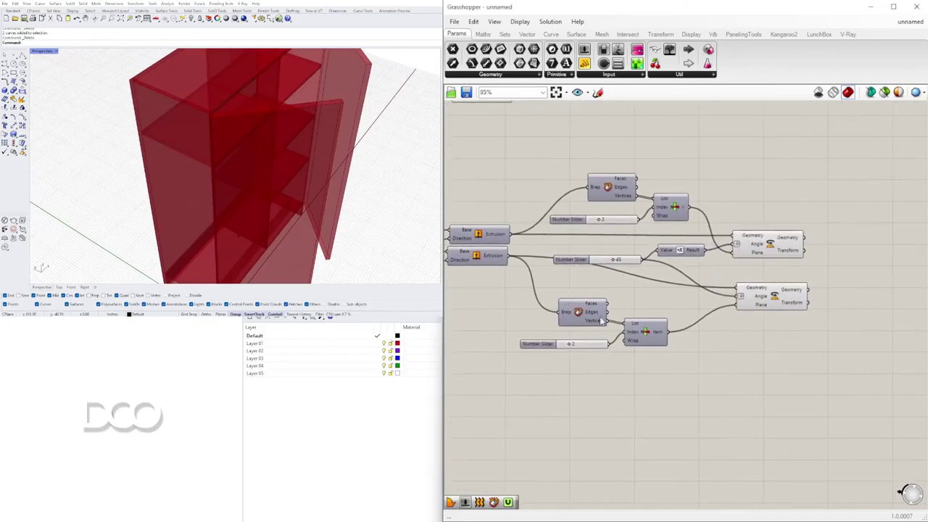
{"action": "right_click_drag", "start_coordinate": [774, 341], "coordinate": [718, 339]}
Step: Try other vertex indices for the lower List Item while watching the door's hinge corner, and set its slider to 10
{"action": "right_click_drag", "start_coordinate": [575, 355], "coordinate": [572, 355]}
{"action": "scroll", "coordinate": [571, 356], "scroll_direction": "up", "scroll_amount": 5}
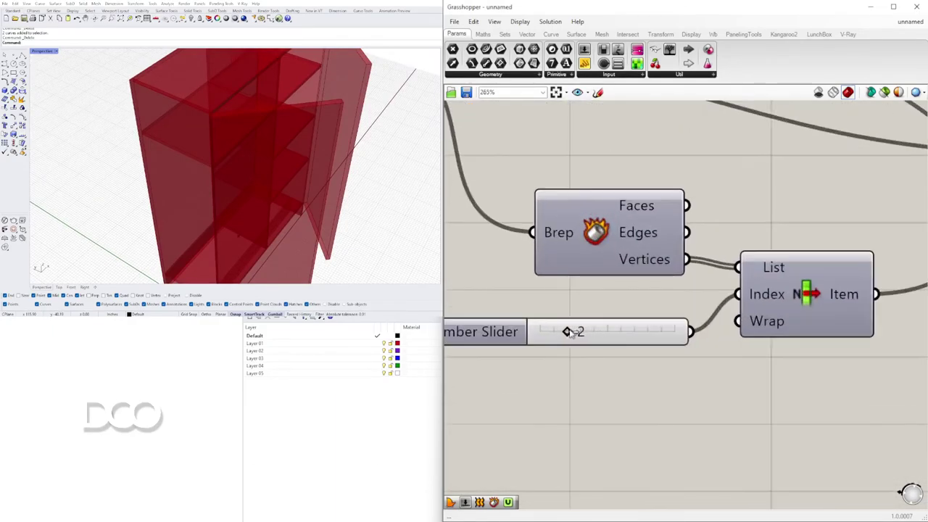
{"action": "left_click_drag", "start_coordinate": [578, 332], "coordinate": [568, 332]}
{"action": "scroll", "coordinate": [633, 280], "scroll_direction": "down", "scroll_amount": 3}
{"action": "right_click_drag", "start_coordinate": [339, 190], "coordinate": [351, 215]}
{"action": "scroll", "coordinate": [599, 303], "scroll_direction": "up", "scroll_amount": 3}
{"action": "left_click_drag", "start_coordinate": [597, 315], "coordinate": [640, 316]}
{"action": "right_click_drag", "start_coordinate": [366, 199], "coordinate": [297, 206]}
{"action": "scroll", "coordinate": [252, 208], "scroll_direction": "up", "scroll_amount": 5}
{"action": "left_click_drag", "start_coordinate": [643, 315], "coordinate": [673, 319]}
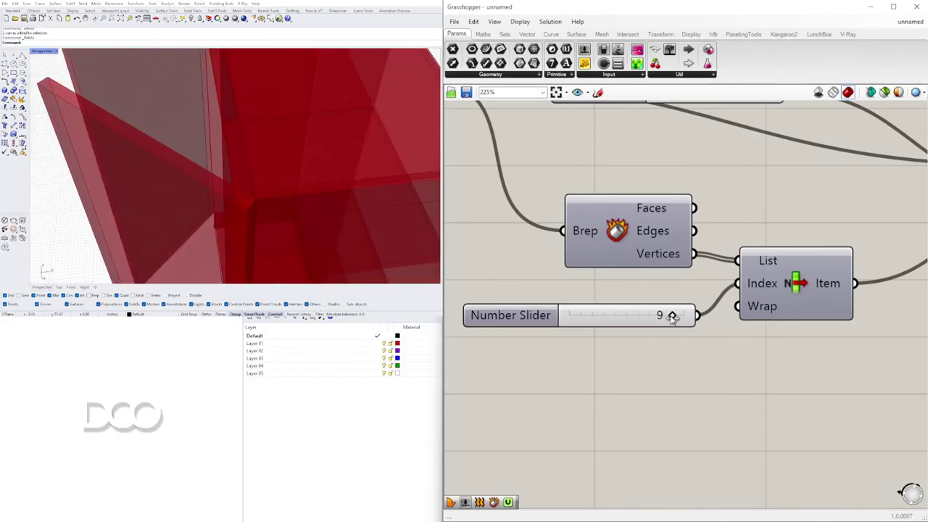
{"action": "right_click_drag", "start_coordinate": [294, 201], "coordinate": [283, 181]}
{"action": "scroll", "coordinate": [370, 187], "scroll_direction": "down", "scroll_amount": 3}
{"action": "right_click_drag", "start_coordinate": [355, 190], "coordinate": [330, 191]}
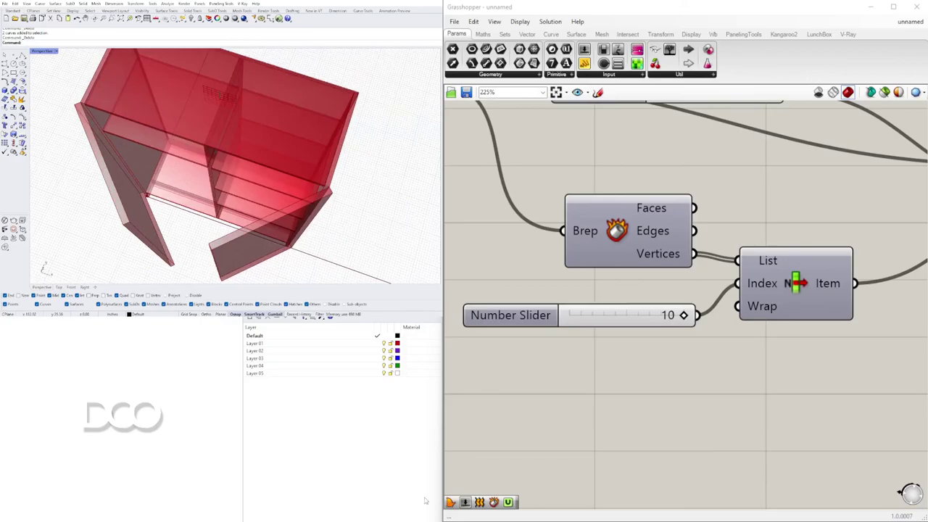
{"action": "mouse_move", "coordinate": [685, 319]}
{"action": "left_mouse_down"}
{"action": "mouse_move", "coordinate": [659, 317]}
{"action": "mouse_move", "coordinate": [683, 317]}
{"action": "left_mouse_up"}
Step: Highlight both Rotate components and examine the two opened doors on the wardrobe
{"action": "scroll", "coordinate": [791, 323], "scroll_direction": "down", "scroll_amount": 4}
{"action": "scroll", "coordinate": [791, 321], "scroll_direction": "down", "scroll_amount": 1}
{"action": "right_click_drag", "start_coordinate": [792, 321], "coordinate": [636, 372]}
{"action": "left_click", "coordinate": [753, 321]}
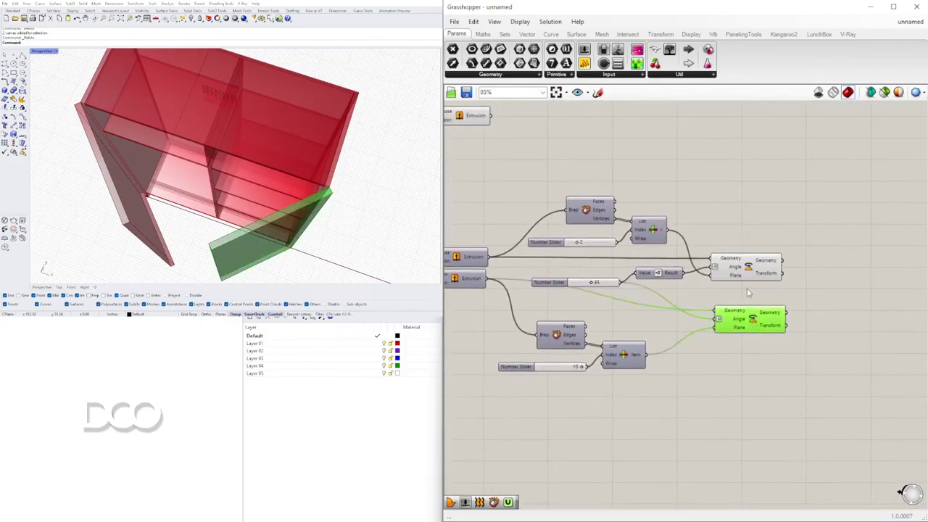
{"action": "left_click", "coordinate": [748, 269], "text": "shift"}
{"action": "right_click_drag", "start_coordinate": [578, 280], "coordinate": [768, 300]}
{"action": "right_click_drag", "start_coordinate": [339, 212], "coordinate": [363, 148]}
Step: Close both doors by setting the shared angle slider to 0, and raise it again to reopen them partway
{"action": "left_click", "coordinate": [757, 421]}
{"action": "scroll", "coordinate": [776, 387], "scroll_direction": "up", "scroll_amount": 4}
{"action": "scroll", "coordinate": [761, 314], "scroll_direction": "down", "scroll_amount": 2}
{"action": "right_click_drag", "start_coordinate": [780, 268], "coordinate": [744, 311]}
{"action": "scroll", "coordinate": [746, 310], "scroll_direction": "up", "scroll_amount": 3}
{"action": "left_click_drag", "start_coordinate": [754, 287], "coordinate": [646, 296]}
{"action": "right_click_drag", "start_coordinate": [226, 112], "coordinate": [295, 138]}
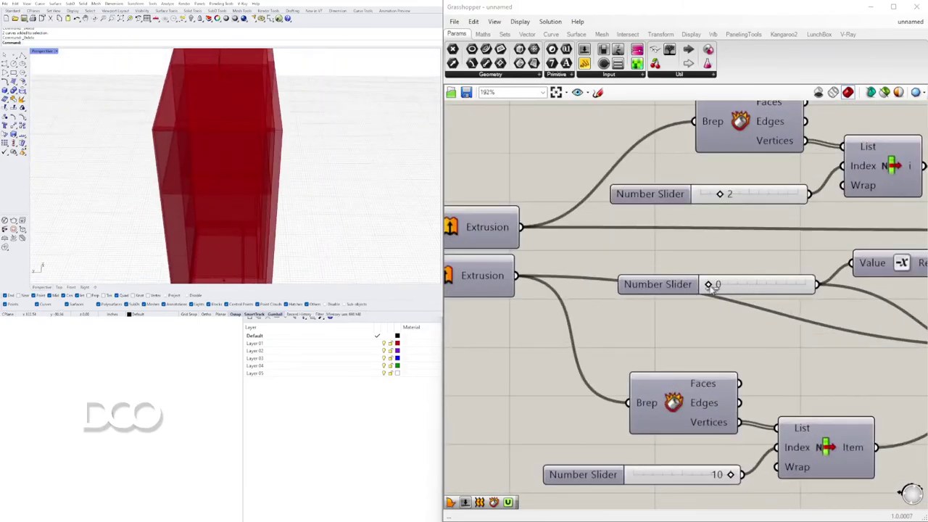
{"action": "left_click_drag", "start_coordinate": [709, 284], "coordinate": [734, 285]}
{"action": "left_click_drag", "start_coordinate": [767, 283], "coordinate": [768, 283]}
Step: Look through the whole definition for the components that control the divider's position
{"action": "scroll", "coordinate": [244, 138], "scroll_direction": "down", "scroll_amount": 5}
{"action": "right_click_drag", "start_coordinate": [244, 139], "coordinate": [196, 122]}
{"action": "scroll", "coordinate": [650, 401], "scroll_direction": "down", "scroll_amount": 5}
{"action": "right_click_drag", "start_coordinate": [649, 401], "coordinate": [896, 270]}
{"action": "scroll", "coordinate": [716, 298], "scroll_direction": "down", "scroll_amount": 4}
{"action": "right_click_drag", "start_coordinate": [479, 298], "coordinate": [689, 301]}
{"action": "scroll", "coordinate": [689, 301], "scroll_direction": "up", "scroll_amount": 4}
{"action": "right_click_drag", "start_coordinate": [551, 300], "coordinate": [799, 312]}
{"action": "scroll", "coordinate": [737, 260], "scroll_direction": "up", "scroll_amount": 1}
{"action": "scroll", "coordinate": [738, 259], "scroll_direction": "up", "scroll_amount": 4}
{"action": "right_click_drag", "start_coordinate": [766, 278], "coordinate": [640, 298]}
{"action": "scroll", "coordinate": [640, 298], "scroll_direction": "down", "scroll_amount": 2}
{"action": "right_click_drag", "start_coordinate": [563, 318], "coordinate": [779, 362]}
{"action": "scroll", "coordinate": [729, 341], "scroll_direction": "down", "scroll_amount": 2}
{"action": "right_click_drag", "start_coordinate": [564, 327], "coordinate": [870, 358]}
{"action": "scroll", "coordinate": [667, 327], "scroll_direction": "down", "scroll_amount": 2}
{"action": "right_click_drag", "start_coordinate": [642, 326], "coordinate": [581, 302]}
{"action": "right_click_drag", "start_coordinate": [815, 317], "coordinate": [601, 286]}
{"action": "scroll", "coordinate": [826, 276], "scroll_direction": "up", "scroll_amount": 4}
{"action": "right_click_drag", "start_coordinate": [845, 275], "coordinate": [638, 276]}
{"action": "scroll", "coordinate": [794, 283], "scroll_direction": "down", "scroll_amount": 1}
{"action": "right_click_drag", "start_coordinate": [805, 292], "coordinate": [621, 288]}
{"action": "scroll", "coordinate": [584, 267], "scroll_direction": "down", "scroll_amount": 1}
{"action": "scroll", "coordinate": [868, 290], "scroll_direction": "down", "scroll_amount": 1}
{"action": "scroll", "coordinate": [803, 313], "scroll_direction": "down", "scroll_amount": 1}
{"action": "scroll", "coordinate": [834, 314], "scroll_direction": "up", "scroll_amount": 1}
{"action": "mouse_move", "coordinate": [839, 316]}
{"action": "right_mouse_down"}
{"action": "mouse_move", "coordinate": [753, 313]}
{"action": "mouse_move", "coordinate": [771, 328]}
{"action": "mouse_move", "coordinate": [690, 350]}
{"action": "mouse_move", "coordinate": [643, 379]}
{"action": "mouse_move", "coordinate": [829, 382]}
{"action": "right_mouse_up"}
{"action": "right_click_drag", "start_coordinate": [610, 352], "coordinate": [819, 353]}
{"action": "mouse_move", "coordinate": [638, 338]}
{"action": "right_mouse_down"}
{"action": "mouse_move", "coordinate": [738, 337]}
{"action": "mouse_move", "coordinate": [920, 365]}
{"action": "right_mouse_up"}
{"action": "mouse_move", "coordinate": [450, 364]}
{"action": "right_mouse_down"}
{"action": "mouse_move", "coordinate": [827, 363]}
{"action": "mouse_move", "coordinate": [558, 345]}
{"action": "right_mouse_up"}
{"action": "mouse_move", "coordinate": [773, 323]}
{"action": "right_mouse_down"}
{"action": "mouse_move", "coordinate": [563, 325]}
{"action": "mouse_move", "coordinate": [686, 330]}
{"action": "mouse_move", "coordinate": [656, 329]}
{"action": "right_mouse_up"}
{"action": "right_click_drag", "start_coordinate": [834, 317], "coordinate": [765, 314]}
Step: Connect the number slider of 38 to the point's X coordinate in place of the Division result, and check the divider
{"action": "right_click_drag", "start_coordinate": [806, 260], "coordinate": [810, 240]}
{"action": "left_click", "coordinate": [816, 240]}
{"action": "scroll", "coordinate": [655, 333], "scroll_direction": "up", "scroll_amount": 8}
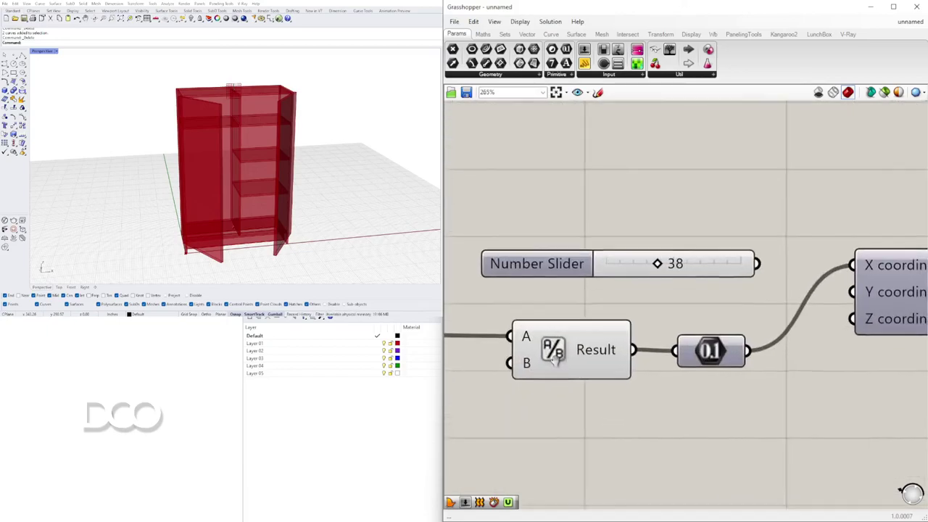
{"action": "left_click_drag", "start_coordinate": [760, 265], "coordinate": [764, 264]}
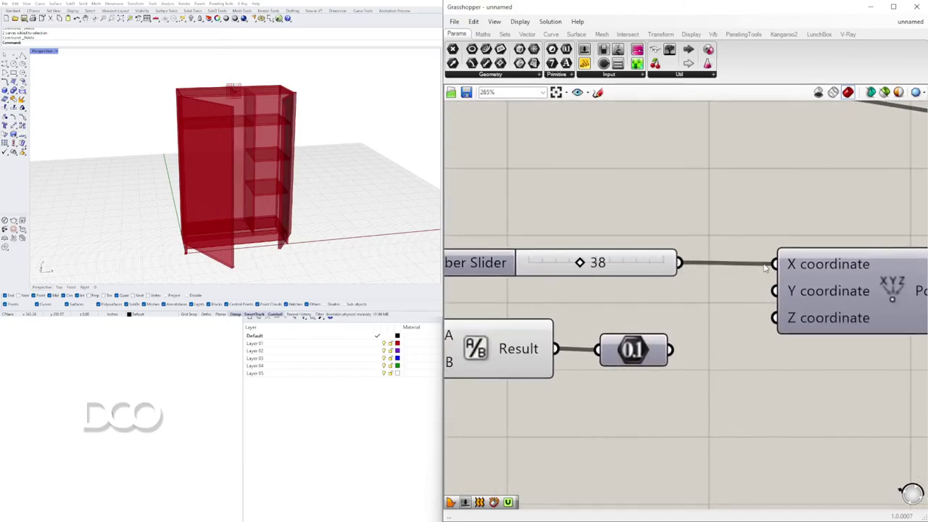
{"action": "right_click_drag", "start_coordinate": [363, 156], "coordinate": [427, 199]}
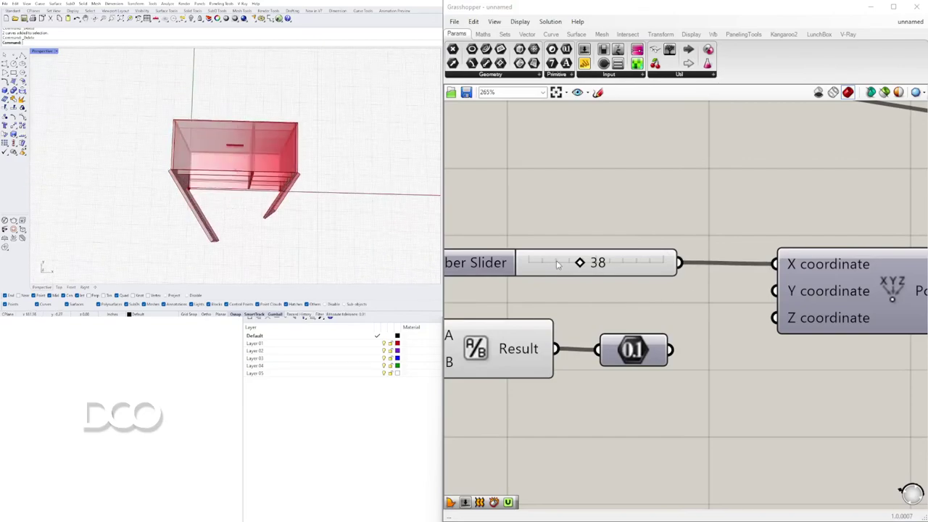
Step: Try different divider positions with the X coordinate slider and set it to 24
{"action": "left_click_drag", "start_coordinate": [545, 267], "coordinate": [547, 267]}
{"action": "right_click_drag", "start_coordinate": [259, 240], "coordinate": [259, 191]}
{"action": "left_click_drag", "start_coordinate": [545, 265], "coordinate": [563, 265]}
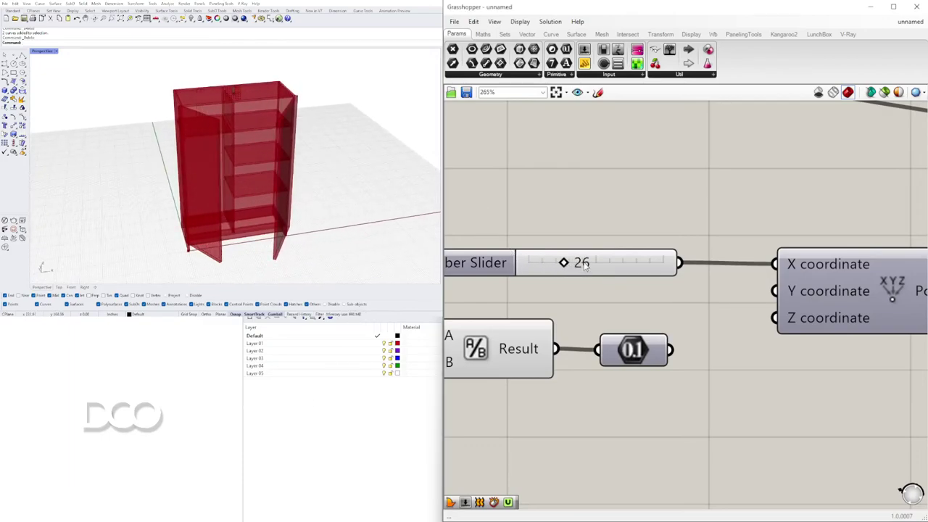
{"action": "double_click", "coordinate": [583, 266]}
{"action": "key", "text": "Return"}
{"action": "right_click_drag", "start_coordinate": [215, 155], "coordinate": [156, 154]}
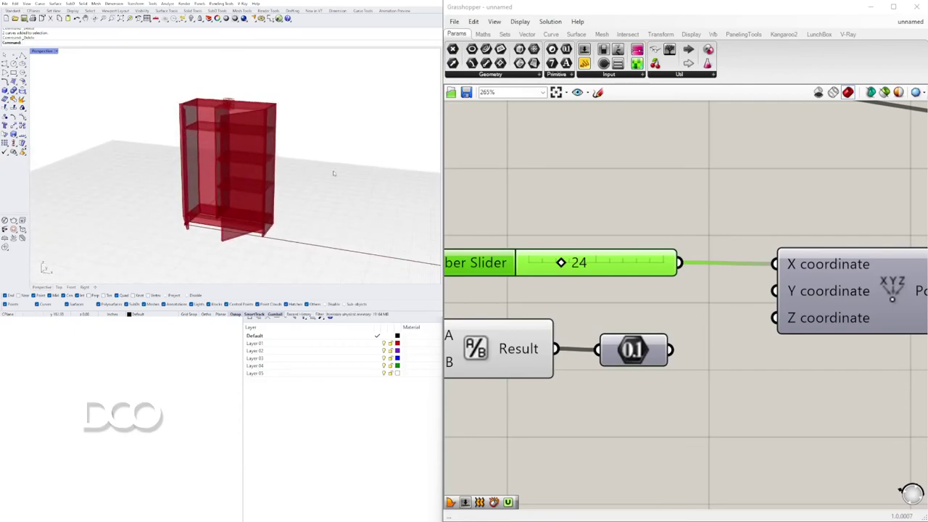
Step: Increase the wardrobe's height with the number slider that feeds the Z unit vector
{"action": "scroll", "coordinate": [616, 245], "scroll_direction": "down", "scroll_amount": 8}
{"action": "right_click_drag", "start_coordinate": [560, 290], "coordinate": [712, 298]}
{"action": "right_click_drag", "start_coordinate": [516, 261], "coordinate": [697, 289]}
{"action": "right_click_drag", "start_coordinate": [516, 254], "coordinate": [694, 281]}
{"action": "right_click_drag", "start_coordinate": [466, 218], "coordinate": [672, 252]}
{"action": "scroll", "coordinate": [664, 250], "scroll_direction": "up", "scroll_amount": 10}
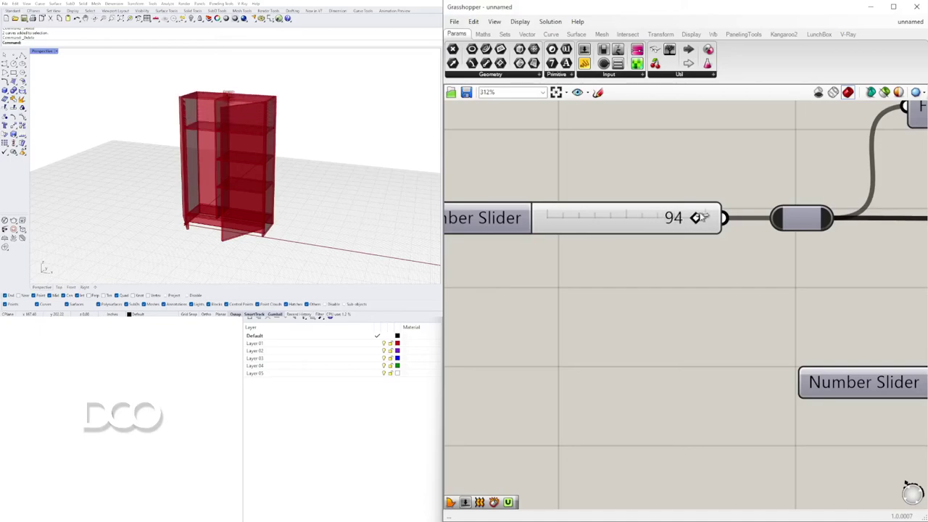
Step: Adjust the next parameter slider in the definition and check the wardrobe from the front
{"action": "scroll", "coordinate": [804, 253], "scroll_direction": "down", "scroll_amount": 4}
{"action": "right_click_drag", "start_coordinate": [849, 283], "coordinate": [669, 294]}
{"action": "scroll", "coordinate": [779, 323], "scroll_direction": "up", "scroll_amount": 3}
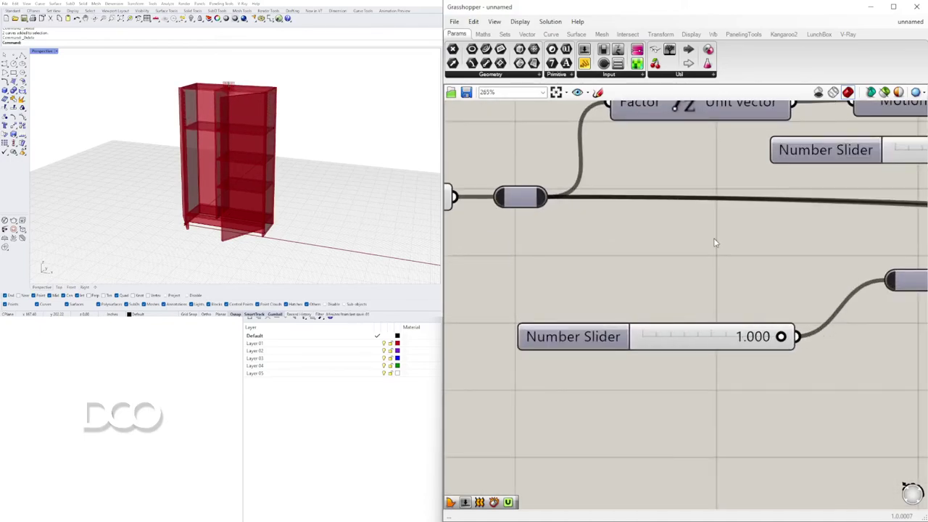
{"action": "scroll", "coordinate": [714, 243], "scroll_direction": "down", "scroll_amount": 5}
{"action": "scroll", "coordinate": [757, 299], "scroll_direction": "up", "scroll_amount": 4}
{"action": "mouse_move", "coordinate": [746, 296]}
{"action": "left_mouse_down"}
{"action": "mouse_move", "coordinate": [777, 295]}
{"action": "mouse_move", "coordinate": [751, 296]}
{"action": "mouse_move", "coordinate": [759, 294]}
{"action": "left_mouse_up"}
{"action": "right_click_drag", "start_coordinate": [385, 176], "coordinate": [279, 163]}
Step: Look through the definition for the number sliders that feed the shelf Series component
{"action": "scroll", "coordinate": [624, 283], "scroll_direction": "down", "scroll_amount": 5}
{"action": "right_click_drag", "start_coordinate": [555, 269], "coordinate": [490, 287]}
{"action": "scroll", "coordinate": [732, 319], "scroll_direction": "down", "scroll_amount": 2}
{"action": "right_click_drag", "start_coordinate": [750, 341], "coordinate": [494, 341]}
{"action": "scroll", "coordinate": [735, 321], "scroll_direction": "up", "scroll_amount": 7}
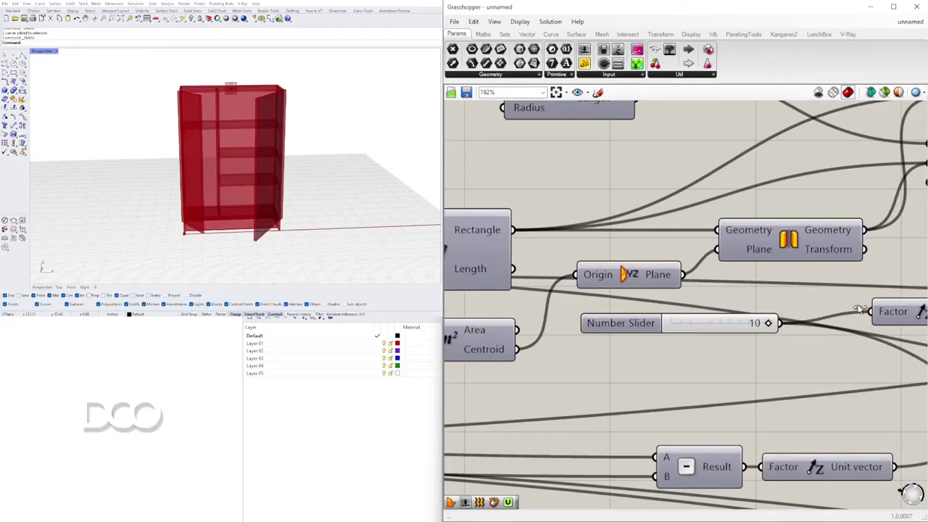
{"action": "scroll", "coordinate": [858, 311], "scroll_direction": "down", "scroll_amount": 4}
{"action": "right_click_drag", "start_coordinate": [864, 322], "coordinate": [531, 291]}
{"action": "scroll", "coordinate": [708, 345], "scroll_direction": "down", "scroll_amount": 1}
{"action": "scroll", "coordinate": [592, 325], "scroll_direction": "down", "scroll_amount": 3}
{"action": "scroll", "coordinate": [594, 355], "scroll_direction": "up", "scroll_amount": 5}
{"action": "right_click_drag", "start_coordinate": [595, 356], "coordinate": [789, 353]}
{"action": "right_click_drag", "start_coordinate": [737, 266], "coordinate": [617, 281]}
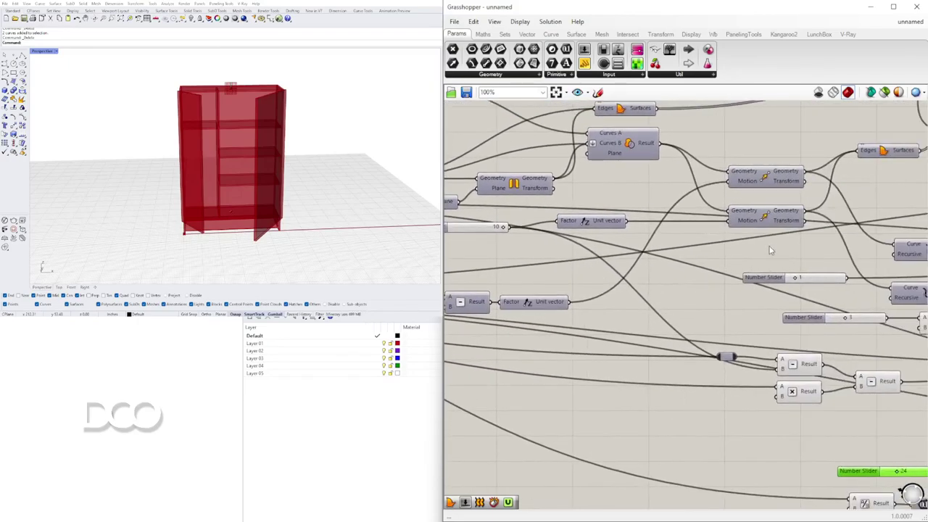
{"action": "scroll", "coordinate": [719, 304], "scroll_direction": "down", "scroll_amount": 2}
{"action": "right_click_drag", "start_coordinate": [714, 304], "coordinate": [913, 303]}
{"action": "right_click_drag", "start_coordinate": [706, 284], "coordinate": [915, 300]}
{"action": "scroll", "coordinate": [797, 311], "scroll_direction": "down", "scroll_amount": 2}
{"action": "right_click_drag", "start_coordinate": [837, 333], "coordinate": [519, 303]}
{"action": "scroll", "coordinate": [826, 277], "scroll_direction": "up", "scroll_amount": 5}
{"action": "right_click_drag", "start_coordinate": [835, 270], "coordinate": [558, 343]}
{"action": "scroll", "coordinate": [681, 264], "scroll_direction": "down", "scroll_amount": 1}
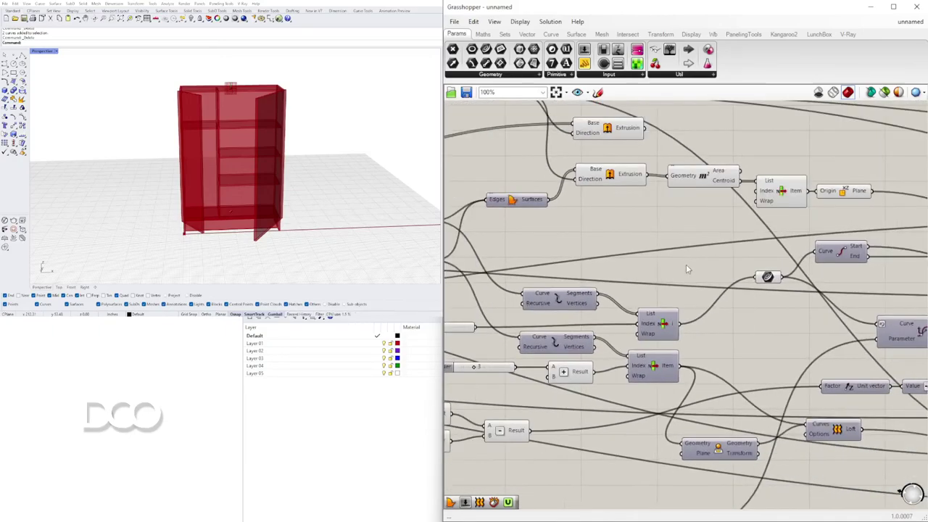
{"action": "right_click_drag", "start_coordinate": [826, 319], "coordinate": [631, 251]}
{"action": "right_click_drag", "start_coordinate": [791, 211], "coordinate": [631, 300]}
Step: Try a denser shelf layout by setting the Series start to 9, step to 13 and count to 6
{"action": "scroll", "coordinate": [662, 210], "scroll_direction": "up", "scroll_amount": 8}
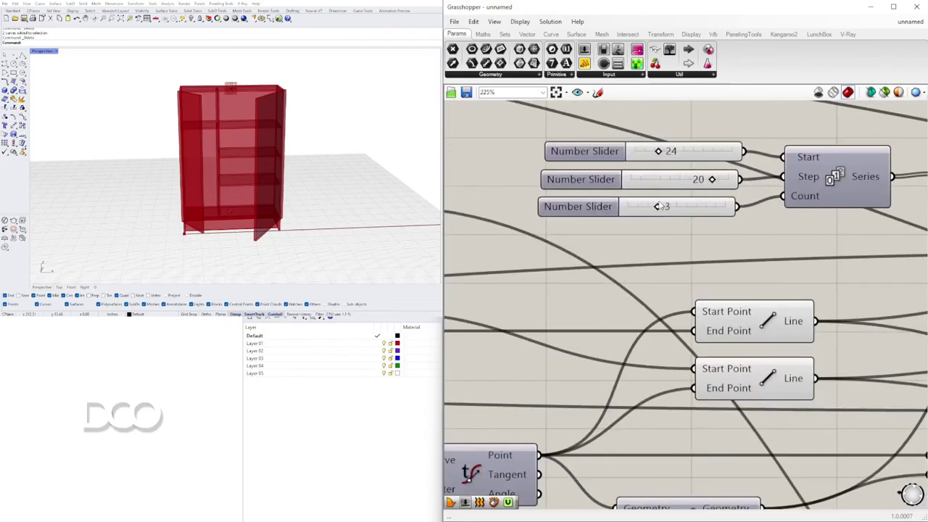
{"action": "scroll", "coordinate": [650, 266], "scroll_direction": "down", "scroll_amount": 1}
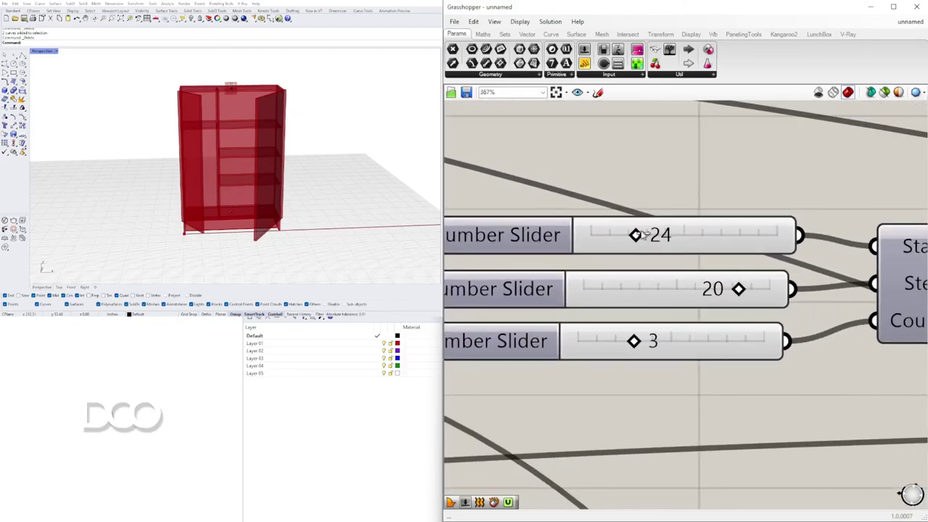
{"action": "left_click_drag", "start_coordinate": [661, 237], "coordinate": [643, 239]}
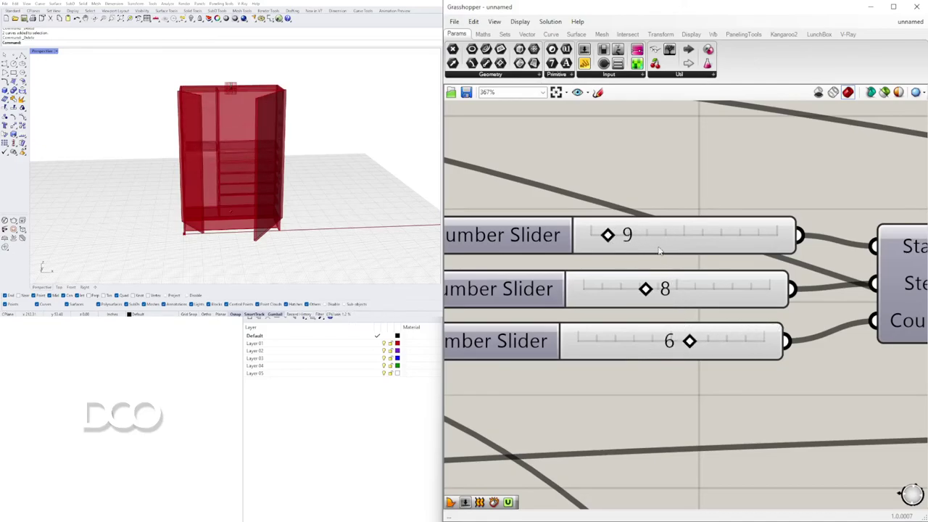
{"action": "left_click_drag", "start_coordinate": [670, 289], "coordinate": [687, 288]}
Step: Set the shelf Series start to 14, count to 5 and step to 16
{"action": "scroll", "coordinate": [757, 260], "scroll_direction": "down", "scroll_amount": 3}
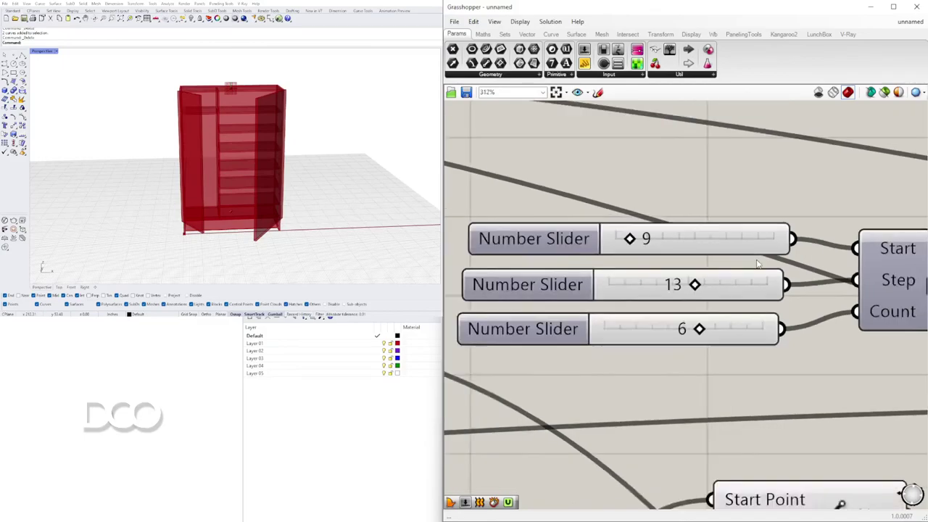
{"action": "scroll", "coordinate": [677, 245], "scroll_direction": "up", "scroll_amount": 2}
{"action": "left_click_drag", "start_coordinate": [680, 252], "coordinate": [688, 253]}
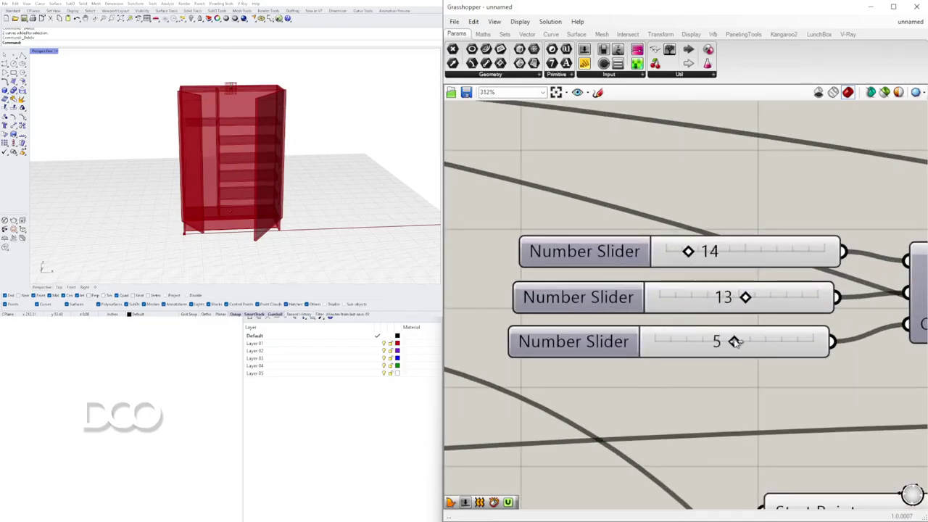
{"action": "left_click_drag", "start_coordinate": [760, 297], "coordinate": [773, 297]}
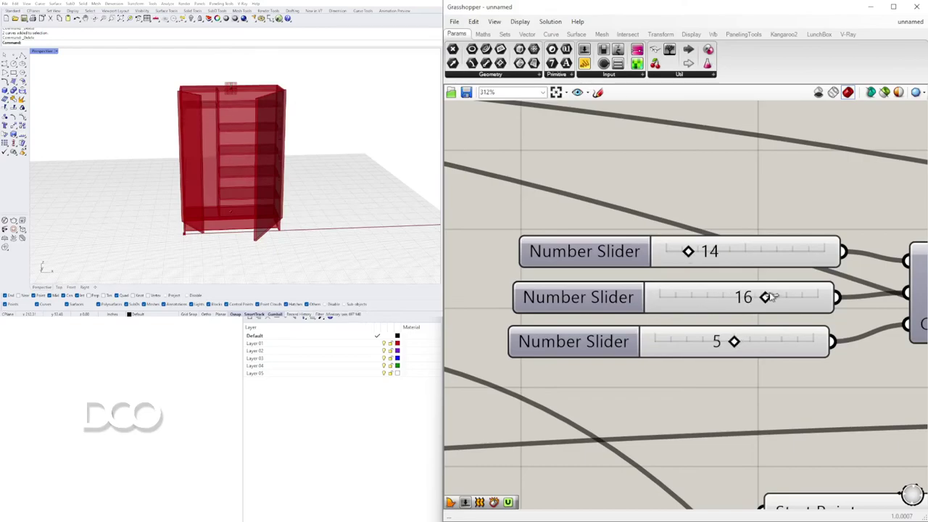
Step: Highlight the shelf Extrusion and the two door Rotate components to identify their panels in the model
{"action": "scroll", "coordinate": [767, 297], "scroll_direction": "down", "scroll_amount": 7}
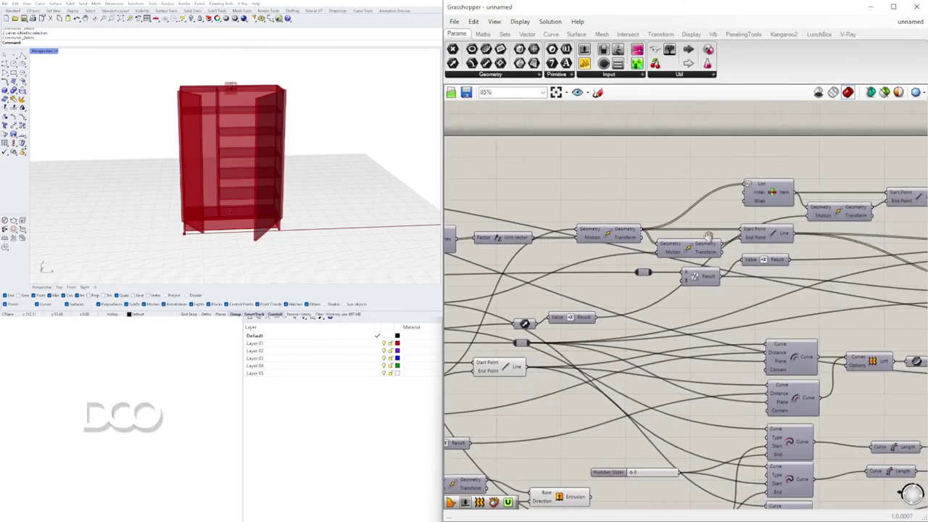
{"action": "right_click_drag", "start_coordinate": [702, 242], "coordinate": [528, 206]}
{"action": "left_click", "coordinate": [616, 333]}
{"action": "right_click_drag", "start_coordinate": [708, 321], "coordinate": [616, 285]}
{"action": "left_click", "coordinate": [788, 256]}
{"action": "right_click_drag", "start_coordinate": [880, 317], "coordinate": [663, 240]}
{"action": "right_click_drag", "start_coordinate": [809, 299], "coordinate": [769, 258]}
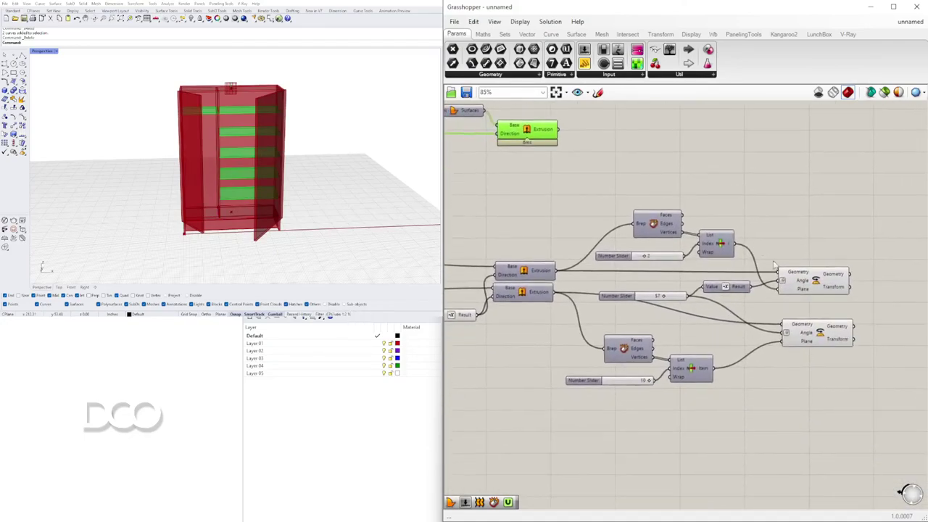
{"action": "left_click", "coordinate": [820, 292]}
{"action": "left_click", "coordinate": [832, 331]}
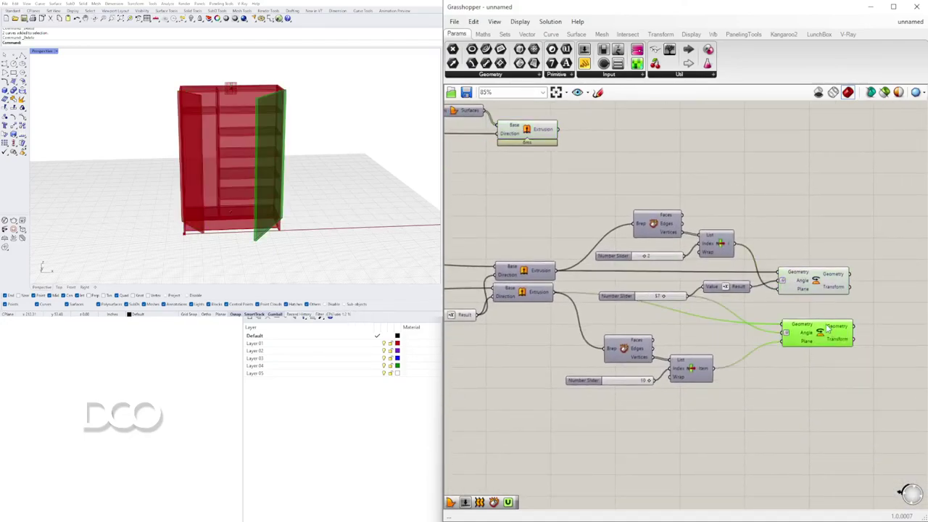
{"action": "scroll", "coordinate": [828, 339], "scroll_direction": "down", "scroll_amount": 2}
{"action": "left_click", "coordinate": [736, 328]}
Step: Highlight the Mirror, Extrusion and Move components of the base panels and examine the wardrobe's base up close
{"action": "right_click_drag", "start_coordinate": [633, 320], "coordinate": [858, 287]}
{"action": "scroll", "coordinate": [857, 287], "scroll_direction": "down", "scroll_amount": 3}
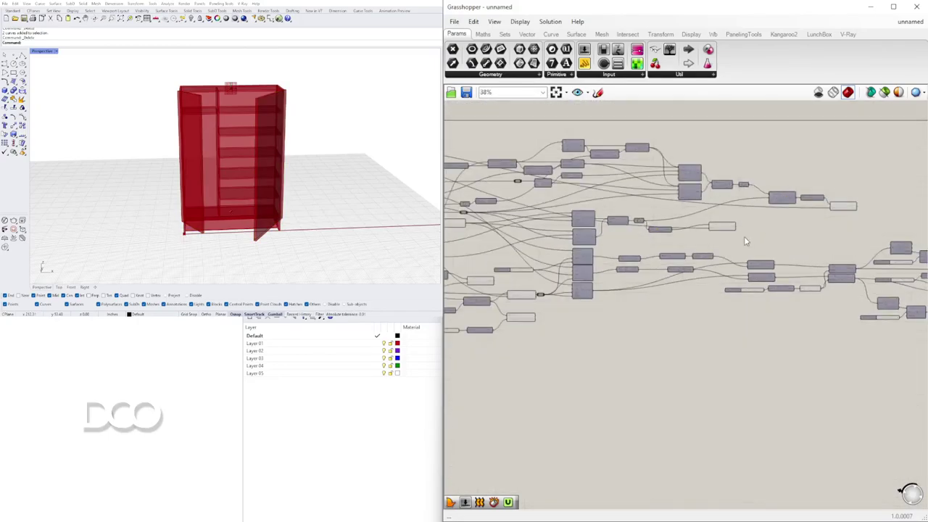
{"action": "scroll", "coordinate": [740, 232], "scroll_direction": "up", "scroll_amount": 3}
{"action": "right_click_drag", "start_coordinate": [469, 284], "coordinate": [828, 294]}
{"action": "scroll", "coordinate": [741, 310], "scroll_direction": "down", "scroll_amount": 2}
{"action": "scroll", "coordinate": [738, 332], "scroll_direction": "up", "scroll_amount": 3}
{"action": "left_click", "coordinate": [733, 337]}
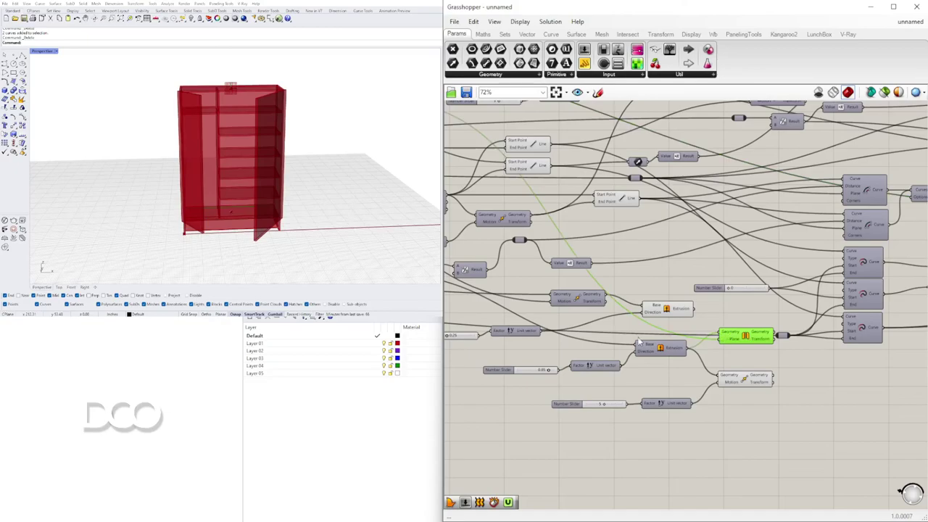
{"action": "left_click_drag", "start_coordinate": [754, 430], "coordinate": [657, 326]}
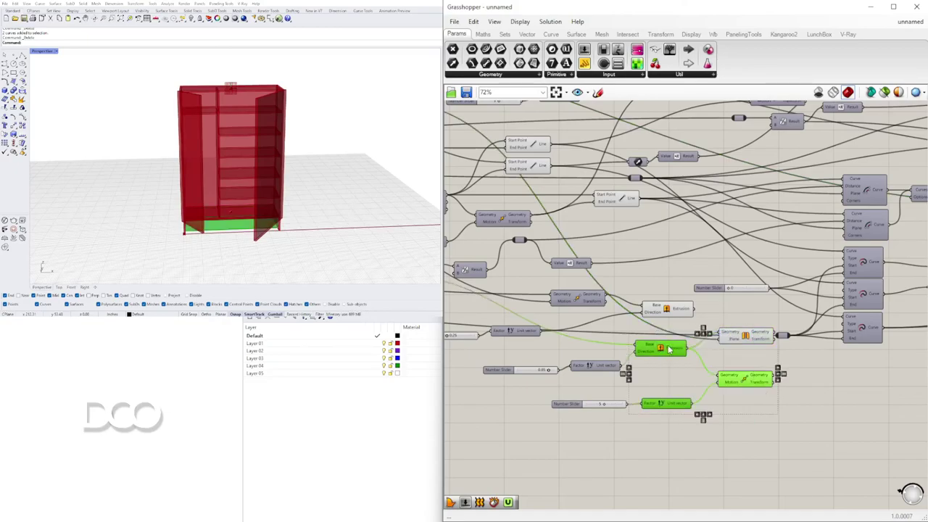
{"action": "scroll", "coordinate": [712, 408], "scroll_direction": "up", "scroll_amount": 2}
{"action": "right_click_drag", "start_coordinate": [251, 226], "coordinate": [353, 214]}
{"action": "scroll", "coordinate": [236, 224], "scroll_direction": "up", "scroll_amount": 6}
{"action": "right_click_drag", "start_coordinate": [234, 224], "coordinate": [231, 226]}
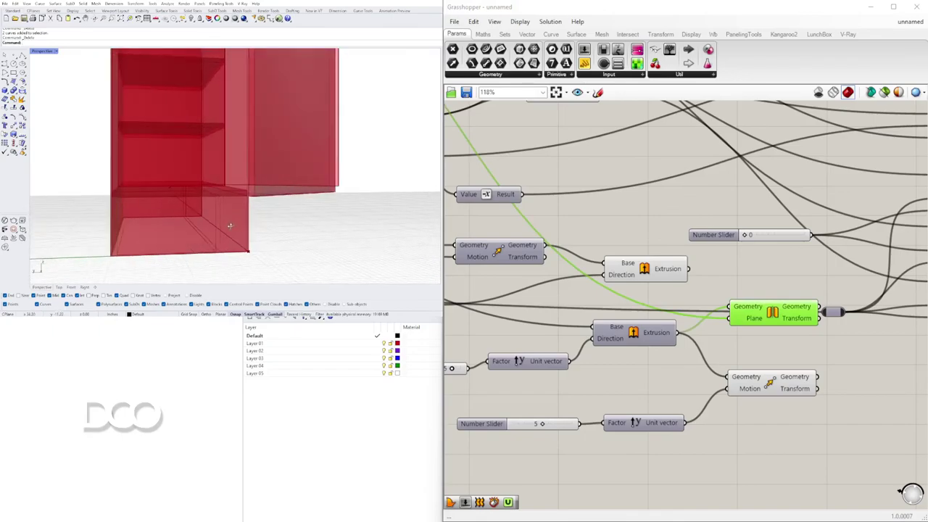
Step: Highlight the Extrusion fed by the moved geometry and the Extrusions fed by the 24 Y unit vector to identify their panels
{"action": "left_click", "coordinate": [632, 275]}
{"action": "scroll", "coordinate": [625, 292], "scroll_direction": "down", "scroll_amount": 3}
{"action": "right_click_drag", "start_coordinate": [625, 292], "coordinate": [870, 323]}
{"action": "scroll", "coordinate": [682, 269], "scroll_direction": "up", "scroll_amount": 1}
{"action": "right_click_drag", "start_coordinate": [488, 316], "coordinate": [789, 290]}
{"action": "scroll", "coordinate": [759, 296], "scroll_direction": "down", "scroll_amount": 2}
{"action": "right_click_drag", "start_coordinate": [823, 200], "coordinate": [782, 244]}
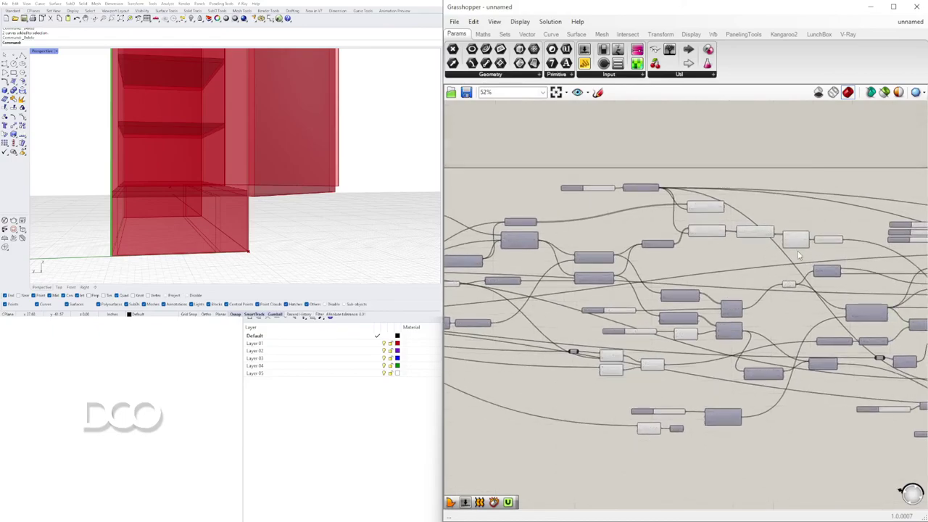
{"action": "scroll", "coordinate": [774, 235], "scroll_direction": "up", "scroll_amount": 3}
{"action": "left_click", "coordinate": [671, 230]}
{"action": "right_click_drag", "start_coordinate": [286, 164], "coordinate": [243, 182]}
{"action": "scroll", "coordinate": [242, 183], "scroll_direction": "down", "scroll_amount": 3}
{"action": "left_click", "coordinate": [656, 196]}
{"action": "scroll", "coordinate": [250, 149], "scroll_direction": "down", "scroll_amount": 5}
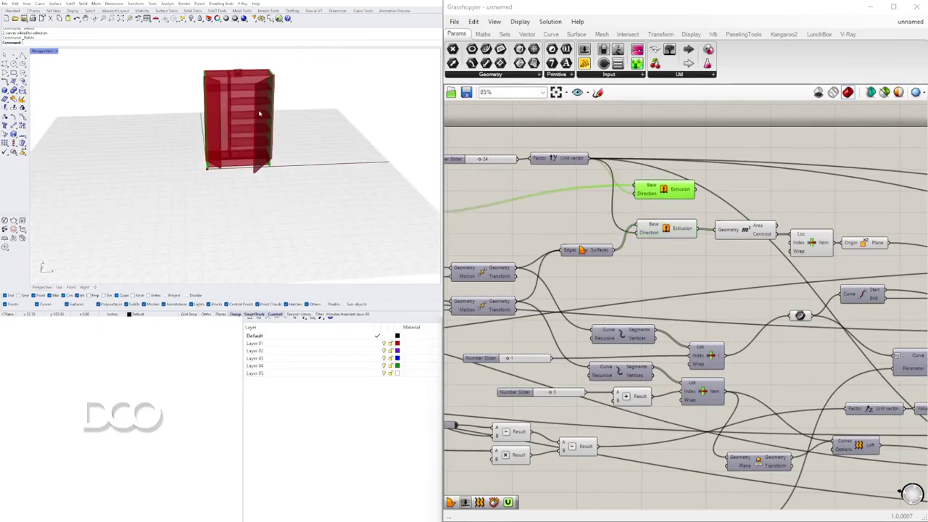
Step: Select the Extrusion built from the boundary surfaces and another component further along, and check their panels in the model
{"action": "right_click_drag", "start_coordinate": [278, 110], "coordinate": [290, 158], "text": "shift"}
{"action": "scroll", "coordinate": [290, 158], "scroll_direction": "up", "scroll_amount": 3}
{"action": "left_click", "coordinate": [663, 233]}
{"action": "scroll", "coordinate": [697, 262], "scroll_direction": "down", "scroll_amount": 2}
{"action": "right_click_drag", "start_coordinate": [629, 269], "coordinate": [507, 247]}
{"action": "right_click_drag", "start_coordinate": [827, 252], "coordinate": [352, 250]}
{"action": "right_click_drag", "start_coordinate": [254, 160], "coordinate": [248, 183]}
{"action": "left_click", "coordinate": [671, 250]}
{"action": "scroll", "coordinate": [257, 156], "scroll_direction": "up", "scroll_amount": 2}
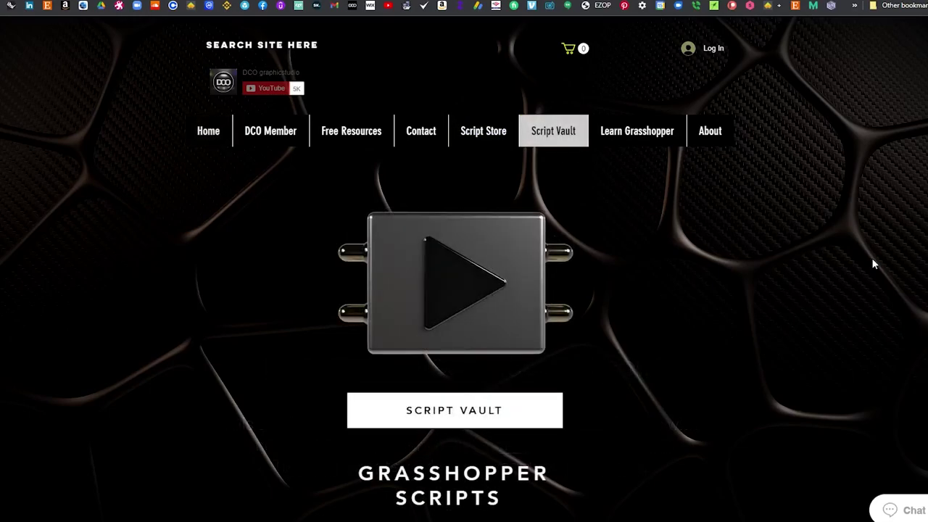
Step: Switch to the website in the browser, read the Script Vault page and open the vault's sign-up page
{"action": "scroll", "coordinate": [873, 265], "scroll_direction": "down", "scroll_amount": 5}
{"action": "scroll", "coordinate": [874, 275], "scroll_direction": "up", "scroll_amount": 4}
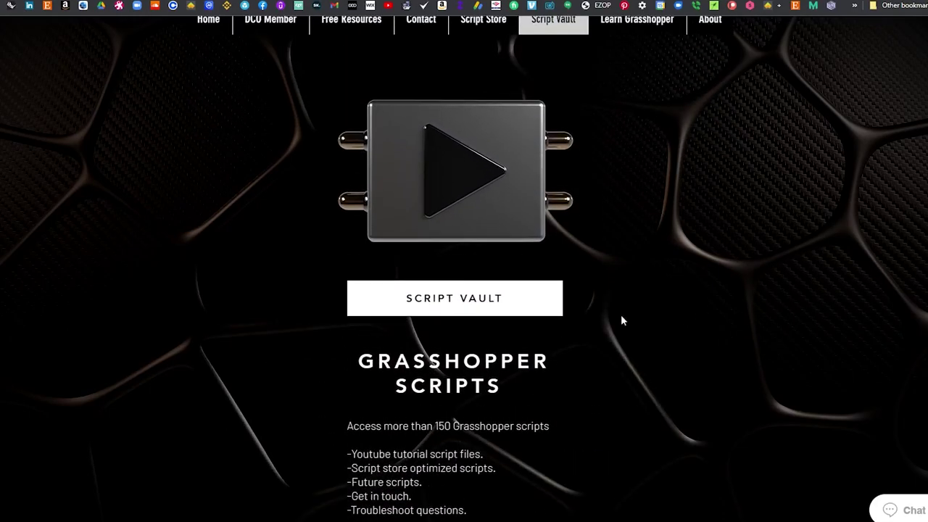
{"action": "left_click", "coordinate": [519, 303]}
{"action": "left_click", "coordinate": [506, 272]}
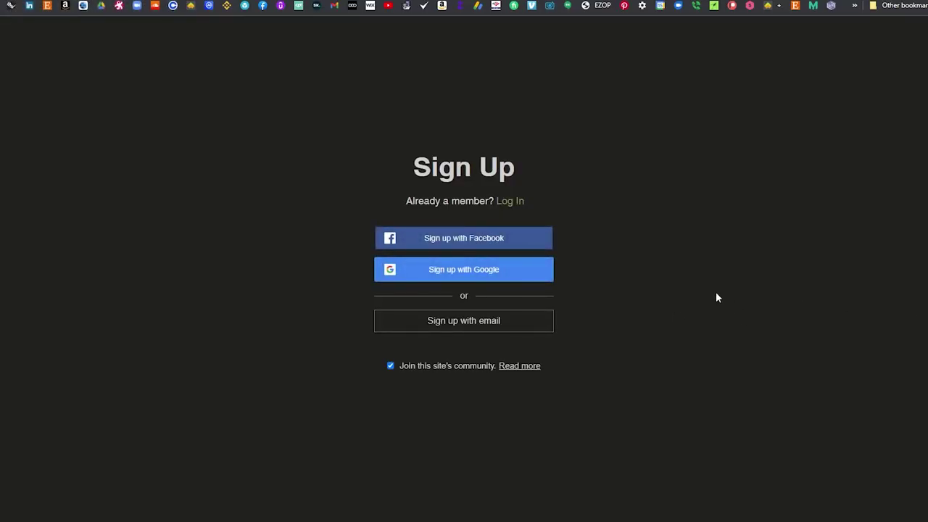
Step: Browse the vault's tutorial videos, open the Script Store and look over the scripts for sale
{"action": "scroll", "coordinate": [797, 308], "scroll_direction": "down", "scroll_amount": 7}
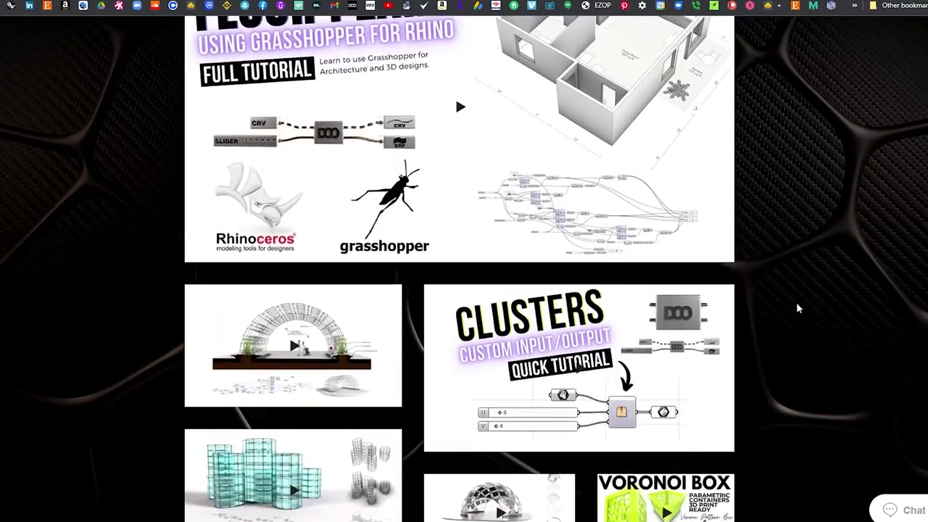
{"action": "scroll", "coordinate": [799, 307], "scroll_direction": "up", "scroll_amount": 8}
{"action": "left_click", "coordinate": [486, 133]}
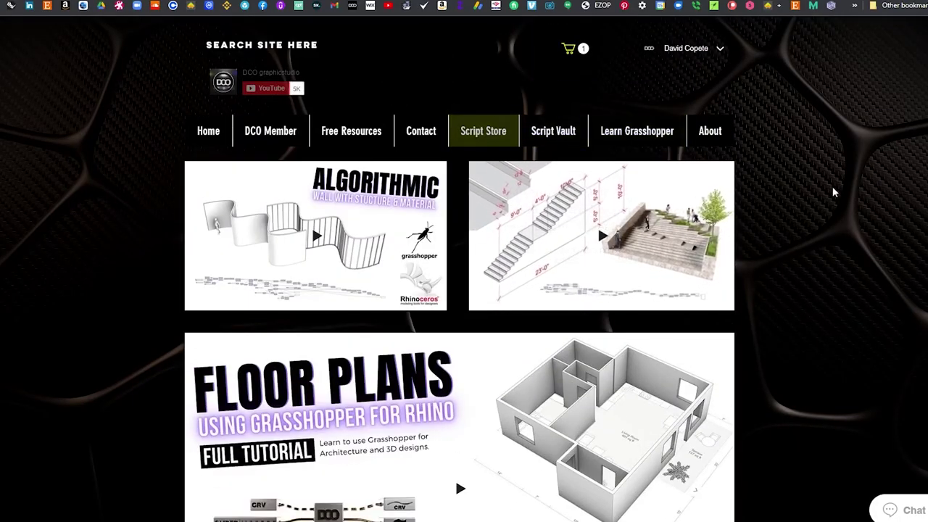
{"action": "scroll", "coordinate": [839, 204], "scroll_direction": "down", "scroll_amount": 5}
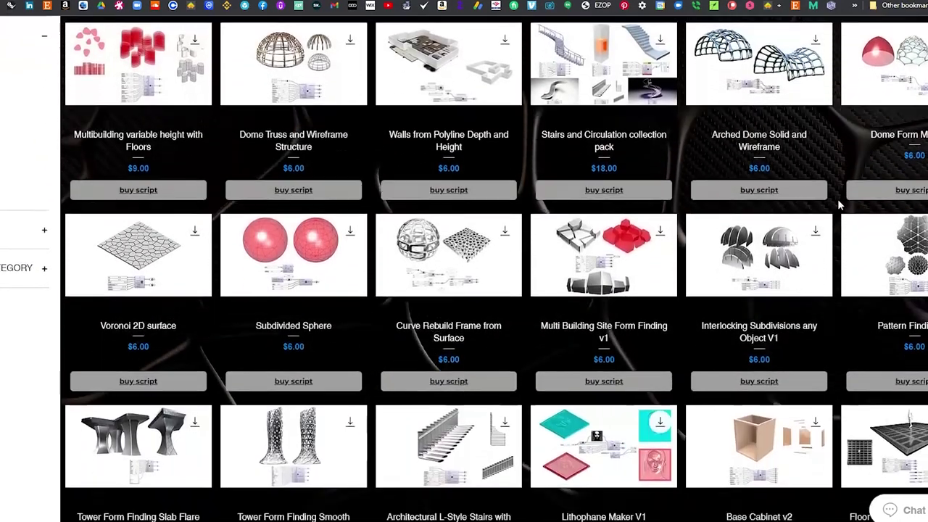
{"action": "scroll", "coordinate": [839, 207], "scroll_direction": "up", "scroll_amount": 5}
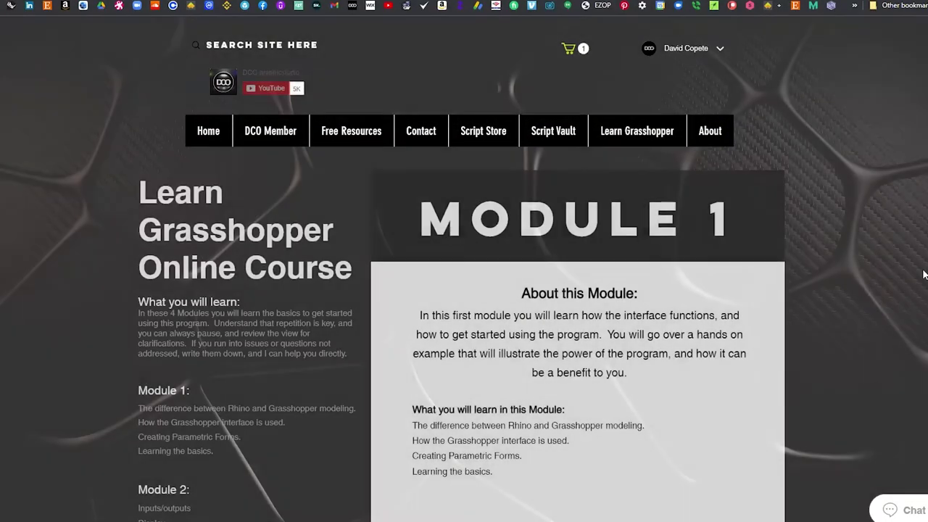
Step: Read through the modules of the Learn Grasshopper Online Course page
{"action": "scroll", "coordinate": [924, 274], "scroll_direction": "down", "scroll_amount": 4}
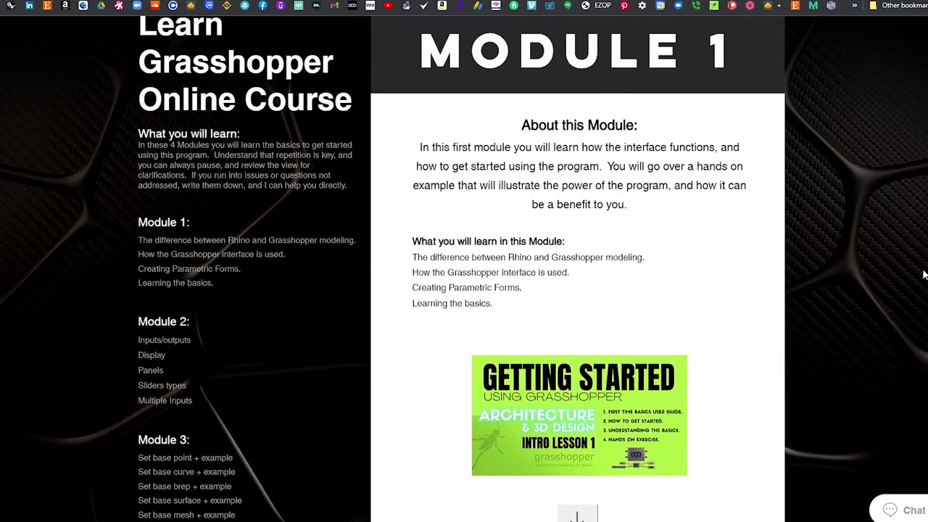
{"action": "scroll", "coordinate": [924, 274], "scroll_direction": "down", "scroll_amount": 12}
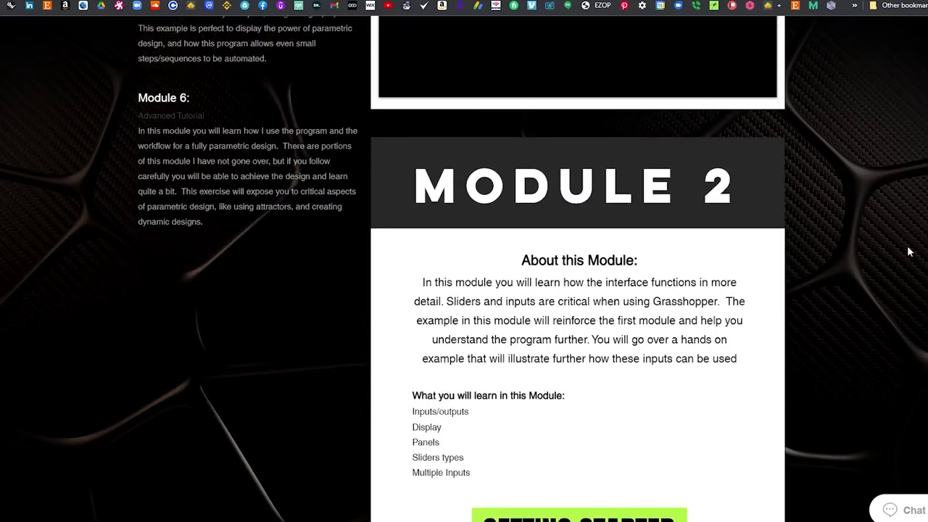
{"action": "scroll", "coordinate": [909, 258], "scroll_direction": "down", "scroll_amount": 10}
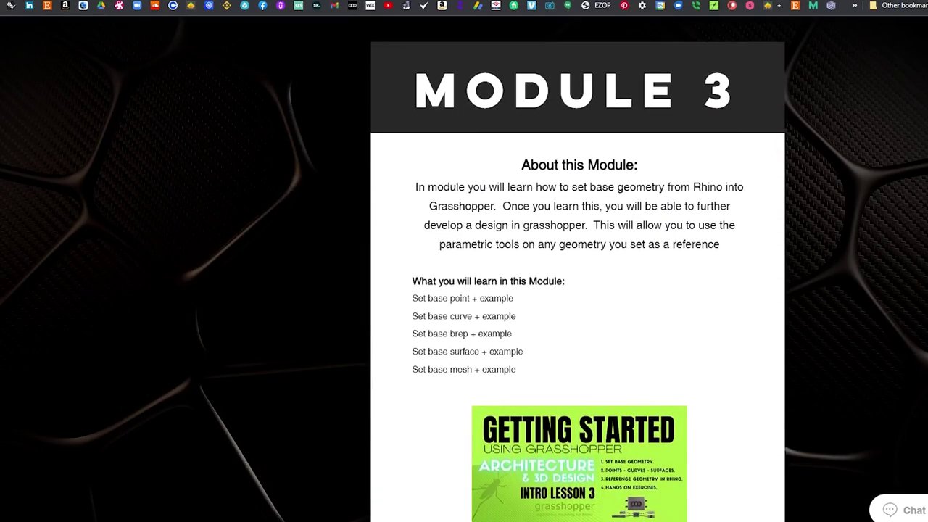
{"action": "scroll", "coordinate": [578, 269], "scroll_direction": "down", "scroll_amount": 20}
{"action": "scroll", "coordinate": [578, 268], "scroll_direction": "up", "scroll_amount": 20}
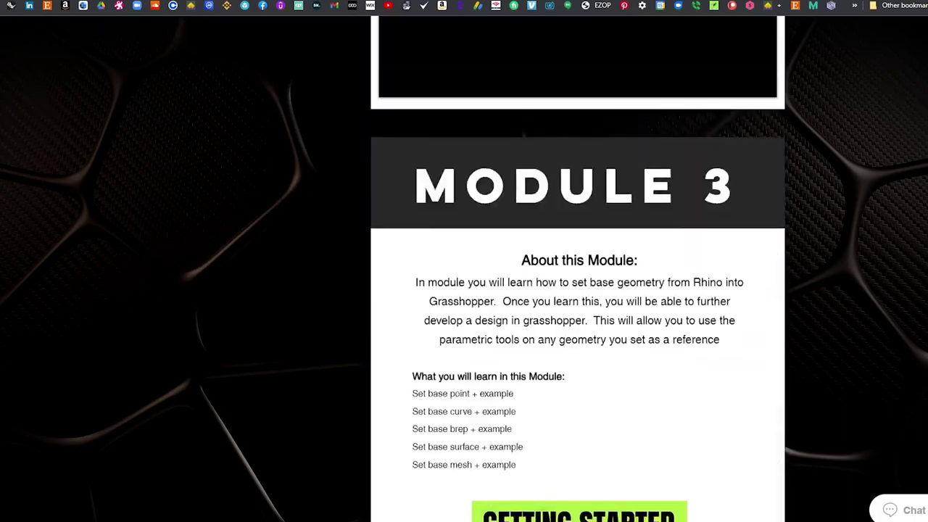
{"action": "scroll", "coordinate": [577, 269], "scroll_direction": "up", "scroll_amount": 5}
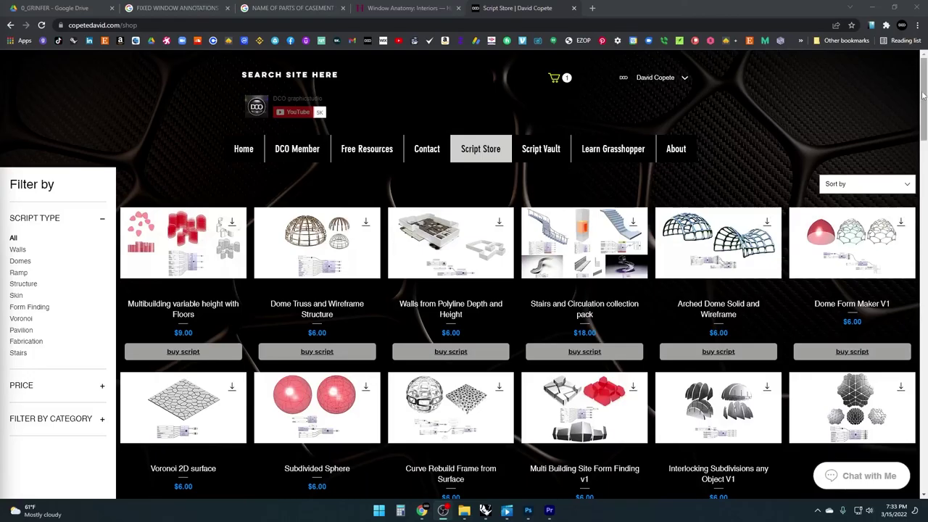
Step: Filter the Script Store by Stairs, open Set of Stairs with Side Rail from Base Curve and view its second image
{"action": "mouse_move", "coordinate": [922, 84]}
{"action": "left_mouse_down"}
{"action": "mouse_move", "coordinate": [926, 233]}
{"action": "mouse_move", "coordinate": [926, 89]}
{"action": "left_mouse_up"}
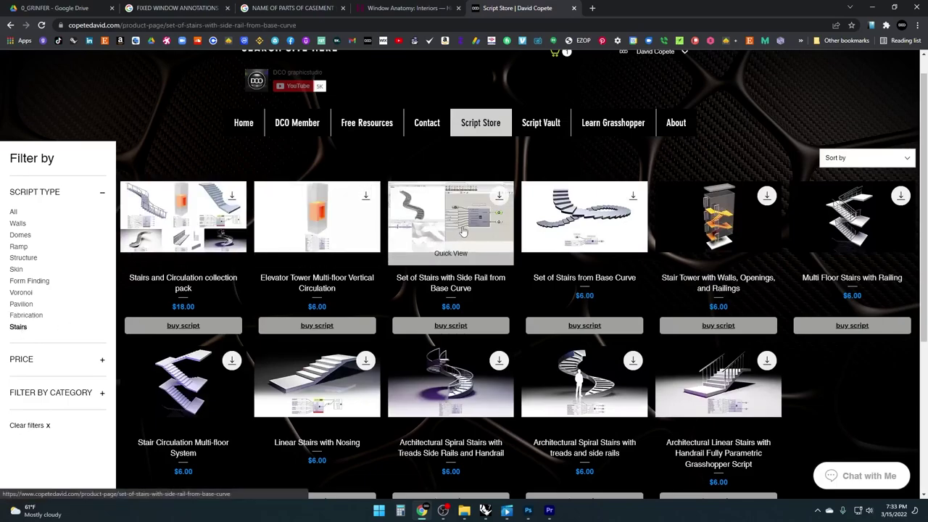
{"action": "left_click", "coordinate": [464, 231]}
{"action": "scroll", "coordinate": [725, 335], "scroll_direction": "down", "scroll_amount": 4}
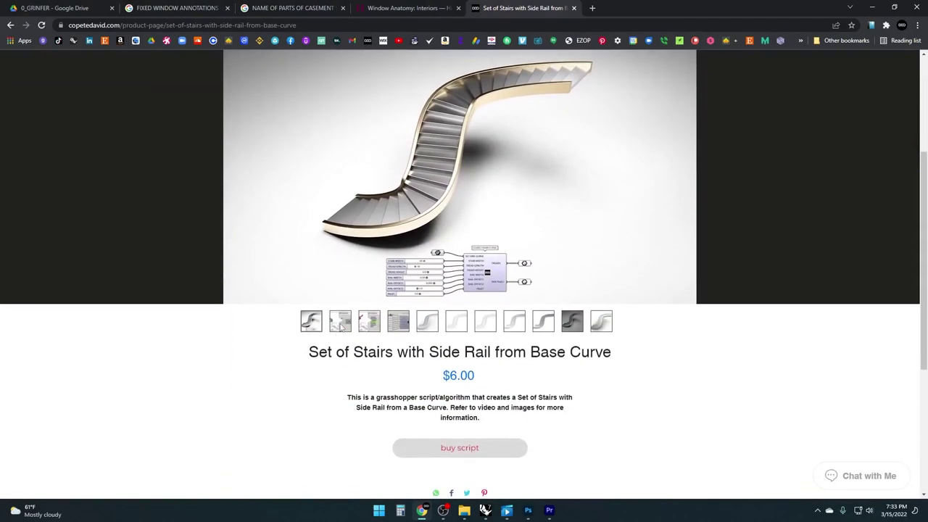
{"action": "left_click", "coordinate": [342, 329]}
{"action": "scroll", "coordinate": [780, 250], "scroll_direction": "up", "scroll_amount": 1}
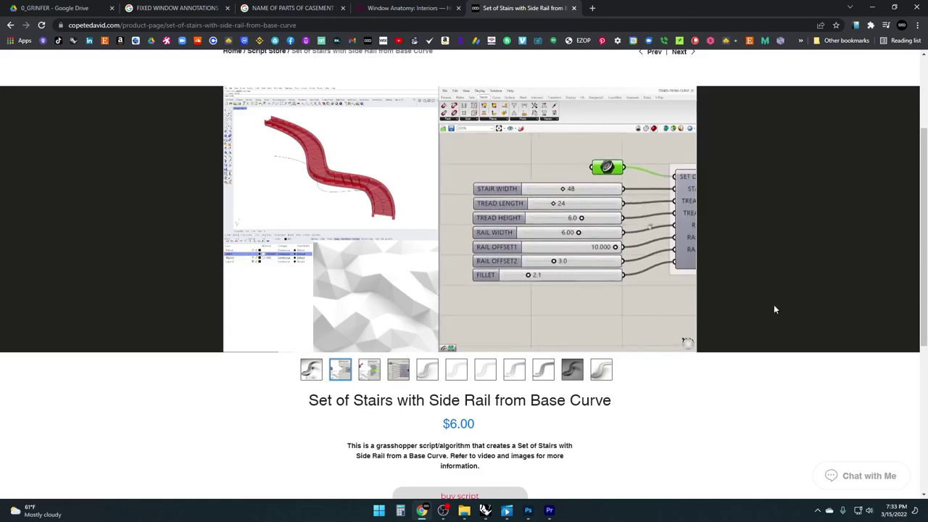